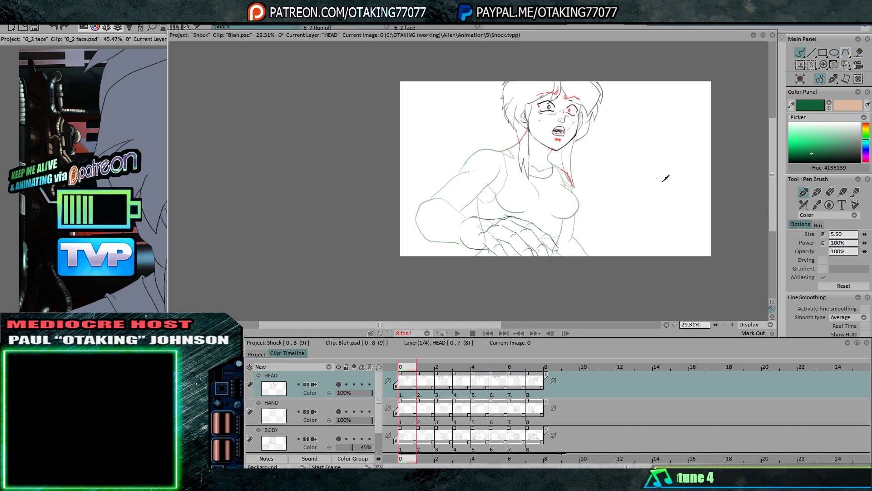
# Zoom in on the first drawing of the Shock clip and view the rendered reference animation in the video player
pyautogui.moveTo(663, 181); pyautogui.dragTo(596, 207)
pyautogui.click(177, 27)
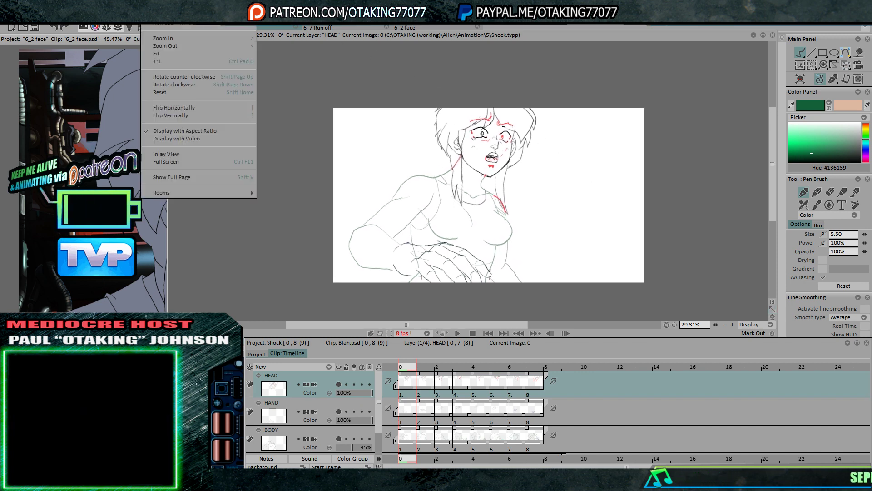
pyautogui.click(182, 53)
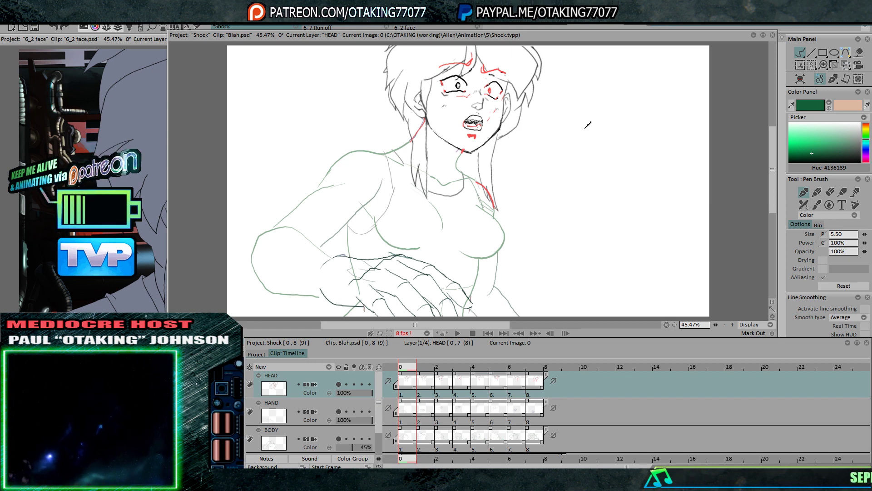
pyautogui.moveTo(675, 195); pyautogui.dragTo(671, 196)
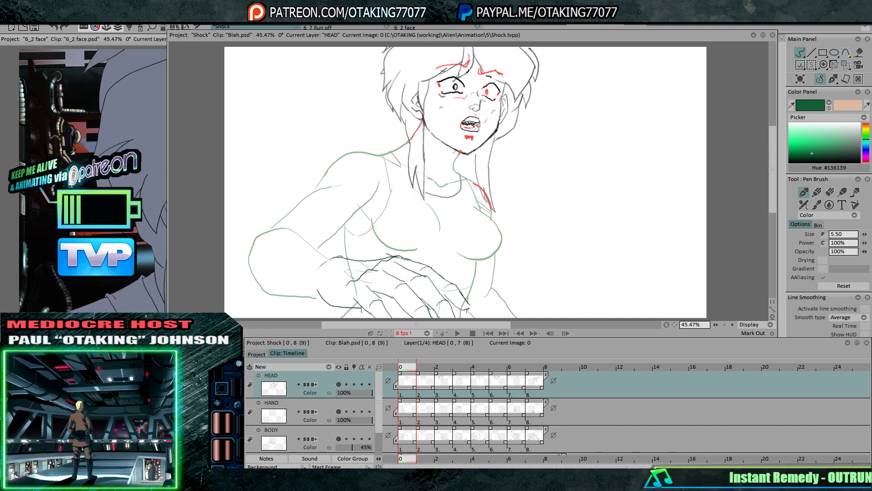
pyautogui.click(542, 427)
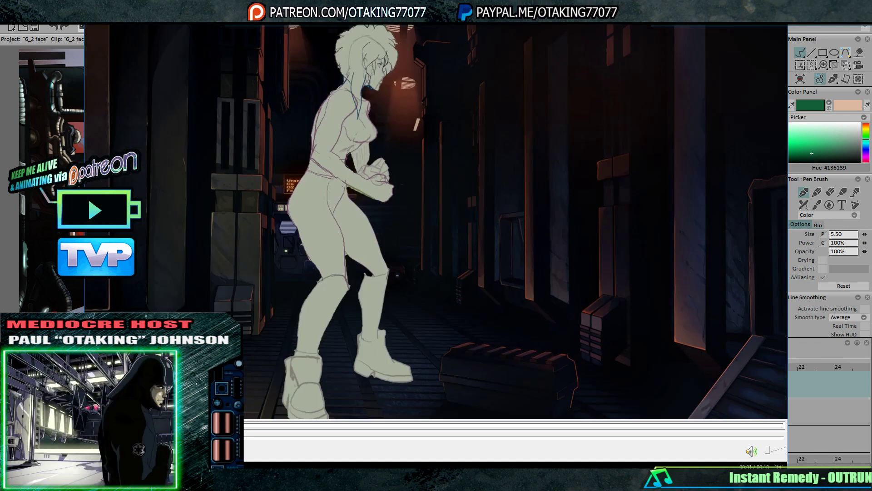
pyautogui.hotkey('alt', 'Tab')
# Step through all the frames of the Shock clip, play the animation back, and return to frame 0
pyautogui.press('Right')
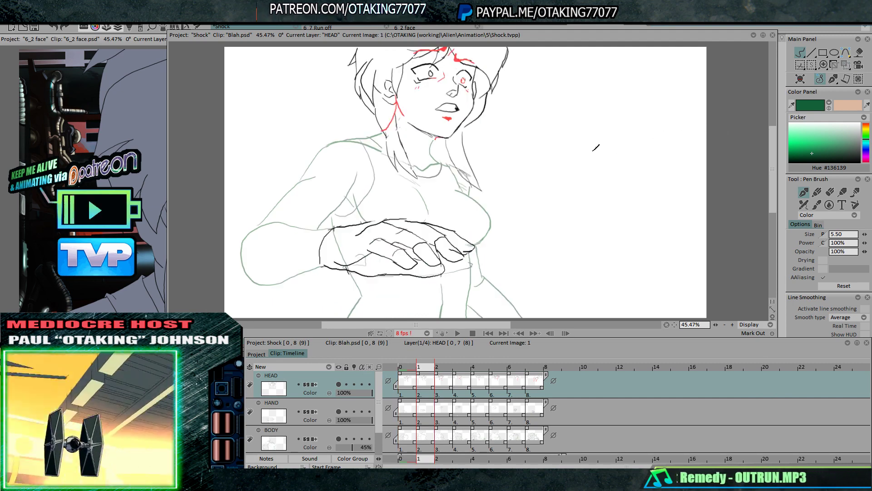
pyautogui.press('Right')
pyautogui.press('Right')
pyautogui.press('Right')
pyautogui.press('Right')
pyautogui.press('Right')
pyautogui.press('Right')
pyautogui.press('Right')
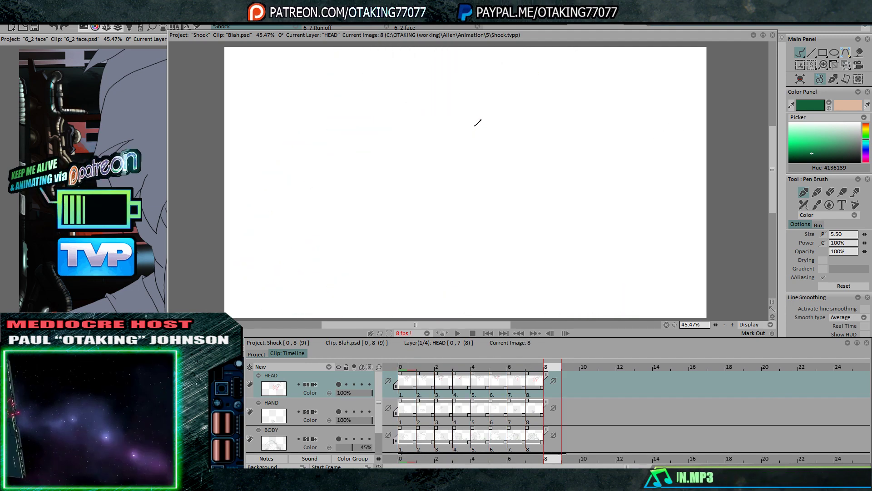
pyautogui.press('Left')
pyautogui.click(460, 333)
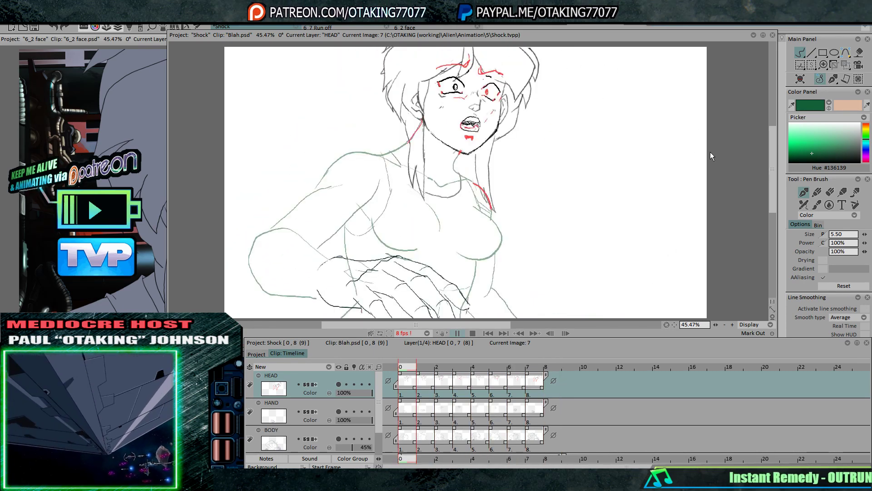
pyautogui.press('Return')
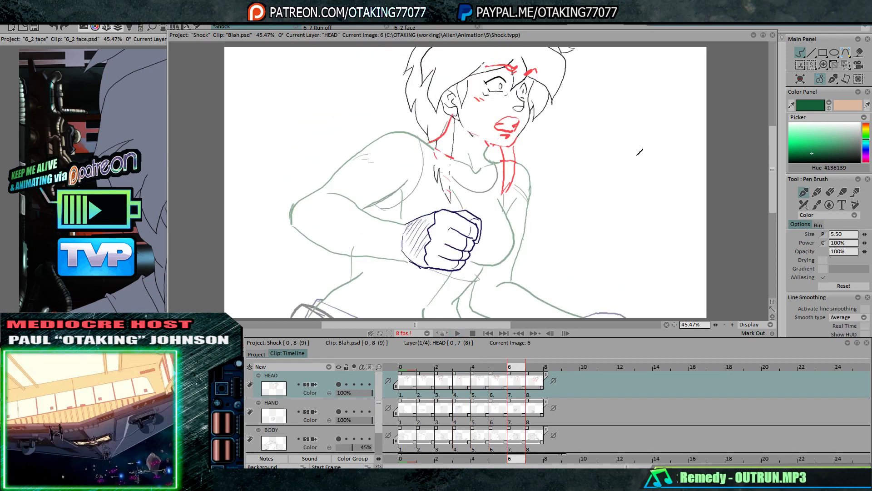
pyautogui.click(413, 366)
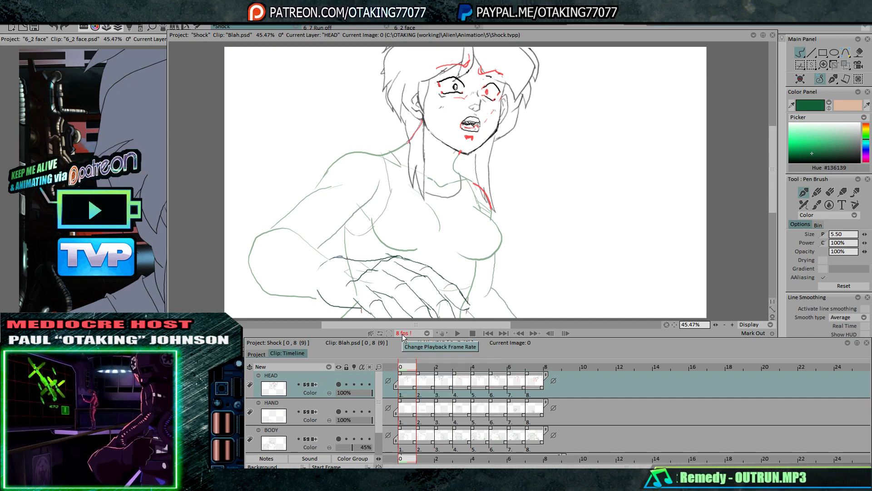
# Set the pen colour to black (#000000)
pyautogui.press('XF86AudioLowerVolume')
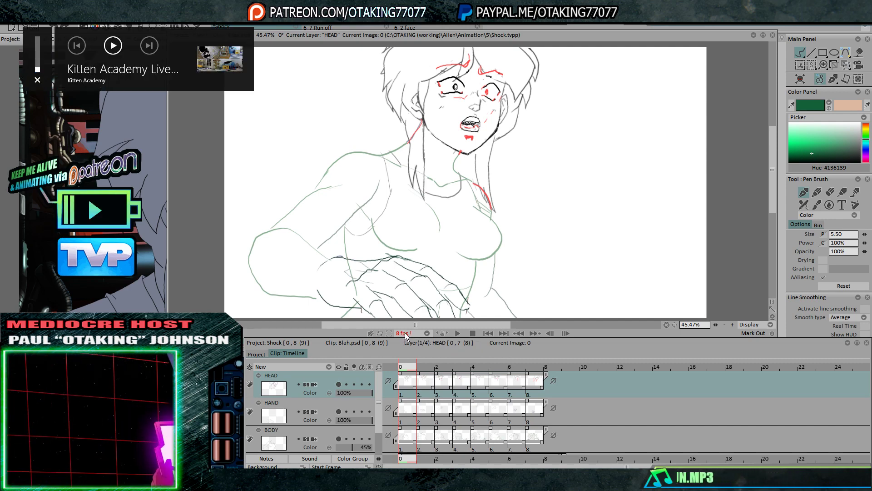
pyautogui.press('XF86AudioRaiseVolume')
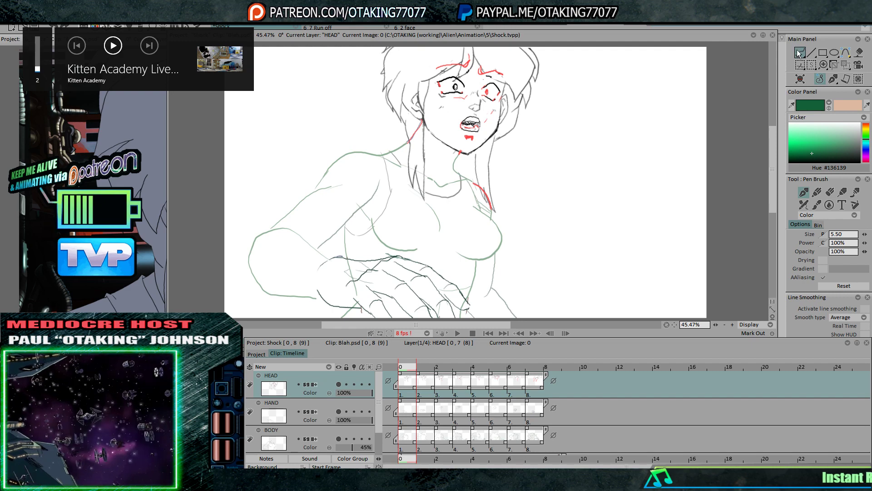
pyautogui.moveTo(805, 148); pyautogui.dragTo(794, 162)
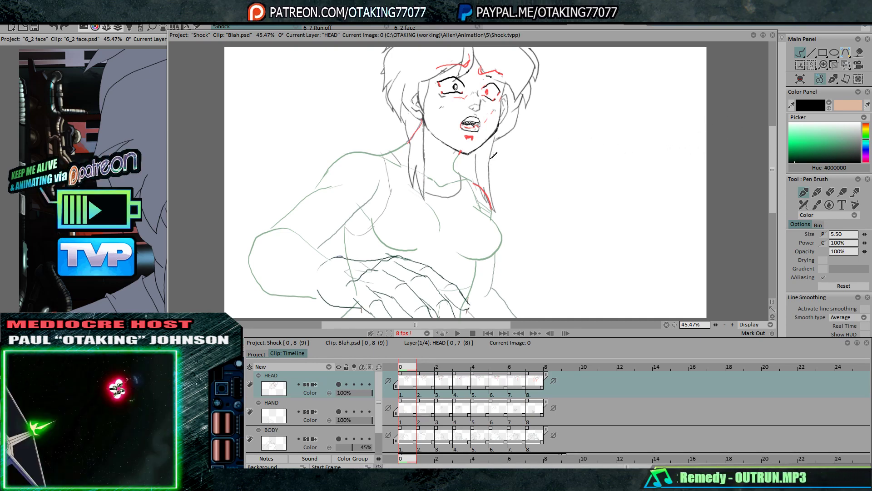
# Flip back and forth between the first few frames to compare their poses
pyautogui.press('Right')
pyautogui.press('Right')
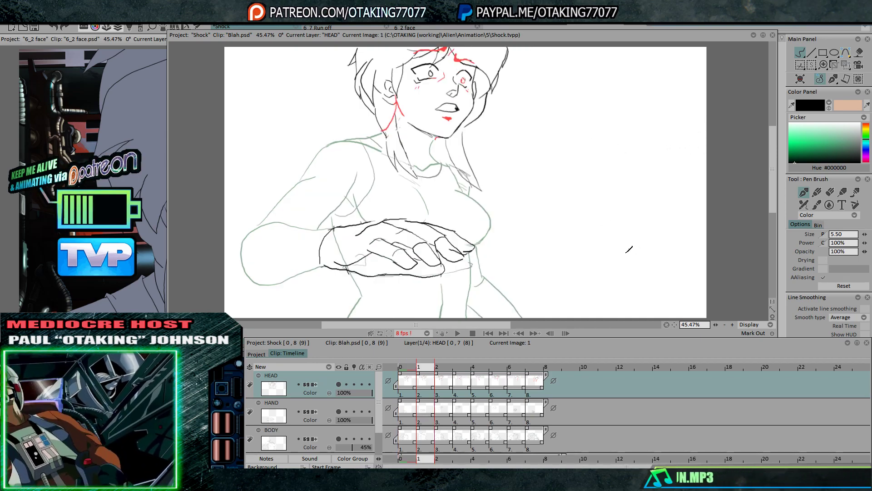
pyautogui.press('Left')
pyautogui.press('Left')
pyautogui.press('Right')
pyautogui.press('Right')
pyautogui.press('Right')
pyautogui.press('Left')
pyautogui.press('Left')
pyautogui.press('Left')
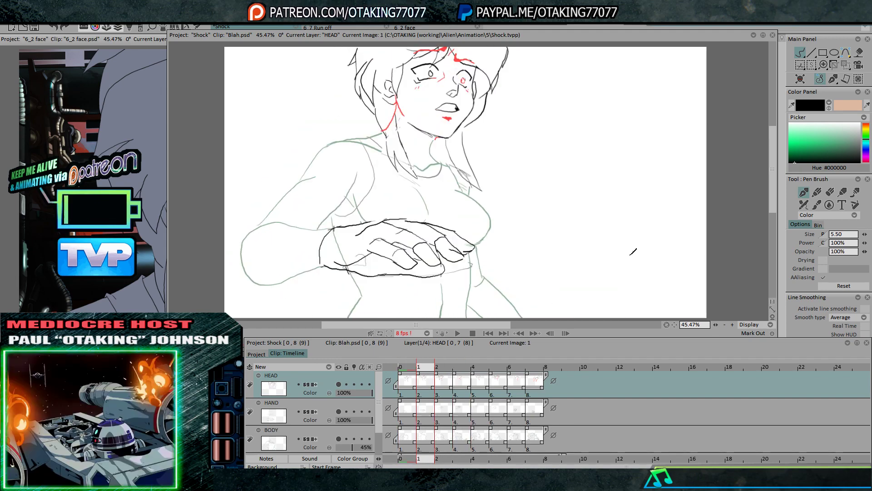
# Cycle through the HEAD, HAND, BODY and Anim_0 layers at frame 0, ending on the HEAD layer
pyautogui.press('Up')
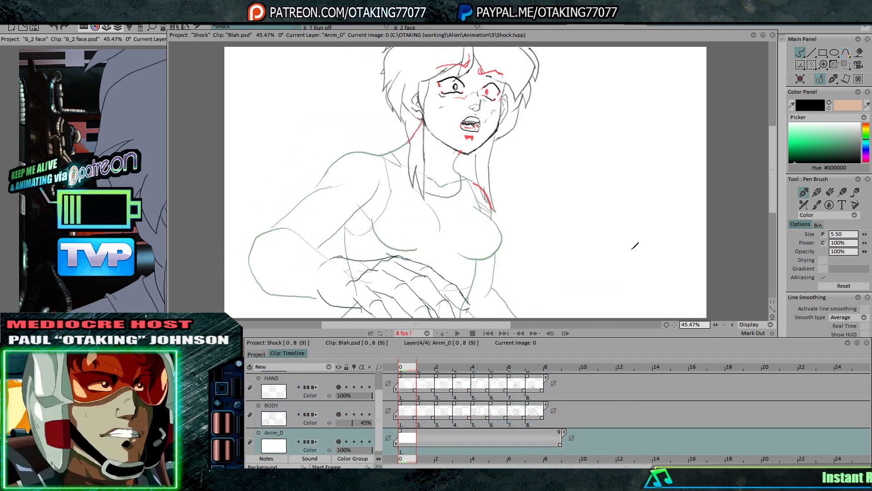
pyautogui.press('Up')
pyautogui.press('Up')
pyautogui.press('Up')
pyautogui.press('Down')
pyautogui.press('Down')
pyautogui.press('Down')
pyautogui.press('Up')
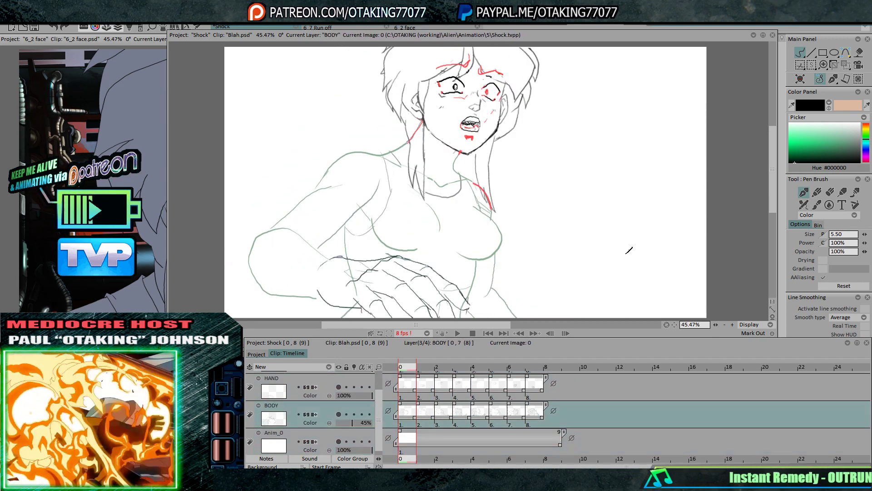
pyautogui.press('Up')
pyautogui.press('Up')
pyautogui.rightClick(407, 382)
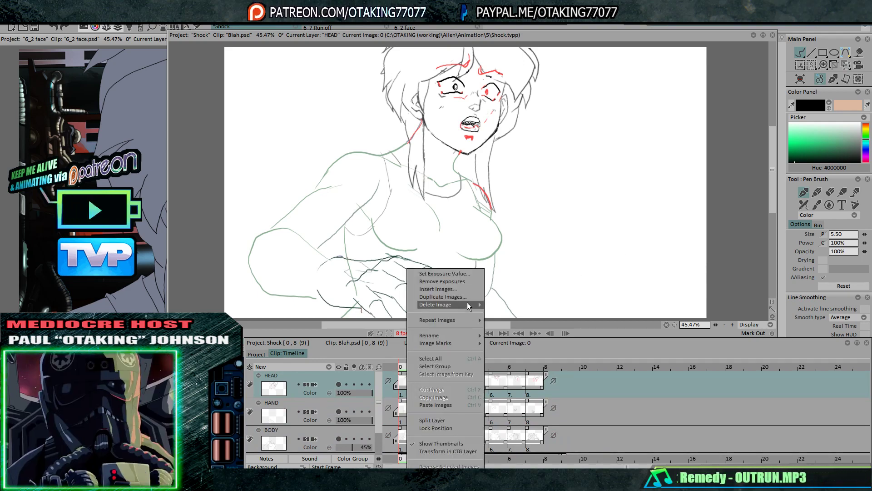
pyautogui.click(314, 375)
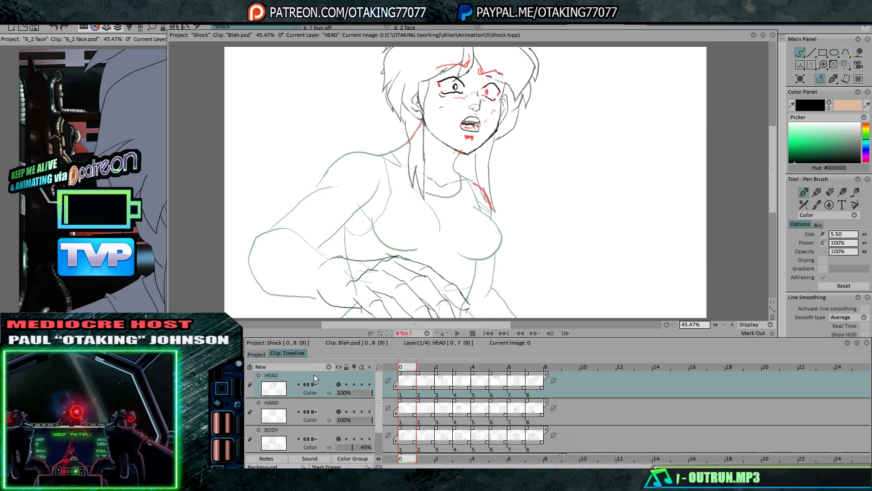
# Toggle the visibility of the HEAD, HAND and BODY layers on several frames to examine which artwork each one holds
pyautogui.click(339, 383)
pyautogui.press('Right')
pyautogui.click(340, 384)
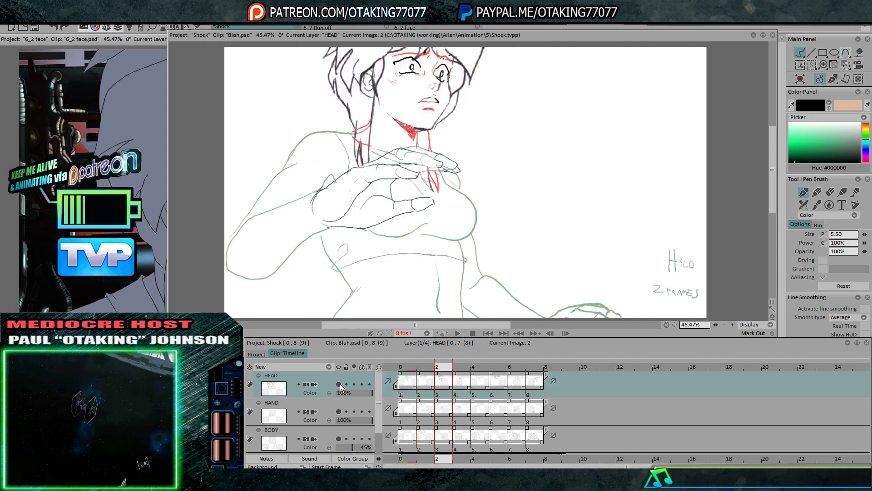
pyautogui.click(339, 412)
pyautogui.press('Right')
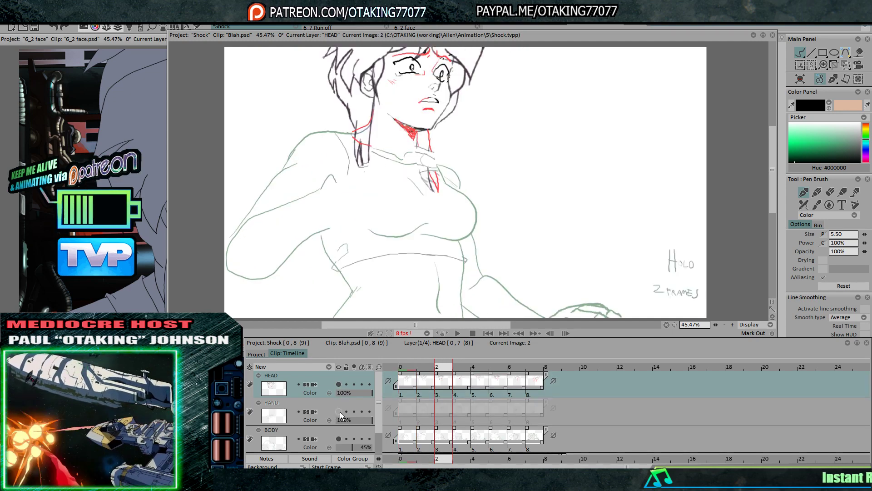
pyautogui.click(339, 410)
pyautogui.press('Right')
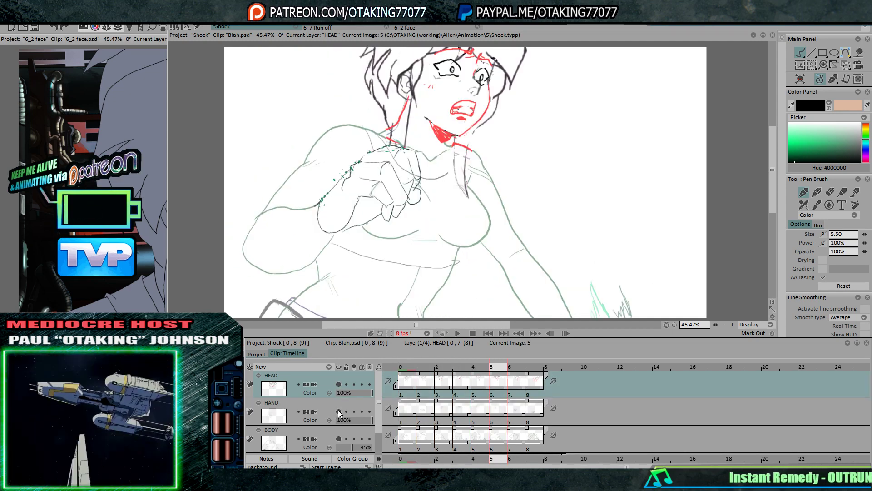
pyautogui.press('Right')
pyautogui.click(337, 411)
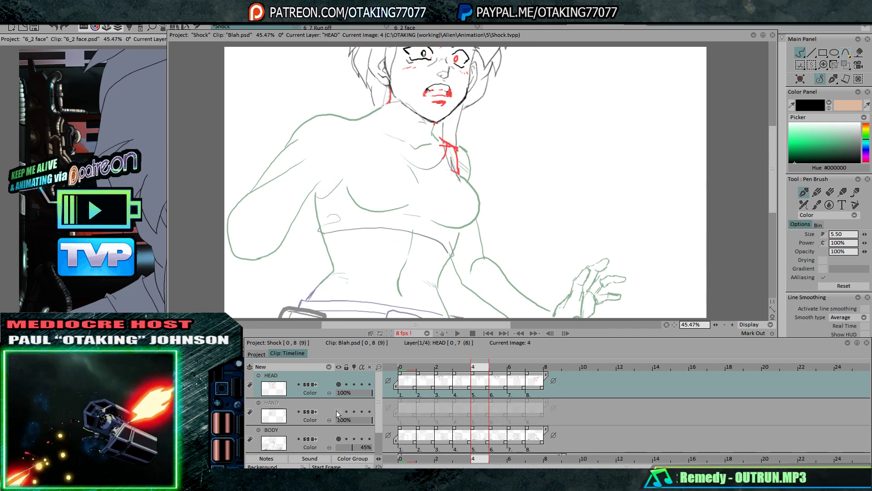
pyautogui.click(336, 411)
pyautogui.click(337, 437)
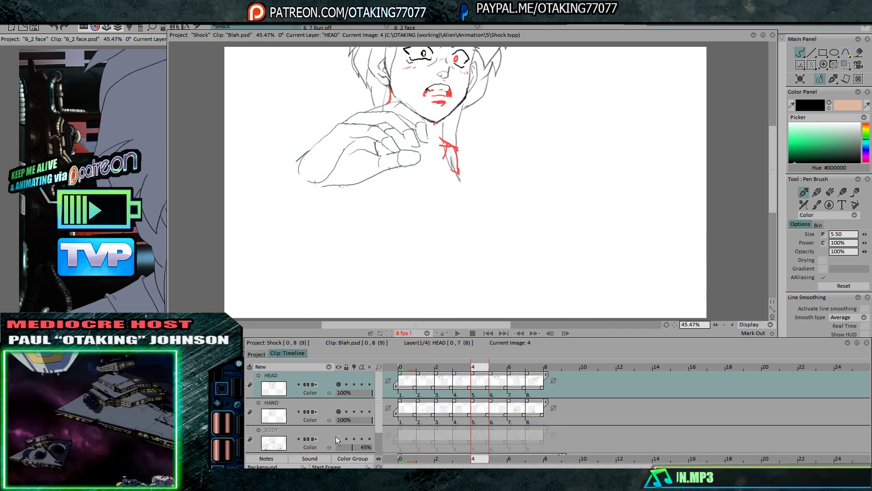
pyautogui.click(336, 437)
pyautogui.click(336, 437)
pyautogui.click(336, 437)
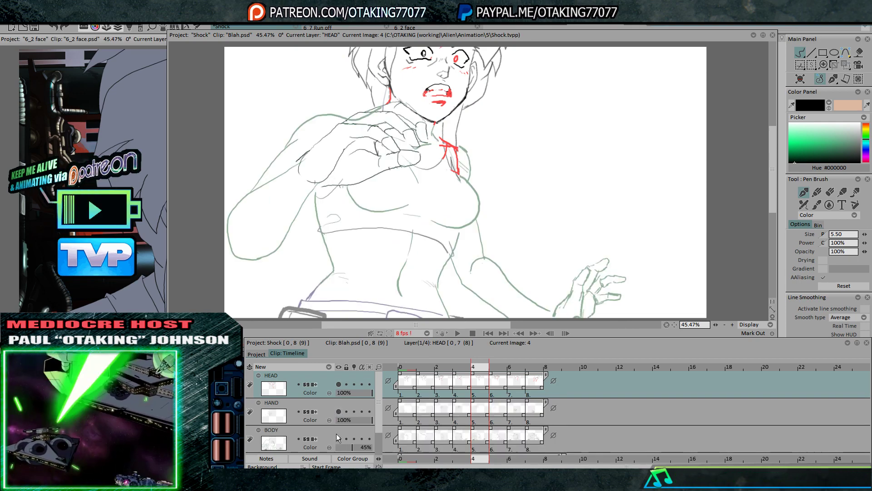
# Insert one new image after the drawing at frame 0 on the HEAD layer
pyautogui.press('Left')
pyautogui.press('Left')
pyautogui.press('Left')
pyautogui.press('Left')
pyautogui.rightClick(405, 381)
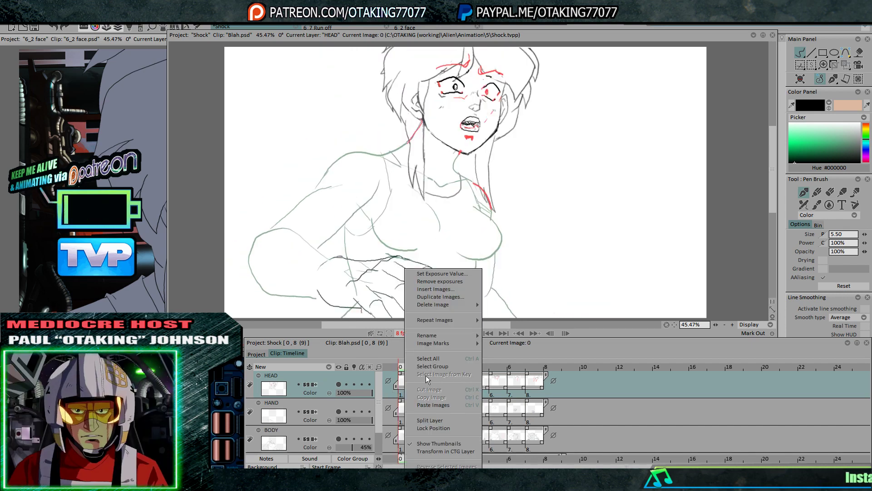
pyautogui.click(456, 288)
pyautogui.press('Return')
# Insert one new image after the drawing at frame 0 on the HAND and BODY layers
pyautogui.click(406, 408)
pyautogui.rightClick(407, 408)
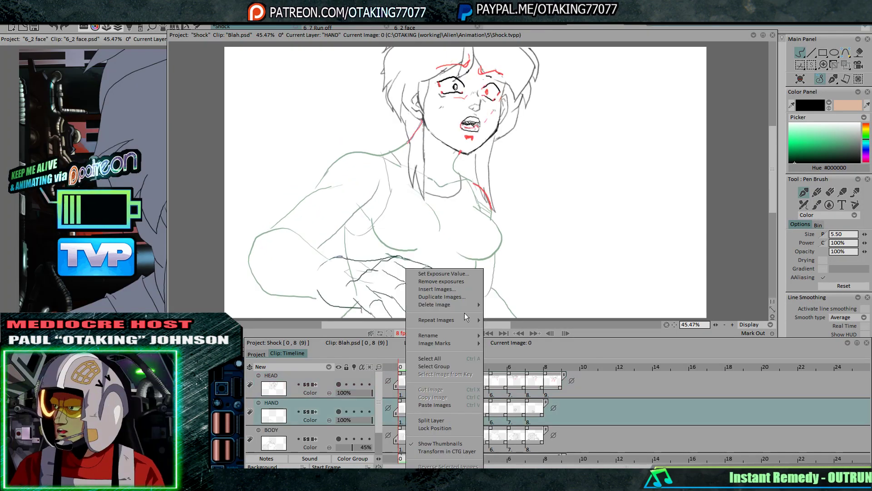
pyautogui.click(455, 289)
pyautogui.press('Return')
pyautogui.rightClick(404, 435)
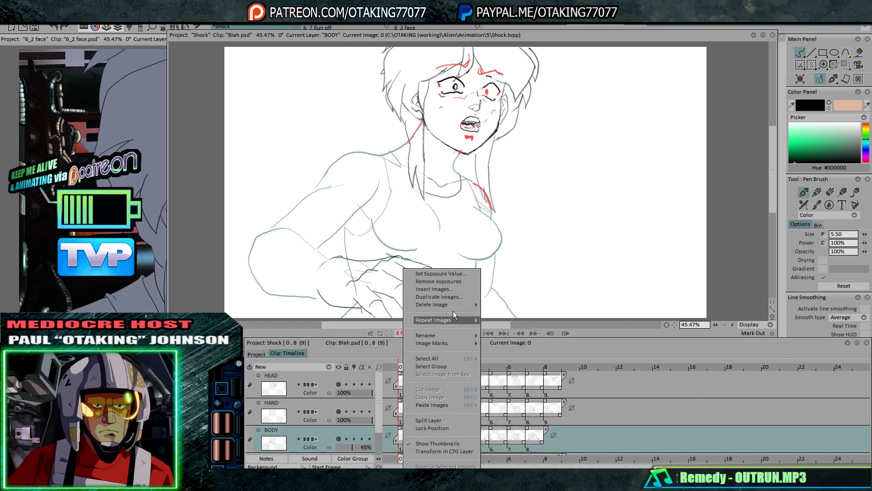
pyautogui.click(449, 289)
pyautogui.press('Return')
# Insert one new image after the drawing at frame 2 on the BODY, HAND and HEAD layers
pyautogui.rightClick(439, 435)
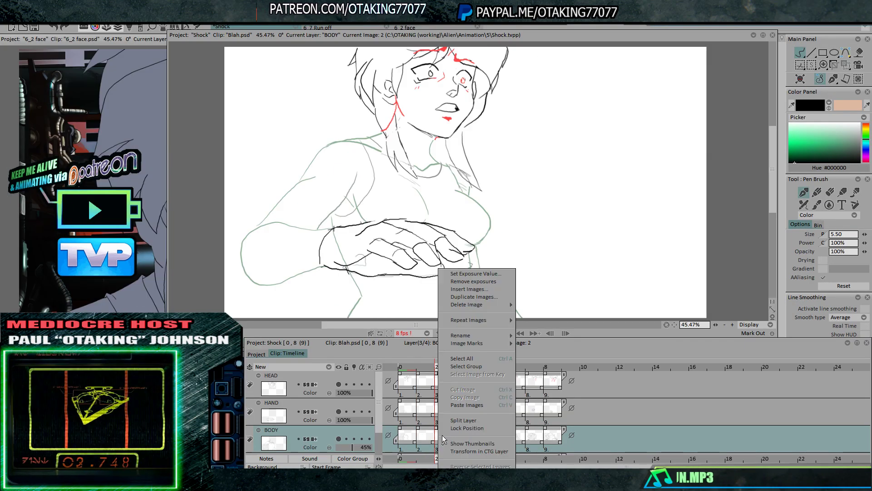
pyautogui.click(479, 288)
pyautogui.press('Return')
pyautogui.rightClick(443, 408)
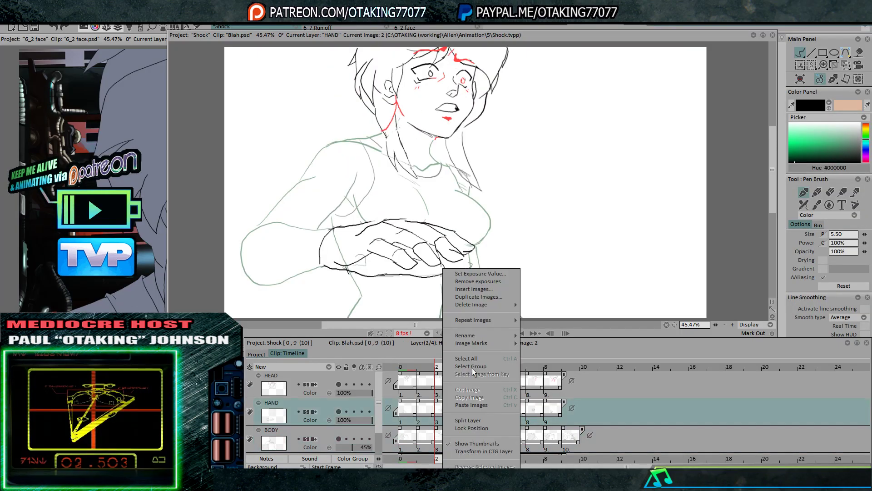
pyautogui.click(482, 293)
pyautogui.press('Return')
pyautogui.rightClick(448, 380)
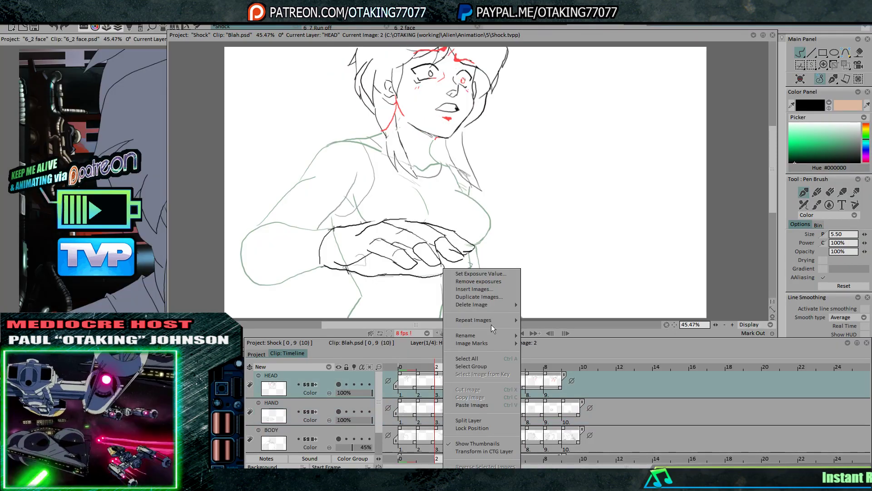
pyautogui.click(497, 287)
pyautogui.press('Return')
# Insert one new image after the drawing at frame 4 on the HEAD, HAND and BODY layers
pyautogui.rightClick(492, 372)
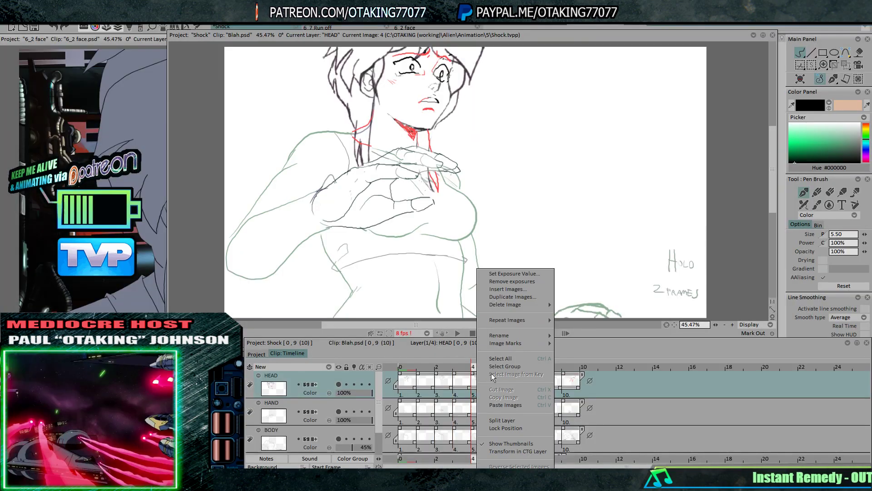
pyautogui.click(523, 289)
pyautogui.press('Return')
pyautogui.rightClick(481, 405)
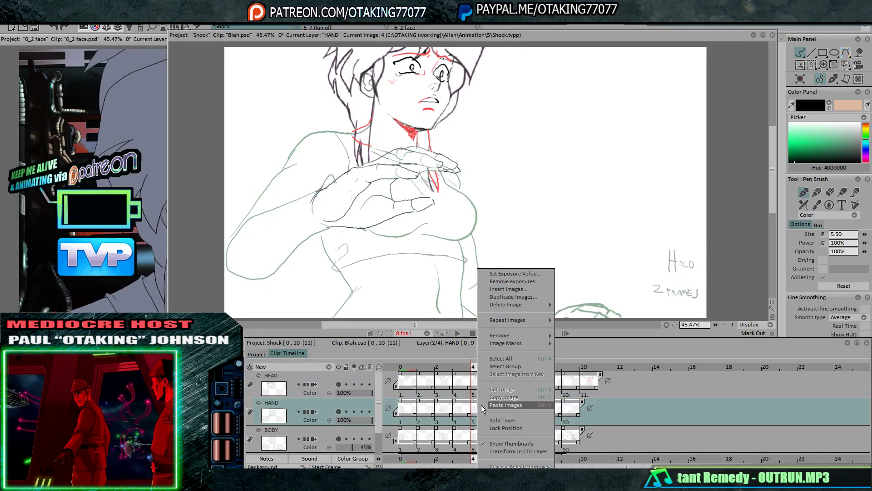
pyautogui.click(521, 287)
pyautogui.press('Return')
pyautogui.rightClick(476, 435)
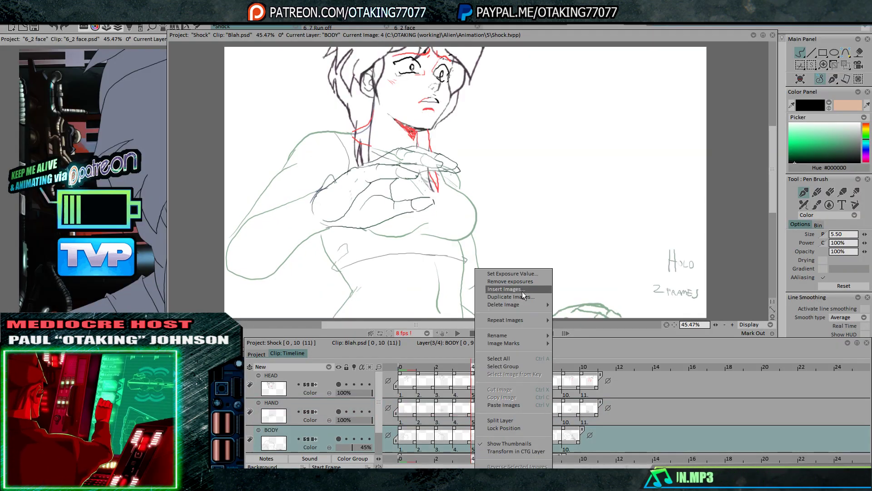
pyautogui.click(522, 288)
pyautogui.press('Return')
# Insert one new image after the drawing at frame 6 on the BODY, HAND and HEAD layers
pyautogui.rightClick(515, 434)
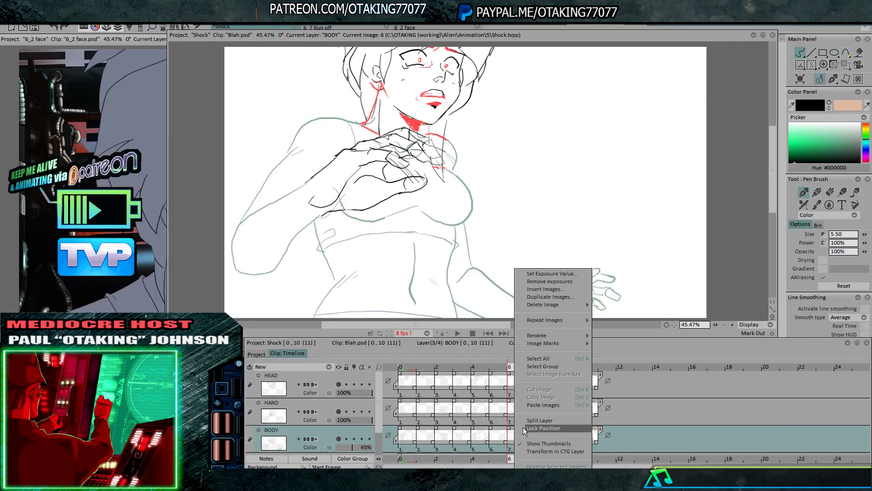
pyautogui.click(560, 287)
pyautogui.press('Return')
pyautogui.rightClick(514, 405)
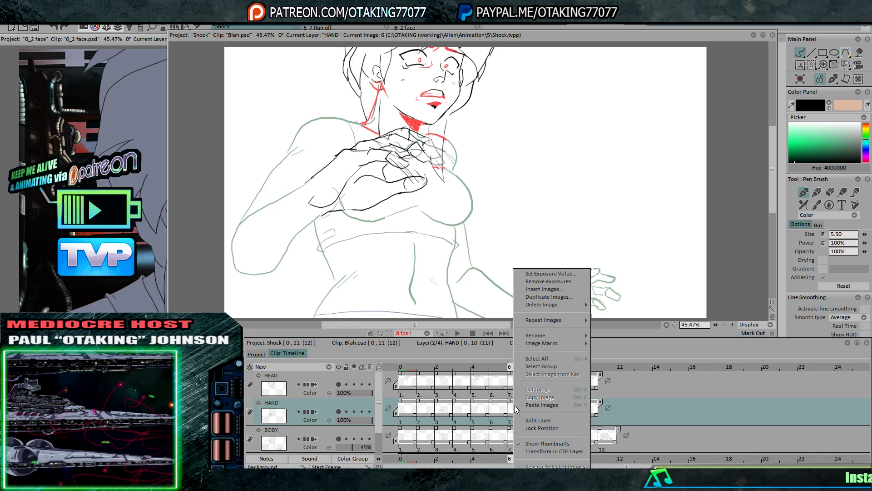
pyautogui.click(562, 287)
pyautogui.press('Return')
pyautogui.click(525, 379)
pyautogui.rightClick(516, 380)
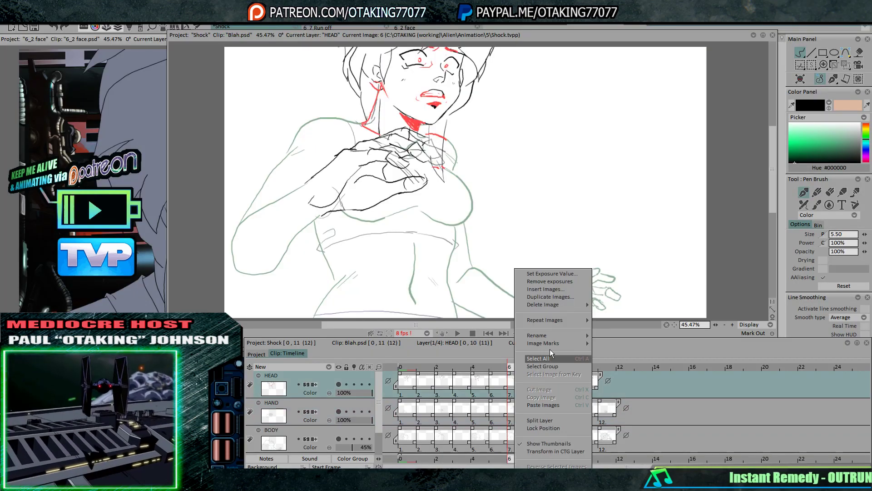
pyautogui.click(574, 290)
pyautogui.press('Return')
# Insert one new image after the drawing at frame 8 on the HEAD, HAND and BODY layers
pyautogui.rightClick(552, 382)
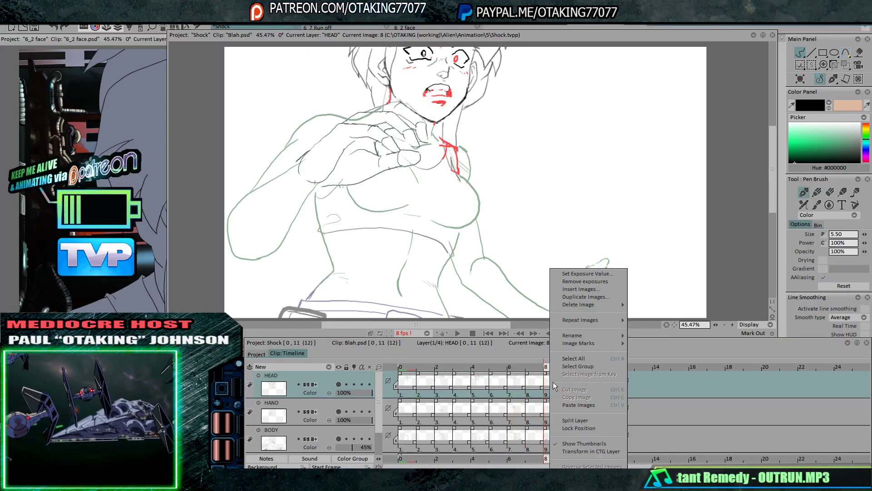
pyautogui.click(605, 292)
pyautogui.rightClick(549, 407)
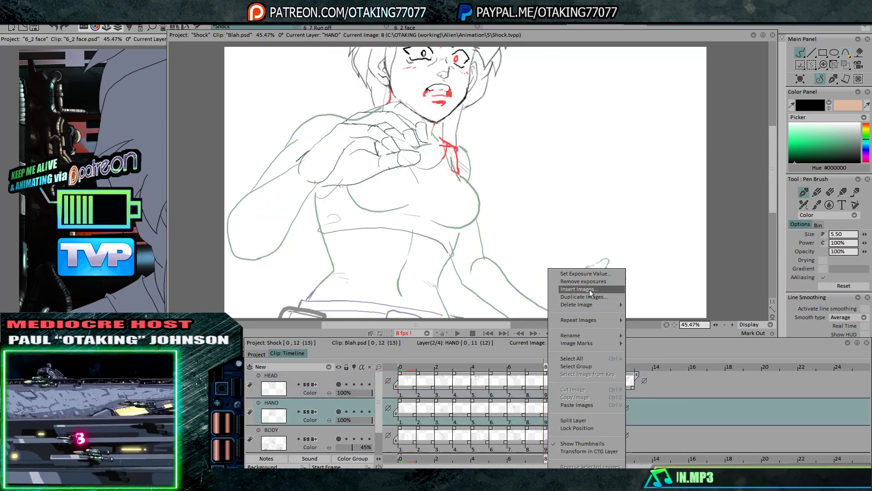
pyautogui.click(590, 290)
pyautogui.press('Return')
pyautogui.rightClick(554, 434)
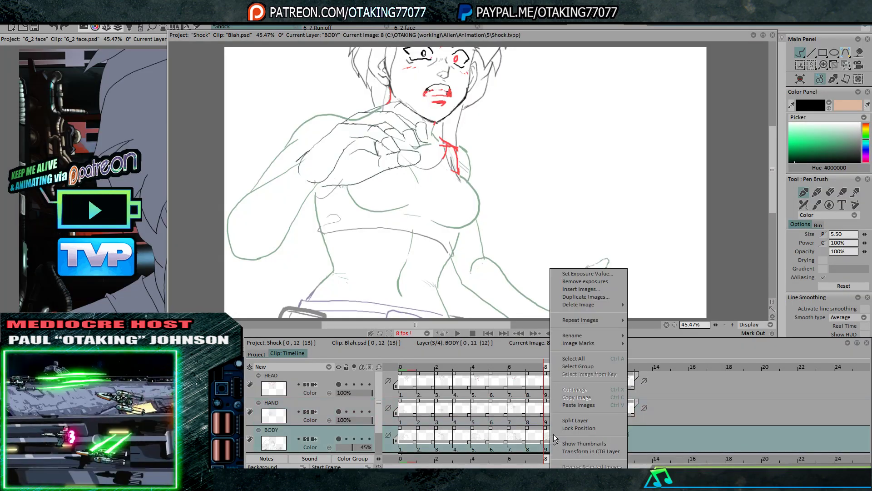
pyautogui.click(602, 290)
pyautogui.press('Return')
# Insert one new image after the drawing at frame 10 on the BODY, HAND and HEAD layers
pyautogui.press('Right')
pyautogui.press('Right')
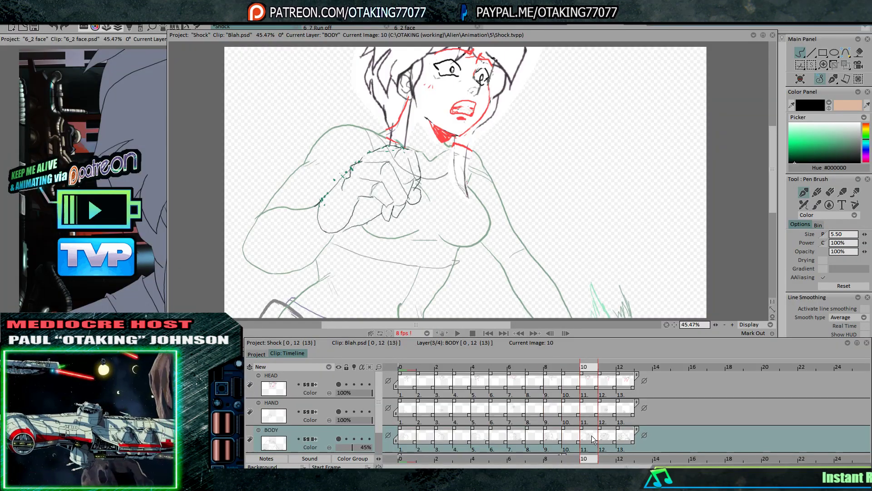
pyautogui.rightClick(591, 434)
pyautogui.click(638, 290)
pyautogui.press('Return')
pyautogui.rightClick(587, 405)
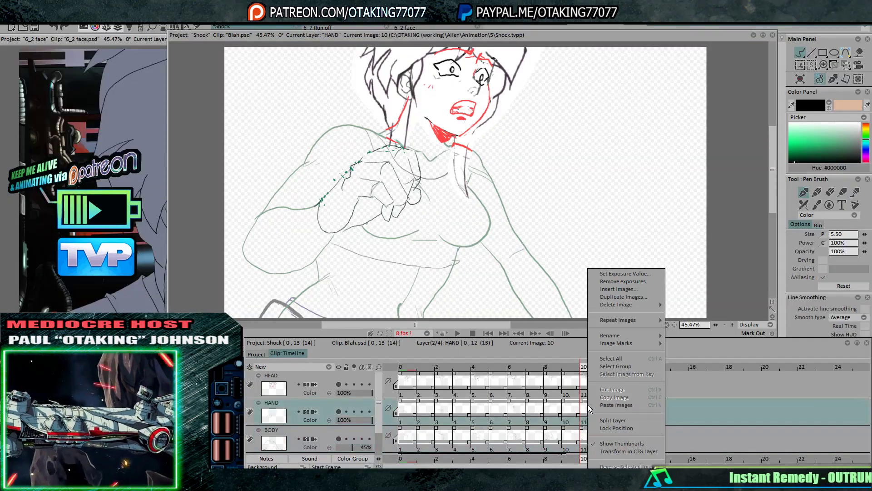
pyautogui.click(629, 288)
pyautogui.press('Return')
pyautogui.rightClick(591, 382)
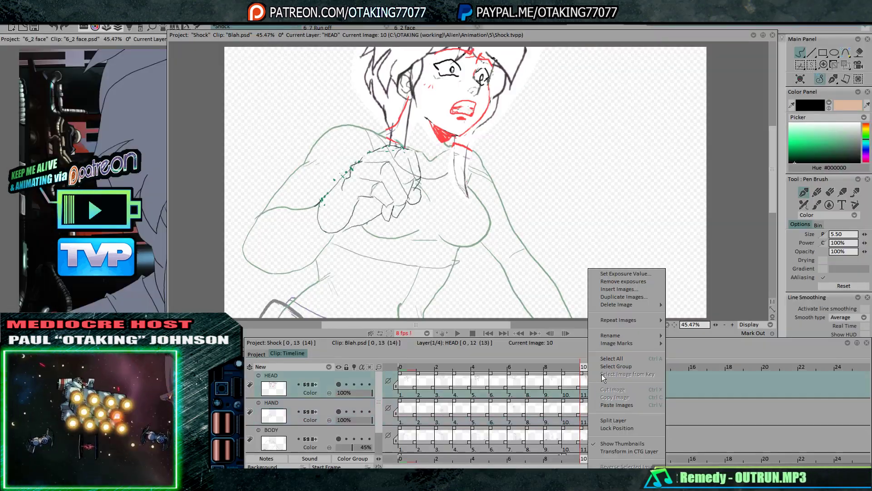
pyautogui.click(640, 290)
pyautogui.press('Return')
# Insert one new image after the drawing at frame 12 on the HEAD, HAND and BODY layers
pyautogui.rightClick(623, 380)
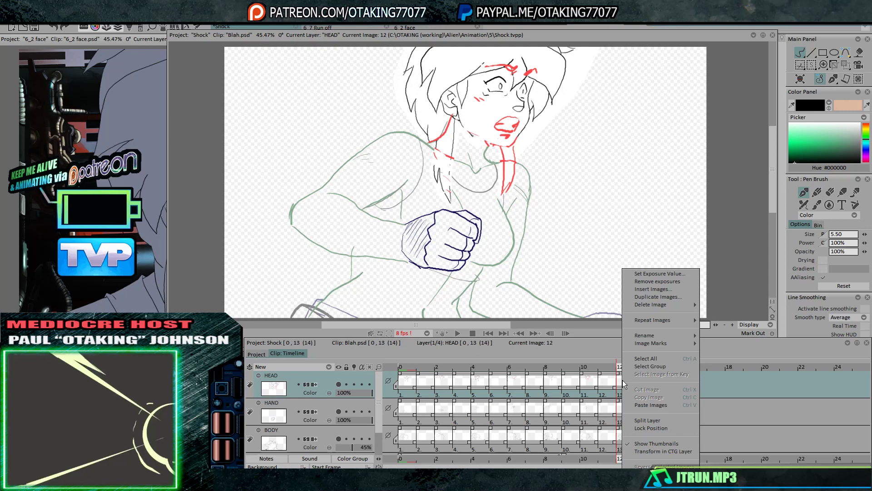
pyautogui.click(654, 289)
pyautogui.press('Return')
pyautogui.rightClick(629, 407)
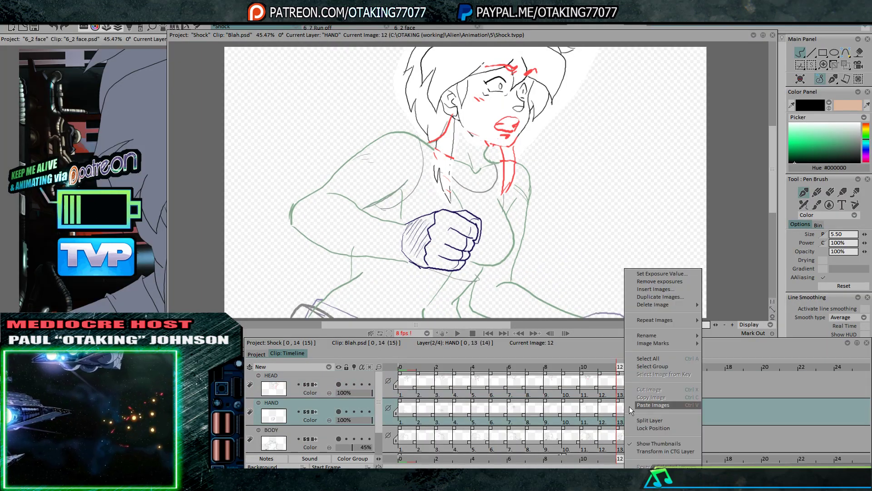
pyautogui.click(667, 289)
pyautogui.press('Return')
pyautogui.click(623, 433)
pyautogui.rightClick(623, 433)
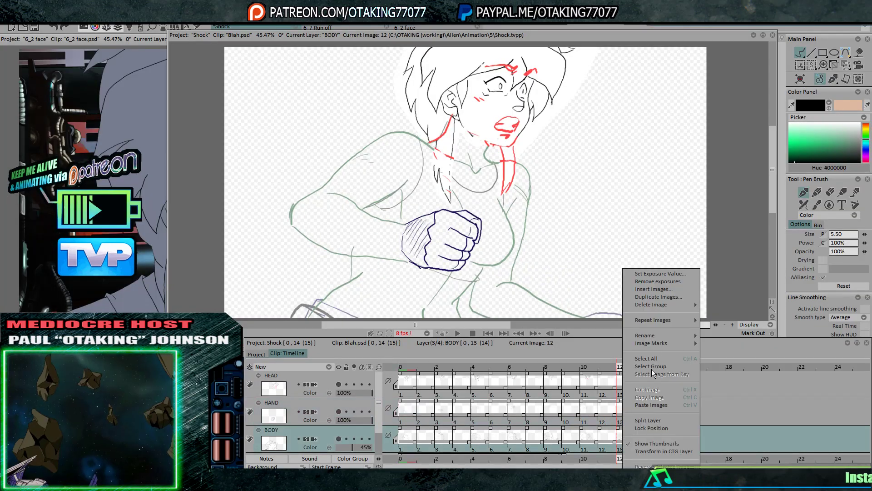
pyautogui.click(653, 291)
pyautogui.press('Return')
# Extend the white Anim_0 background layer to frame 14 and set a custom playback rate of 16 fps
pyautogui.click(623, 453)
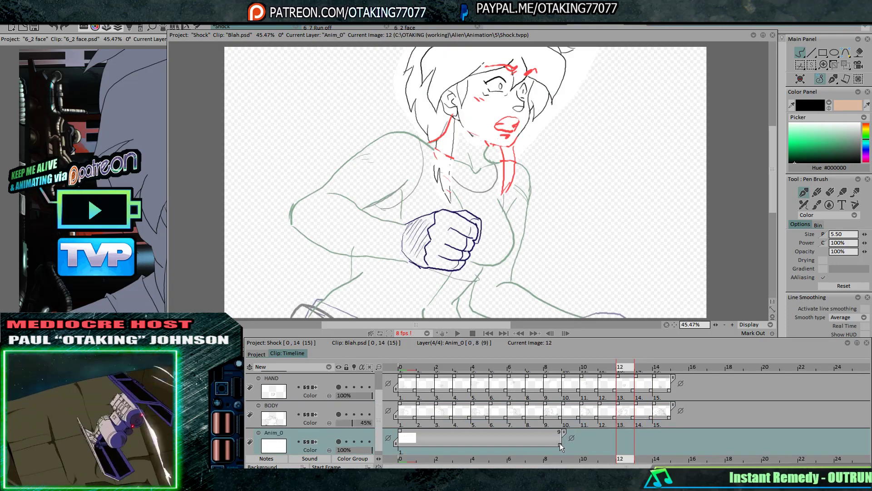
pyautogui.moveTo(559, 443); pyautogui.dragTo(669, 441)
pyautogui.click(408, 334)
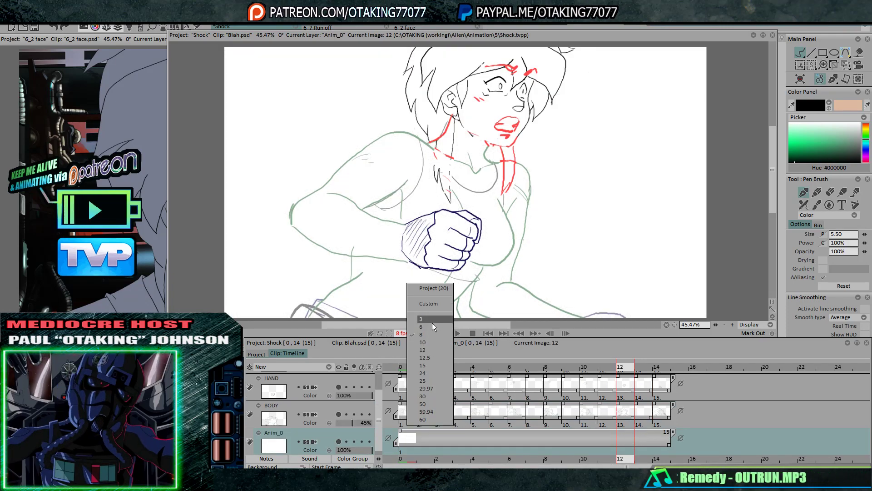
pyautogui.click(432, 302)
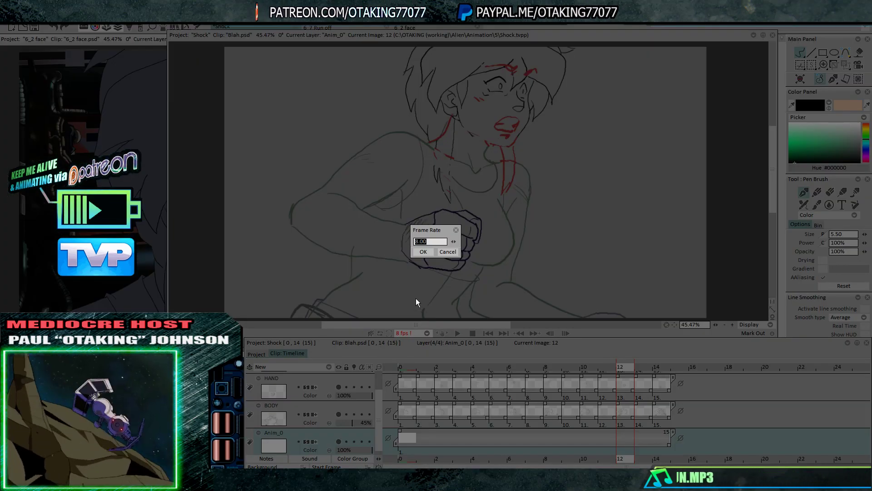
pyautogui.write('16')
pyautogui.press('Return')
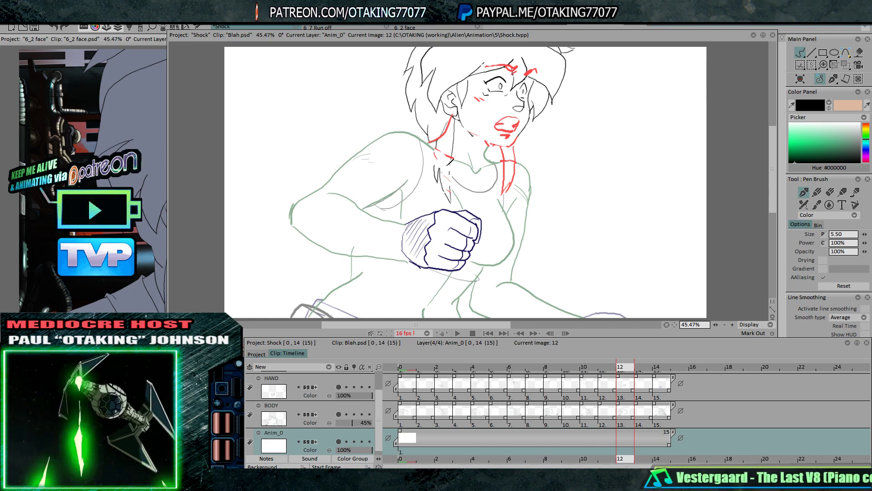
# Switch to the video editor, view the whole project timeline, and return to the Shock animation
pyautogui.moveTo(509, 477)
pyautogui.click(510, 443)
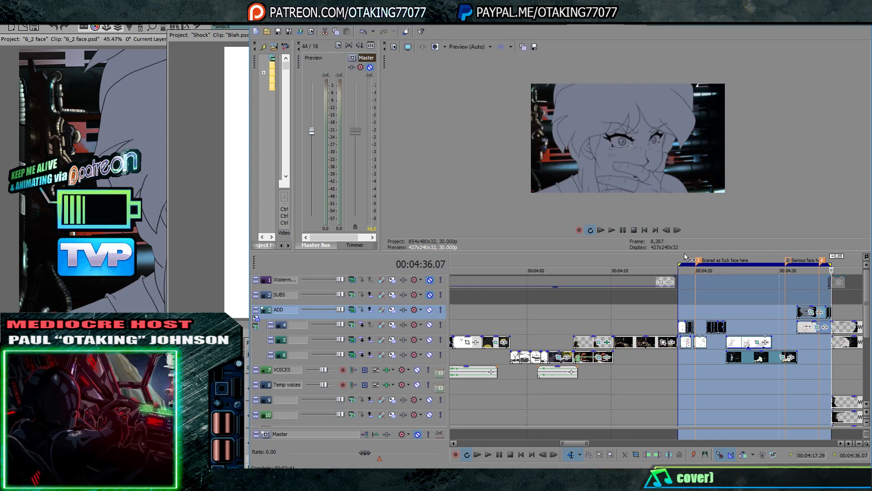
pyautogui.scroll(-10, 650, 310)
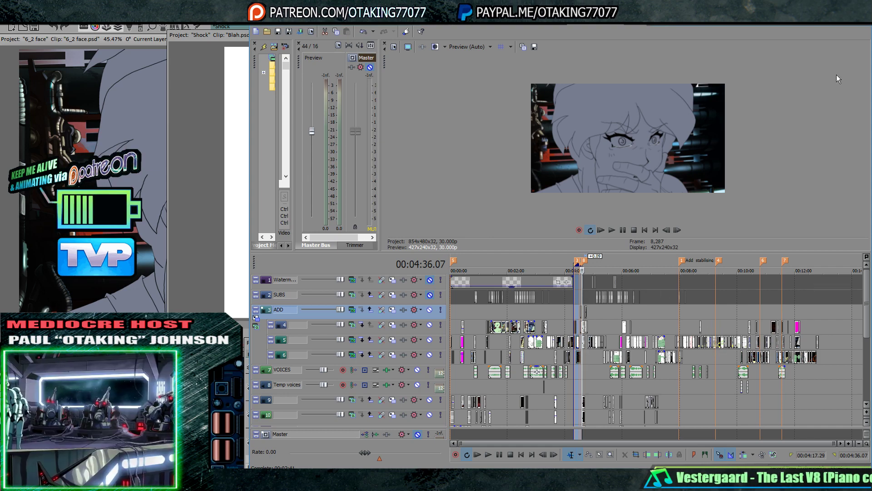
pyautogui.hotkey('alt', 'Tab')
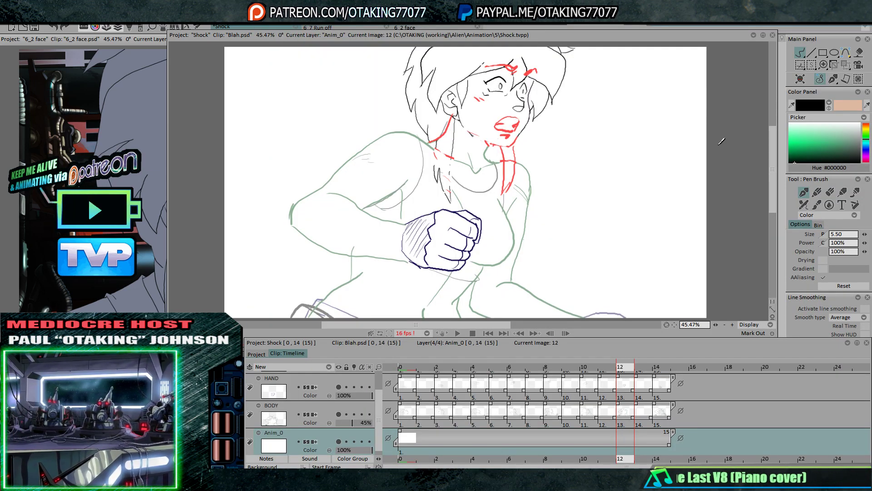
pyautogui.press('XF86AudioMute')
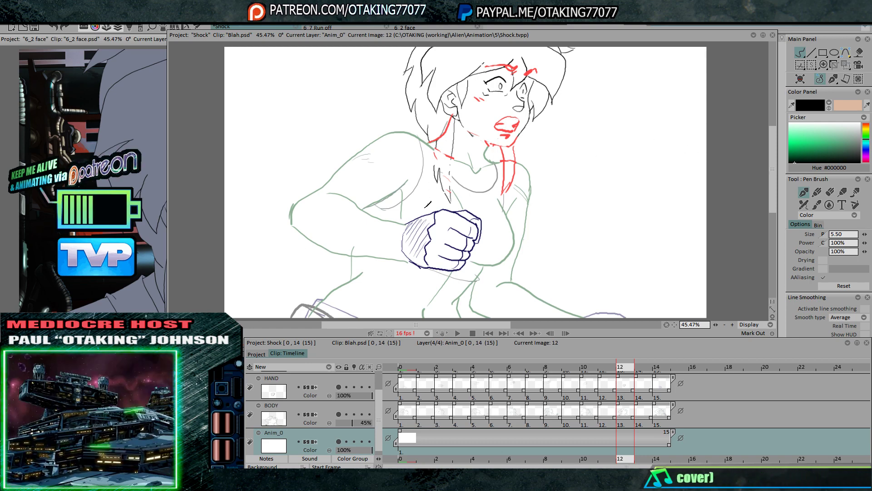
# Play back the spaced-out Shock clip and step through its frames to check the timing at 16 fps
pyautogui.click(459, 333)
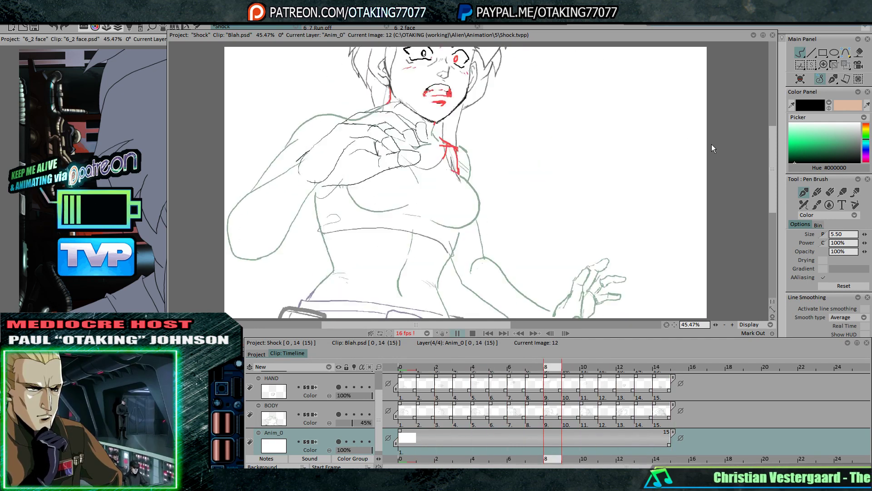
pyautogui.click(723, 149)
pyautogui.press('Right')
pyautogui.press('Right')
pyautogui.press('Right')
pyautogui.press('Right')
pyautogui.press('Right')
pyautogui.press('Right')
pyautogui.press('Right')
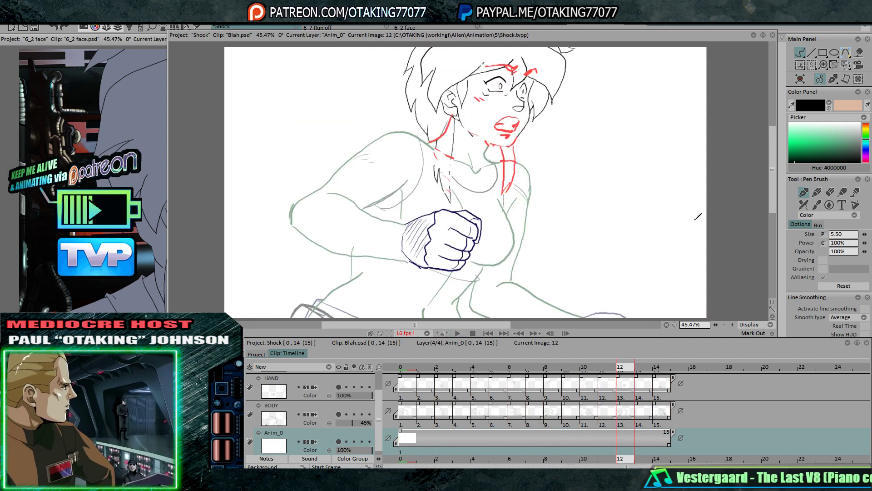
pyautogui.click(459, 333)
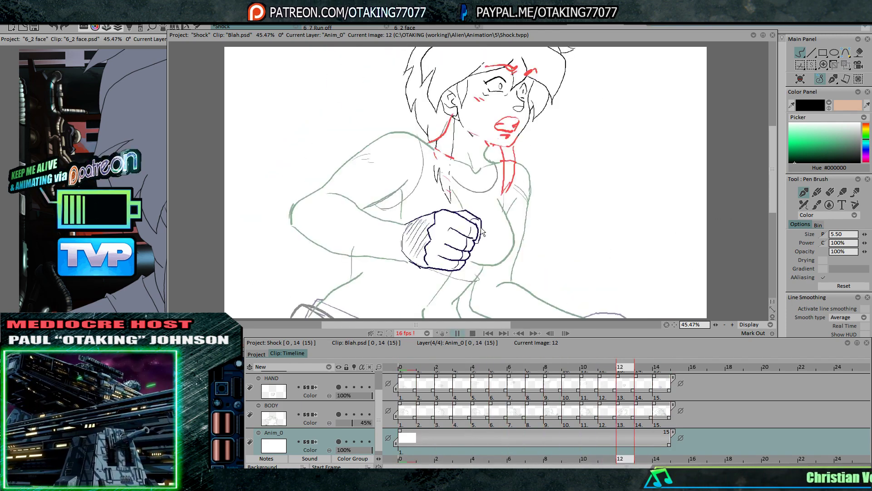
pyautogui.press('Return')
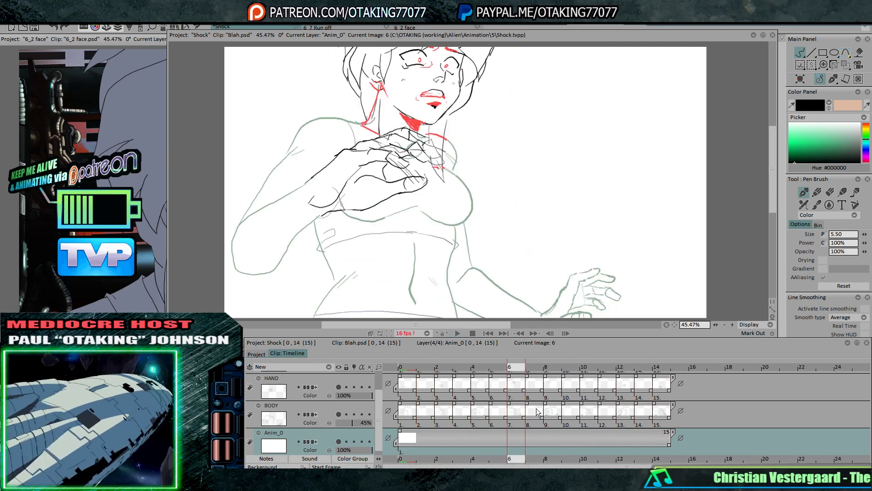
# View the line-art animation in the video player, then return to the Shock clip and play it again
pyautogui.hotkey('alt', 'Tab')
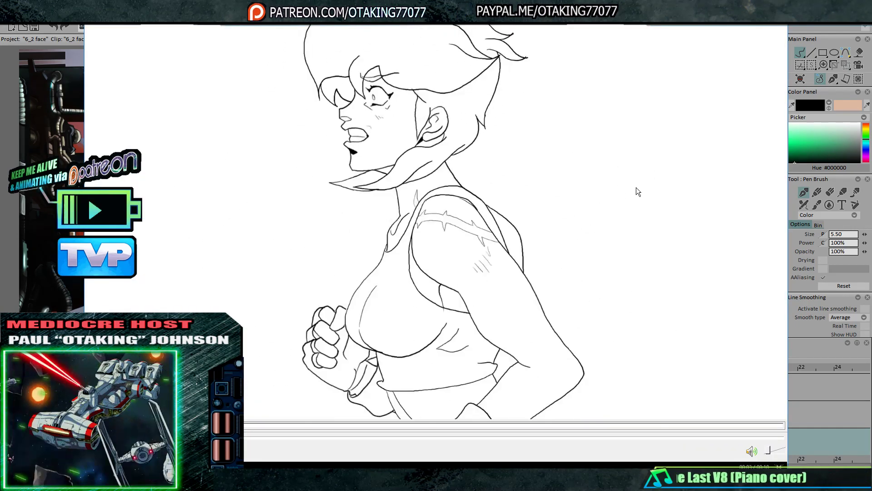
pyautogui.hotkey('alt', 'Tab')
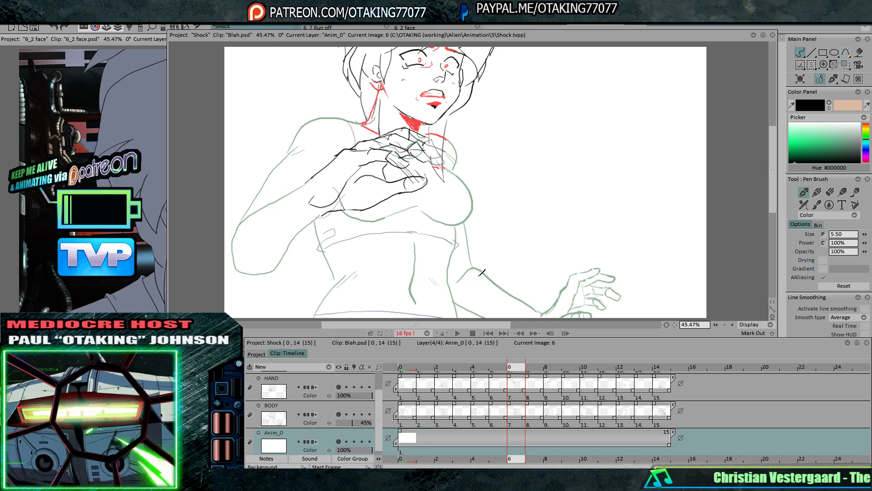
pyautogui.click(459, 333)
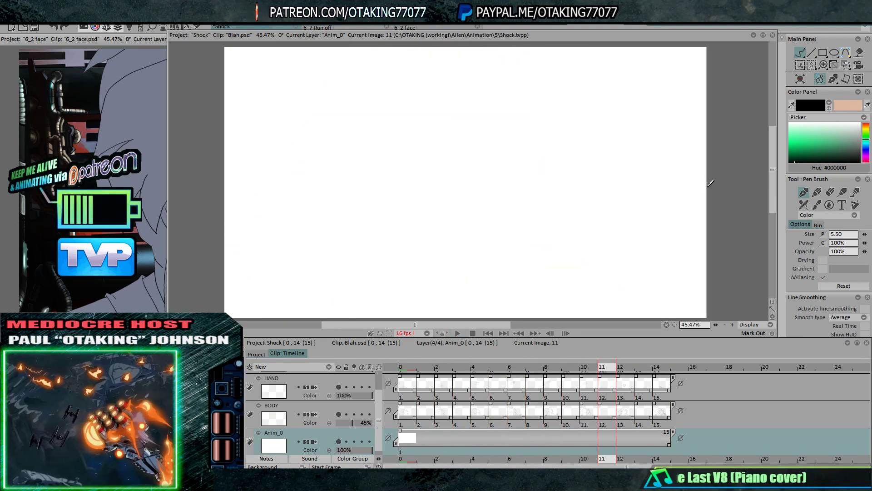
# From frame 0, raise the BODY layer's opacity to 100% and turn on its light table
pyautogui.click(402, 367)
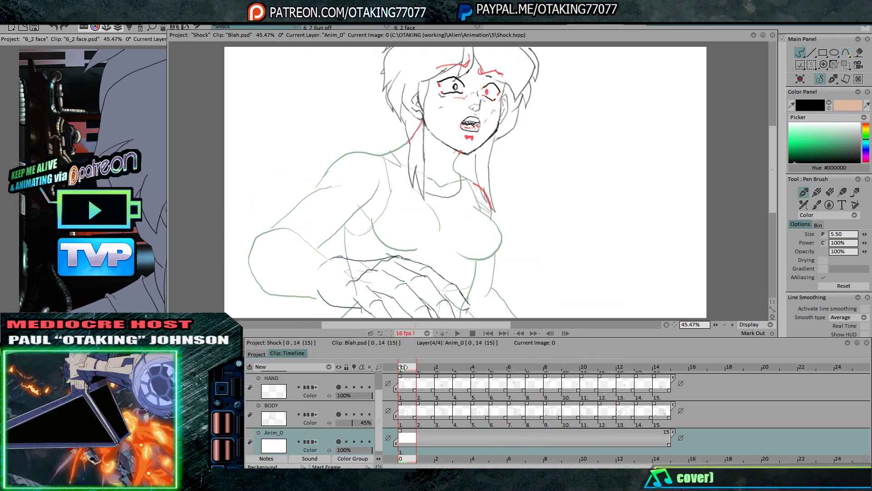
pyautogui.click(339, 413)
pyautogui.click(339, 413)
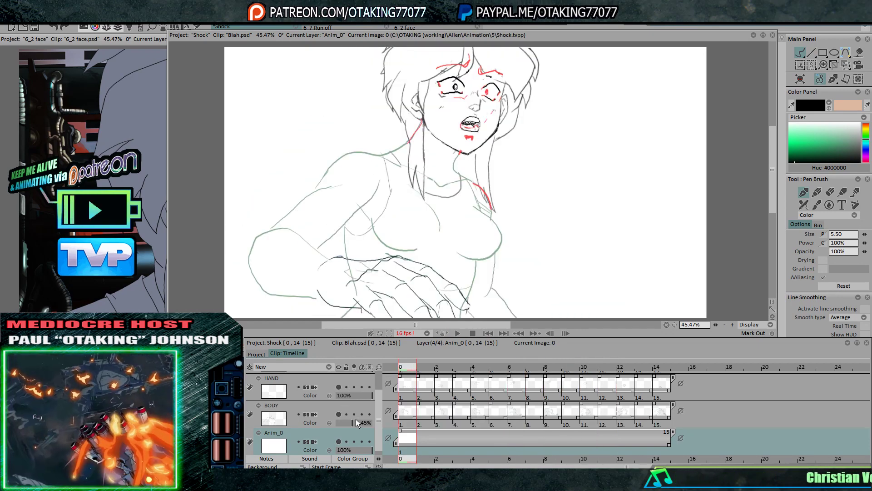
pyautogui.moveTo(357, 420); pyautogui.dragTo(360, 417)
pyautogui.click(354, 414)
# Step through the clip's frames to examine the BODY drawings before and after each blank in-between with the light table
pyautogui.press('Right')
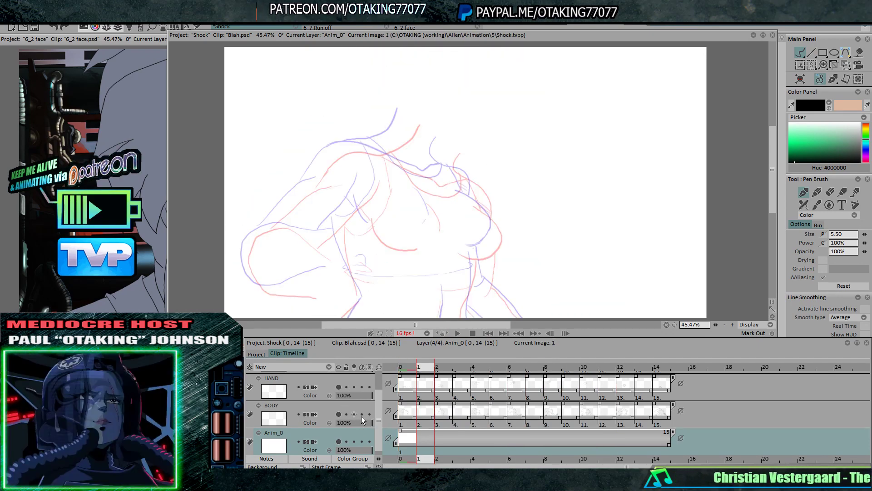
pyautogui.press('Right')
pyautogui.press('Right')
pyautogui.press('Right')
pyautogui.press('Right')
pyautogui.press('Right')
pyautogui.press('Right')
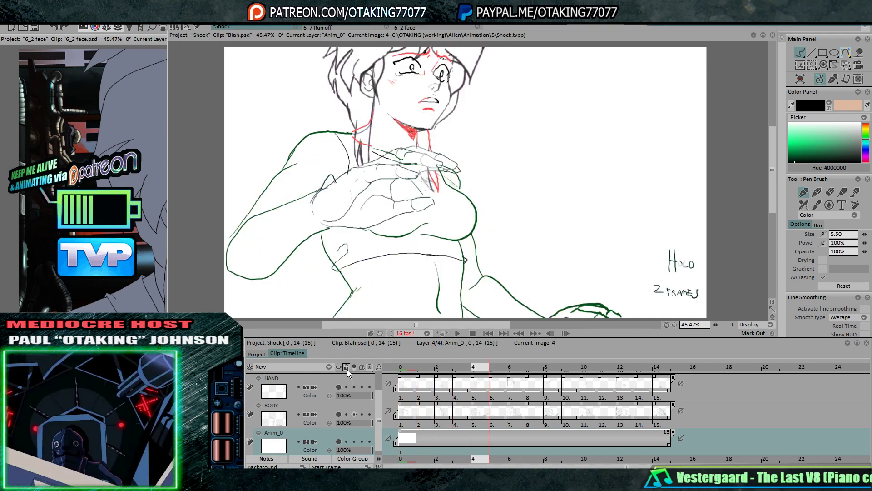
pyautogui.press('Right')
pyautogui.press('Right')
pyautogui.press('Right')
pyautogui.press('Right')
pyautogui.press('Right')
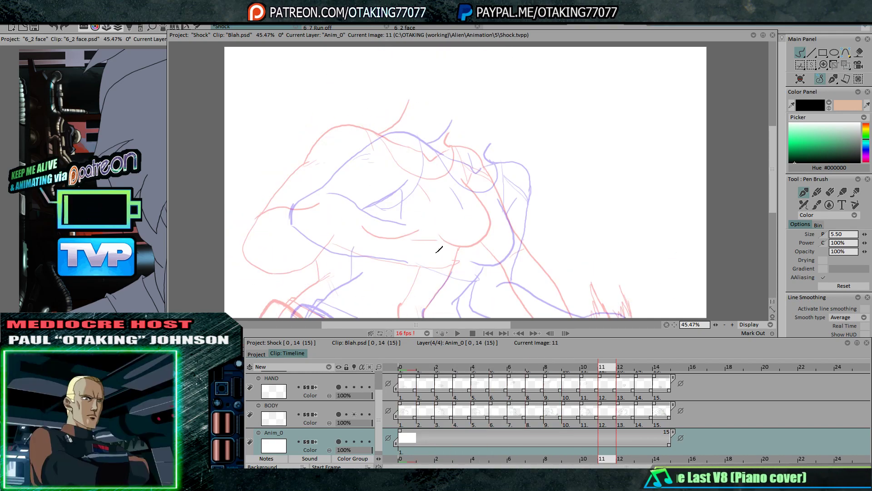
pyautogui.press('Left')
pyautogui.press('Left')
pyautogui.press('Right')
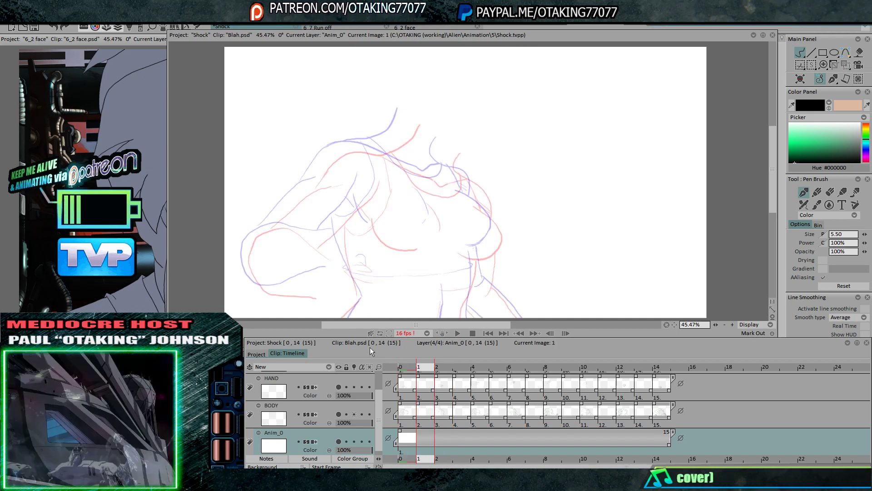
# Duplicate the BODY layer
pyautogui.press('Up')
pyautogui.rightClick(323, 407)
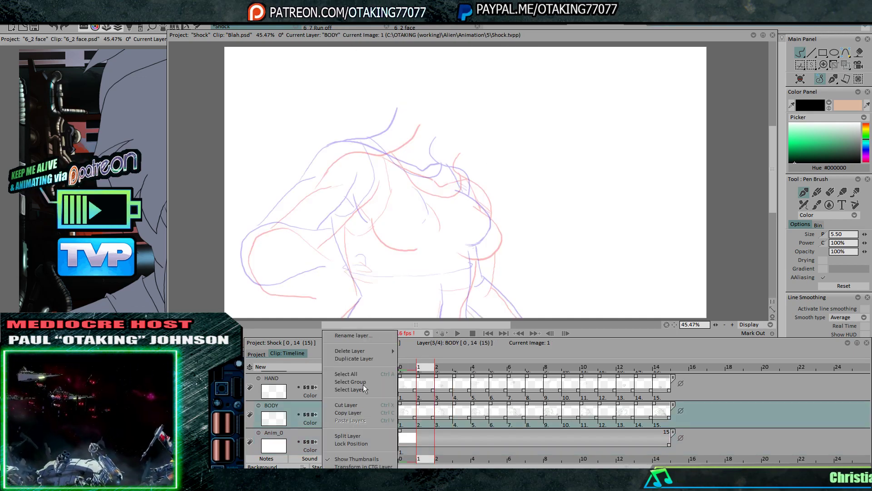
pyautogui.click(377, 359)
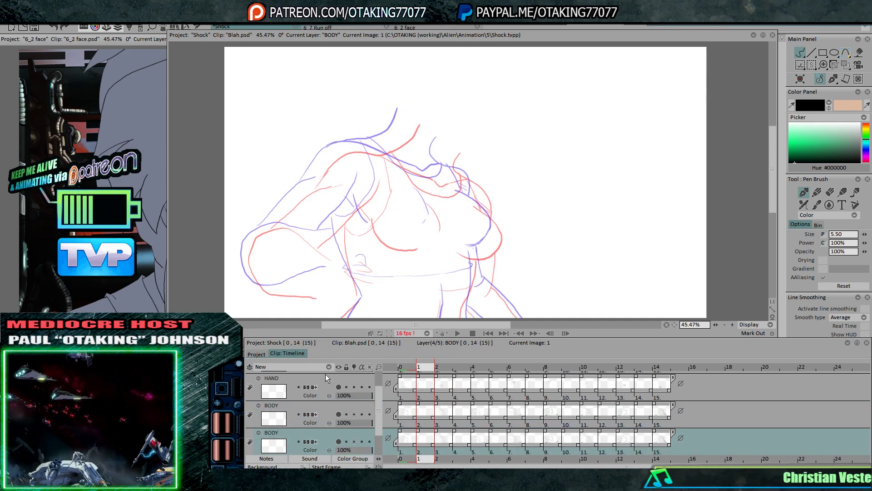
# Add a one-image animation layer at frame 1 between the two BODY layers and hide the lower BODY, the HAND and the head layers
pyautogui.click(339, 441)
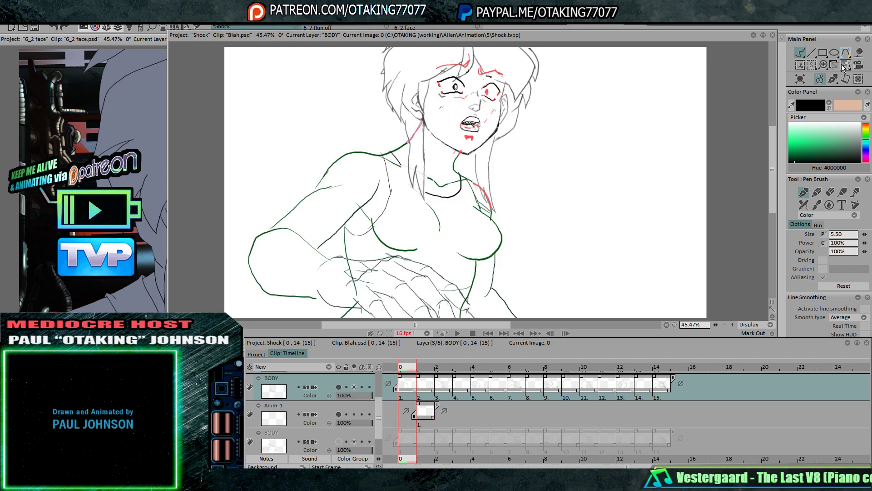
pyautogui.click(845, 64)
pyautogui.scroll(1, 339, 391)
pyautogui.click(339, 384)
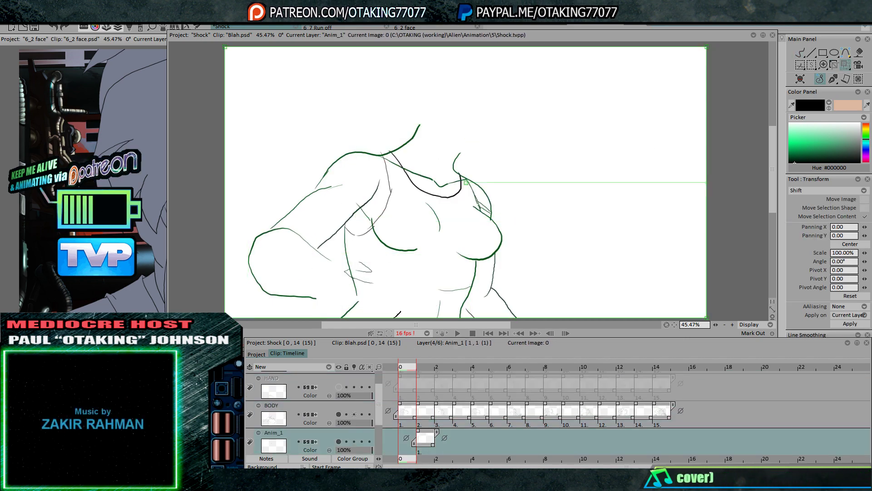
# Shift the frame 0 drawing on the upper BODY layer up and to the left to align it with the frame 2 drawing
pyautogui.press('Right')
pyautogui.press('Left')
pyautogui.press('Up')
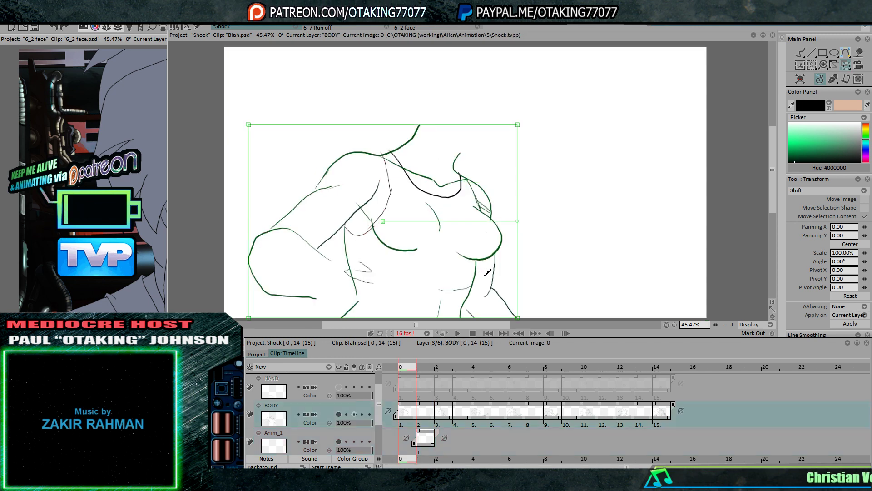
pyautogui.moveTo(486, 273); pyautogui.dragTo(466, 256)
pyautogui.press('Return')
pyautogui.press('Right')
pyautogui.press('Right')
pyautogui.press('Return')
pyautogui.press('Left')
pyautogui.press('Left')
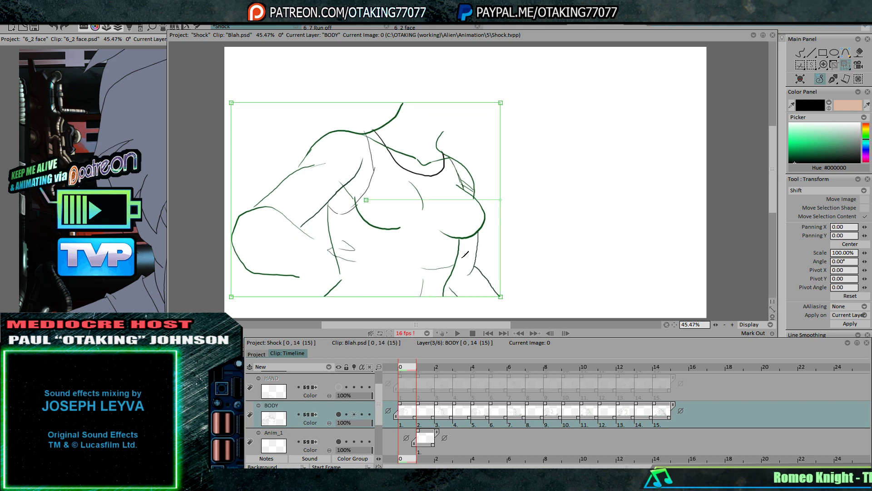
pyautogui.press('Return')
# On the Anim_1 layer at frame 1, draw the in-between elbow and forearm outline midway between the red and blue light-table lines
pyautogui.press('Right')
pyautogui.press('Down')
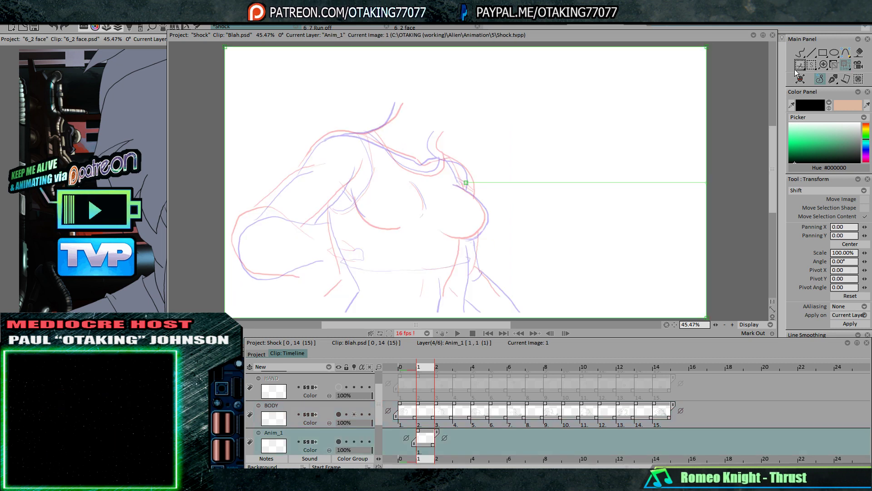
pyautogui.click(800, 52)
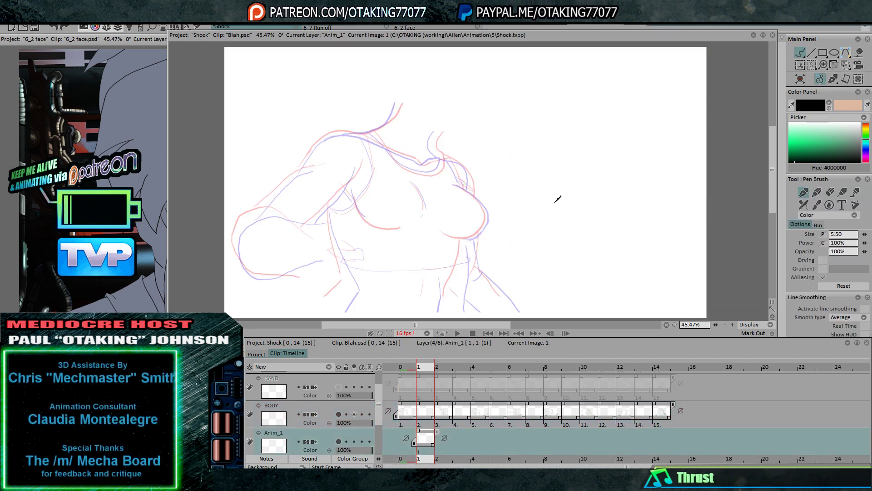
pyautogui.moveTo(504, 251); pyautogui.dragTo(542, 241)
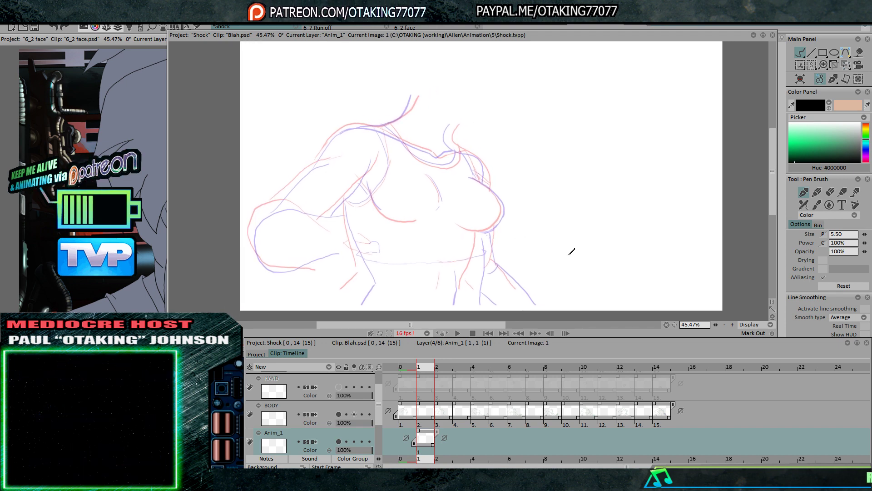
pyautogui.scroll(2, 524, 253)
pyautogui.moveTo(524, 253); pyautogui.dragTo(560, 196)
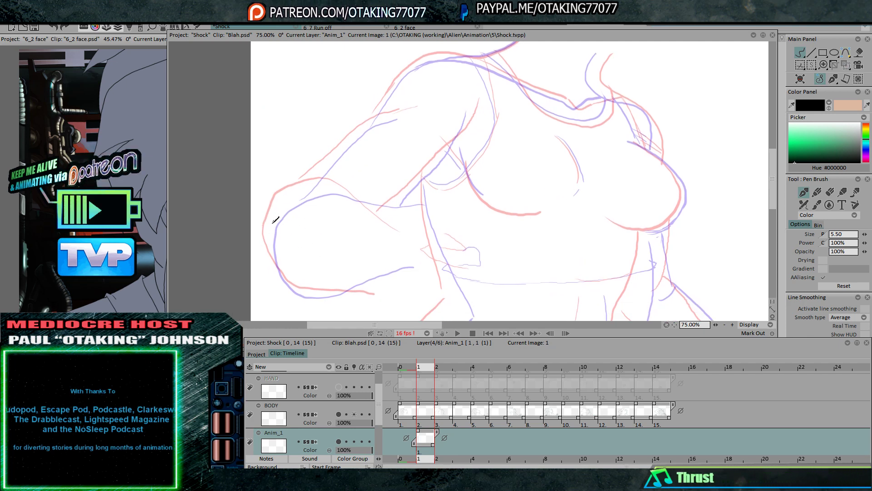
pyautogui.moveTo(273, 222); pyautogui.dragTo(282, 272)
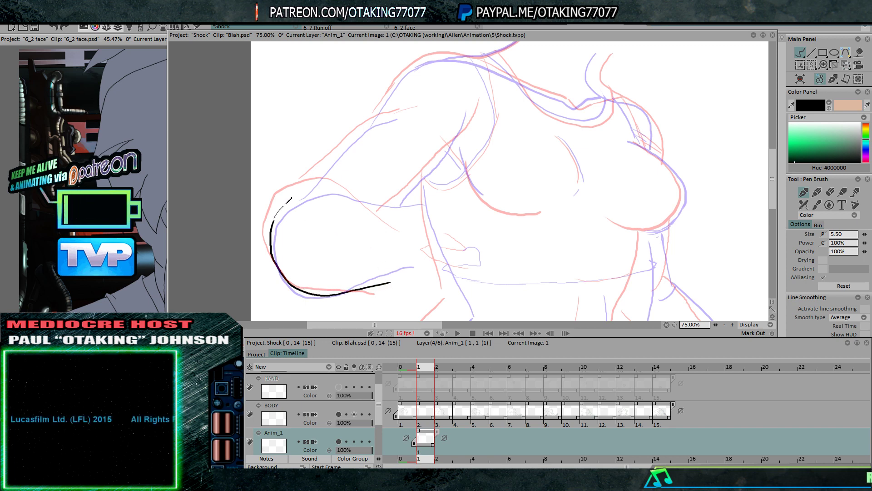
pyautogui.moveTo(290, 200)
pyautogui.mouseDown()
pyautogui.moveTo(345, 193)
pyautogui.moveTo(404, 218)
pyautogui.mouseUp()
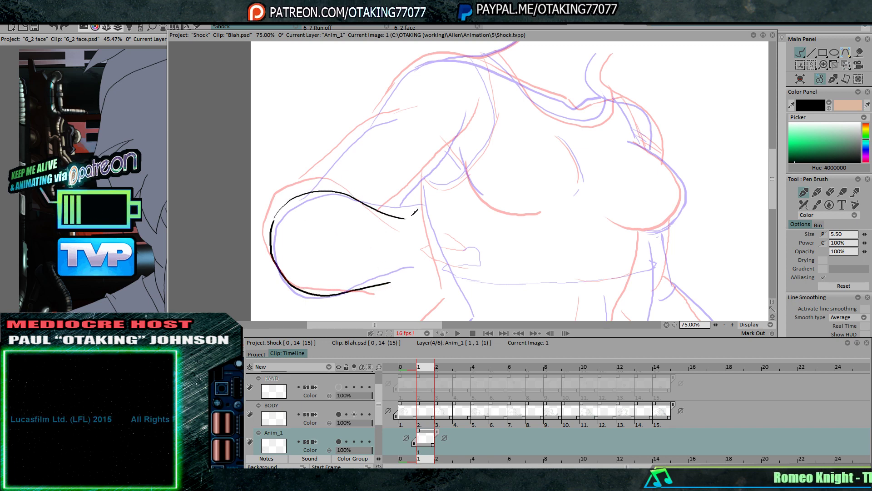
# Draw the in-between lines of the upper arm, shoulder, collarbones, neck and far shoulder
pyautogui.moveTo(413, 138); pyautogui.dragTo(401, 193)
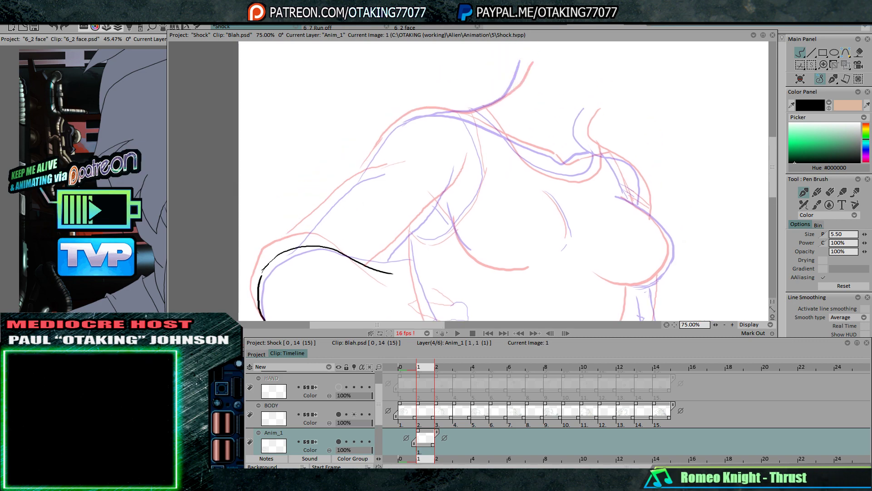
pyautogui.moveTo(264, 268)
pyautogui.mouseDown()
pyautogui.moveTo(318, 214)
pyautogui.moveTo(388, 169)
pyautogui.moveTo(386, 136)
pyautogui.moveTo(417, 109)
pyautogui.mouseUp()
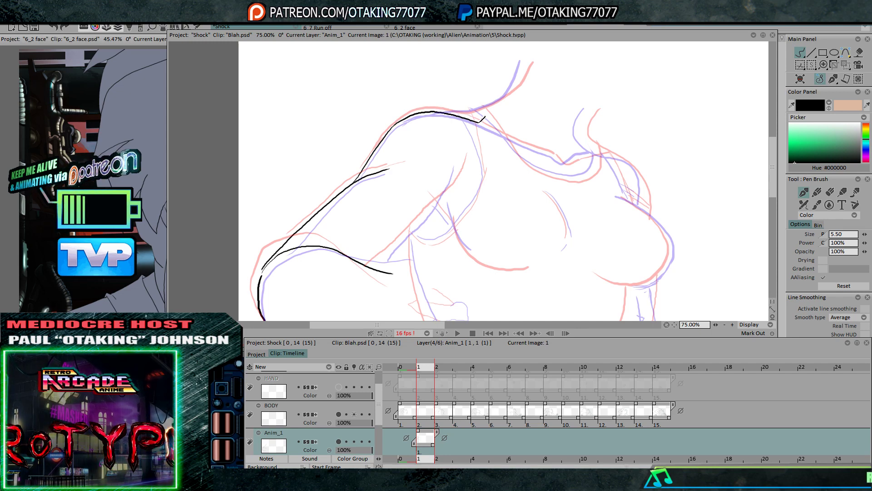
pyautogui.moveTo(548, 153)
pyautogui.mouseDown()
pyautogui.moveTo(563, 164)
pyautogui.moveTo(592, 153)
pyautogui.mouseUp()
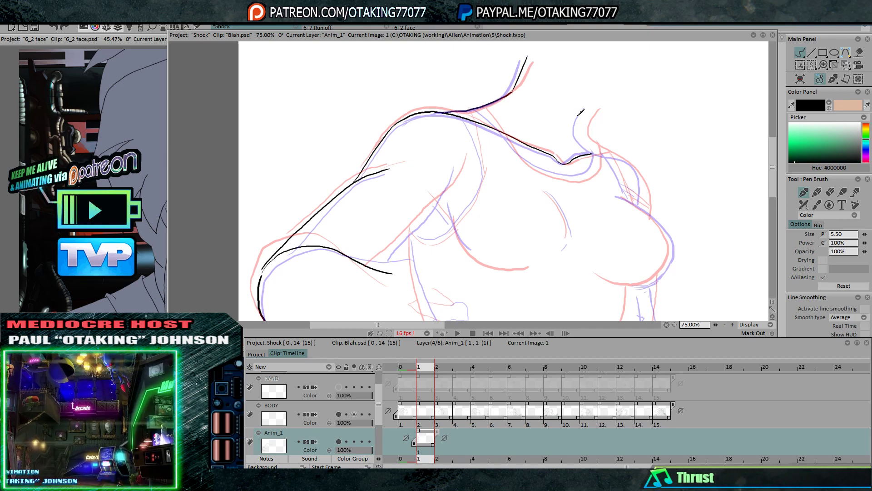
pyautogui.moveTo(590, 141)
pyautogui.mouseDown()
pyautogui.moveTo(637, 171)
pyautogui.moveTo(642, 208)
pyautogui.mouseUp()
# Draw the in-between lines for the underside of the upper arm, the armpit curve and the armhole of the top
pyautogui.moveTo(382, 246); pyautogui.dragTo(385, 222)
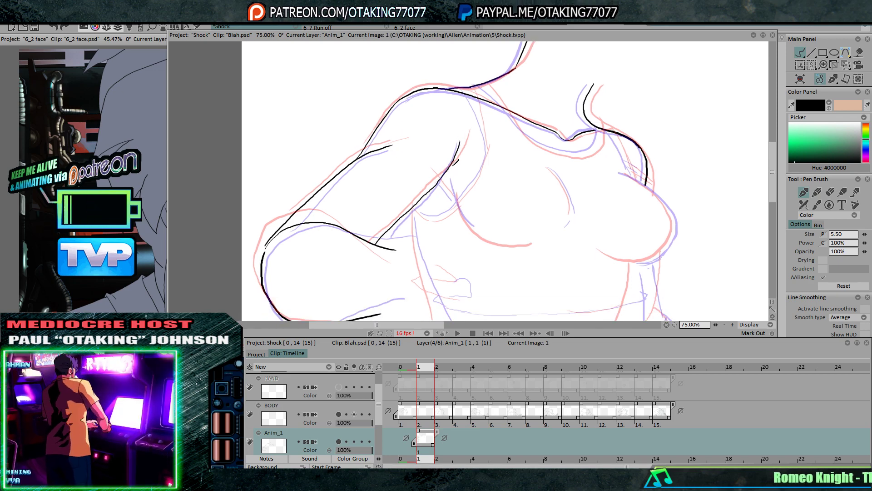
pyautogui.moveTo(431, 216); pyautogui.dragTo(457, 206)
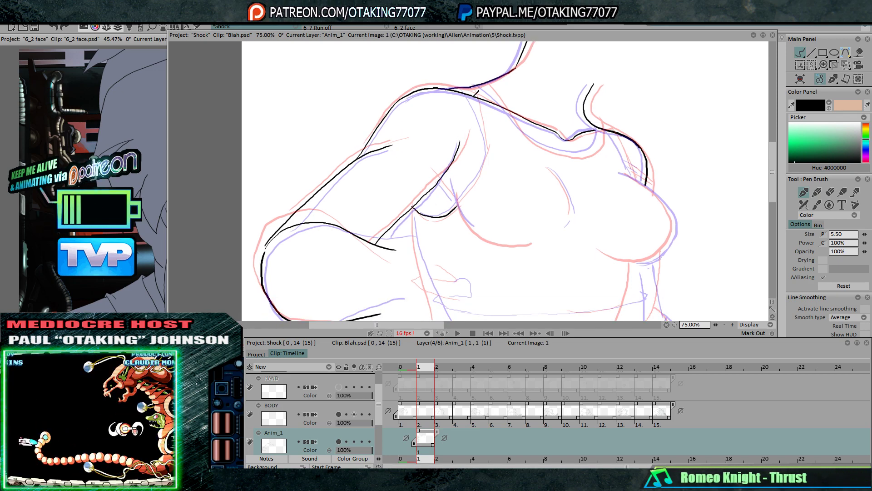
pyautogui.moveTo(465, 87); pyautogui.dragTo(486, 140)
pyautogui.moveTo(457, 206); pyautogui.dragTo(463, 200)
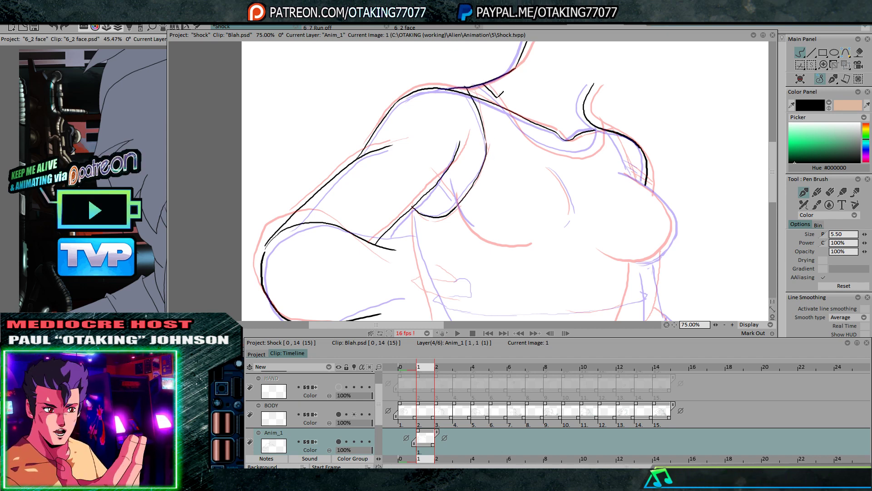
# Draw the in-between neckline, the far strap and the bust curves, undoing the stray stroke
pyautogui.moveTo(517, 116)
pyautogui.mouseDown()
pyautogui.moveTo(570, 153)
pyautogui.moveTo(598, 144)
pyautogui.moveTo(600, 127)
pyautogui.moveTo(538, 119)
pyautogui.moveTo(545, 133)
pyautogui.moveTo(532, 132)
pyautogui.moveTo(571, 163)
pyautogui.mouseUp()
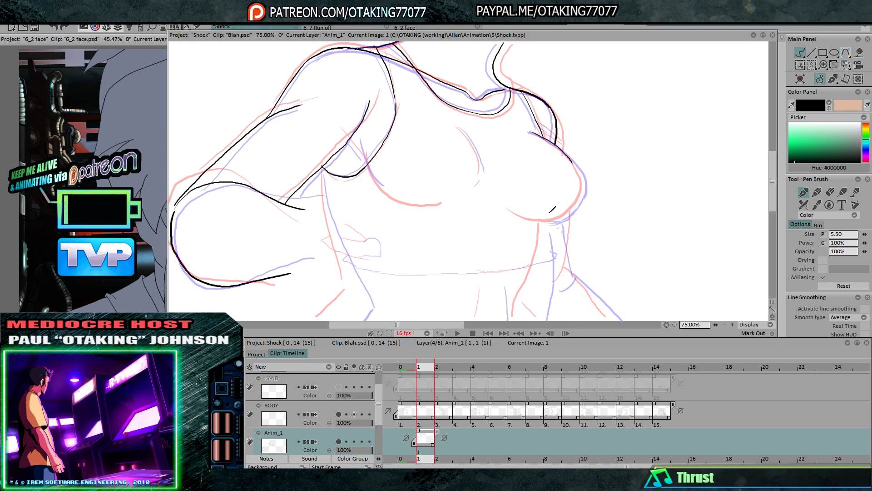
pyautogui.moveTo(524, 216); pyautogui.dragTo(546, 222)
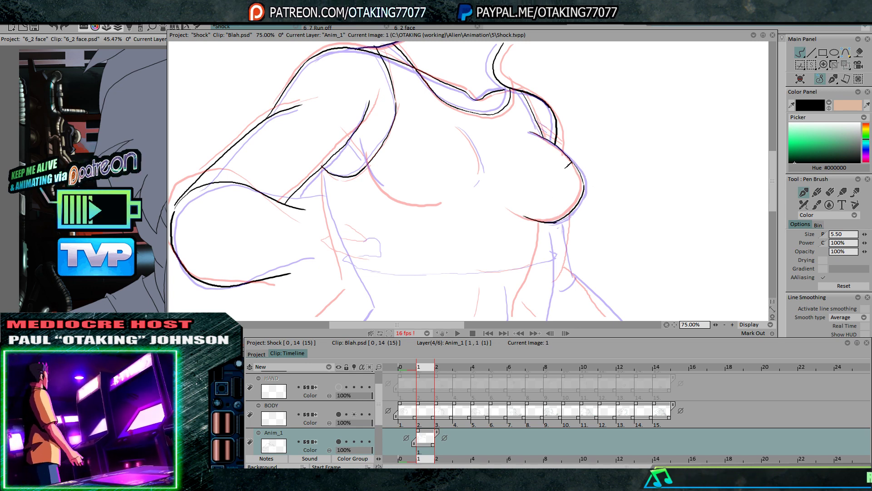
pyautogui.moveTo(456, 127); pyautogui.dragTo(479, 167)
pyautogui.moveTo(349, 144)
pyautogui.mouseDown()
pyautogui.moveTo(397, 195)
pyautogui.moveTo(453, 139)
pyautogui.mouseUp()
pyautogui.hotkey('ctrl', 'z')
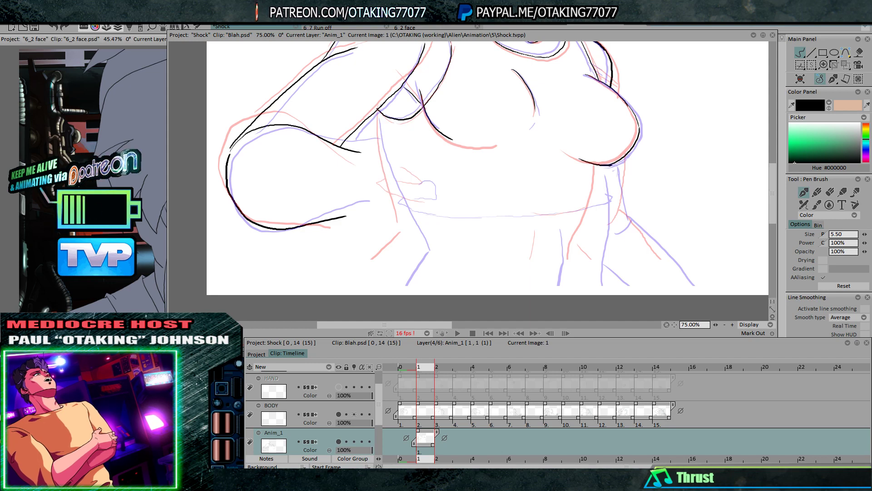
# Draw the in-between line of the near side of the torso and the curved hem of the top
pyautogui.moveTo(379, 112); pyautogui.dragTo(412, 240)
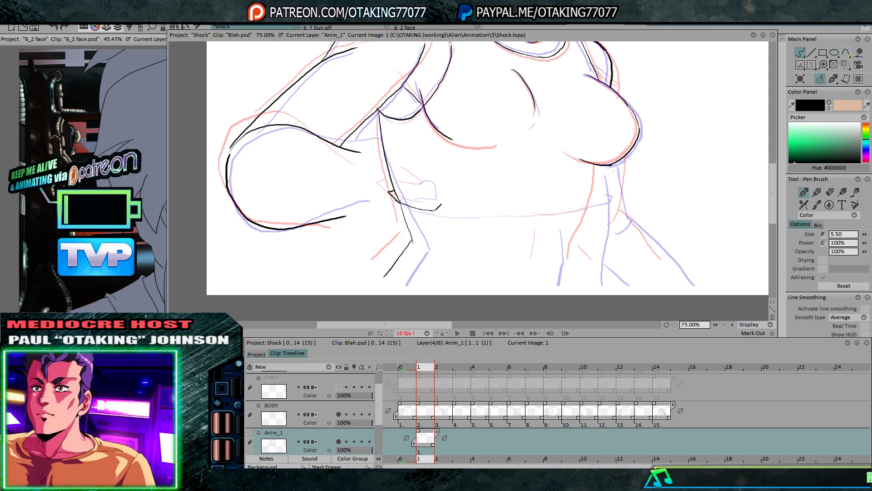
pyautogui.moveTo(578, 205); pyautogui.dragTo(595, 200)
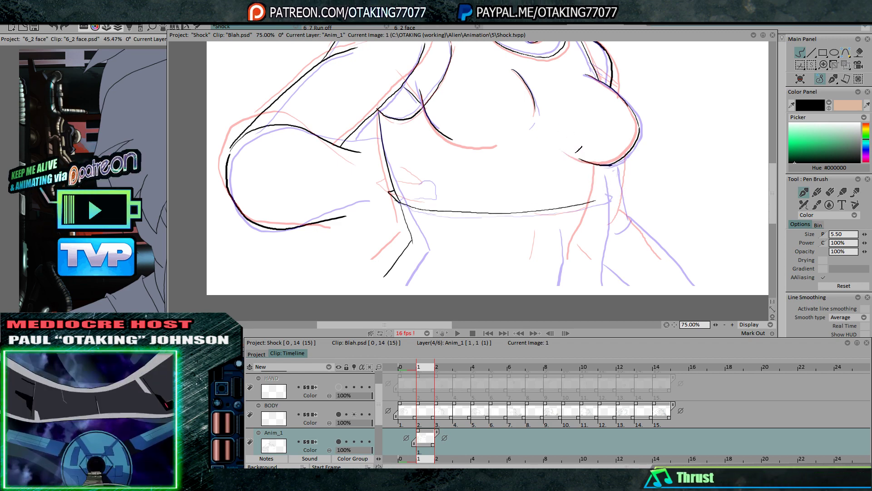
# Flip between frames 0, 1 and 2 to compare the in-between with the drawings before and after it
pyautogui.press('Left')
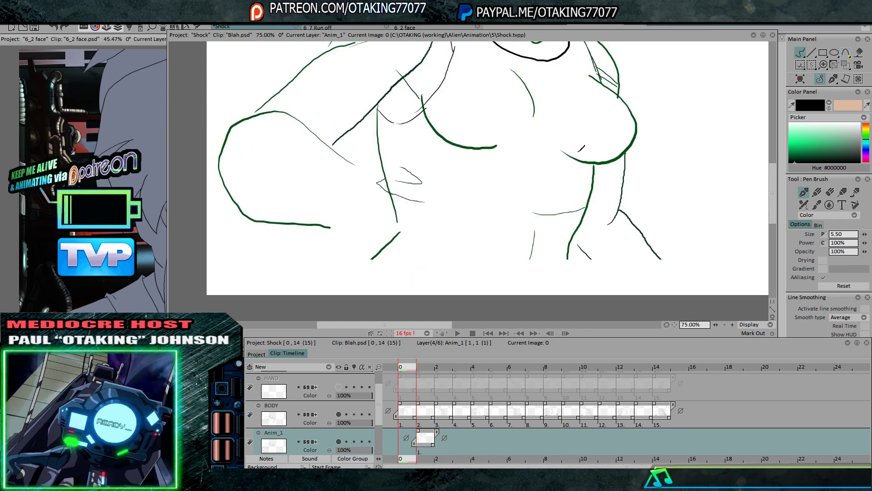
pyautogui.press('Right')
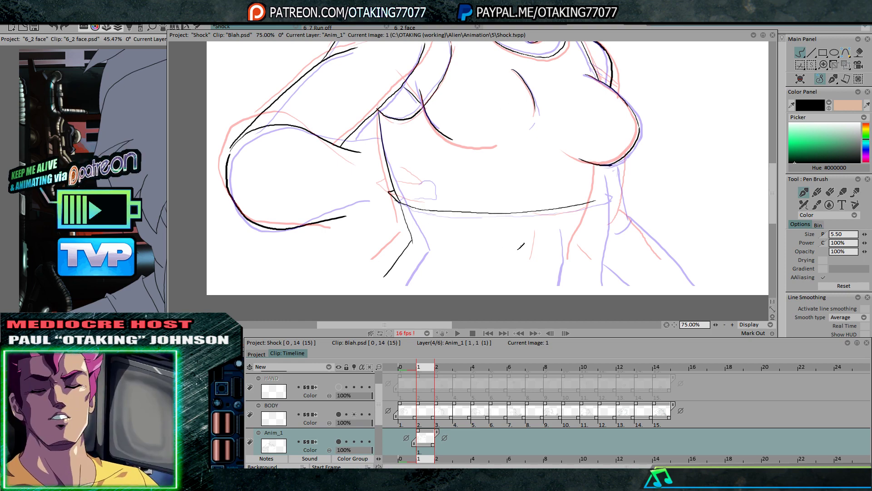
pyautogui.press('Left')
pyautogui.press('Right')
pyautogui.press('Right')
pyautogui.press('Left')
pyautogui.press('Left')
pyautogui.press('Right')
pyautogui.press('Right')
pyautogui.press('Left')
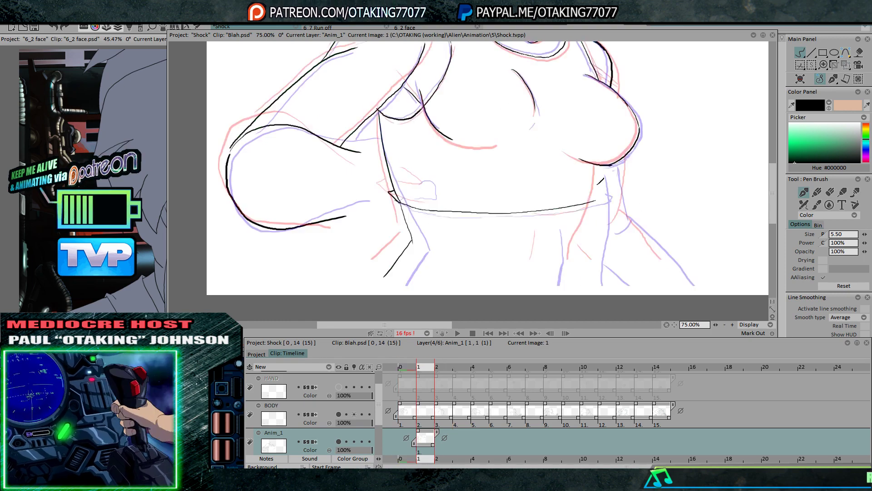
pyautogui.press('Left')
pyautogui.press('Right')
# Draw the in-between lines of the far side of the torso, the waist, the stomach and the far arm, checking against frames 0 and 2
pyautogui.moveTo(605, 166); pyautogui.dragTo(598, 199)
pyautogui.press('Right')
pyautogui.press('Left')
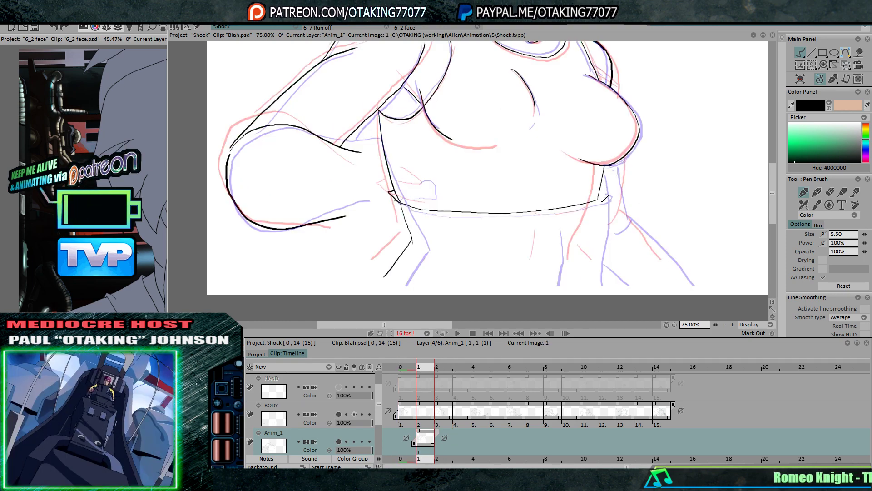
pyautogui.press('Right')
pyautogui.press('Left')
pyautogui.press('Left')
pyautogui.press('Right')
pyautogui.press('Right')
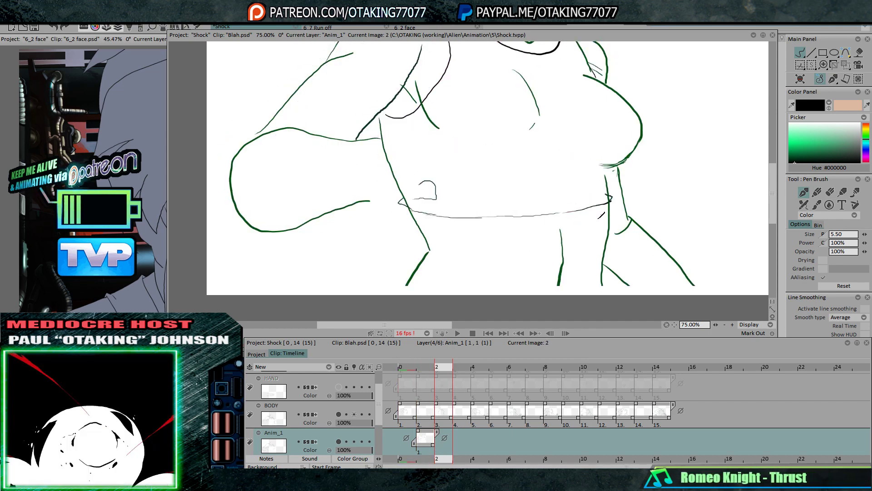
pyautogui.press('Left')
pyautogui.press('Left')
pyautogui.press('Right')
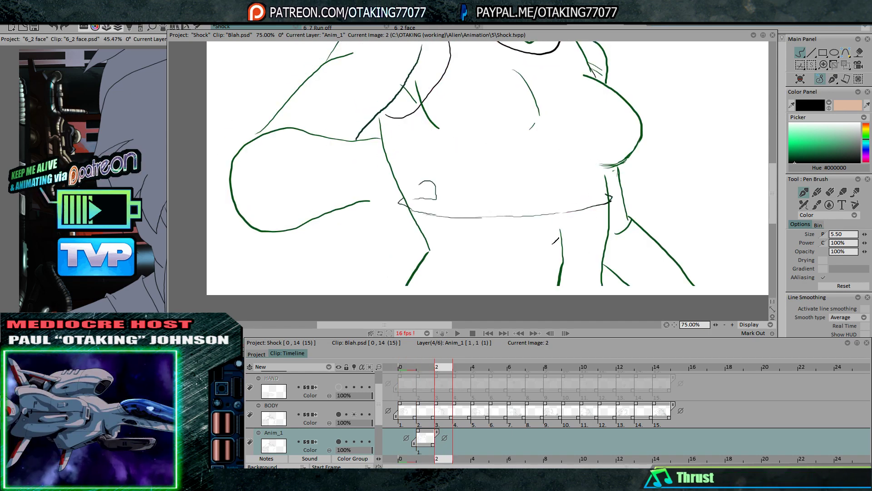
pyautogui.moveTo(599, 202); pyautogui.dragTo(582, 282)
pyautogui.moveTo(550, 230); pyautogui.dragTo(545, 280)
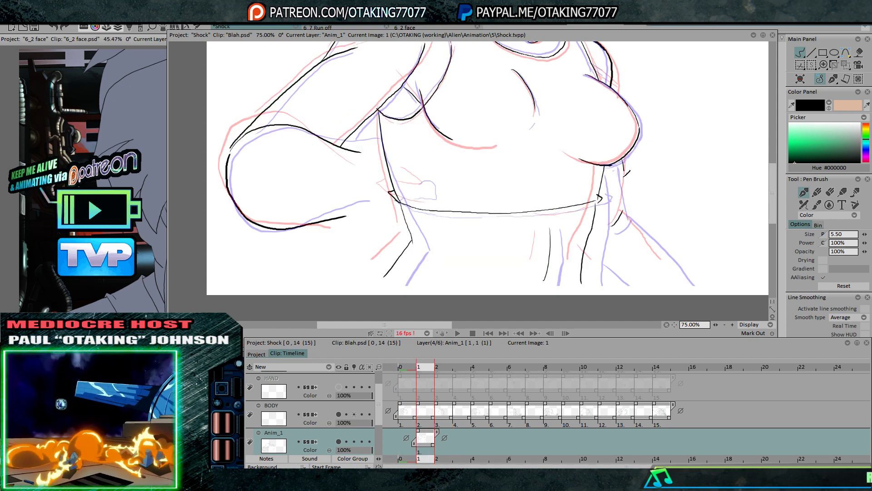
pyautogui.moveTo(621, 212); pyautogui.dragTo(686, 277)
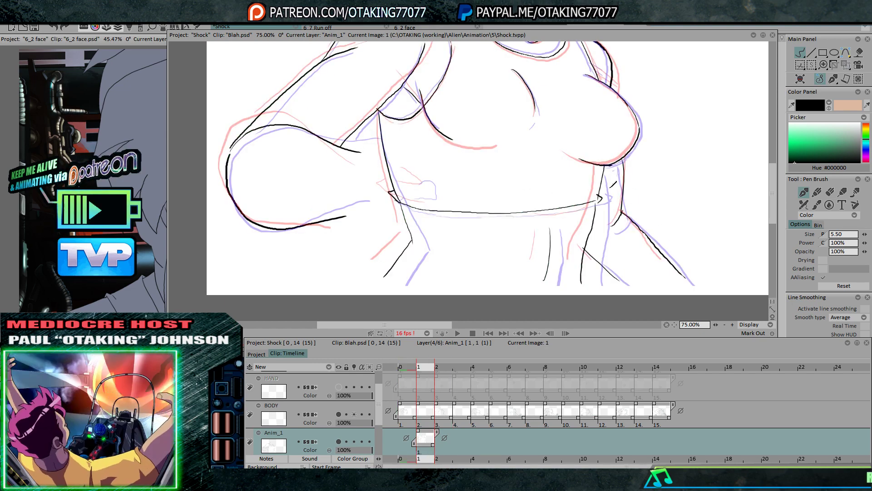
# Draw the small angular detail above the hem on the near side of the top, checking it against frames 0 and 2
pyautogui.moveTo(515, 82); pyautogui.dragTo(520, 184)
pyautogui.moveTo(445, 266); pyautogui.dragTo(455, 219)
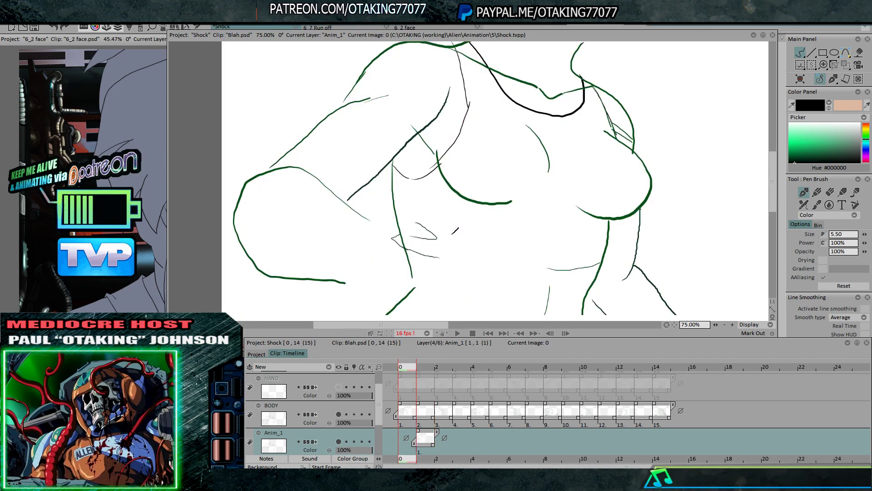
pyautogui.moveTo(422, 231); pyautogui.dragTo(446, 248)
pyautogui.press('Right')
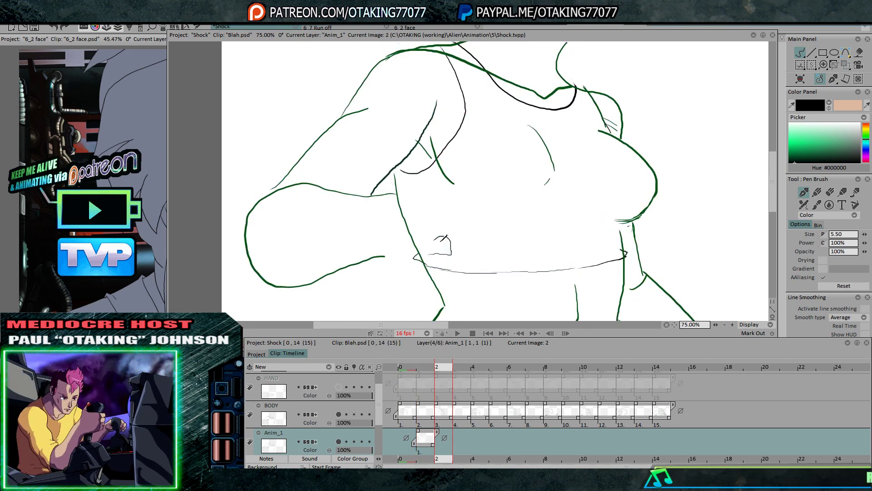
pyautogui.press('Left')
pyautogui.press('Left')
pyautogui.press('Right')
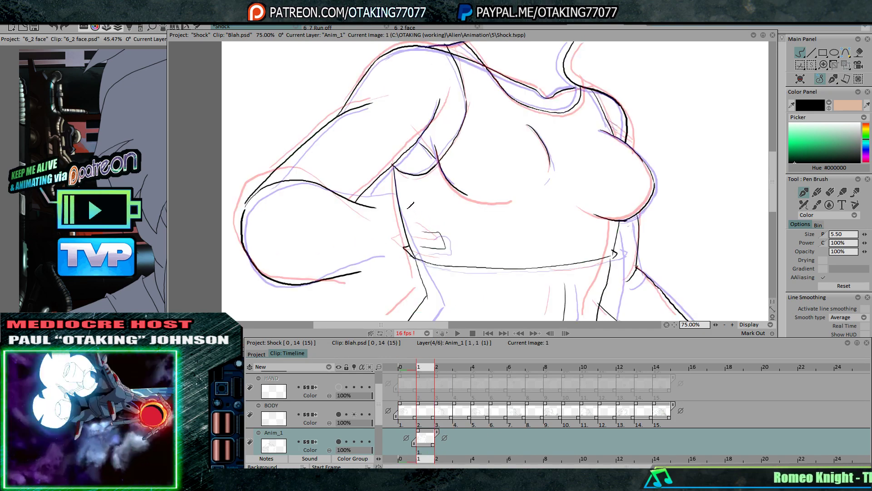
# Hide the shifted BODY reference layer, make the original BODY layer visible, and ready the Transform tool at 50% zoom
pyautogui.click(338, 414)
pyautogui.press('Down')
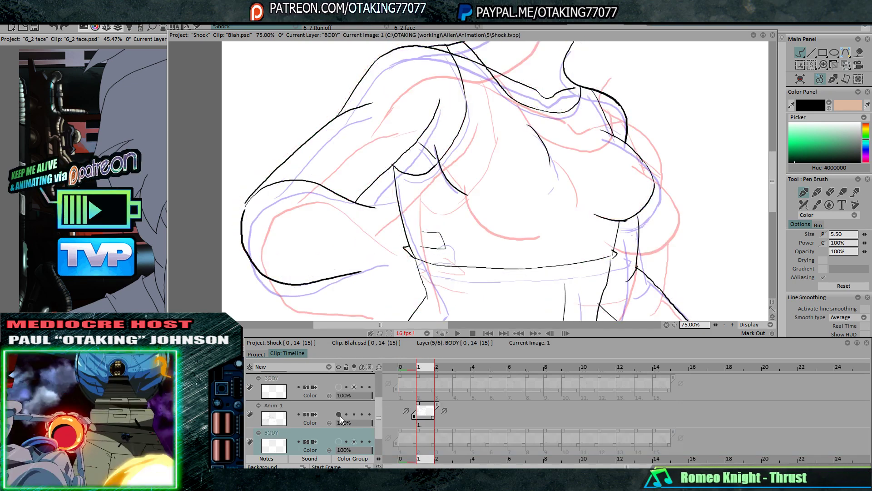
pyautogui.click(339, 441)
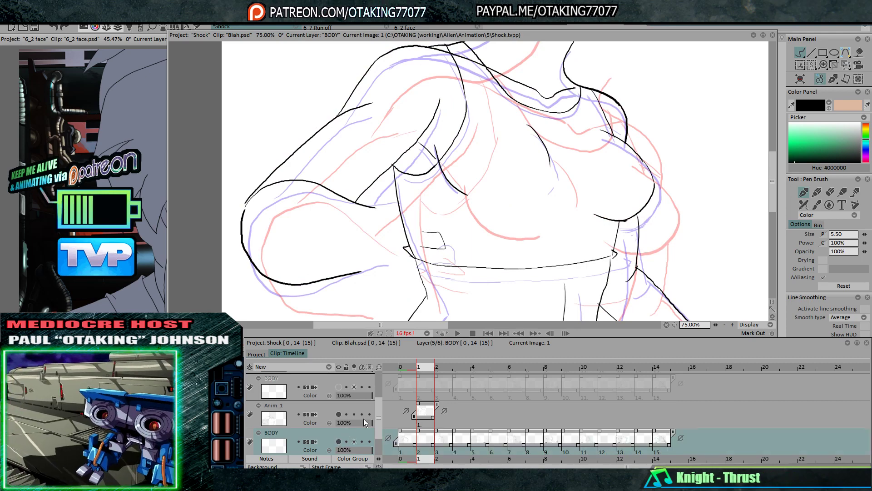
pyautogui.click(845, 65)
pyautogui.click(726, 325)
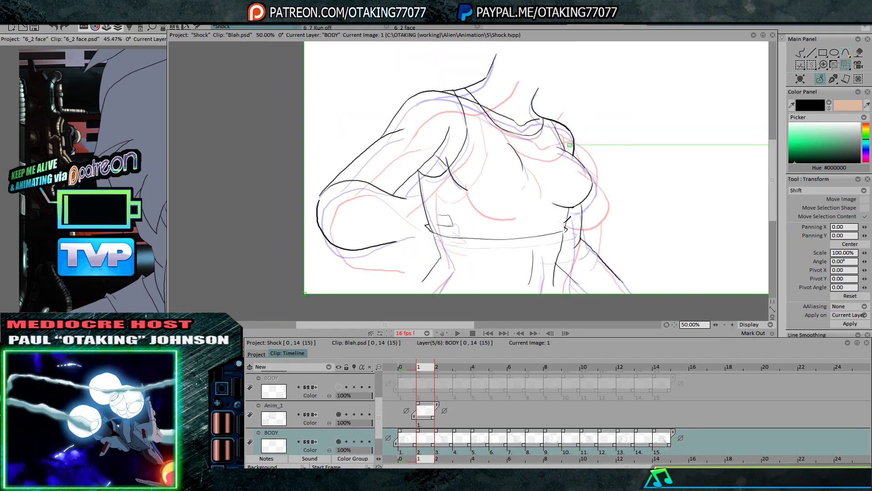
# Move the frame 1 in-between on Anim_1 so it sits midway between the original drawings on frames 0 and 2
pyautogui.press('Up')
pyautogui.press('Left')
pyautogui.press('Right')
pyautogui.press('Right')
pyautogui.press('Left')
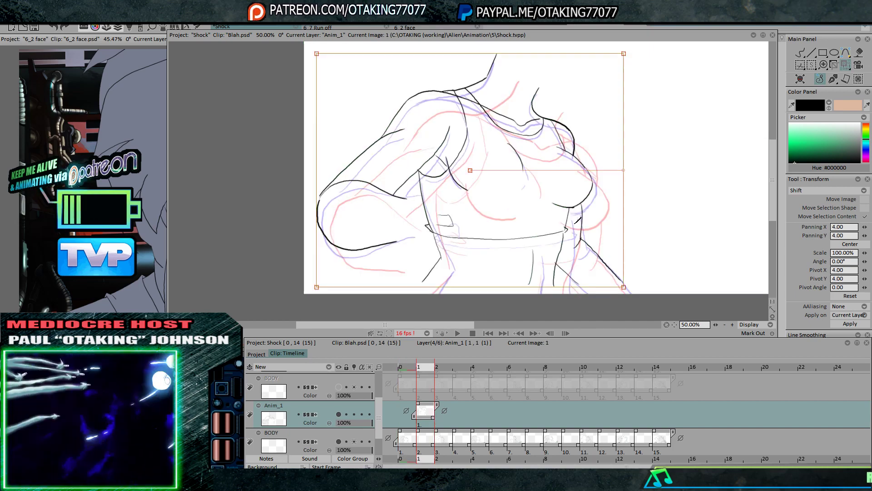
pyautogui.moveTo(578, 221); pyautogui.dragTo(585, 233)
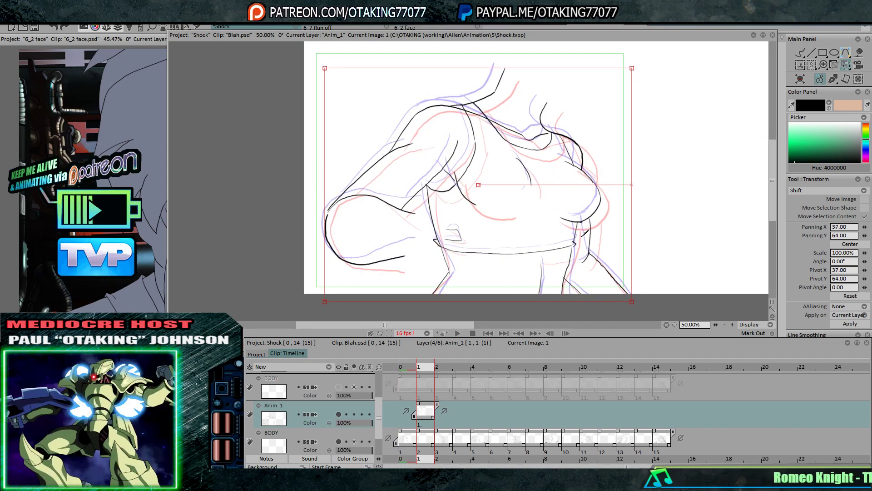
pyautogui.press('Return')
# Flip between frames 0, 1 and 2 to check the repositioned in-between against the original keys
pyautogui.press('Left')
pyautogui.press('Right')
pyautogui.press('Right')
pyautogui.press('Left')
pyautogui.press('Left')
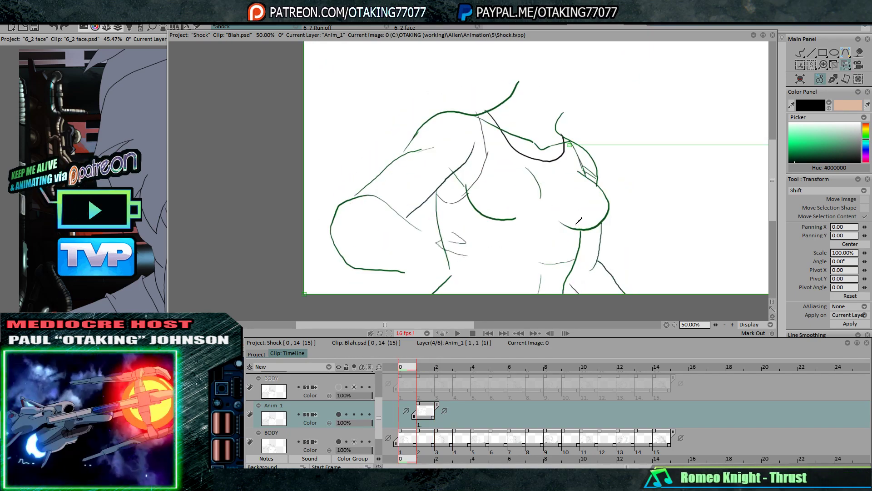
pyautogui.press('Right')
pyautogui.press('Left')
pyautogui.press('Right')
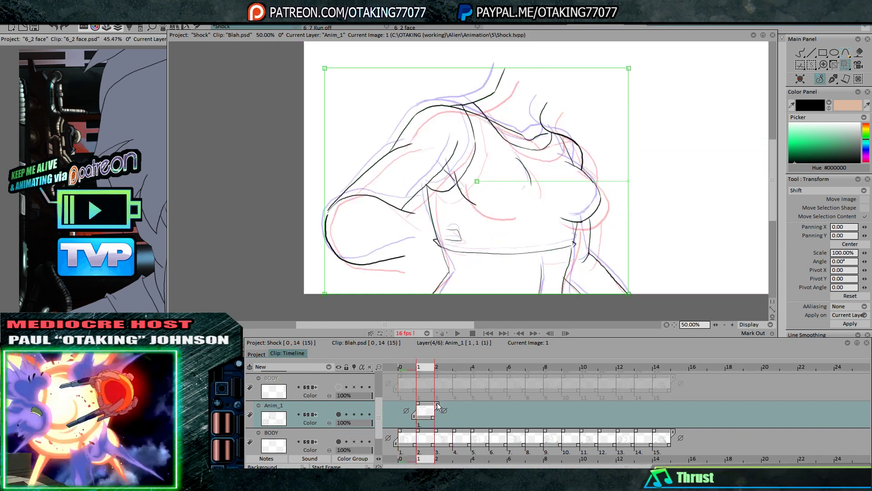
# Extend the Anim_1 layer through frame 3, and shift the frame 2 drawing on the redisplayed BODY duplicate to line up with frame 4
pyautogui.moveTo(439, 403); pyautogui.dragTo(484, 407)
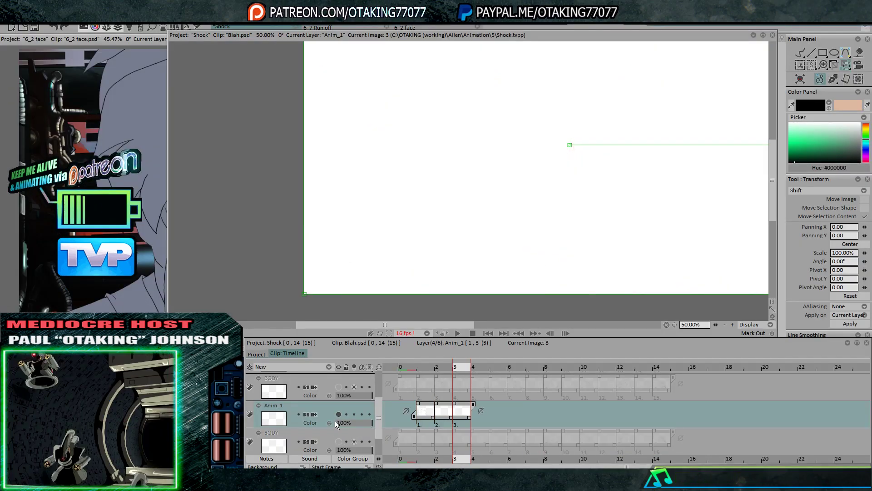
pyautogui.click(339, 387)
pyautogui.moveTo(548, 229); pyautogui.dragTo(557, 224)
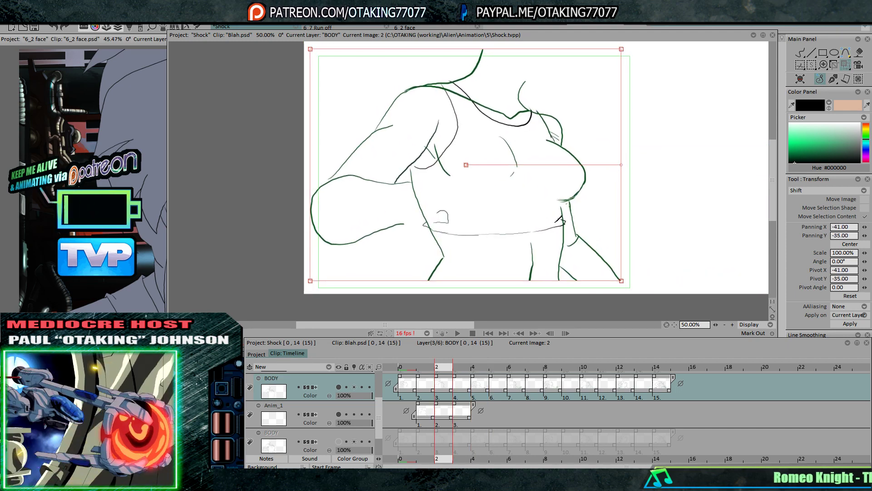
pyautogui.click(802, 50)
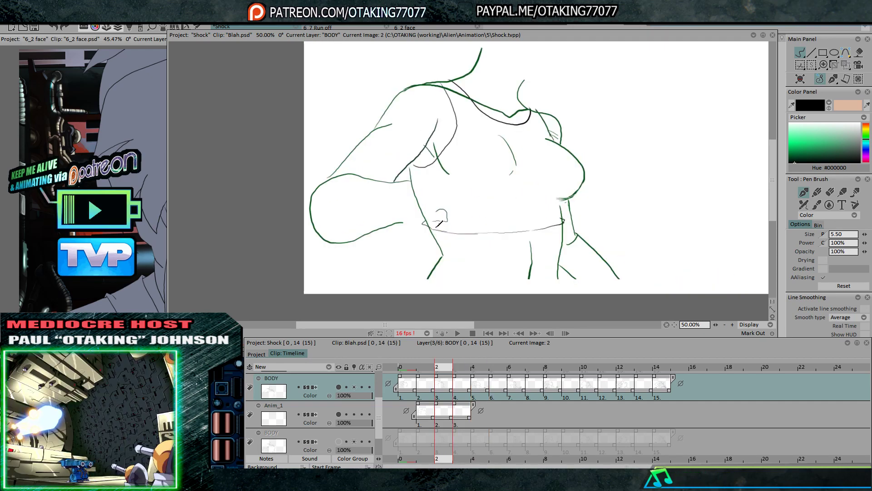
# Draw the in-between hem line of the top on frame 3 of the shifted BODY layer, checking against frames 2 and 4
pyautogui.moveTo(428, 224); pyautogui.dragTo(435, 227)
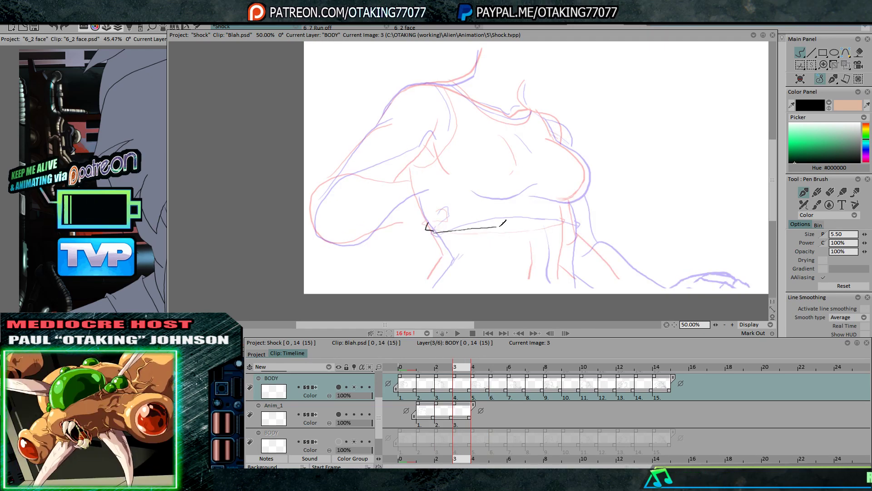
pyautogui.press('Left')
pyautogui.press('Right')
pyautogui.press('Right')
pyautogui.press('Left')
pyautogui.press('Left')
pyautogui.press('Right')
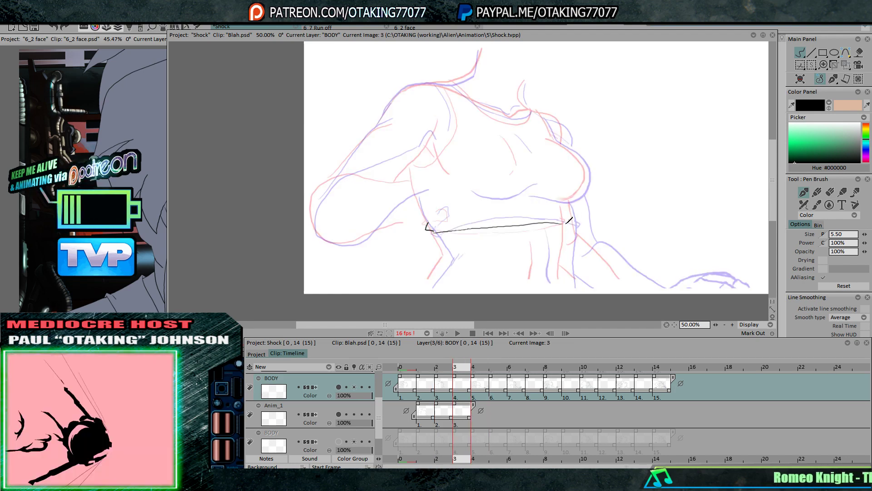
# Draw the in-between lines for the far hem corner, both sides of the waist, the stomach and the chest crease on frame 3
pyautogui.moveTo(568, 220); pyautogui.dragTo(568, 221)
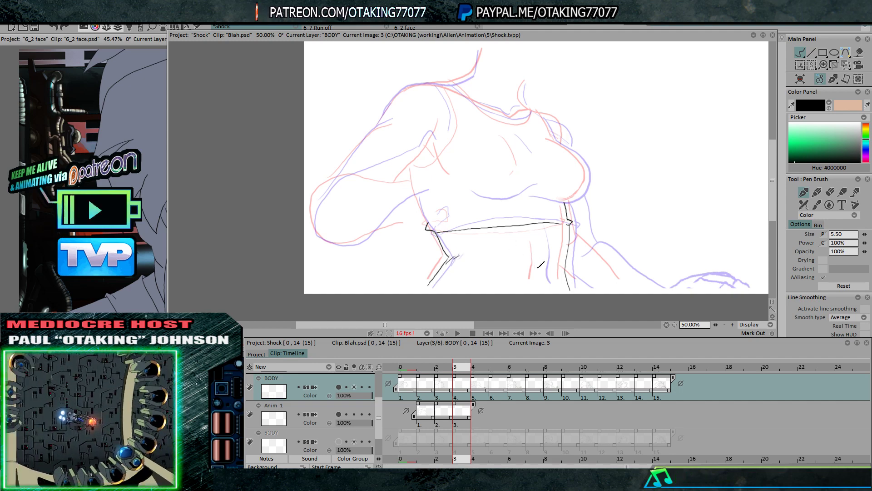
pyautogui.moveTo(537, 239); pyautogui.dragTo(540, 280)
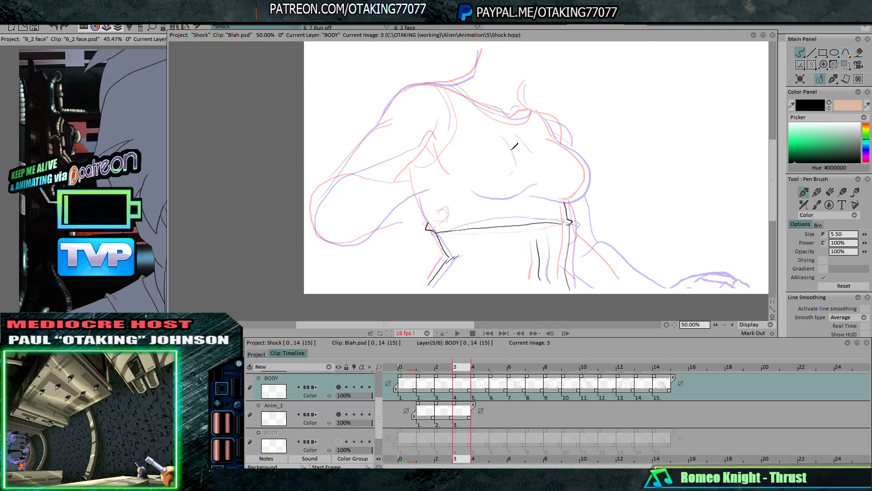
pyautogui.moveTo(512, 135); pyautogui.dragTo(526, 161)
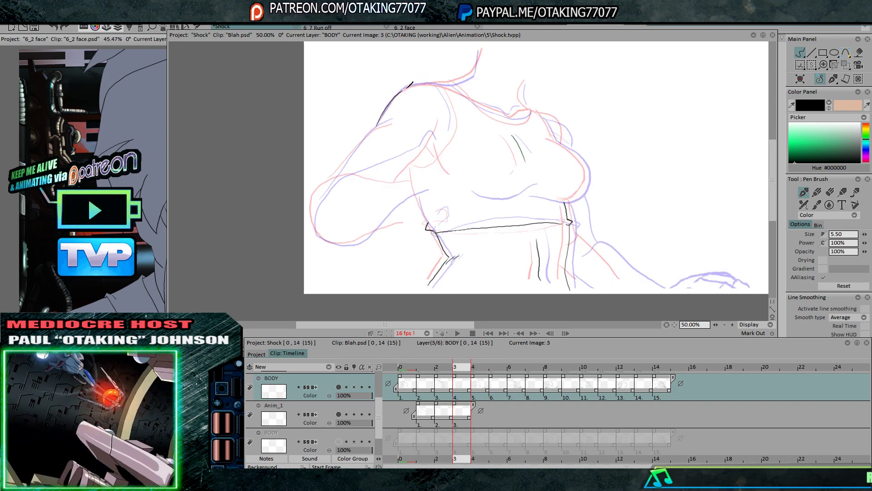
# Draw the in-between lines of the near shoulder, neckline and neck on frame 3, flipping against frames 2 and 4
pyautogui.moveTo(402, 90)
pyautogui.mouseDown()
pyautogui.moveTo(456, 80)
pyautogui.moveTo(473, 71)
pyautogui.moveTo(477, 52)
pyautogui.moveTo(463, 86)
pyautogui.moveTo(455, 84)
pyautogui.moveTo(487, 114)
pyautogui.moveTo(527, 119)
pyautogui.mouseUp()
pyautogui.press('Right')
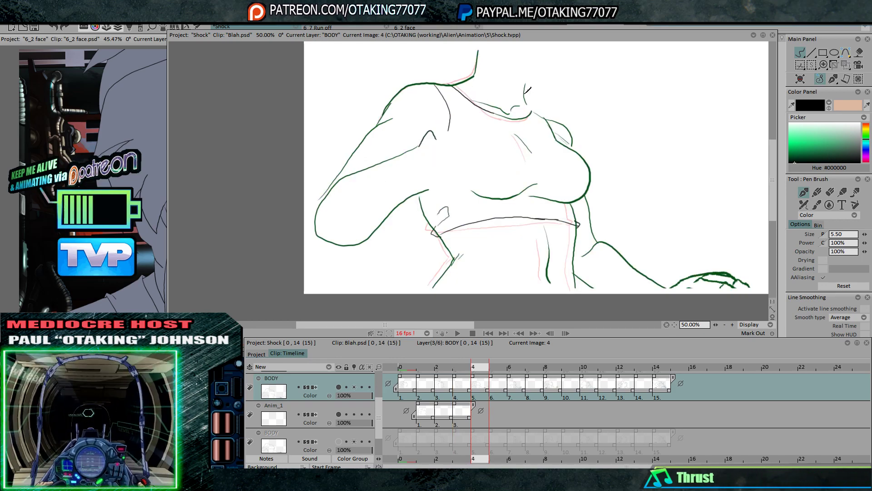
pyautogui.press('Left')
pyautogui.press('Left')
pyautogui.press('Right')
pyautogui.press('Right')
pyautogui.press('Left')
pyautogui.press('Right')
pyautogui.press('Left')
pyautogui.press('Right')
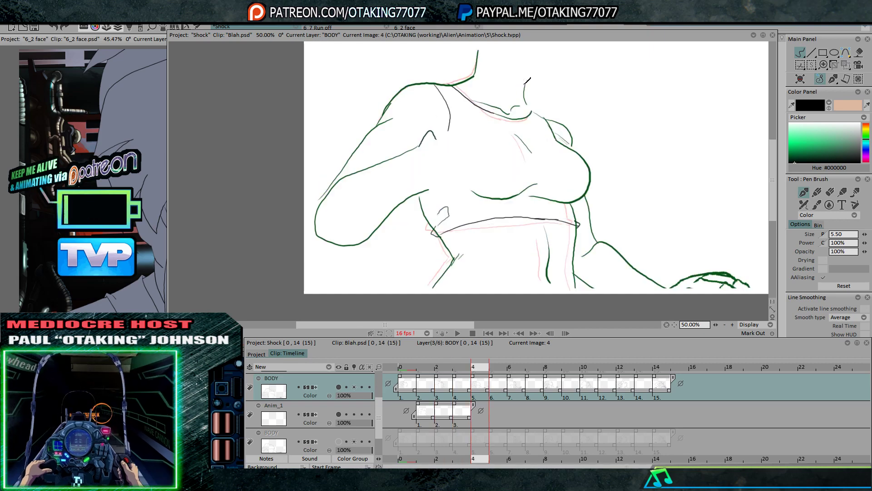
pyautogui.press('Left')
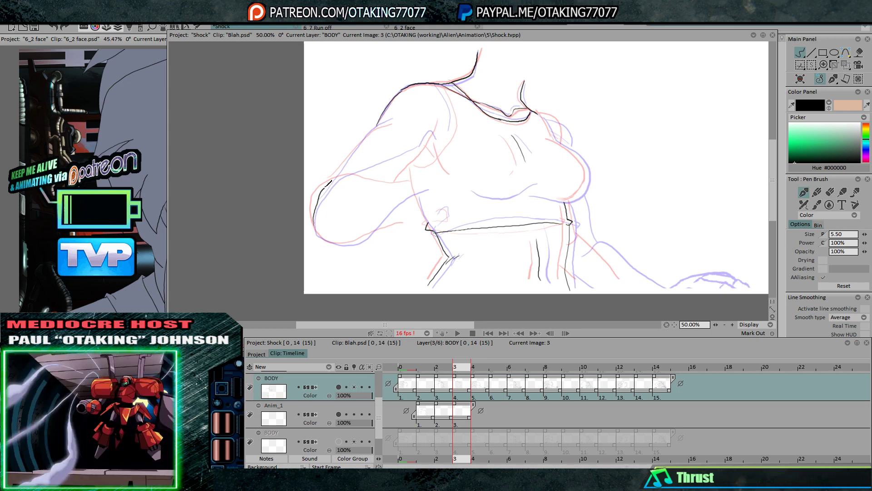
# Draw the in-between outline of the near arm and elbow on frame 3, checking it against frame 2
pyautogui.moveTo(349, 174); pyautogui.dragTo(413, 159)
pyautogui.moveTo(316, 233)
pyautogui.mouseDown()
pyautogui.moveTo(345, 243)
pyautogui.moveTo(364, 240)
pyautogui.mouseUp()
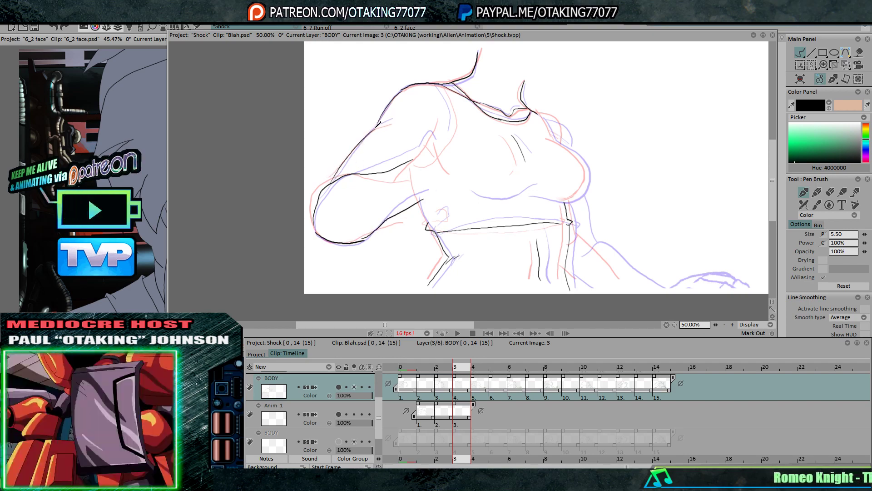
pyautogui.press('Left')
pyautogui.press('Right')
pyautogui.press('Left')
pyautogui.press('Right')
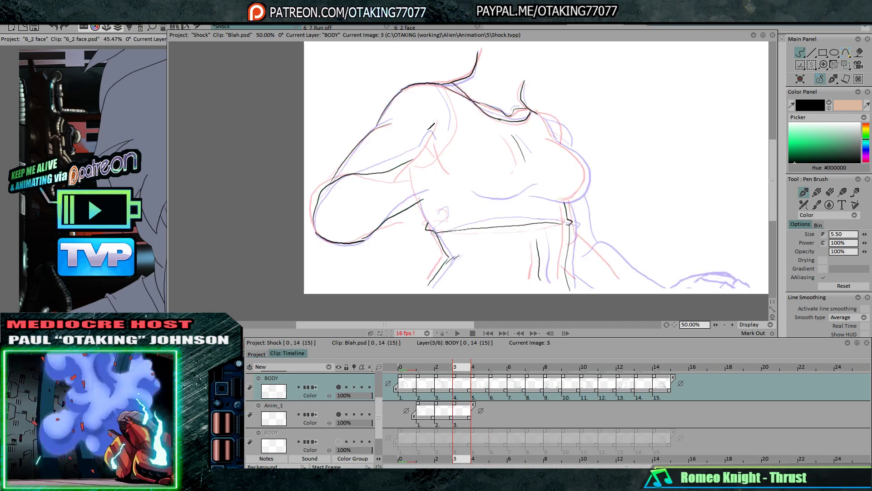
# Draw the small angular detail above the hem on frame 3, comparing its placement with frames 2 and 4
pyautogui.press('Left')
pyautogui.press('Right')
pyautogui.press('Right')
pyautogui.press('Left')
pyautogui.press('Left')
pyautogui.press('Right')
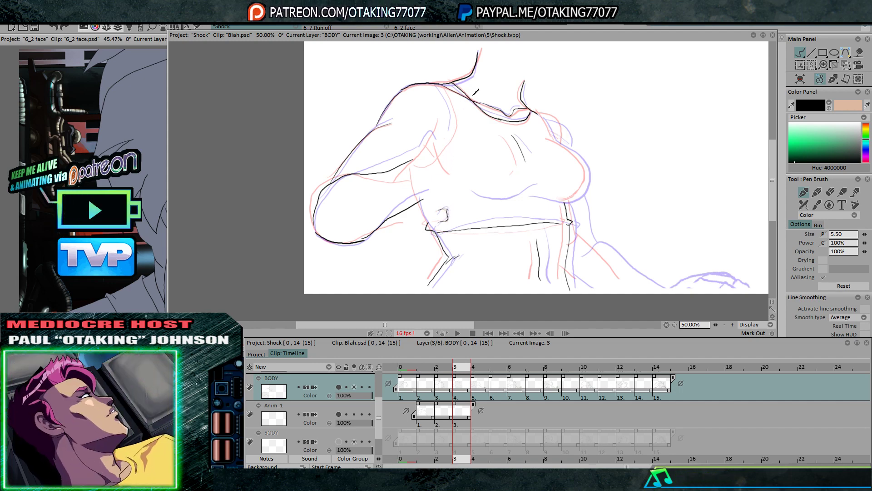
# Draw the in-between lines of the near armhole, far shoulder, far side of the chest and far arm on frame 3
pyautogui.moveTo(449, 93); pyautogui.dragTo(455, 120)
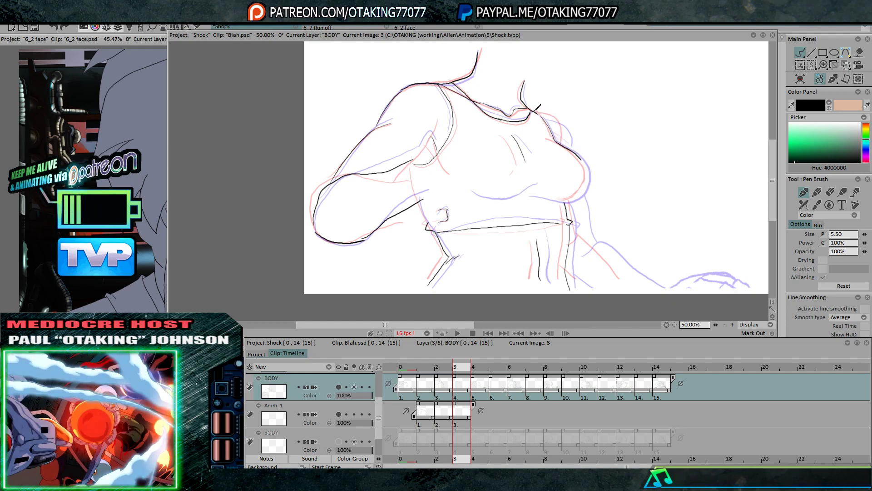
pyautogui.moveTo(555, 116); pyautogui.dragTo(568, 143)
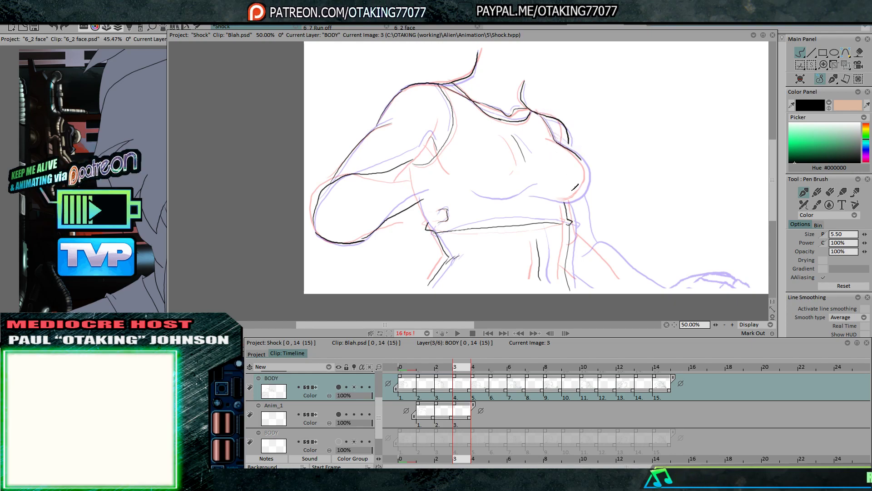
pyautogui.moveTo(553, 197)
pyautogui.mouseDown()
pyautogui.moveTo(589, 183)
pyautogui.moveTo(581, 177)
pyautogui.moveTo(554, 198)
pyautogui.moveTo(585, 188)
pyautogui.moveTo(579, 156)
pyautogui.moveTo(589, 233)
pyautogui.mouseUp()
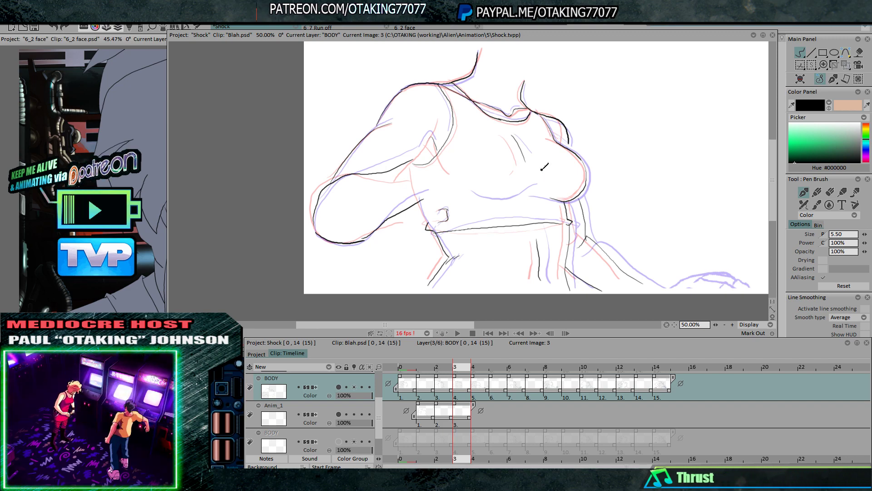
# Flip through frames 1 to 4 to compare the frame 3 in-between with the neighbouring drawings
pyautogui.press('Left')
pyautogui.press('Right')
pyautogui.press('Right')
pyautogui.press('Left')
pyautogui.press('Left')
pyautogui.press('Left')
pyautogui.press('Right')
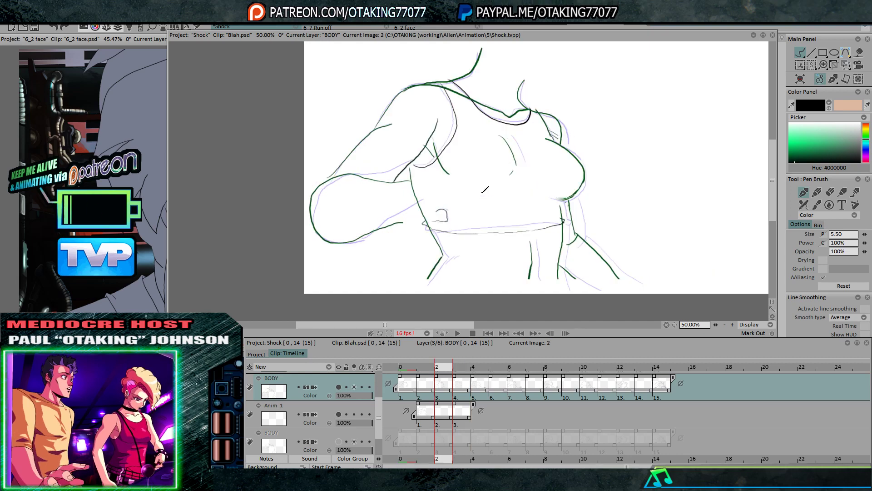
pyautogui.press('Right')
pyautogui.press('Right')
pyautogui.press('Left')
pyautogui.press('Left')
pyautogui.press('Right')
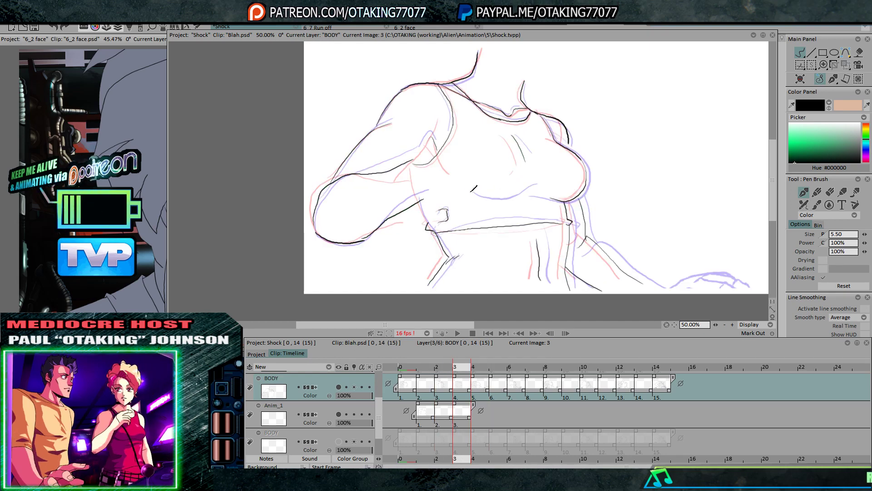
# Draw the in-between curve under the near side of the chest on frame 3, checking against frames 2 and 4
pyautogui.moveTo(485, 198); pyautogui.dragTo(511, 194)
pyautogui.press('Left')
pyautogui.press('Right')
pyautogui.press('Right')
pyautogui.press('Left')
pyautogui.press('Left')
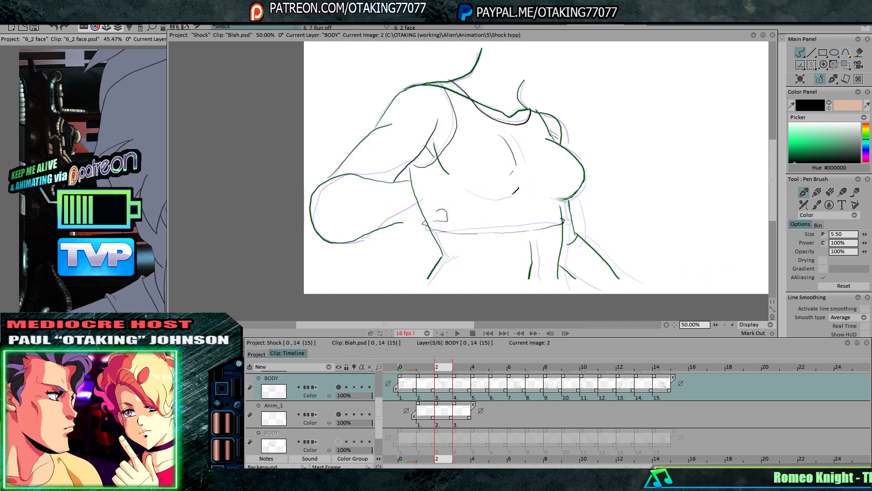
pyautogui.press('Right')
# Copy the frame 3 in-between from the shifted BODY layer onto Anim_1, and show the original BODY layer instead of the shifted one
pyautogui.click(338, 387)
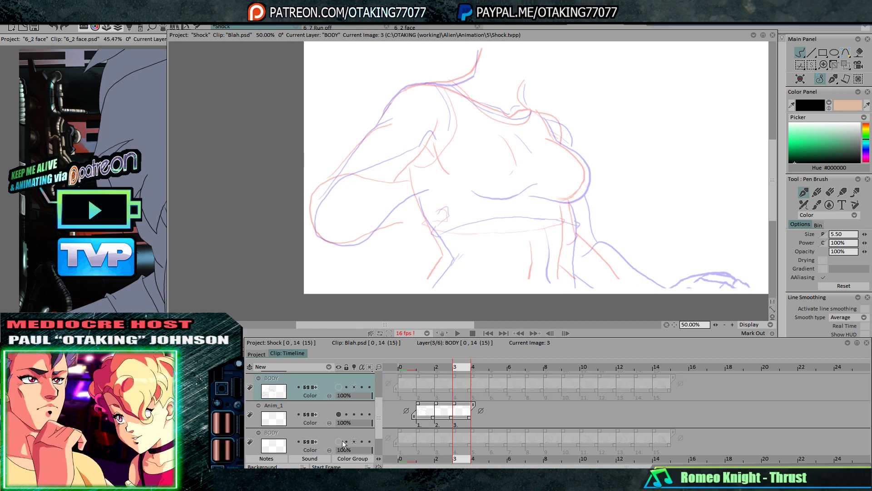
pyautogui.click(339, 441)
pyautogui.rightClick(460, 382)
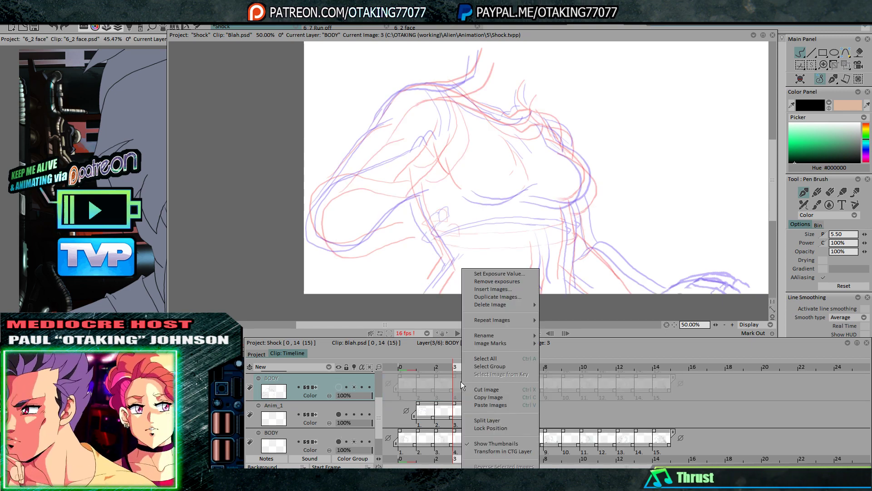
pyautogui.click(488, 397)
pyautogui.click(468, 411)
pyautogui.rightClick(468, 411)
pyautogui.click(494, 404)
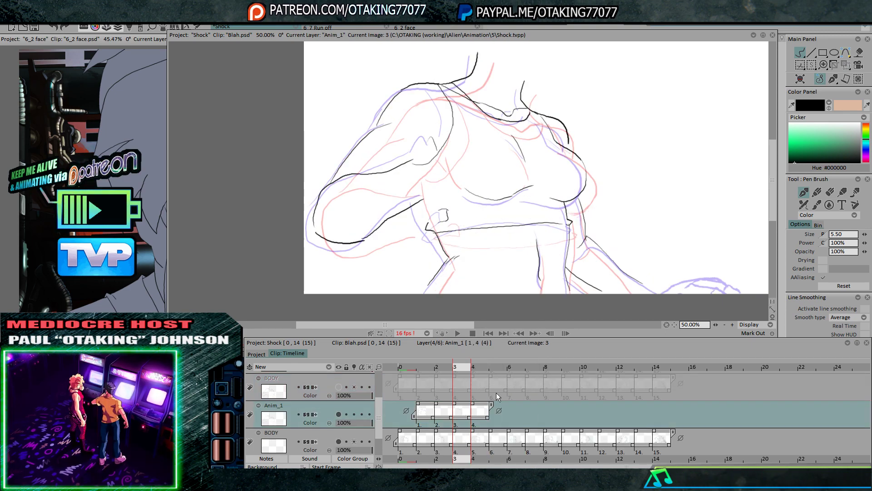
# Move the pasted frame 3 in-between on Anim_1 to sit midway between the original drawings on frames 2 and 4
pyautogui.click(846, 65)
pyautogui.moveTo(555, 132); pyautogui.dragTo(559, 143)
pyautogui.press('Return')
pyautogui.press('Left')
pyautogui.press('Right')
pyautogui.press('Right')
pyautogui.press('Left')
pyautogui.press('Left')
pyautogui.press('Right')
pyautogui.press('Return')
# Flip between frames 2, 3 and 4 to check the motion through the repositioned frame 3 in-between
pyautogui.press('Left')
pyautogui.press('Right')
pyautogui.press('Right')
pyautogui.press('Left')
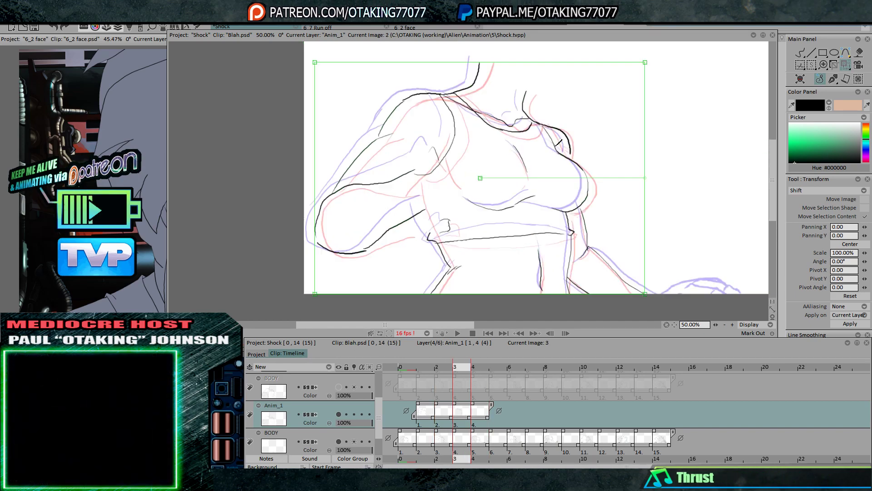
pyautogui.press('Right')
pyautogui.press('Left')
pyautogui.press('Left')
pyautogui.press('Right')
pyautogui.press('Right')
pyautogui.press('Left')
pyautogui.press('Left')
pyautogui.press('Right')
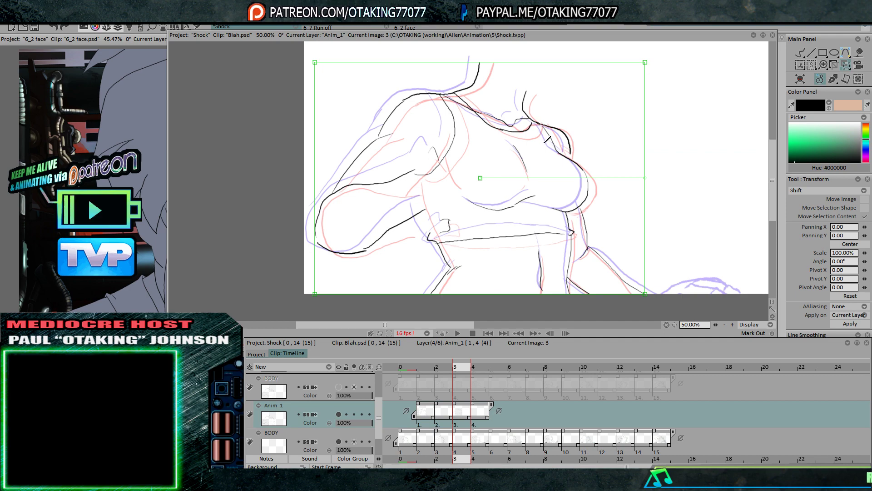
# Extend Anim_1 with a blank drawing on frame 5 and select the Pen Brush
pyautogui.press('Right')
pyautogui.press('Right')
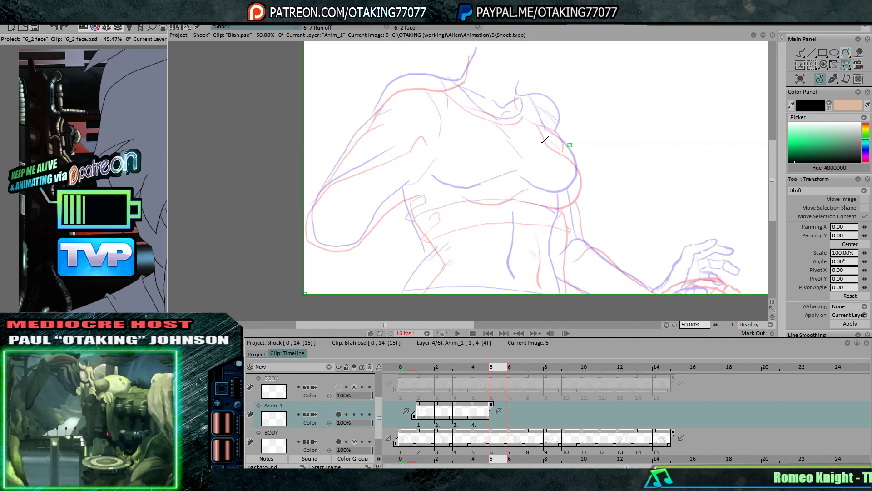
pyautogui.press('Left')
pyautogui.press('Left')
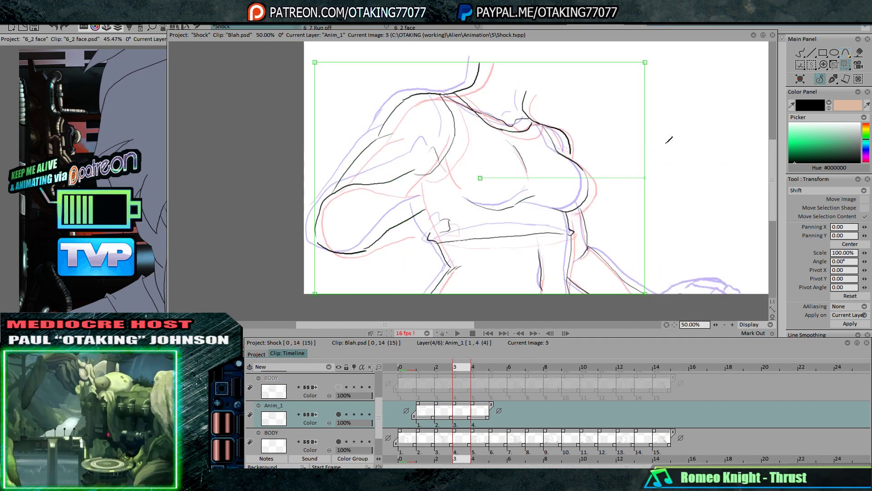
pyautogui.click(495, 402)
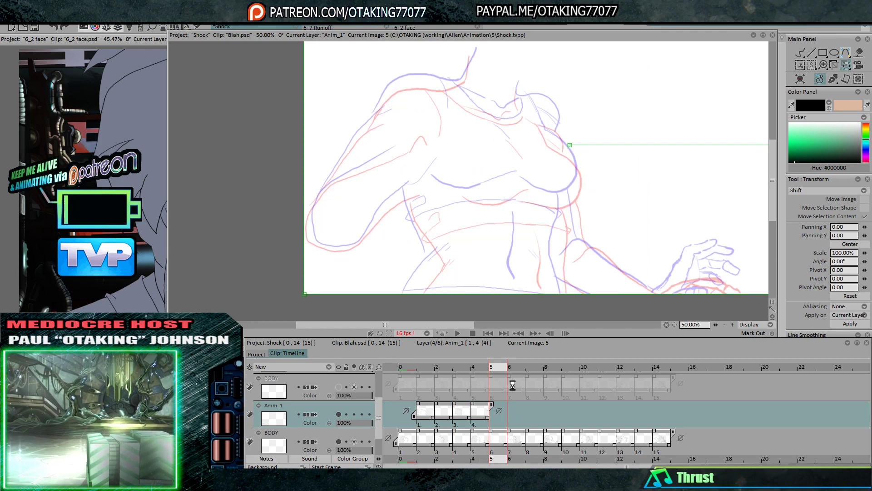
pyautogui.click(498, 411)
pyautogui.click(801, 53)
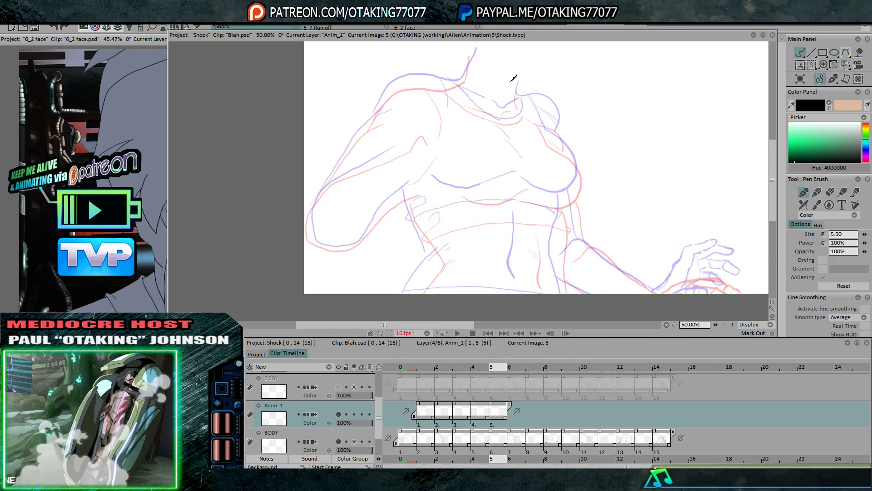
# Show the shifted BODY layer instead of the original, and align its rough keys on either side of frame 5 for tracing on Anim_1
pyautogui.click(338, 441)
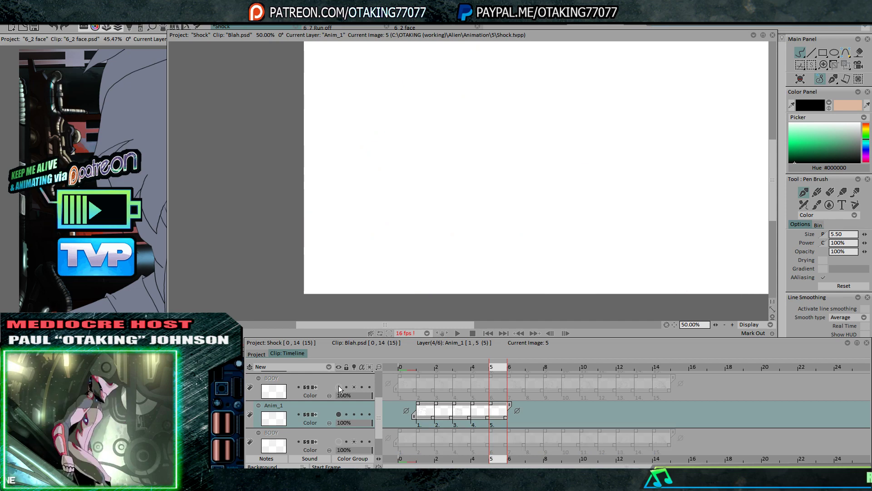
pyautogui.click(339, 385)
pyautogui.press('t')
pyautogui.moveTo(546, 220)
pyautogui.mouseDown()
pyautogui.moveTo(540, 211)
pyautogui.moveTo(548, 210)
pyautogui.mouseUp()
pyautogui.press('Right')
pyautogui.press('Left')
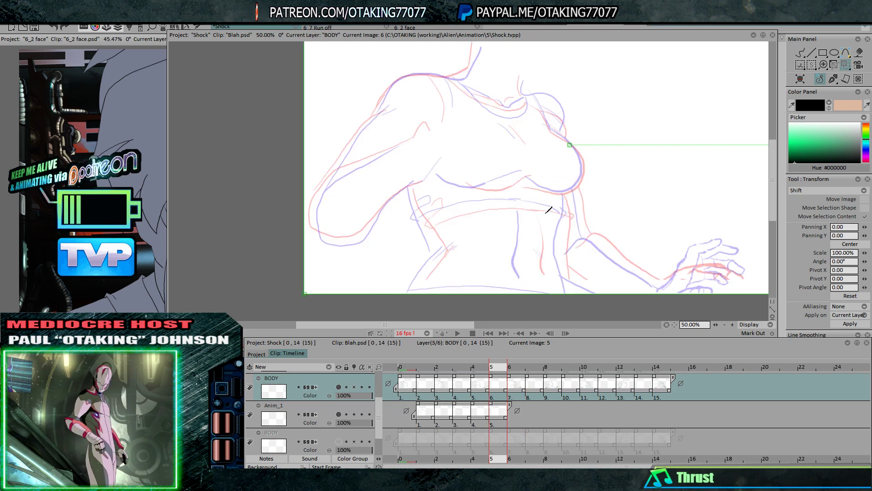
pyautogui.press('Down')
pyautogui.click(799, 54)
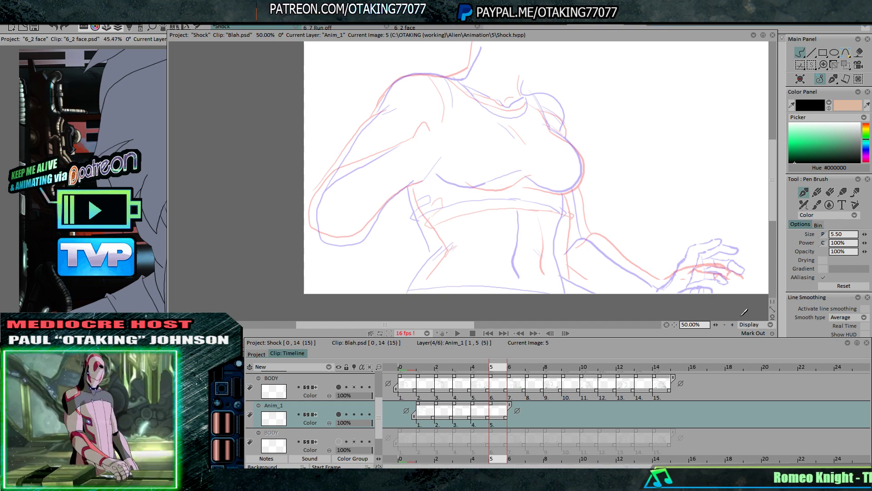
# Draw the near shoulder's in-between outline up to the base of the neck on frame 5, redoing strokes that miss the midpoint
pyautogui.moveTo(499, 161); pyautogui.dragTo(541, 205)
pyautogui.moveTo(718, 325); pyautogui.dragTo(733, 326)
pyautogui.moveTo(564, 122); pyautogui.dragTo(542, 173)
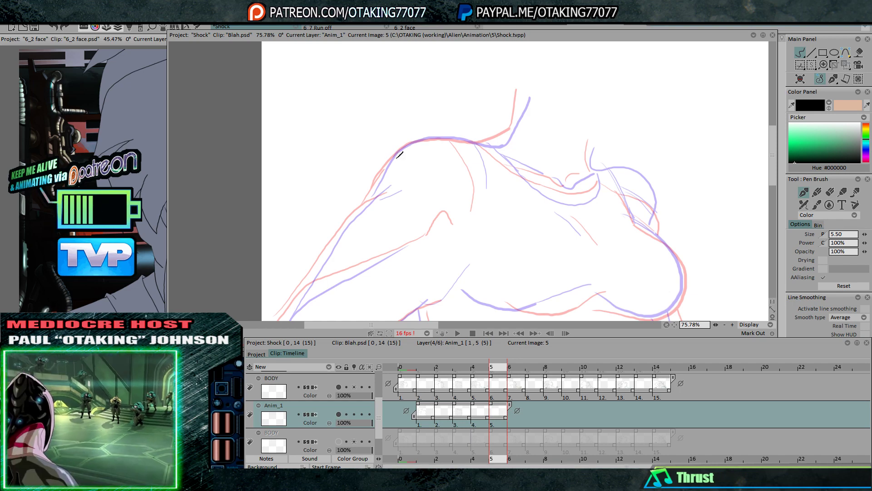
pyautogui.hotkey('ctrl', 'z')
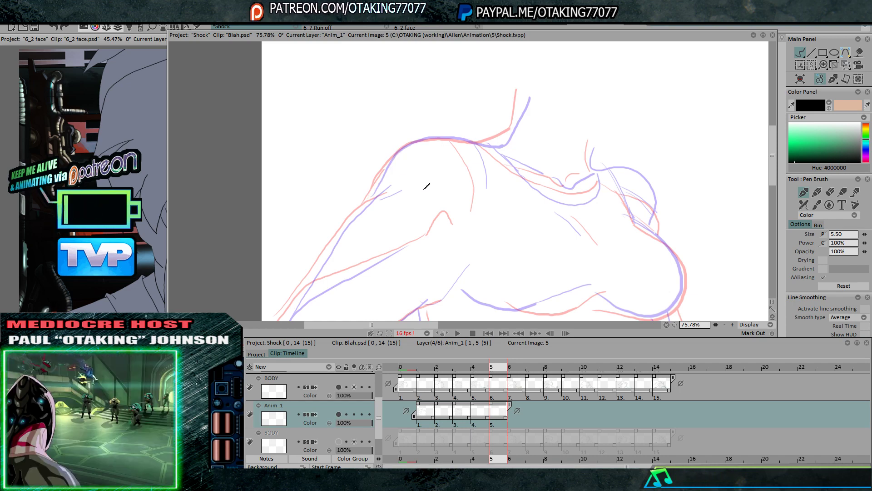
pyautogui.moveTo(370, 194); pyautogui.dragTo(405, 152)
pyautogui.hotkey('ctrl', 'z')
pyautogui.moveTo(368, 201); pyautogui.dragTo(405, 143)
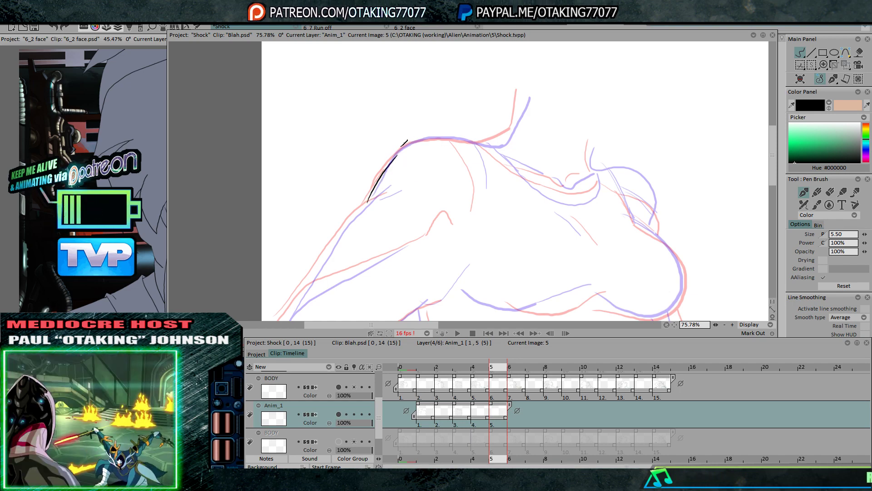
pyautogui.hotkey('ctrl', 'z')
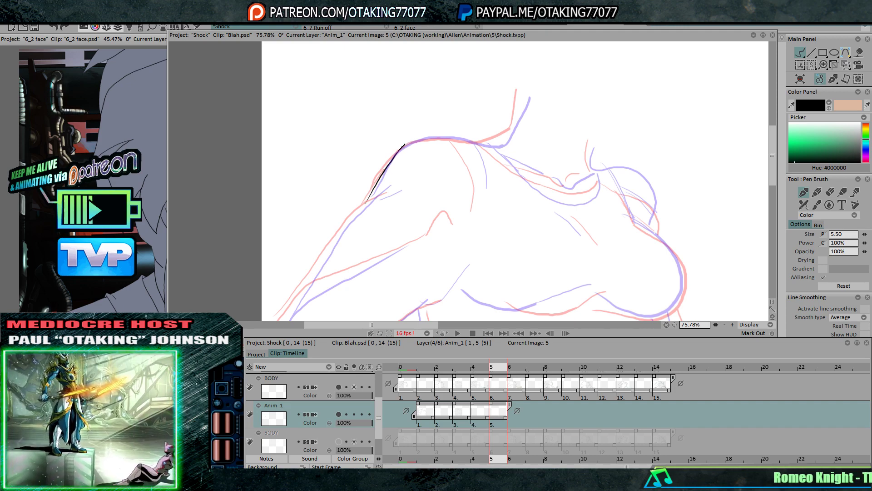
pyautogui.hotkey('ctrl', 'z')
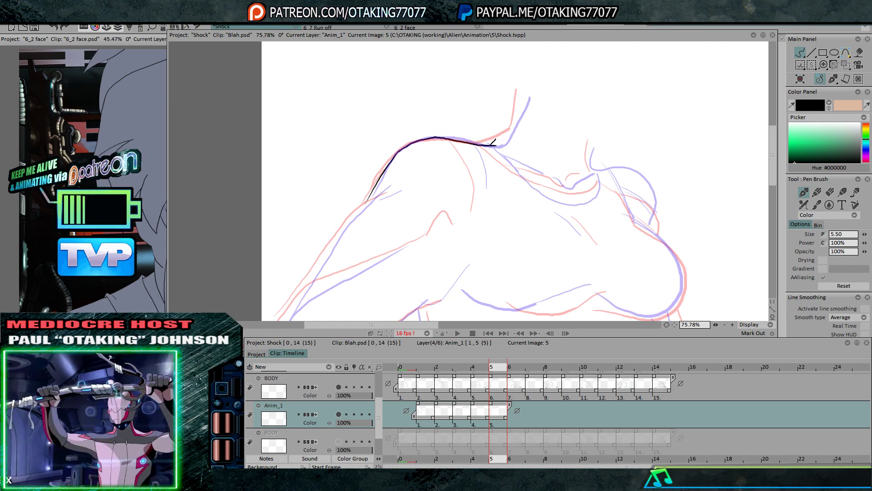
# Draw the in-between lines for both sides of the neck and the curved neckline on frame 5
pyautogui.moveTo(568, 171); pyautogui.dragTo(435, 133)
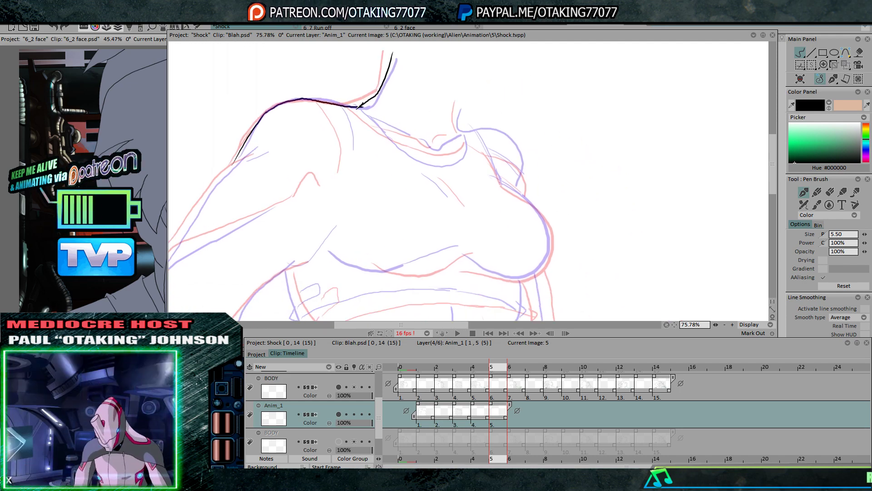
pyautogui.moveTo(357, 107)
pyautogui.mouseDown()
pyautogui.moveTo(424, 158)
pyautogui.moveTo(451, 159)
pyautogui.moveTo(464, 137)
pyautogui.mouseUp()
pyautogui.hotkey('ctrl', 'z')
pyautogui.moveTo(458, 102); pyautogui.dragTo(459, 131)
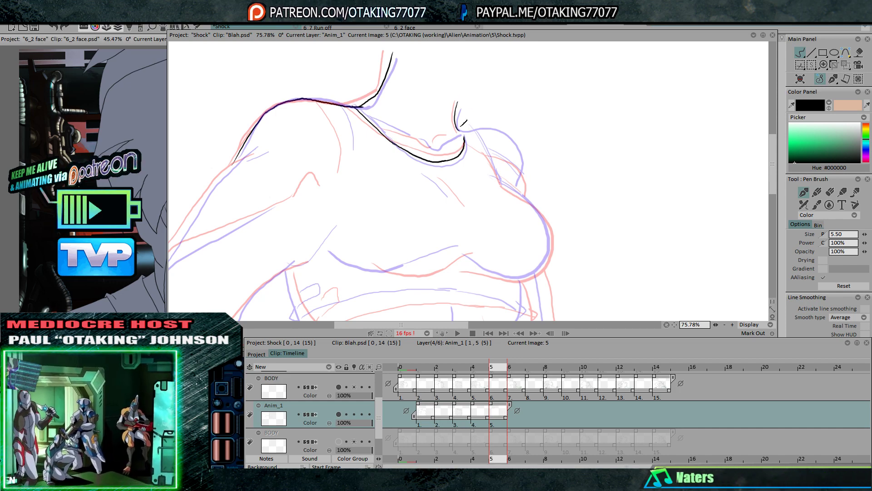
# Draw the far shoulder's in-between curve on frame 5, flipping against frames 4 and 6
pyautogui.press('Left')
pyautogui.press('Right')
pyautogui.press('Right')
pyautogui.press('Left')
pyautogui.press('Left')
pyautogui.press('Right')
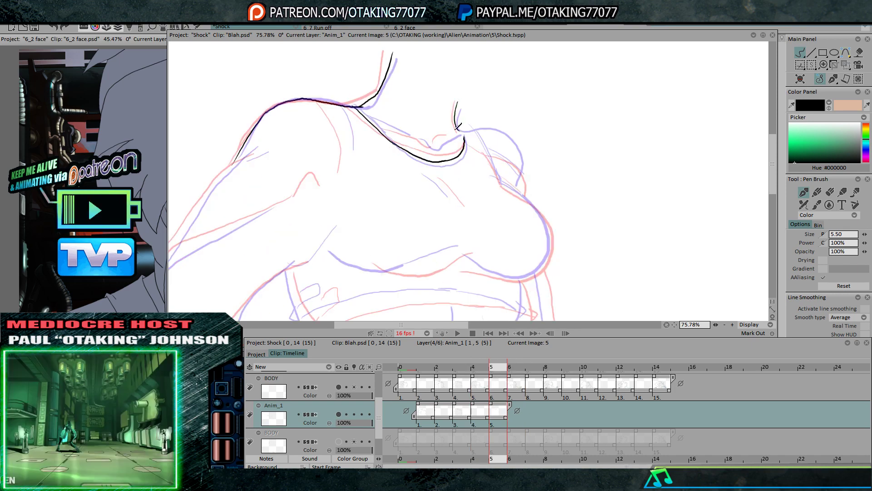
pyautogui.press('Right')
pyautogui.press('Left')
pyautogui.press('Left')
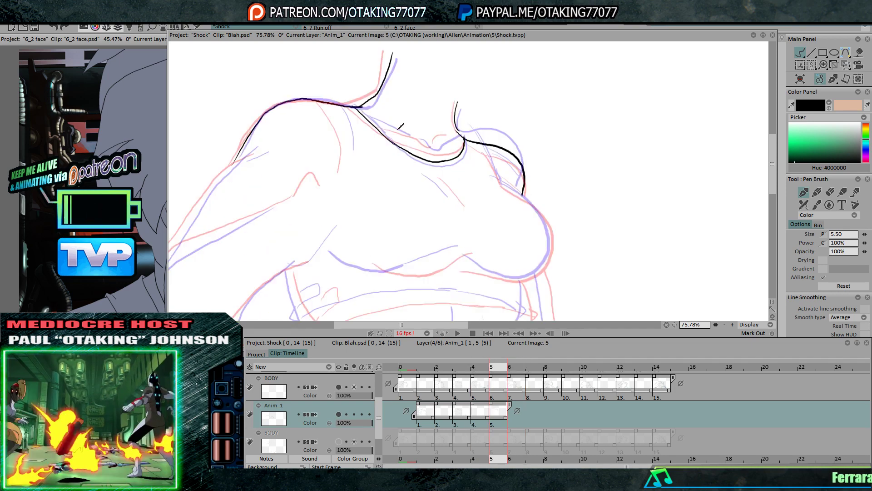
pyautogui.press('Right')
# Draw the in-between collarbone line and the notch at the base of the neck on frame 5
pyautogui.moveTo(366, 118); pyautogui.dragTo(423, 139)
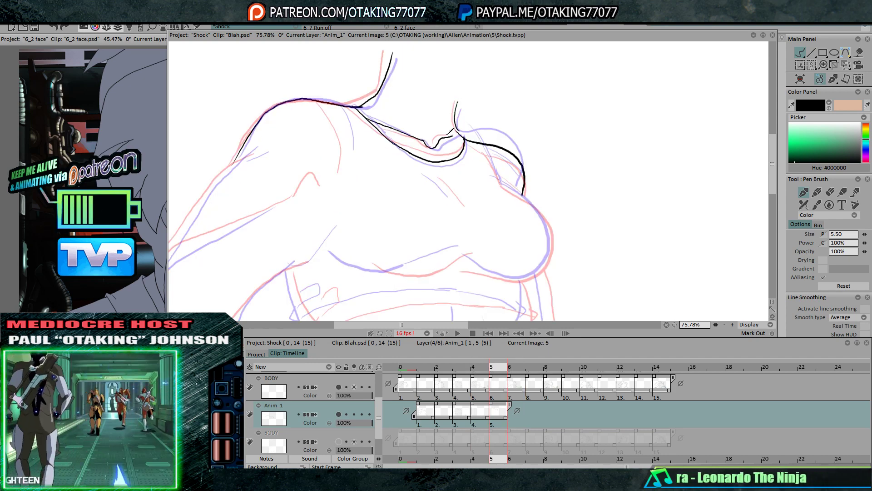
pyautogui.press('Left')
pyautogui.press('Right')
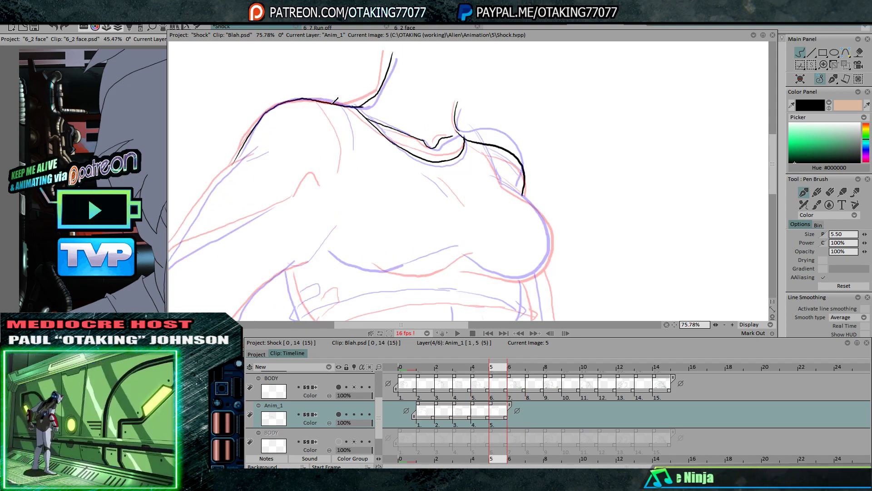
# Draw the near arm's in-between on frame 5, including the armhole crease, upper arm, elbow and forearm underside
pyautogui.moveTo(270, 162); pyautogui.dragTo(382, 132)
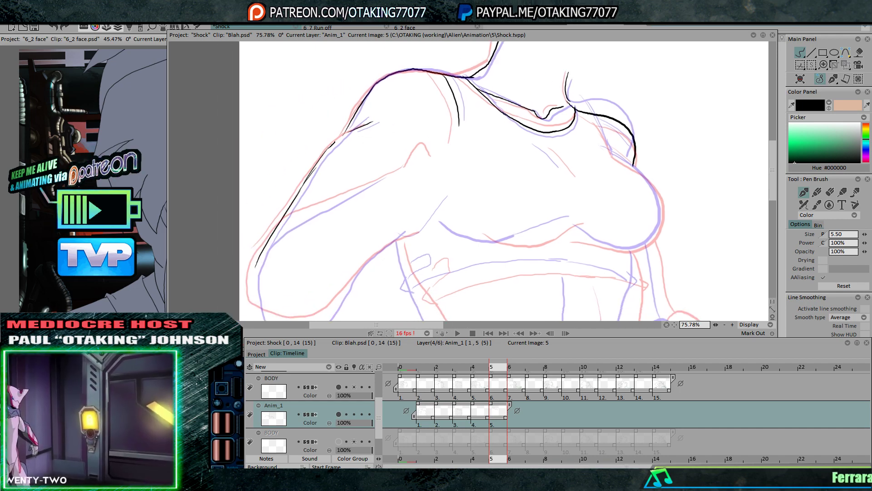
pyautogui.moveTo(282, 235)
pyautogui.mouseDown()
pyautogui.moveTo(300, 190)
pyautogui.moveTo(412, 124)
pyautogui.mouseUp()
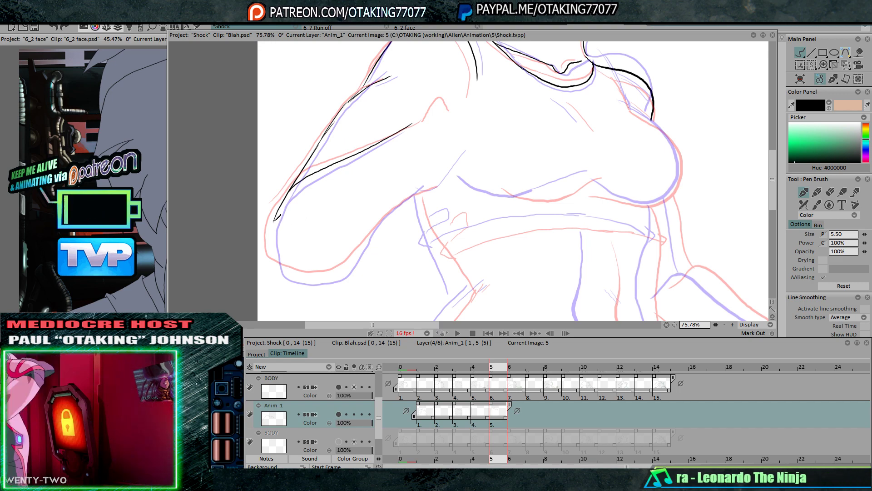
pyautogui.moveTo(275, 220); pyautogui.dragTo(280, 260)
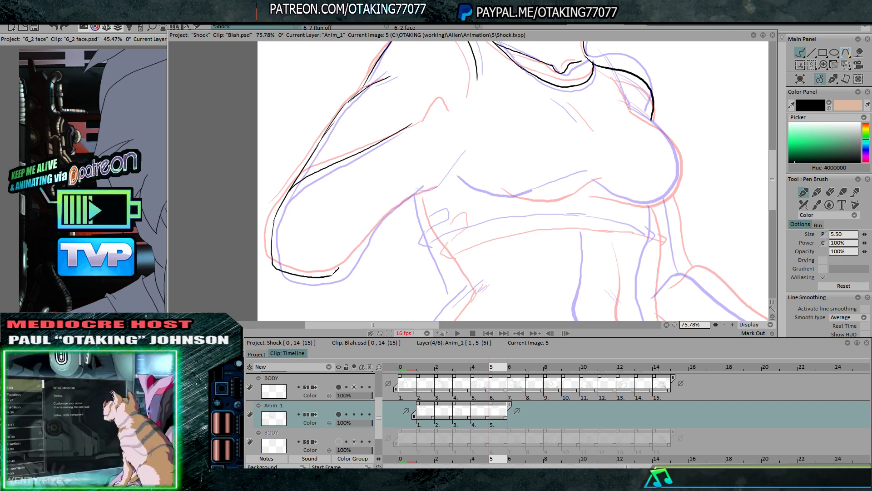
pyautogui.moveTo(339, 272); pyautogui.dragTo(421, 188)
# Draw the in-between curves under the chest and around its far side on frame 5
pyautogui.moveTo(543, 182); pyautogui.dragTo(407, 168)
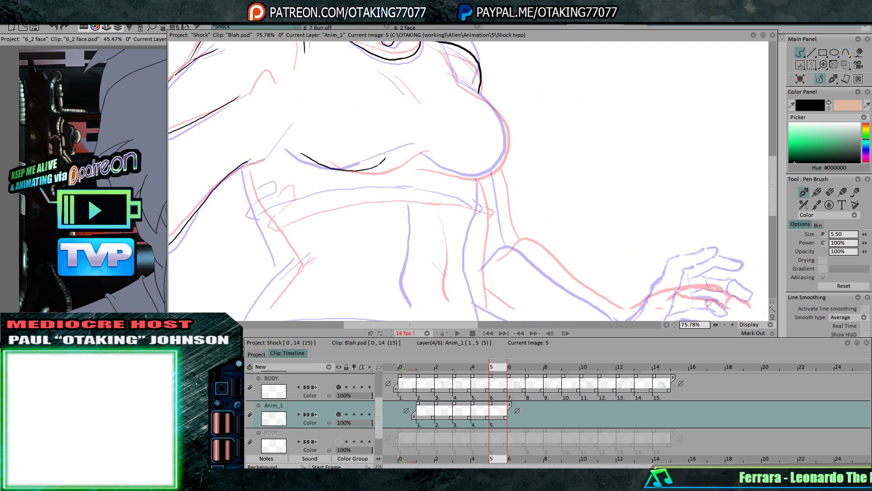
pyautogui.moveTo(402, 154)
pyautogui.mouseDown()
pyautogui.moveTo(429, 148)
pyautogui.moveTo(426, 162)
pyautogui.moveTo(482, 175)
pyautogui.mouseUp()
pyautogui.moveTo(455, 81); pyautogui.dragTo(489, 93)
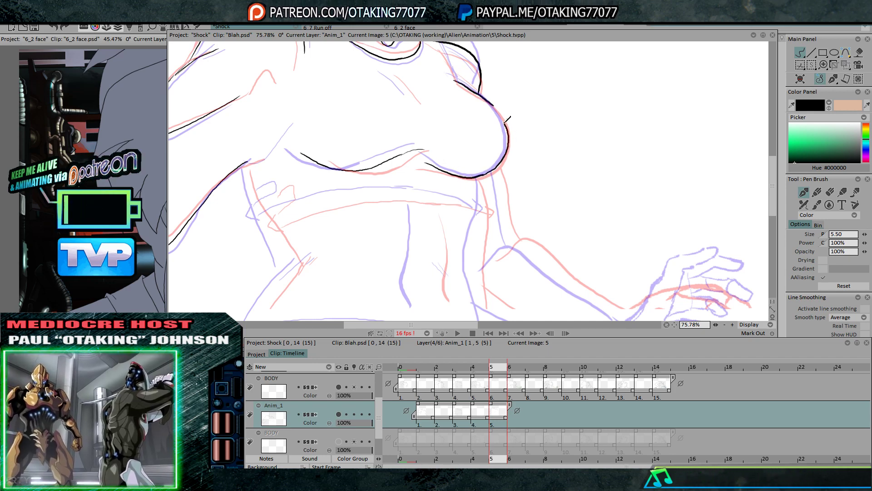
# Add the in-between crease and shading lines inside the far shoulder on frame 5, flipping against frames 4 and 6
pyautogui.moveTo(481, 96); pyautogui.dragTo(493, 128)
pyautogui.moveTo(452, 74)
pyautogui.mouseDown()
pyautogui.moveTo(468, 111)
pyautogui.moveTo(472, 99)
pyautogui.moveTo(492, 118)
pyautogui.mouseUp()
pyautogui.press('Left')
pyautogui.press('Right')
pyautogui.press('Right')
pyautogui.press('Left')
pyautogui.press('Left')
pyautogui.press('Right')
pyautogui.moveTo(461, 89); pyautogui.dragTo(492, 114)
pyautogui.press('Right')
pyautogui.press('Left')
pyautogui.press('Left')
pyautogui.press('Right')
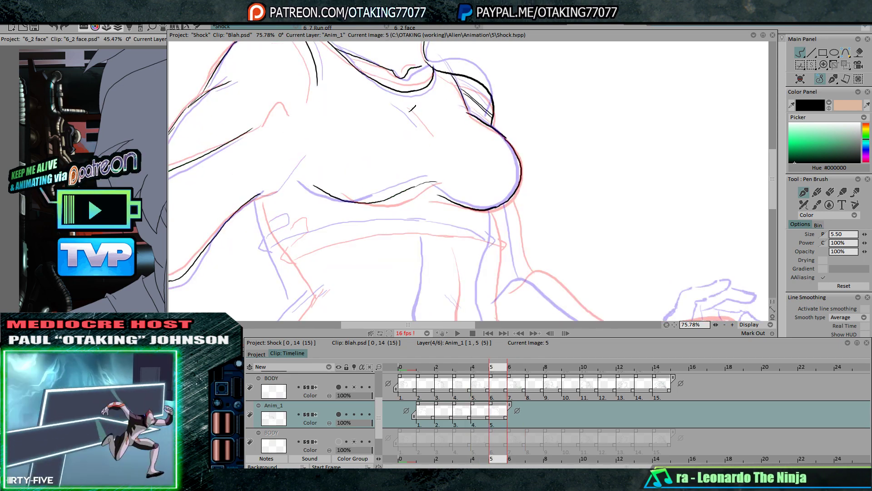
# Draw the near side of the waist on frame 5, from the armpit past the top's hem to the hip
pyautogui.moveTo(414, 178); pyautogui.dragTo(509, 96)
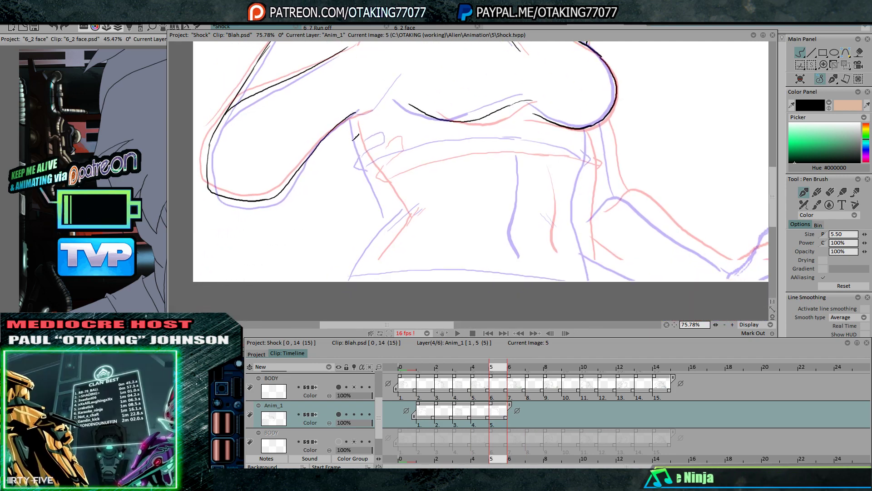
pyautogui.moveTo(352, 116); pyautogui.dragTo(368, 156)
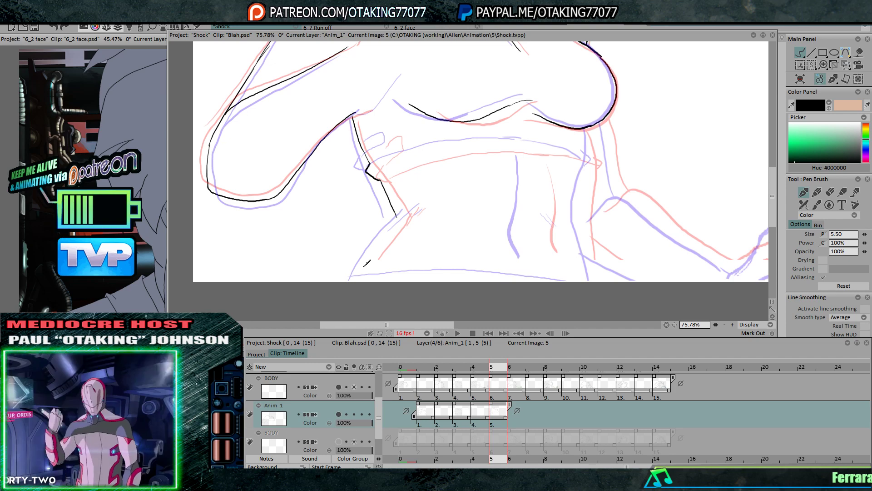
pyautogui.moveTo(357, 274); pyautogui.dragTo(409, 214)
# Draw the abdomen's centre crease and the far side of the waist midway between the rough keys on frame 5
pyautogui.moveTo(510, 192); pyautogui.dragTo(419, 172)
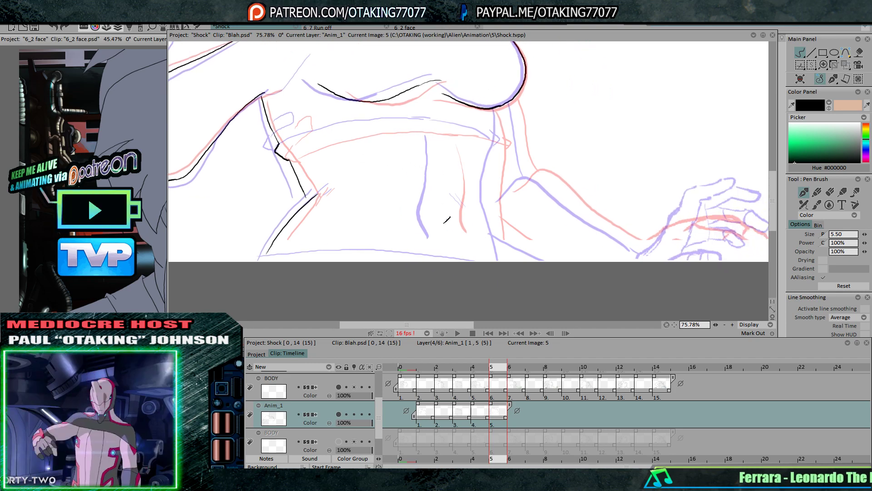
pyautogui.moveTo(448, 231); pyautogui.dragTo(445, 160)
pyautogui.moveTo(512, 172); pyautogui.dragTo(434, 161)
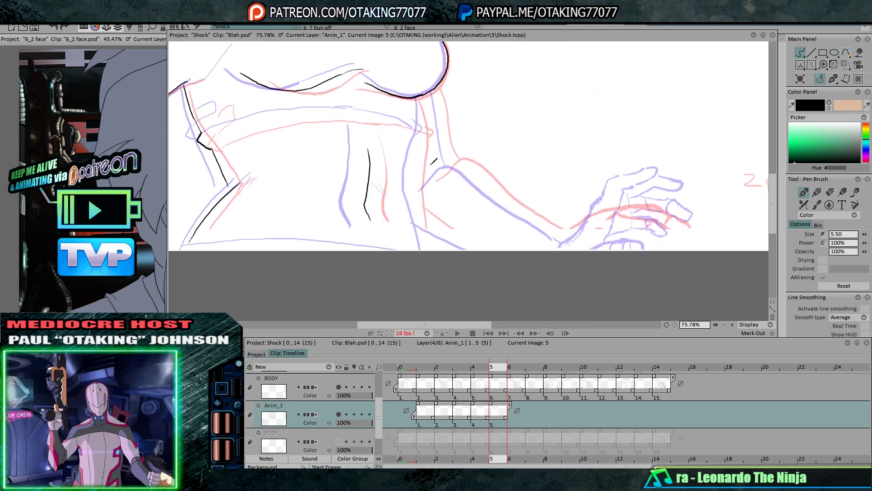
pyautogui.moveTo(422, 132)
pyautogui.mouseDown()
pyautogui.moveTo(414, 186)
pyautogui.moveTo(426, 243)
pyautogui.mouseUp()
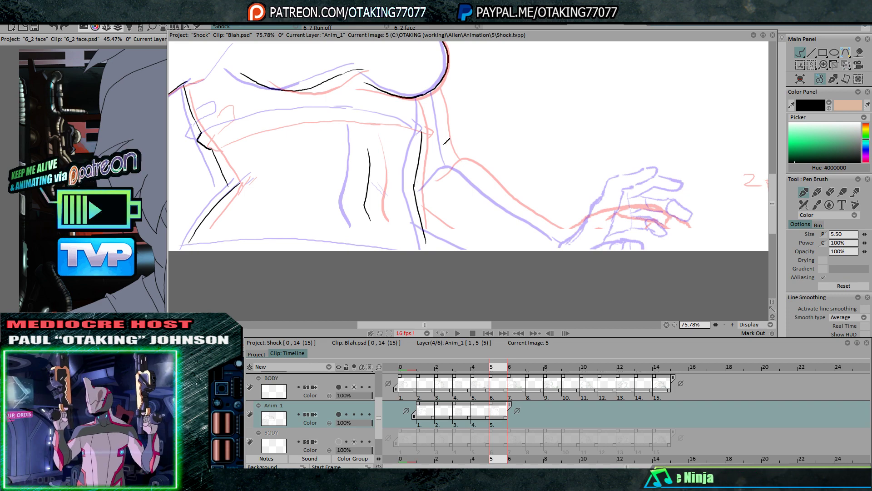
# Draw the top's hem across the torso and the small fold above its near end on frame 5
pyautogui.moveTo(447, 142)
pyautogui.mouseDown()
pyautogui.moveTo(440, 154)
pyautogui.moveTo(419, 143)
pyautogui.moveTo(408, 110)
pyautogui.mouseUp()
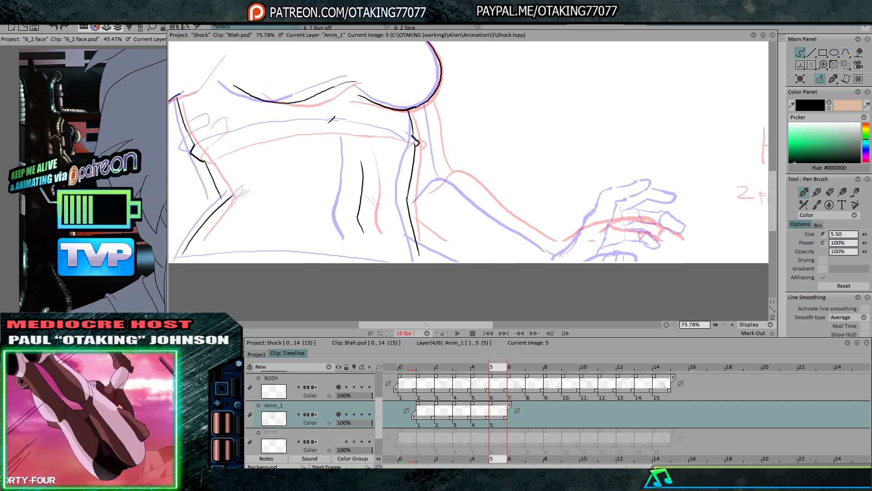
pyautogui.moveTo(205, 164); pyautogui.dragTo(203, 155)
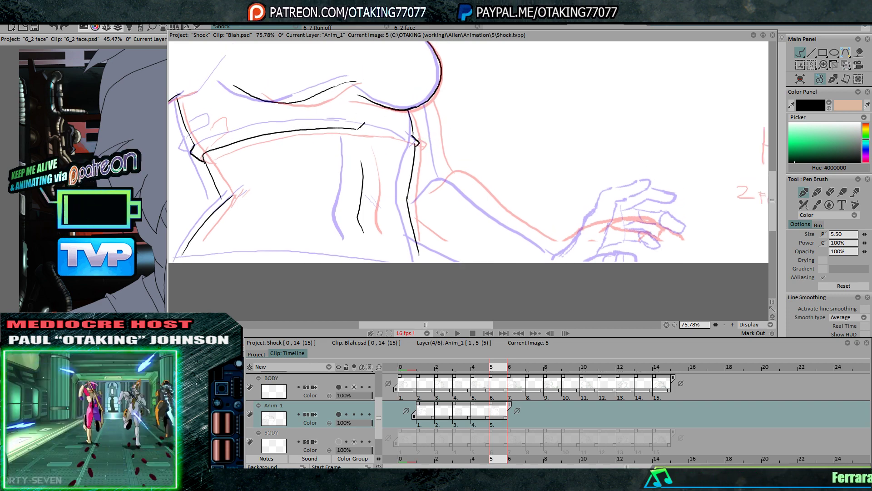
pyautogui.moveTo(219, 127); pyautogui.dragTo(202, 122)
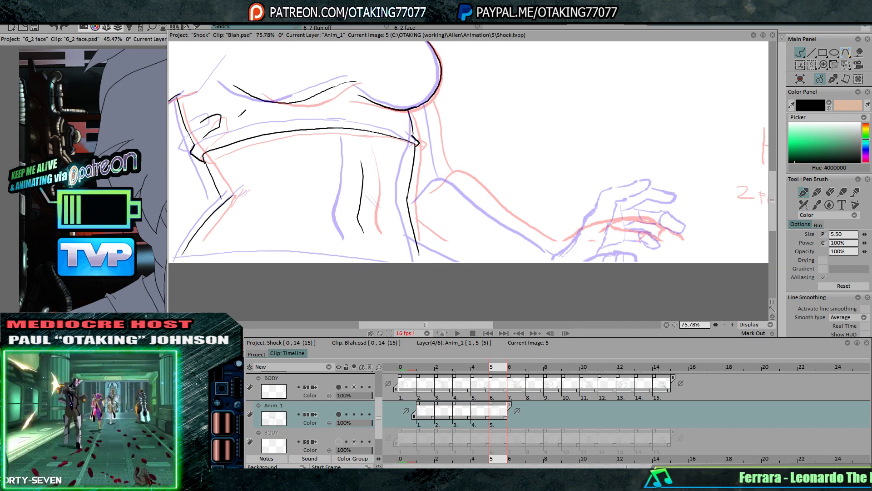
# Draw the far arm's in-between on frame 5, from under the chest through the elbow and along the forearm
pyautogui.moveTo(472, 153); pyautogui.dragTo(438, 130)
pyautogui.moveTo(396, 80); pyautogui.dragTo(412, 145)
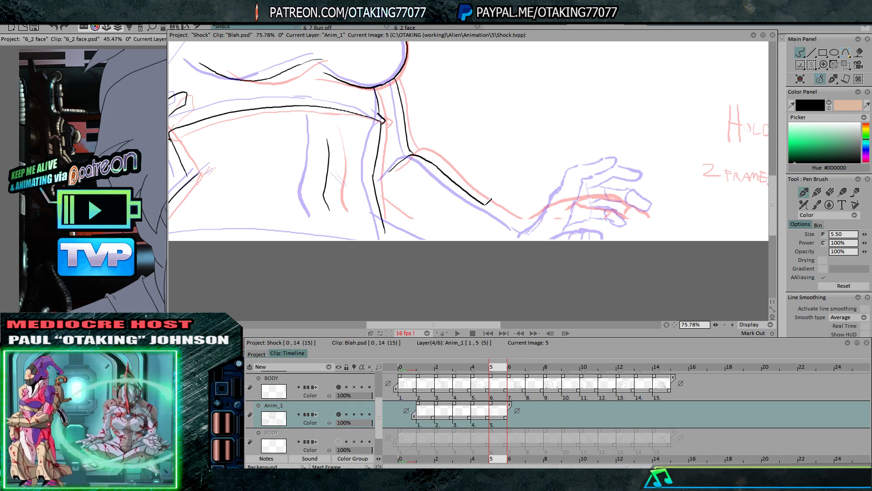
pyautogui.moveTo(486, 204); pyautogui.dragTo(517, 225)
pyautogui.moveTo(379, 207); pyautogui.dragTo(433, 241)
# Clean up the torso lines on frame 5, extend the far forearm's upper line to the wrist and draw its underside
pyautogui.moveTo(250, 179)
pyautogui.mouseDown()
pyautogui.moveTo(457, 187)
pyautogui.moveTo(574, 129)
pyautogui.moveTo(511, 99)
pyautogui.moveTo(476, 184)
pyautogui.moveTo(498, 184)
pyautogui.mouseUp()
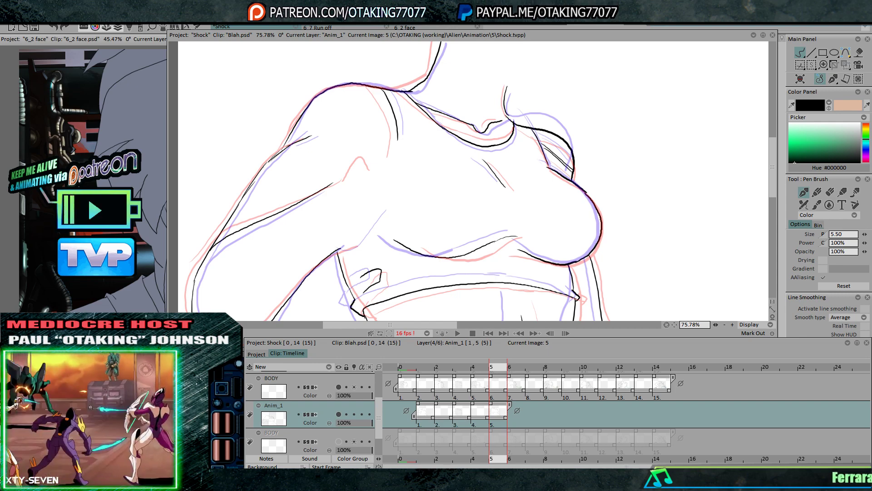
pyautogui.moveTo(632, 167); pyautogui.dragTo(592, 101)
pyautogui.moveTo(580, 177); pyautogui.dragTo(548, 163)
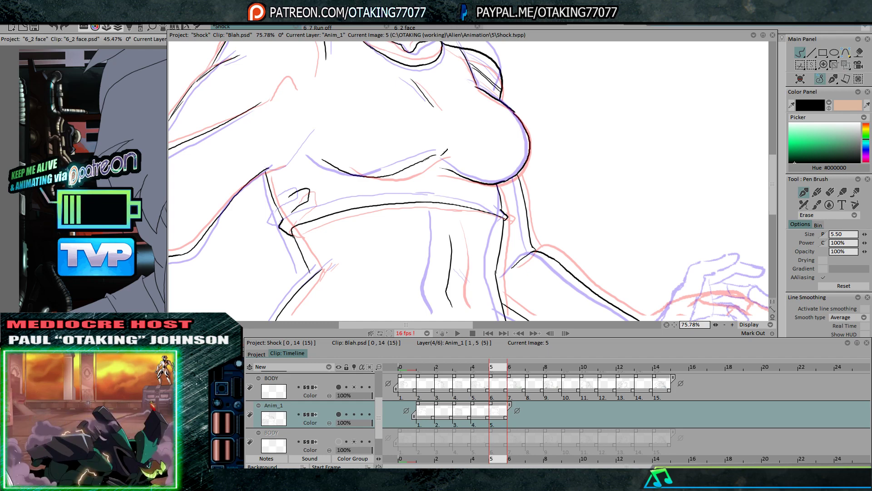
pyautogui.scroll(-3, 427, 142)
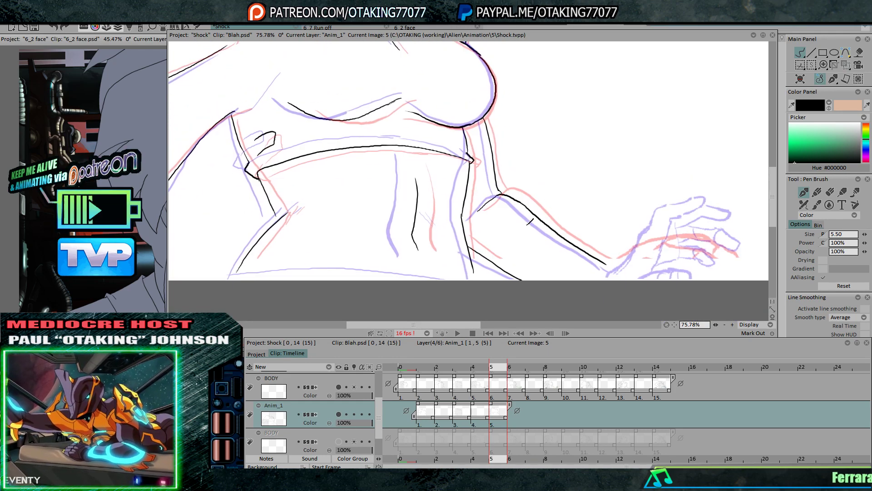
pyautogui.press('Left')
pyautogui.press('Right')
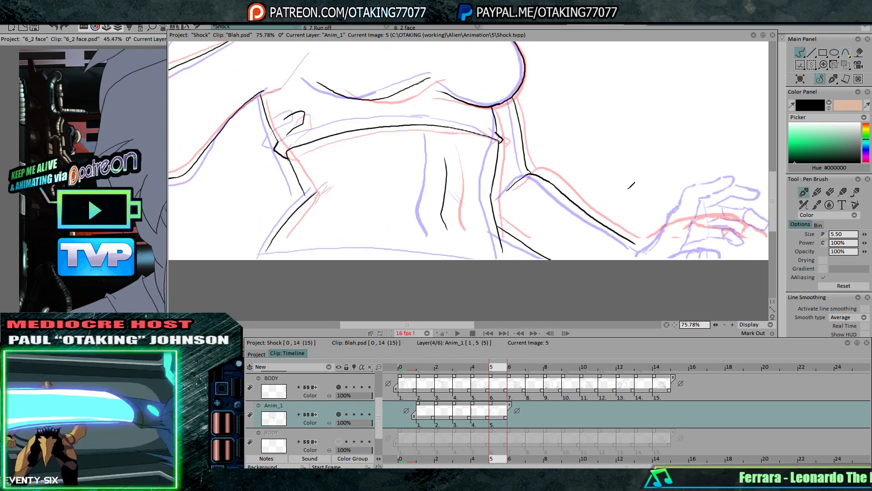
pyautogui.press('Left')
pyautogui.press('Right')
# Hide the shifted BODY roughs above Anim_1 and show the original BODY roughs beneath it
pyautogui.scroll(5, 359, 114)
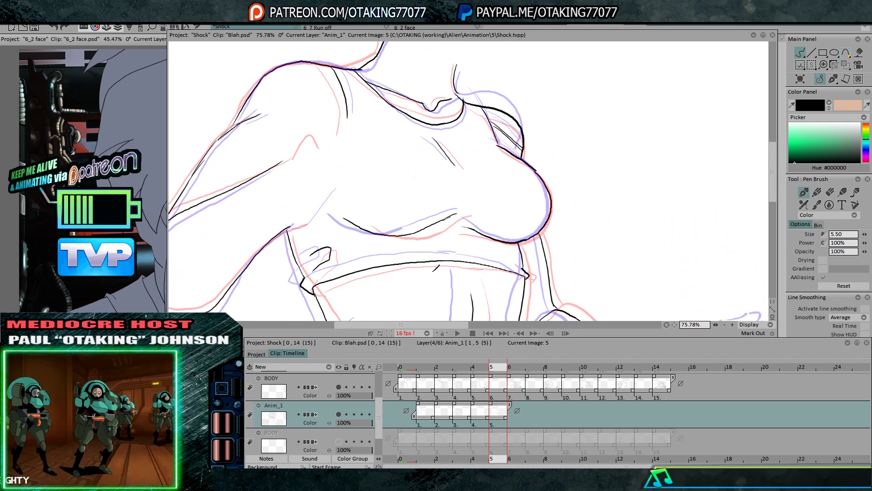
pyautogui.click(339, 387)
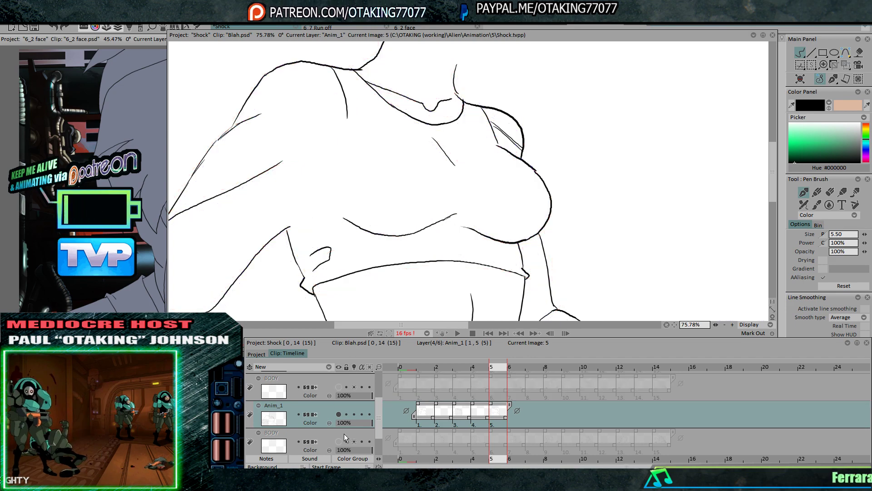
pyautogui.click(338, 441)
pyautogui.scroll(-3, 729, 315)
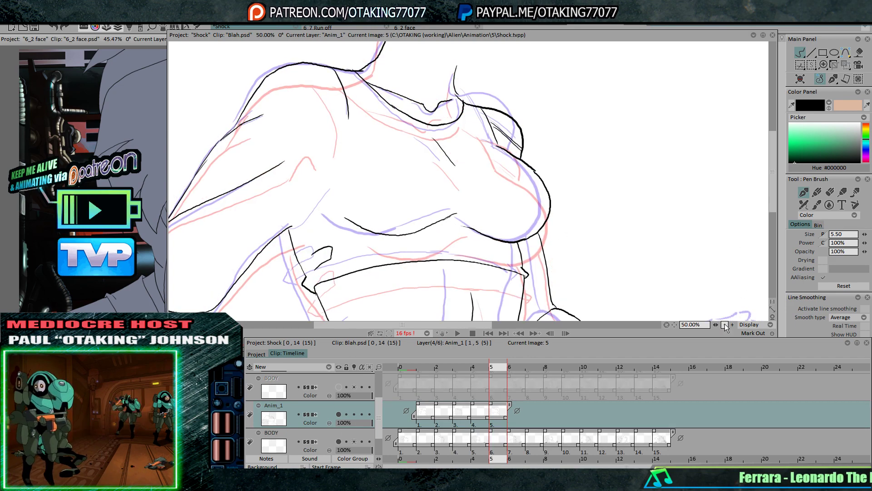
# Reposition the frame 5 in-between with the Transform tool, panned -17 in X and 31 in Y, between the original keys
pyautogui.click(846, 65)
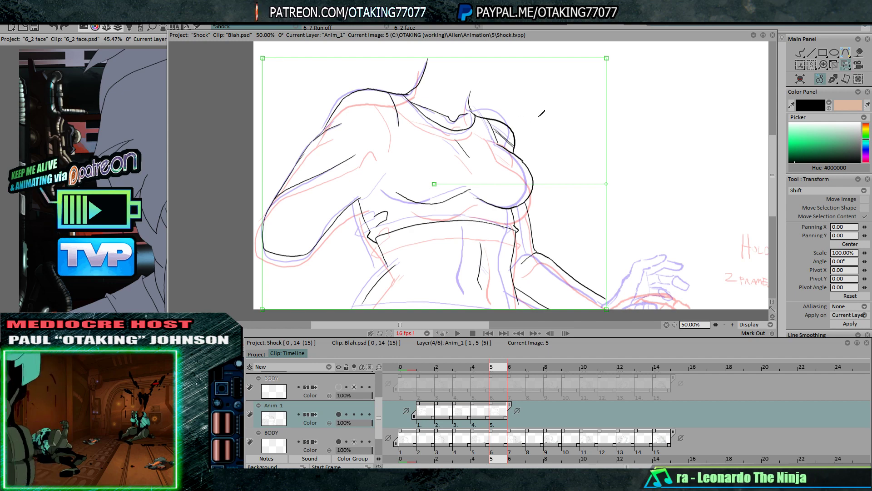
pyautogui.moveTo(538, 117)
pyautogui.mouseDown()
pyautogui.moveTo(535, 123)
pyautogui.moveTo(543, 122)
pyautogui.mouseUp()
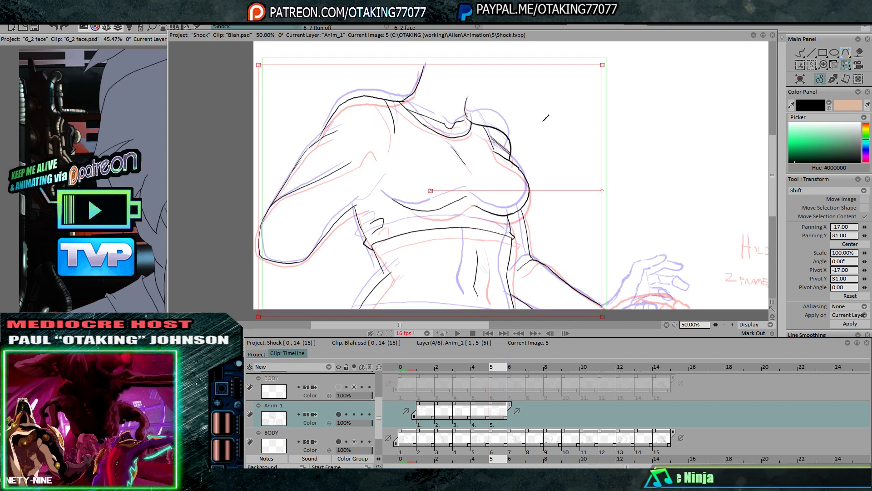
pyautogui.press('Left')
pyautogui.press('Right')
pyautogui.press('Right')
pyautogui.press('Left')
pyautogui.press('Left')
pyautogui.press('Right')
pyautogui.press('Right')
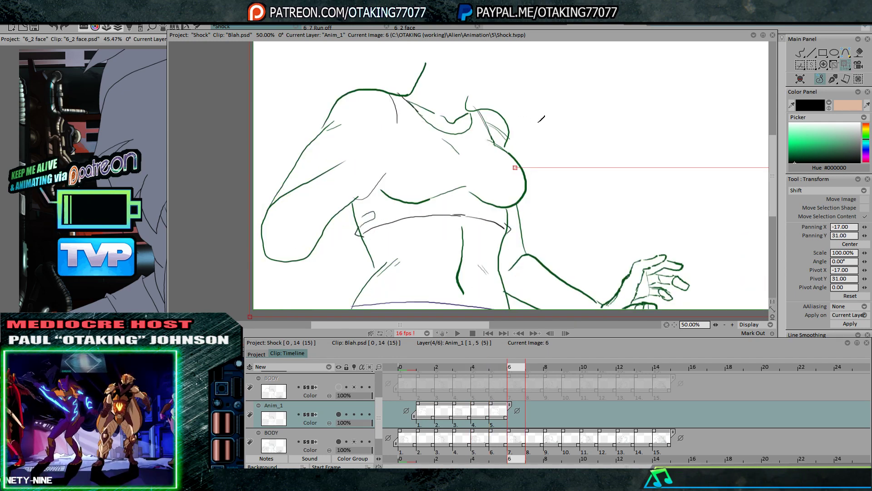
pyautogui.press('Left')
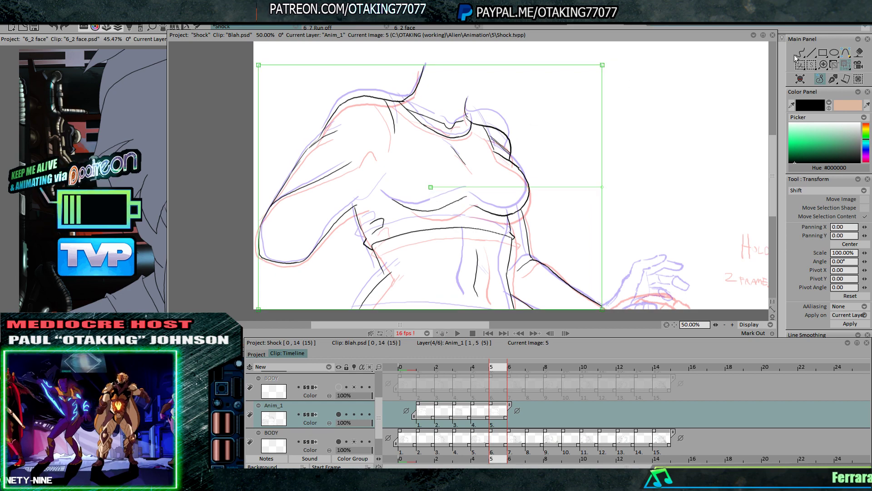
# Draw the waistband line across the hips at the canvas's lower edge on frame 5, between the neighbouring rough keys
pyautogui.click(800, 52)
pyautogui.press('Left')
pyautogui.press('Right')
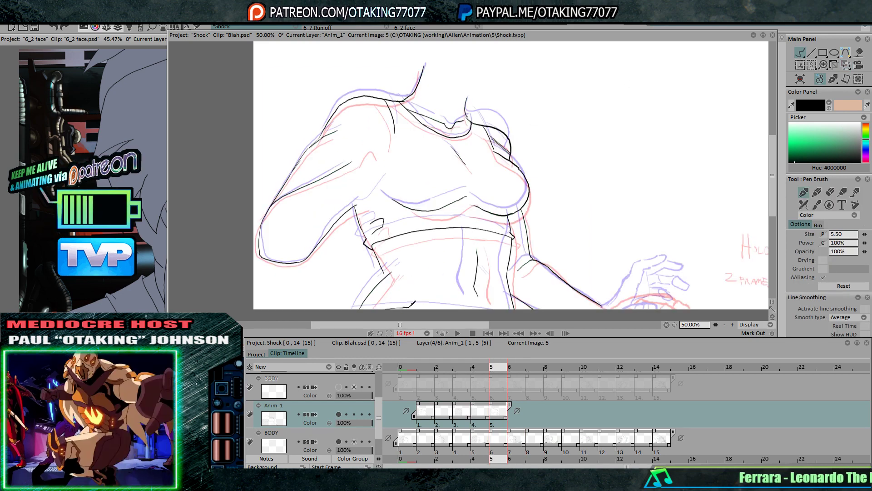
pyautogui.press('Left')
pyautogui.press('Right')
pyautogui.press('Left')
pyautogui.press('Right')
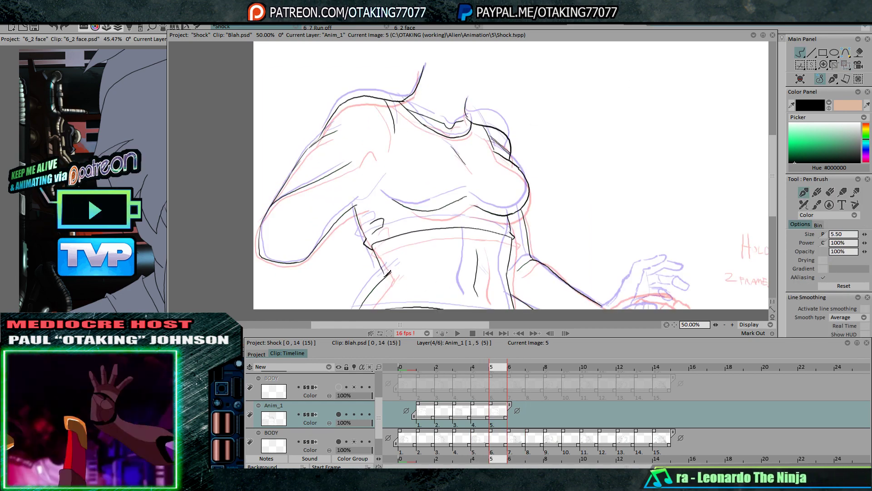
pyautogui.press('Right')
pyautogui.press('Left')
pyautogui.press('Left')
pyautogui.press('Right')
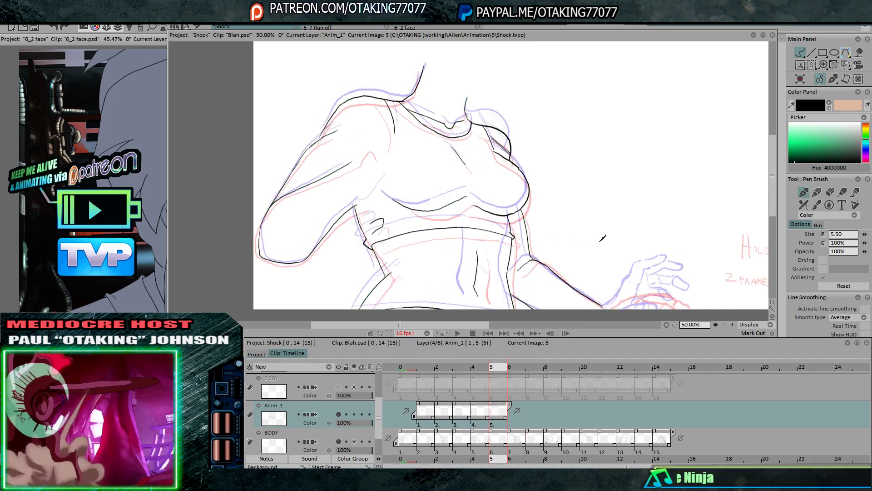
pyautogui.press('Left')
pyautogui.press('Right')
# Draw the back of the far hand on frame 5, from the wrist to the first finger and its rounded tip
pyautogui.scroll(3, 605, 234)
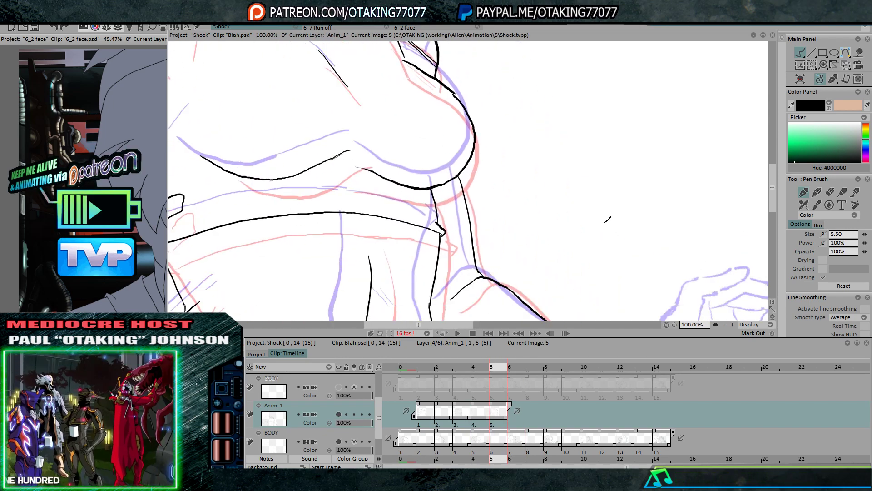
pyautogui.scroll(-2, 550, 207)
pyautogui.scroll(2, 553, 174)
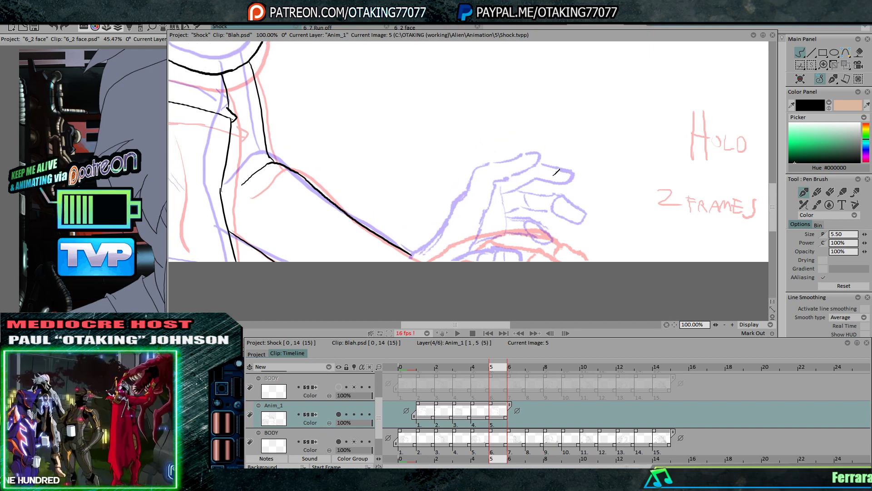
pyautogui.moveTo(417, 258)
pyautogui.mouseDown()
pyautogui.moveTo(495, 204)
pyautogui.moveTo(544, 204)
pyautogui.mouseUp()
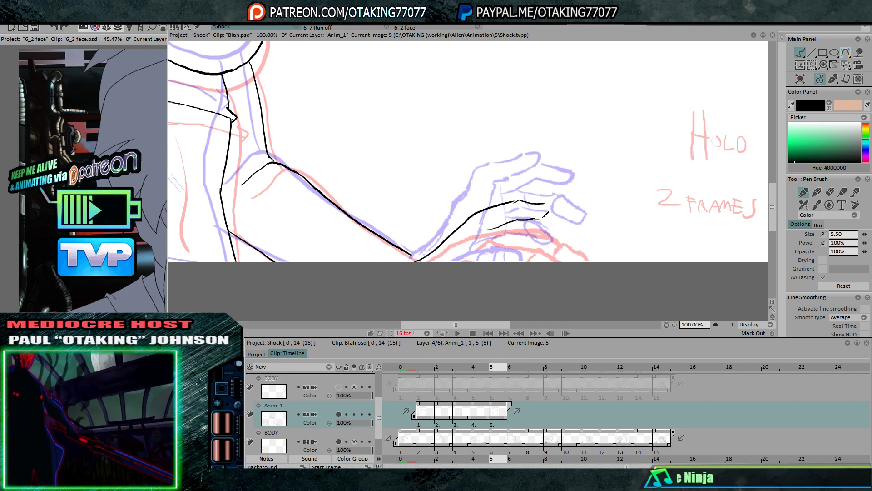
pyautogui.press('Left')
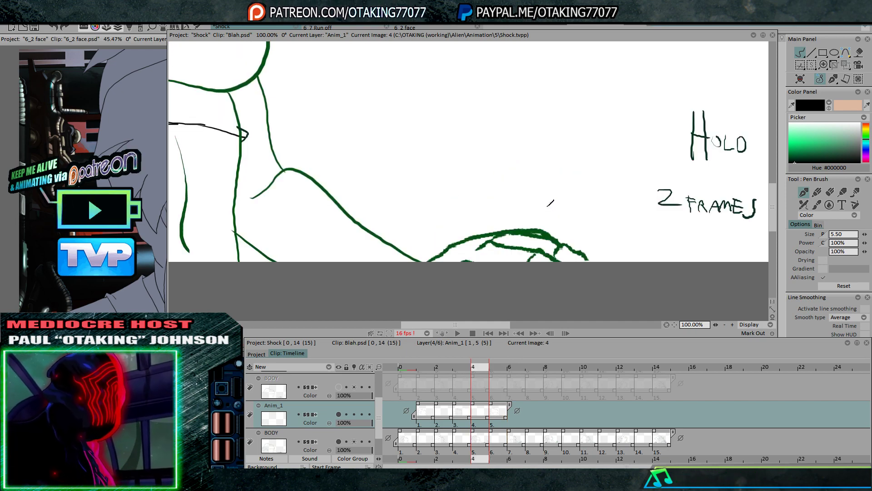
pyautogui.press('Right')
pyautogui.press('Right')
pyautogui.press('Left')
pyautogui.press('Left')
pyautogui.press('space')
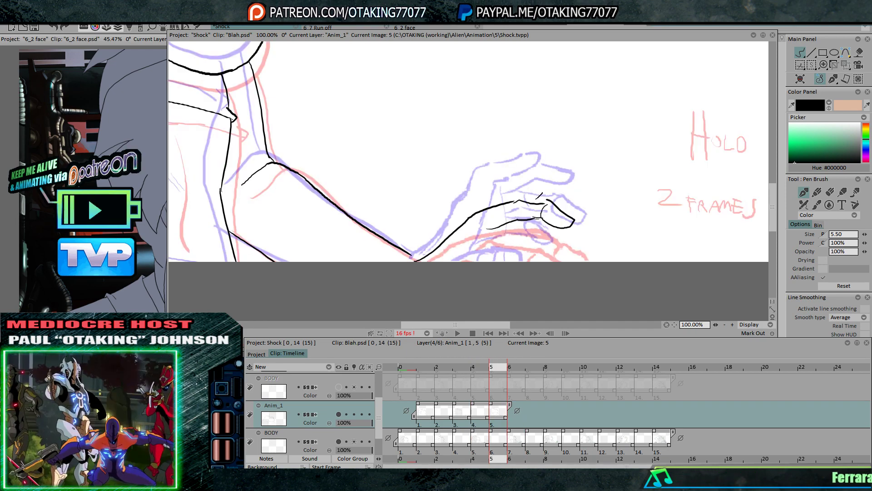
# Draw the second finger behind the first one on the far hand, including its tip, on frame 5
pyautogui.press('Left')
pyautogui.press('Right')
pyautogui.press('Left')
pyautogui.press('Right')
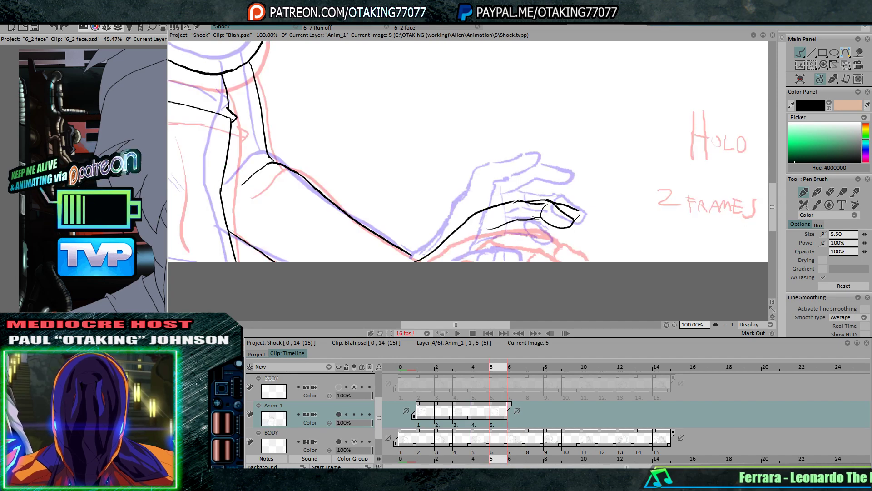
pyautogui.moveTo(578, 210)
pyautogui.mouseDown()
pyautogui.moveTo(592, 225)
pyautogui.moveTo(574, 227)
pyautogui.mouseUp()
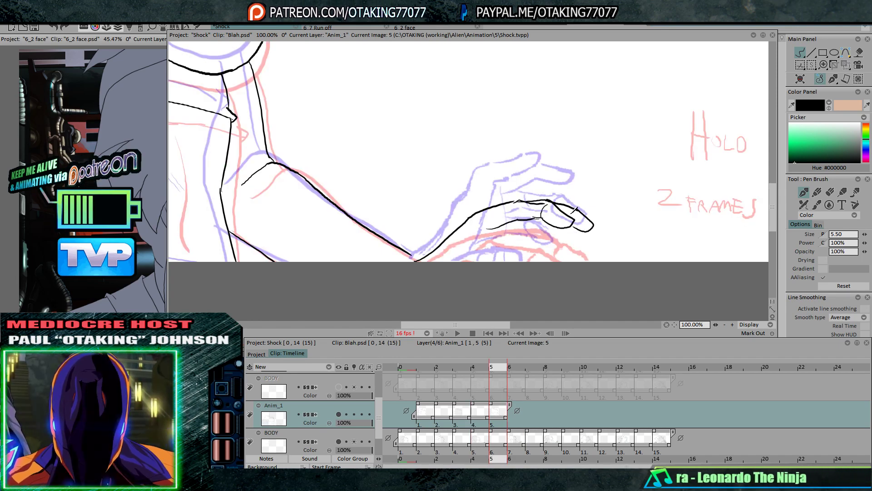
pyautogui.press('space')
pyautogui.press('space')
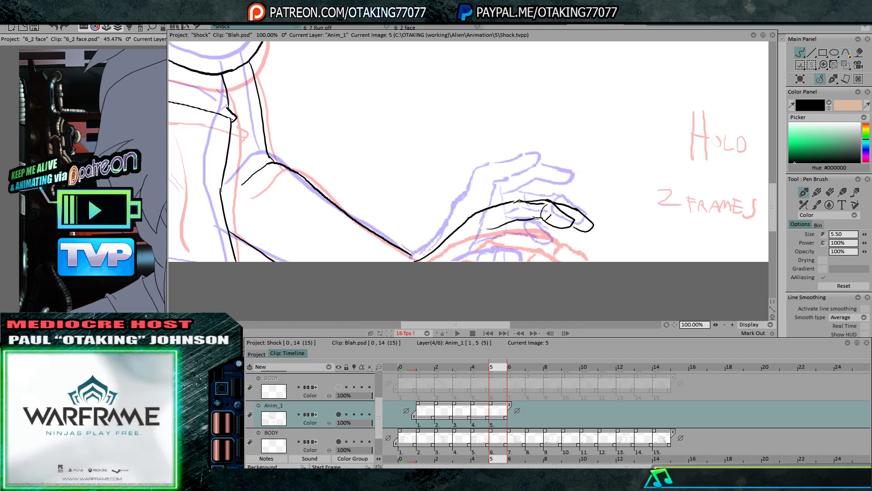
# Draw the outline and tip of the lower finger on the far hand on frame 5
pyautogui.press('space')
pyautogui.press('space')
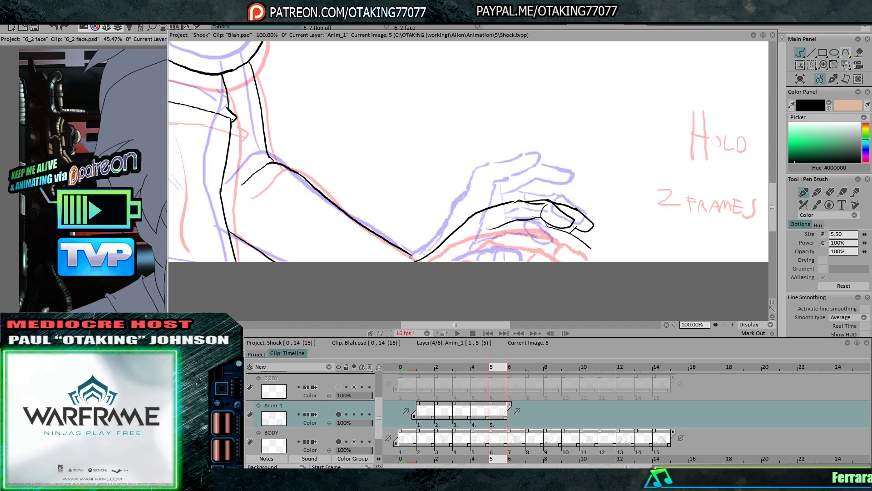
pyautogui.moveTo(569, 234); pyautogui.dragTo(590, 242)
pyautogui.press('space')
pyautogui.press('space')
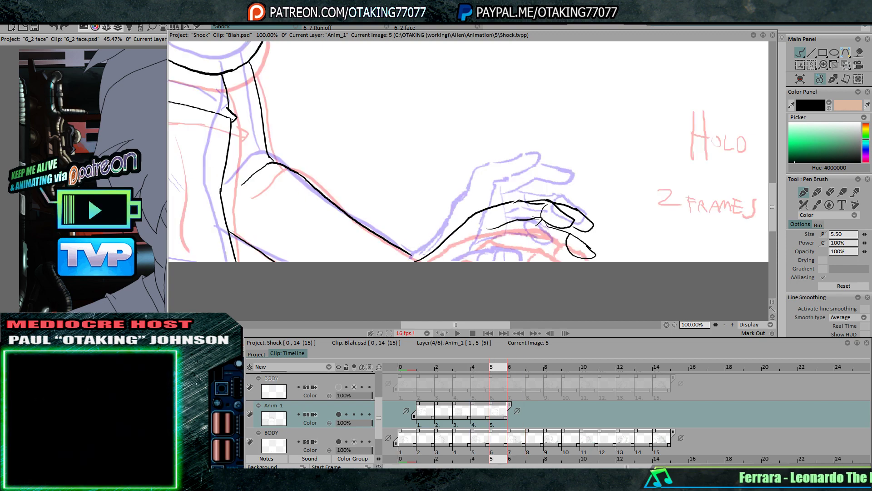
# Complete the far hand on frame 5 with the lower finger's inner lines and the palm lines down to the canvas edge
pyautogui.press('space')
pyautogui.press('space')
pyautogui.moveTo(514, 239); pyautogui.dragTo(553, 261)
pyautogui.press('Left')
pyautogui.press('Right')
pyautogui.press('Left')
pyautogui.press('Right')
pyautogui.press('Left')
pyautogui.press('Right')
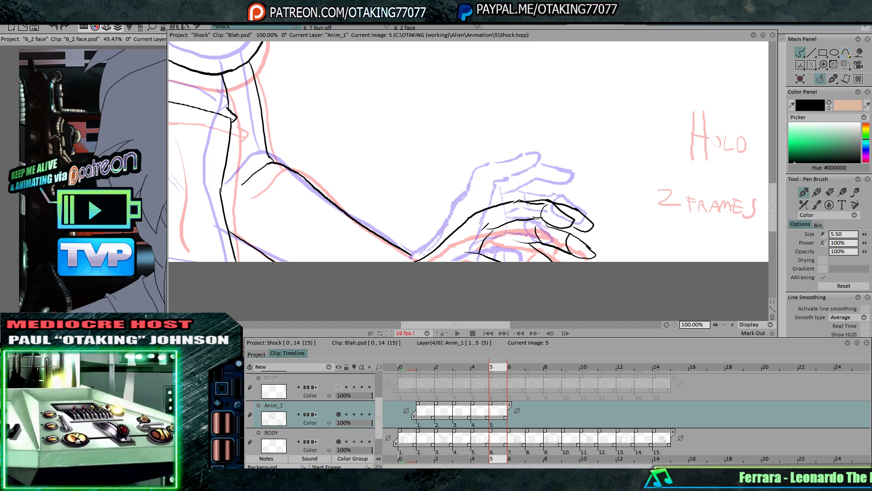
# Fit the whole drawing in view and add short crease marks at the near side of the waist on frame 5
pyautogui.click(159, 26)
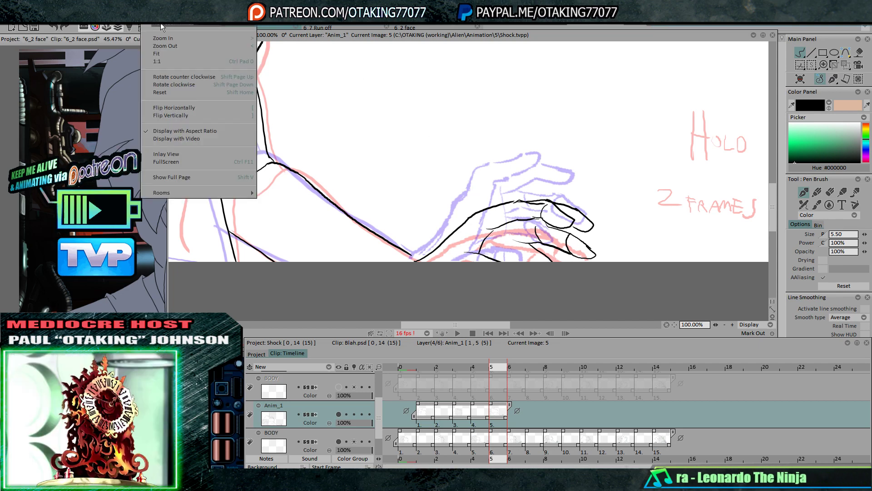
pyautogui.click(165, 45)
pyautogui.click(160, 26)
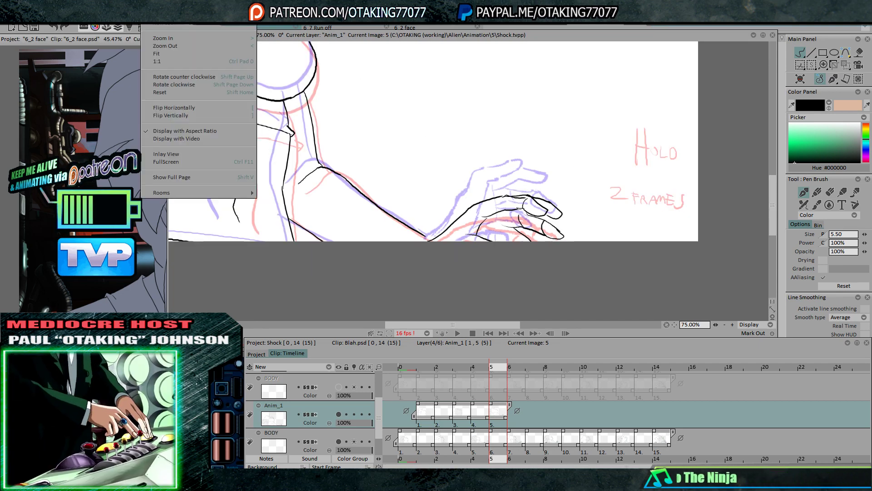
pyautogui.click(178, 52)
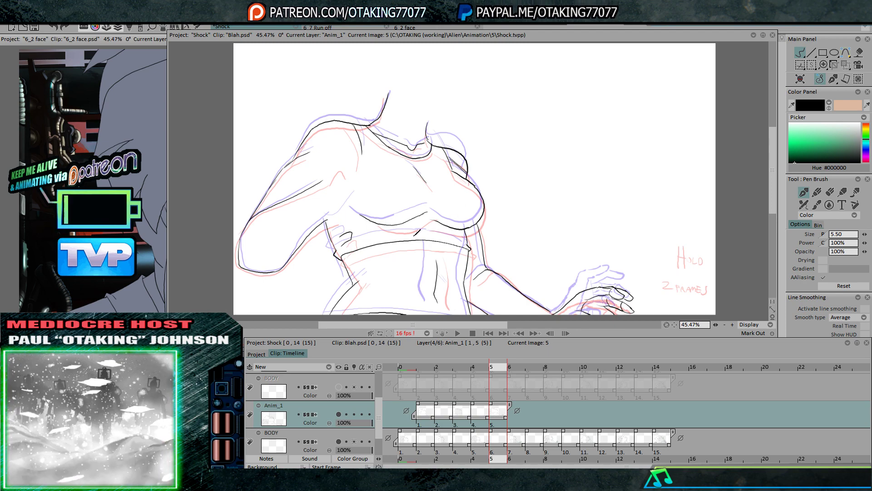
pyautogui.press('Left')
pyautogui.press('Right')
pyautogui.press('Right')
pyautogui.press('Left')
pyautogui.press('Left')
pyautogui.press('Right')
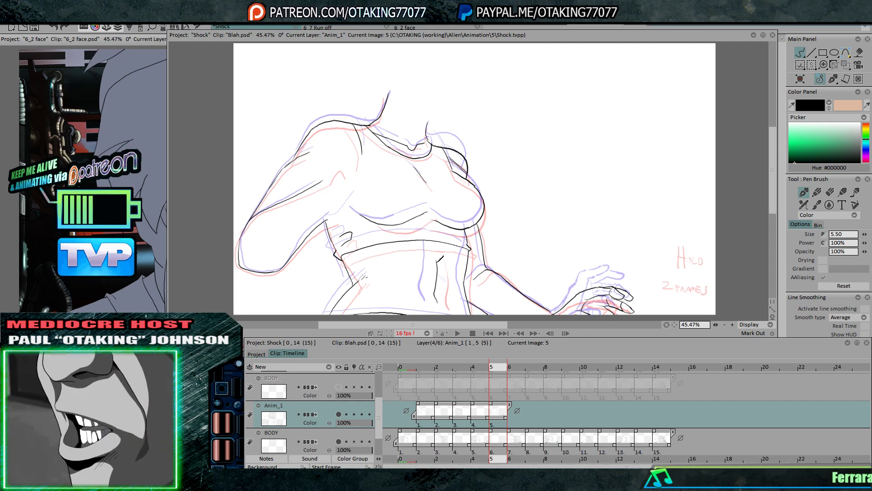
# Flip between frame 5 and its neighbouring frames to check the motion of the finished in-between
pyautogui.press('Left')
pyautogui.press('Right')
pyautogui.press('Right')
pyautogui.press('Left')
pyautogui.press('Left')
pyautogui.press('Right')
pyautogui.press('Right')
pyautogui.press('Left')
pyautogui.press('Left')
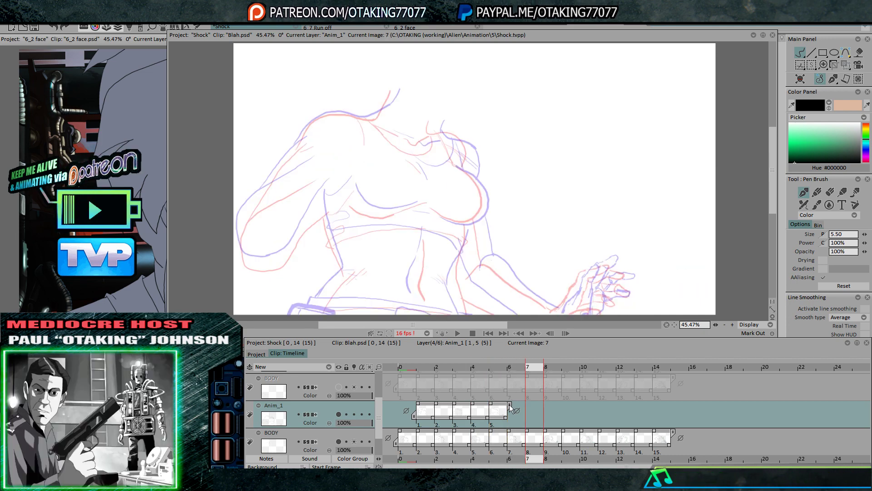
# Extend Anim_1 to frame 7 and switch from the original BODY roughs to the upper BODY copy for transforming
pyautogui.click(338, 441)
pyautogui.click(338, 386)
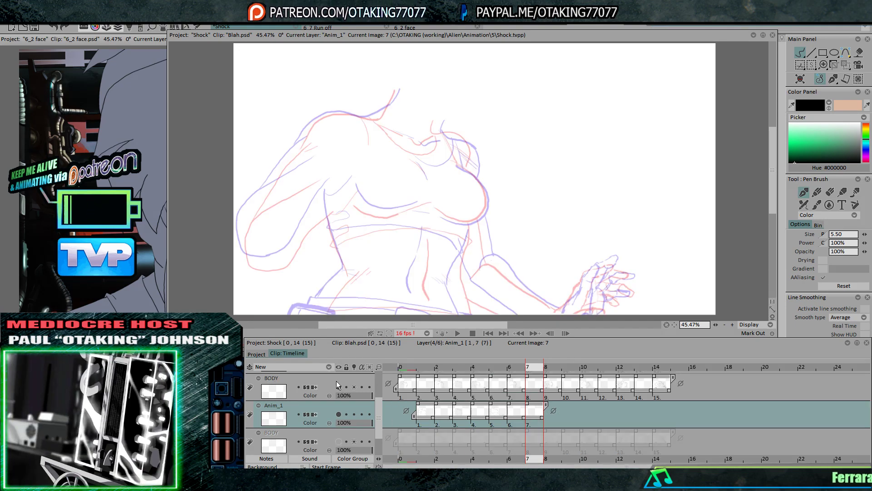
pyautogui.click(846, 65)
pyautogui.press('Up')
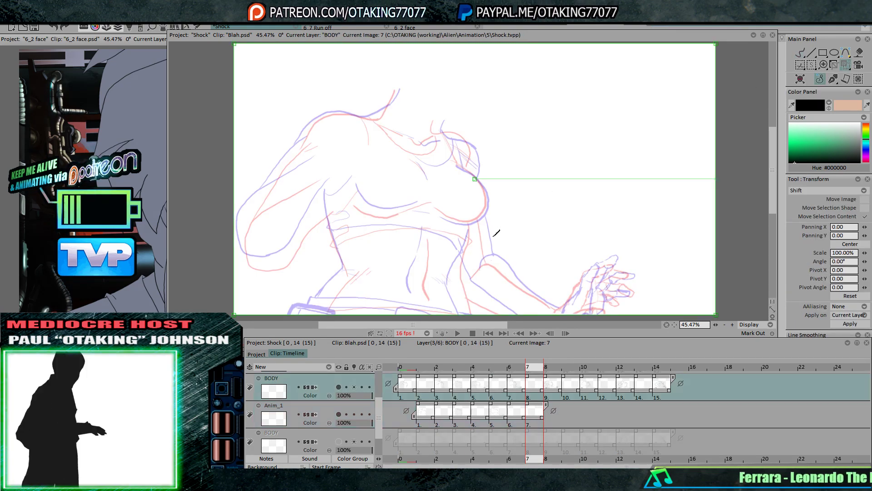
# Shift the BODY copy's roughs on frames 6 and 8 upward so their torsos overlap closely around frame 7
pyautogui.press('Left')
pyautogui.press('Right')
pyautogui.press('Right')
pyautogui.press('Left')
pyautogui.press('Left')
pyautogui.moveTo(511, 267); pyautogui.dragTo(510, 258)
pyautogui.press('Right')
pyautogui.press('Right')
pyautogui.press('Left')
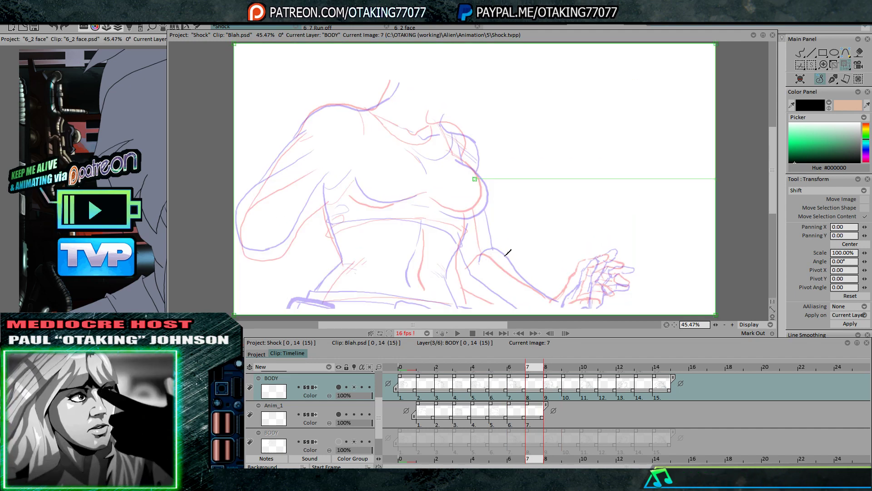
pyautogui.press('Left')
pyautogui.press('Right')
pyautogui.press('Left')
pyautogui.press('Right')
pyautogui.press('Left')
pyautogui.press('Right')
# On Anim_1 frame 7, draw the near shoulder, neck line, far shoulder and neckline freehand between the two shifted roughs
pyautogui.press('Down')
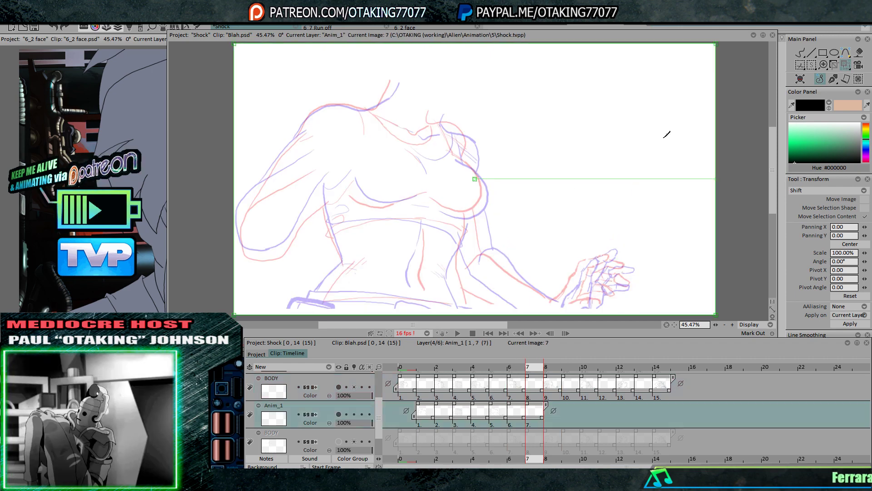
pyautogui.click(800, 53)
pyautogui.moveTo(656, 294); pyautogui.dragTo(714, 282)
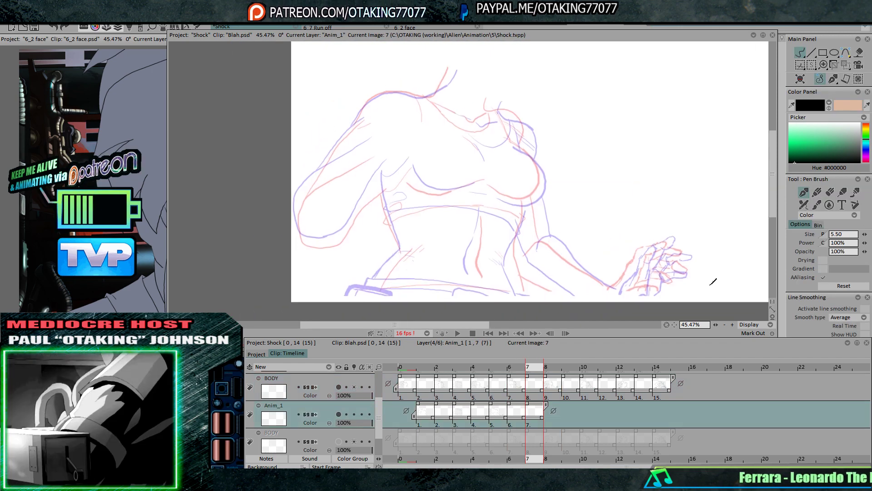
pyautogui.scroll(3, 713, 282)
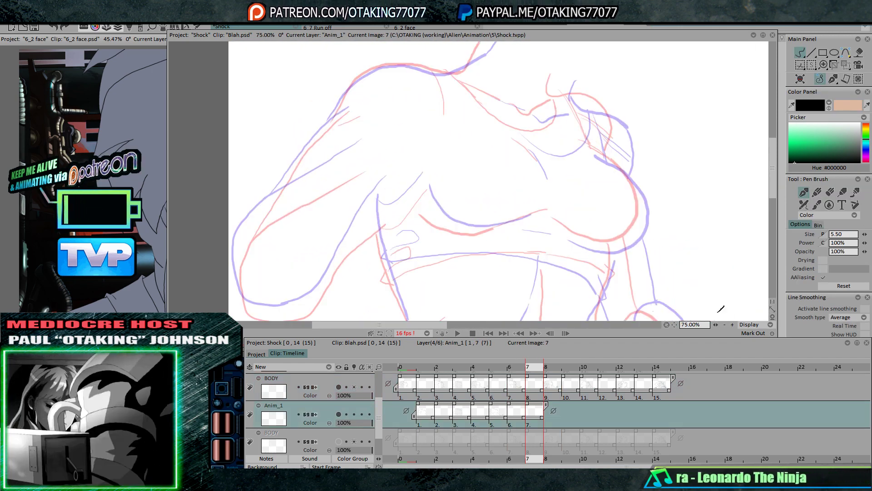
pyautogui.moveTo(490, 160); pyautogui.dragTo(507, 213)
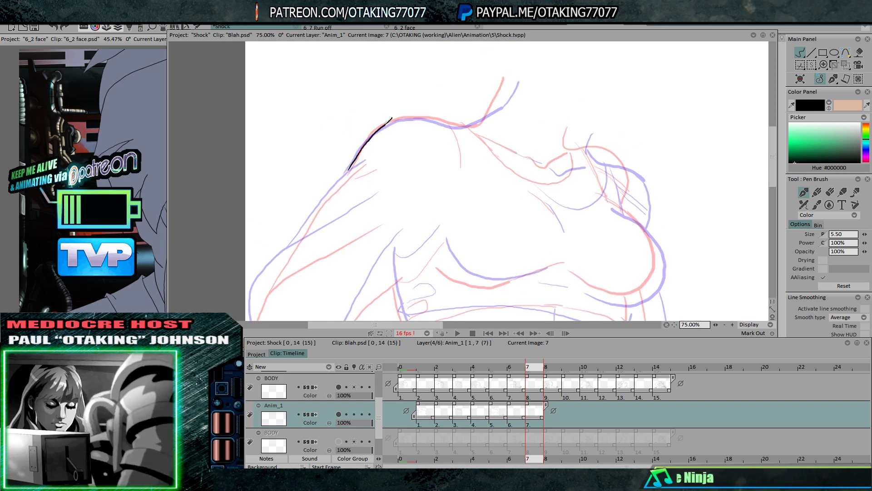
pyautogui.moveTo(389, 121)
pyautogui.mouseDown()
pyautogui.moveTo(474, 124)
pyautogui.moveTo(457, 127)
pyautogui.moveTo(484, 117)
pyautogui.moveTo(504, 87)
pyautogui.mouseUp()
pyautogui.moveTo(592, 183); pyautogui.dragTo(498, 166)
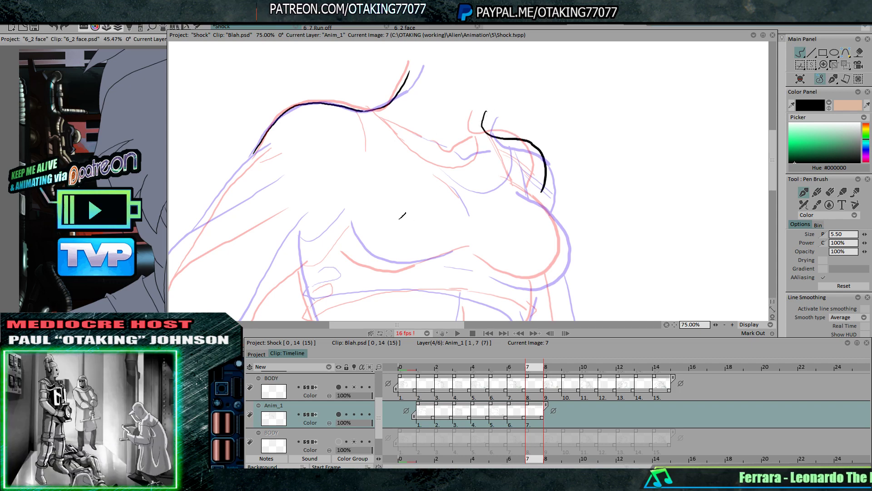
pyautogui.moveTo(440, 144); pyautogui.dragTo(396, 137)
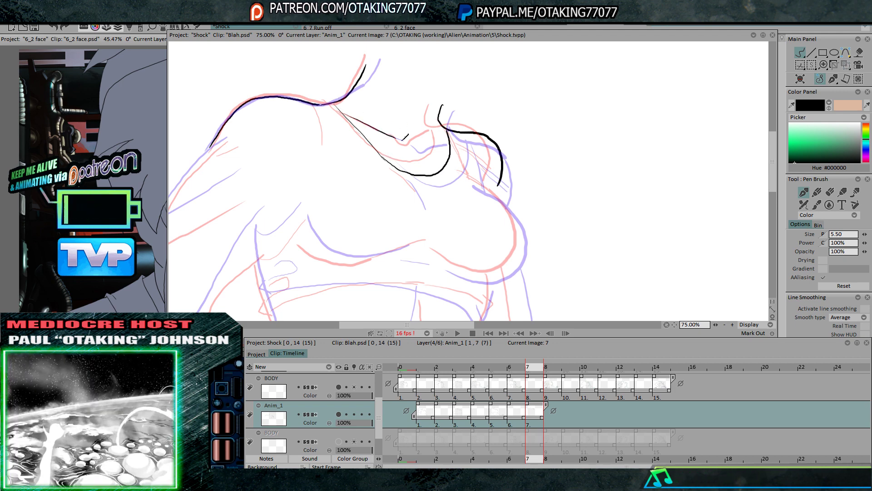
pyautogui.moveTo(345, 113); pyautogui.dragTo(433, 138)
# Draw the chest contours on frame 7 midway between the roughs and add the fold lines beside the far armpit
pyautogui.moveTo(356, 212); pyautogui.dragTo(383, 192)
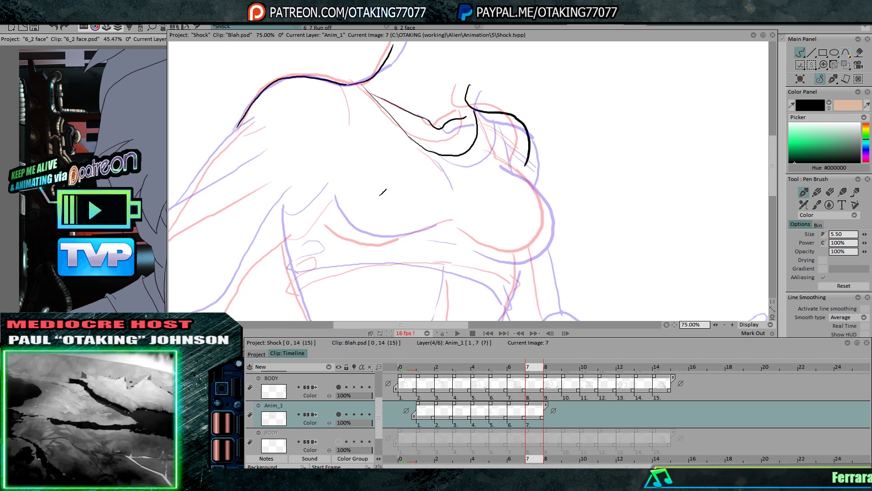
pyautogui.moveTo(331, 212)
pyautogui.mouseDown()
pyautogui.moveTo(349, 231)
pyautogui.moveTo(385, 237)
pyautogui.mouseUp()
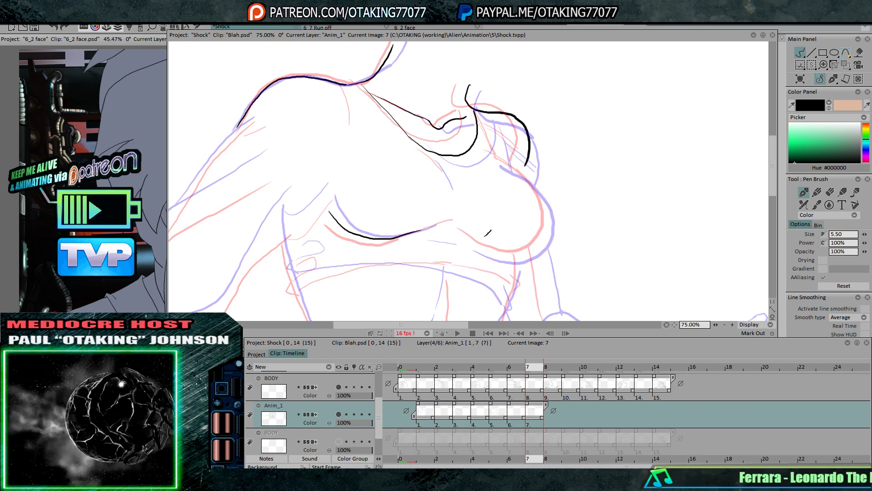
pyautogui.moveTo(501, 256); pyautogui.dragTo(536, 251)
pyautogui.moveTo(500, 163); pyautogui.dragTo(535, 192)
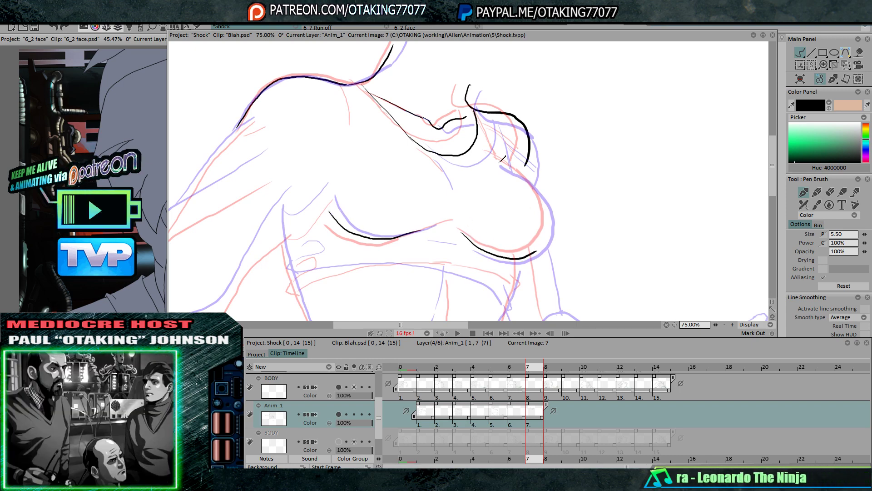
pyautogui.moveTo(535, 250); pyautogui.dragTo(545, 202)
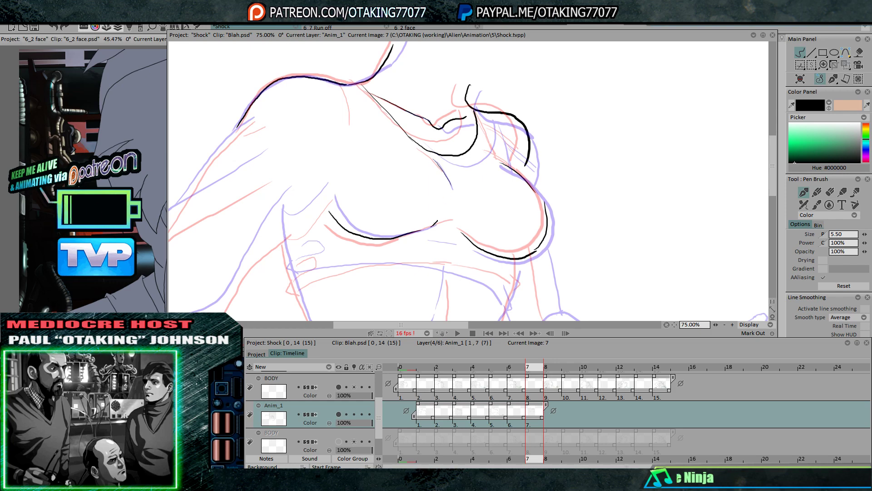
pyautogui.moveTo(519, 150); pyautogui.dragTo(498, 138)
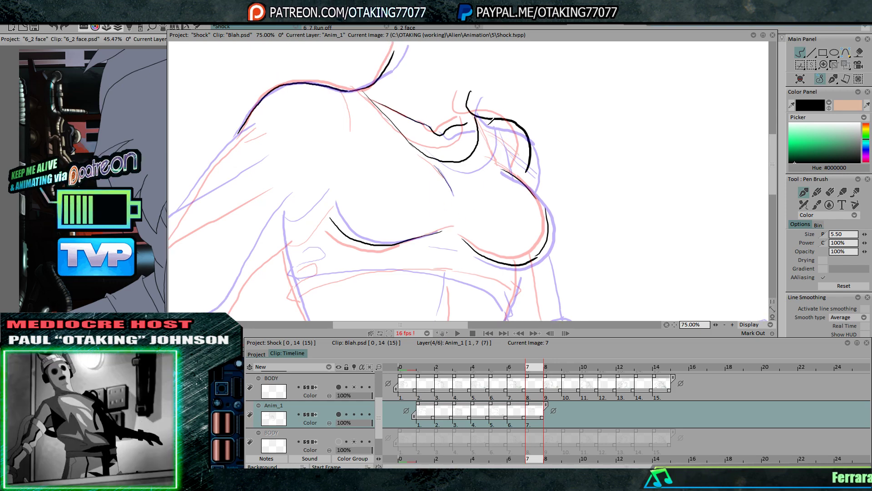
pyautogui.scroll(-1, 539, 137)
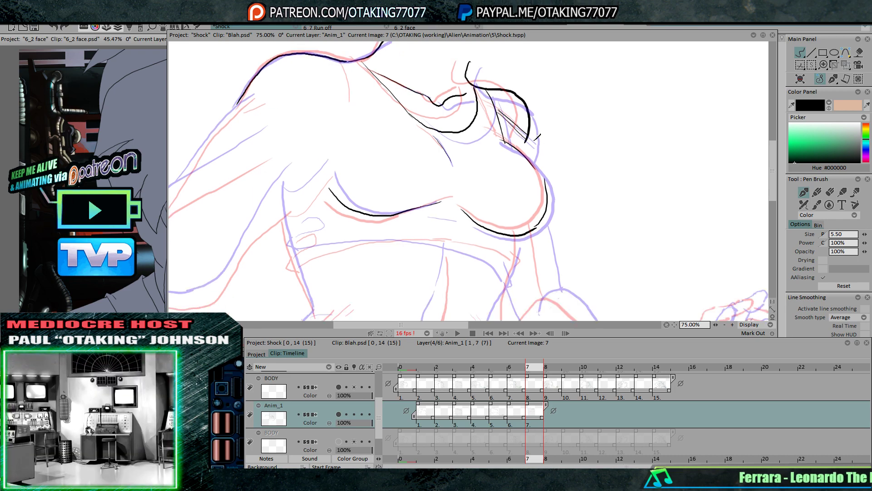
# Draw the near arm's outer contour, elbow curve and inner contour, including the sleeve crease lines near the shoulder
pyautogui.moveTo(389, 168); pyautogui.dragTo(518, 158)
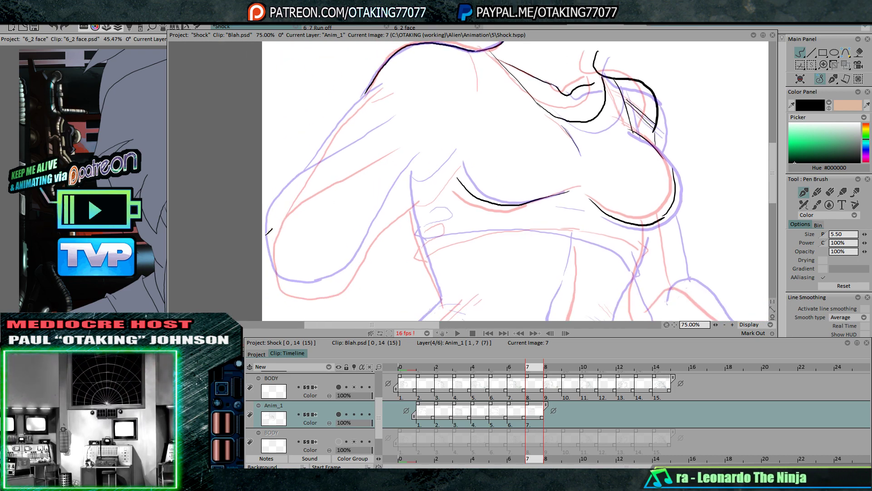
pyautogui.moveTo(271, 220); pyautogui.dragTo(282, 278)
pyautogui.hotkey('ctrl', 'z')
pyautogui.moveTo(268, 223)
pyautogui.mouseDown()
pyautogui.moveTo(285, 288)
pyautogui.moveTo(340, 292)
pyautogui.moveTo(293, 194)
pyautogui.mouseUp()
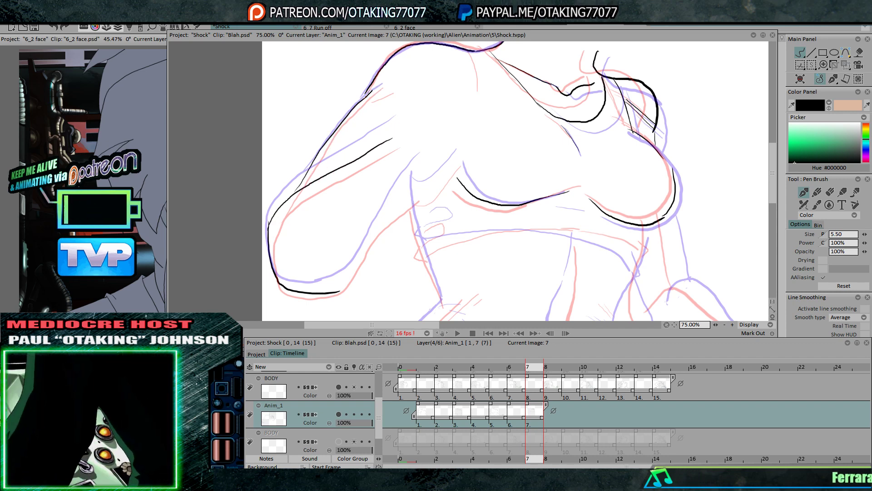
pyautogui.moveTo(326, 292)
pyautogui.mouseDown()
pyautogui.moveTo(364, 252)
pyautogui.moveTo(402, 184)
pyautogui.mouseUp()
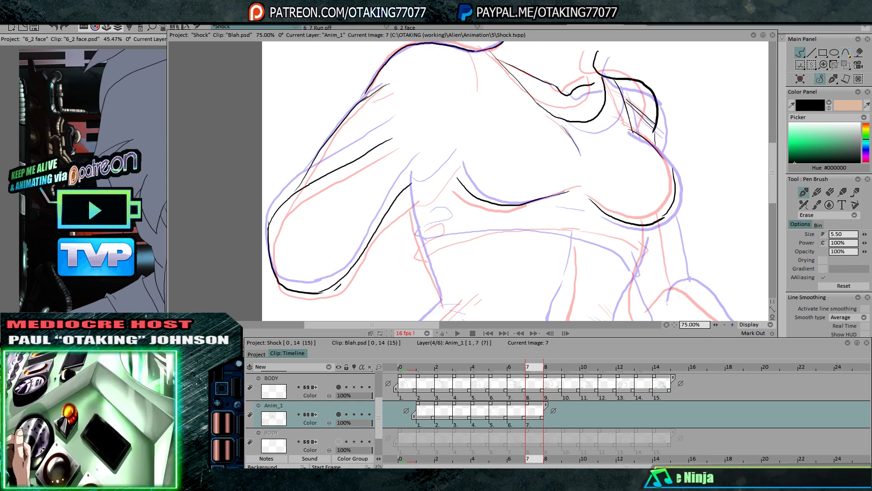
# Draw the near side of the torso with its waist crease marks, and the curved hem across the midriff
pyautogui.moveTo(432, 187)
pyautogui.mouseDown()
pyautogui.moveTo(350, 166)
pyautogui.moveTo(359, 105)
pyautogui.mouseUp()
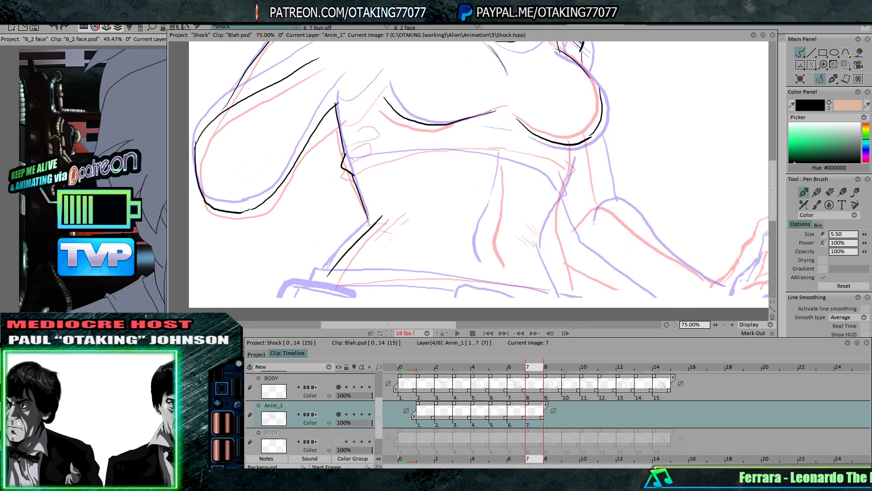
pyautogui.moveTo(374, 229); pyautogui.dragTo(388, 219)
pyautogui.moveTo(380, 229); pyautogui.dragTo(396, 224)
pyautogui.moveTo(413, 153); pyautogui.dragTo(382, 168)
pyautogui.moveTo(320, 182); pyautogui.dragTo(385, 163)
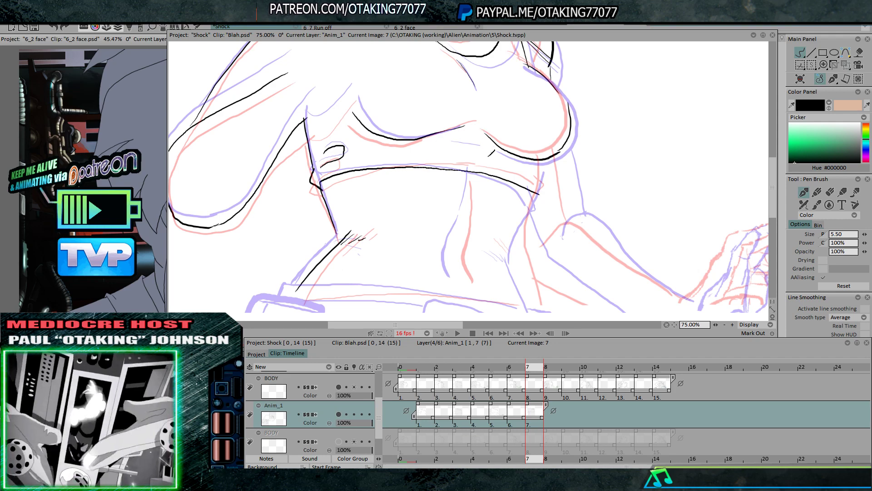
pyautogui.moveTo(534, 132)
pyautogui.mouseDown()
pyautogui.moveTo(527, 150)
pyautogui.moveTo(486, 157)
pyautogui.mouseUp()
# Draw the far side of the waist below the hem's corner and the vertical abdomen line
pyautogui.moveTo(534, 183); pyautogui.dragTo(490, 170)
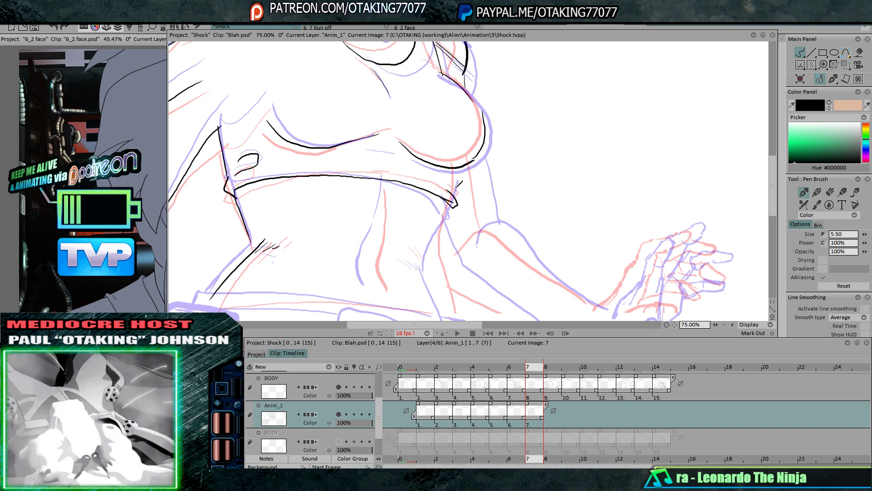
pyautogui.moveTo(445, 197); pyautogui.dragTo(459, 150)
pyautogui.moveTo(465, 136); pyautogui.dragTo(444, 192)
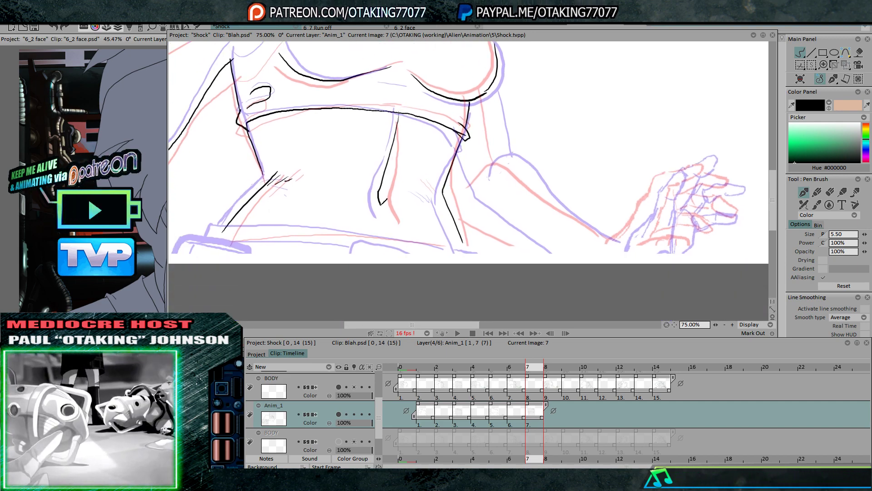
pyautogui.moveTo(427, 203); pyautogui.dragTo(464, 190)
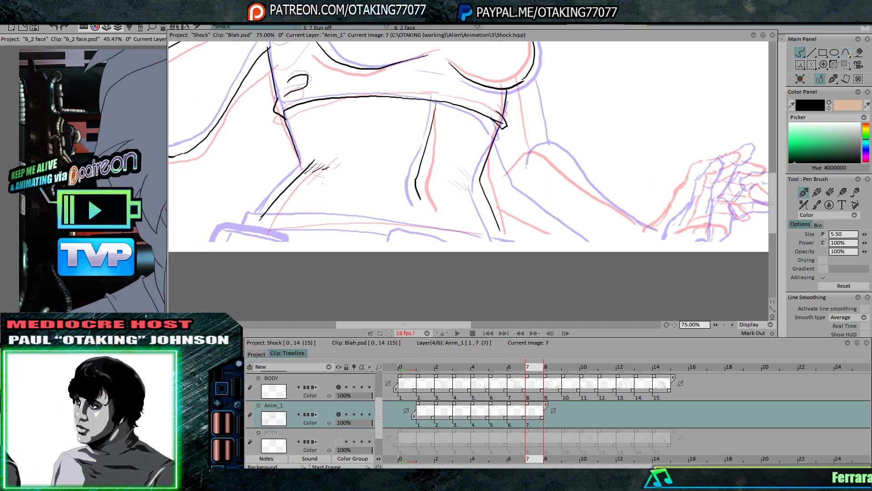
# Draw the waistband and the shapes beneath it, comparing frame 7 with its neighbouring frames
pyautogui.moveTo(248, 228); pyautogui.dragTo(340, 217)
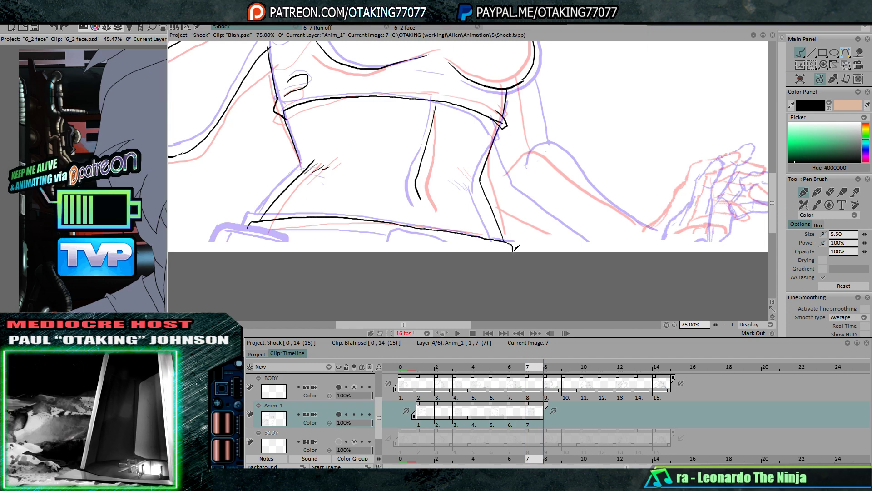
pyautogui.press('Left')
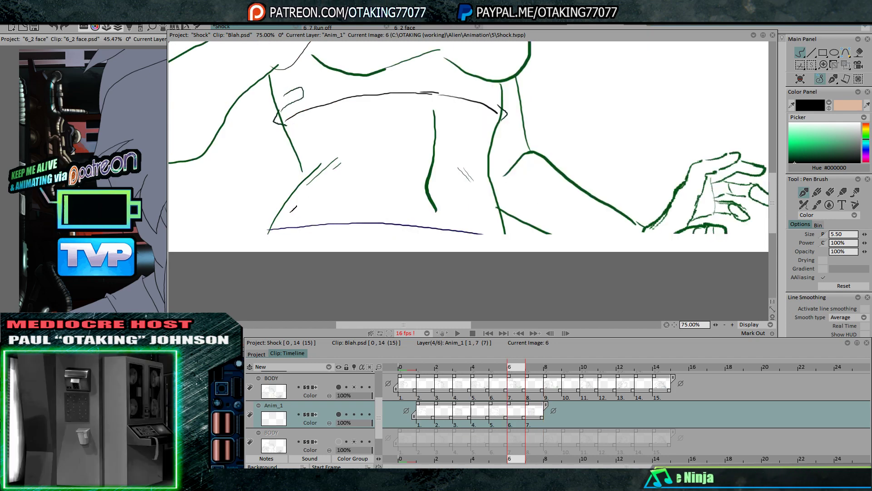
pyautogui.press('Right')
pyautogui.press('Right')
pyautogui.press('Left')
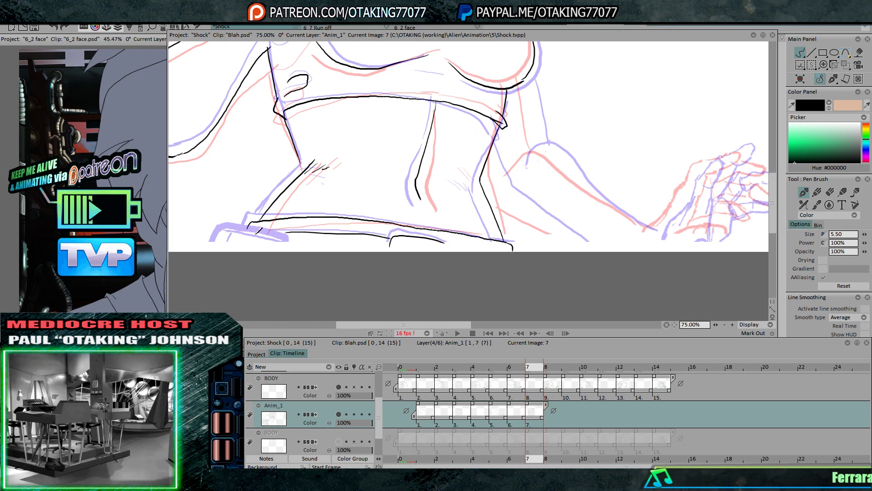
pyautogui.moveTo(221, 244); pyautogui.dragTo(288, 236)
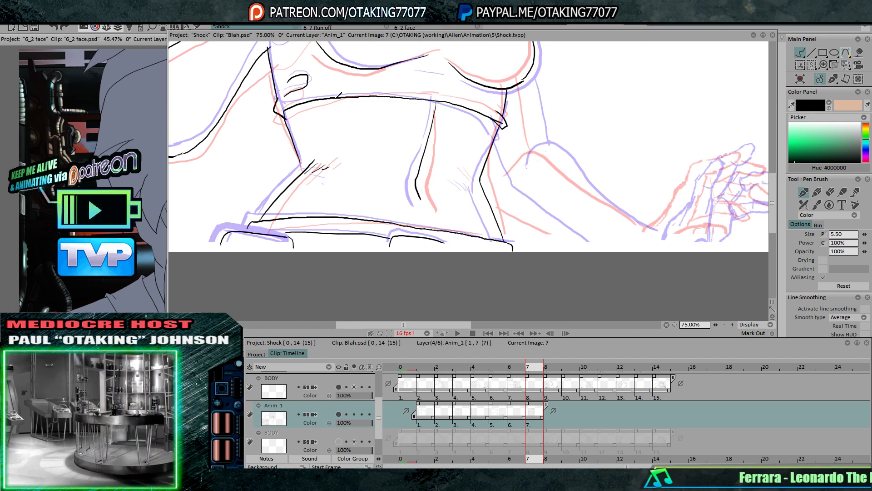
# Mirror the canvas view horizontally to check the drawing, and restore its normal orientation
pyautogui.click(150, 19)
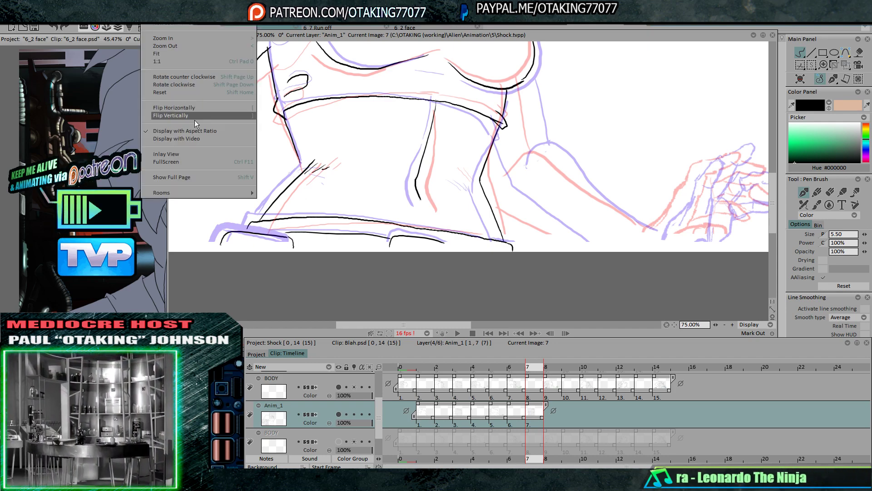
pyautogui.click(199, 107)
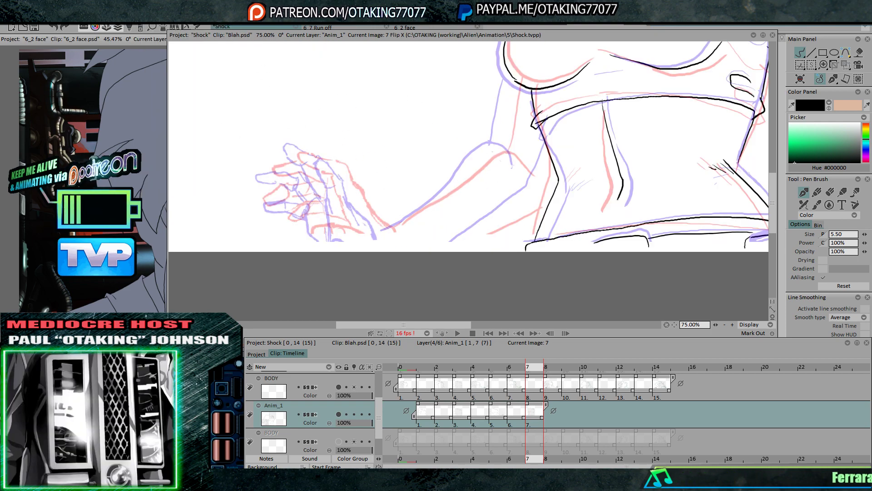
pyautogui.click(152, 26)
pyautogui.click(219, 109)
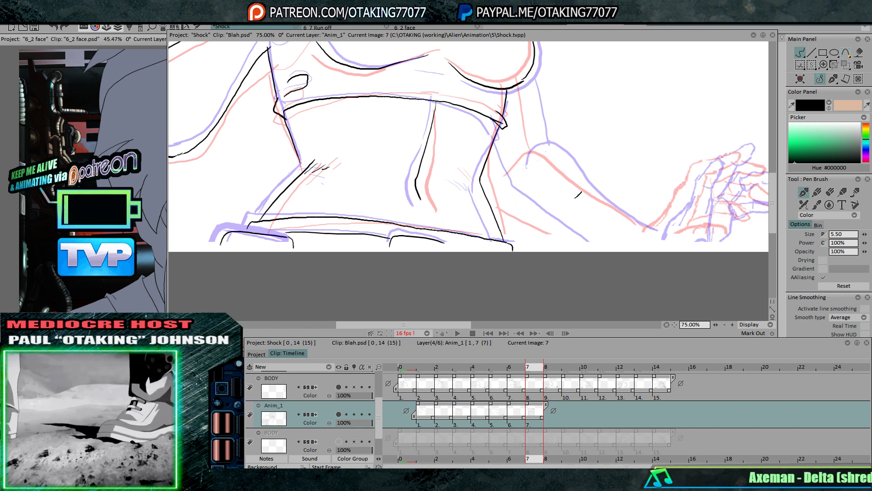
# Draw the far arm's upper contour, elbow curve and both forearm edges down to the wrist
pyautogui.moveTo(626, 190); pyautogui.dragTo(532, 203)
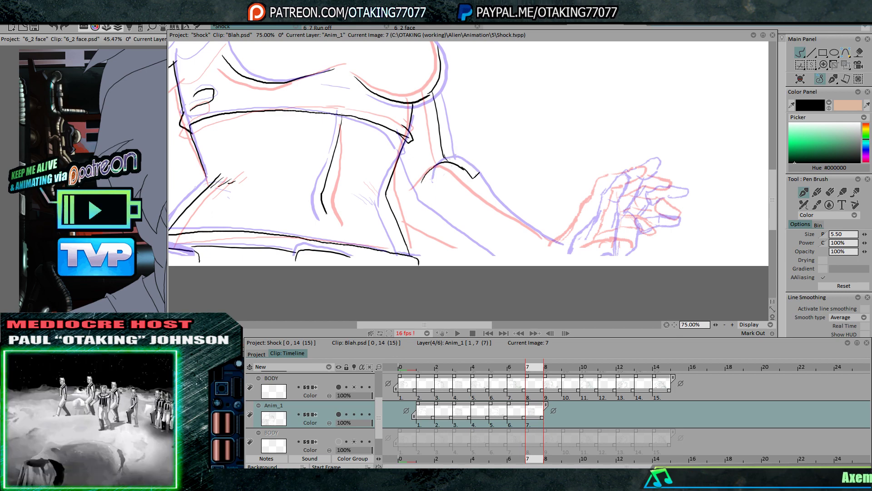
pyautogui.moveTo(522, 221); pyautogui.dragTo(554, 243)
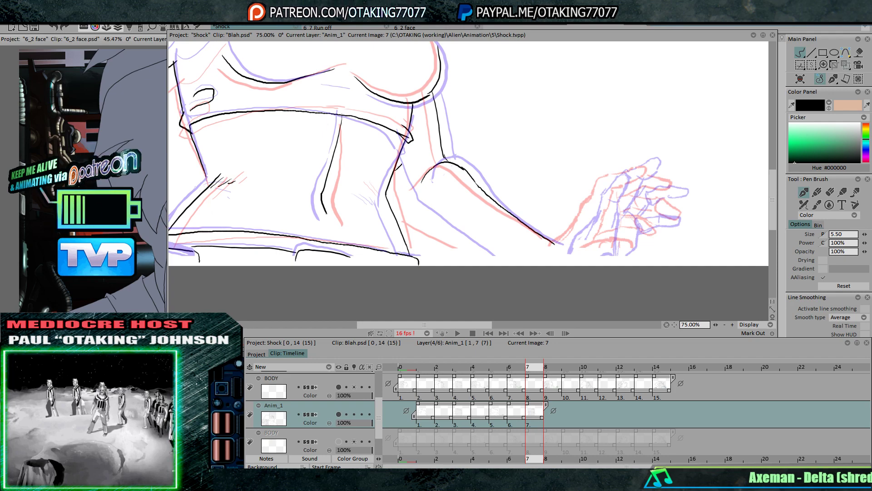
pyautogui.moveTo(394, 170)
pyautogui.mouseDown()
pyautogui.moveTo(411, 208)
pyautogui.moveTo(484, 259)
pyautogui.mouseUp()
pyautogui.moveTo(564, 182); pyautogui.dragTo(608, 271)
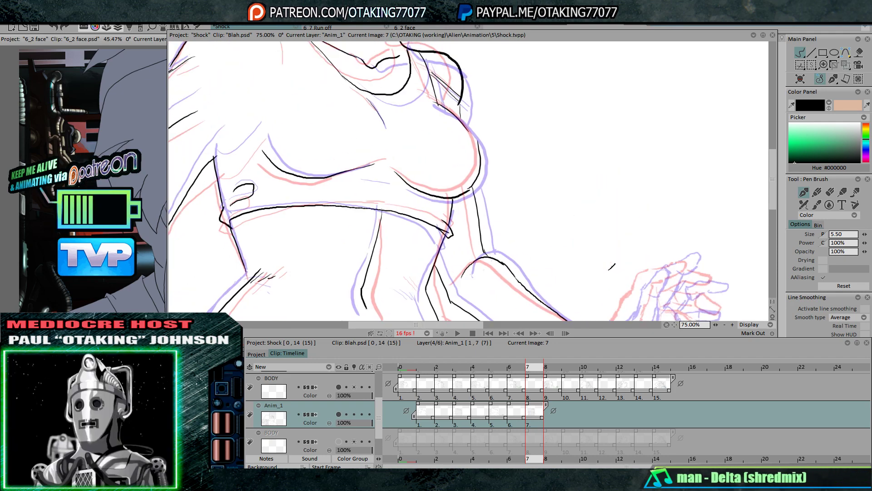
# Draw the crease lines at the near armpit and clean up the far corner of the hem with the eraser
pyautogui.moveTo(552, 152)
pyautogui.mouseDown()
pyautogui.moveTo(587, 246)
pyautogui.moveTo(587, 221)
pyautogui.moveTo(628, 200)
pyautogui.mouseUp()
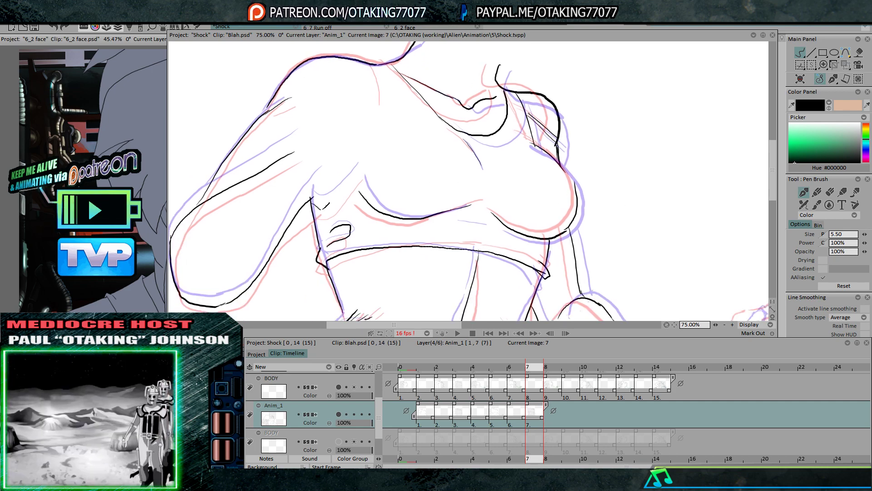
pyautogui.moveTo(373, 161); pyautogui.dragTo(313, 197)
pyautogui.moveTo(595, 204); pyautogui.dragTo(497, 160)
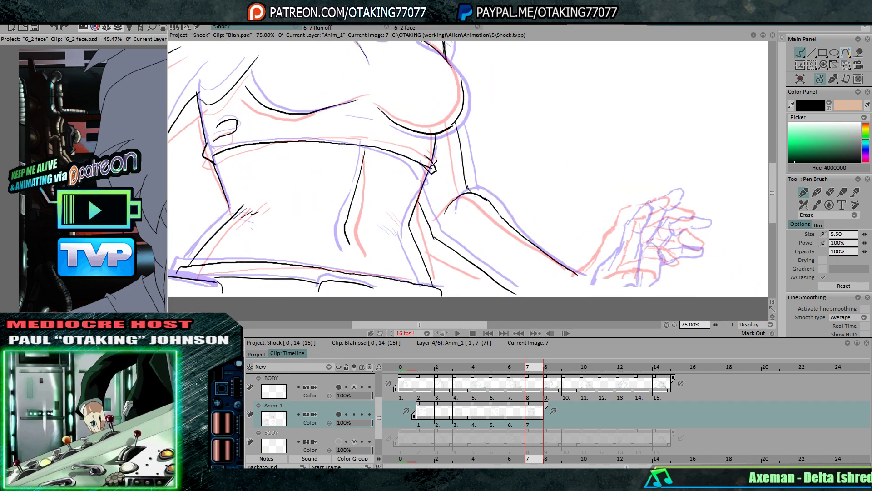
pyautogui.press('e')
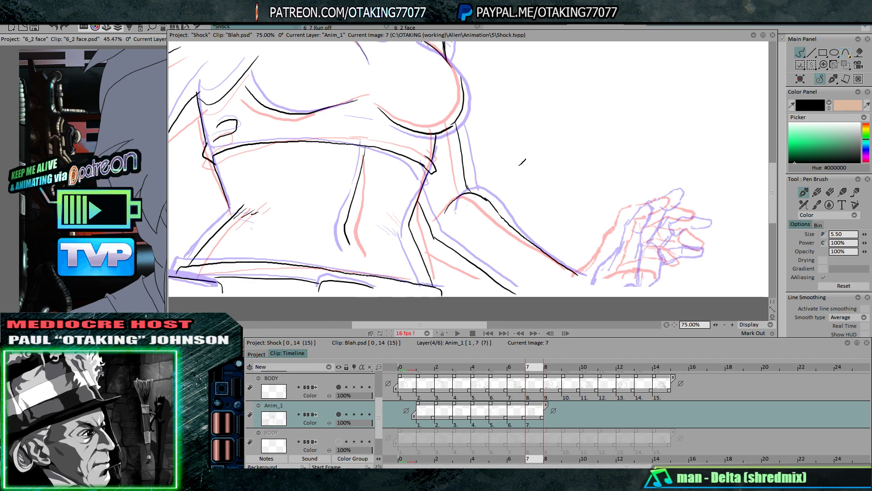
# Draw the outer wrist line of the far hand on frame 7 and check the linework with the BODY rough temporarily hidden
pyautogui.moveTo(676, 266); pyautogui.dragTo(526, 228)
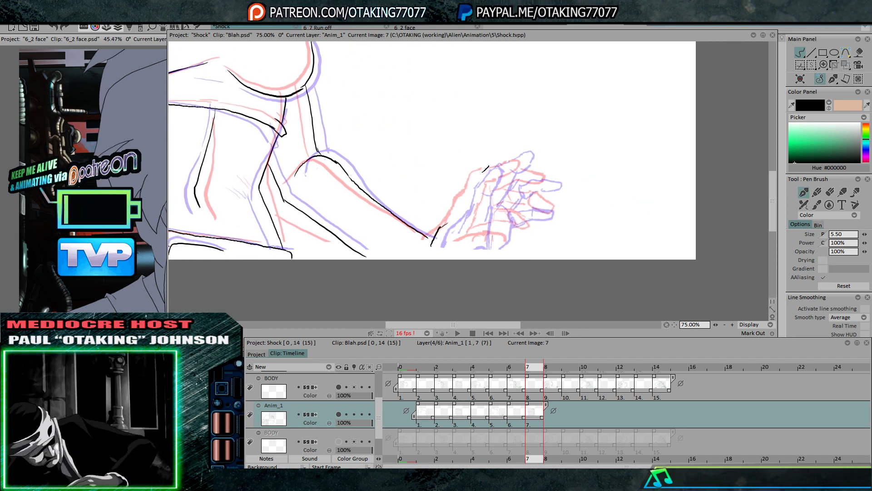
pyautogui.click(339, 387)
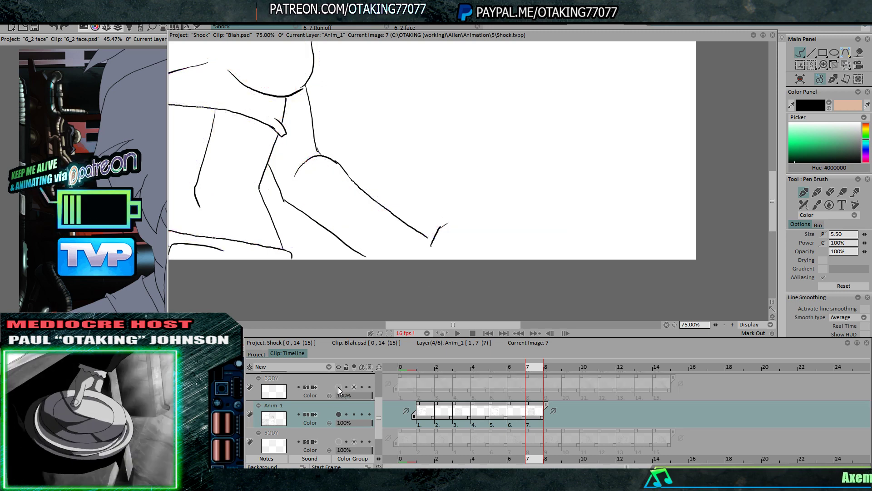
pyautogui.click(339, 386)
# Shift the BODY layer's rough drawing on frame 8 slightly to the left with the Transform tool
pyautogui.click(845, 64)
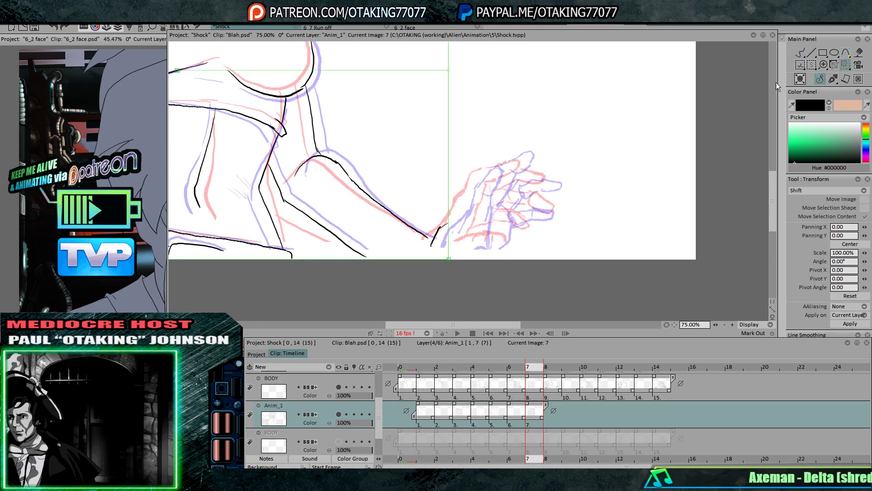
pyautogui.press('Left')
pyautogui.press('Right')
pyautogui.press('Right')
pyautogui.press('Up')
pyautogui.press('Left')
pyautogui.press('Left')
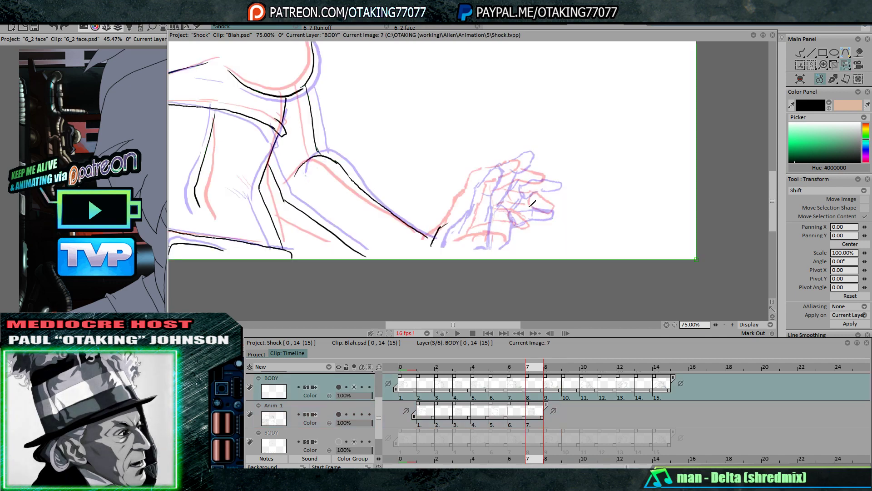
pyautogui.press('Right')
pyautogui.press('Right')
pyautogui.moveTo(536, 209); pyautogui.dragTo(519, 208)
pyautogui.press('Return')
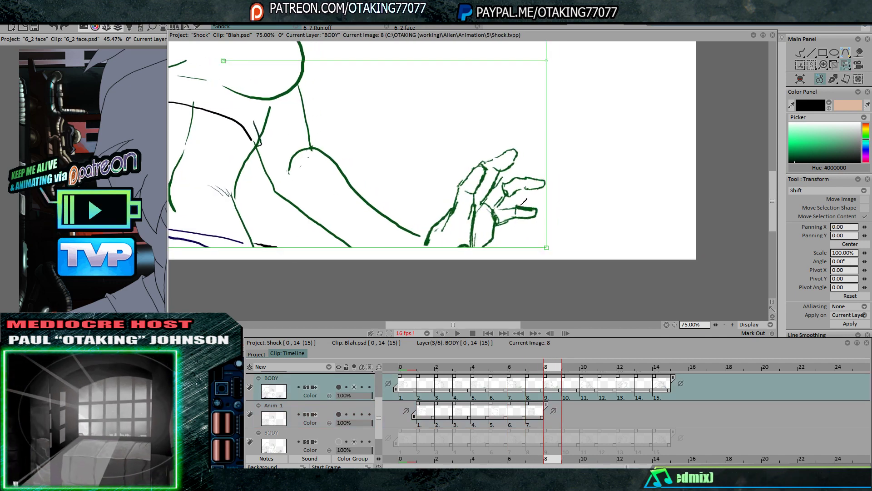
# Compare the BODY roughs on frames 6 and 8, and shift the Anim_1 drawing on frame 7 slightly left between them
pyautogui.press('Left')
pyautogui.press('Left')
pyautogui.press('Right')
pyautogui.press('Right')
pyautogui.press('Left')
pyautogui.press('Left')
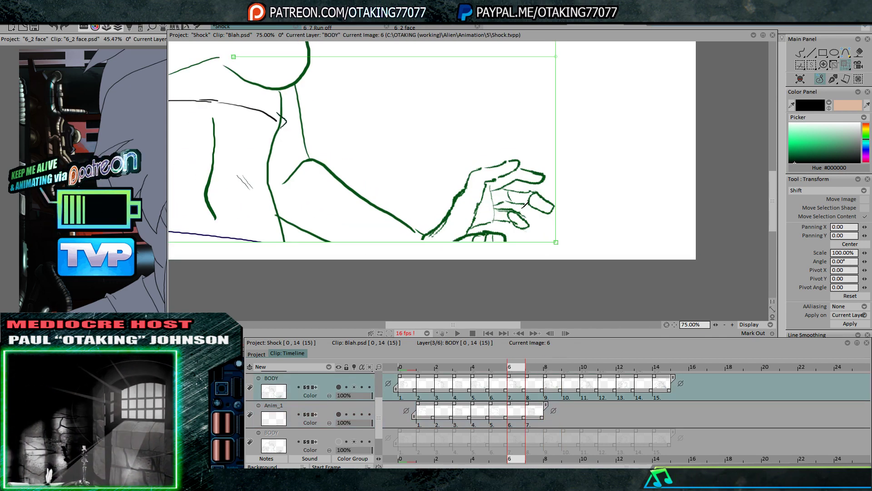
pyautogui.press('Right')
pyautogui.press('Down')
pyautogui.moveTo(437, 196); pyautogui.dragTo(430, 191)
pyautogui.moveTo(277, 177); pyautogui.dragTo(621, 281)
pyautogui.moveTo(538, 138); pyautogui.dragTo(518, 164)
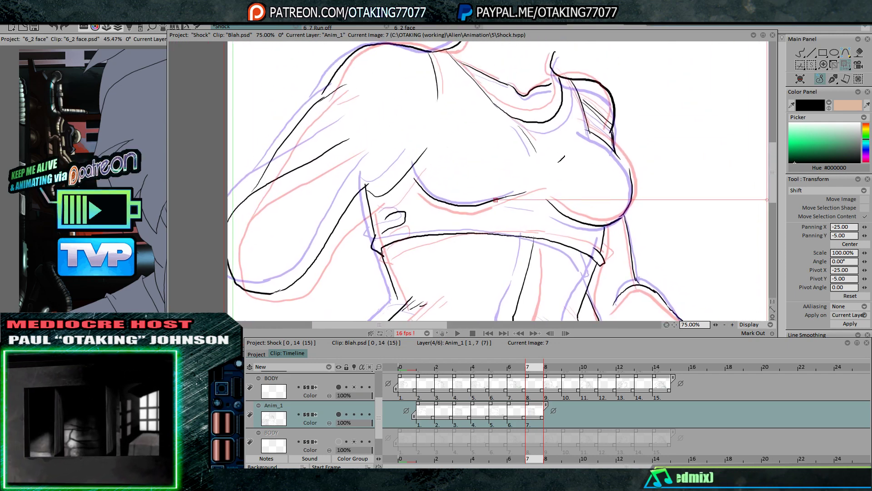
pyautogui.moveTo(586, 179); pyautogui.dragTo(450, 193)
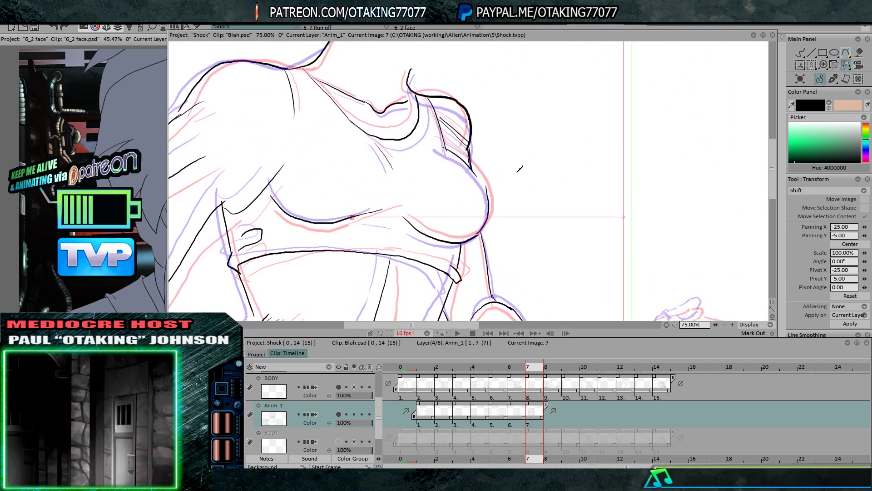
# Draw the far hand's outer edge up from the wrist and the short curved shape at its base, checking against frame 6
pyautogui.click(801, 53)
pyautogui.moveTo(677, 239)
pyautogui.mouseDown()
pyautogui.moveTo(475, 139)
pyautogui.moveTo(455, 112)
pyautogui.mouseUp()
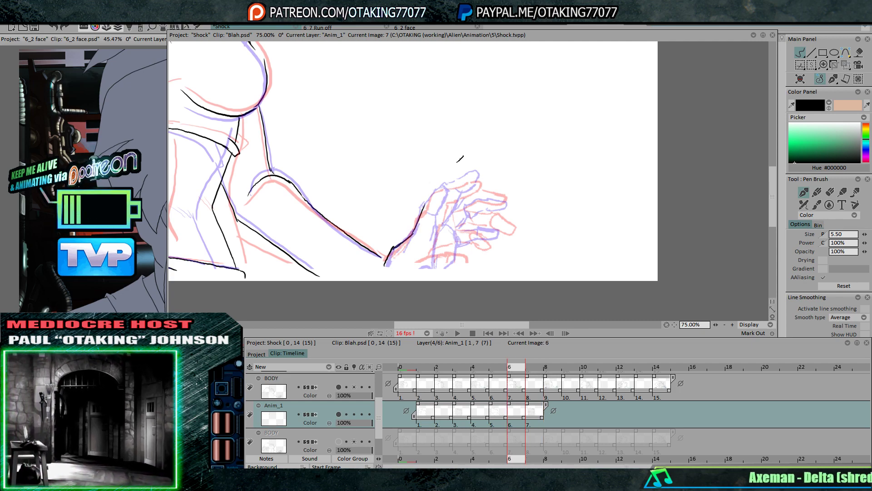
pyautogui.press('Right')
pyautogui.press('Left')
pyautogui.press('Right')
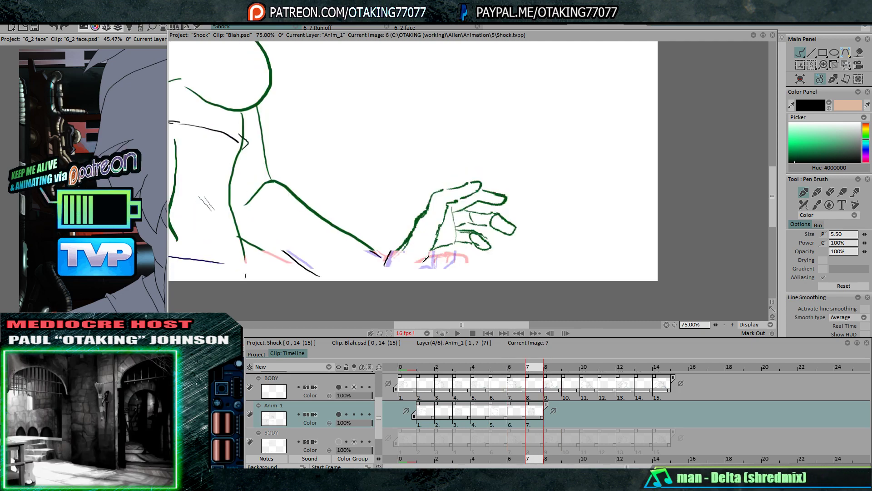
pyautogui.press('Left')
pyautogui.press('Right')
pyautogui.press('Left')
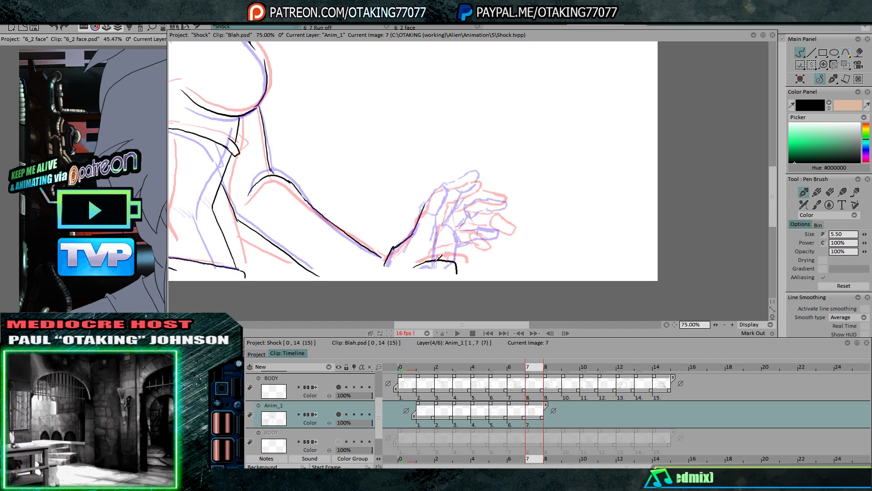
pyautogui.press('Right')
pyautogui.press('Left')
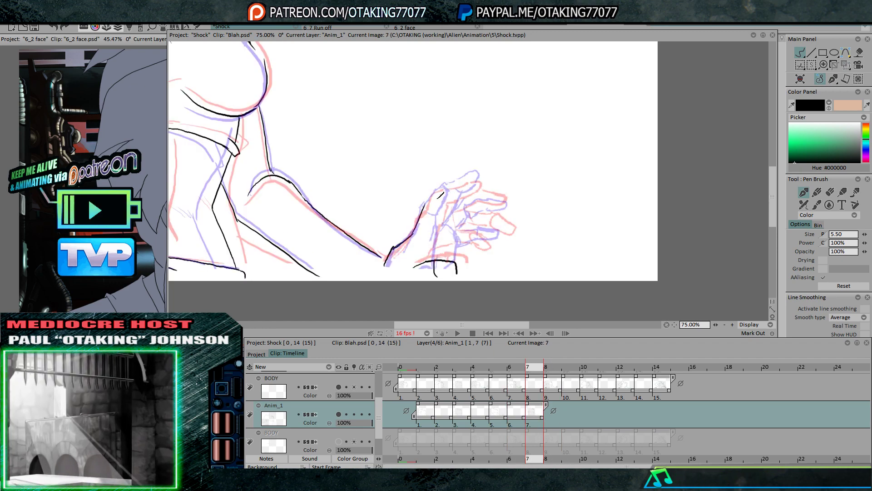
# Outline the uppermost finger of the far hand on frame 7, comparing it with the neighbouring roughs
pyautogui.moveTo(427, 200)
pyautogui.mouseDown()
pyautogui.moveTo(452, 180)
pyautogui.moveTo(451, 190)
pyautogui.moveTo(468, 184)
pyautogui.mouseUp()
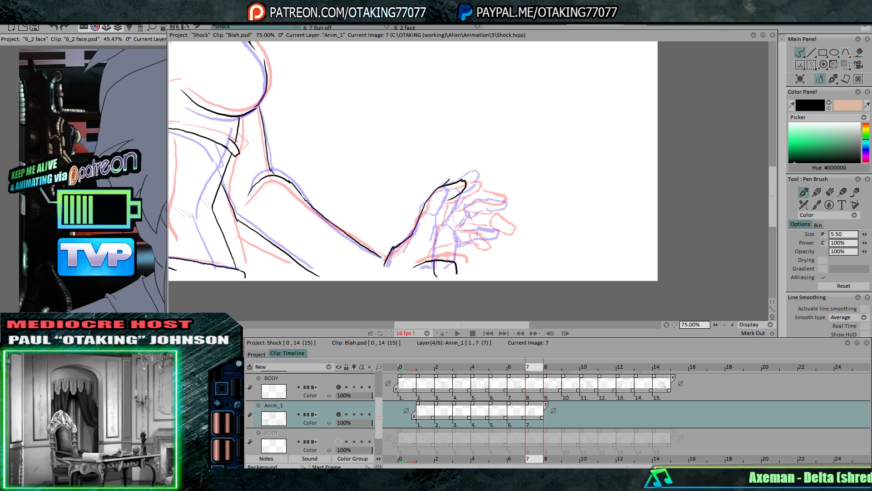
pyautogui.press('Left')
pyautogui.press('Right')
pyautogui.press('Right')
pyautogui.press('Left')
pyautogui.press('Left')
pyautogui.press('Right')
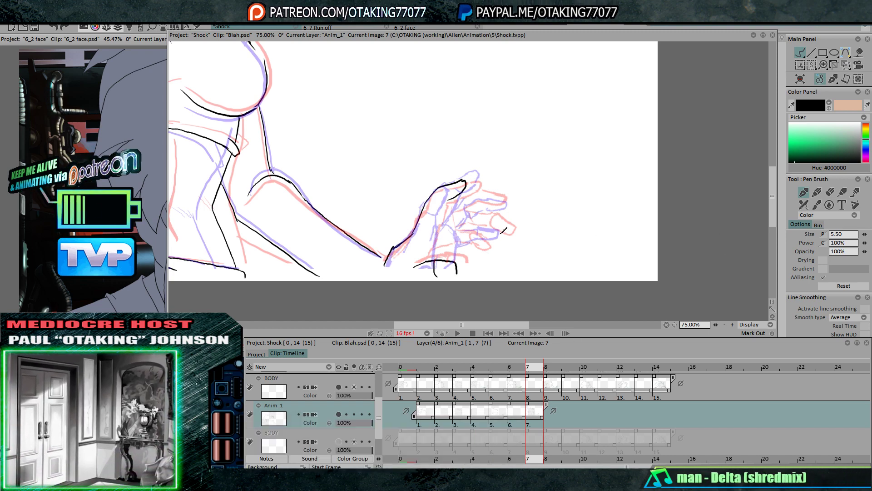
pyautogui.press('Left')
pyautogui.press('Right')
pyautogui.press('Right')
pyautogui.press('Left')
pyautogui.press('Left')
pyautogui.press('Right')
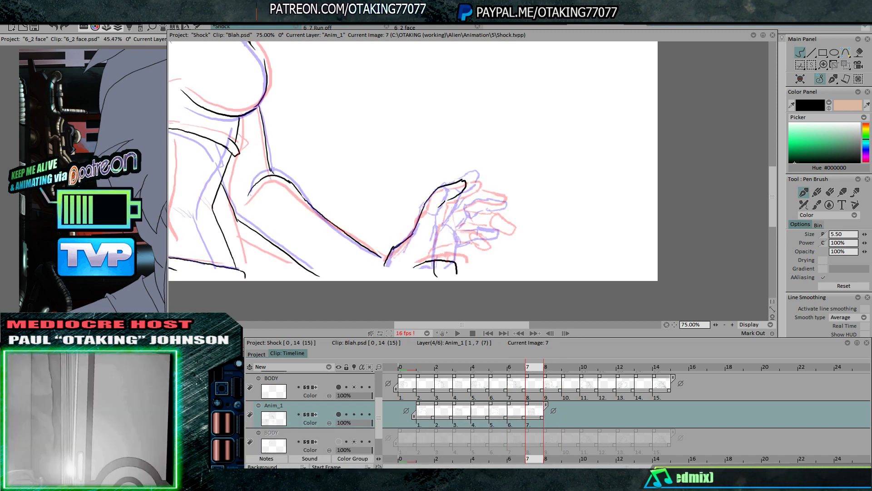
# Draw the palm line from beneath the uppermost finger down to the base of the hand, comparing adjacent frames
pyautogui.moveTo(448, 200); pyautogui.dragTo(441, 212)
pyautogui.moveTo(434, 213); pyautogui.dragTo(443, 213)
pyautogui.press('Right')
pyautogui.press('Left')
pyautogui.press('Left')
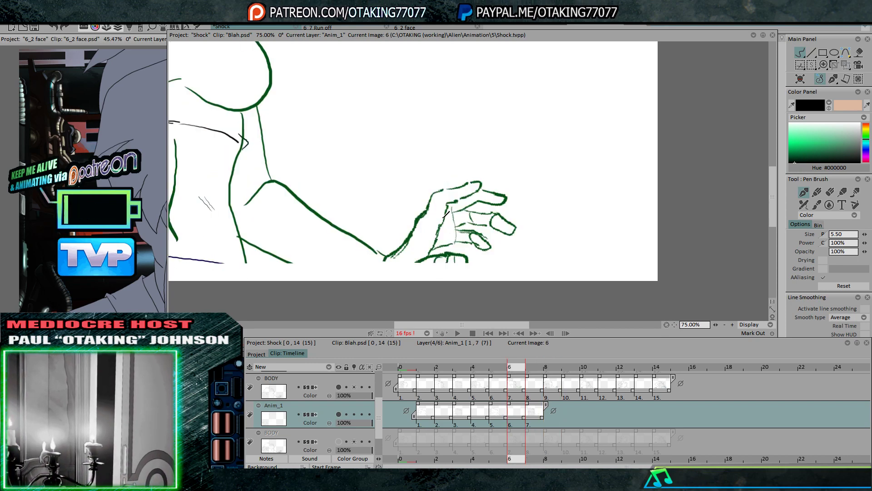
pyautogui.press('Right')
pyautogui.press('Right')
pyautogui.press('Left')
pyautogui.press('Left')
pyautogui.press('Right')
pyautogui.press('Right')
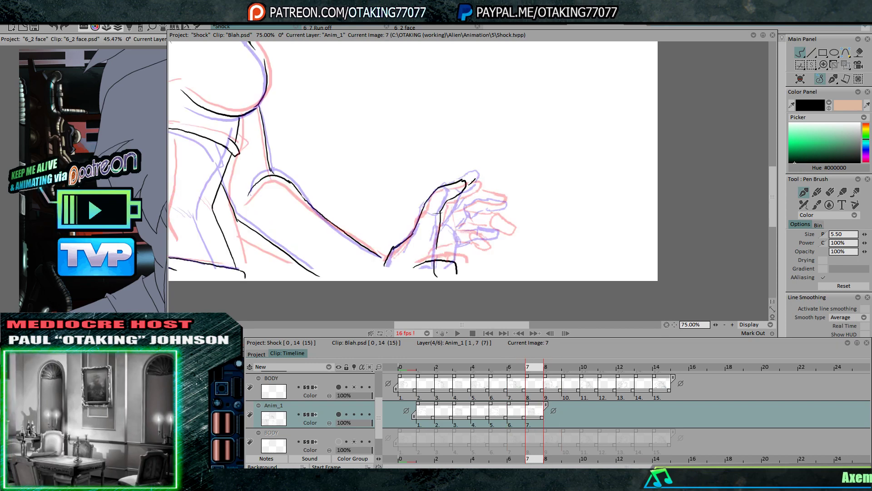
# Outline the tip of the far hand's lower finger on frame 7 between the red and blue roughs
pyautogui.press('Left')
pyautogui.press('Left')
pyautogui.press('Right')
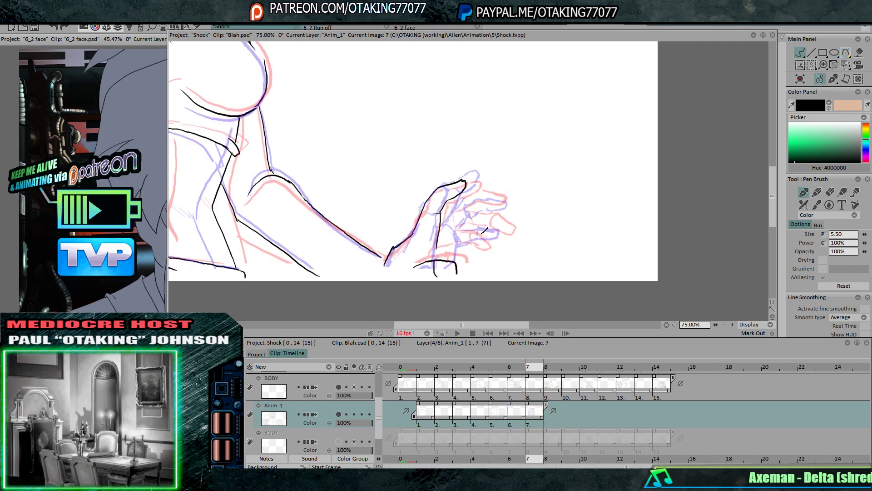
pyautogui.moveTo(497, 238); pyautogui.dragTo(476, 230)
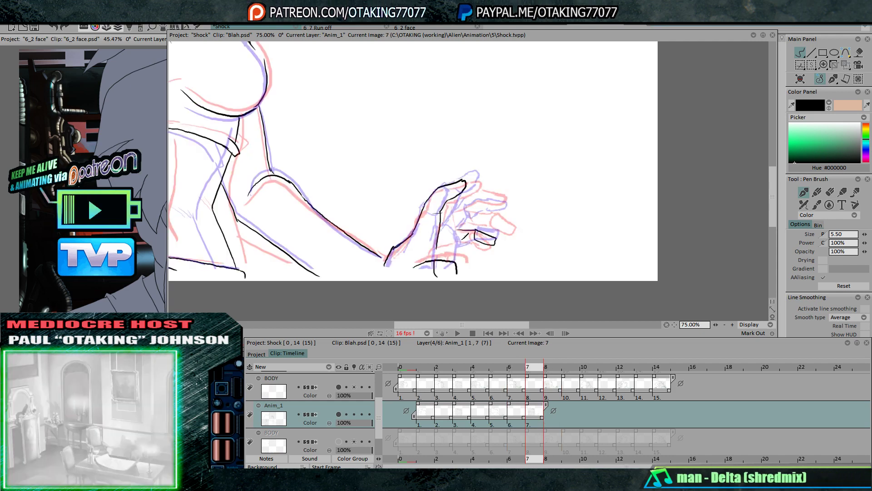
# Switch to File Explorer and look through the files in the Animation project's folder 6
pyautogui.hotkey('alt', 'Tab')
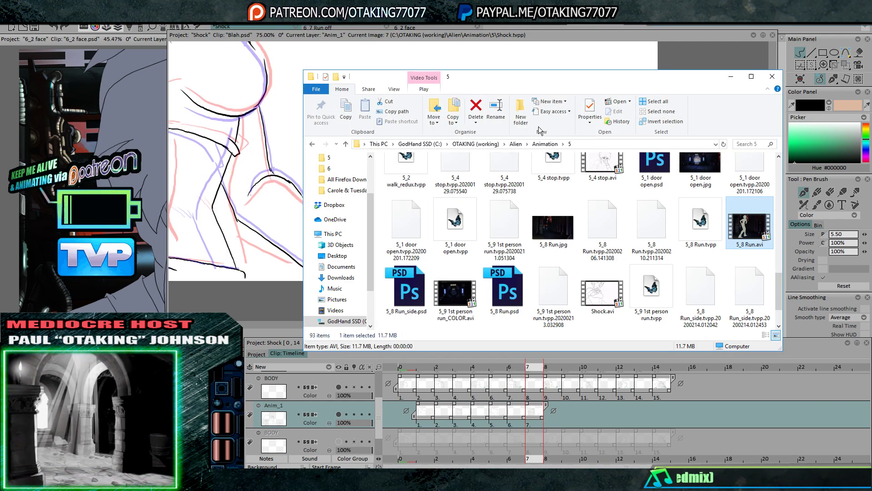
pyautogui.click(547, 147)
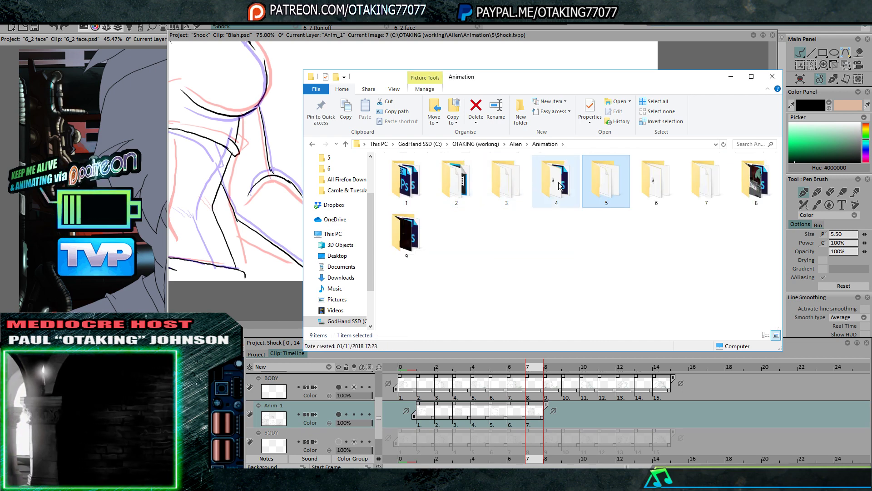
pyautogui.doubleClick(651, 184)
pyautogui.click(553, 164)
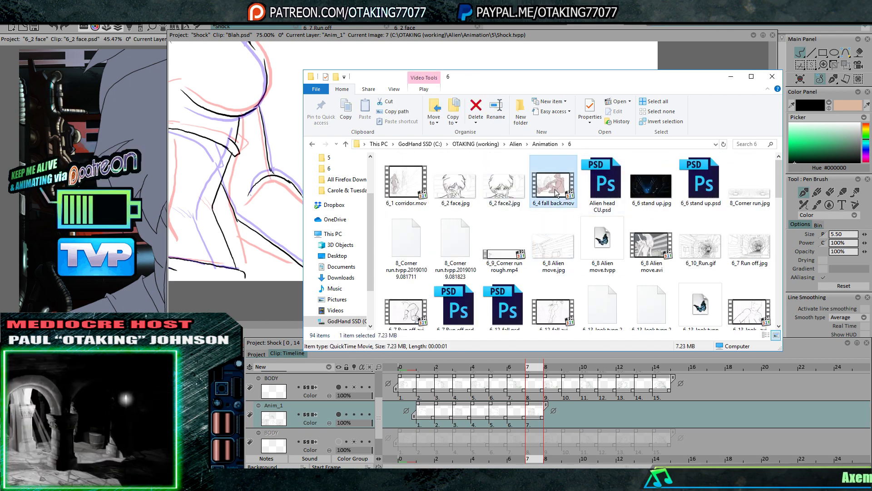
pyautogui.press('Down')
pyautogui.press('Down')
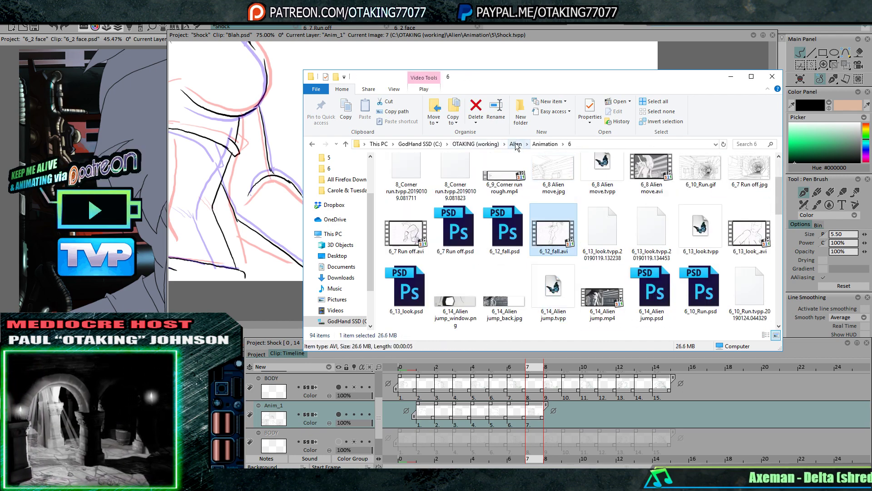
# Look through the files in the Animation project's folder 2
pyautogui.click(516, 144)
pyautogui.doubleClick(504, 188)
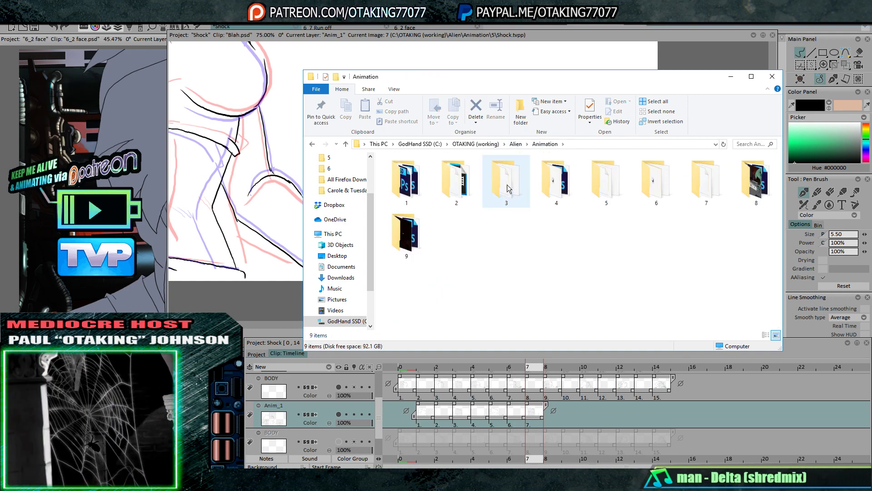
pyautogui.click(435, 190)
pyautogui.doubleClick(455, 187)
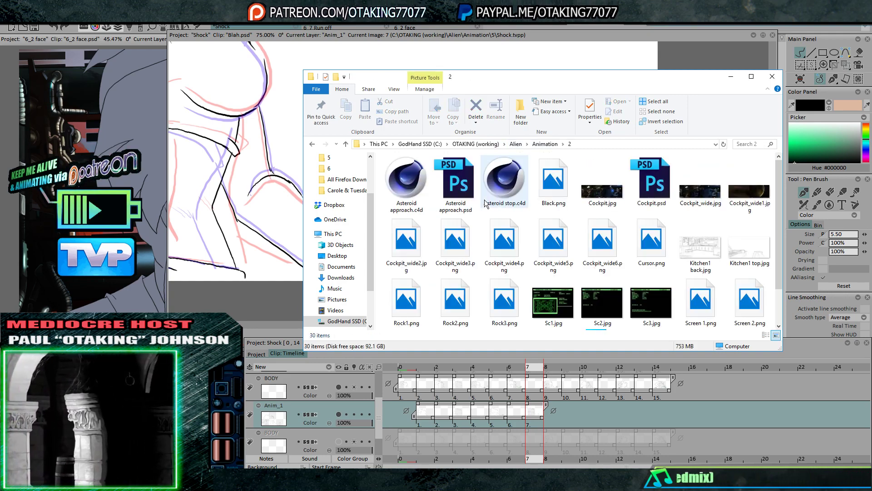
pyautogui.press('pagedown')
pyautogui.press('pagedown')
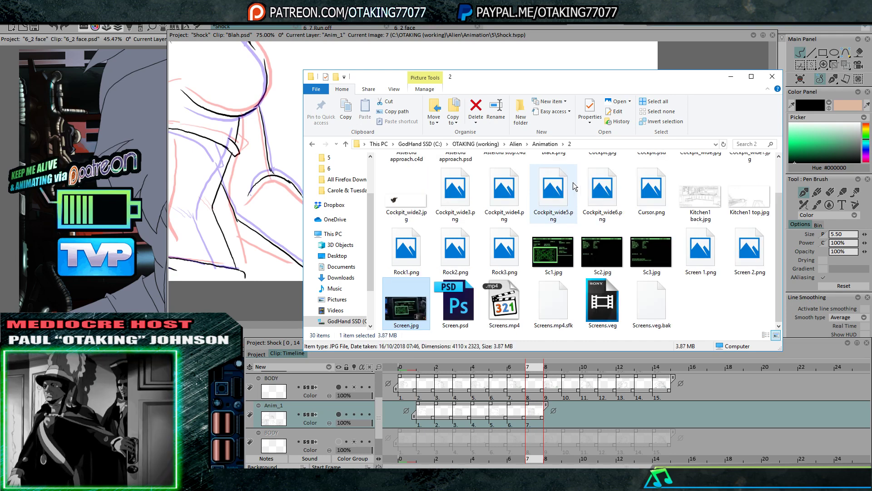
pyautogui.press('pageup')
pyautogui.press('pageup')
# Look briefly through Animation folders 3 and 4, and return to the Animation folder
pyautogui.click(545, 144)
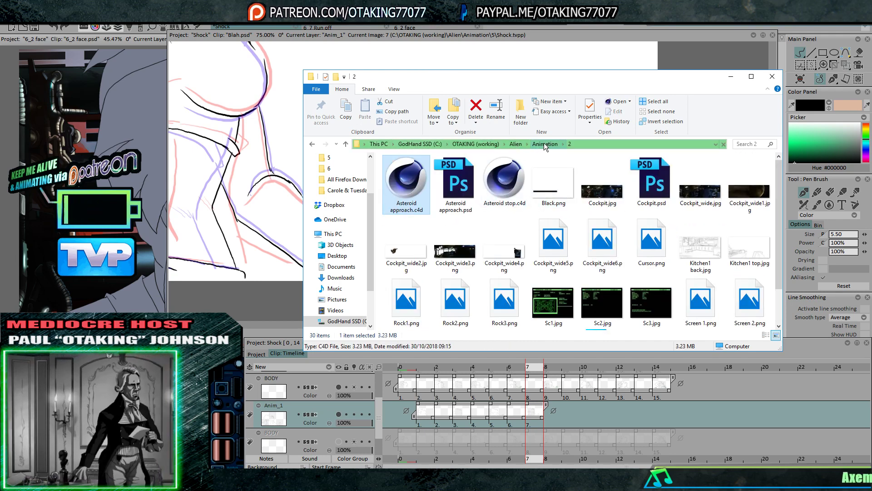
pyautogui.doubleClick(509, 183)
pyautogui.press('Down')
pyautogui.press('Down')
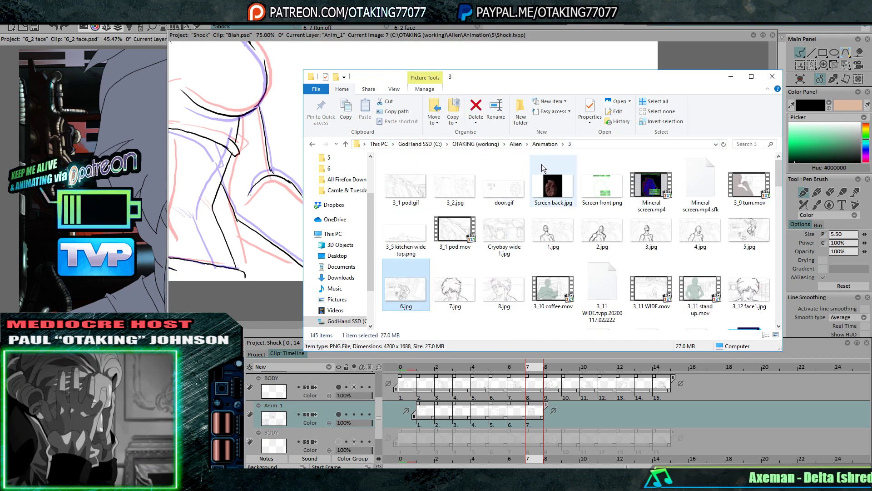
pyautogui.press('Up')
pyautogui.click(549, 143)
pyautogui.doubleClick(554, 182)
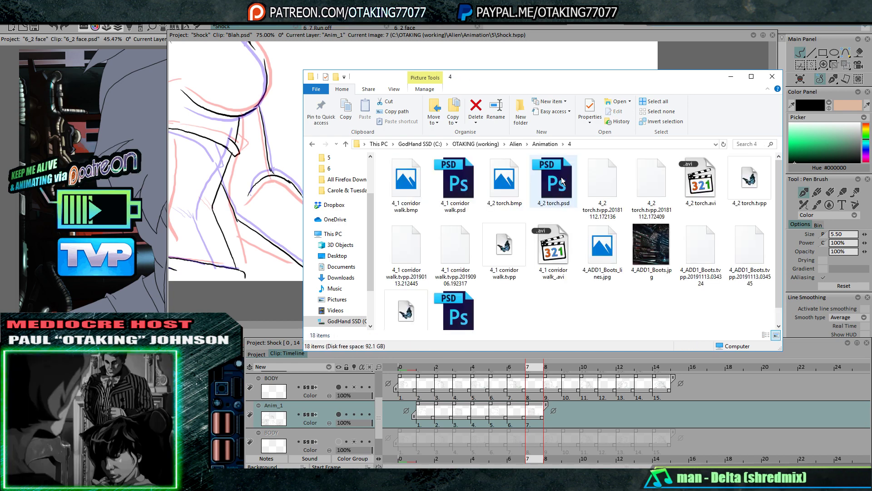
pyautogui.click(516, 144)
pyautogui.doubleClick(514, 190)
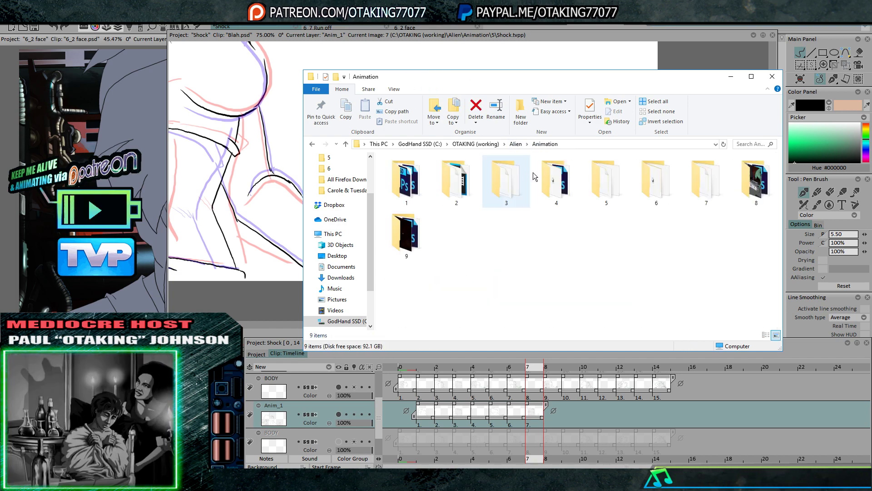
# Look through the files in the Animation project's folder 3
pyautogui.doubleClick(513, 179)
pyautogui.press('Down')
pyautogui.press('Down')
pyautogui.press('Down')
pyautogui.press('Down')
pyautogui.press('Down')
pyautogui.press('Down')
pyautogui.press('Down')
pyautogui.press('Down')
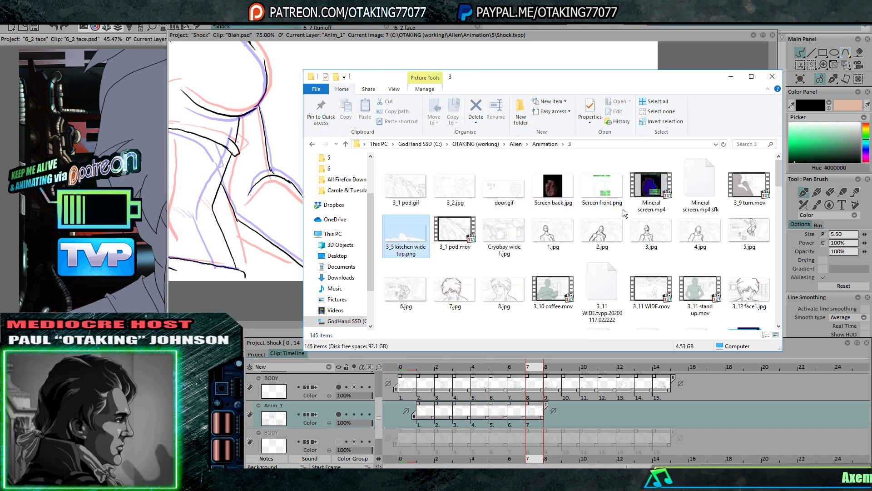
pyautogui.press('Down')
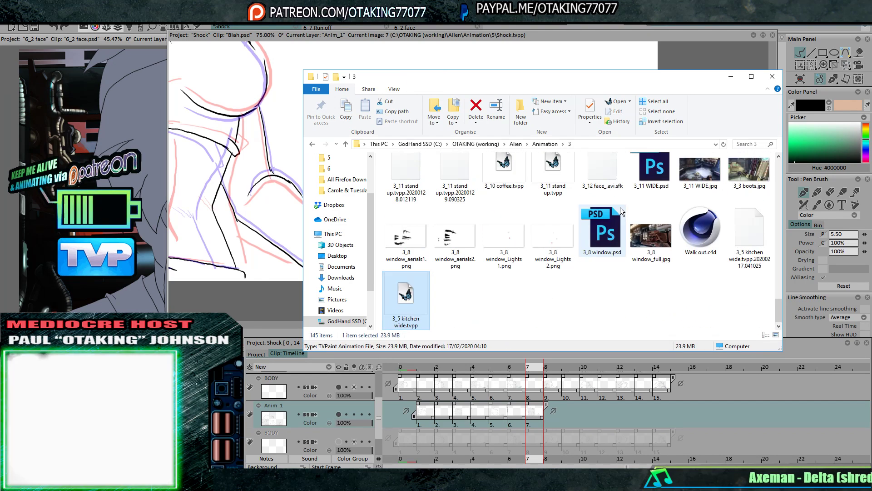
pyautogui.press('Up')
pyautogui.press('Up')
pyautogui.press('Up')
pyautogui.press('Up')
pyautogui.press('Up')
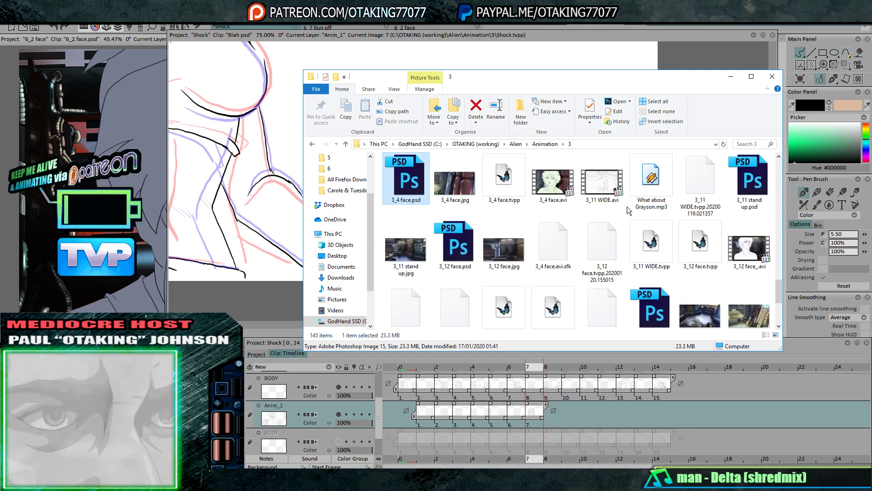
pyautogui.press('Up')
pyautogui.press('Up')
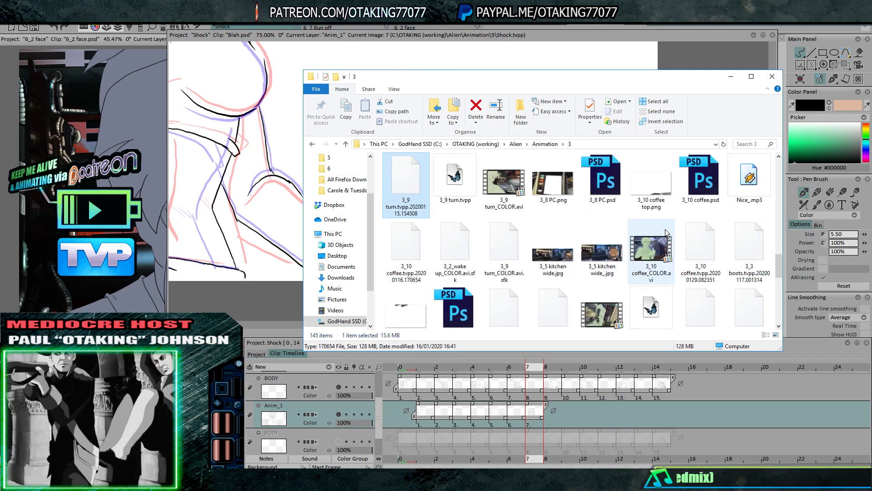
pyautogui.scroll(1, 678, 238)
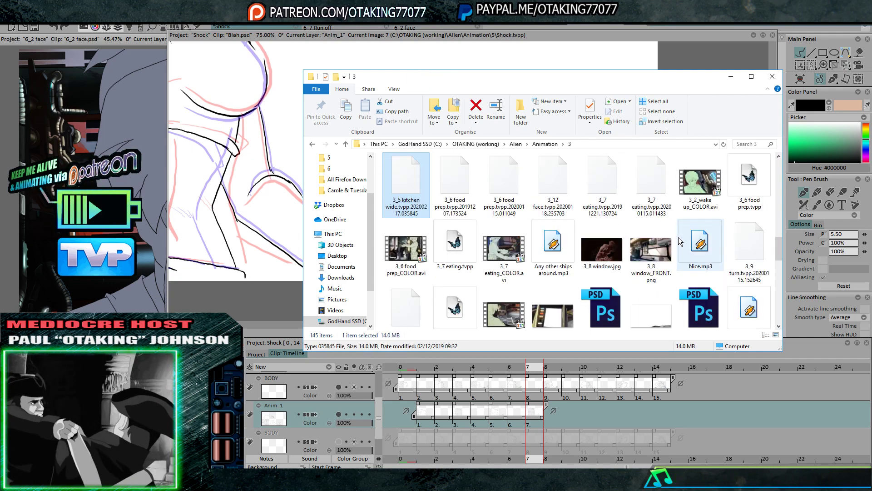
# Play the video 3_6 food prep_COLOR.avi, close the player and return to the Shock drawing in TVPaint
pyautogui.doubleClick(409, 254)
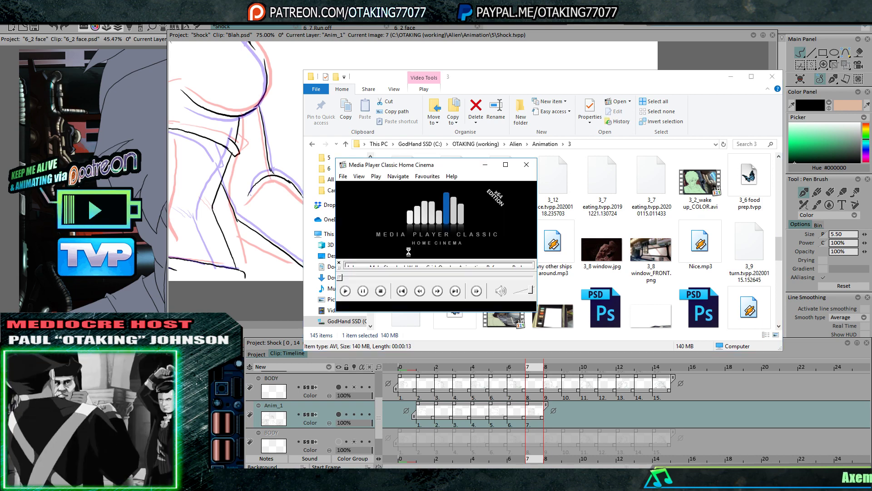
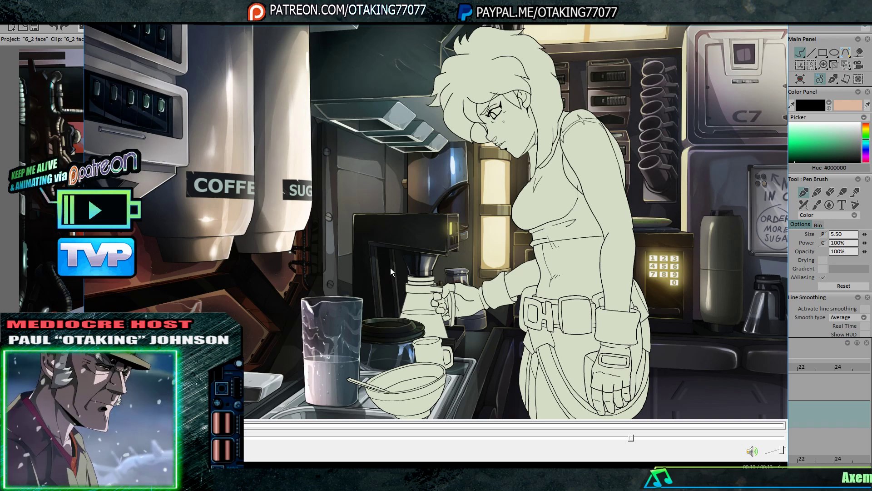
pyautogui.click(778, 19)
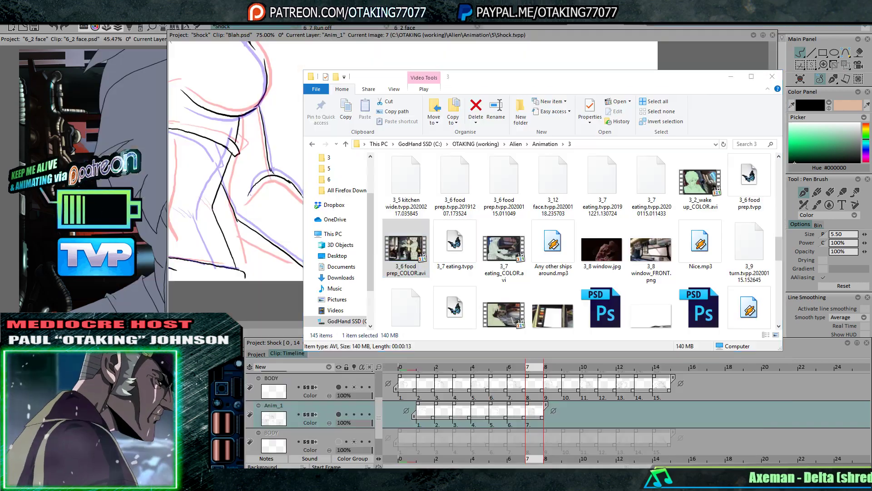
pyautogui.click(714, 68)
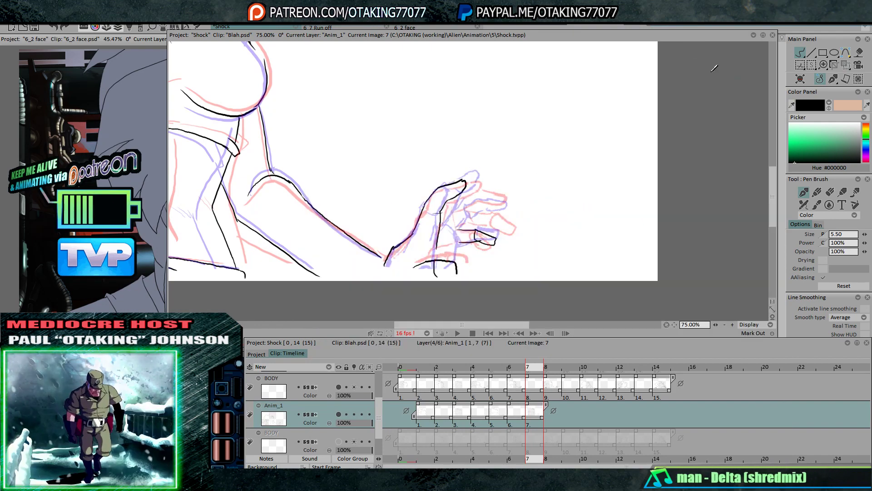
# Outline the far hand's finger above the lowest one on frame 7, checking it against the roughs of frames 6 and 8
pyautogui.press('Left')
pyautogui.press('Right')
pyautogui.press('Right')
pyautogui.press('Left')
pyautogui.press('Left')
pyautogui.press('Right')
pyautogui.press('Right')
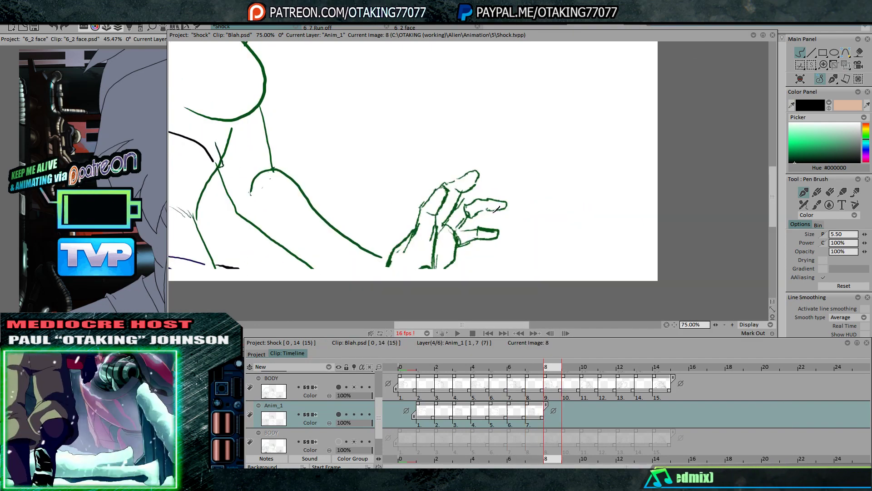
pyautogui.press('Left')
pyautogui.moveTo(490, 208)
pyautogui.mouseDown()
pyautogui.moveTo(509, 212)
pyautogui.moveTo(483, 205)
pyautogui.mouseUp()
pyautogui.press('Right')
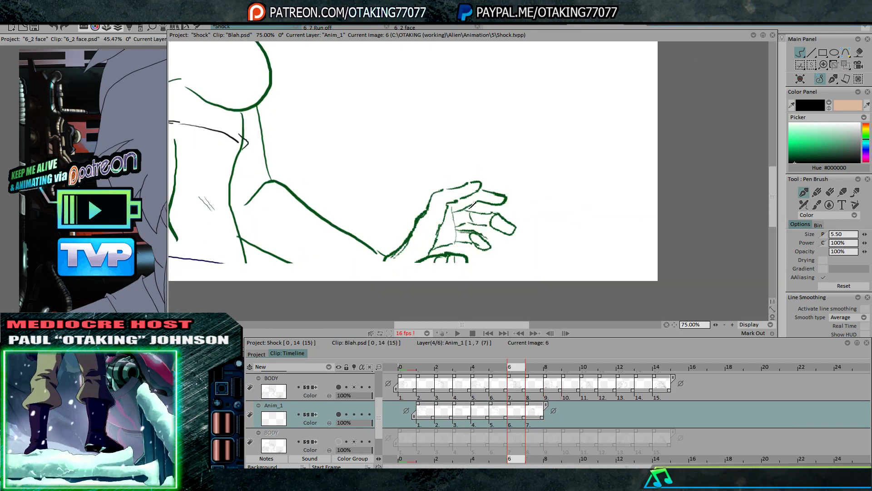
pyautogui.press('Left')
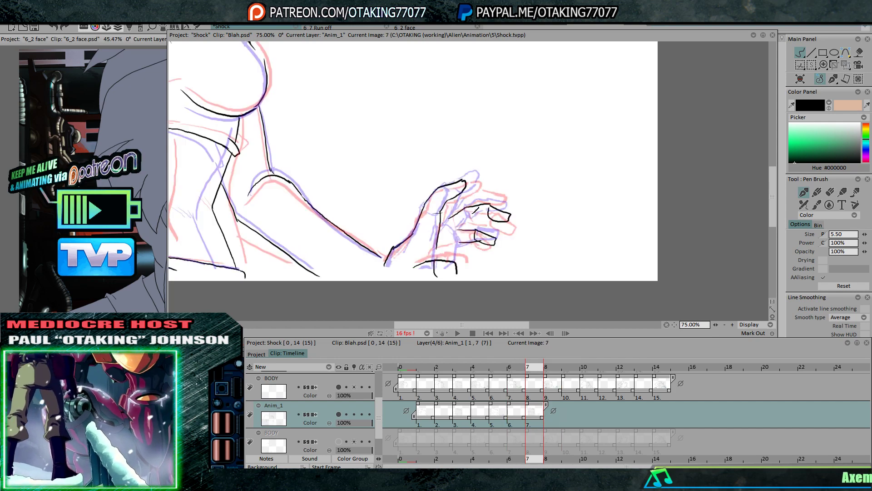
# Draw the palm line and the bases of the two lower fingers on frame 7's far hand, comparing with frames 6 and 8
pyautogui.press('Right')
pyautogui.press('Left')
pyautogui.press('Left')
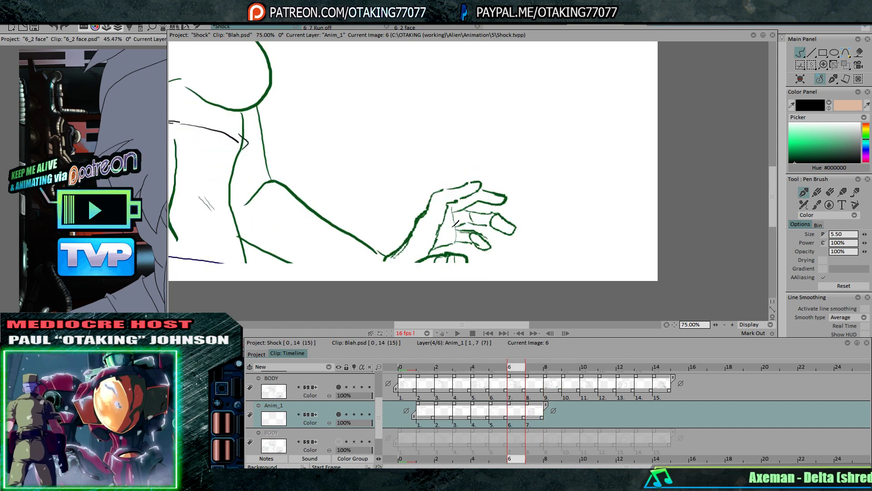
pyautogui.press('Right')
pyautogui.press('Right')
pyautogui.press('Left')
pyautogui.press('Left')
pyautogui.press('Right')
pyautogui.press('Right')
pyautogui.press('Left')
pyautogui.press('Left')
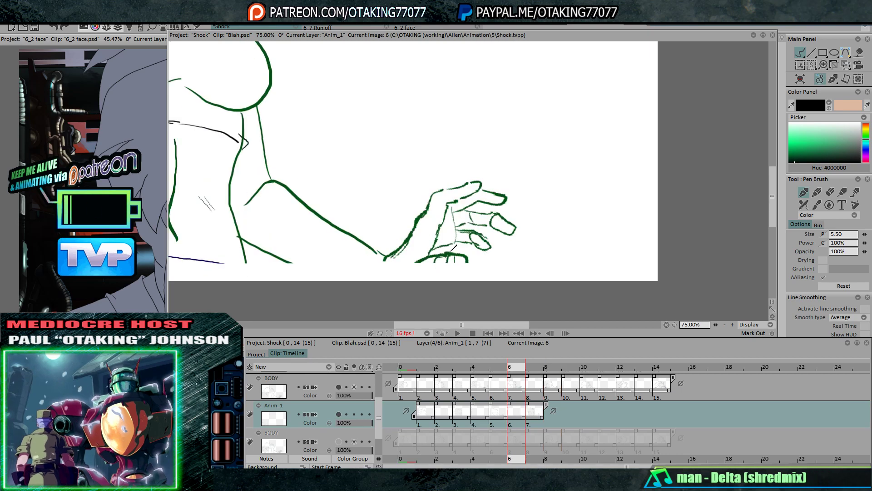
pyautogui.press('Right')
pyautogui.press('Left')
pyautogui.press('Right')
pyautogui.press('Right')
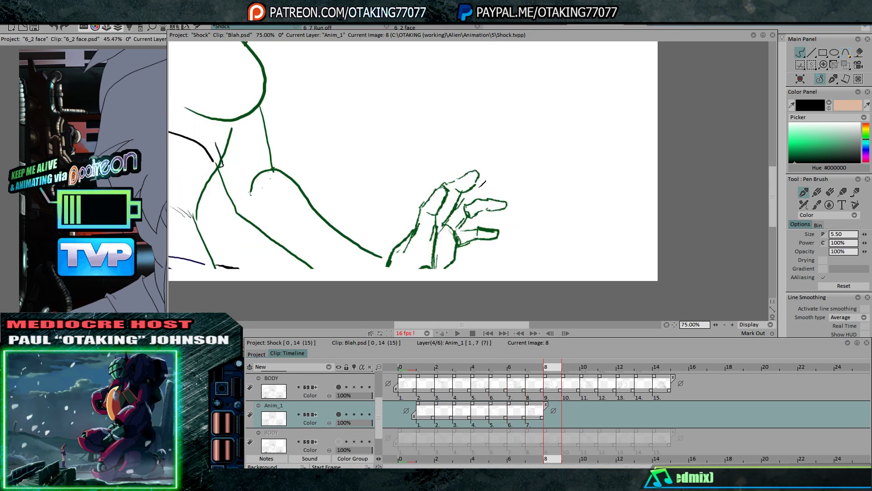
# Outline the tip of the upper finger beside the index finger on frame 7's far hand, between the neighbouring roughs
pyautogui.press('Left')
pyautogui.press('Left')
pyautogui.press('Right')
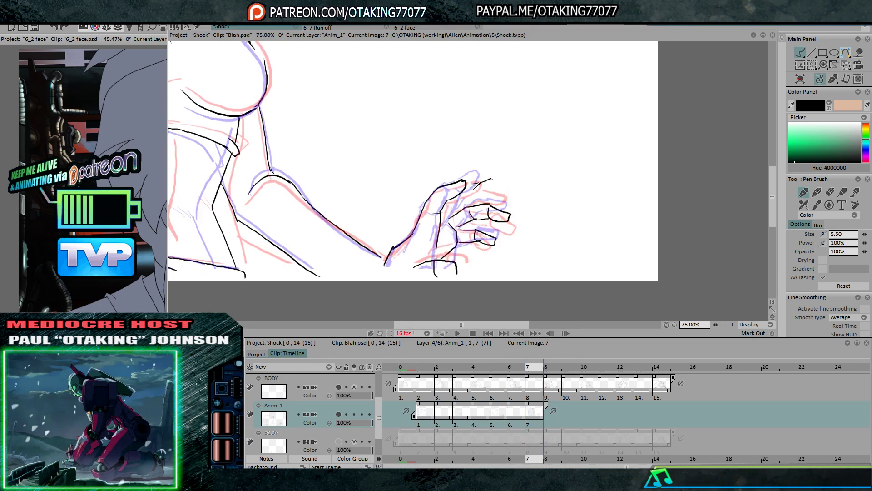
pyautogui.moveTo(476, 193); pyautogui.dragTo(497, 185)
pyautogui.press('Right')
pyautogui.press('Left')
pyautogui.press('Left')
pyautogui.press('Right')
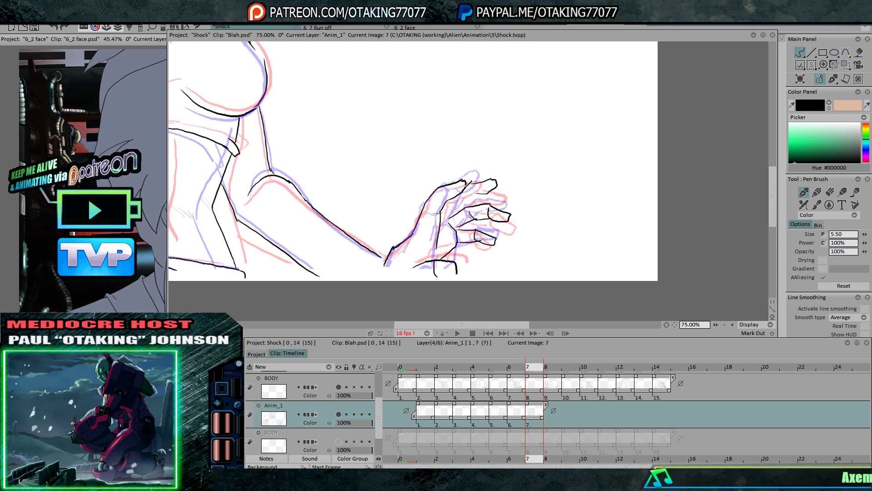
pyautogui.press('Right')
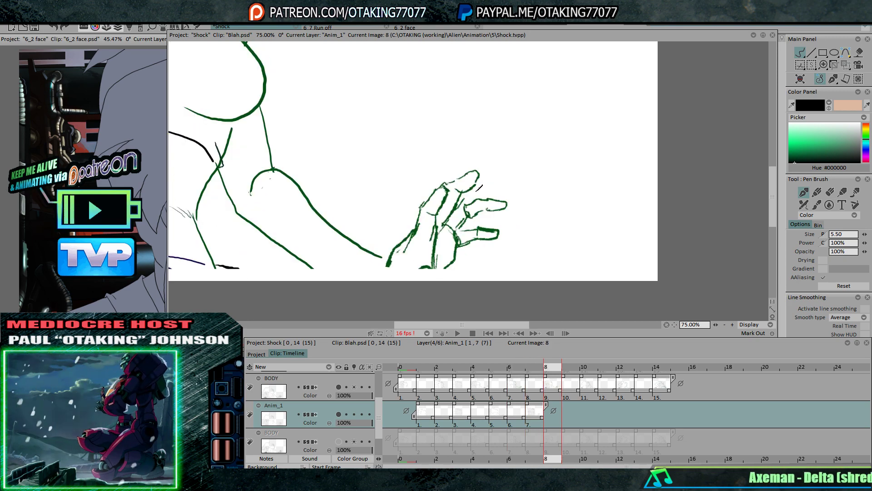
pyautogui.press('Left')
pyautogui.press('Left')
pyautogui.press('Right')
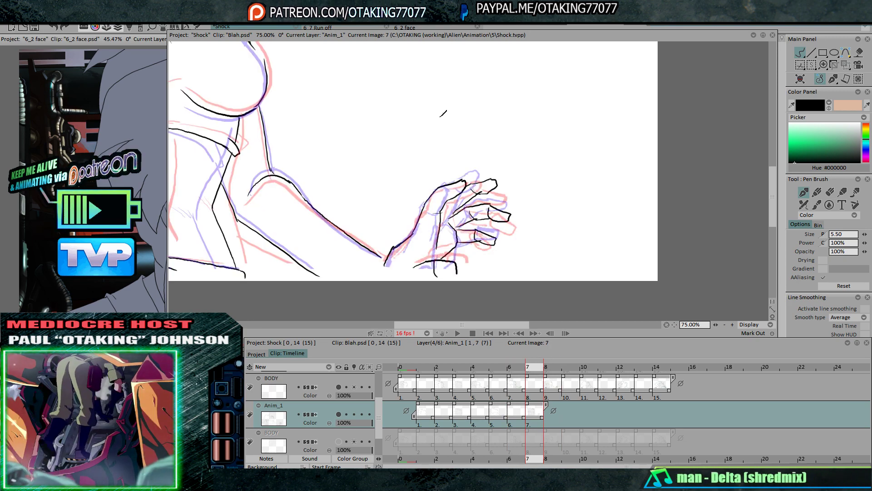
# Show the original BODY layer instead of the shifted copy, and shift frame 7's Anim_1 drawing by 32 in X and 41 in Y
pyautogui.click(149, 21)
pyautogui.click(179, 55)
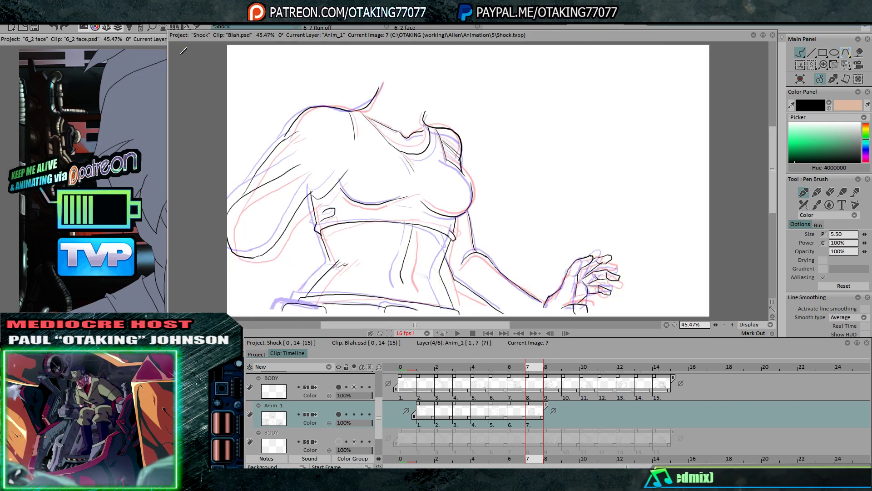
pyautogui.click(338, 387)
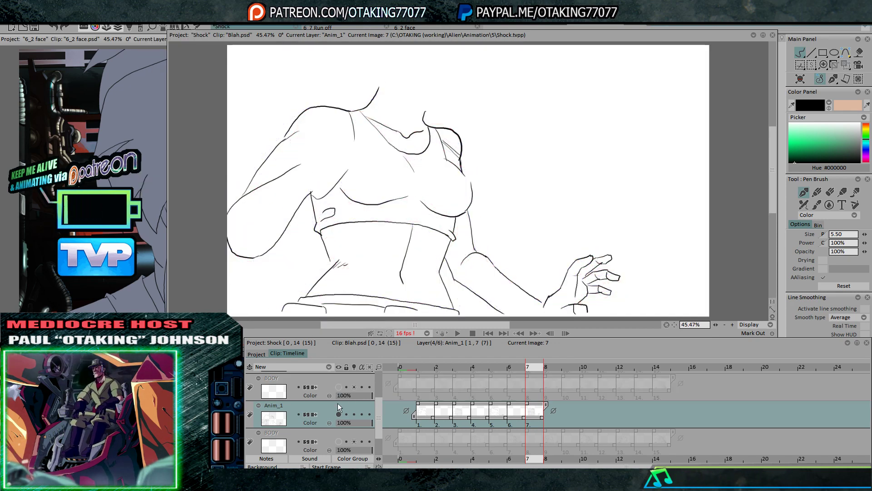
pyautogui.click(339, 441)
pyautogui.click(845, 64)
pyautogui.moveTo(534, 147); pyautogui.dragTo(540, 155)
pyautogui.press('Left')
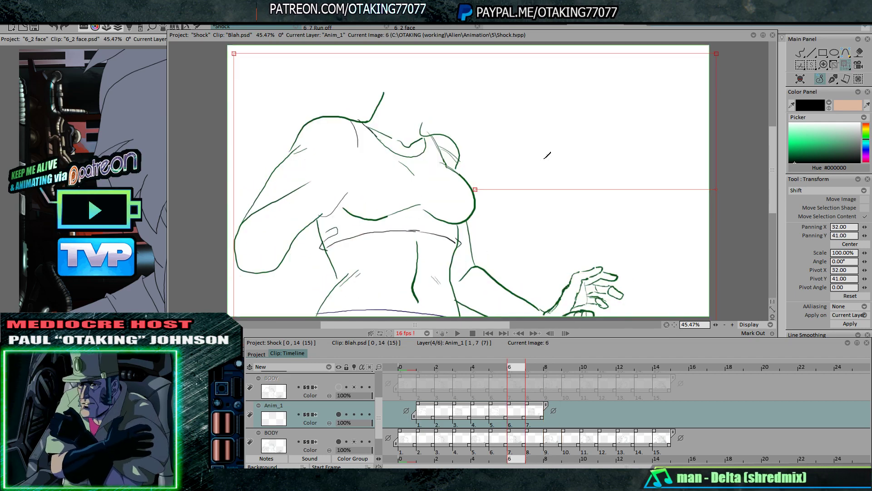
pyautogui.press('Right')
# Extend the Anim_1 layer through frame 9 and compare the empty frame 9 with the BODY roughs beside it
pyautogui.moveTo(547, 406); pyautogui.dragTo(591, 408)
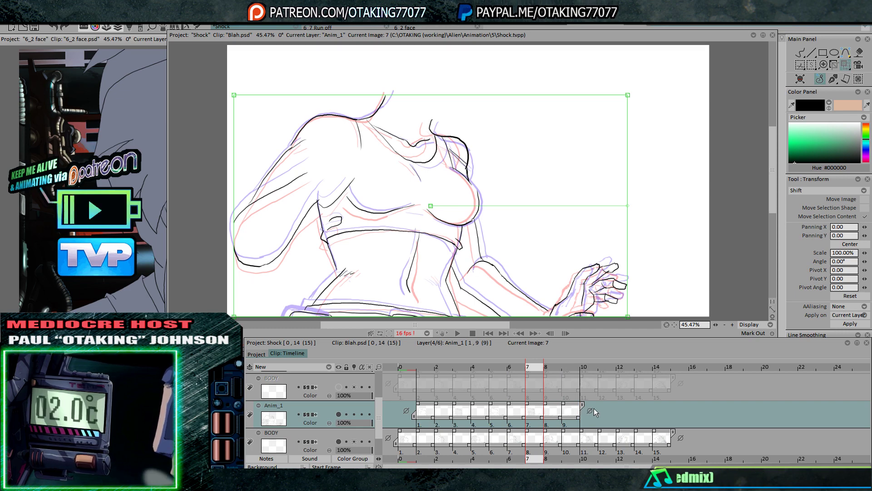
pyautogui.click(568, 409)
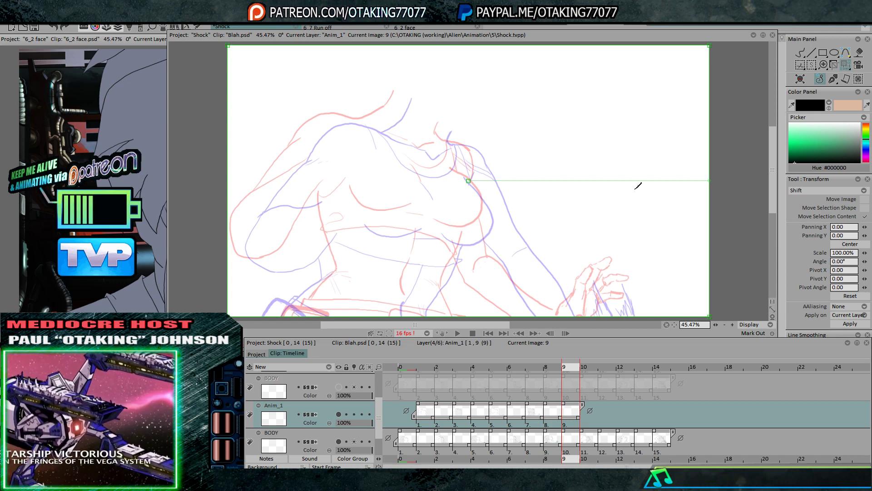
pyautogui.click(804, 53)
pyautogui.press('Left')
pyautogui.press('Right')
pyautogui.press('Right')
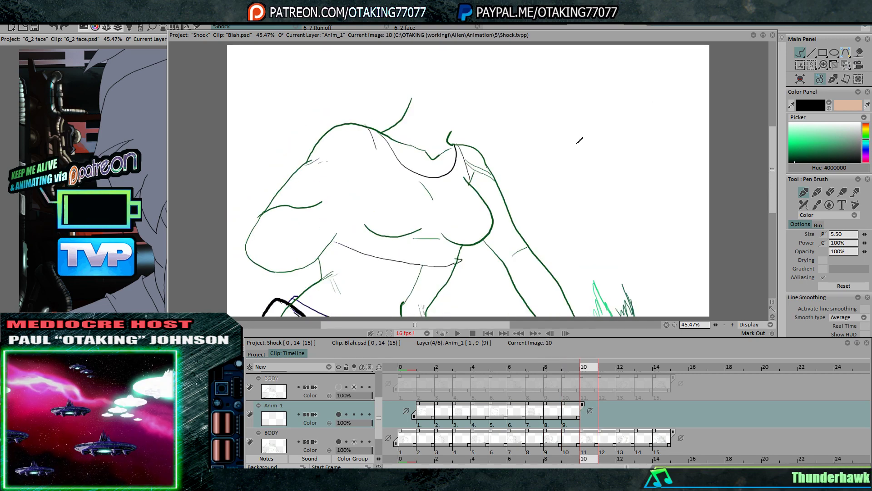
pyautogui.press('Left')
pyautogui.press('Right')
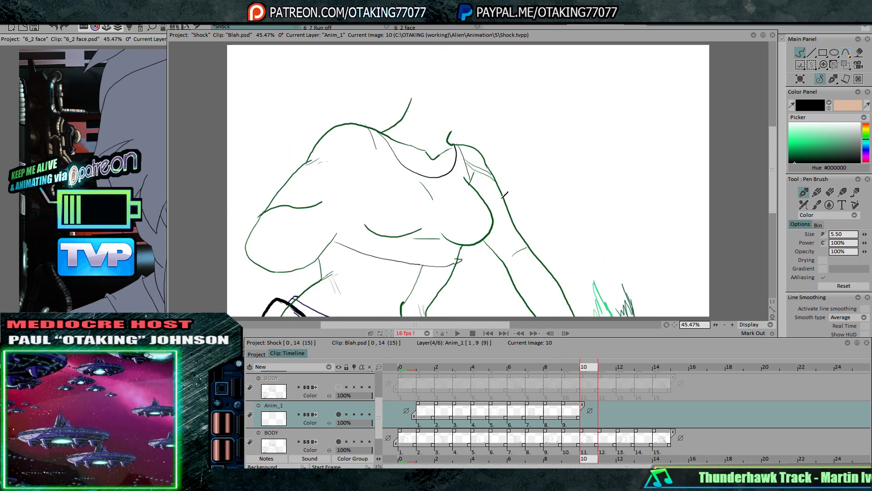
pyautogui.press('Left')
# Show the BODY copy above Anim_1 instead of the original, and shift its frame 10 rough up and to the right
pyautogui.click(338, 441)
pyautogui.click(339, 387)
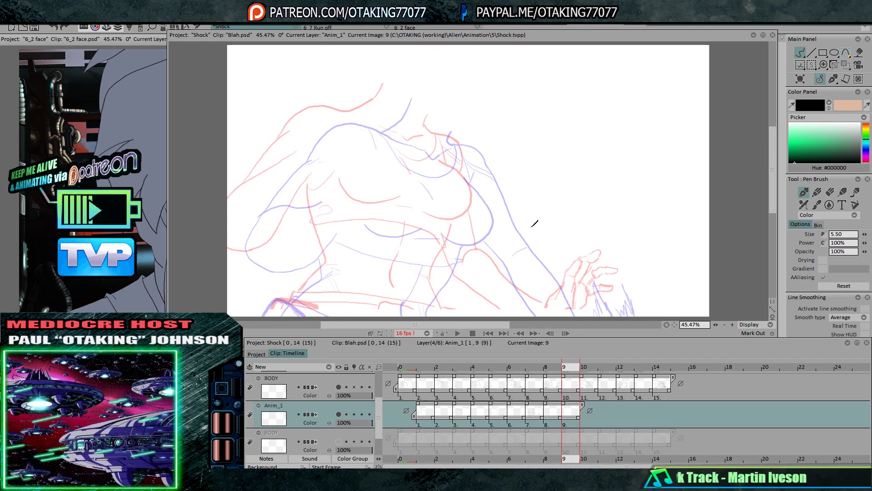
pyautogui.click(845, 64)
pyautogui.press('Left')
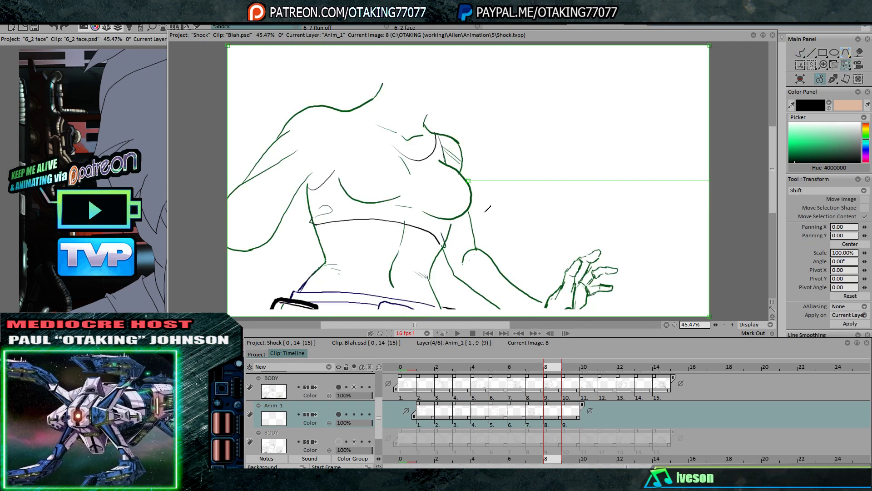
pyautogui.press('Up')
pyautogui.press('Right')
pyautogui.press('Right')
pyautogui.press('Return')
pyautogui.moveTo(512, 239)
pyautogui.mouseDown()
pyautogui.moveTo(524, 216)
pyautogui.moveTo(544, 222)
pyautogui.mouseUp()
# Shift the BODY copy's frame 8 rough to the right and raise the frame 10 rough further so both torsos overlap around frame 9
pyautogui.press('Left')
pyautogui.press('Left')
pyautogui.press('Return')
pyautogui.press('Right')
pyautogui.press('Left')
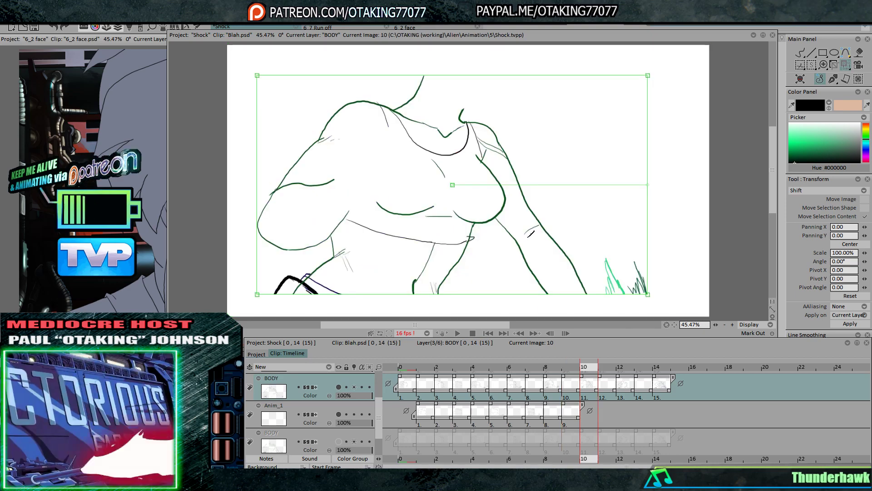
pyautogui.press('Right')
pyautogui.press('Right')
pyautogui.press('Left')
pyautogui.press('Left')
pyautogui.press('Right')
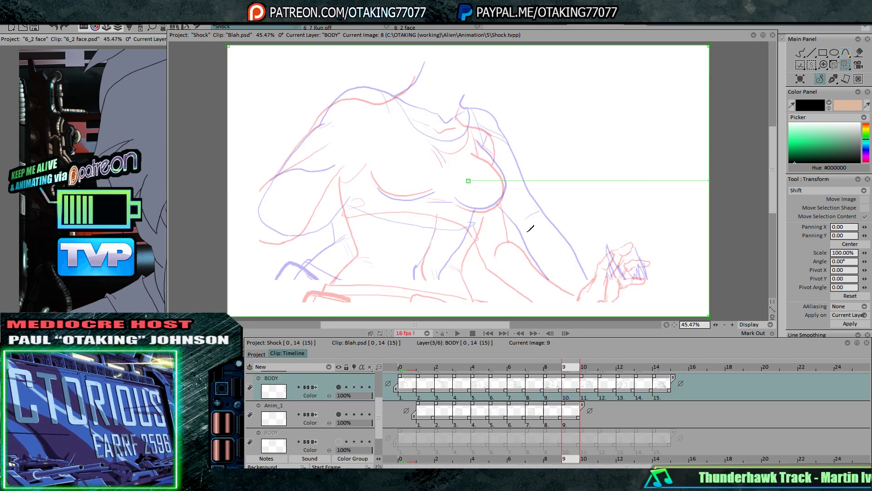
pyautogui.press('Right')
pyautogui.press('Left')
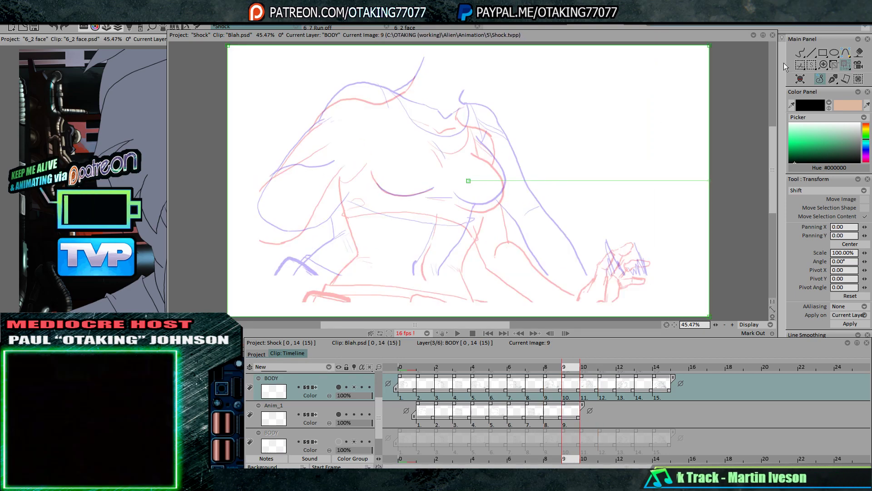
# Draw the neck and both shoulder lines of frame 9 on Anim_1 between the red and blue roughs
pyautogui.click(801, 53)
pyautogui.press('Down')
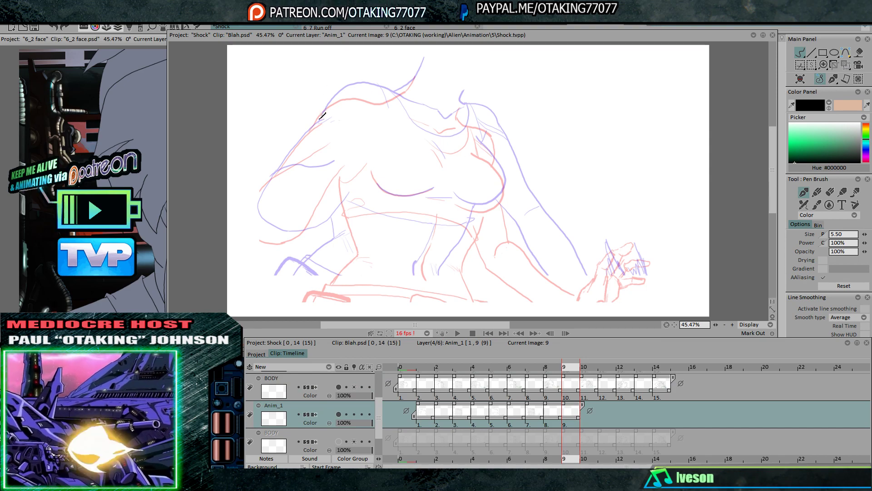
pyautogui.moveTo(319, 119); pyautogui.dragTo(354, 84)
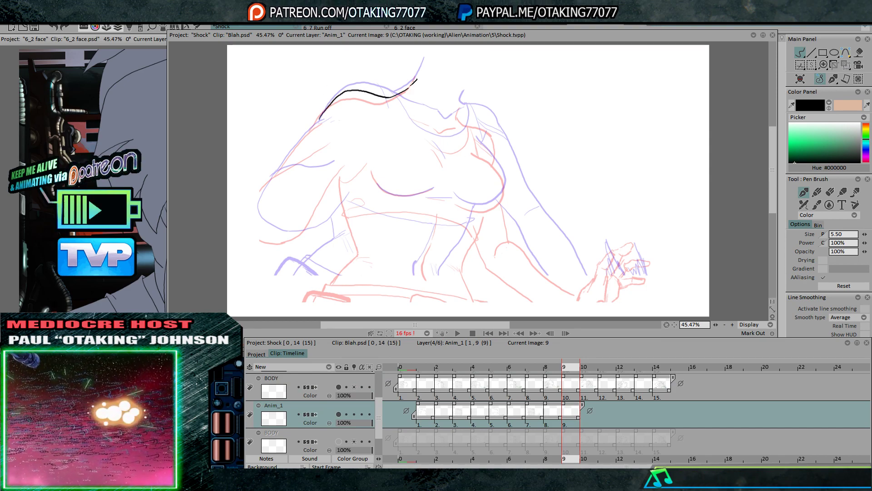
pyautogui.moveTo(461, 95); pyautogui.dragTo(501, 140)
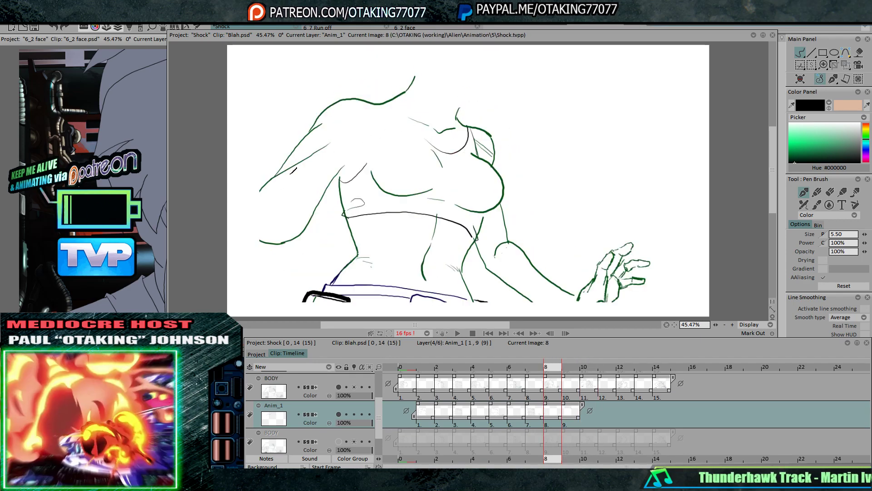
# Draw frame 9's near arm with its elbow curve and inner fold, checking it against frames 8 and 10
pyautogui.moveTo(256, 199); pyautogui.dragTo(340, 147)
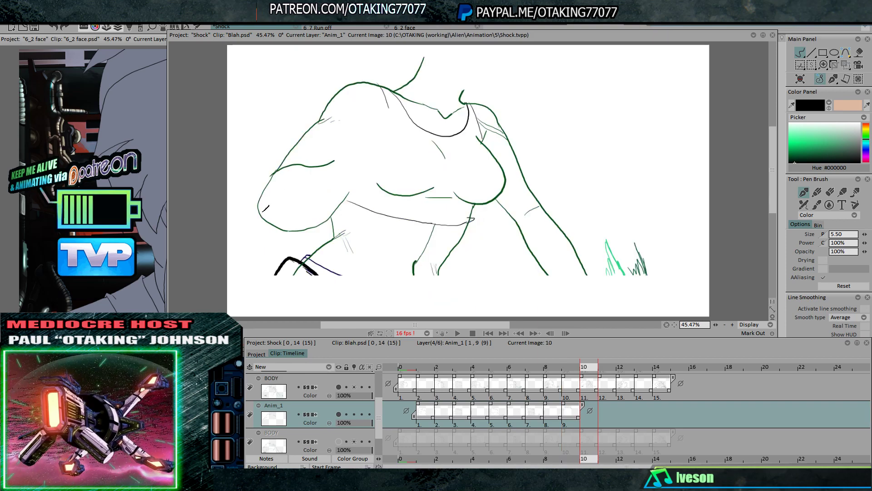
pyautogui.moveTo(255, 210)
pyautogui.mouseDown()
pyautogui.moveTo(259, 201)
pyautogui.moveTo(256, 214)
pyautogui.mouseUp()
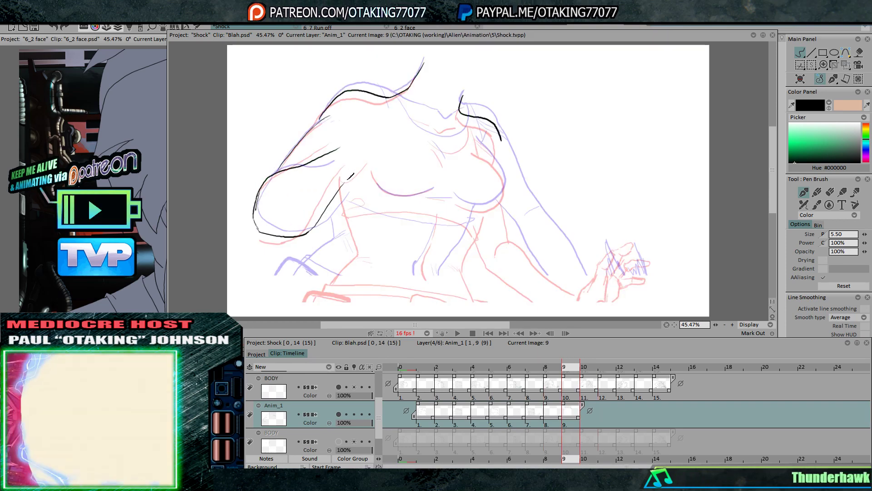
pyautogui.press('Left')
pyautogui.press('Right')
pyautogui.press('Left')
pyautogui.press('Right')
pyautogui.press('Right')
pyautogui.press('Left')
pyautogui.press('Left')
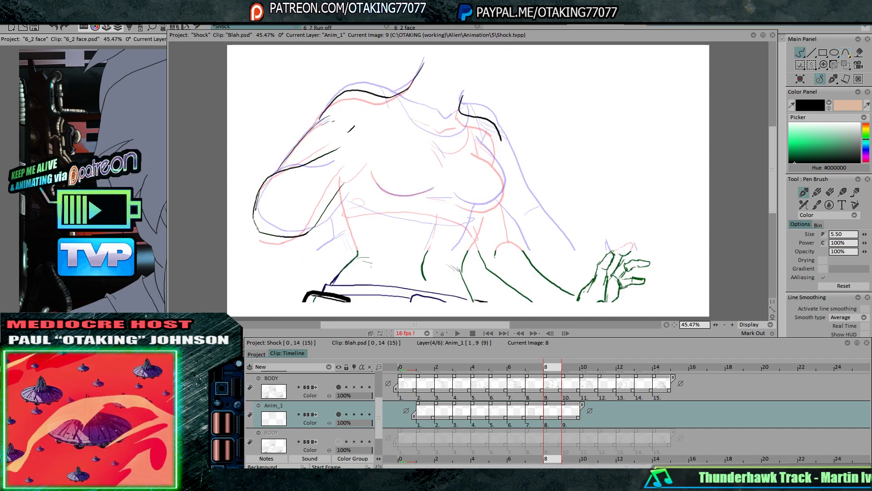
pyautogui.press('Right')
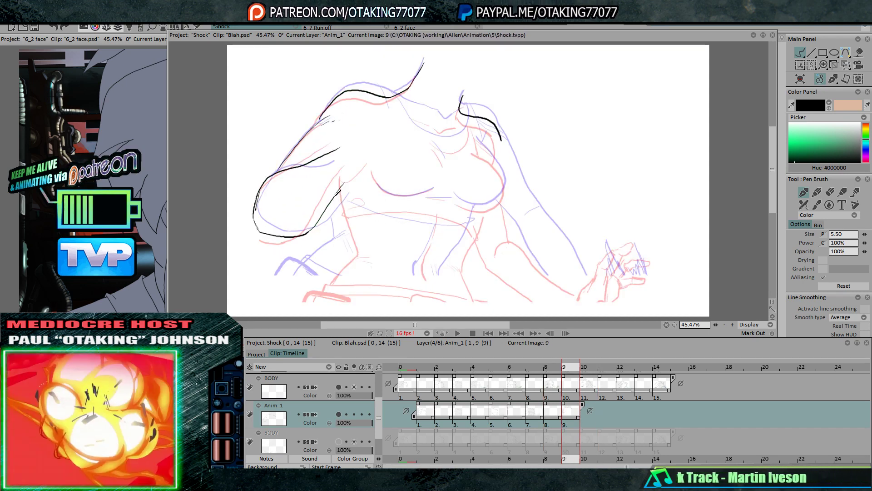
# Draw the near side of frame 9's waist and the diagonal hip line running down from it
pyautogui.press('Left')
pyautogui.press('Right')
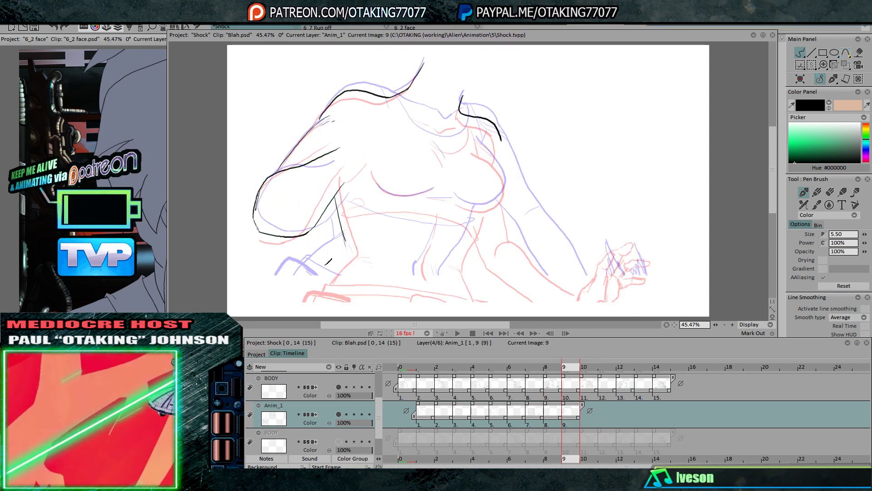
pyautogui.moveTo(320, 272); pyautogui.dragTo(345, 244)
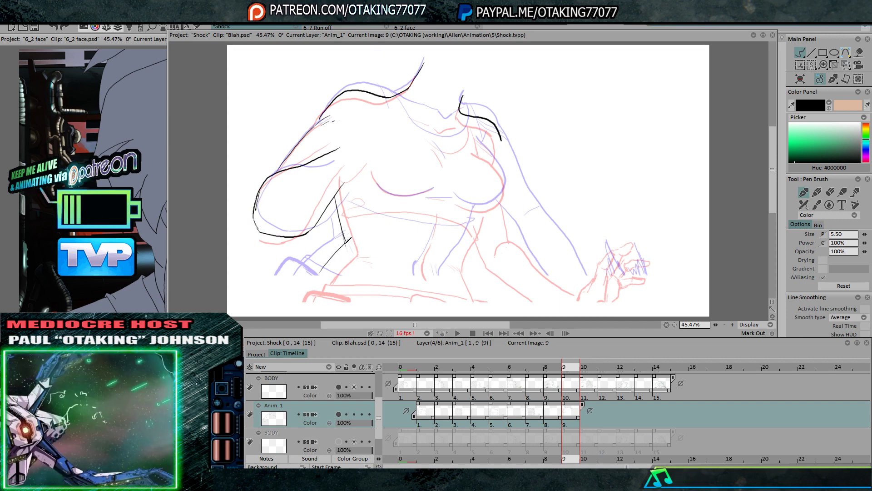
pyautogui.press('Left')
pyautogui.press('Left')
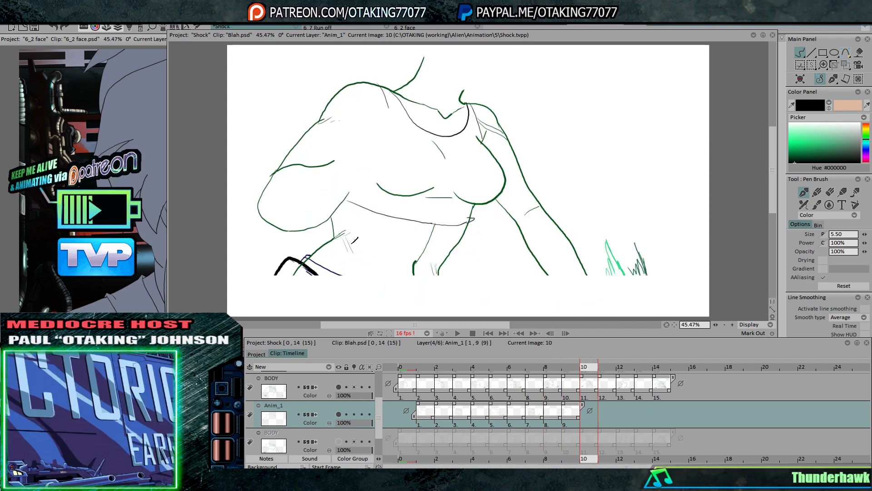
pyautogui.press('Right')
pyautogui.press('Right')
# Sketch the belt and trouser edge at frame 9's near hip, flipping against the neighbouring frames
pyautogui.moveTo(307, 273)
pyautogui.mouseDown()
pyautogui.moveTo(349, 278)
pyautogui.moveTo(309, 267)
pyautogui.moveTo(287, 289)
pyautogui.mouseUp()
pyautogui.press('Left')
pyautogui.press('Left')
pyautogui.press('Right')
pyautogui.press('Right')
pyautogui.press('Right')
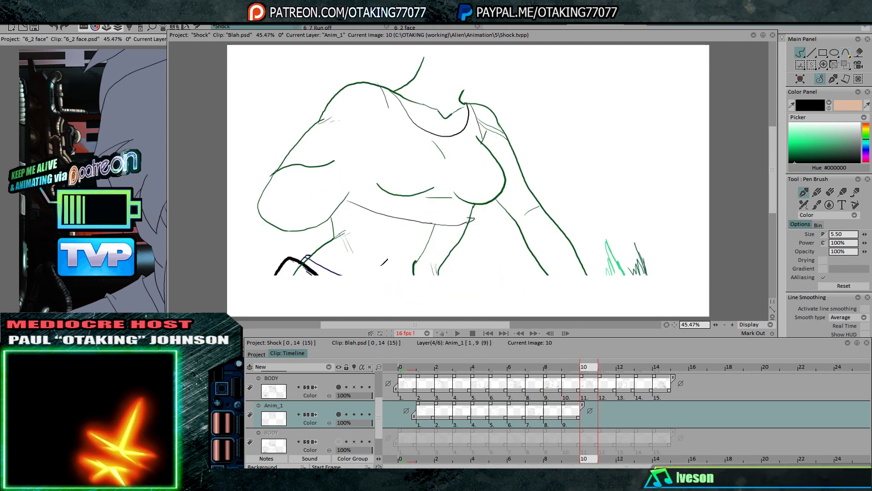
pyautogui.press('Right')
pyautogui.press('Left')
pyautogui.press('Left')
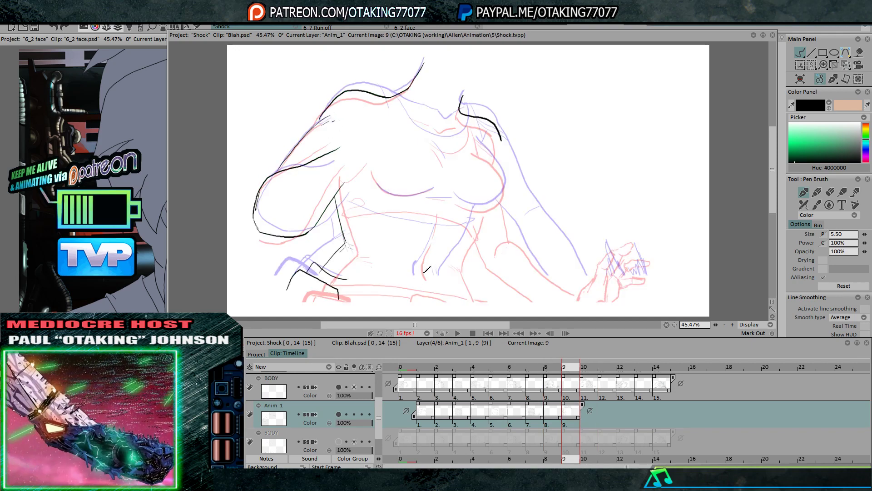
# Draw frame 9's abdomen centre line and the far side of the waist down to the hip, redoing the misjudged stroke
pyautogui.moveTo(437, 222); pyautogui.dragTo(419, 278)
pyautogui.moveTo(464, 245); pyautogui.dragTo(451, 271)
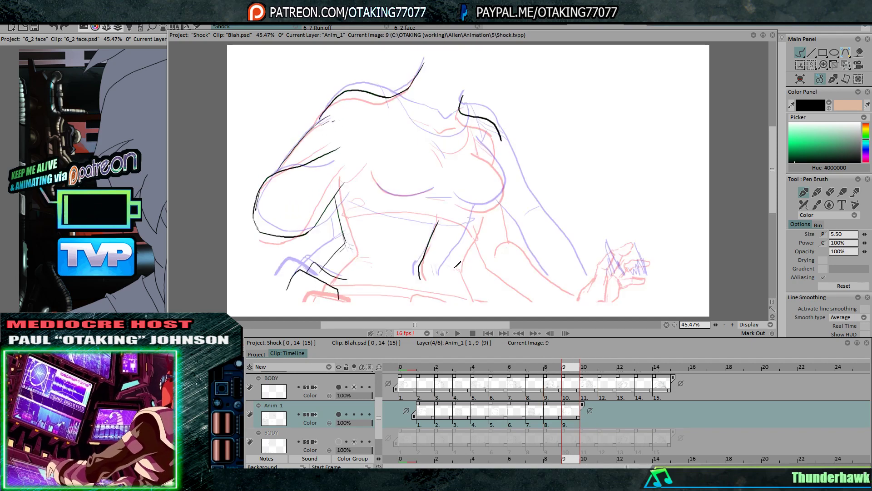
pyautogui.moveTo(473, 222); pyautogui.dragTo(456, 261)
pyautogui.press('Left')
pyautogui.press('Right')
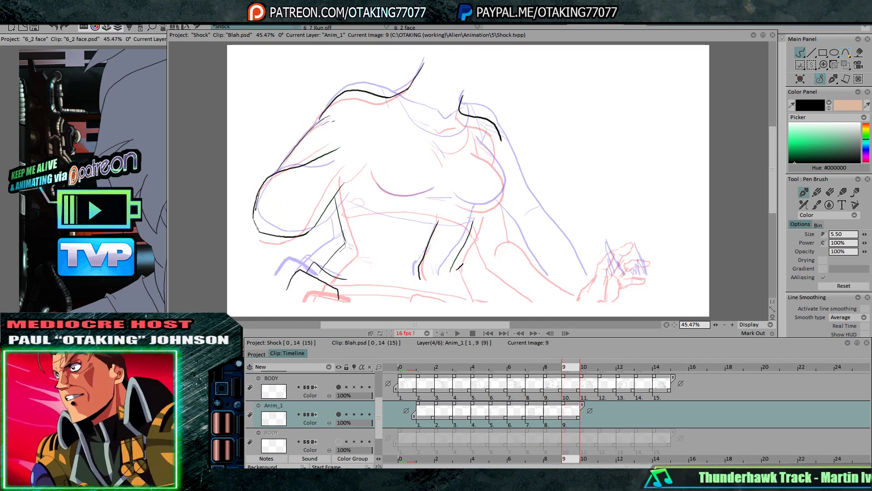
pyautogui.hotkey('ctrl', 'z')
pyautogui.press('Right')
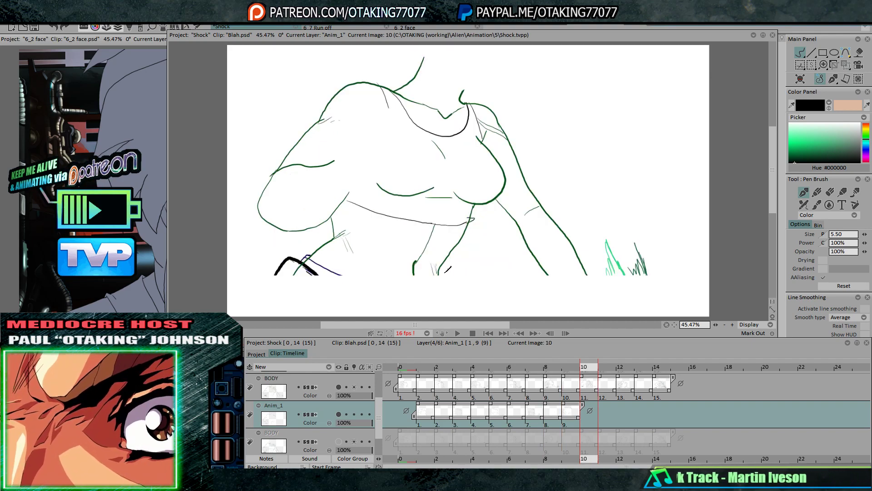
pyautogui.press('Left')
pyautogui.press('Left')
pyautogui.press('Right')
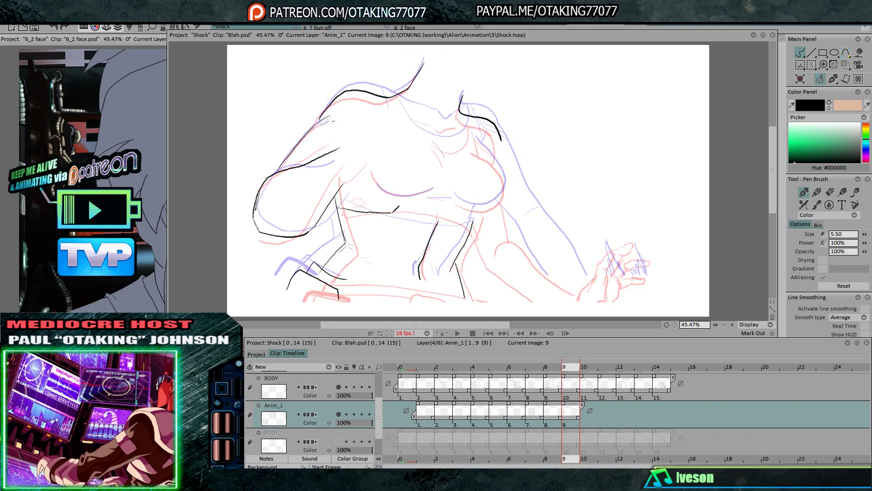
# Draw the top's hem across frame 9's ribs, redrawing the first attempt and adding the small folds at both ends
pyautogui.moveTo(339, 208); pyautogui.dragTo(415, 215)
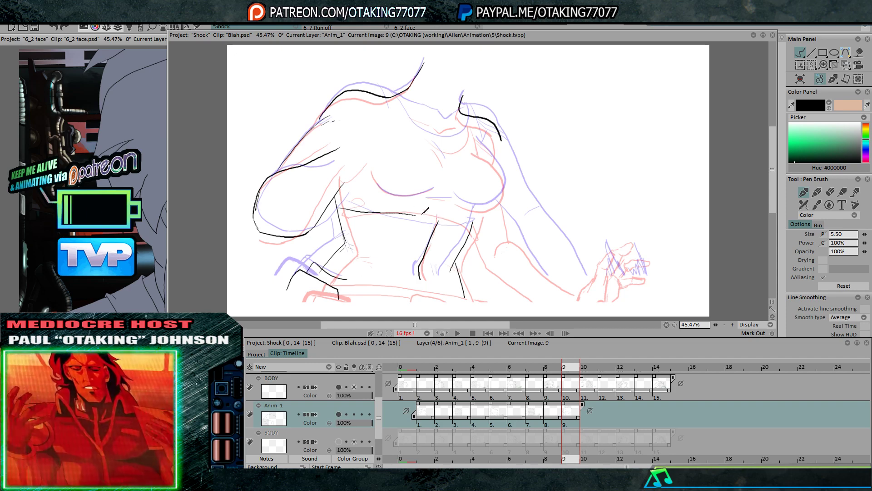
pyautogui.hotkey('ctrl', 'z')
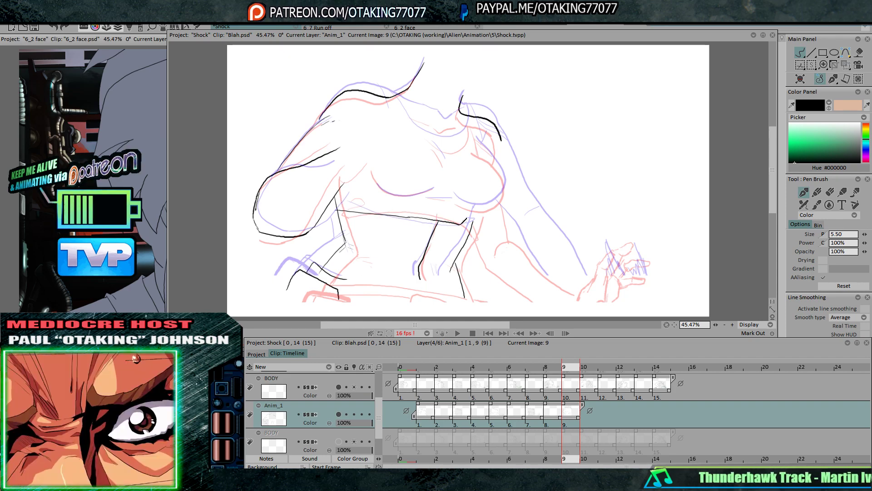
pyautogui.press('Left')
pyautogui.press('Right')
pyautogui.press('Right')
pyautogui.press('Left')
pyautogui.press('Left')
pyautogui.press('Right')
pyautogui.press('Right')
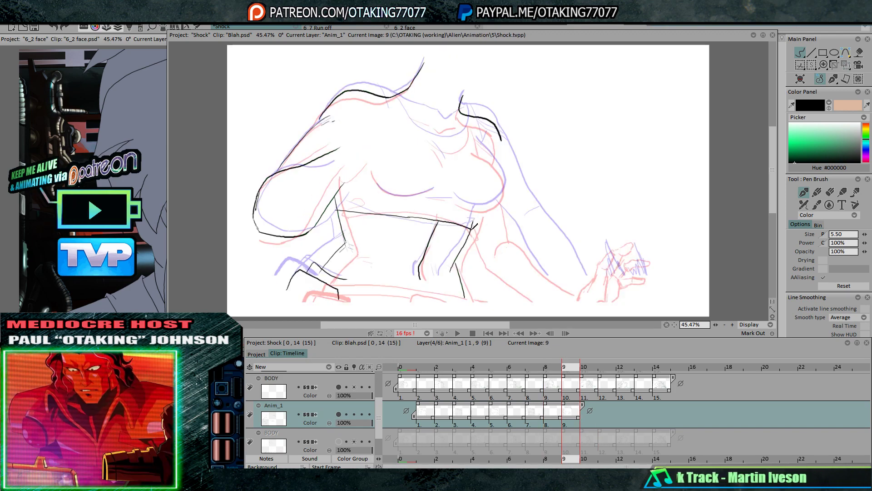
pyautogui.press('Left')
pyautogui.press('Left')
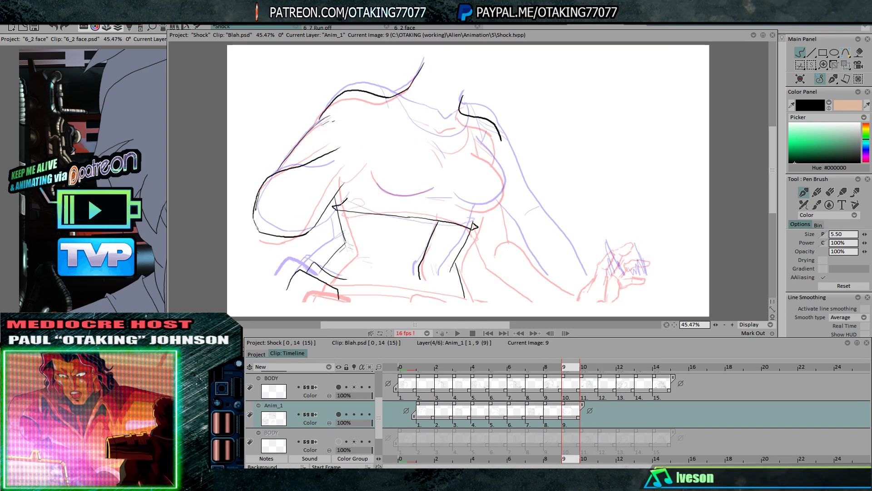
# Draw frame 9's two lower chest curves and the far chest contour between the roughs
pyautogui.press('Left')
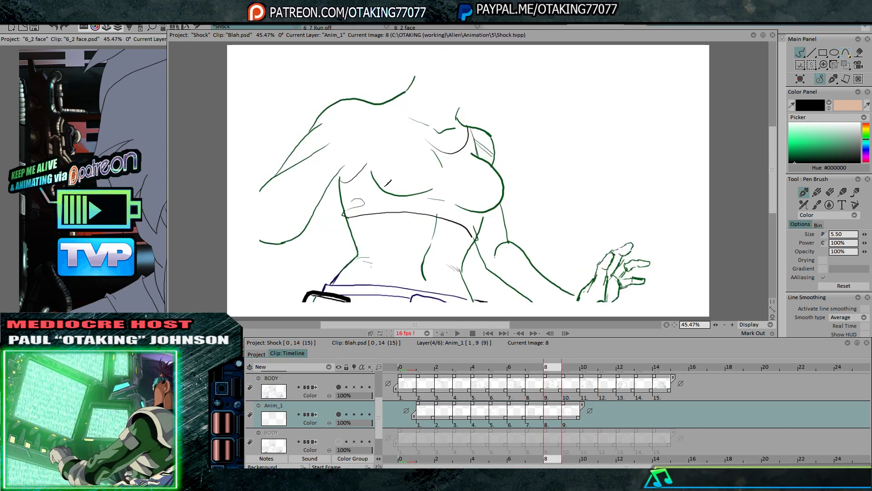
pyautogui.press('Right')
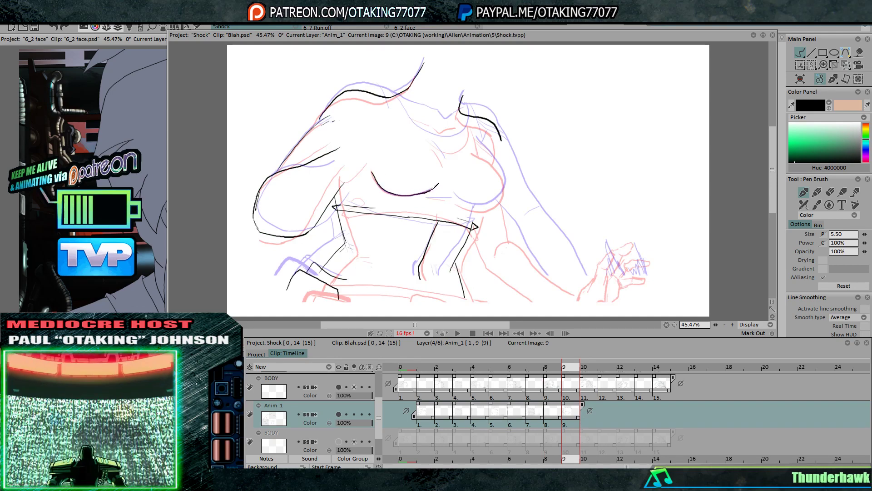
pyautogui.moveTo(460, 201); pyautogui.dragTo(500, 197)
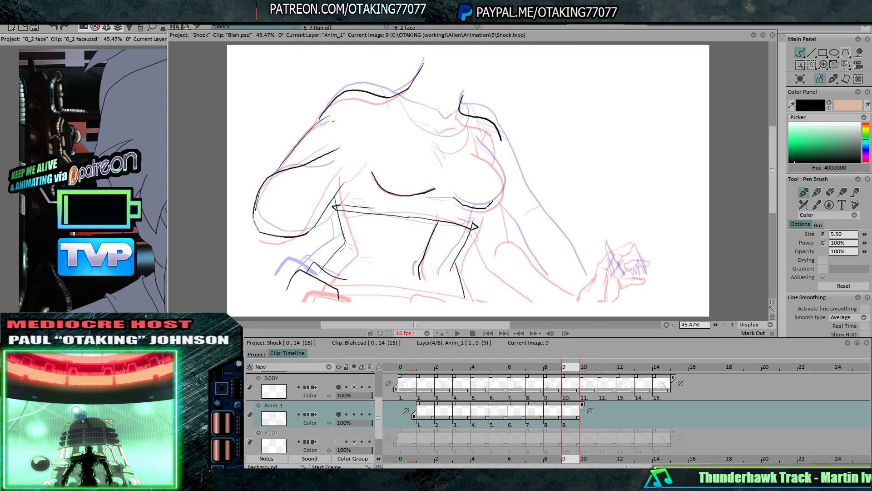
pyautogui.press('Left')
pyautogui.press('Right')
pyautogui.press('Right')
pyautogui.press('Left')
pyautogui.moveTo(474, 142); pyautogui.dragTo(505, 181)
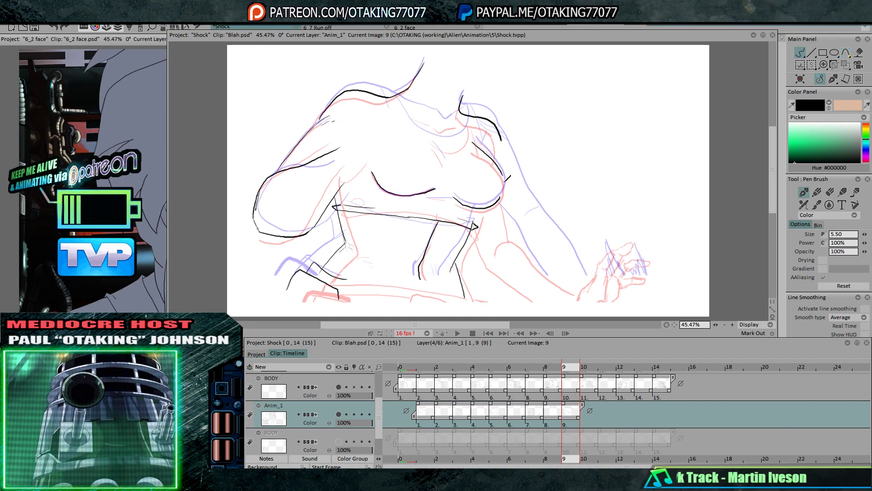
# Draw the top's curved neckline and the far strap line on frame 9, checking against frames 8 and 10
pyautogui.press('Left')
pyautogui.press('Right')
pyautogui.press('Right')
pyautogui.press('Left')
pyautogui.press('Left')
pyautogui.press('Right')
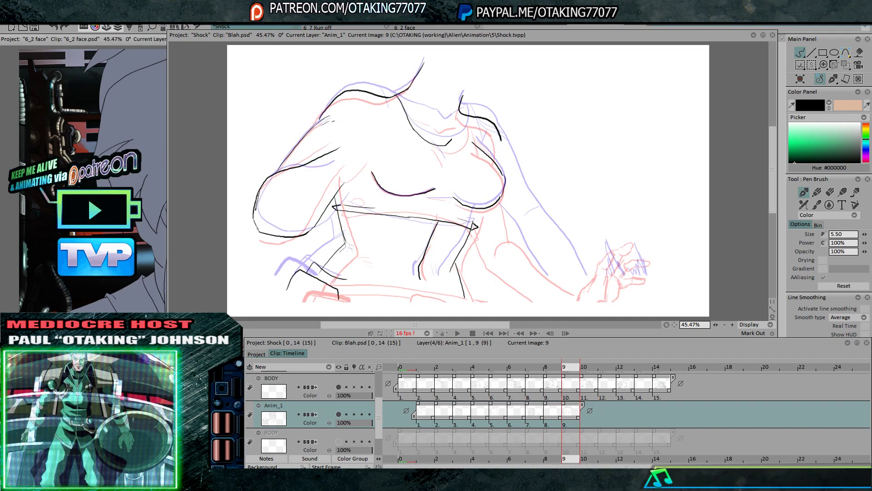
pyautogui.moveTo(472, 118); pyautogui.dragTo(481, 146)
pyautogui.press('Right')
pyautogui.press('Left')
pyautogui.press('Left')
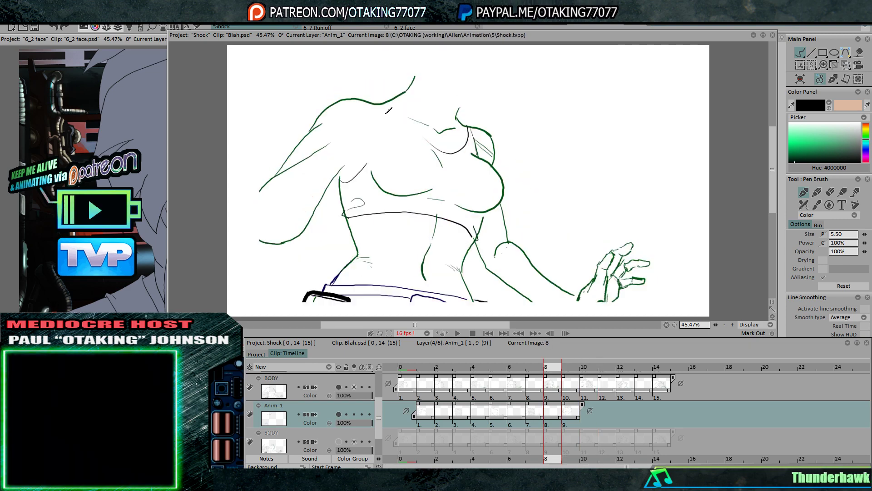
# Add the short strap line at frame 9's near shoulder, flipping between frames 8 and 10 to place it
pyautogui.press('Right')
pyautogui.press('Right')
pyautogui.press('Left')
pyautogui.press('Right')
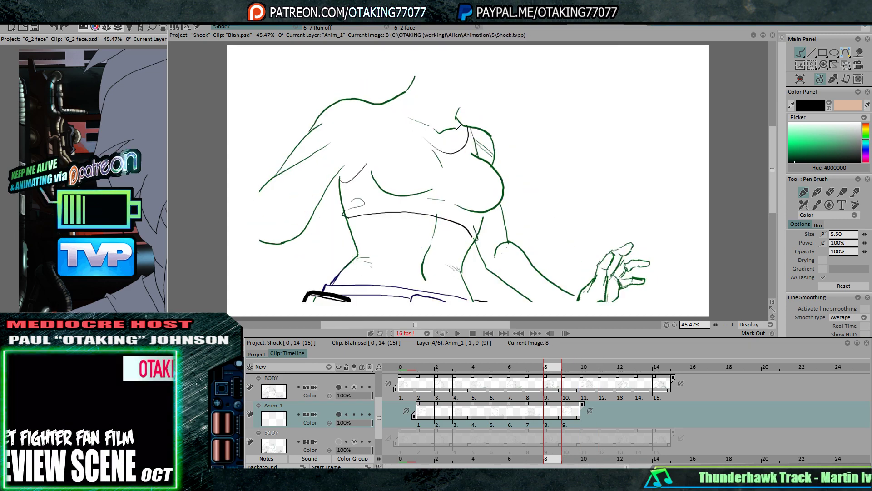
pyautogui.press('Left')
pyautogui.press('Right')
pyautogui.press('Left')
pyautogui.press('Left')
pyautogui.press('Right')
pyautogui.press('Right')
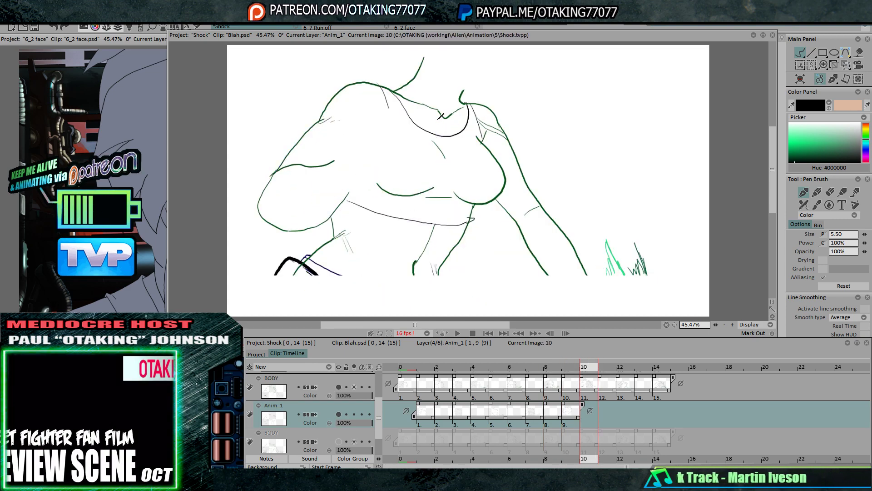
# Compare frame 9's torso with the roughs on frames 8 and 10, especially where the far arm attaches
pyautogui.press('Left')
pyautogui.press('Left')
pyautogui.press('Right')
pyautogui.press('Right')
pyautogui.press('Left')
pyautogui.press('Left')
pyautogui.press('Right')
pyautogui.press('Right')
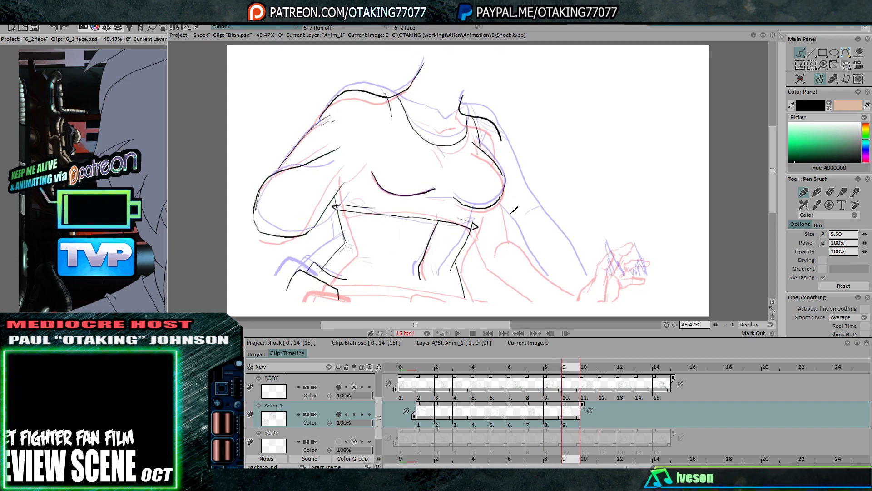
pyautogui.press('Left')
pyautogui.press('Left')
pyautogui.press('Right')
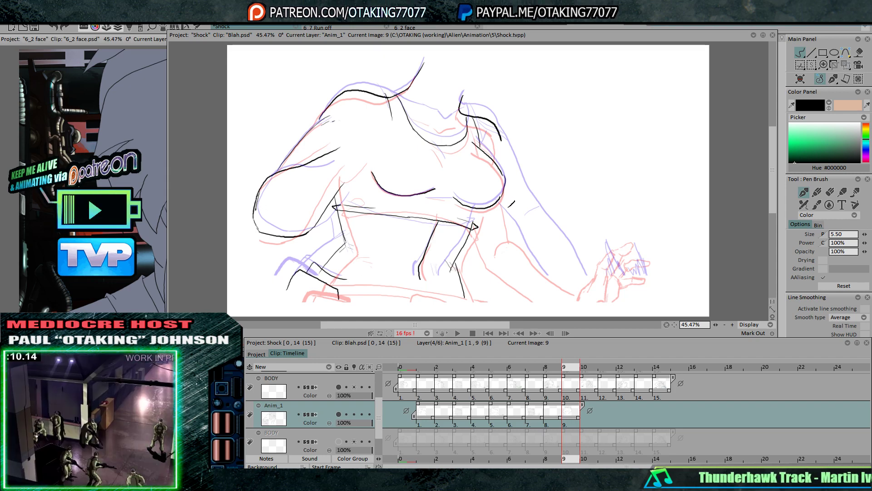
# Shift the frame 8 rough on the BODY copy above Anim_1 up and to the right for the far arm
pyautogui.click(841, 54)
pyautogui.press('Left')
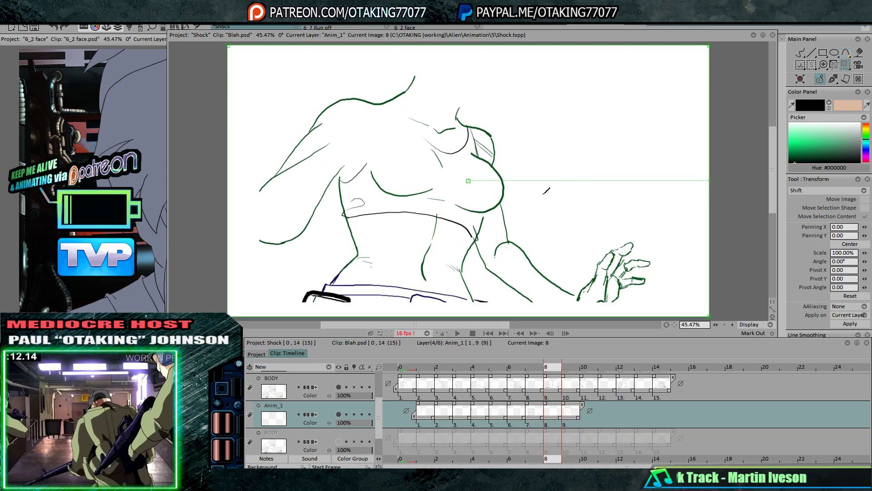
pyautogui.press('Up')
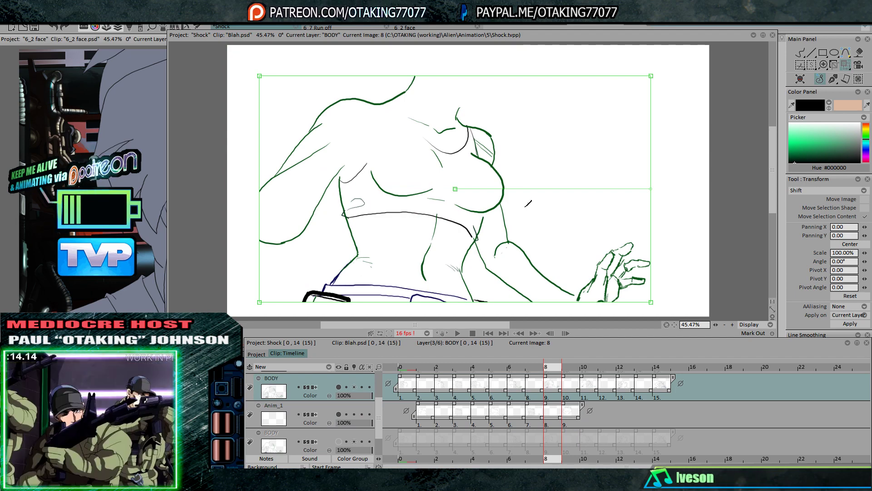
pyautogui.moveTo(525, 201)
pyautogui.mouseDown()
pyautogui.moveTo(527, 179)
pyautogui.moveTo(525, 200)
pyautogui.moveTo(553, 205)
pyautogui.moveTo(546, 209)
pyautogui.mouseUp()
# Shift the BODY copy's frame 10 rough by -51 in X and 41 in Y, and check the far arms' overlap around frame 9
pyautogui.press('Right')
pyautogui.press('Right')
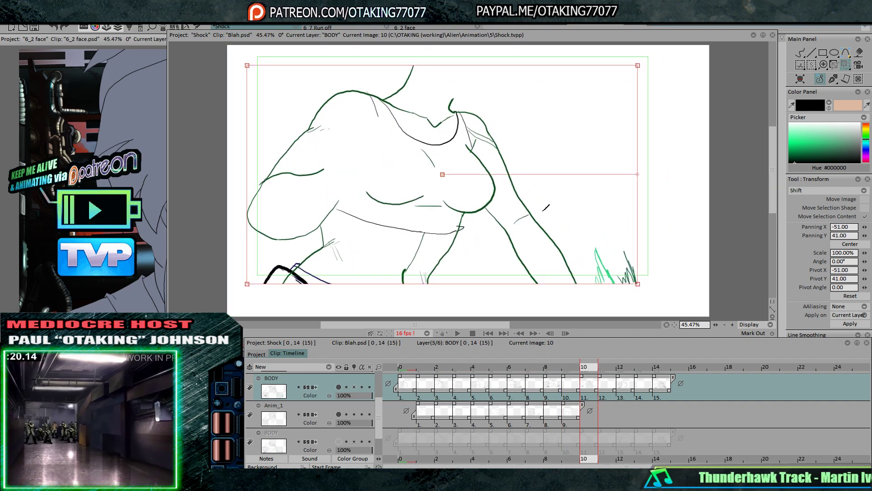
pyautogui.press('Return')
pyautogui.press('Left')
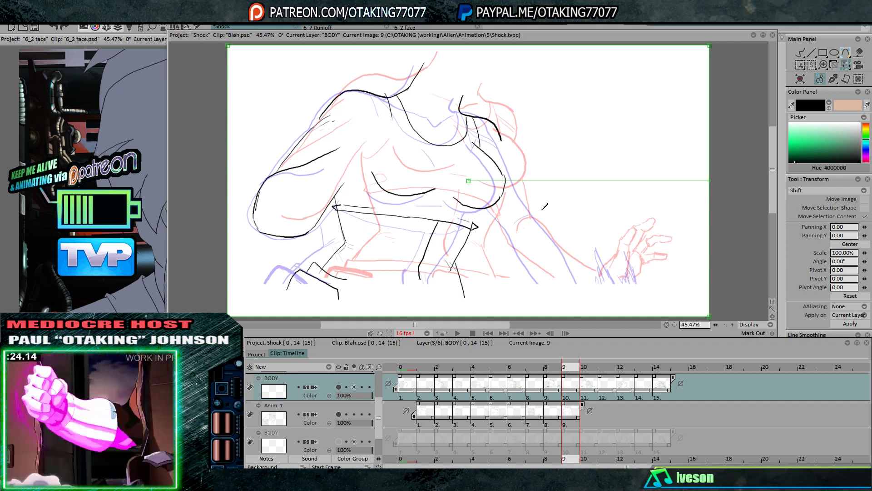
pyautogui.press('Right')
pyautogui.press('Left')
pyautogui.press('Right')
pyautogui.press('Left')
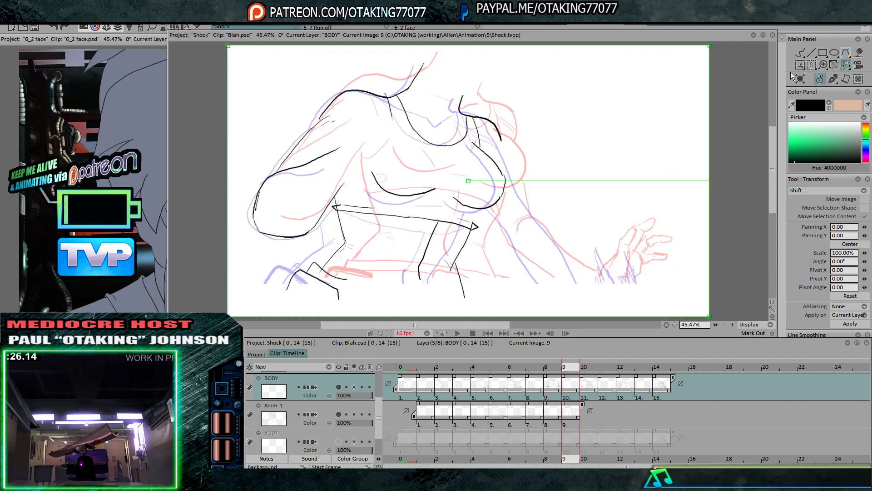
# Draw the outer and inner edges of frame 9's far upper arm on the BODY copy, flipping between frames 8 and 10
pyautogui.click(800, 52)
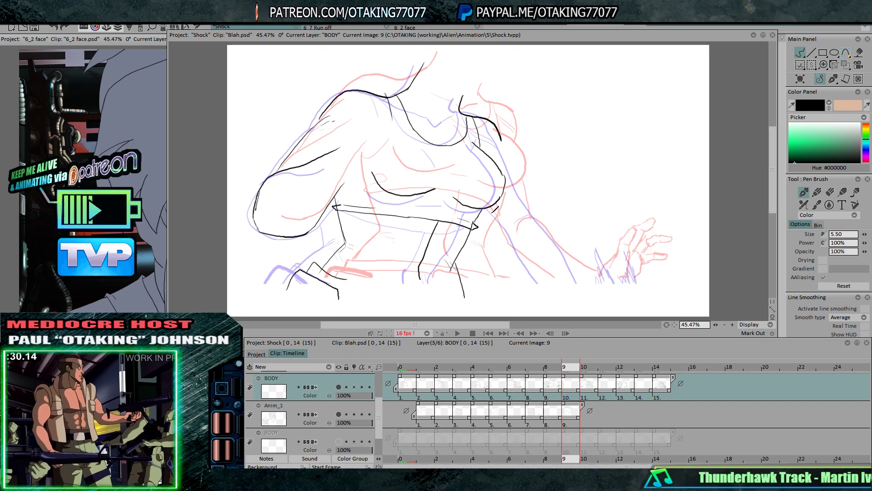
pyautogui.press('Left')
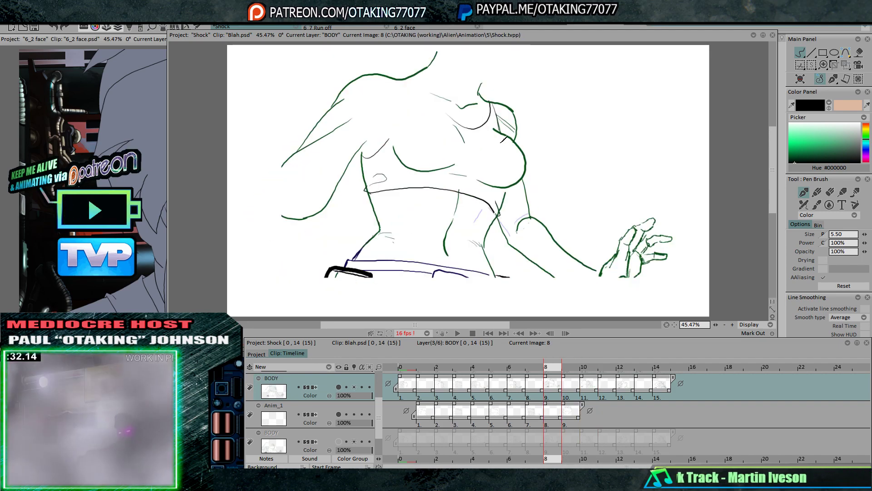
pyautogui.press('Right')
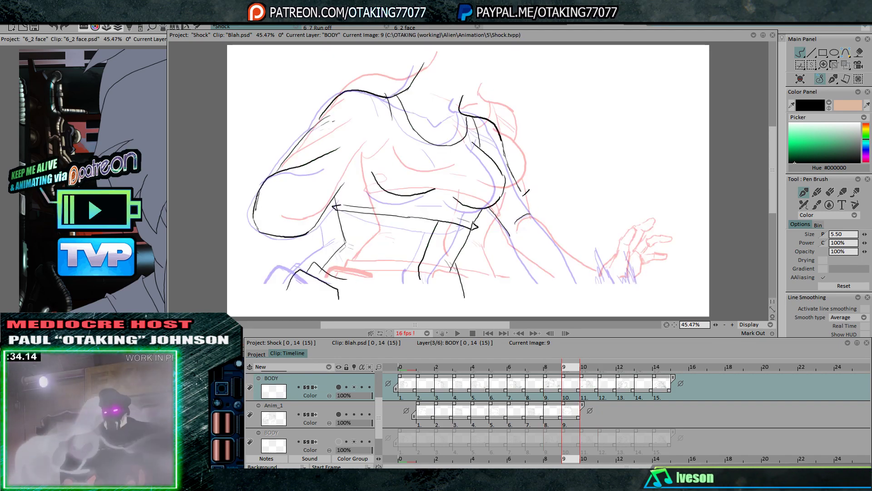
pyautogui.press('Right')
pyautogui.press('Left')
pyautogui.press('Left')
pyautogui.press('Right')
# Draw the far forearm's two edges on frame 9 from the elbow down to the wrist, checking them against the neighbouring roughs
pyautogui.moveTo(516, 181)
pyautogui.mouseDown()
pyautogui.moveTo(529, 212)
pyautogui.moveTo(519, 253)
pyautogui.moveTo(548, 282)
pyautogui.mouseUp()
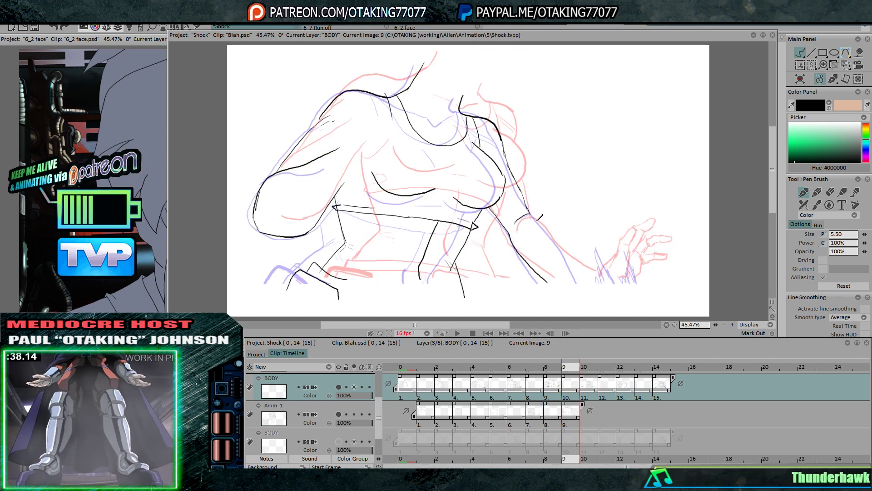
pyautogui.press('Left')
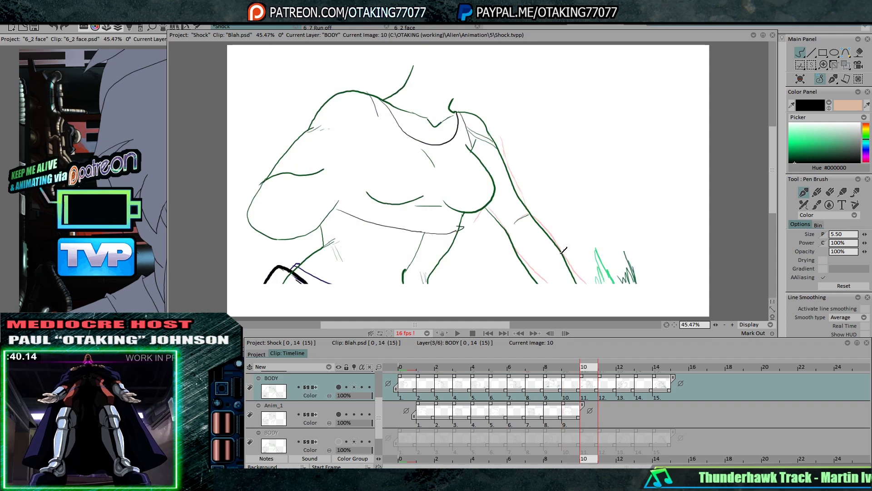
pyautogui.press('Right')
pyautogui.press('Right')
pyautogui.press('Left')
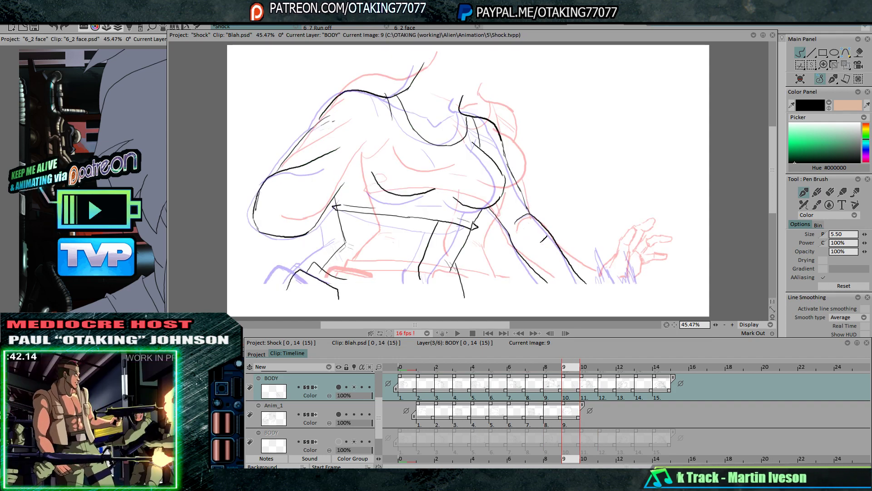
# Copy the frame 9 far-arm drawing from the BODY copy and paste it at frame 9 on a new animation layer above Anim_1
pyautogui.click(338, 387)
pyautogui.click(338, 387)
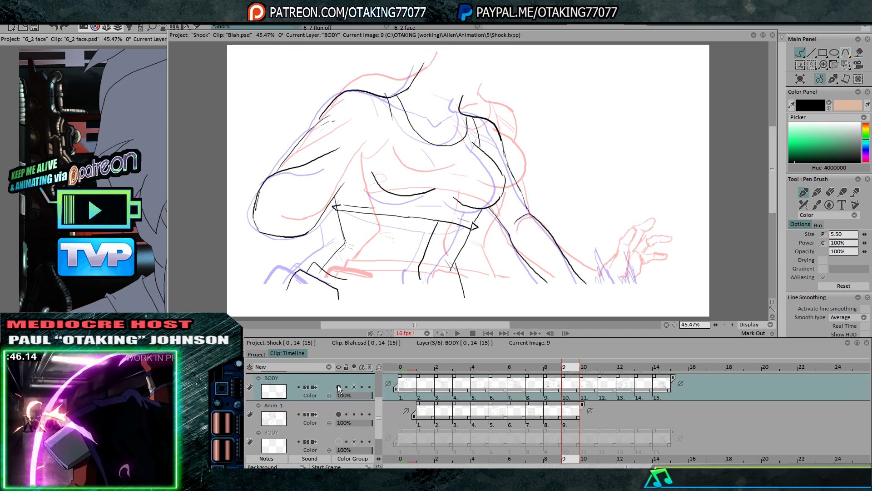
pyautogui.rightClick(570, 385)
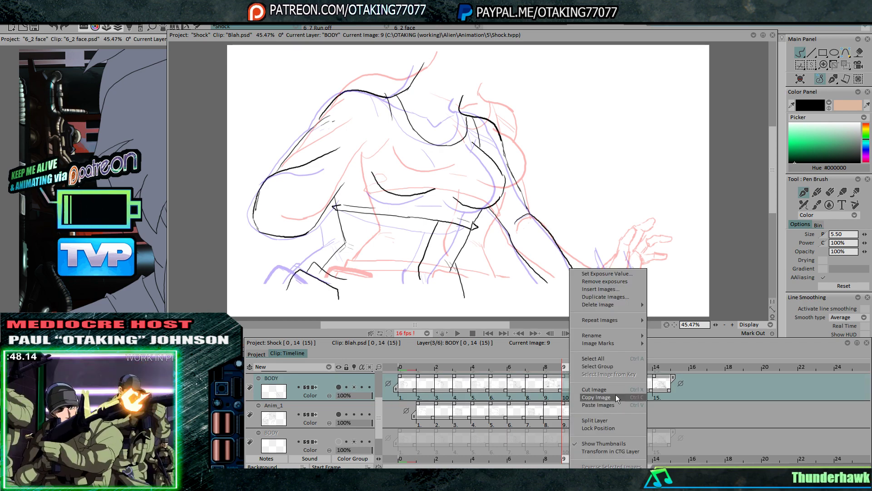
pyautogui.click(615, 395)
pyautogui.click(312, 368)
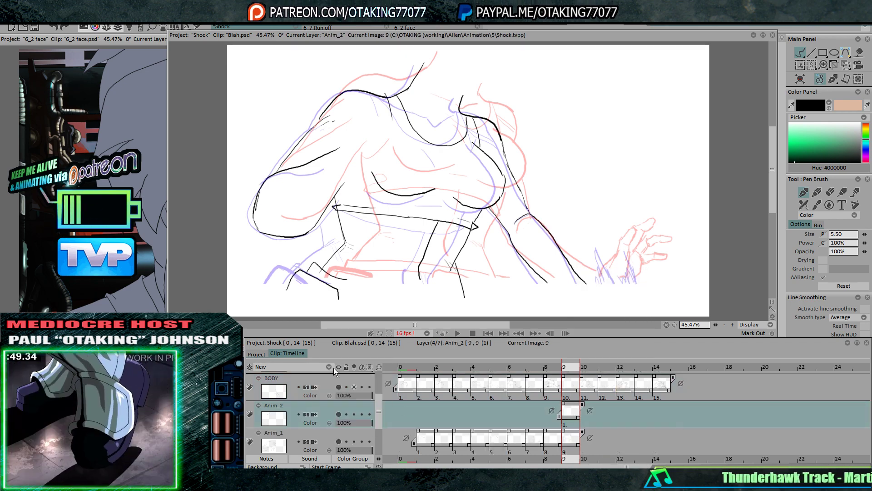
pyautogui.rightClick(572, 415)
pyautogui.click(621, 404)
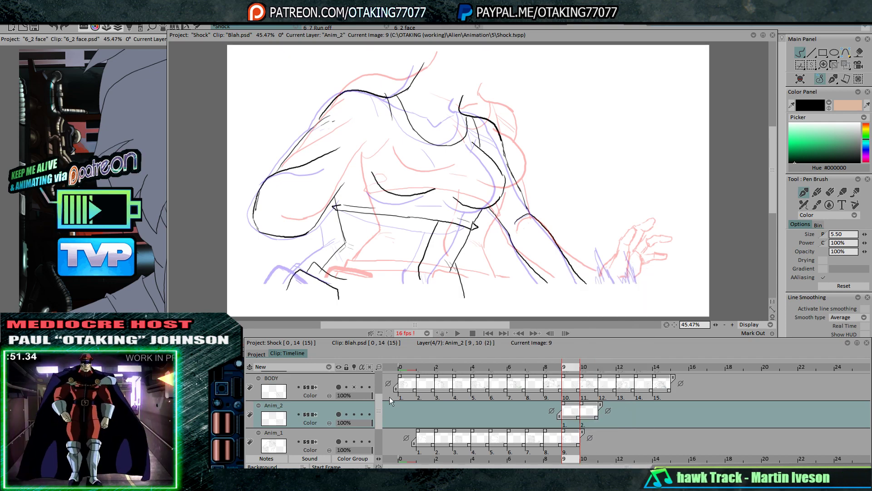
# Switch from the shifted BODY copy to the original BODY roughs and move frame 9's Anim_1 torso down and slightly left to match them
pyautogui.click(338, 387)
pyautogui.moveTo(337, 383)
pyautogui.mouseDown()
pyautogui.moveTo(330, 396)
pyautogui.moveTo(348, 435)
pyautogui.mouseUp()
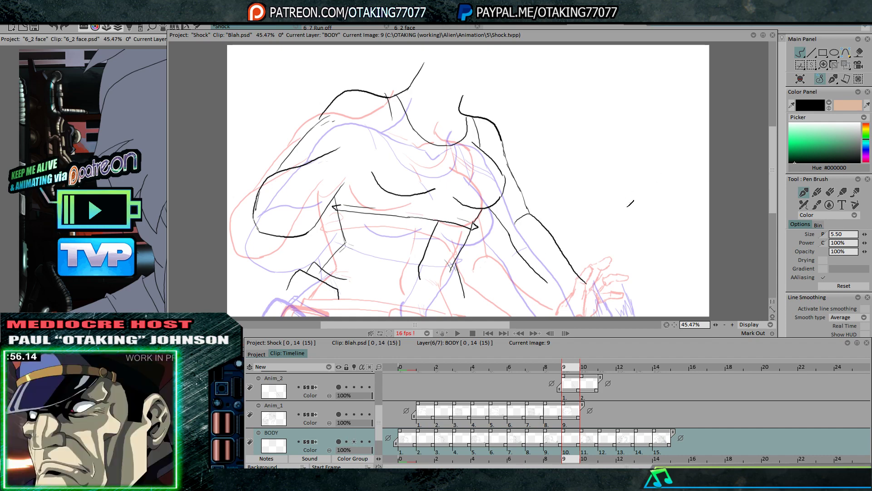
pyautogui.click(845, 64)
pyautogui.press('Up')
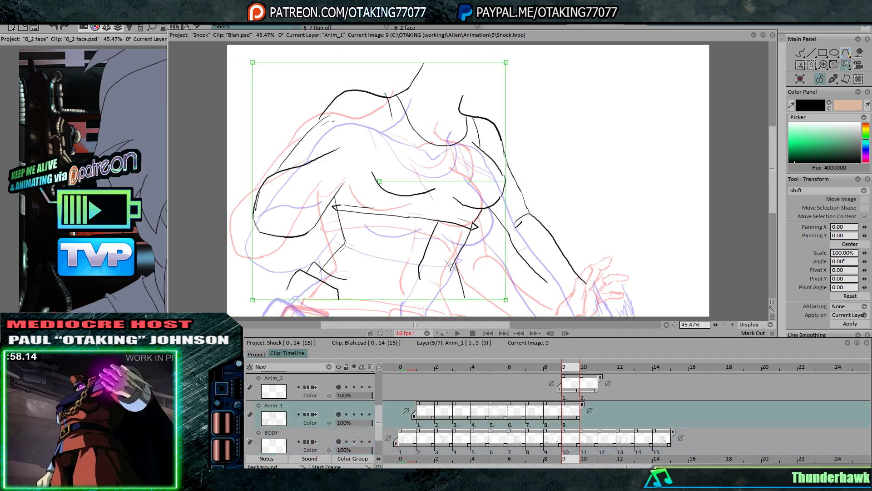
pyautogui.moveTo(461, 205); pyautogui.dragTo(453, 234)
# Move the far arm on Anim_2 down and to the left so it joins frame 9's repositioned shoulder
pyautogui.press('Up')
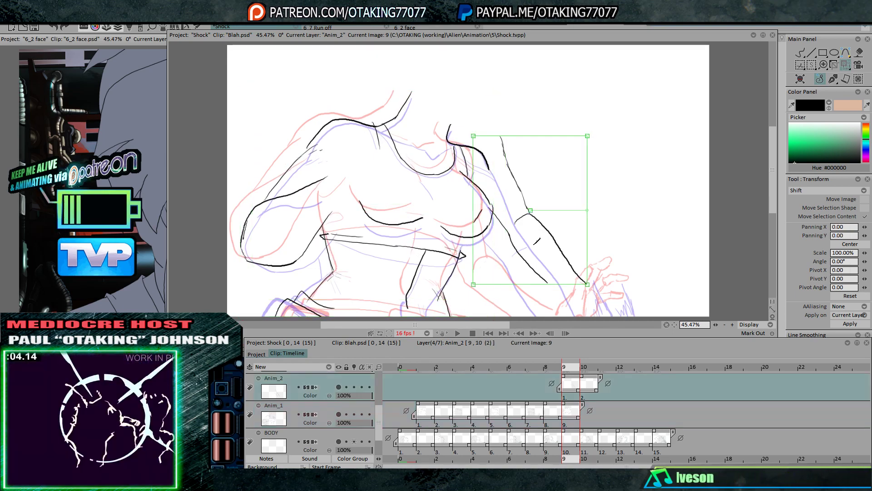
pyautogui.moveTo(580, 165)
pyautogui.mouseDown()
pyautogui.moveTo(571, 204)
pyautogui.moveTo(562, 200)
pyautogui.mouseUp()
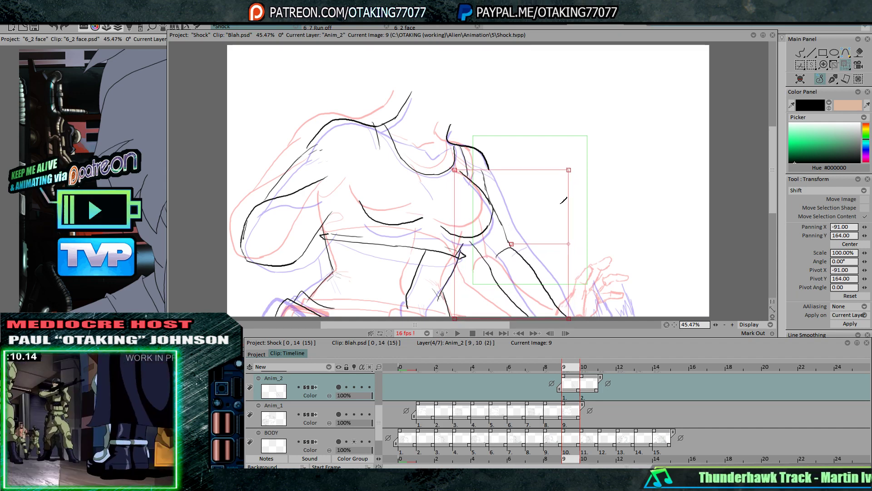
pyautogui.press('Right')
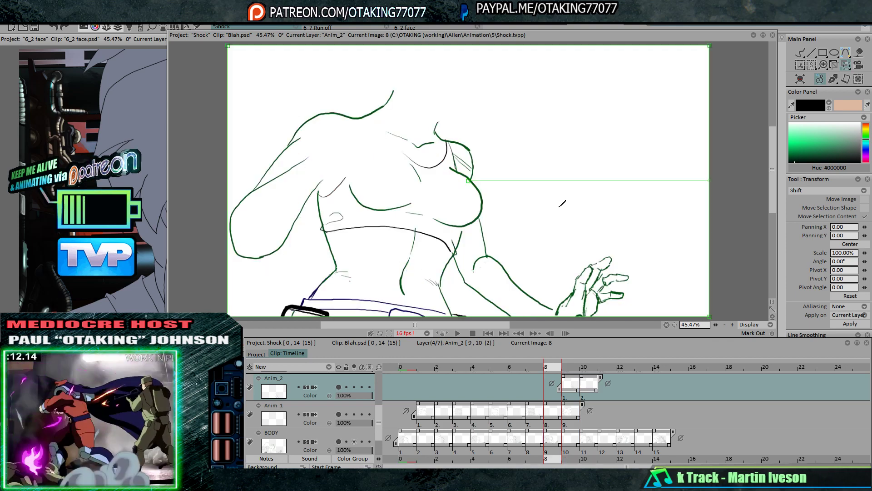
pyautogui.press('Left')
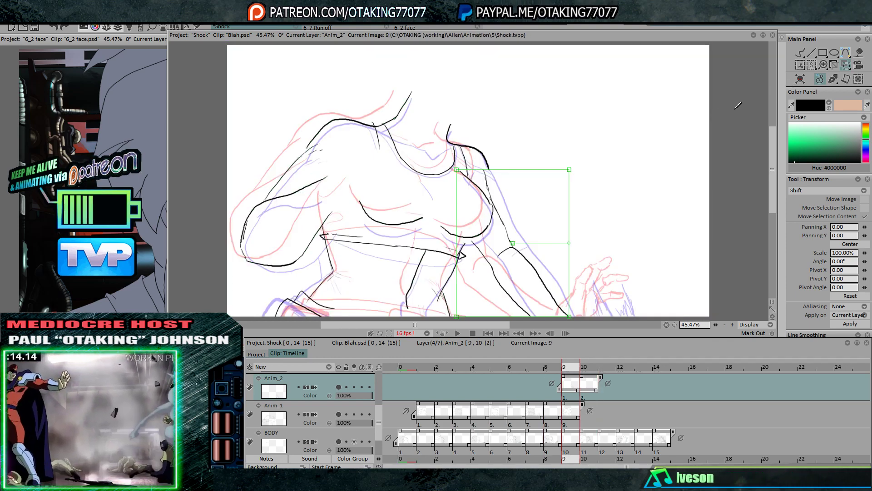
# Compare frame 9 with frames 8 and 10, nudging its torso slightly left and down and its far arm slightly right
pyautogui.press('Down')
pyautogui.press('Left')
pyautogui.press('Right')
pyautogui.press('Right')
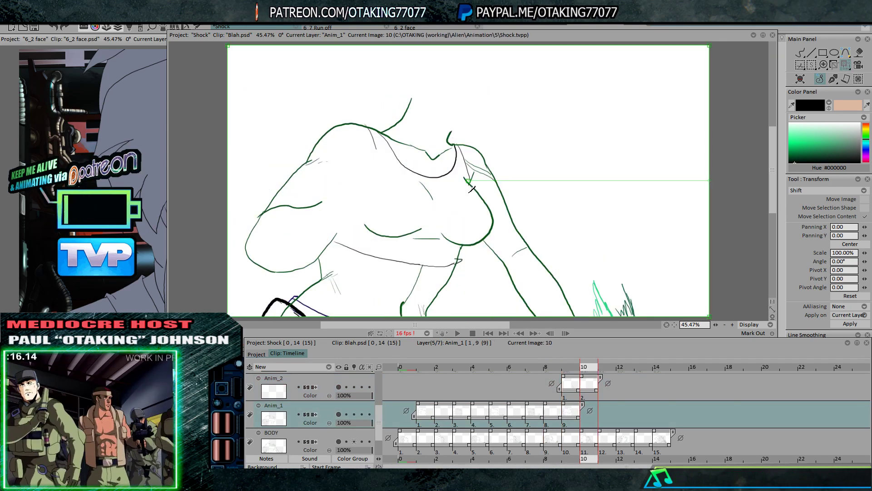
pyautogui.press('Left')
pyautogui.press('Left')
pyautogui.press('Right')
pyautogui.press('Right')
pyautogui.press('Left')
pyautogui.press('Left')
pyautogui.press('Right')
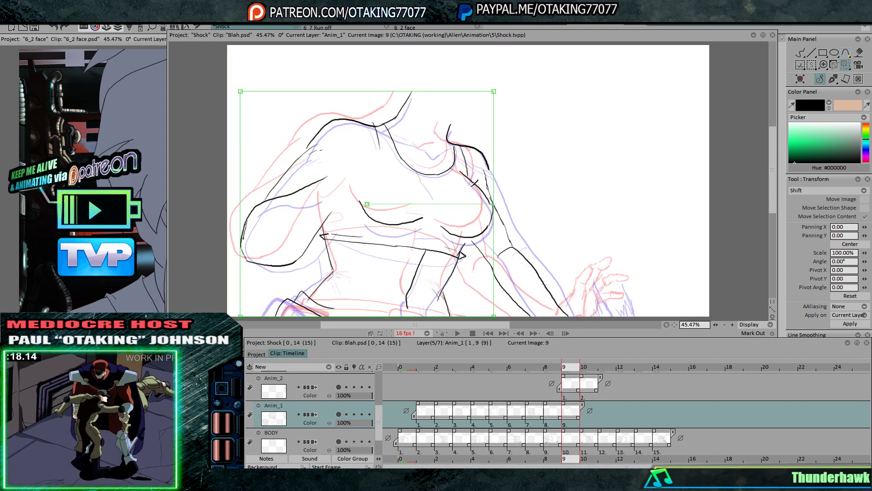
pyautogui.moveTo(474, 184); pyautogui.dragTo(471, 186)
pyautogui.press('Return')
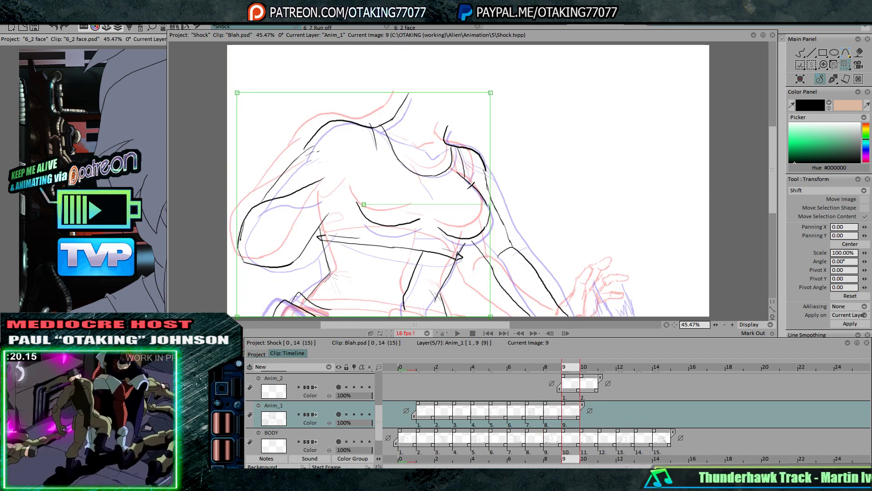
pyautogui.press('Up')
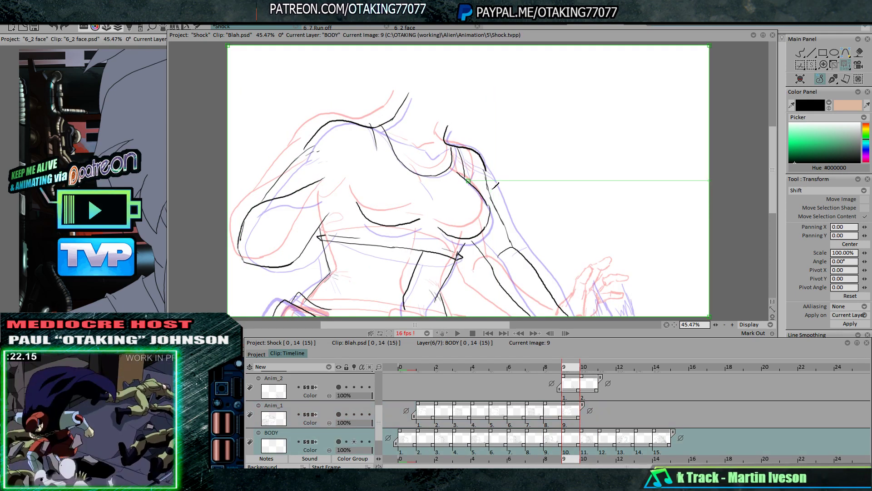
pyautogui.moveTo(506, 193); pyautogui.dragTo(508, 193)
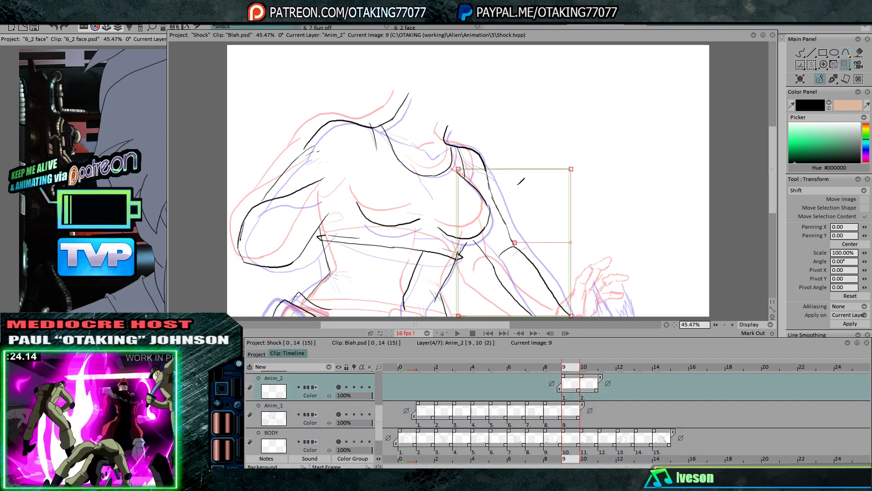
# Add the collarbone line above frame 9's neckline and the waistband lines at the near hip, flipping to the neighbouring frames
pyautogui.click(802, 53)
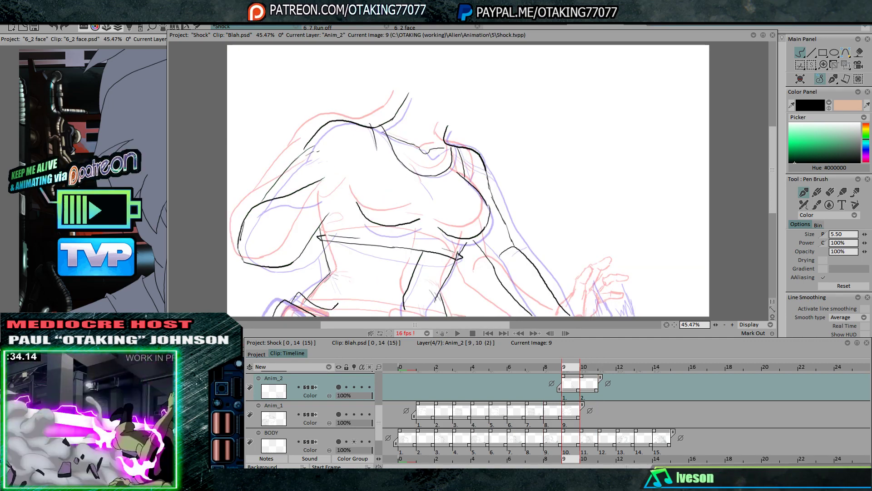
pyautogui.press('Left')
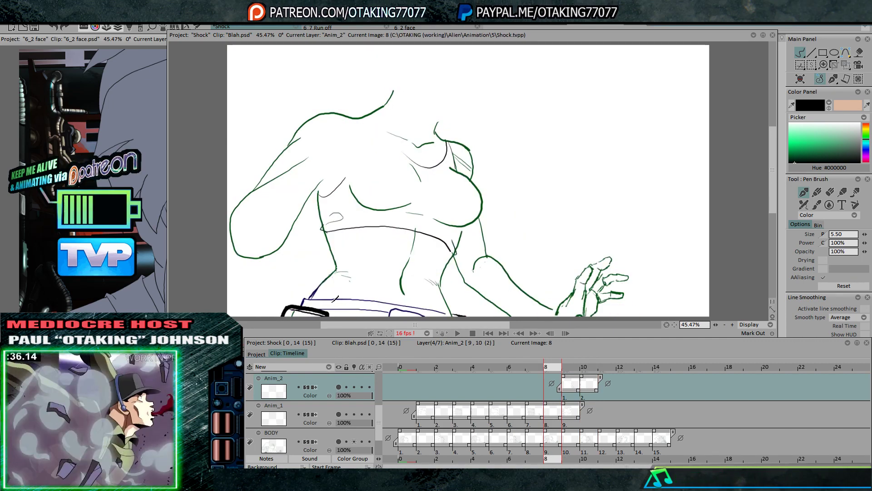
pyautogui.press('Right')
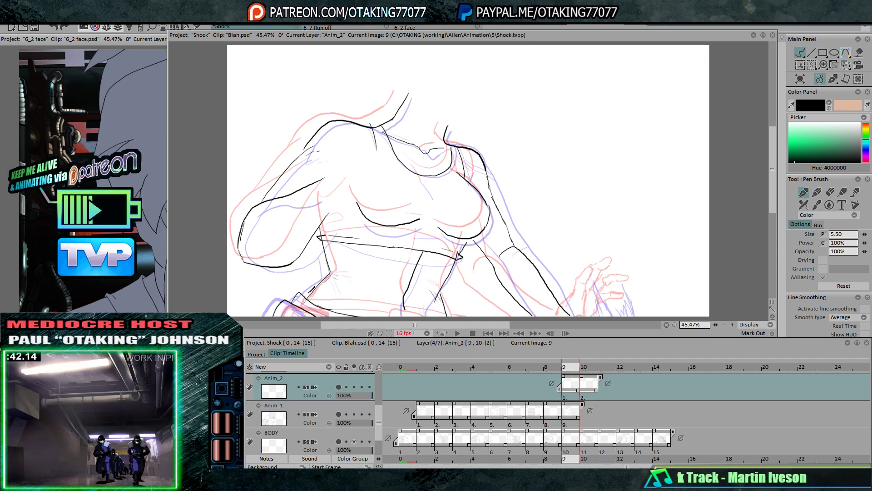
pyautogui.press('Left')
pyautogui.press('Right')
pyautogui.press('Right')
pyautogui.press('Left')
pyautogui.press('Left')
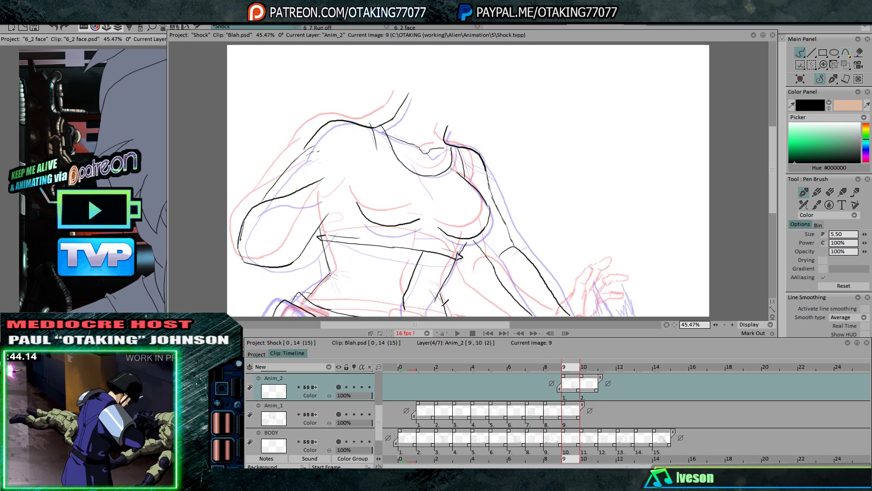
pyautogui.press('Right')
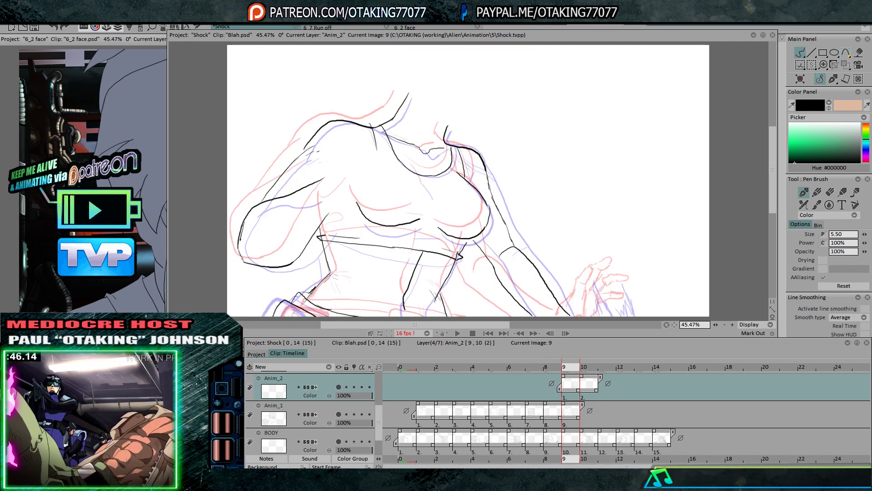
# Draw frame 9's far hand and fingers beyond the wrist on Anim_2, using the hand roughs on frames 8 and 10 as guides
pyautogui.press('Left')
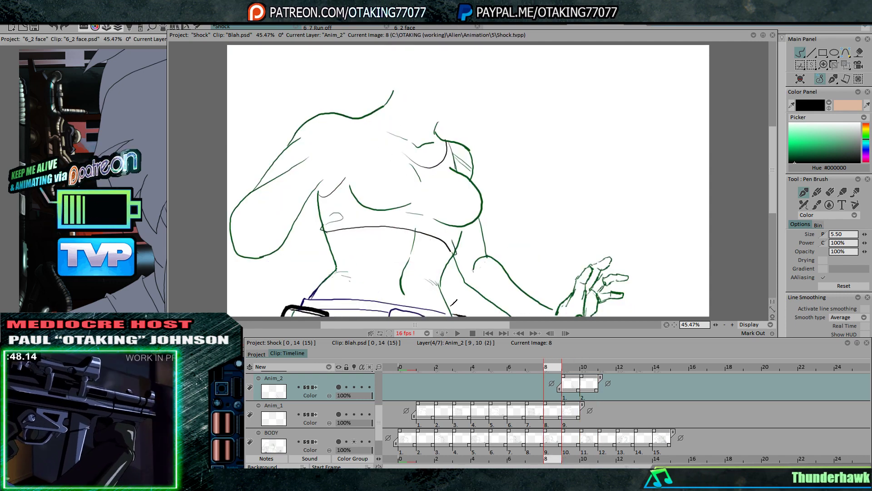
pyautogui.press('Right')
pyautogui.press('Left')
pyautogui.press('Right')
pyautogui.moveTo(578, 315); pyautogui.dragTo(616, 298)
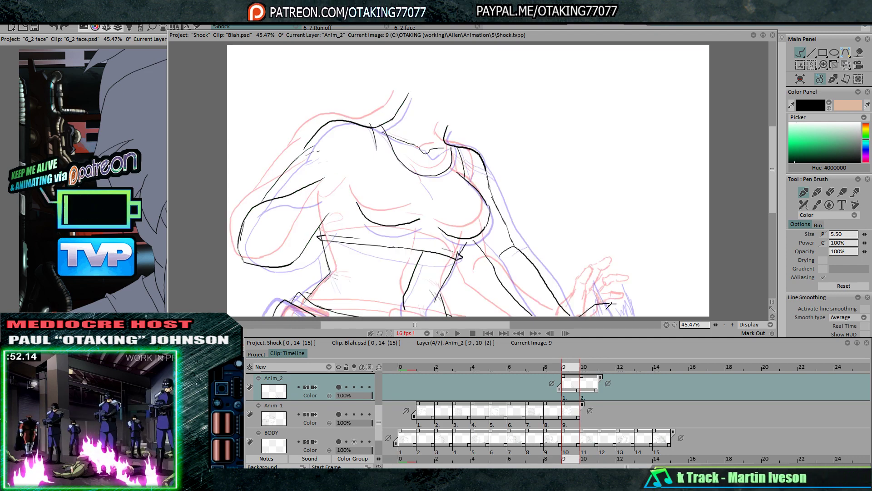
pyautogui.moveTo(600, 309); pyautogui.dragTo(617, 303)
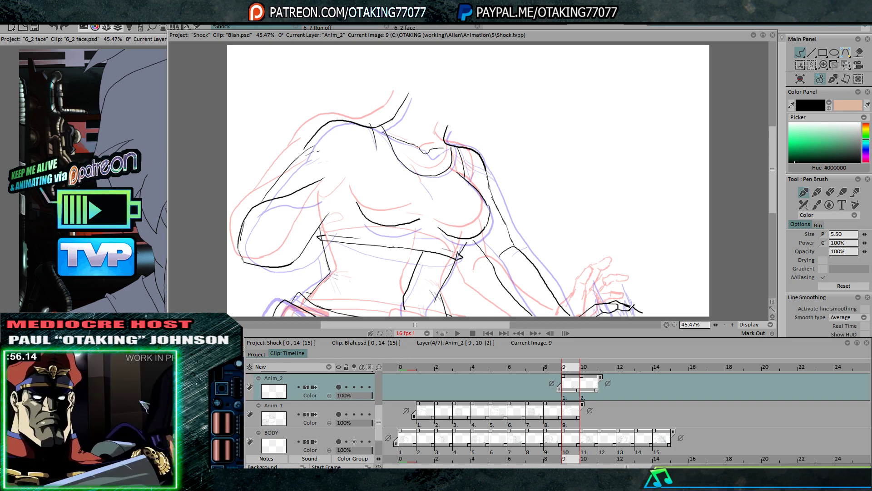
pyautogui.moveTo(630, 309); pyautogui.dragTo(642, 315)
pyautogui.press('Left')
pyautogui.press('Right')
pyautogui.press('Right')
pyautogui.press('Left')
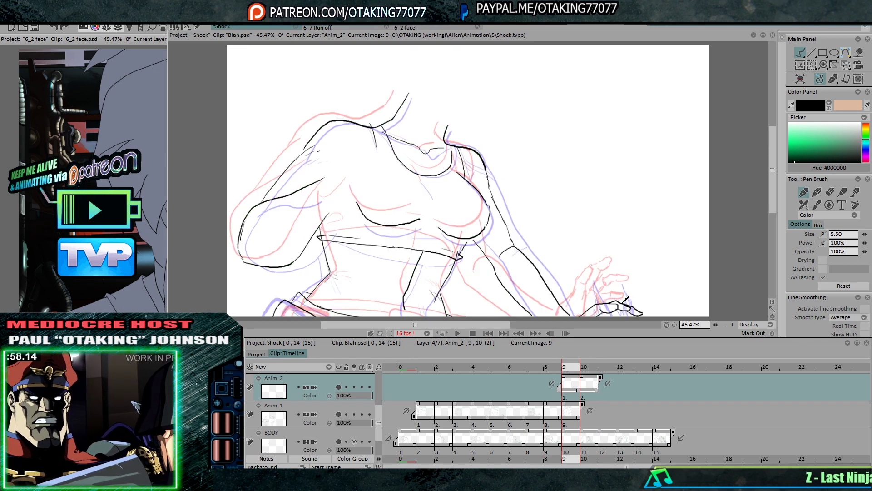
# Merge the far-arm layer Anim_2 with the Anim_1 torso layer
pyautogui.press('Right')
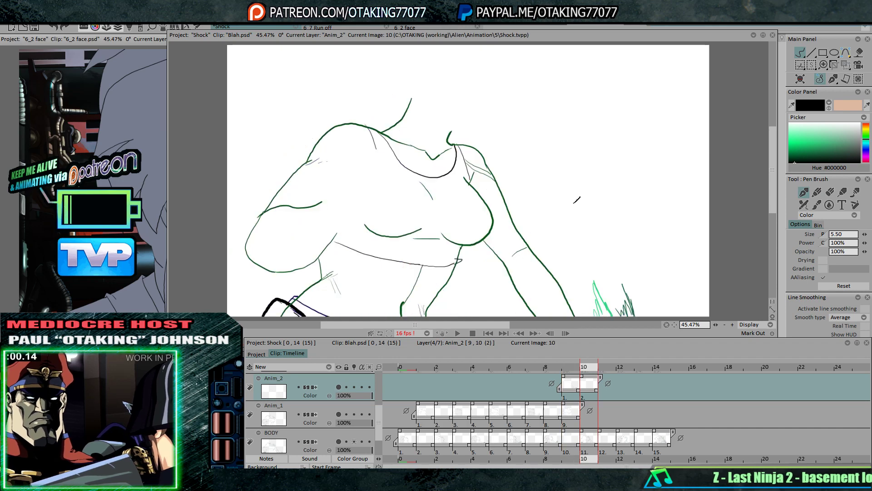
pyautogui.click(250, 367)
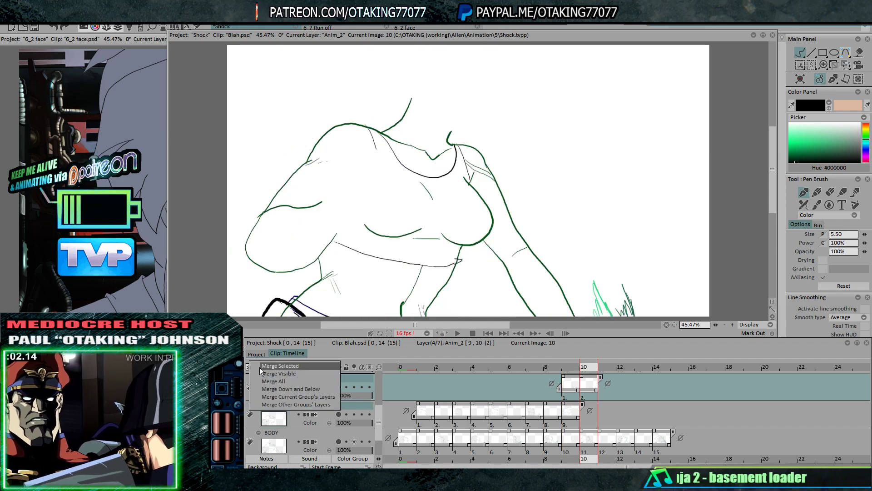
pyautogui.click(260, 368)
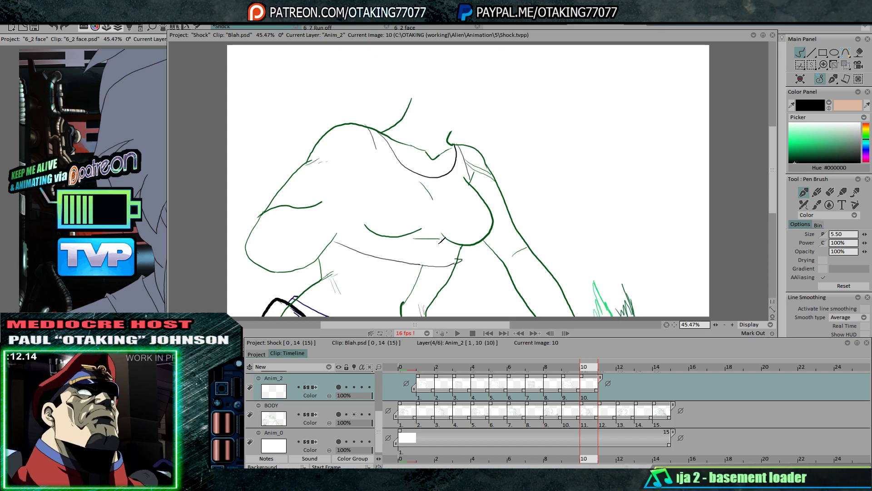
# Extend the merged Anim_2 layer with a blank image at frame 11, flipping against the frame 10 rough
pyautogui.press('Right')
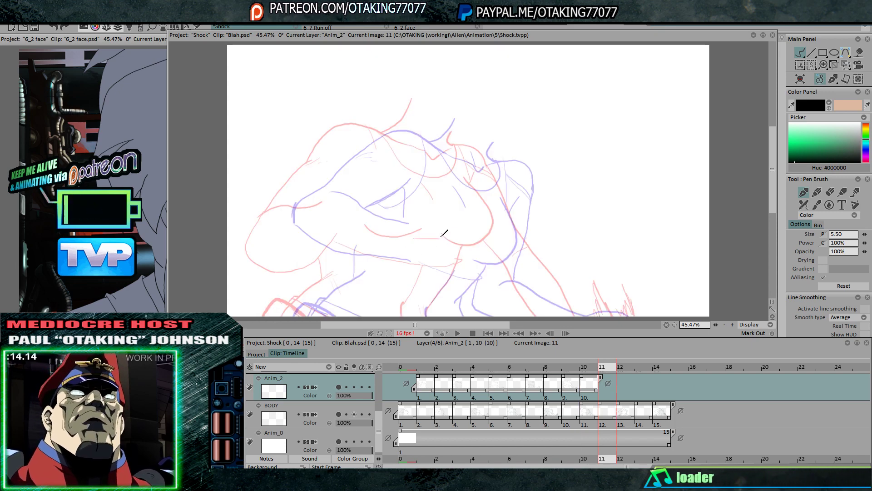
pyautogui.press('Left')
pyautogui.press('Right')
pyautogui.press('Left')
pyautogui.press('Right')
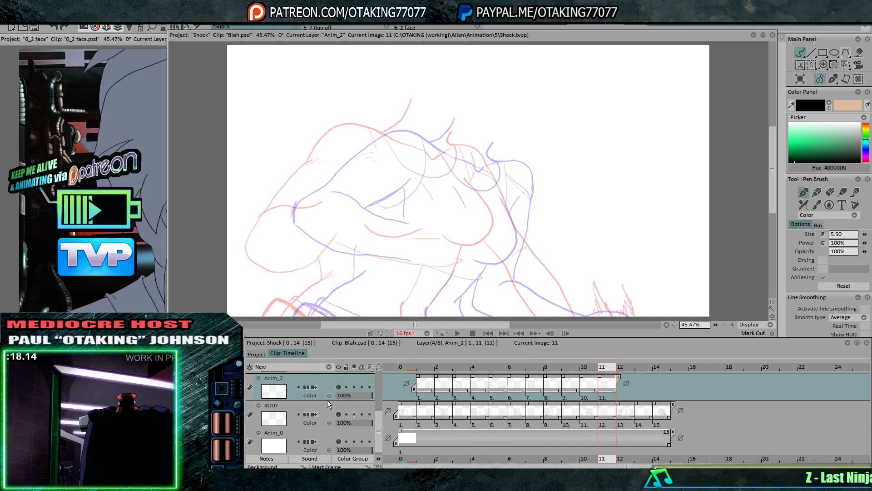
# Duplicate the BODY layer above Anim_2 with the original BODY hidden, and activate the Transform tool on the copy
pyautogui.moveTo(339, 413); pyautogui.dragTo(340, 378)
pyautogui.press('Left')
pyautogui.click(846, 64)
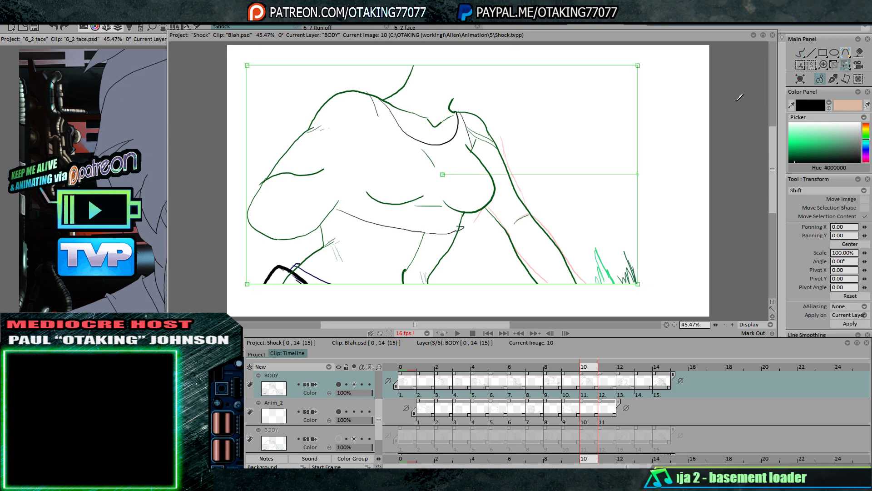
# Shift the frame 12 drawing on the BODY copy up and slightly left, towards the blank frame 11's in-between position
pyautogui.press('Right')
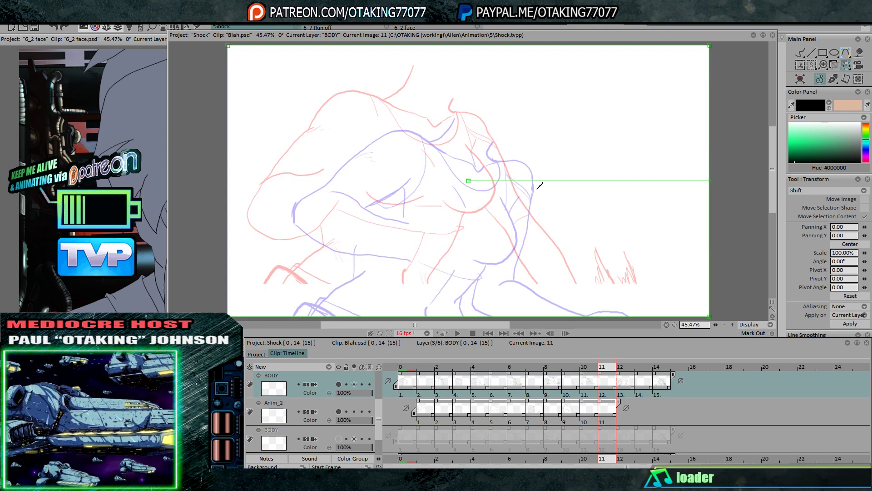
pyautogui.press('Right')
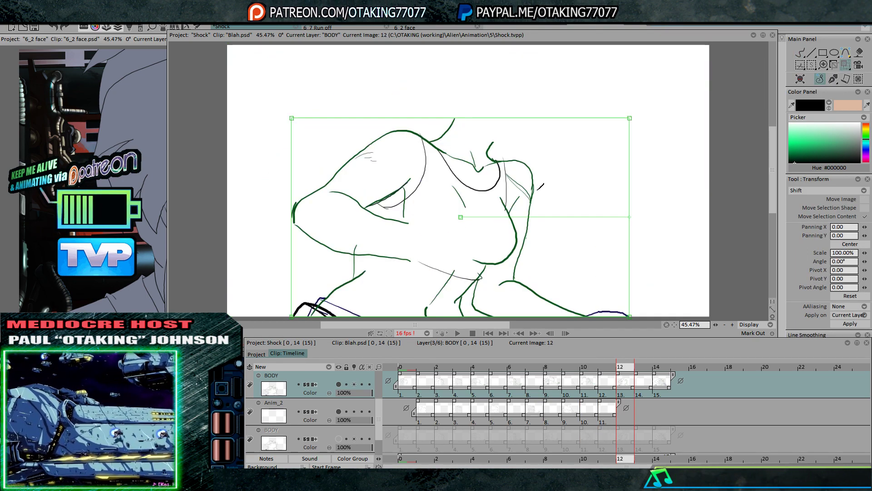
pyautogui.moveTo(553, 201)
pyautogui.mouseDown()
pyautogui.moveTo(542, 169)
pyautogui.moveTo(560, 208)
pyautogui.mouseUp()
pyautogui.press('Left')
pyautogui.press('Left')
pyautogui.press('Right')
pyautogui.press('Left')
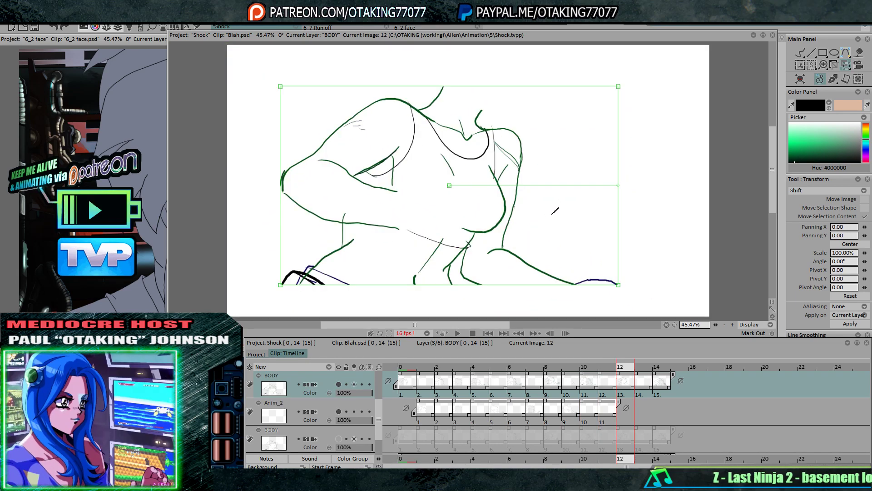
# Shift the frame 10 drawing on the BODY copy right and slightly down to overlap frame 12, flipping around frame 11 to compare
pyautogui.press('Right')
pyautogui.press('Left')
pyautogui.press('Right')
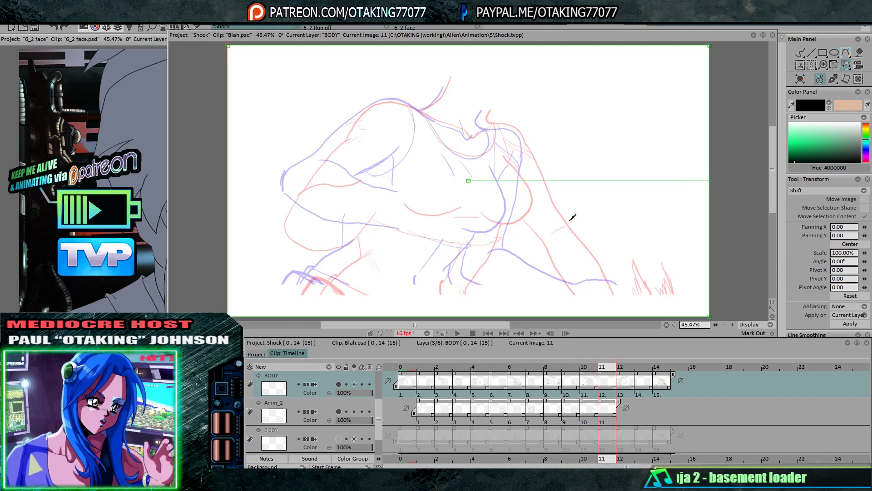
pyautogui.press('Left')
pyautogui.press('Left')
pyautogui.press('Right')
pyautogui.press('Right')
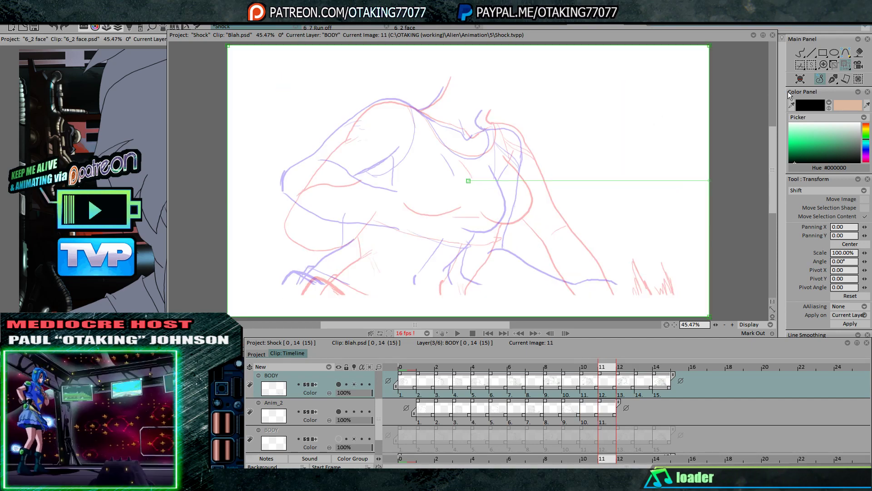
# On frame 11 of the Anim_2 layer, draw the near shoulder and neck contour freehand, between the neighbouring poses
pyautogui.click(801, 58)
pyautogui.press('Down')
pyautogui.press('Left')
pyautogui.press('Right')
pyautogui.press('Right')
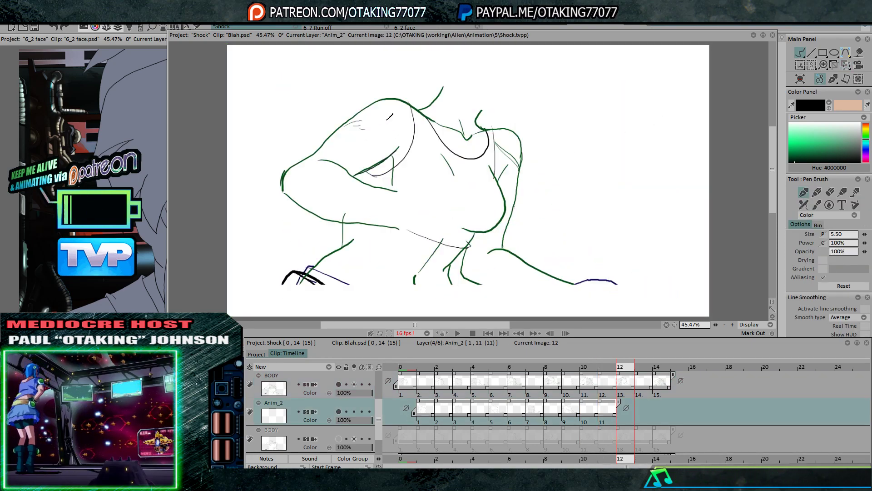
pyautogui.press('Left')
pyautogui.press('Left')
pyautogui.press('Right')
pyautogui.moveTo(348, 127)
pyautogui.mouseDown()
pyautogui.moveTo(382, 100)
pyautogui.moveTo(422, 109)
pyautogui.mouseUp()
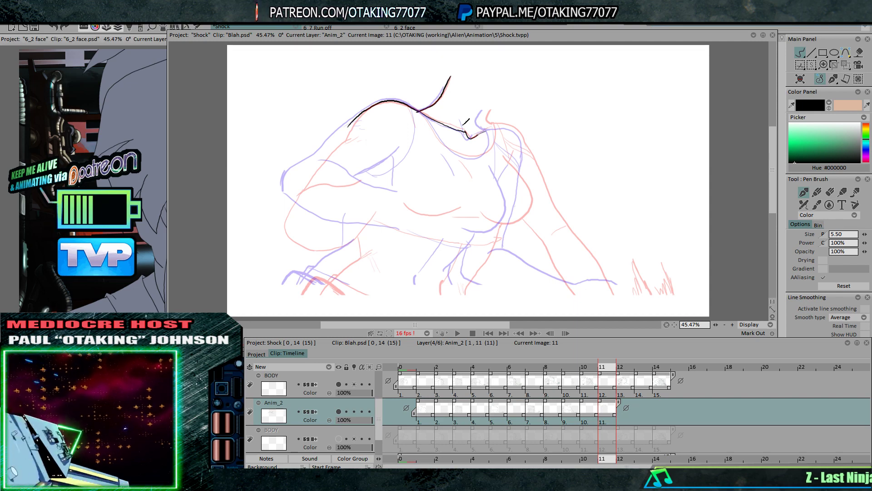
# Draw the far shoulder contour and the curved shirt neckline on frame 11
pyautogui.moveTo(486, 110)
pyautogui.mouseDown()
pyautogui.moveTo(483, 124)
pyautogui.moveTo(524, 138)
pyautogui.moveTo(524, 151)
pyautogui.mouseUp()
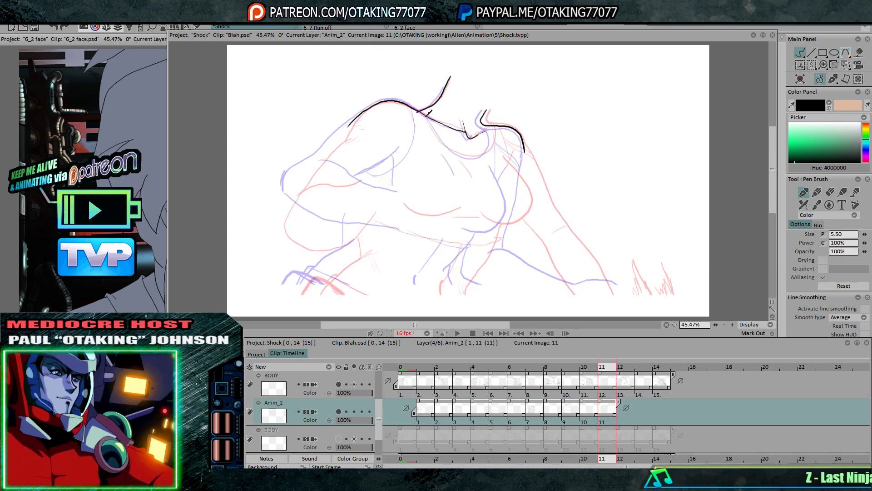
pyautogui.moveTo(445, 144)
pyautogui.mouseDown()
pyautogui.moveTo(480, 156)
pyautogui.moveTo(494, 128)
pyautogui.mouseUp()
pyautogui.press('Right')
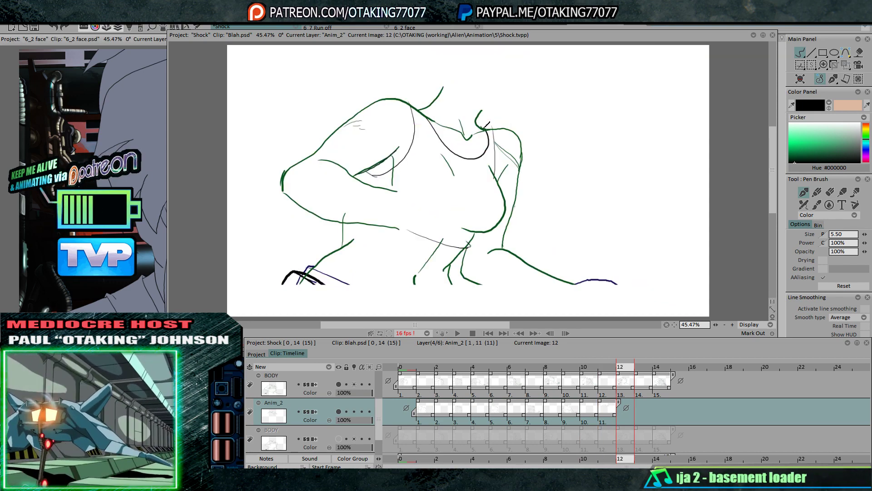
pyautogui.press('Left')
pyautogui.press('Left')
pyautogui.press('Right')
pyautogui.press('Right')
pyautogui.press('Left')
pyautogui.press('Left')
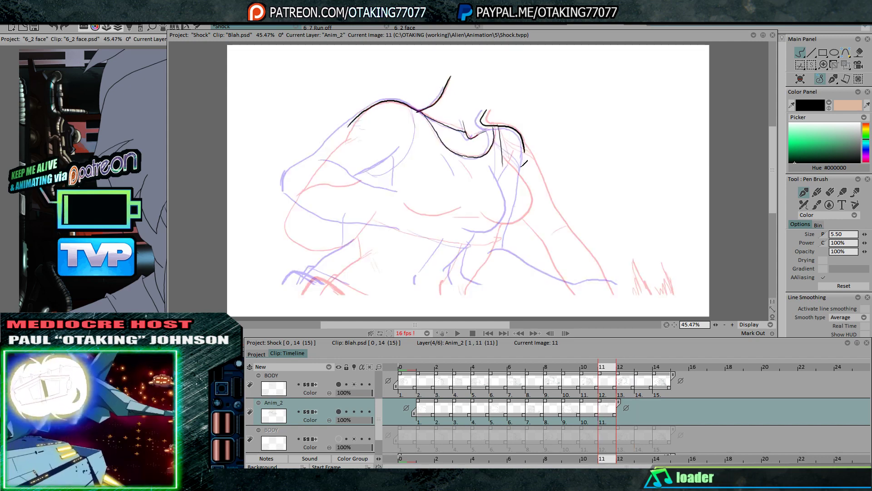
# Draw the outer edge of the near upper arm from the shoulder down to the elbow, between frames 10 and 12
pyautogui.press('Right')
pyautogui.press('Right')
pyautogui.press('Left')
pyautogui.press('Left')
pyautogui.press('Right')
pyautogui.press('Right')
pyautogui.press('Left')
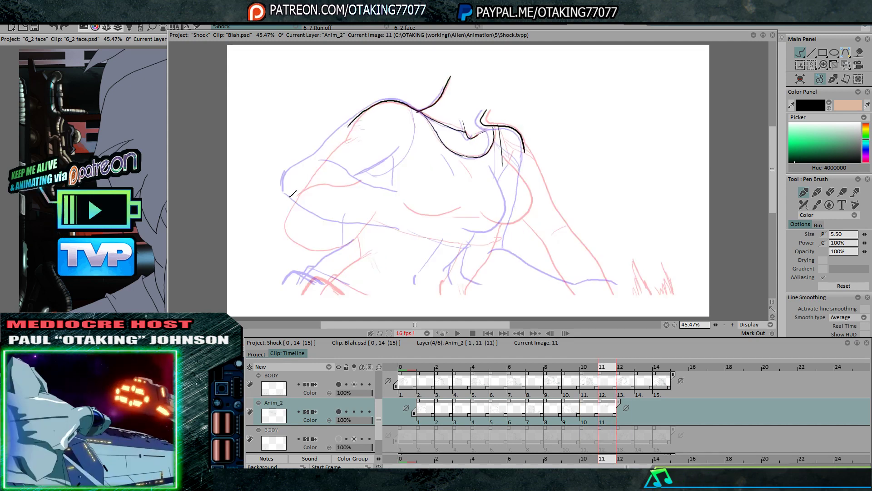
pyautogui.moveTo(286, 216)
pyautogui.mouseDown()
pyautogui.moveTo(285, 197)
pyautogui.moveTo(318, 157)
pyautogui.mouseUp()
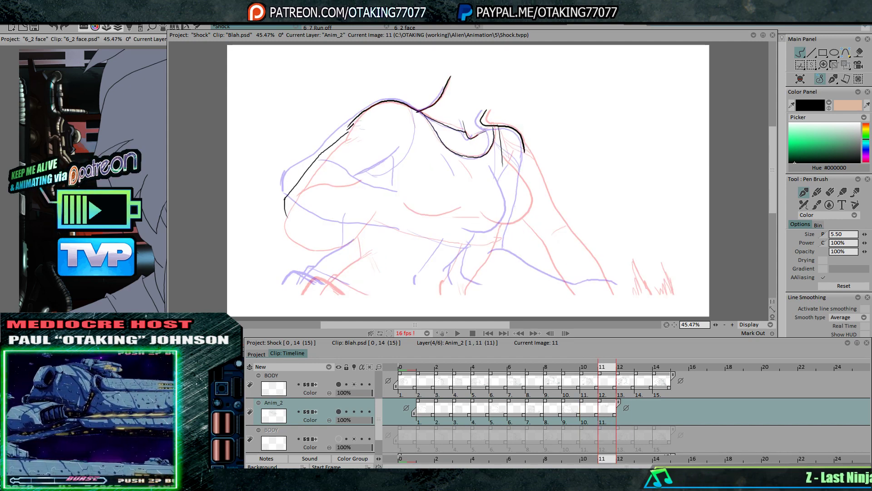
# Add short crease strokes on the near shoulder of frame 11, using the adjacent frames as reference
pyautogui.press('Left')
pyautogui.press('Right')
pyautogui.press('Right')
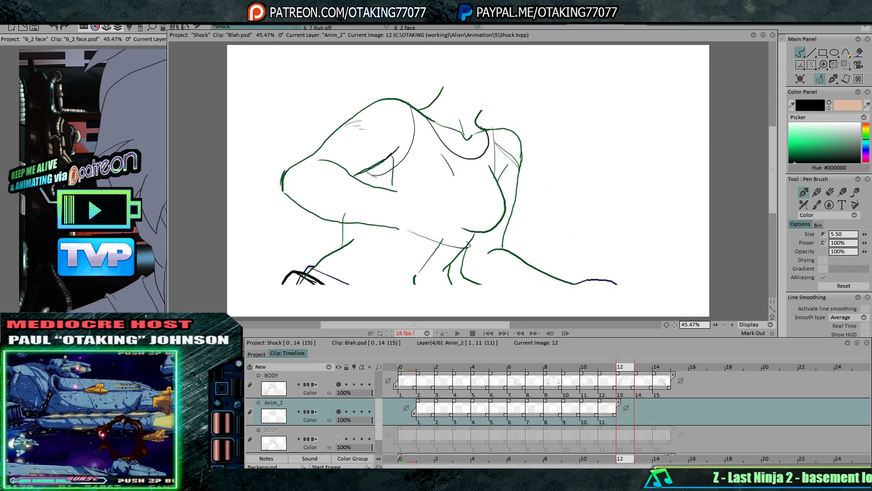
pyautogui.press('Left')
pyautogui.press('Left')
pyautogui.press('Right')
pyautogui.press('Right')
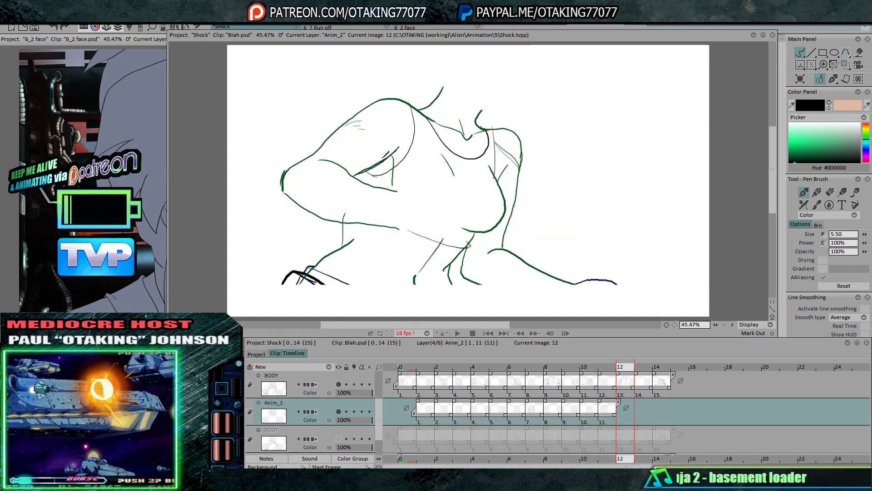
# Draw the armpit fold and the curved sleeve seam on the near side of the torso
pyautogui.press('Left')
pyautogui.press('Left')
pyautogui.press('Right')
pyautogui.press('Right')
pyautogui.press('Left')
pyautogui.press('Left')
pyautogui.press('Right')
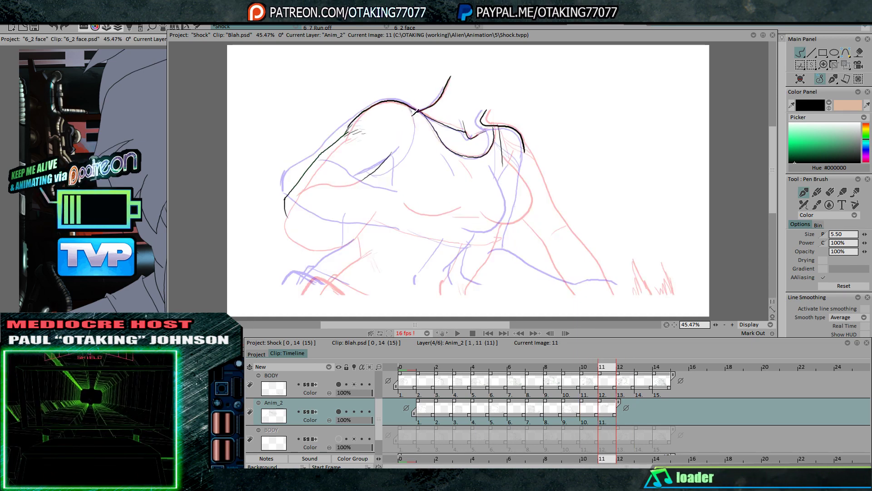
pyautogui.press('Right')
pyautogui.press('Left')
pyautogui.press('Left')
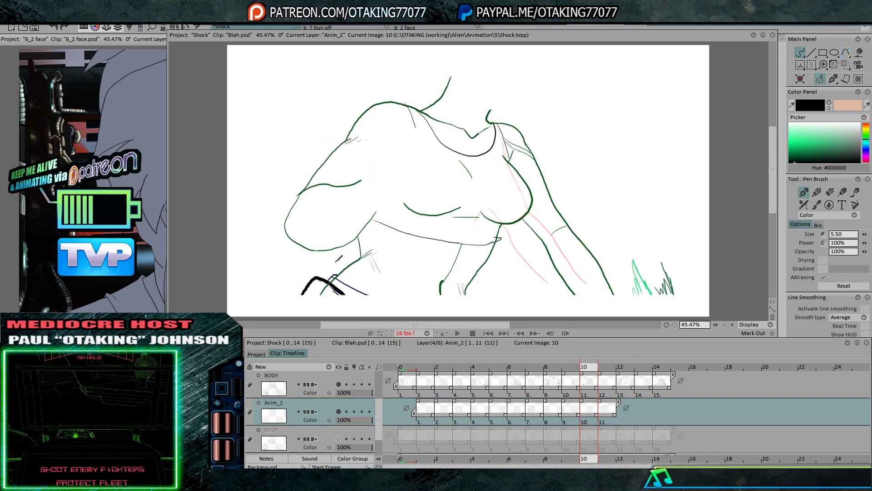
# Draw the slanted line at the near wrist and the first slanted line below the shirt hem on frame 11
pyautogui.press('Right')
pyautogui.moveTo(323, 276)
pyautogui.mouseDown()
pyautogui.moveTo(364, 247)
pyautogui.moveTo(350, 252)
pyautogui.mouseUp()
pyautogui.press('Right')
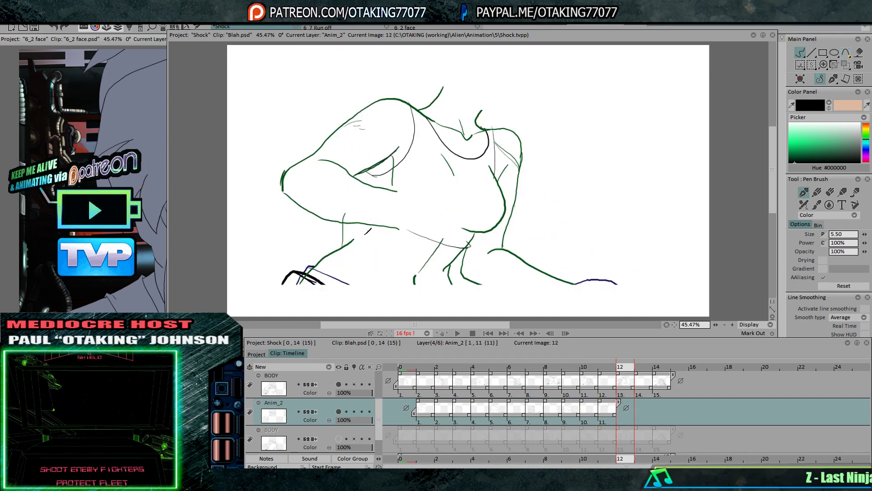
pyautogui.press('Left')
pyautogui.press('Left')
pyautogui.press('Right')
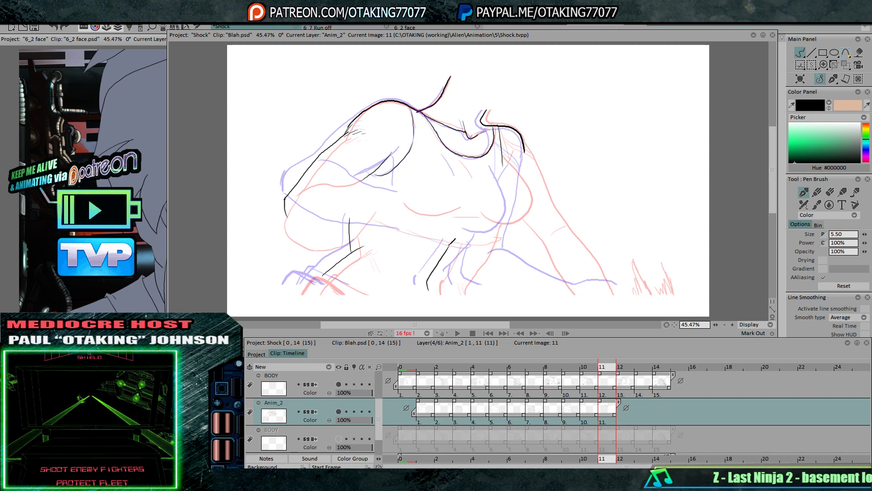
pyautogui.press('Right')
pyautogui.press('Left')
pyautogui.press('Left')
pyautogui.press('Right')
# Add the second slanted line below the torso, its short downward branch and a small stroke at the hem
pyautogui.moveTo(454, 278); pyautogui.dragTo(482, 243)
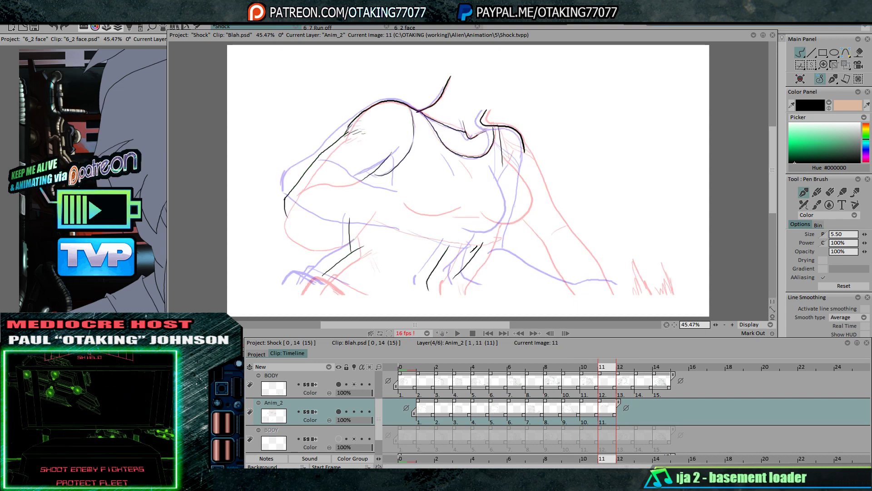
pyautogui.moveTo(457, 277); pyautogui.dragTo(460, 300)
pyautogui.press('Right')
pyautogui.press('Left')
pyautogui.press('Left')
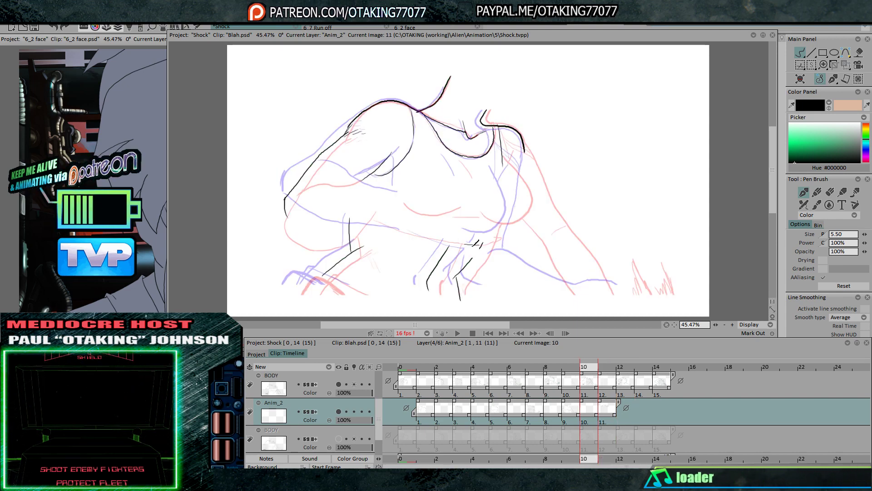
pyautogui.press('Right')
pyautogui.moveTo(471, 245); pyautogui.dragTo(485, 245)
# Draw the chest's side contour and shirt hem with chest creases, and the cuff lines at the near wrist
pyautogui.press('space')
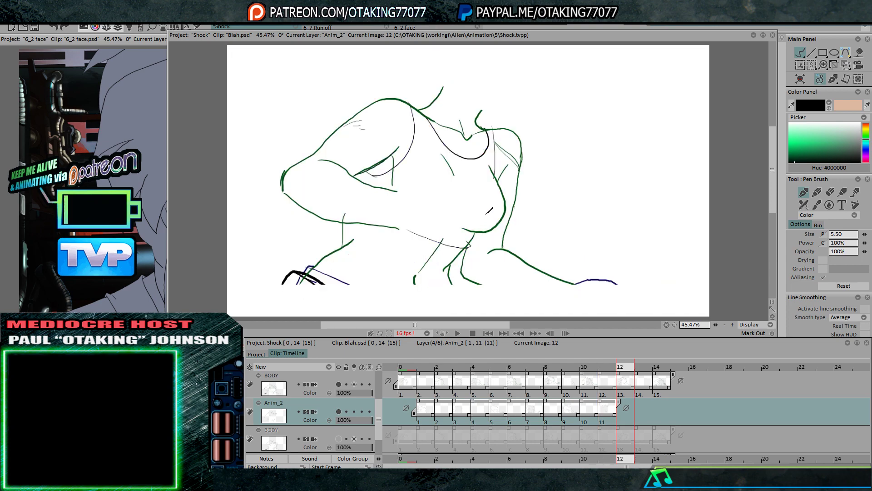
pyautogui.press('space')
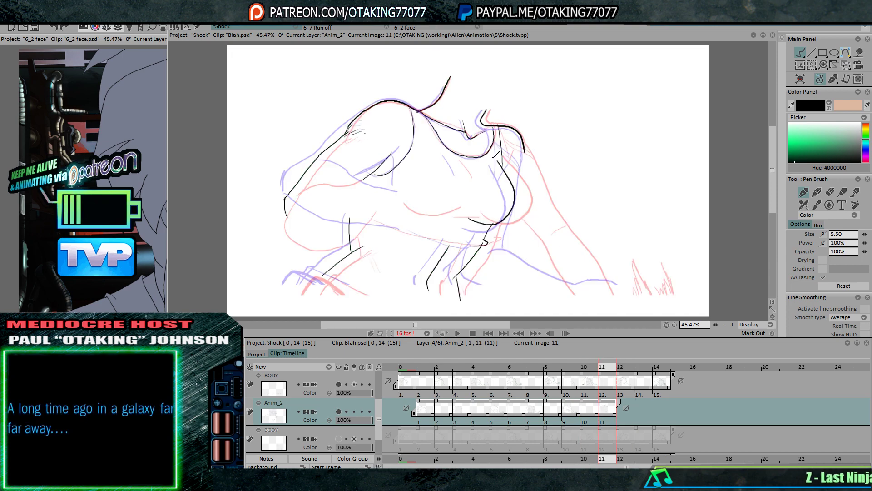
pyautogui.press('space')
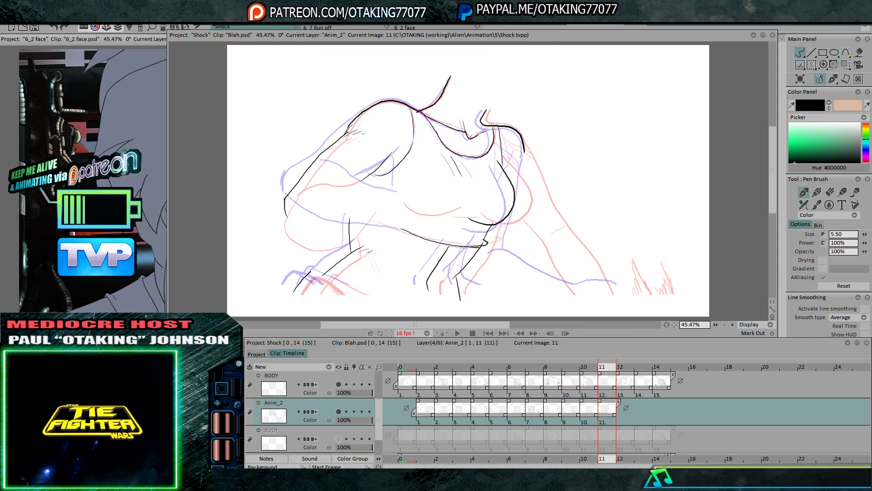
pyautogui.moveTo(294, 292); pyautogui.dragTo(337, 292)
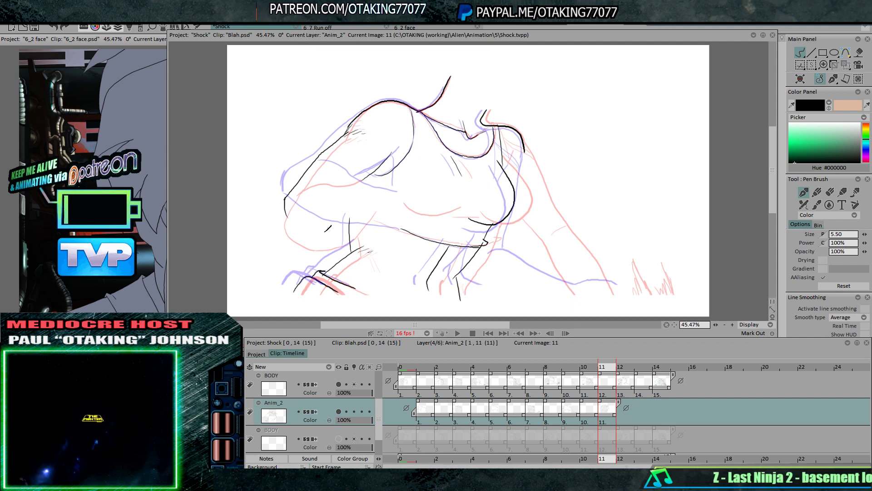
# Draw the underside of the near forearm from the elbow and extend the hem line towards it
pyautogui.press('space')
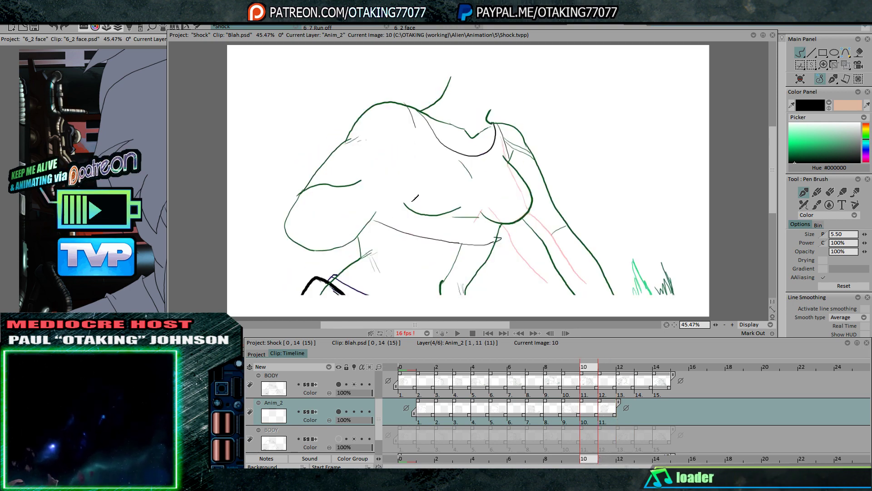
pyautogui.press('space')
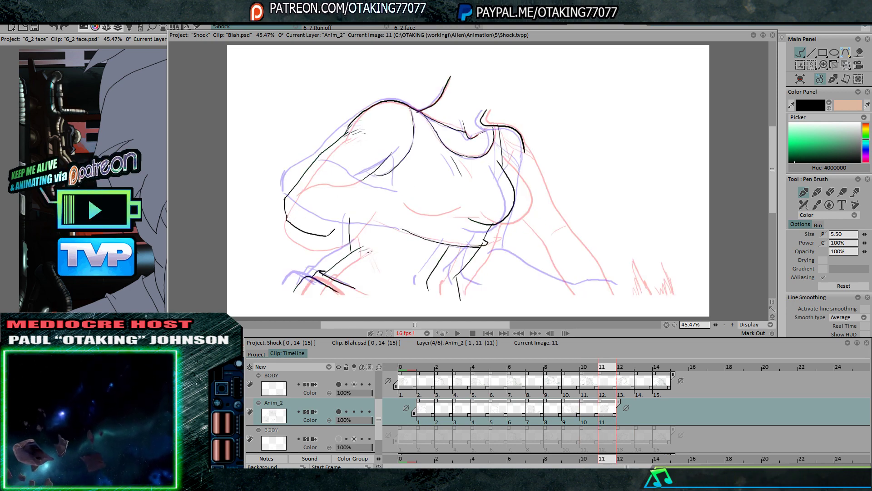
pyautogui.press('space')
pyautogui.press('space')
pyautogui.press('space')
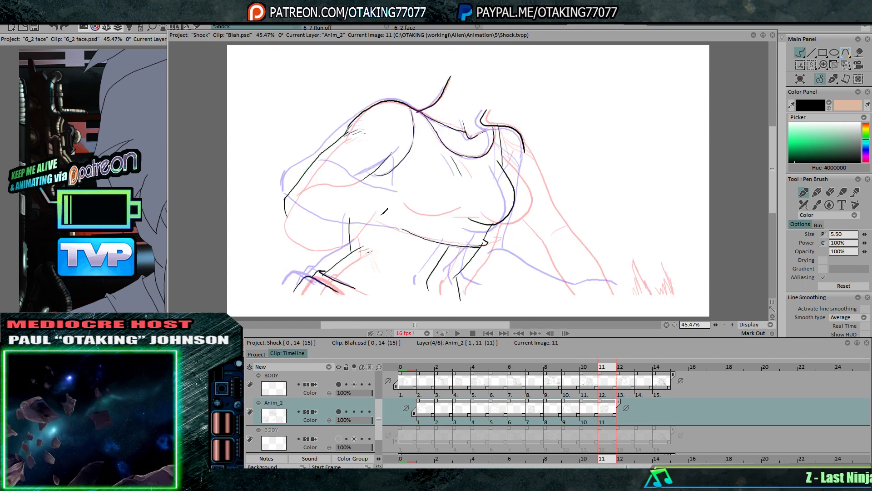
pyautogui.press('space')
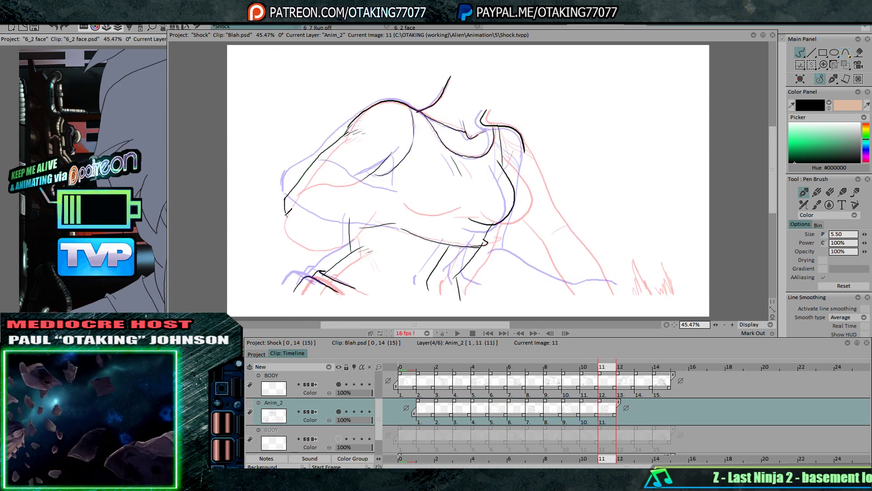
pyautogui.moveTo(286, 215); pyautogui.dragTo(311, 232)
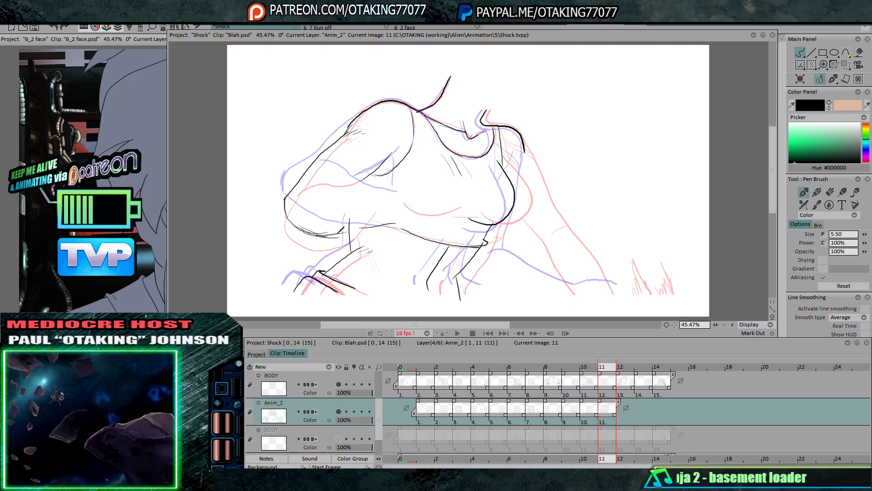
# Draw the upper edge of the near forearm and erase the line crossing the forearm near the wrist
pyautogui.press('space')
pyautogui.press('space')
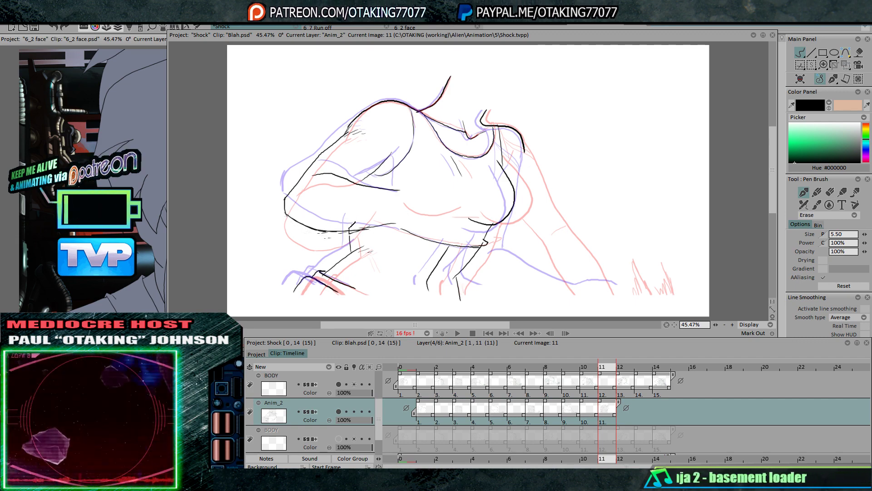
pyautogui.press('Right')
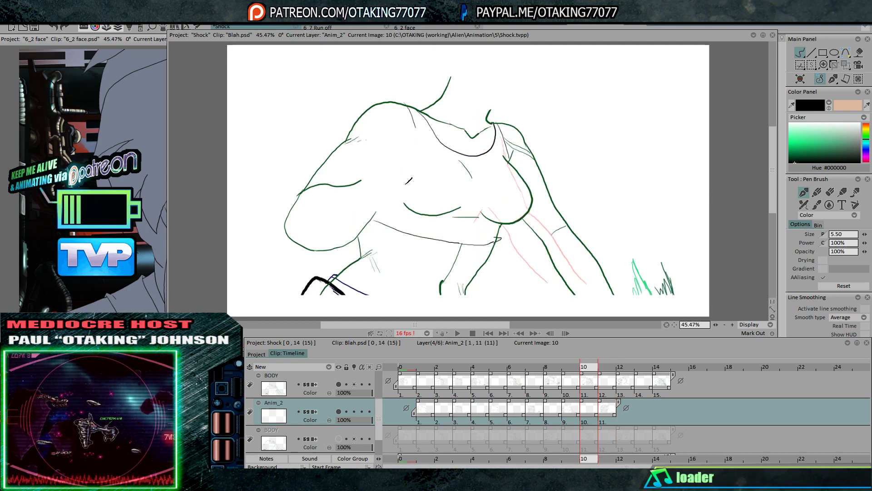
pyautogui.press('Left')
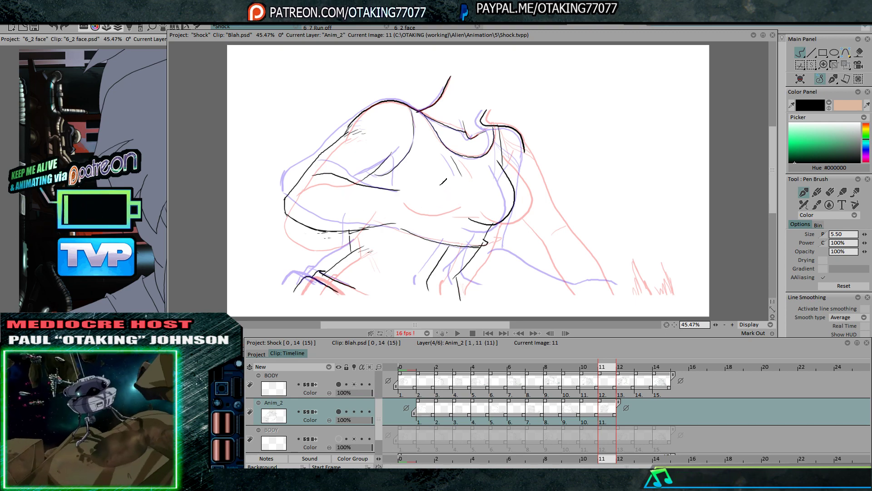
# Compare the frame 11 drawing with frames 10, 12 and 13
pyautogui.press('Right')
pyautogui.press('Left')
pyautogui.press('Right')
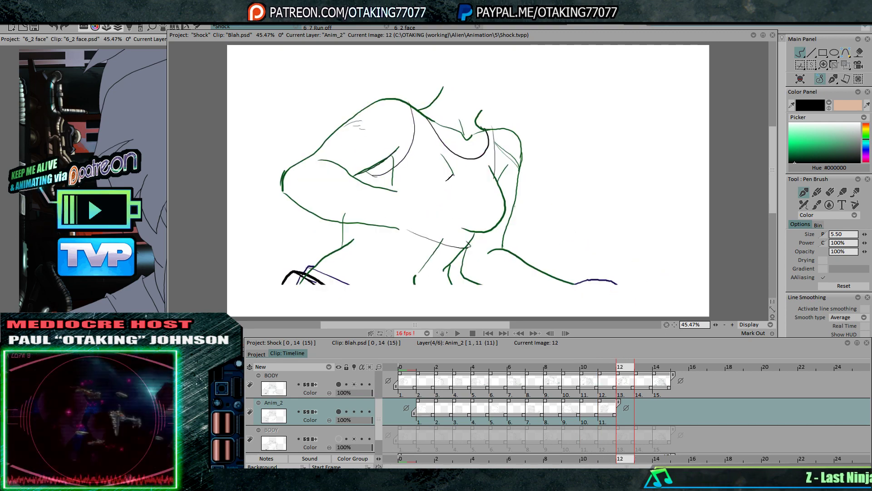
pyautogui.press('Left')
pyautogui.press('Right')
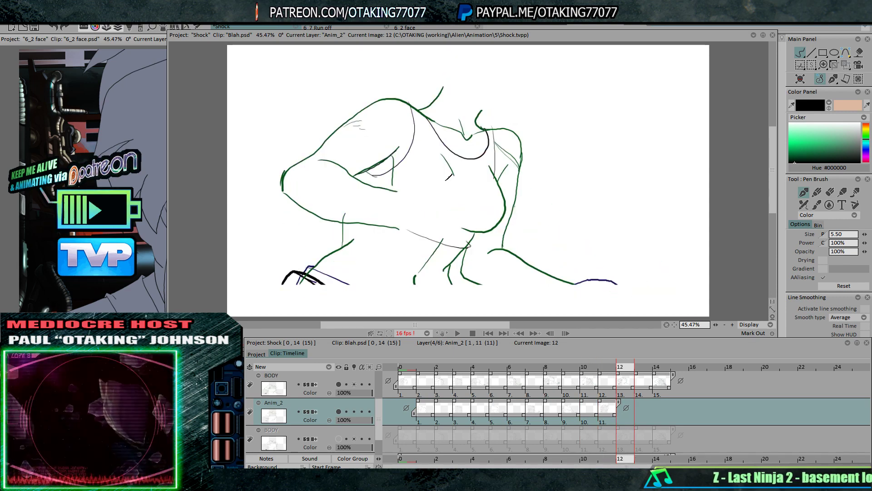
pyautogui.press('Right')
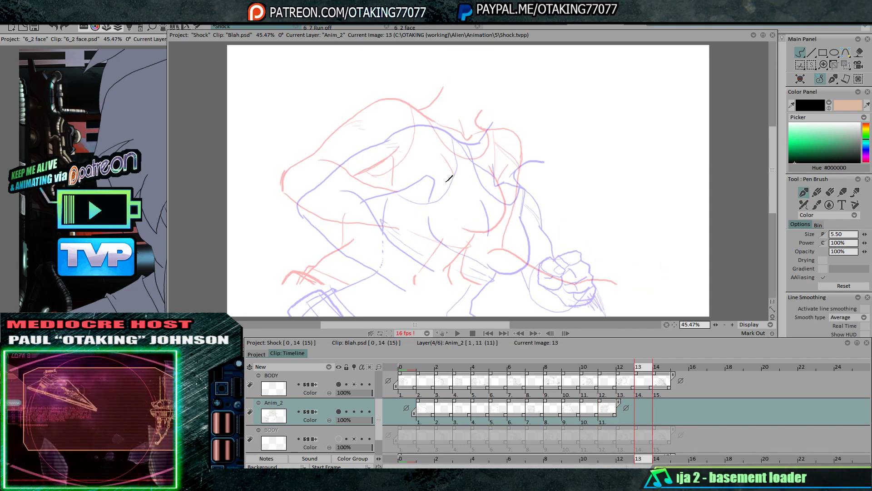
pyautogui.press('Left')
pyautogui.press('Left')
pyautogui.press('Left')
pyautogui.press('Right')
pyautogui.press('Left')
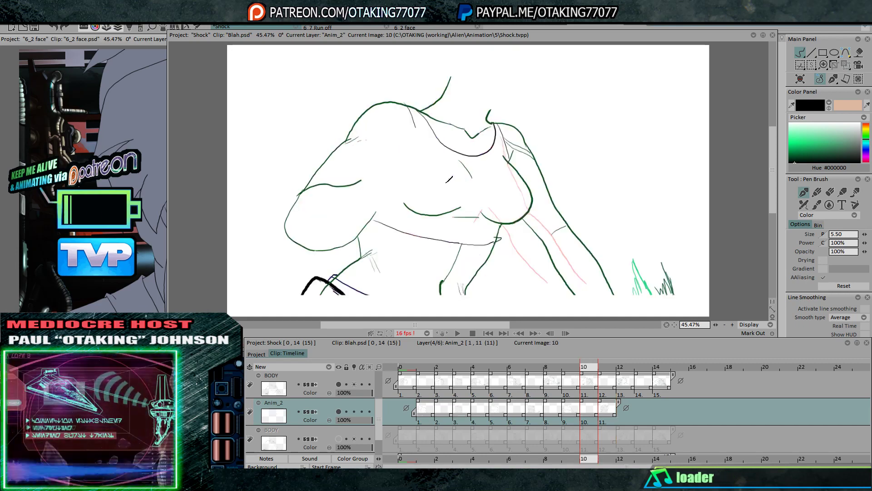
# Draw the inner edge of the far arm below the chest and a short curve at its lower end
pyautogui.press('Right')
pyautogui.press('Right')
pyautogui.press('Left')
pyautogui.press('Left')
pyautogui.press('Right')
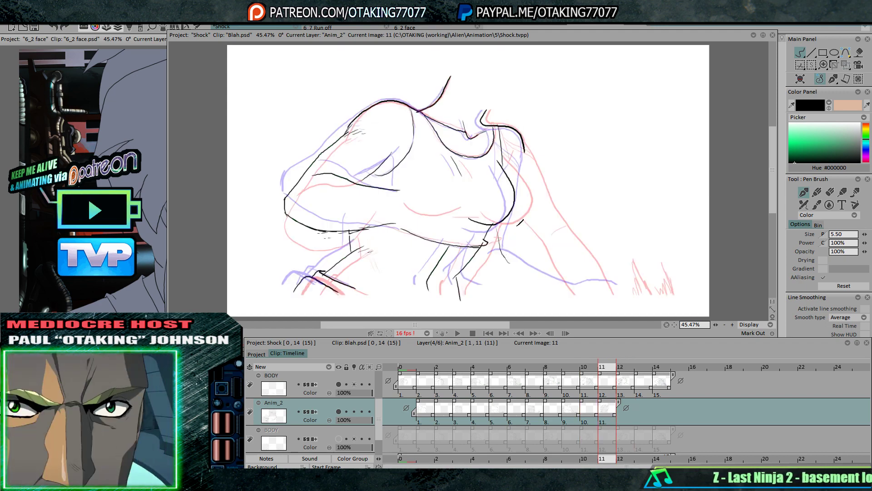
pyautogui.moveTo(507, 248); pyautogui.dragTo(530, 242)
pyautogui.press('Left')
pyautogui.press('Right')
pyautogui.press('Right')
pyautogui.press('Left')
pyautogui.press('Left')
pyautogui.press('Right')
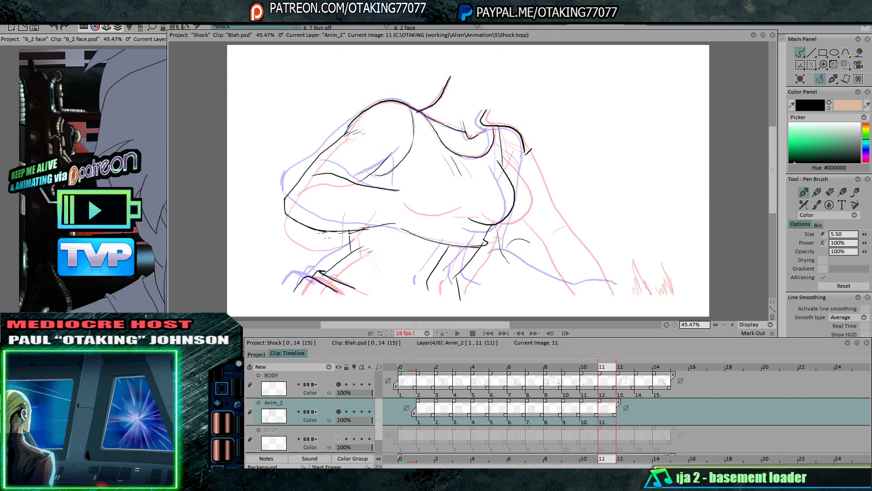
# Draw the outer edge of the far arm from the shoulder down and check it against frames 10 and 12
pyautogui.moveTo(527, 161); pyautogui.dragTo(529, 231)
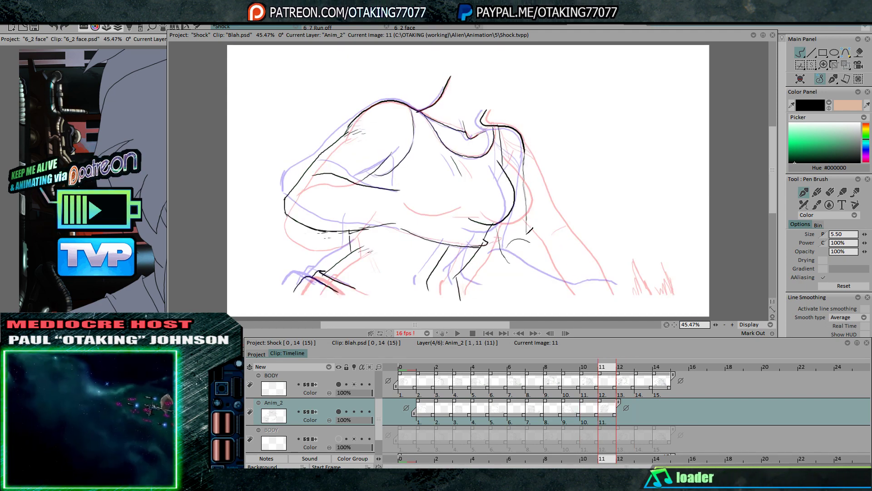
pyautogui.press('Left')
pyautogui.press('Right')
pyautogui.press('Right')
pyautogui.press('Left')
pyautogui.press('Left')
pyautogui.press('Right')
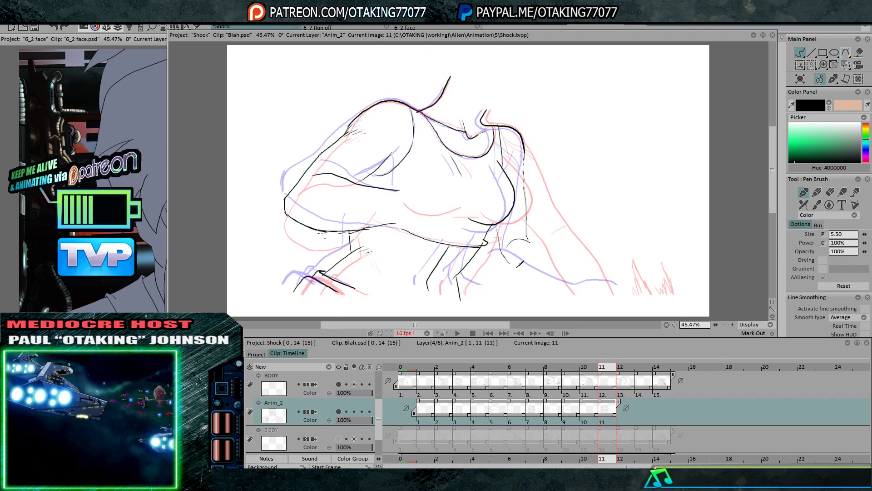
# Draw both edges of the far forearm on frame 11 and check them against frames 10 and 12
pyautogui.moveTo(501, 252)
pyautogui.mouseDown()
pyautogui.moveTo(514, 274)
pyautogui.moveTo(558, 307)
pyautogui.mouseUp()
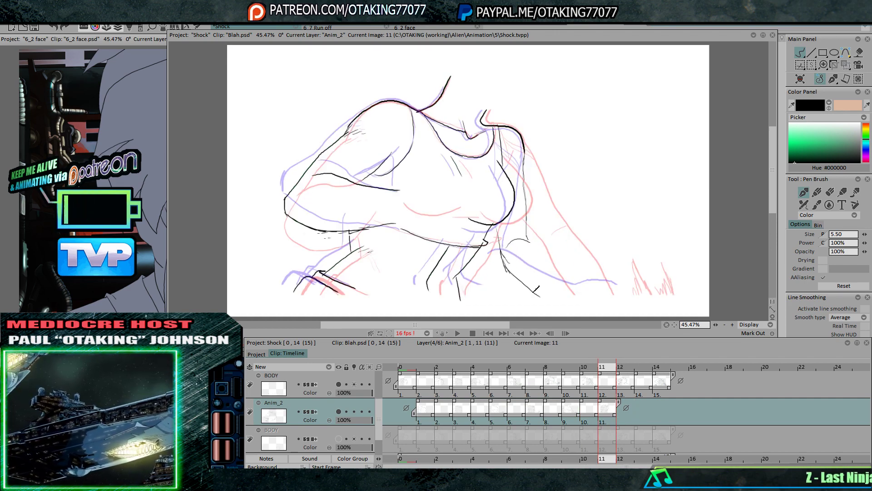
pyautogui.moveTo(527, 237); pyautogui.dragTo(582, 297)
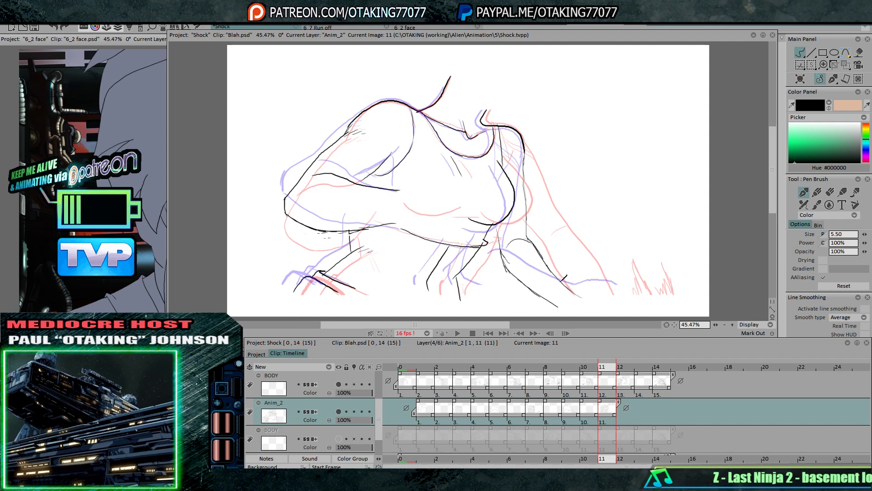
pyautogui.press('Left')
pyautogui.press('Right')
pyautogui.press('Left')
pyautogui.press('Right')
pyautogui.press('Left')
pyautogui.press('Right')
pyautogui.press('Right')
pyautogui.press('Left')
pyautogui.press('Left')
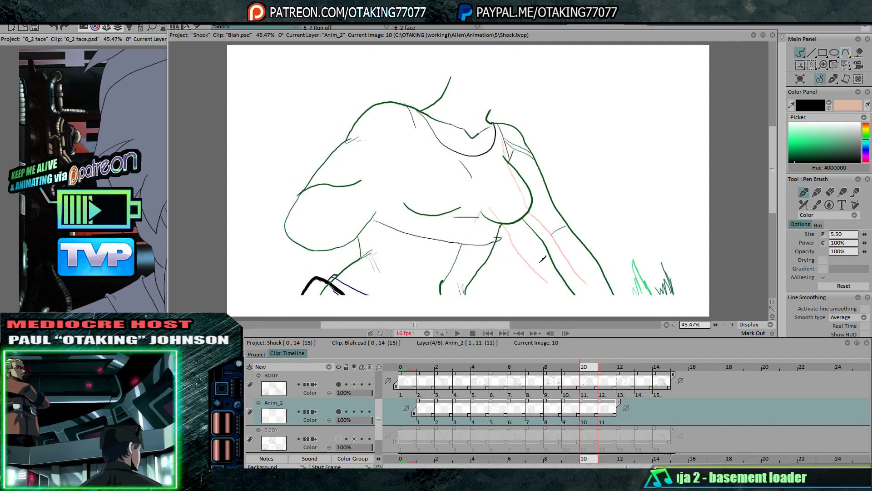
pyautogui.press('Right')
# Make the lower BODY layer the visible reference instead of the upper one, and shift the Anim_2 frame 11 drawing by -84 X and 131 Y
pyautogui.click(338, 385)
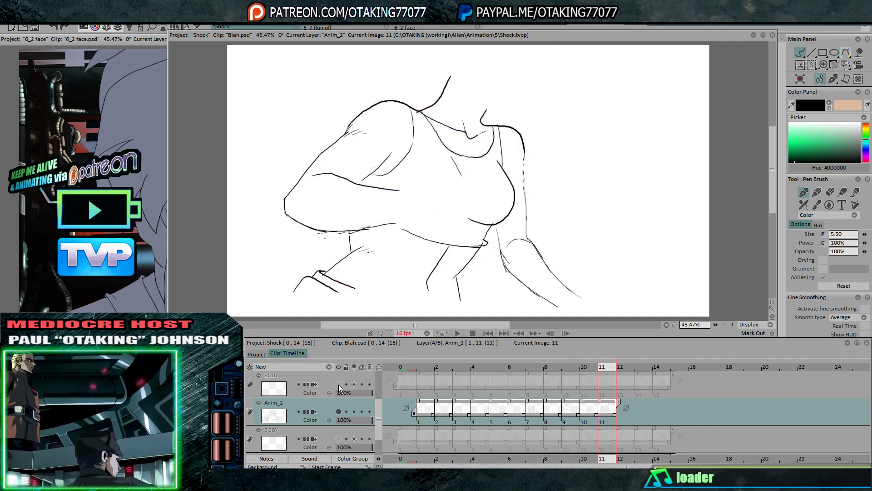
pyautogui.click(339, 439)
pyautogui.click(846, 64)
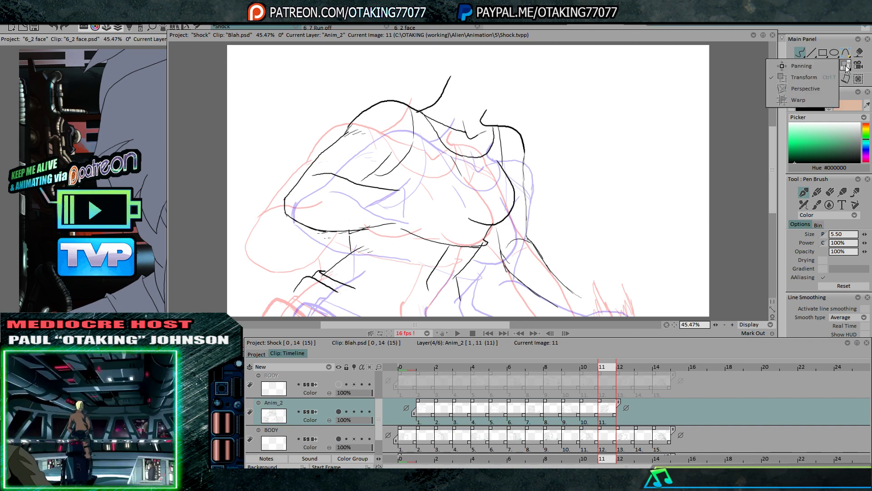
pyautogui.click(796, 78)
pyautogui.moveTo(518, 132); pyautogui.dragTo(504, 159)
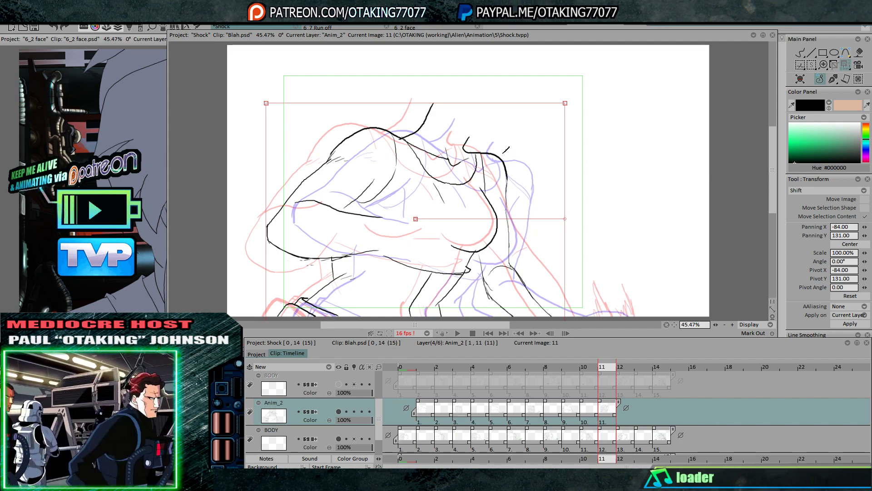
pyautogui.press('Left')
pyautogui.press('Right')
pyautogui.press('Right')
pyautogui.press('Left')
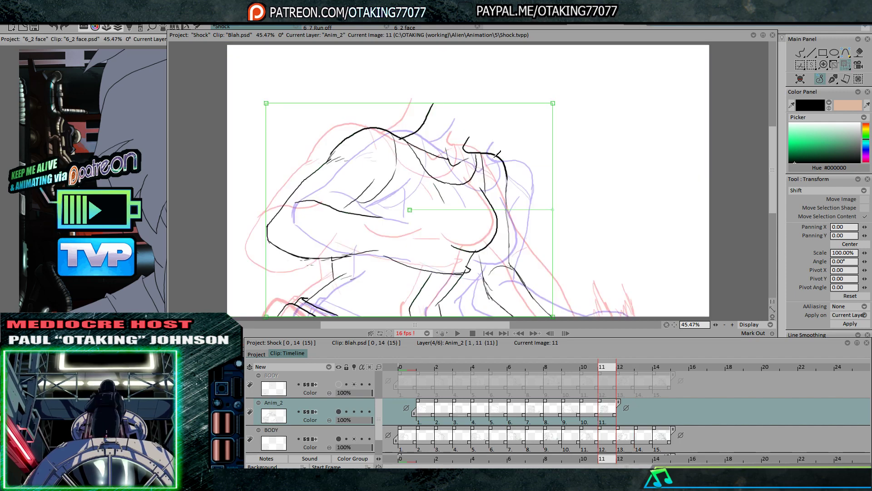
pyautogui.press('Left')
pyautogui.press('Right')
# Turn off the light table for the lower BODY layer and compare the frame 11 pose with frames 9 to 12
pyautogui.click(354, 438)
pyautogui.press('Left')
pyautogui.press('Left')
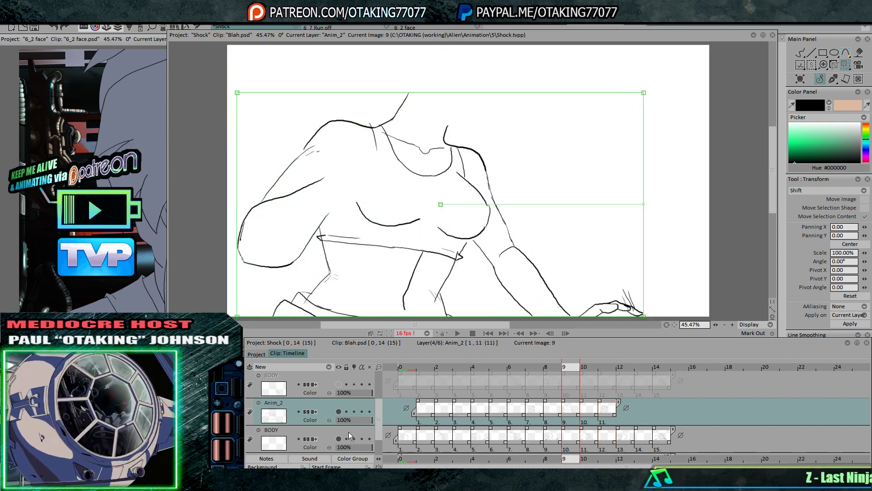
pyautogui.press('Right')
pyautogui.press('Right')
pyautogui.press('Right')
pyautogui.press('Left')
pyautogui.press('Left')
pyautogui.press('Right')
pyautogui.press('Right')
pyautogui.press('Left')
pyautogui.press('Left')
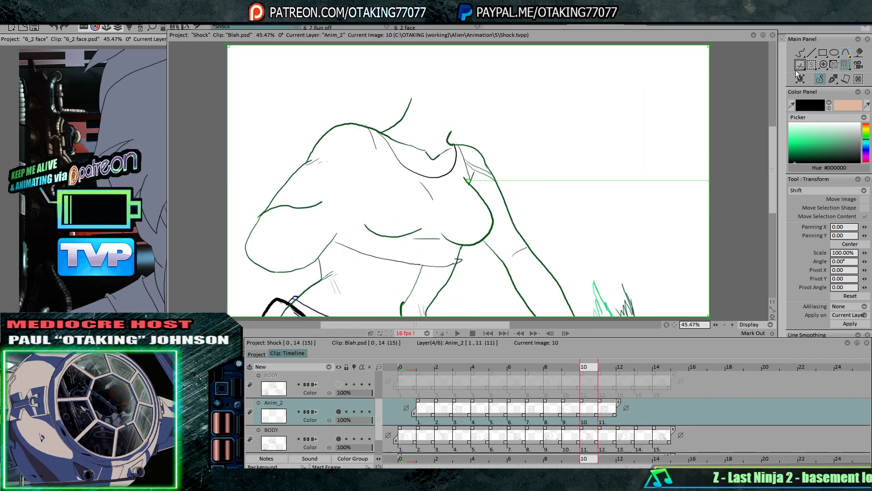
# Draw the short strap lines just below the far shoulder on frame 11, using the adjacent frames as reference
pyautogui.click(800, 53)
pyautogui.press('Right')
pyautogui.press('Right')
pyautogui.press('Left')
pyautogui.press('Left')
pyautogui.press('Right')
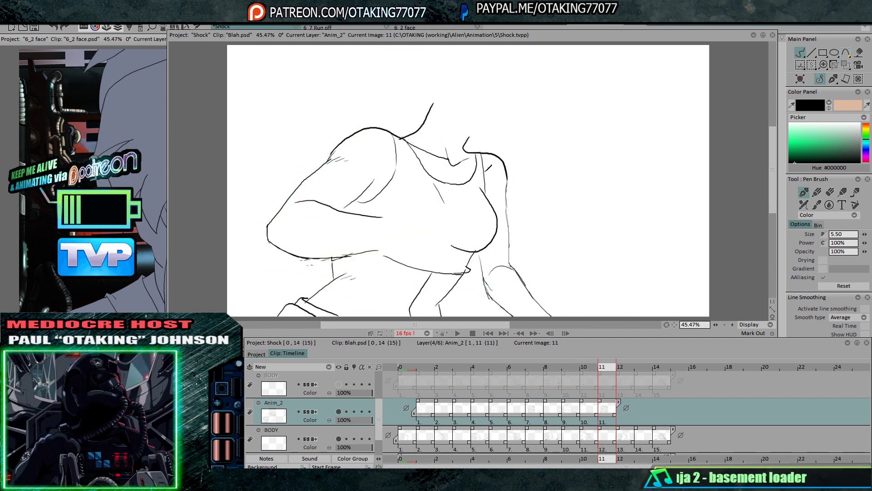
pyautogui.press('Left')
pyautogui.press('Right')
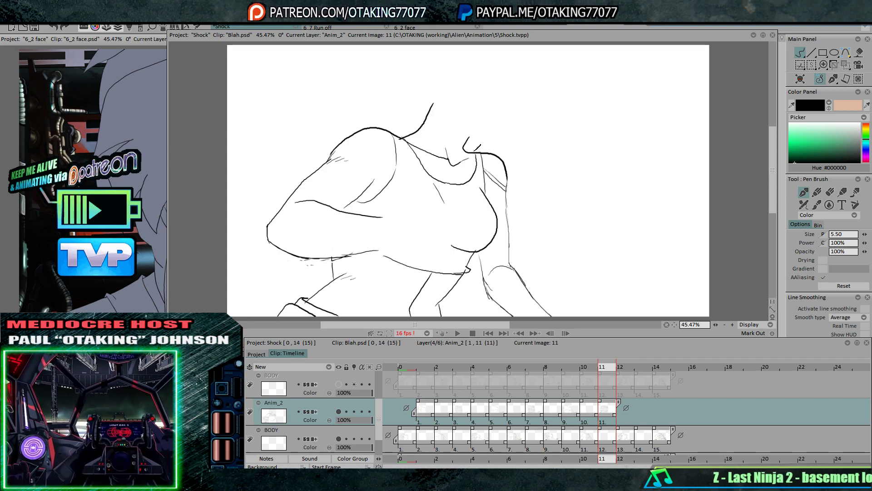
# Draw the small fold at the near armpit on frame 11, following the armpit on frame 12
pyautogui.press('Left')
pyautogui.press('Right')
pyautogui.press('Right')
pyautogui.press('Left')
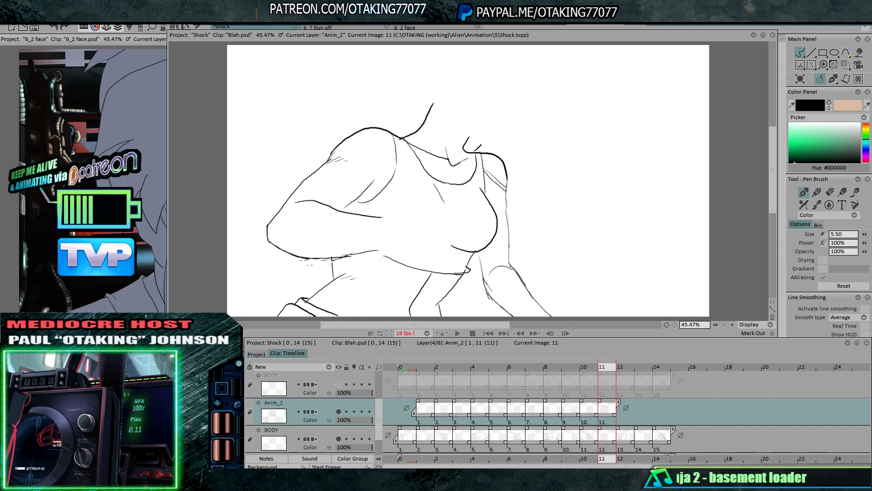
pyautogui.press('Left')
pyautogui.press('Right')
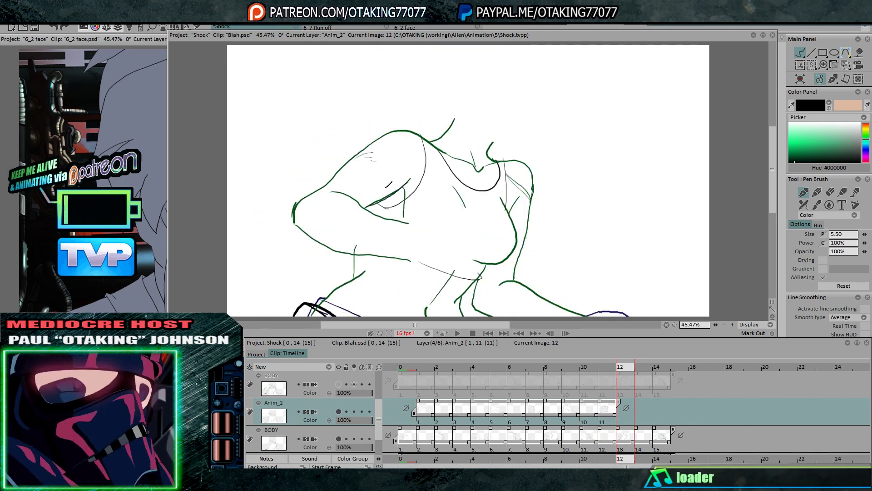
pyautogui.moveTo(370, 185); pyautogui.dragTo(378, 206)
pyautogui.press('Right')
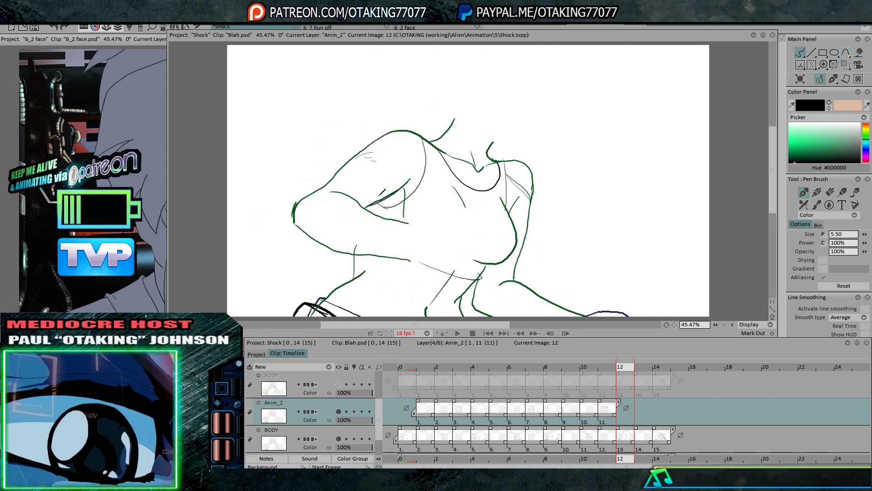
# Compare the frame 11 drawing with frames 8 to 12 to check the flow of the motion
pyautogui.press('Left')
pyautogui.press('Left')
pyautogui.press('Left')
pyautogui.press('Right')
pyautogui.press('Right')
pyautogui.press('Left')
pyautogui.press('Left')
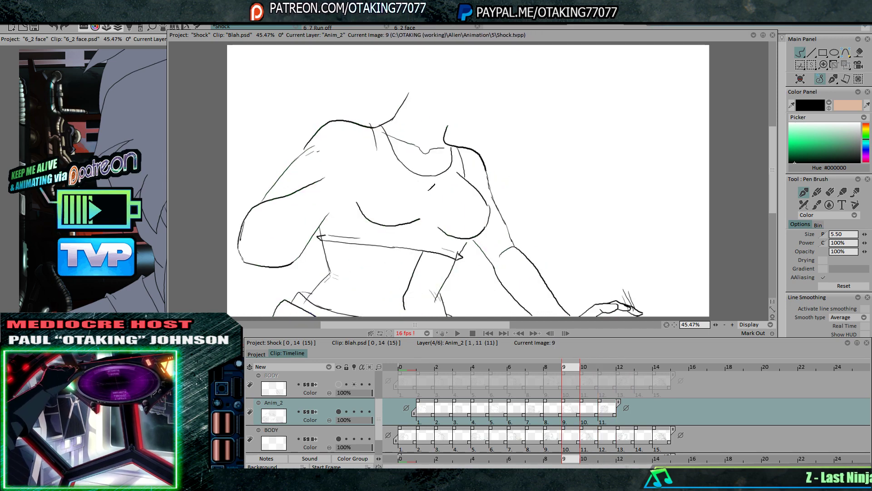
pyautogui.press('Right')
pyautogui.press('Right')
pyautogui.press('Left')
pyautogui.press('Left')
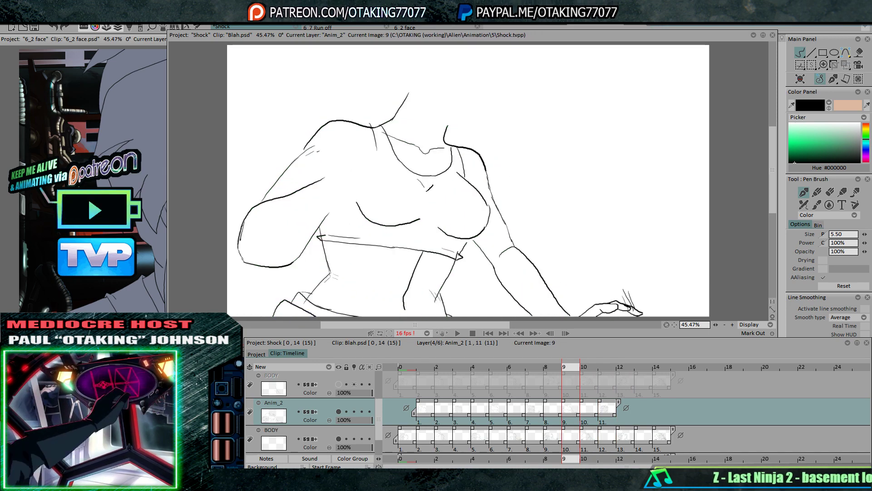
pyautogui.press('Left')
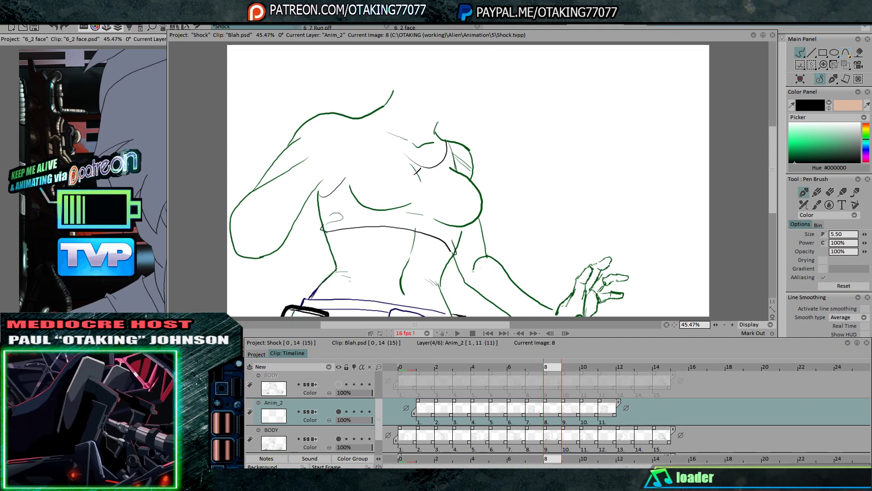
pyautogui.press('Right')
pyautogui.press('Right')
pyautogui.press('Right')
pyautogui.press('Right')
pyautogui.press('Right')
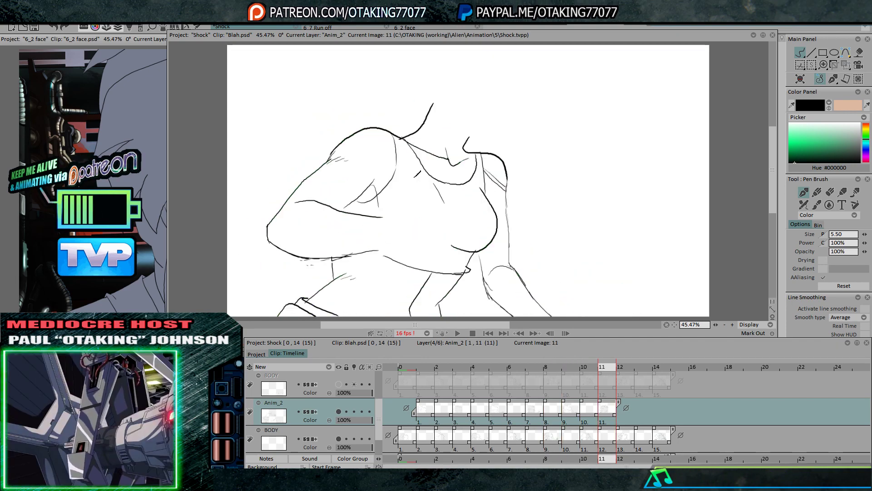
# Extend the Anim_2 layer to frame 13 and make the upper BODY layer the visible reference instead of the lower one
pyautogui.press('Left')
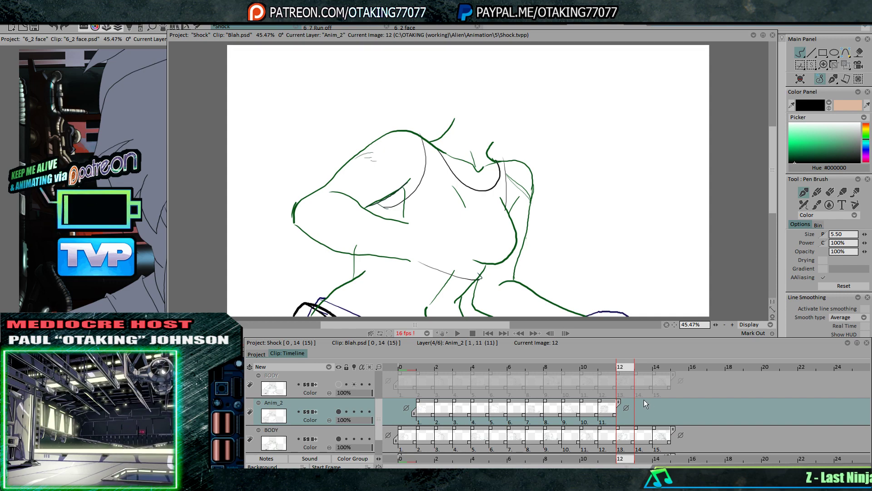
pyautogui.press('Right')
pyautogui.moveTo(654, 403); pyautogui.dragTo(655, 404)
pyautogui.press('Return')
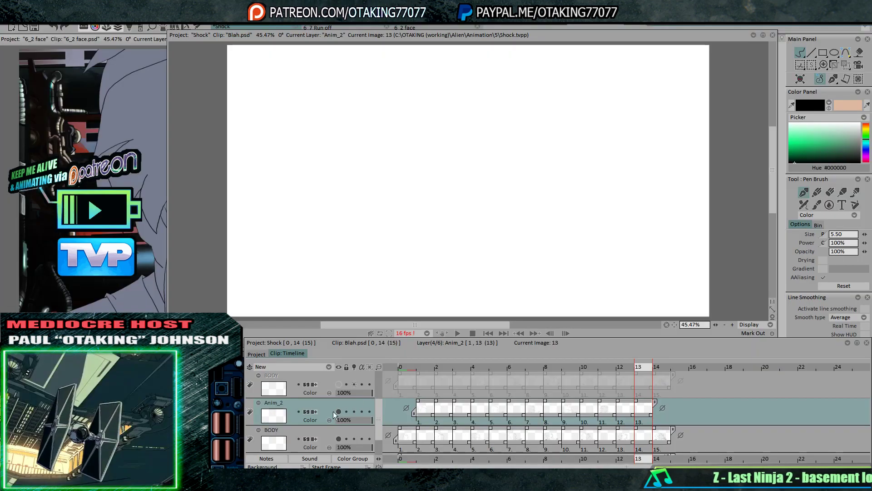
pyautogui.click(338, 438)
pyautogui.click(339, 384)
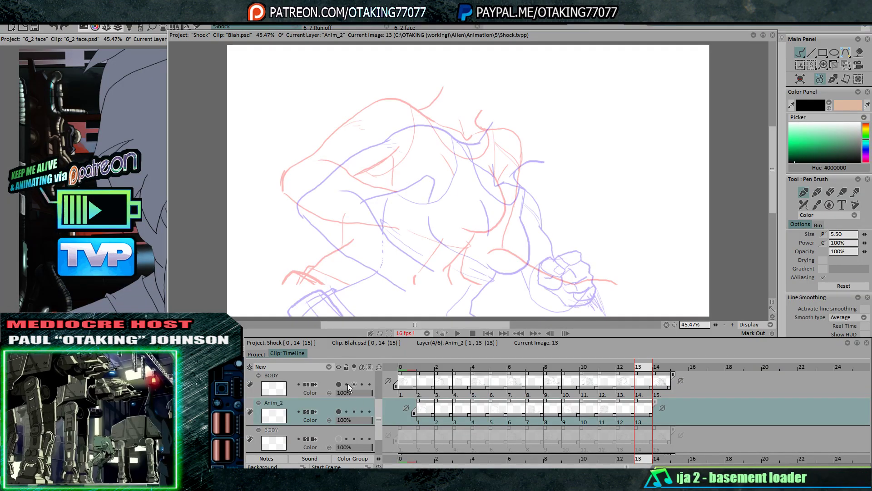
# Shift the upper BODY layer's frame 14 drawing up and to the left so its torso lies closer to frame 12
pyautogui.click(845, 65)
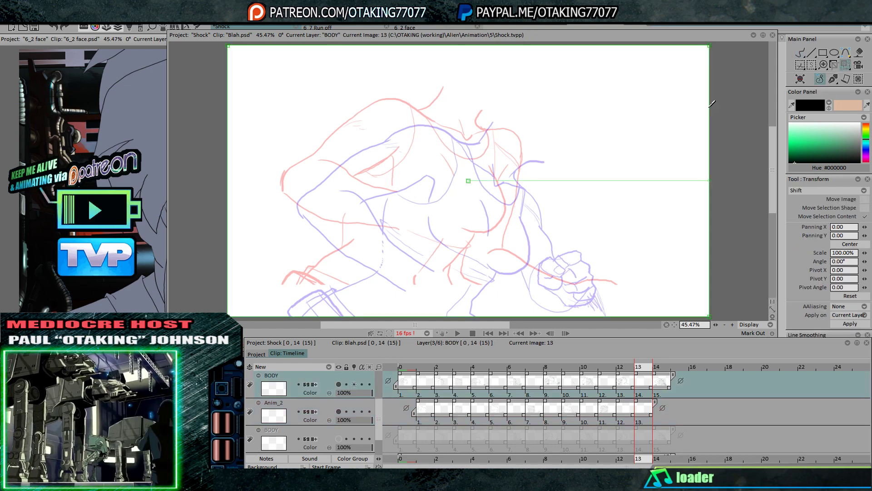
pyautogui.press('Left')
pyautogui.press('Right')
pyautogui.press('Right')
pyautogui.moveTo(532, 239); pyautogui.dragTo(513, 206)
pyautogui.press('Left')
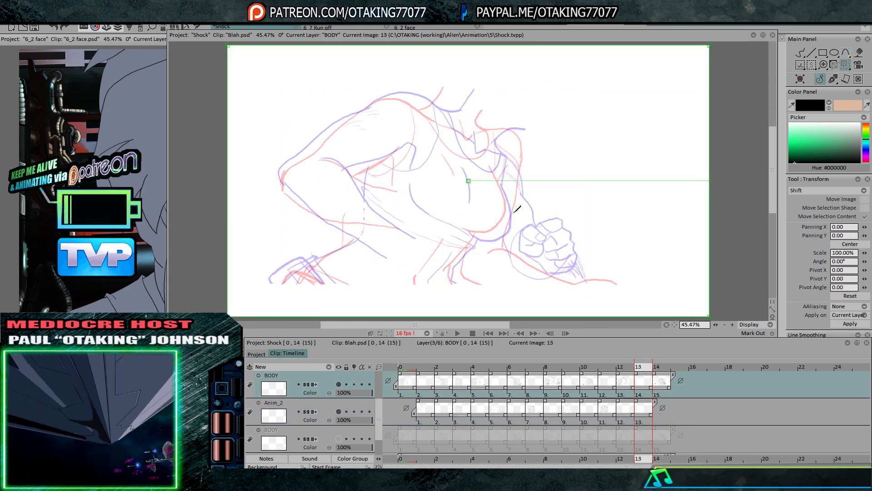
# Compare frames 12 and 14 of the upper BODY layer, and rotate the frame 14 drawing counterclockwise to align the torsos
pyautogui.press('Left')
pyautogui.press('Right')
pyautogui.press('Right')
pyautogui.press('Left')
pyautogui.press('Left')
pyautogui.press('Right')
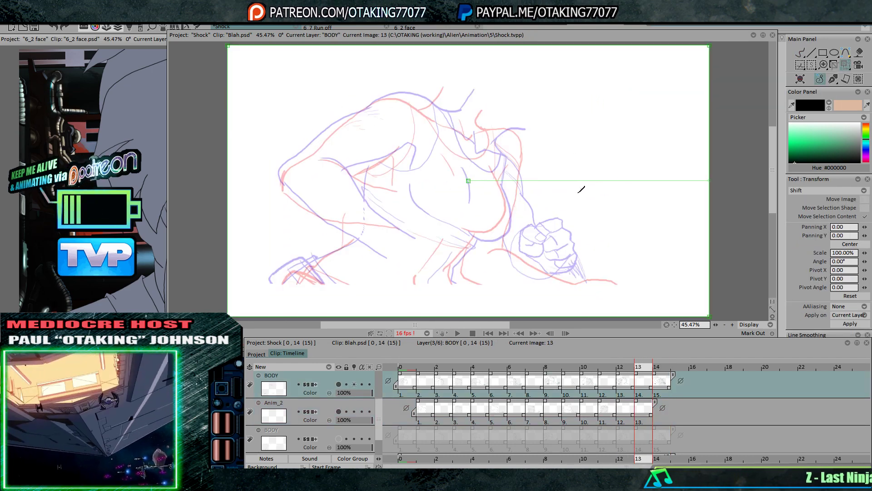
pyautogui.click(579, 192)
pyautogui.moveTo(599, 188); pyautogui.dragTo(566, 165)
pyautogui.press('Return')
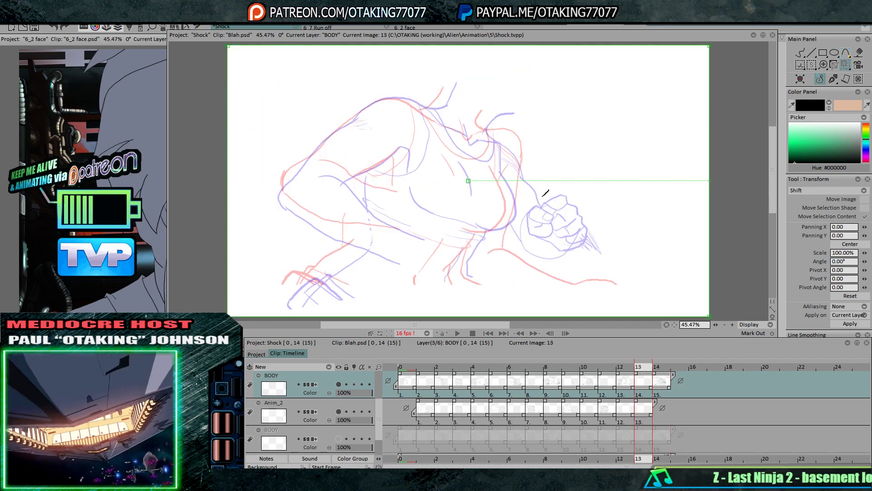
# Shift the upper BODY layer's frame 12 drawing slightly to the right so its chest lines up with frame 14
pyautogui.press('Left')
pyautogui.moveTo(536, 206); pyautogui.dragTo(548, 202)
pyautogui.press('Right')
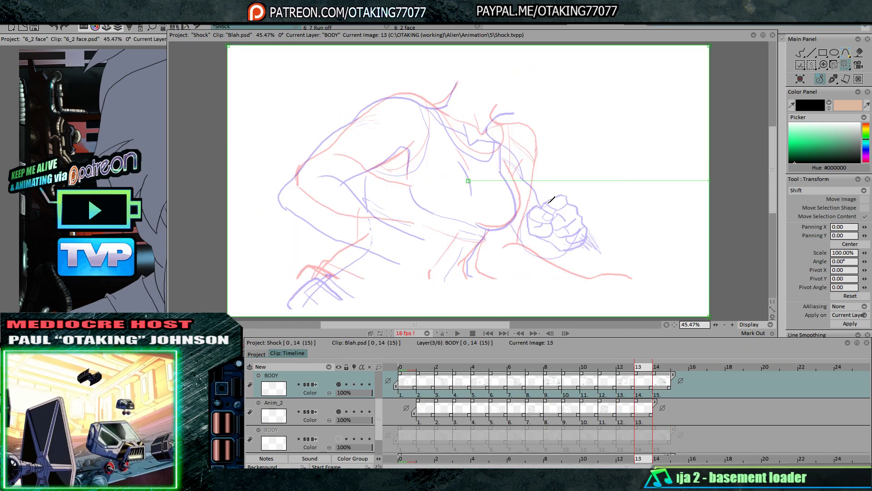
pyautogui.press('Left')
pyautogui.press('Right')
pyautogui.press('Left')
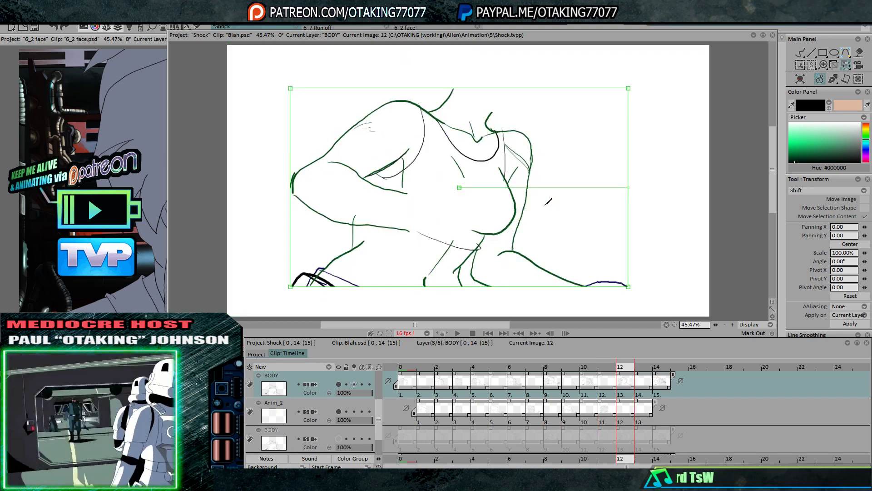
pyautogui.press('Right')
# Draw the near shoulder, the elbow and the outer edge of the upper arm on frame 13 of Anim_2
pyautogui.click(800, 53)
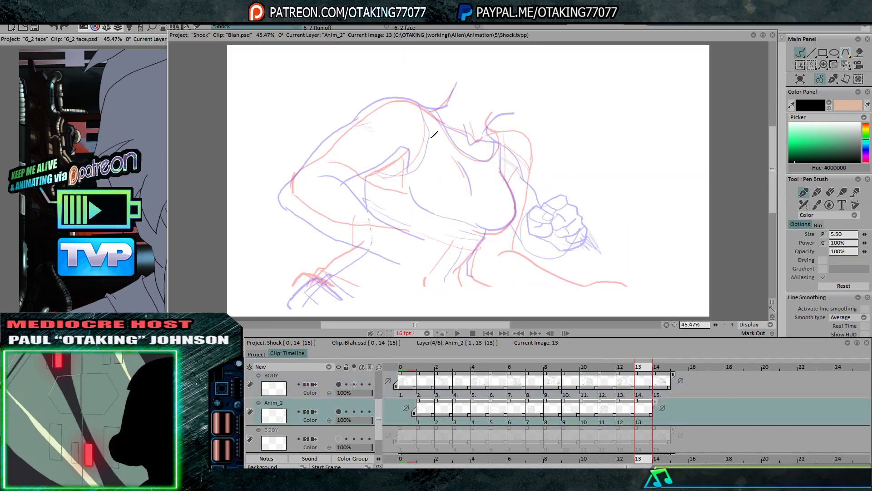
pyautogui.moveTo(295, 178); pyautogui.dragTo(352, 124)
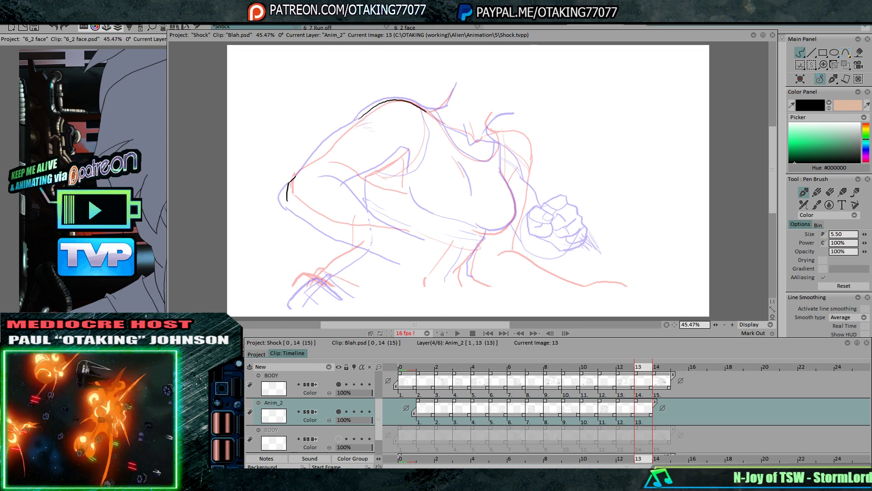
pyautogui.moveTo(288, 184)
pyautogui.mouseDown()
pyautogui.moveTo(313, 148)
pyautogui.moveTo(359, 119)
pyautogui.mouseUp()
pyautogui.hotkey('ctrl', 'z')
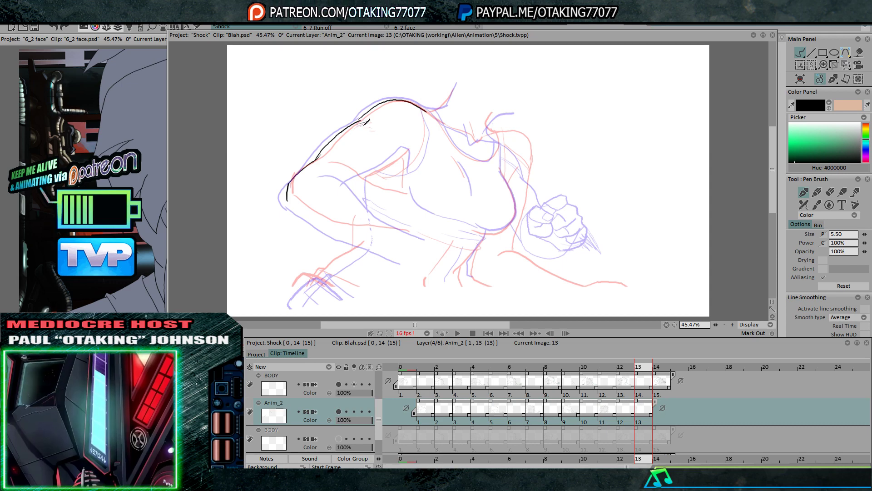
# Draw the near forearm's edges, the armpit crease and the neck lines on frame 13
pyautogui.moveTo(356, 178); pyautogui.dragTo(400, 154)
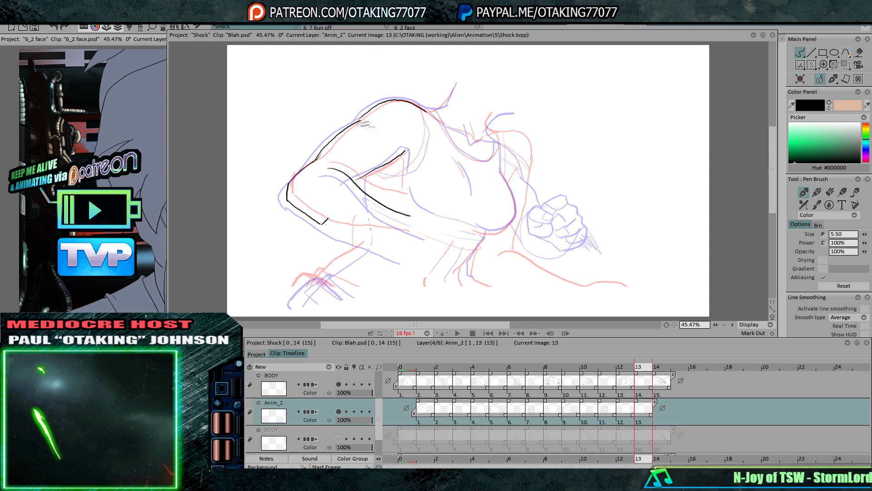
pyautogui.moveTo(381, 242); pyautogui.dragTo(409, 248)
pyautogui.moveTo(405, 151); pyautogui.dragTo(406, 177)
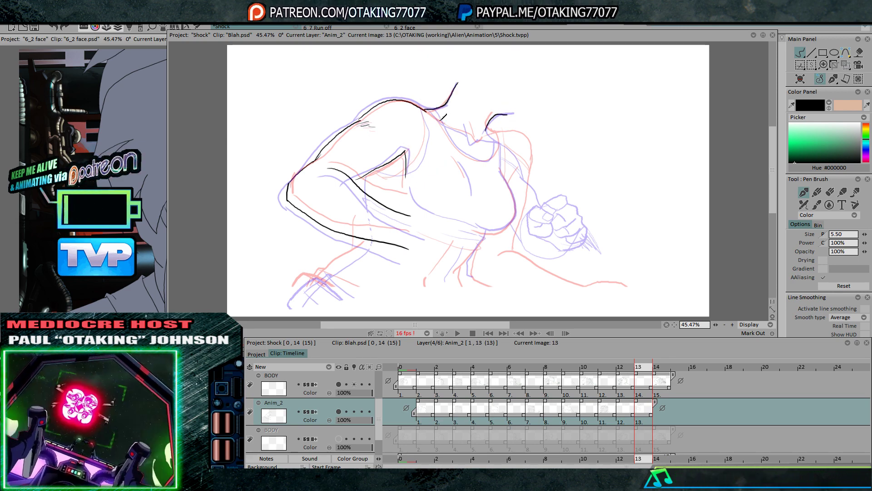
# Draw the collarbones, far shoulder and the top's neckline, and continue with the near armhole and chest contour on frame 13
pyautogui.moveTo(448, 124)
pyautogui.mouseDown()
pyautogui.moveTo(477, 142)
pyautogui.moveTo(500, 141)
pyautogui.moveTo(472, 135)
pyautogui.moveTo(518, 143)
pyautogui.moveTo(525, 166)
pyautogui.mouseUp()
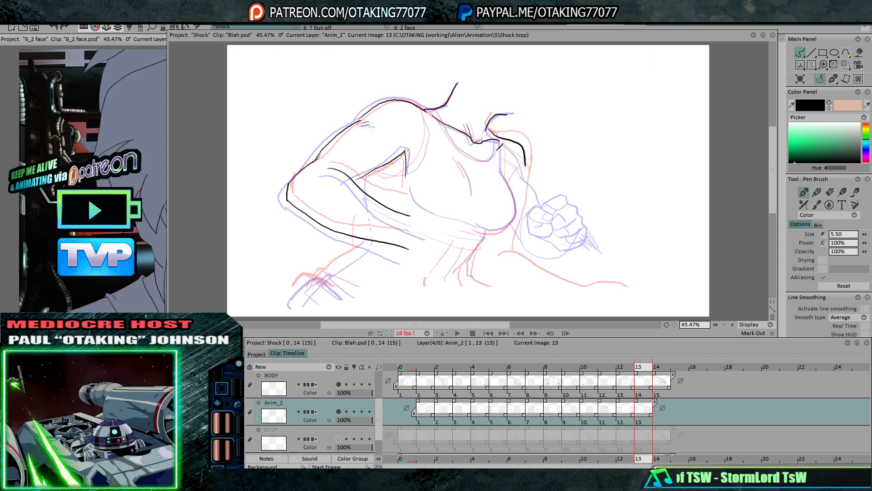
pyautogui.moveTo(434, 110); pyautogui.dragTo(445, 129)
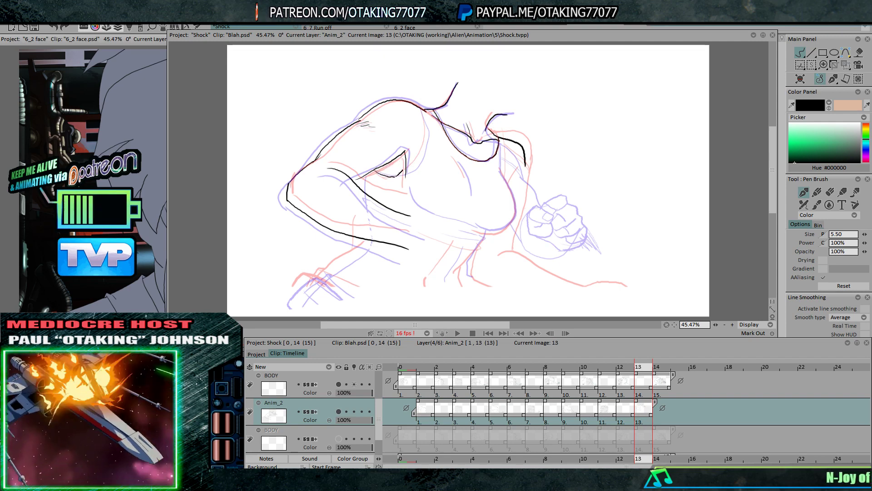
pyautogui.moveTo(402, 173); pyautogui.dragTo(407, 166)
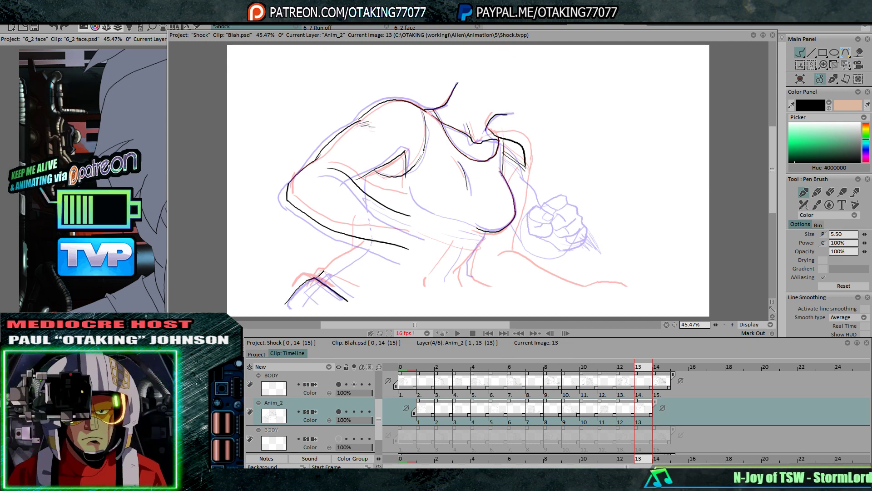
# Draw the lower edge of the near forearm running from the cuff up to the sleeve line on frame 13 of Anim_2
pyautogui.moveTo(324, 274); pyautogui.dragTo(365, 243)
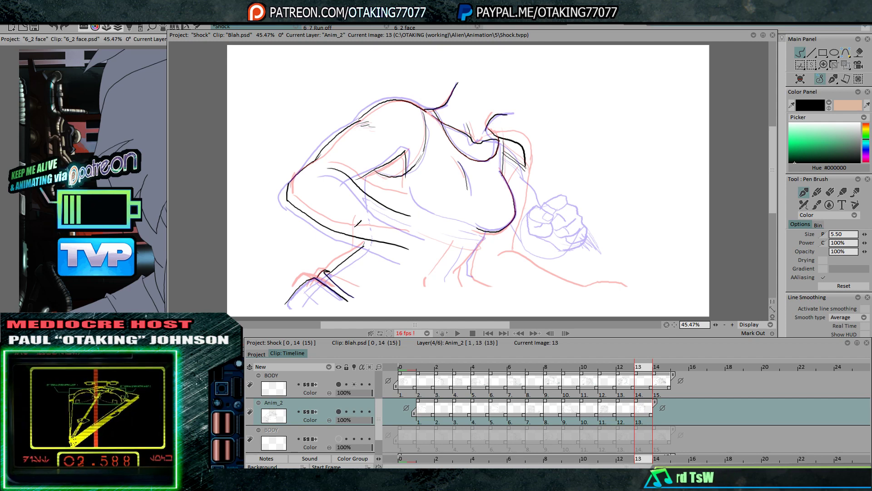
pyautogui.press('Left')
pyautogui.press('Right')
pyautogui.press('Right')
pyautogui.press('Left')
pyautogui.press('Left')
pyautogui.press('Right')
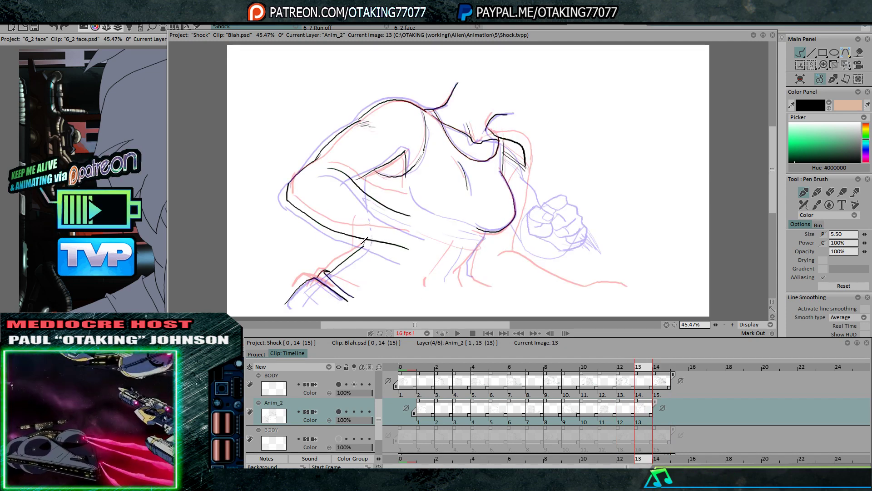
pyautogui.press('Right')
pyautogui.press('Left')
pyautogui.press('Left')
pyautogui.press('Right')
# Draw the waist contour and the fold lines below the chest on frame 13, flipping against frames 12 and 14 for placement
pyautogui.press('Right')
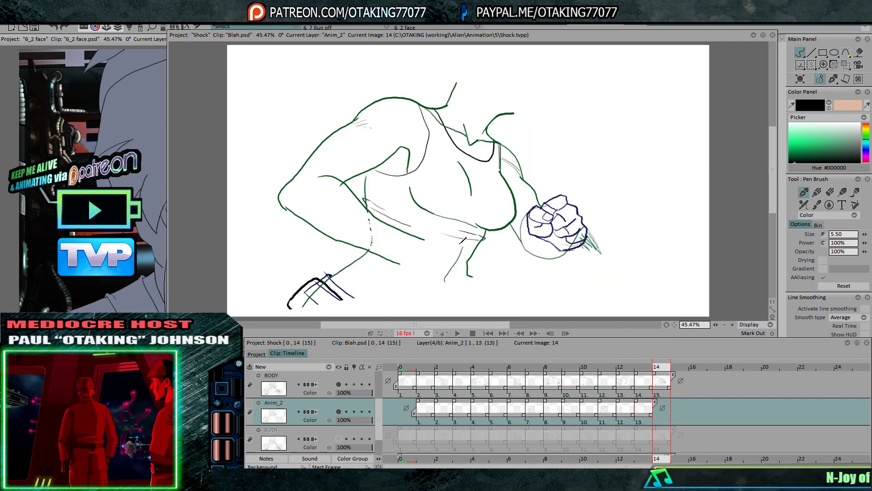
pyautogui.press('Left')
pyautogui.moveTo(439, 284); pyautogui.dragTo(456, 249)
pyautogui.press('Left')
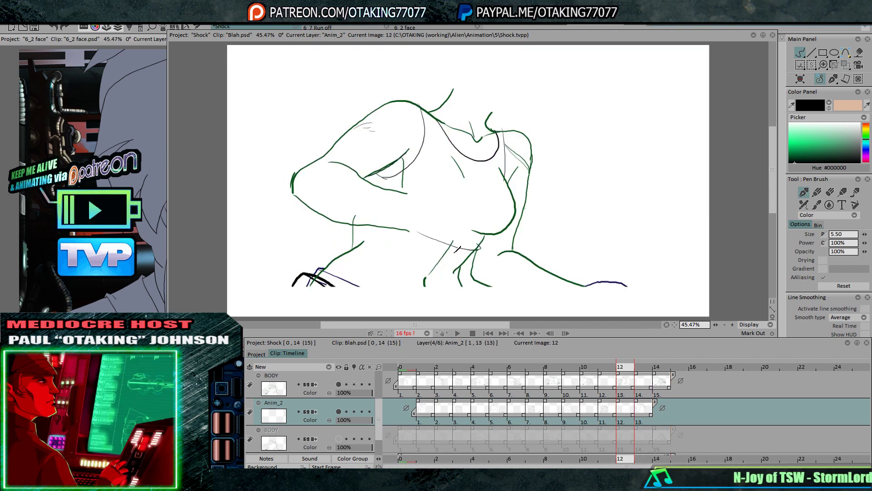
pyautogui.press('Right')
pyautogui.press('Right')
pyautogui.press('Left')
pyautogui.press('Left')
pyautogui.press('Right')
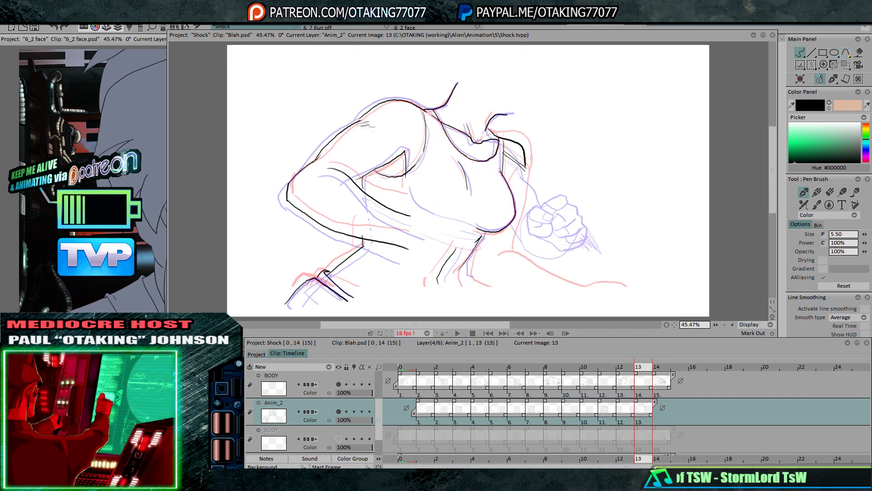
pyautogui.press('Right')
pyautogui.press('Left')
pyautogui.moveTo(463, 267); pyautogui.dragTo(471, 287)
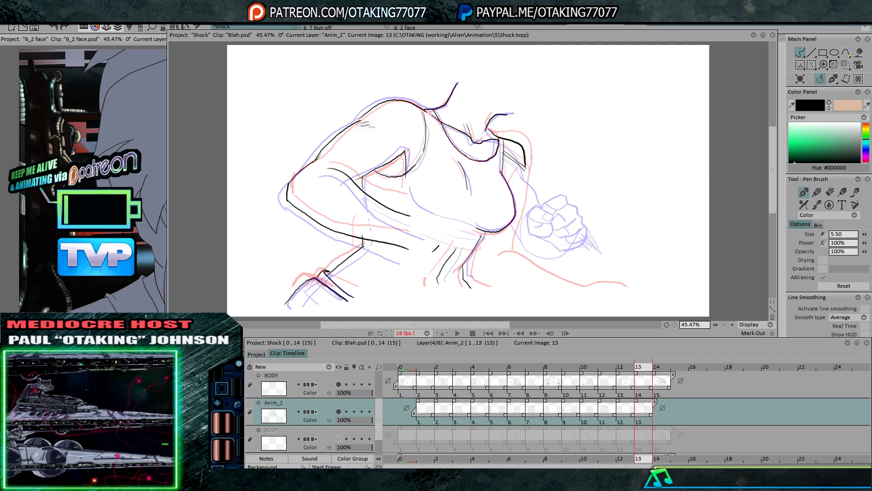
# Draw the top's double hem line across the waist on frame 13, comparing it with frames 12 and 14
pyautogui.press('Right')
pyautogui.press('Left')
pyautogui.press('Left')
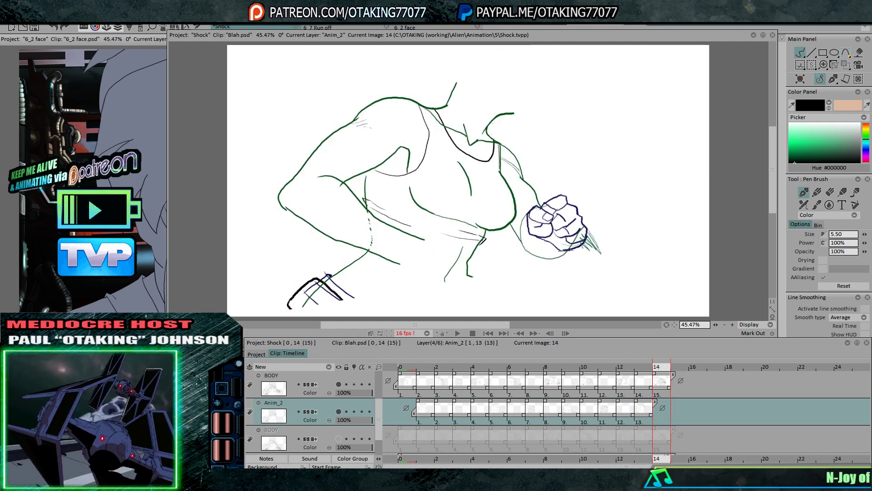
pyautogui.press('Right')
pyautogui.press('Right')
pyautogui.press('Left')
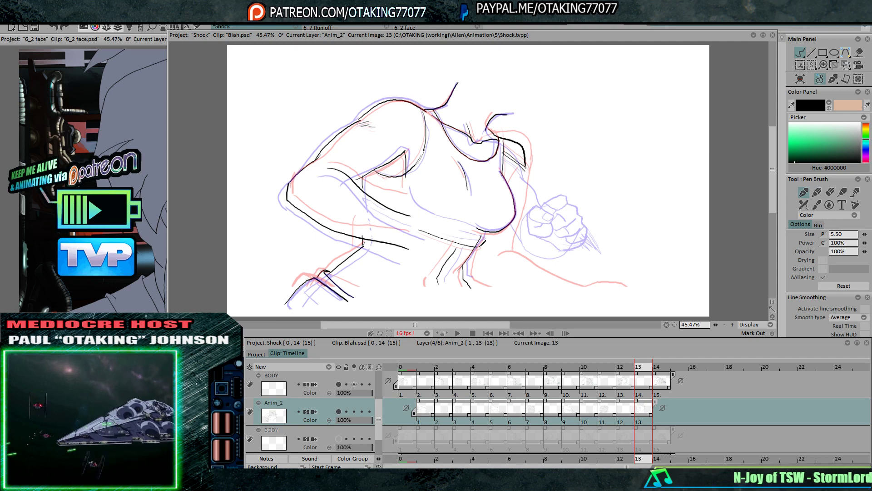
pyautogui.moveTo(419, 230); pyautogui.dragTo(480, 248)
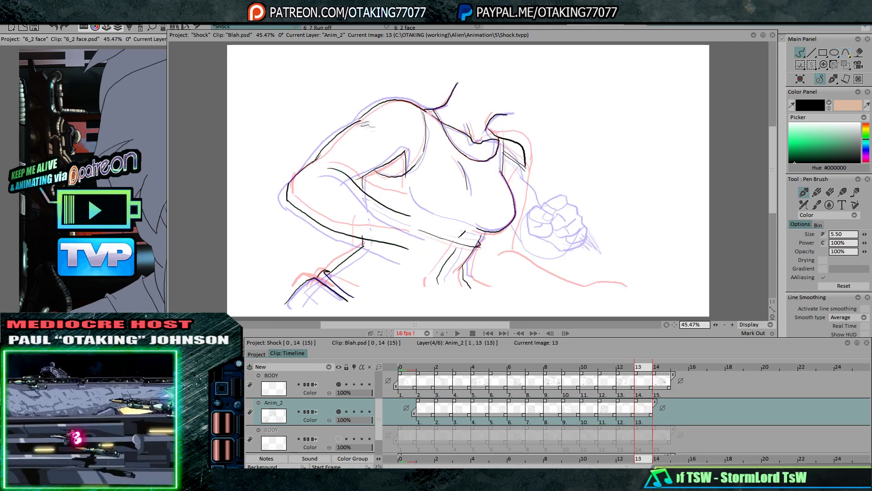
pyautogui.press('Right')
pyautogui.press('Left')
pyautogui.press('Left')
pyautogui.press('Right')
pyautogui.press('Right')
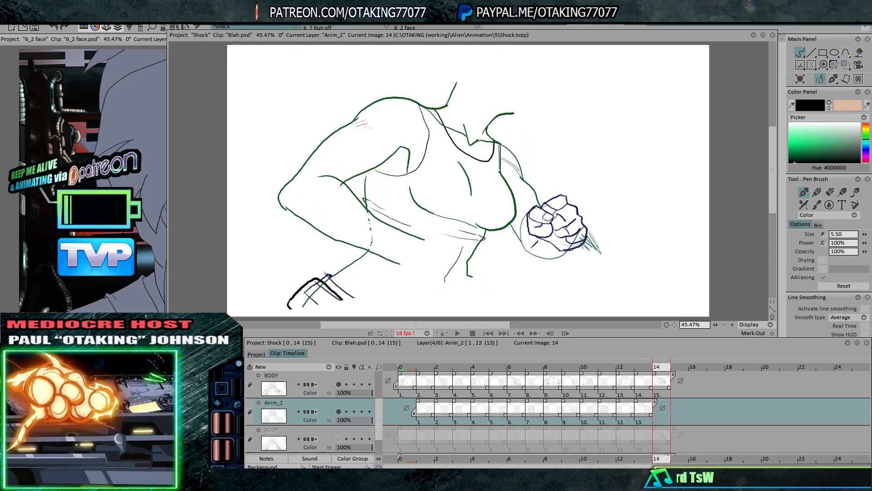
pyautogui.press('Left')
pyautogui.press('Left')
pyautogui.press('Right')
pyautogui.press('Left')
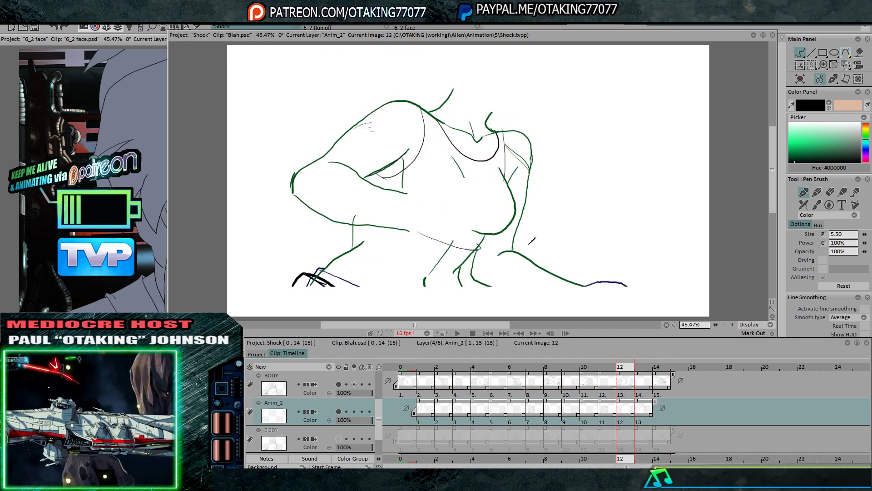
pyautogui.press('Right')
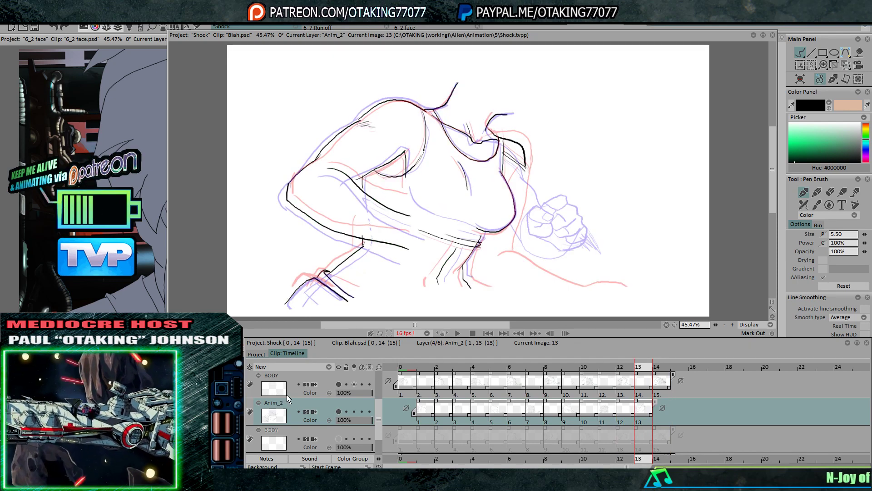
# Add a new animation layer above Anim_2 on frame 13 and draw the rounded elbow and forearm outline of the far arm
pyautogui.click(310, 365)
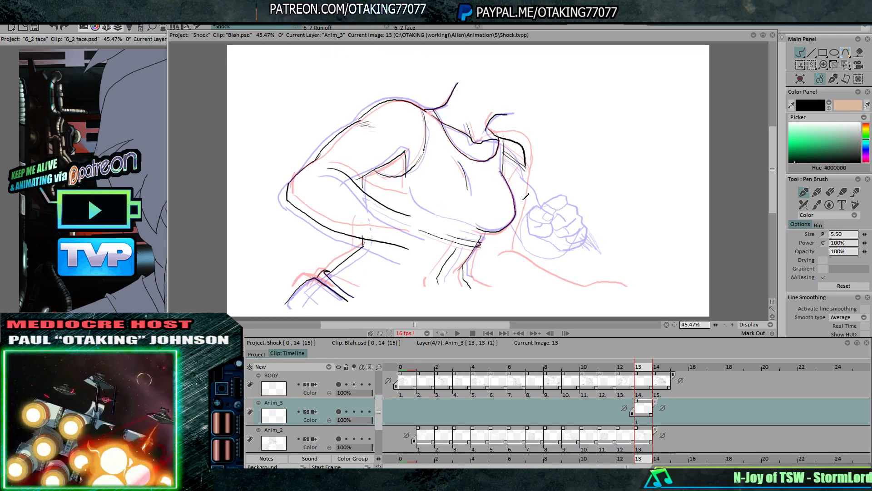
pyautogui.press('Left')
pyautogui.press('Right')
pyautogui.press('Right')
pyautogui.press('Left')
pyautogui.press('Left')
pyautogui.press('Right')
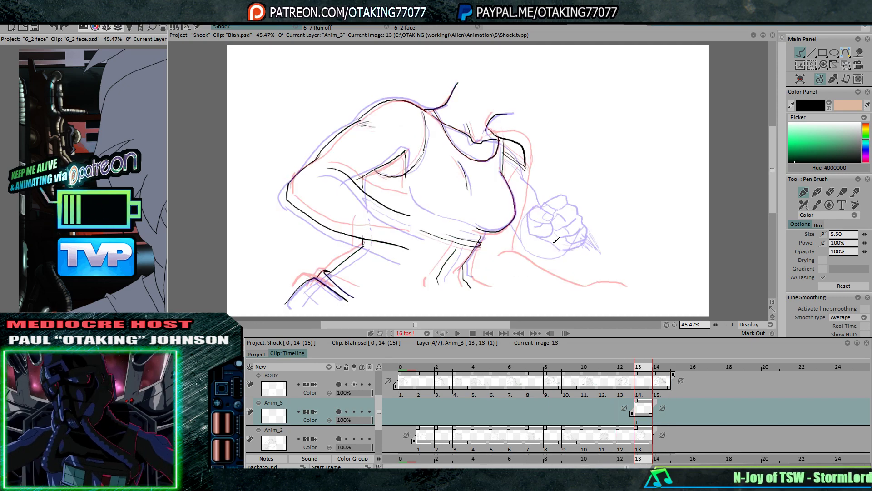
pyautogui.moveTo(552, 239); pyautogui.dragTo(511, 241)
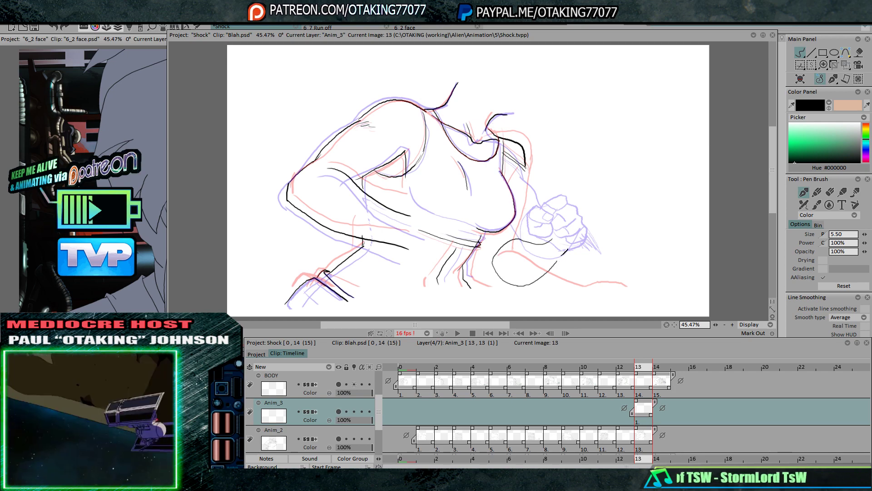
# Draw both edges of the far upper arm on frame 13, joining the shoulder and torso side to the elbow
pyautogui.press('Right')
pyautogui.press('Left')
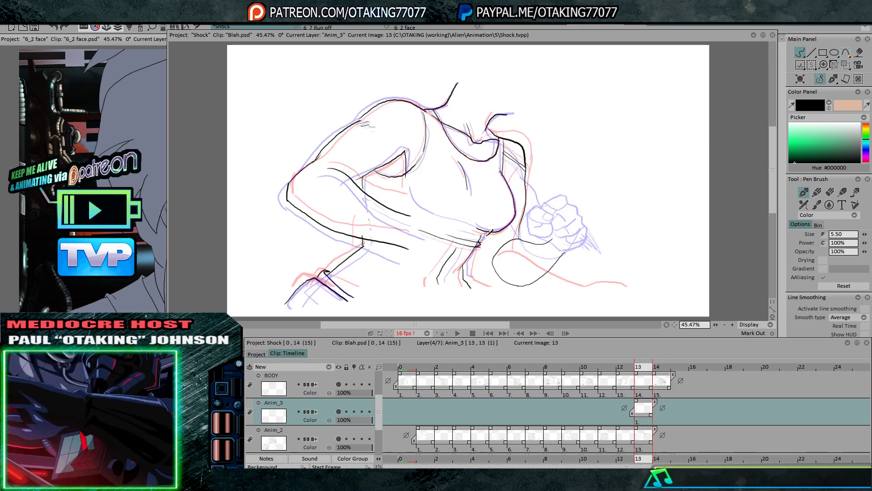
pyautogui.press('Left')
pyautogui.press('Right')
pyautogui.press('Left')
pyautogui.press('Right')
pyautogui.press('Left')
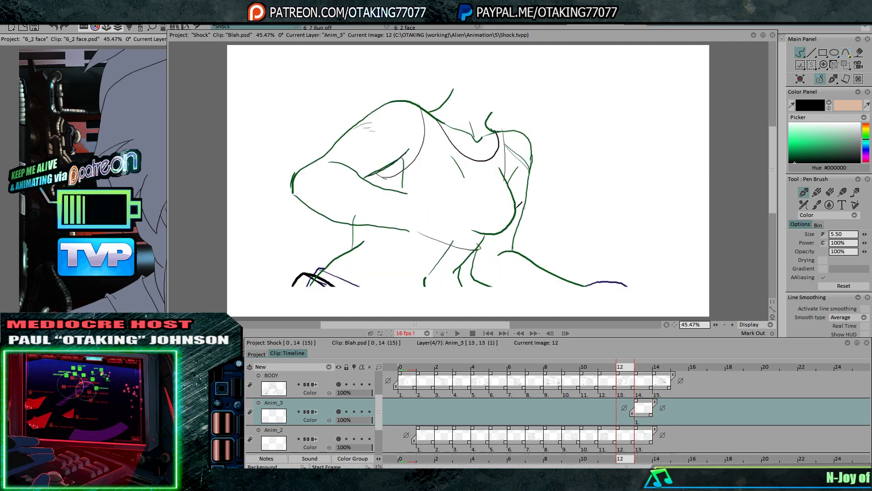
pyautogui.press('Right')
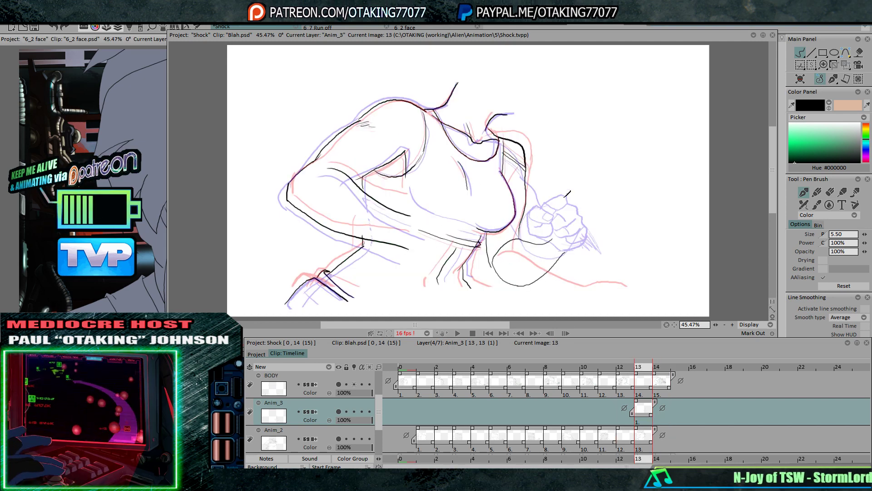
# Skew the far arm drawing with the Perspective tool so that its lower end shifts slightly to the right
pyautogui.click(847, 78)
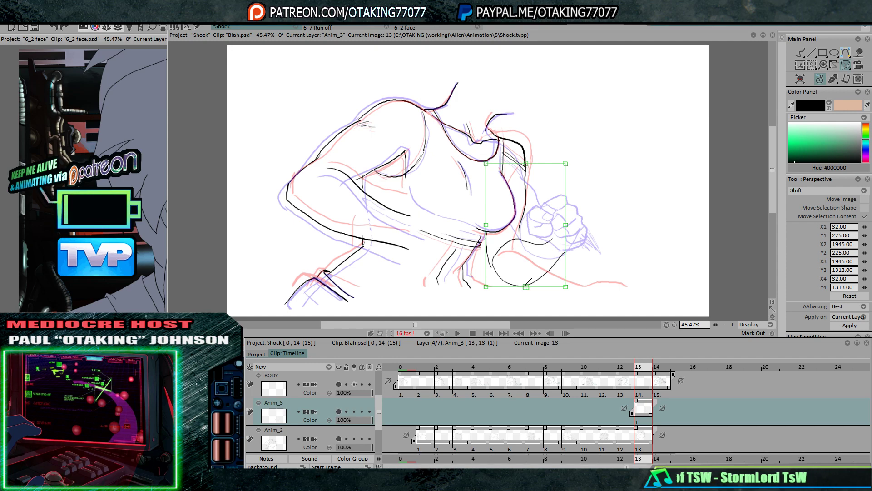
pyautogui.moveTo(526, 286); pyautogui.dragTo(538, 286)
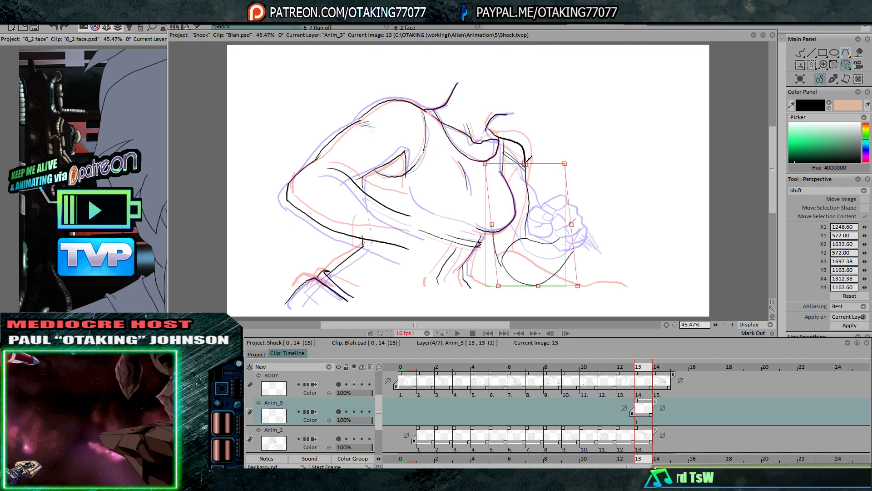
pyautogui.press('Return')
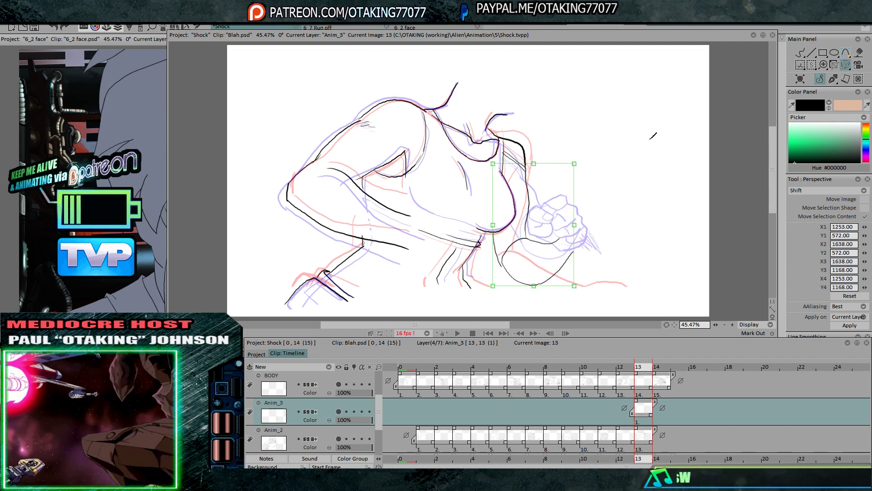
pyautogui.click(800, 53)
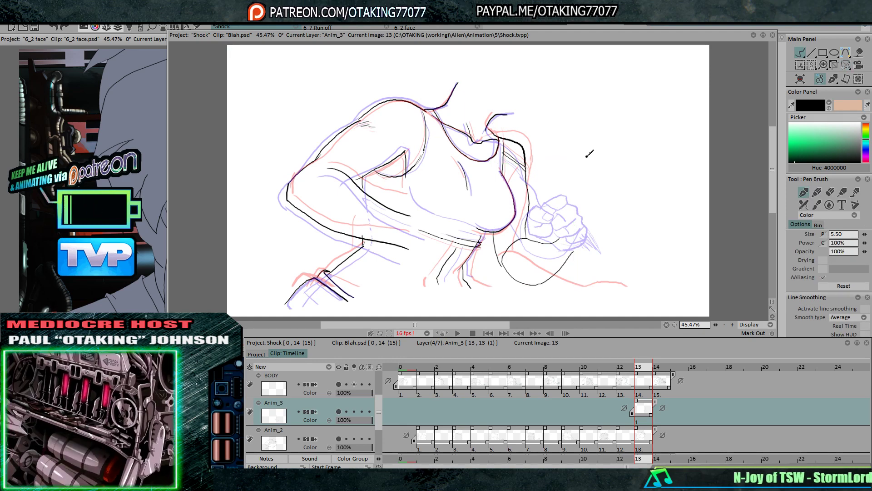
# Warp the far forearm with a grid square size of 35, pulling its open end down and to the right
pyautogui.click(847, 66)
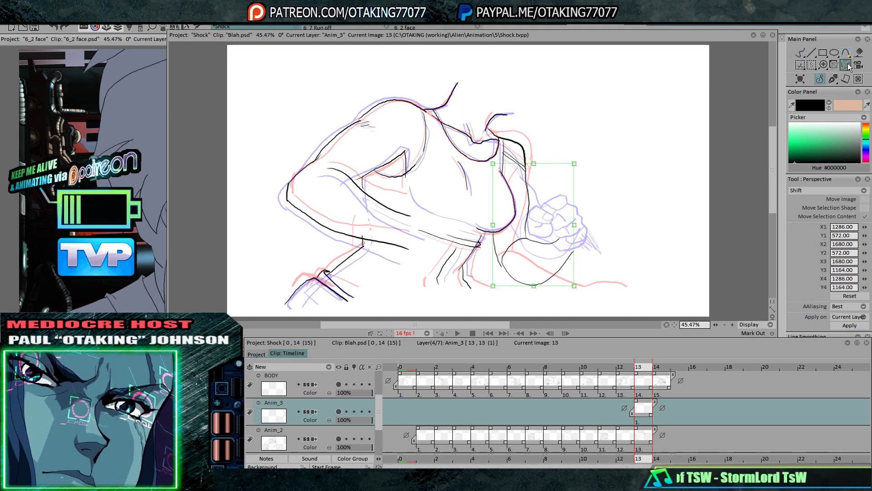
pyautogui.moveTo(823, 93); pyautogui.dragTo(814, 100)
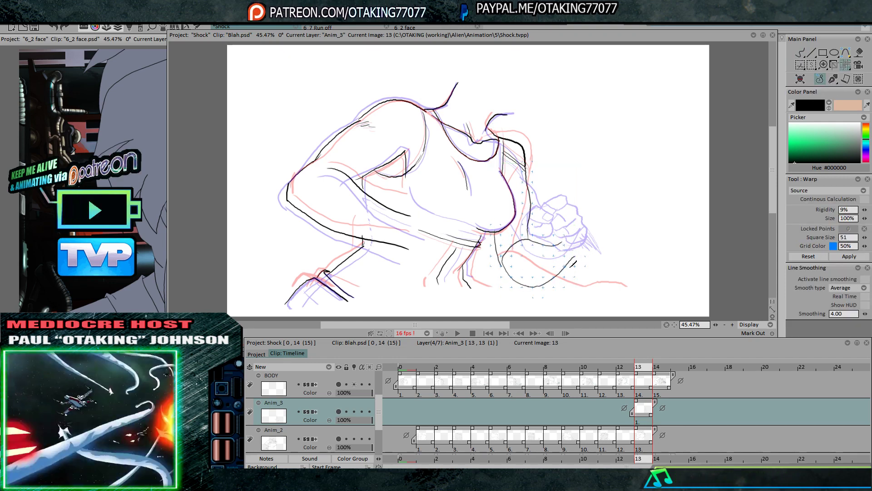
pyautogui.click(801, 53)
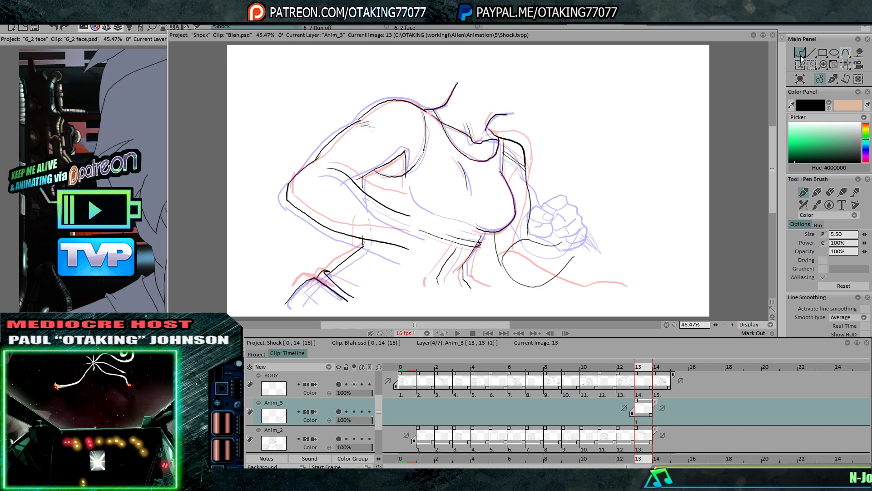
pyautogui.click(847, 65)
pyautogui.moveTo(864, 238); pyautogui.dragTo(856, 238)
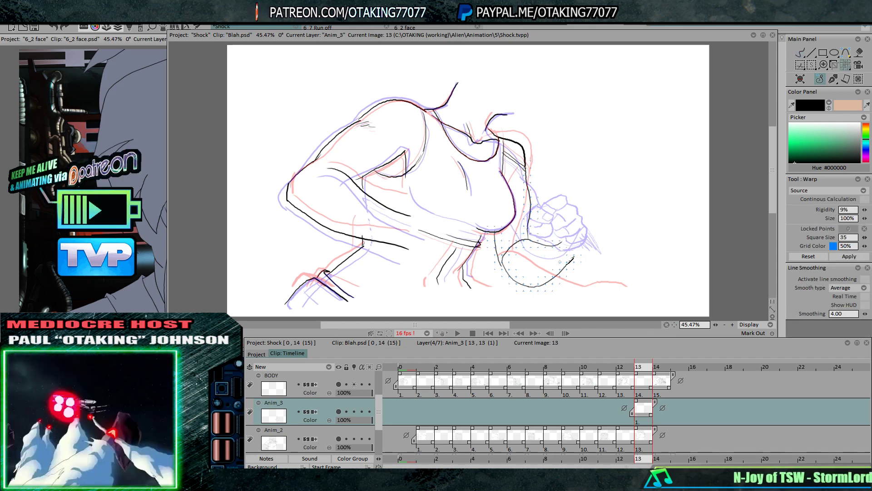
pyautogui.moveTo(574, 258); pyautogui.dragTo(578, 271)
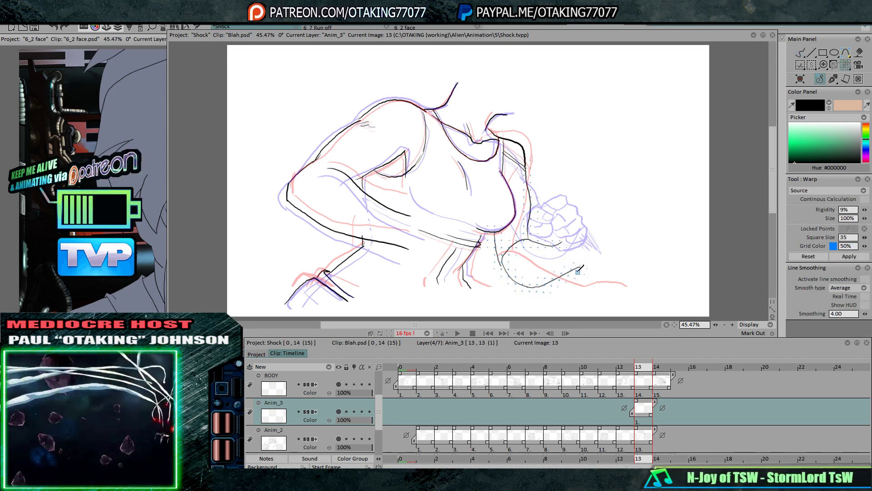
pyautogui.click(801, 54)
# Flip between frames 12, 13 and 14 to examine how the far arm moves through the in-between
pyautogui.press('Left')
pyautogui.press('Right')
pyautogui.press('Right')
pyautogui.press('Left')
pyautogui.press('Left')
pyautogui.press('Right')
pyautogui.press('Right')
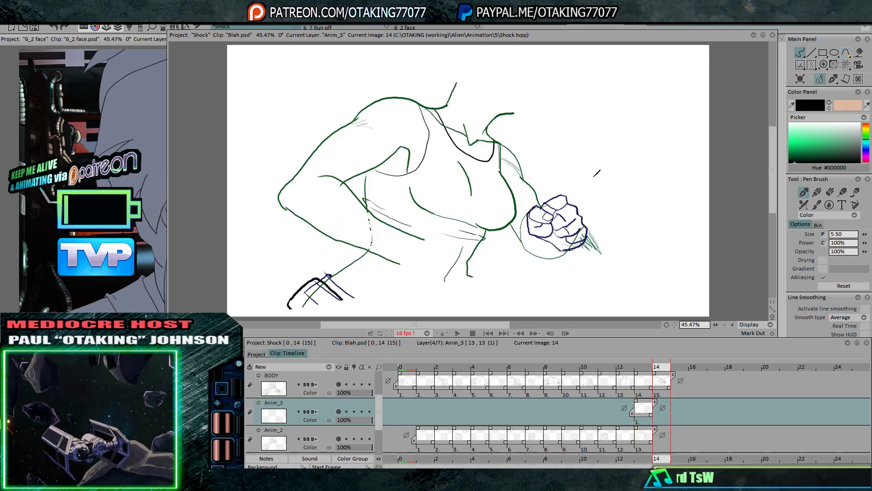
pyautogui.press('Left')
pyautogui.press('Left')
pyautogui.press('Right')
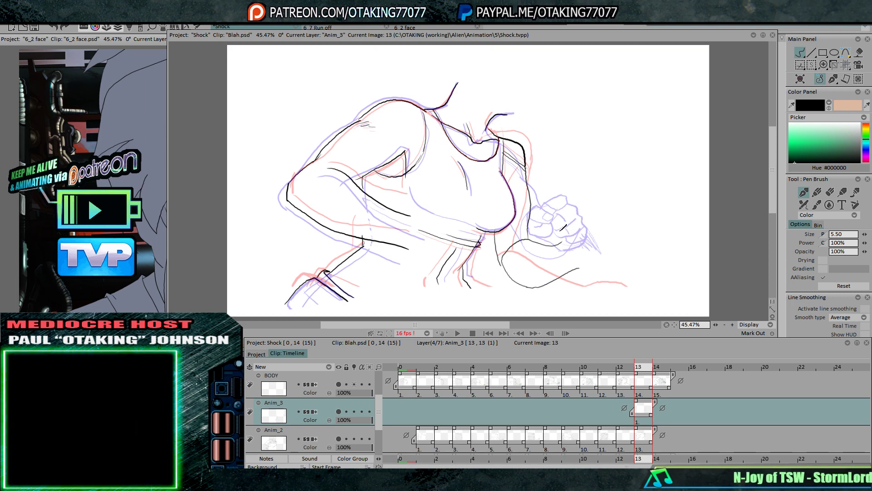
pyautogui.press('Left')
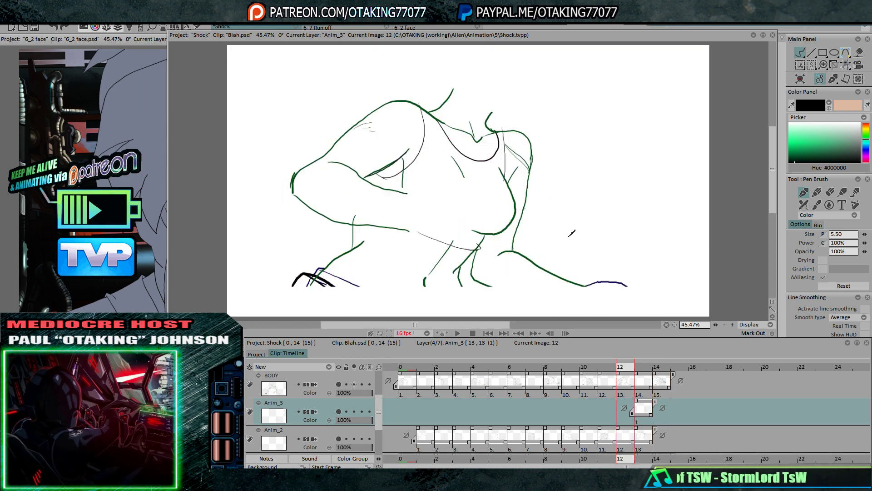
pyautogui.press('Right')
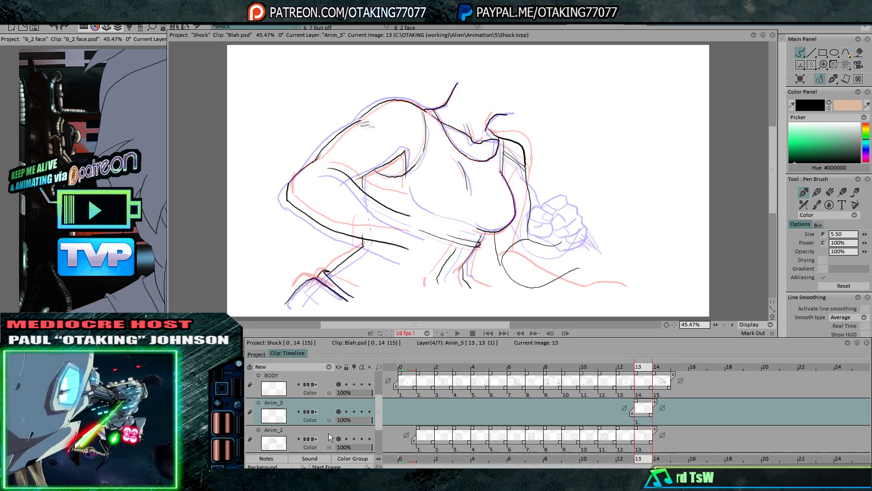
# Add a separate layer on frame 13 and draw the clenched far fist with its folded fingers in the blank area beside the figure
pyautogui.click(249, 368)
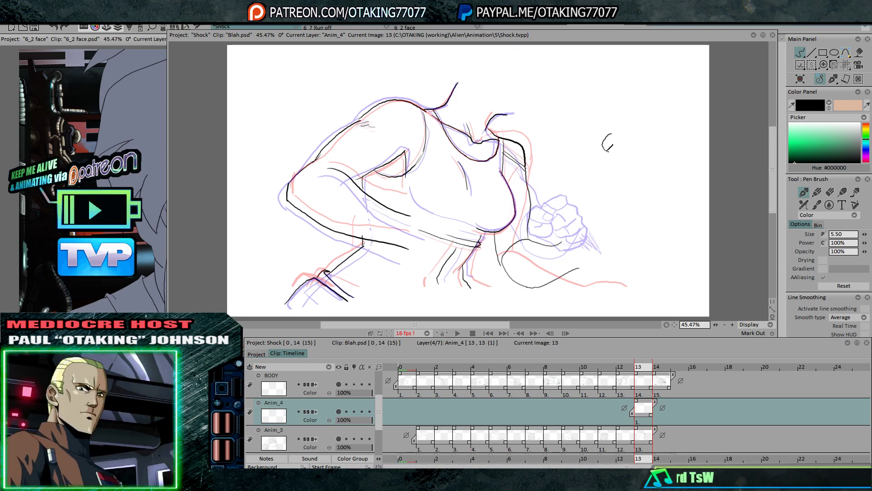
pyautogui.moveTo(612, 136)
pyautogui.mouseDown()
pyautogui.moveTo(620, 140)
pyautogui.moveTo(615, 153)
pyautogui.moveTo(632, 158)
pyautogui.mouseUp()
pyautogui.moveTo(634, 149)
pyautogui.mouseDown()
pyautogui.moveTo(632, 158)
pyautogui.moveTo(635, 149)
pyautogui.mouseUp()
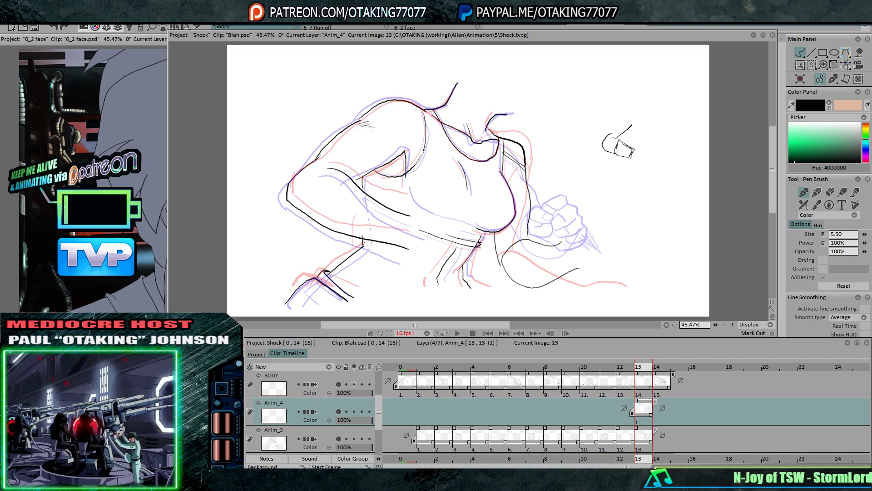
pyautogui.hotkey('ctrl', 'z')
pyautogui.moveTo(621, 135)
pyautogui.mouseDown()
pyautogui.moveTo(643, 139)
pyautogui.moveTo(634, 145)
pyautogui.mouseUp()
pyautogui.hotkey('ctrl', 'z')
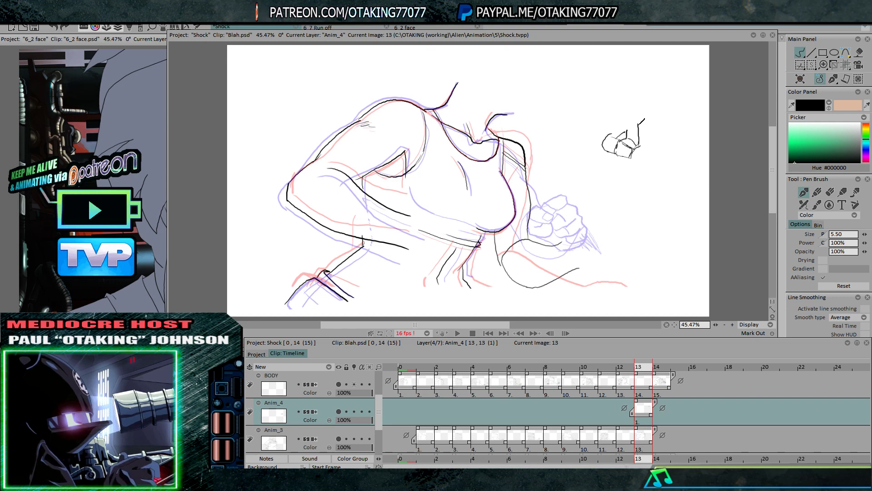
pyautogui.moveTo(639, 125)
pyautogui.mouseDown()
pyautogui.moveTo(614, 128)
pyautogui.moveTo(640, 128)
pyautogui.moveTo(643, 153)
pyautogui.moveTo(631, 157)
pyautogui.moveTo(651, 149)
pyautogui.moveTo(647, 139)
pyautogui.moveTo(647, 163)
pyautogui.mouseUp()
pyautogui.hotkey('ctrl', 'z')
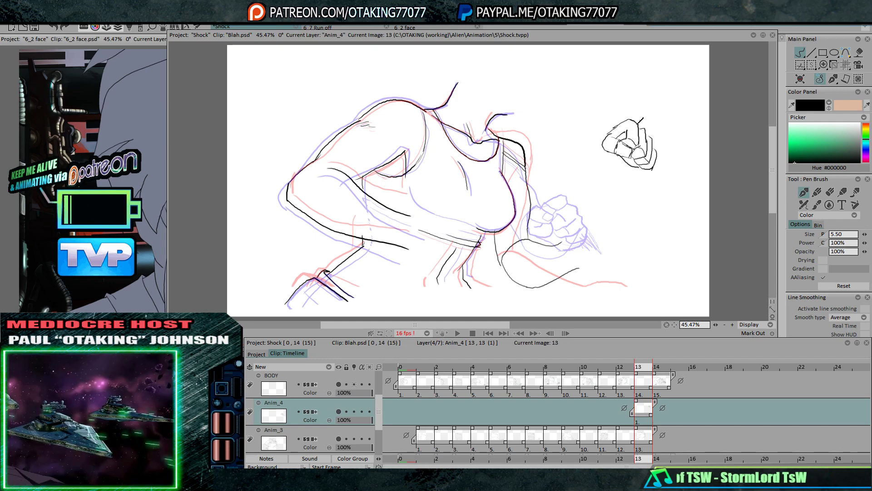
# Move the fist onto the far forearm's open end with the Transform tool and merge its layer into the in-between drawings
pyautogui.click(848, 66)
pyautogui.click(817, 79)
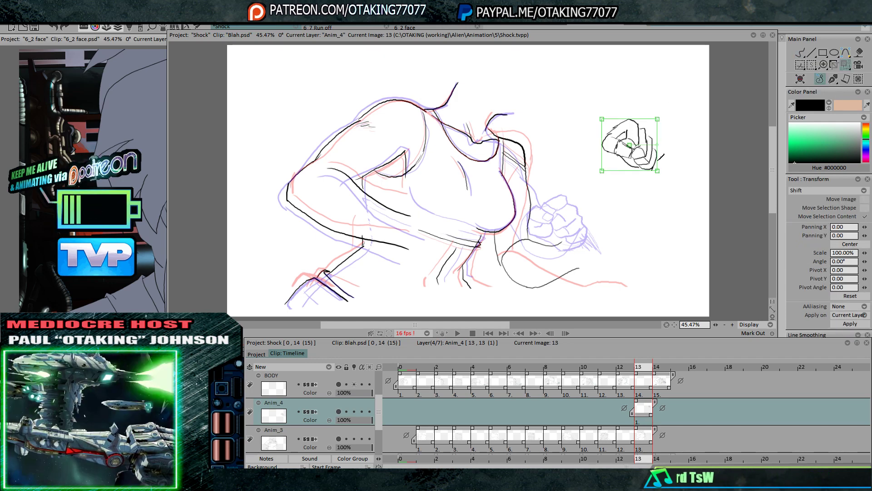
pyautogui.moveTo(645, 153)
pyautogui.mouseDown()
pyautogui.moveTo(593, 254)
pyautogui.moveTo(611, 277)
pyautogui.moveTo(612, 244)
pyautogui.mouseUp()
pyautogui.press('Return')
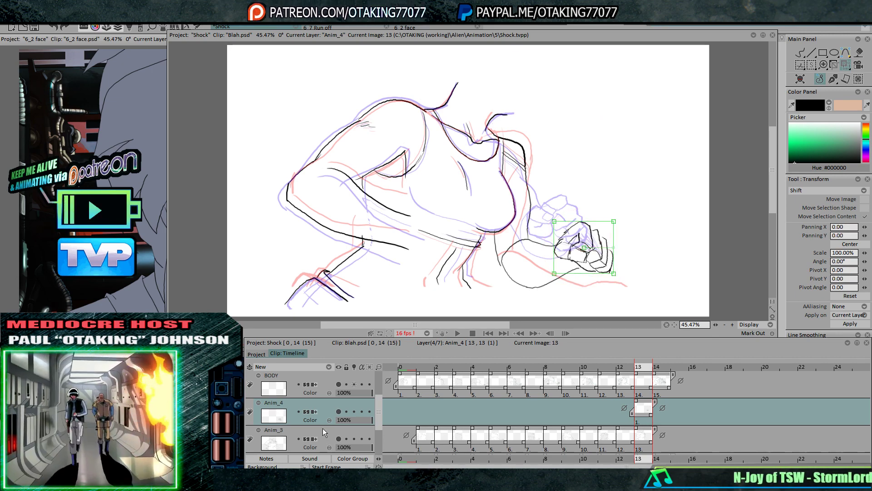
pyautogui.click(250, 366)
pyautogui.click(277, 386)
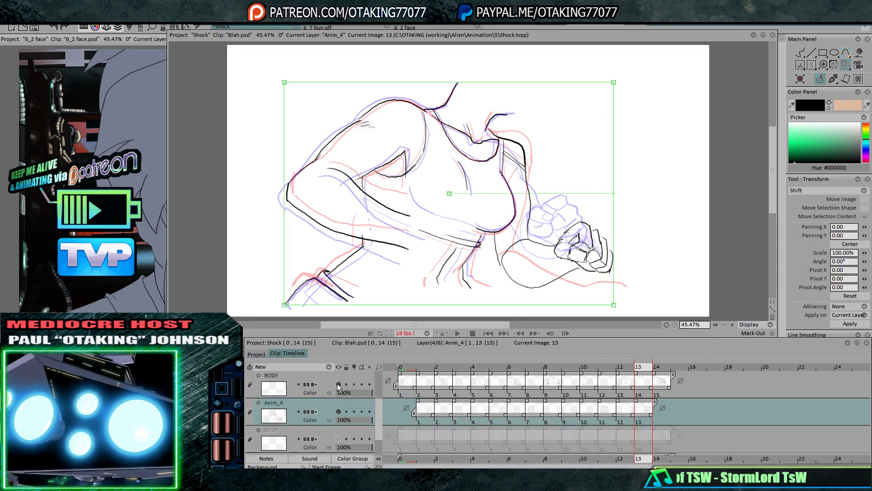
# Swap the reference by hiding the upper BODY layer and showing the lower BODY layer with its neighbouring frames on the light table
pyautogui.click(338, 385)
pyautogui.click(338, 437)
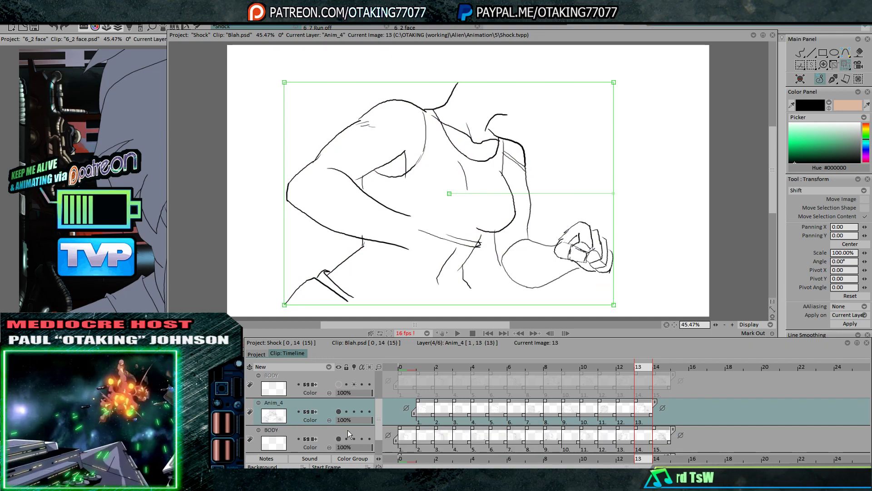
pyautogui.click(353, 438)
pyautogui.click(353, 438)
pyautogui.click(354, 439)
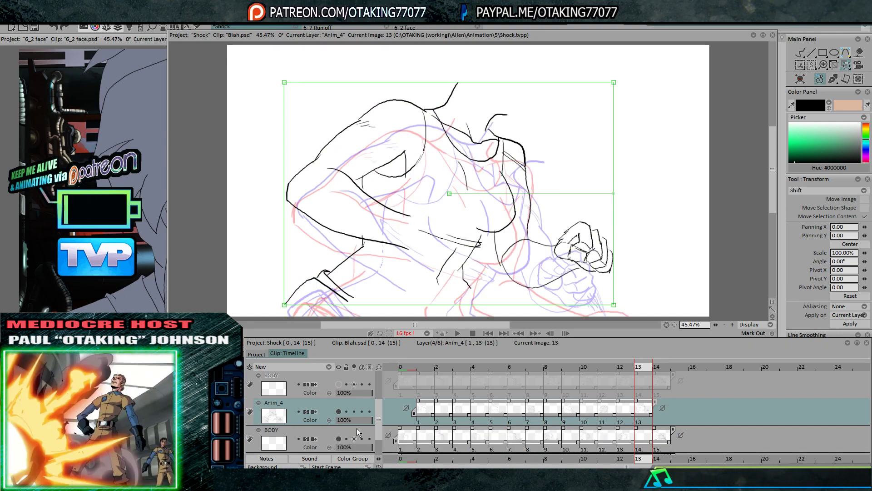
# Rotate the frame 13 body by about -4.68° and shift it down and right between the neighbouring BODY poses, checking against frame 14
pyautogui.moveTo(582, 120)
pyautogui.mouseDown()
pyautogui.moveTo(593, 153)
pyautogui.moveTo(595, 144)
pyautogui.mouseUp()
pyautogui.moveTo(627, 222)
pyautogui.mouseDown()
pyautogui.moveTo(631, 230)
pyautogui.moveTo(615, 212)
pyautogui.moveTo(623, 235)
pyautogui.mouseUp()
pyautogui.press('Left')
pyautogui.press('Right')
pyautogui.press('Right')
pyautogui.press('Left')
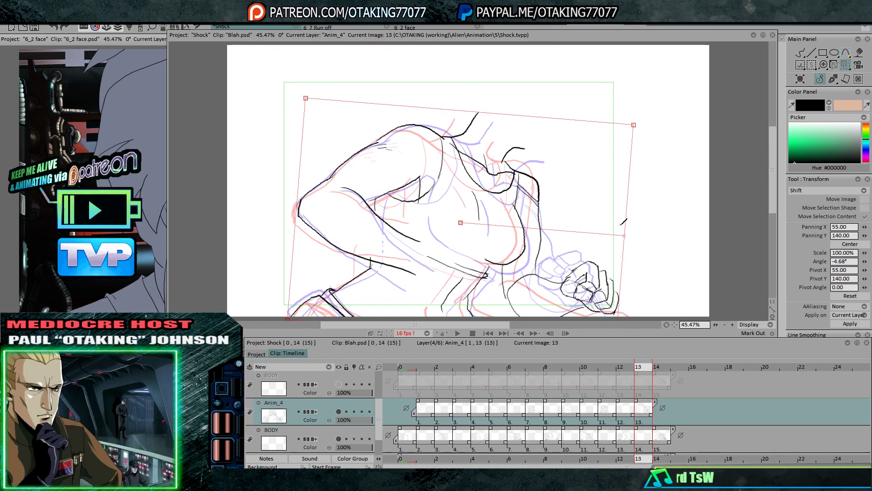
pyautogui.press('Right')
pyautogui.press('Left')
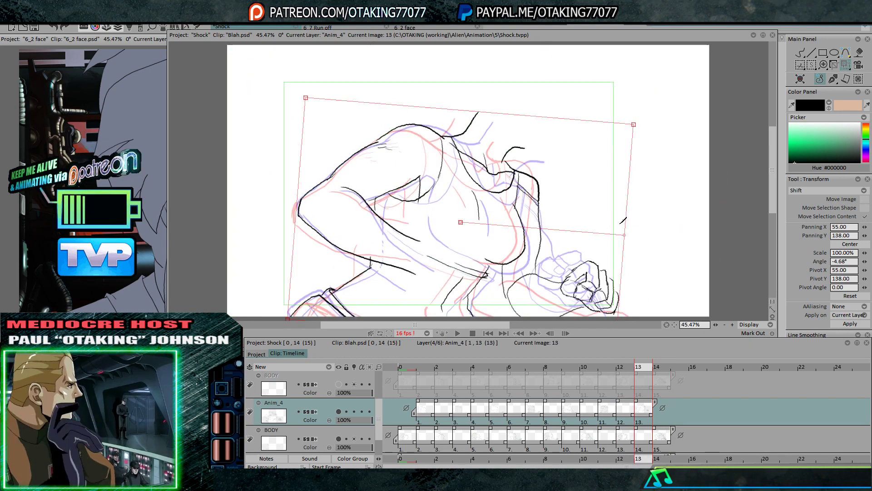
# Fine-tune the frame 13 body's panning to X 48 and Y 148 while flipping against adjacent frames, and apply the transform
pyautogui.press('Right')
pyautogui.press('Left')
pyautogui.press('Left')
pyautogui.press('Right')
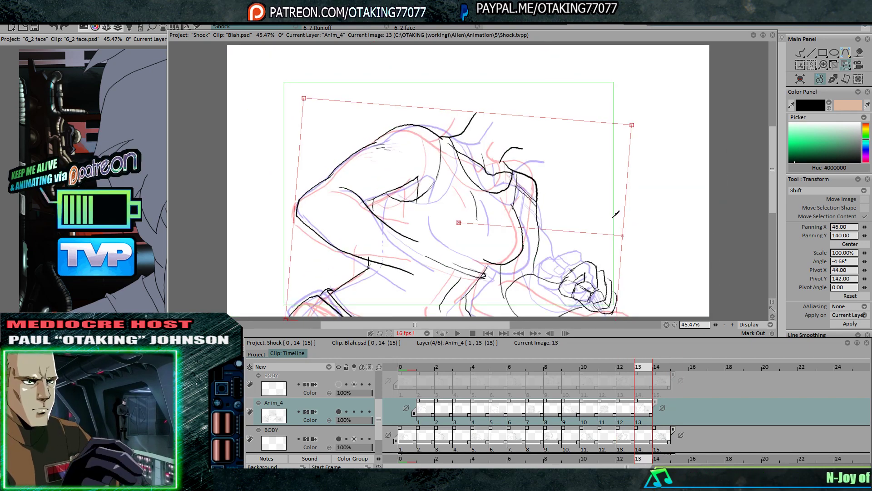
pyautogui.moveTo(616, 217); pyautogui.dragTo(613, 218)
pyautogui.press('Right')
pyautogui.press('Left')
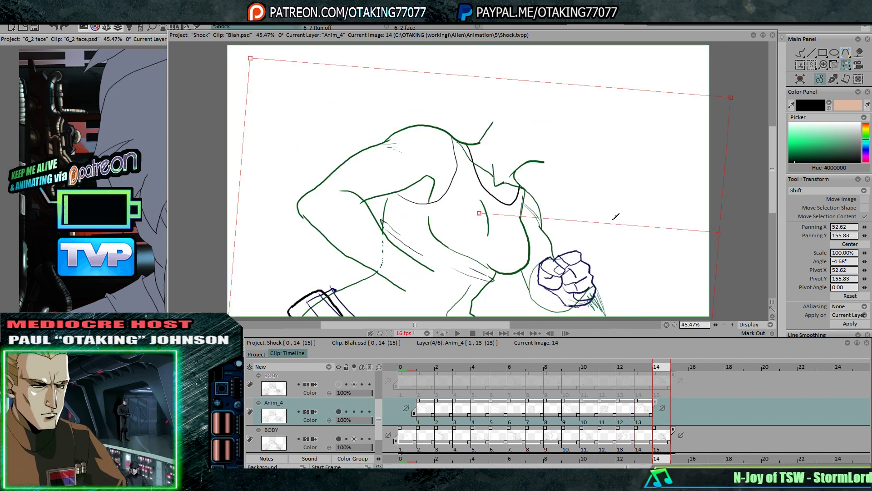
pyautogui.press('Right')
pyautogui.press('Left')
pyautogui.press('Right')
pyautogui.press('Left')
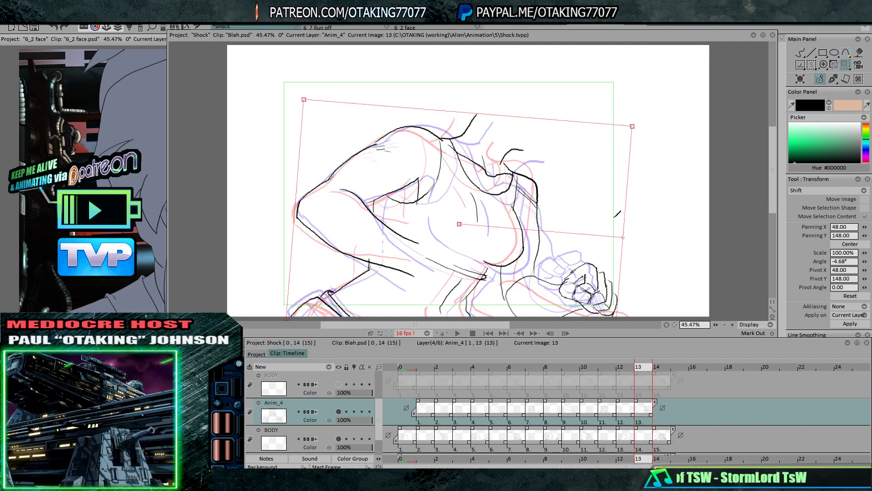
pyautogui.press('Right')
pyautogui.press('Left')
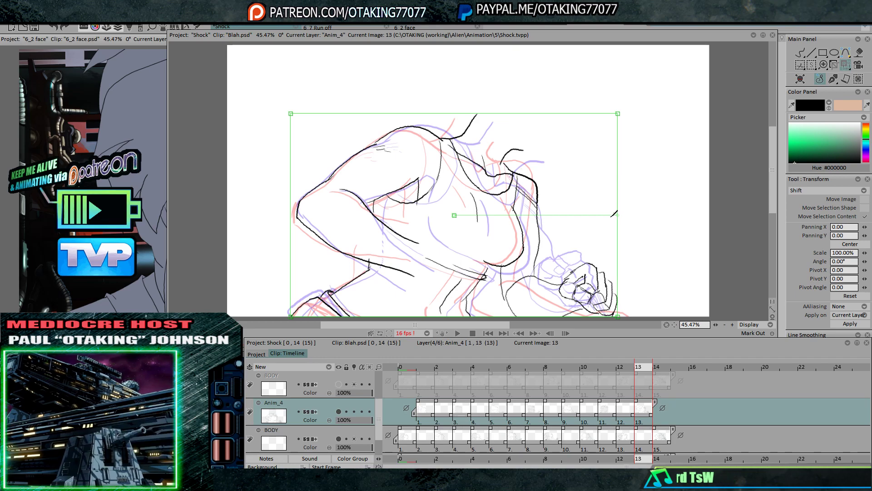
# Merge the in-between layer with the visible BODY layer and delete the hidden duplicate BODY layer
pyautogui.rightClick(267, 378)
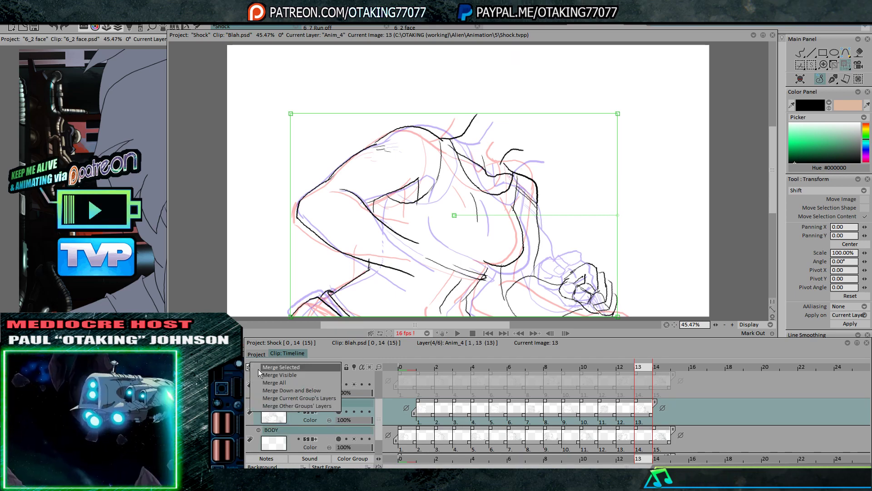
pyautogui.click(324, 372)
pyautogui.click(327, 378)
pyautogui.rightClick(326, 378)
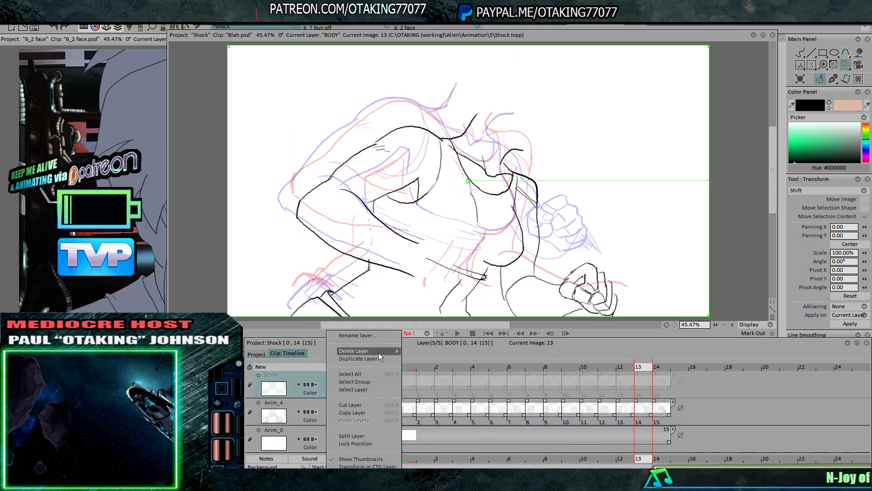
pyautogui.moveTo(378, 353)
pyautogui.click(409, 353)
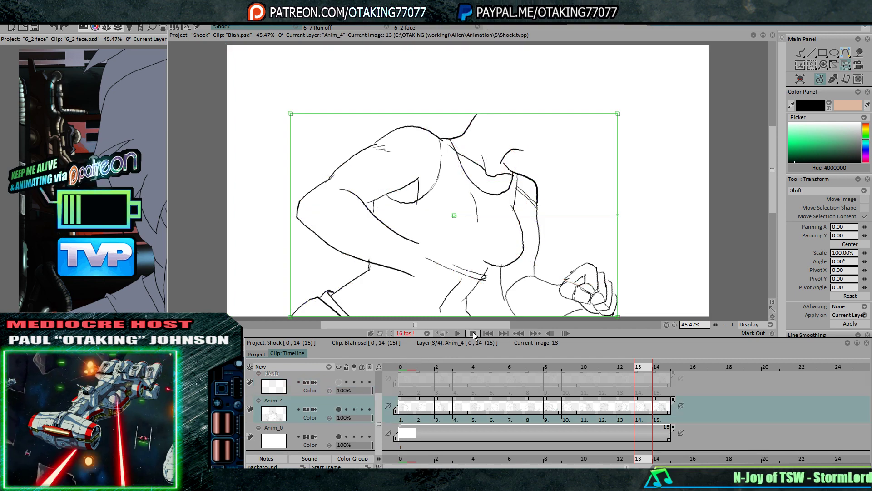
# Play back the merged body animation and show the HAND layer above it
pyautogui.click(458, 333)
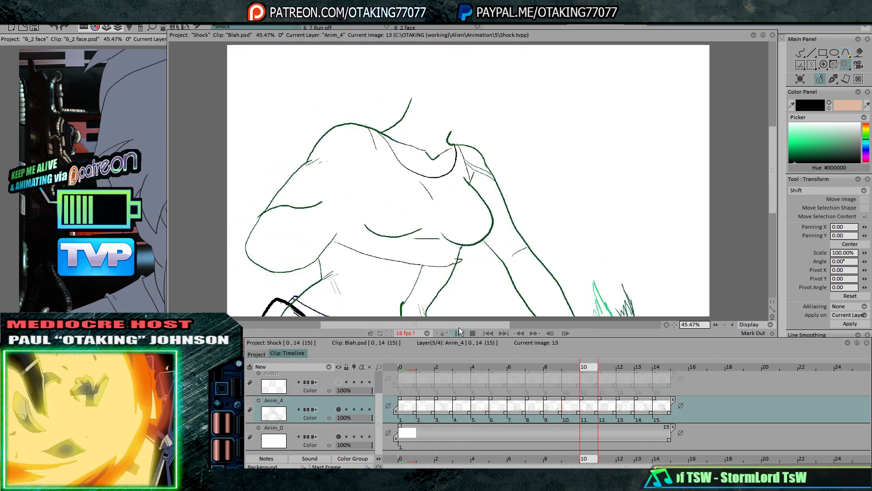
pyautogui.press('Return')
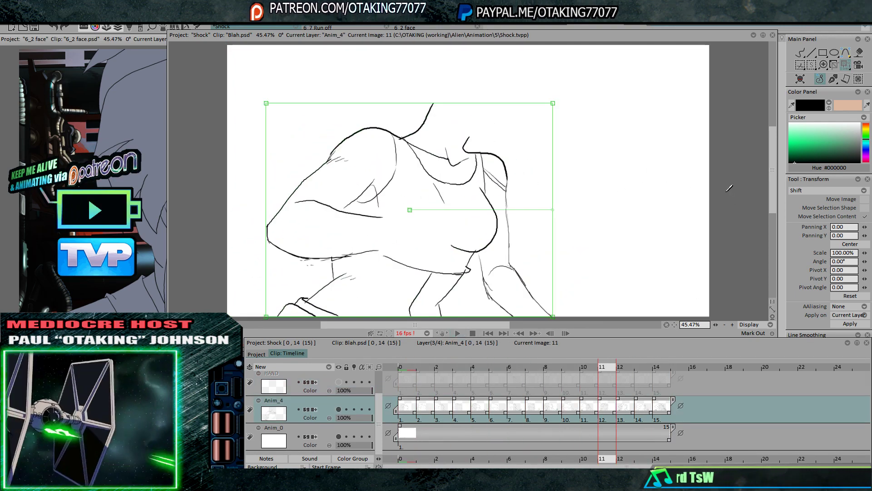
pyautogui.click(339, 382)
# Step through frames 0 to 7 and play the clip to examine how the hand moves with the body
pyautogui.click(404, 366)
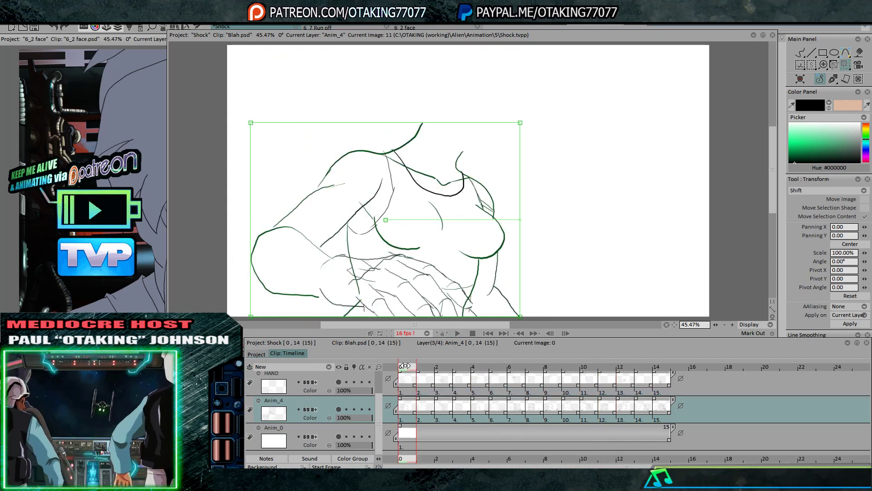
pyautogui.press('Right')
pyautogui.press('Right')
pyautogui.press('Right')
pyautogui.press('Right')
pyautogui.press('Right')
pyautogui.press('Right')
pyautogui.press('Right')
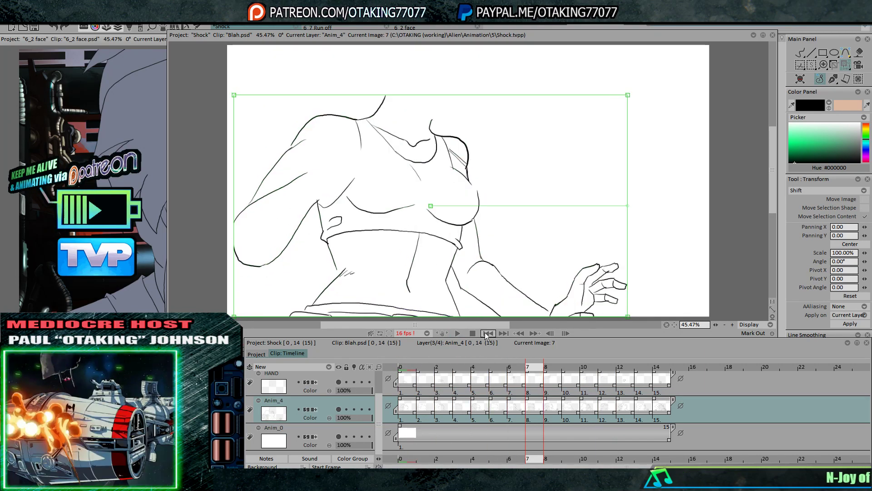
pyautogui.click(459, 333)
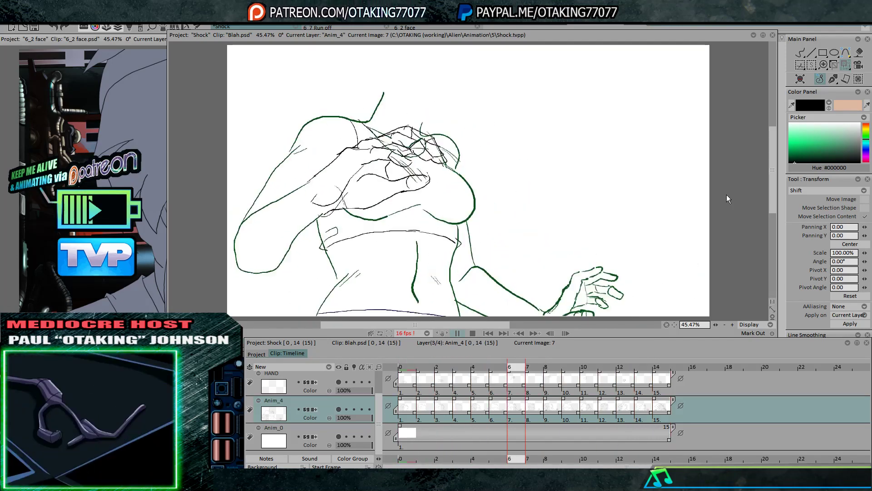
pyautogui.press('Return')
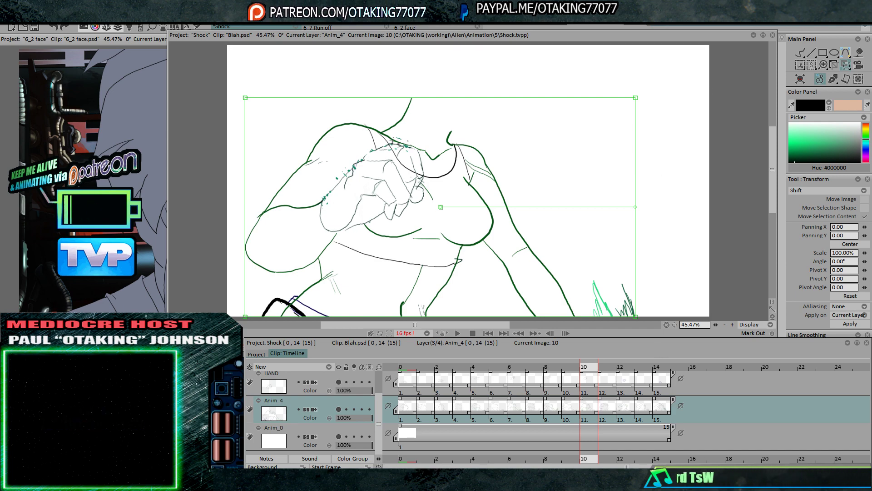
pyautogui.hotkey('alt', 'Tab')
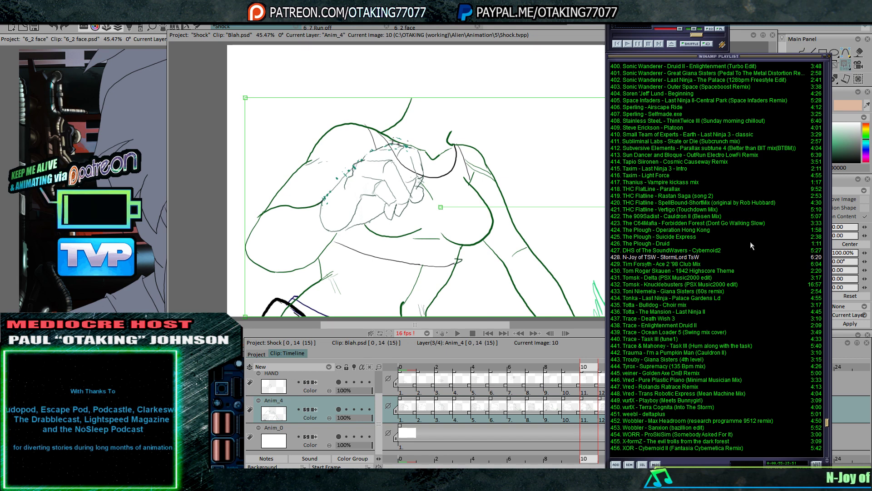
pyautogui.click(209, 236)
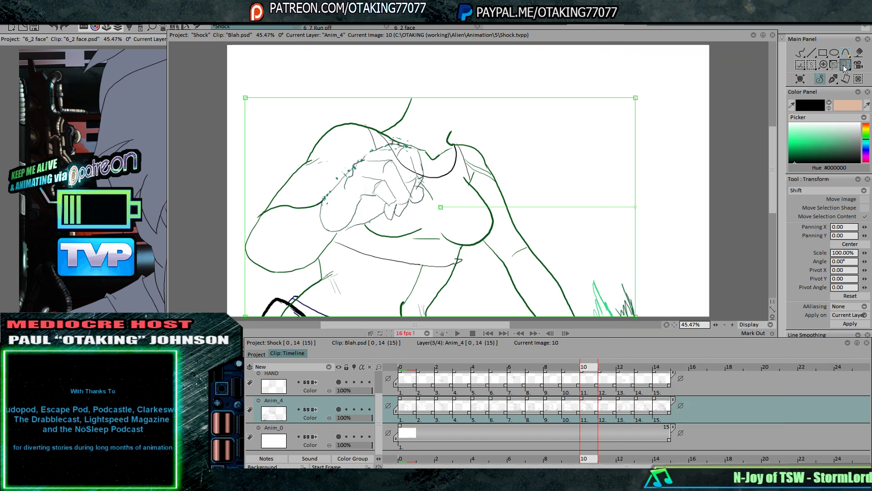
# Show the HEAD layer to view the head together with the hand and body drawings on frame 10
pyautogui.click(800, 53)
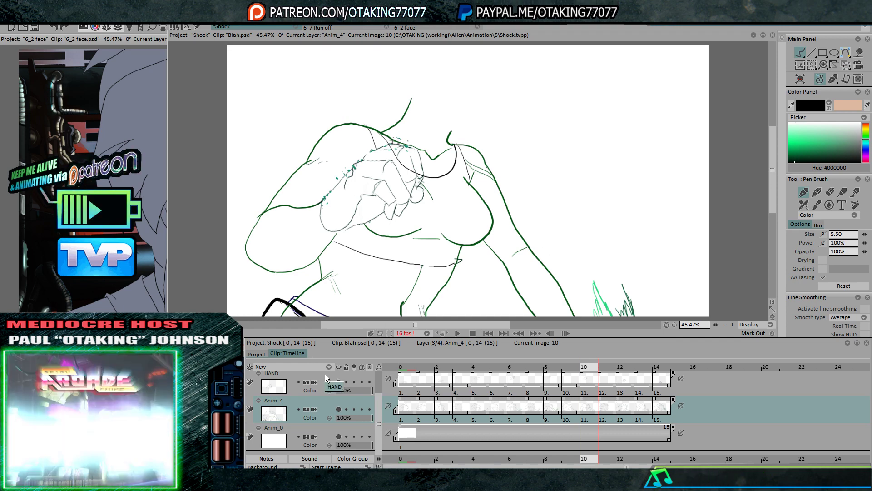
pyautogui.scroll(1, 325, 374)
pyautogui.click(347, 387)
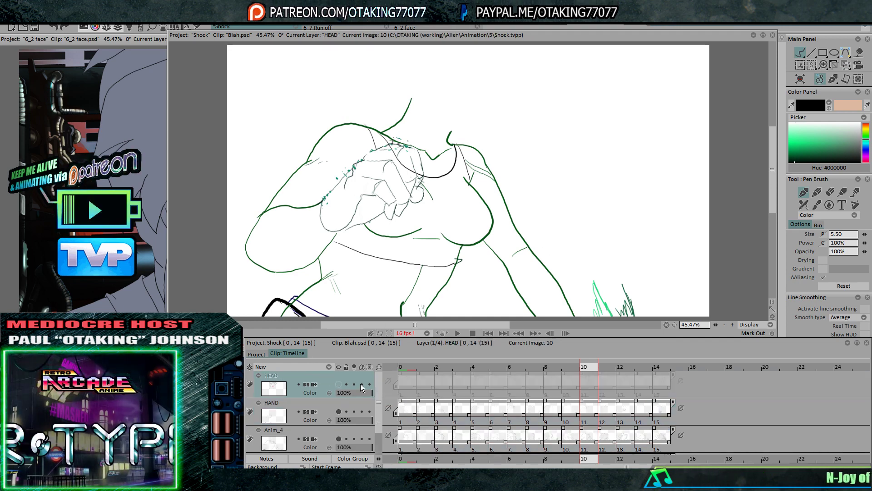
pyautogui.click(338, 385)
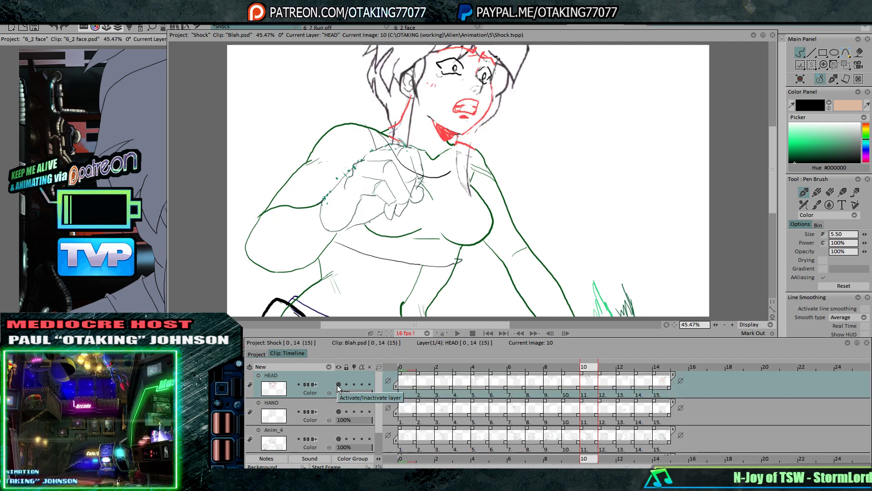
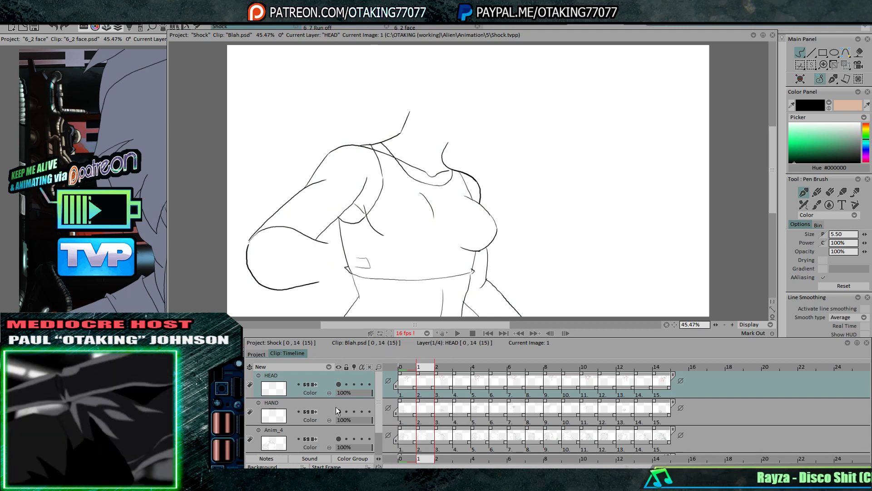
# Hide the HEAD and merged body layers and duplicate the HAND layer
pyautogui.click(339, 385)
pyautogui.click(338, 438)
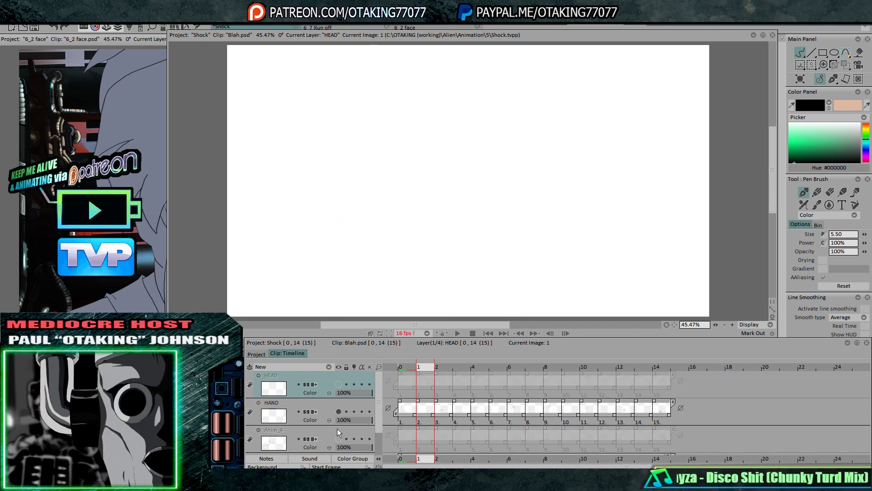
pyautogui.click(337, 406)
pyautogui.rightClick(337, 407)
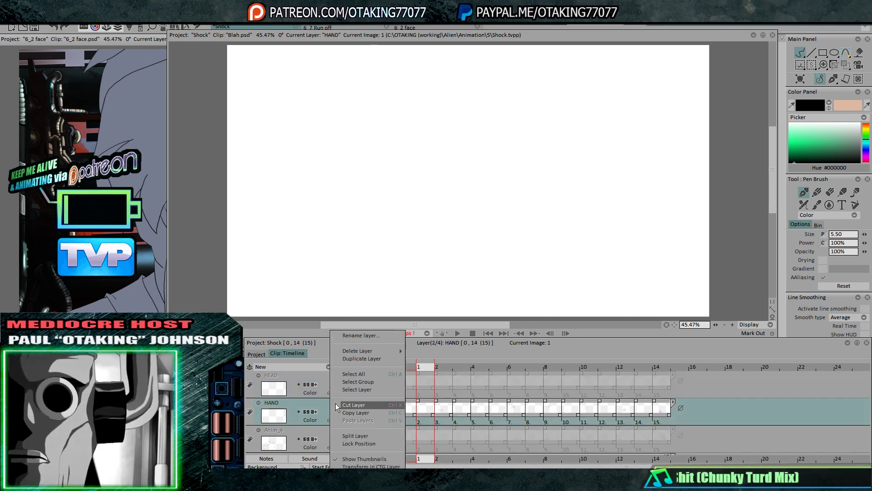
pyautogui.click(384, 358)
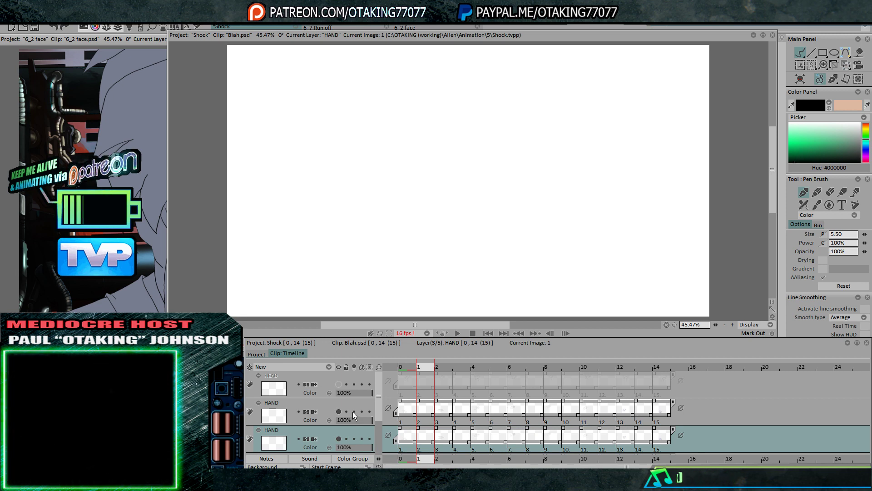
# Add a new animation layer on frame 1 between the two HAND layers for the in-between drawing
pyautogui.click(319, 367)
pyautogui.click(318, 368)
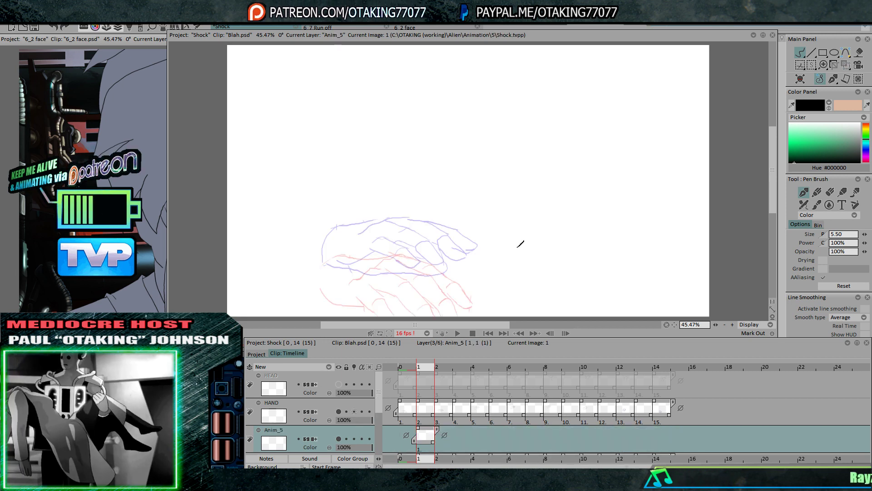
pyautogui.click(846, 64)
pyautogui.scroll(4, 545, 195)
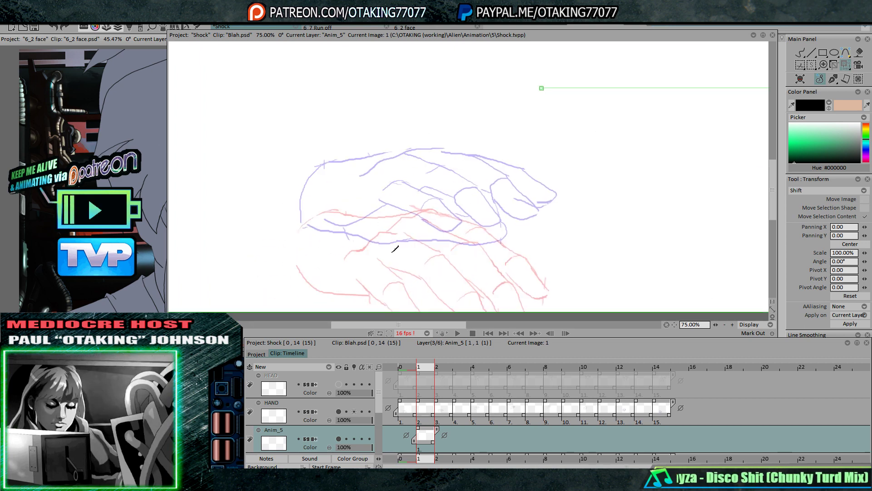
pyautogui.moveTo(431, 252); pyautogui.dragTo(441, 222)
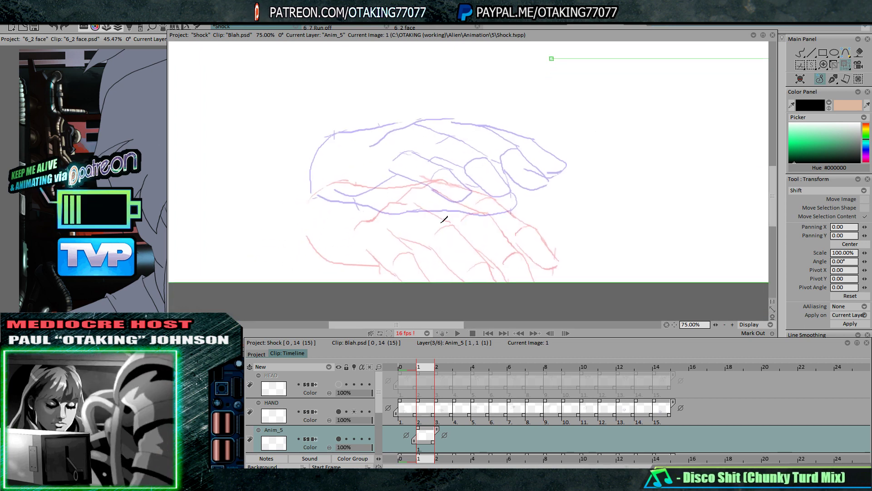
# Select the HAND layer above the new in-between layer and turn on its light table
pyautogui.click(354, 412)
pyautogui.moveTo(478, 223); pyautogui.dragTo(467, 210)
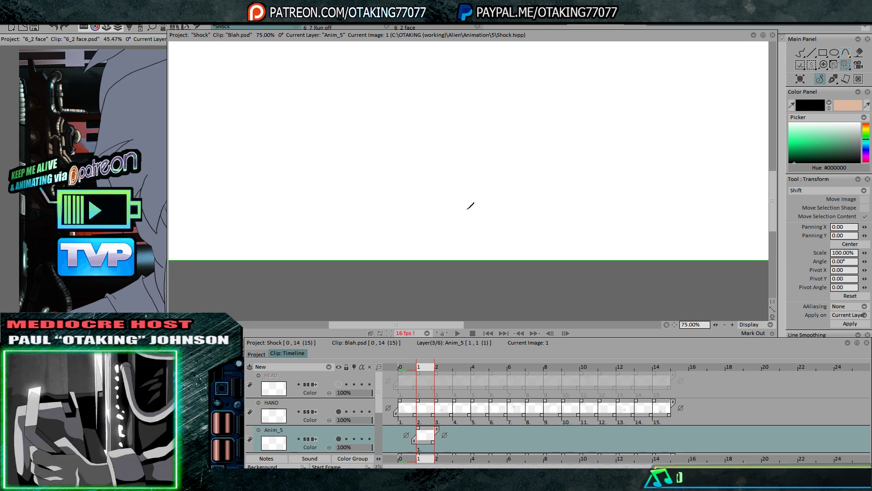
pyautogui.press('Down')
pyautogui.press('Down')
pyautogui.press('Up')
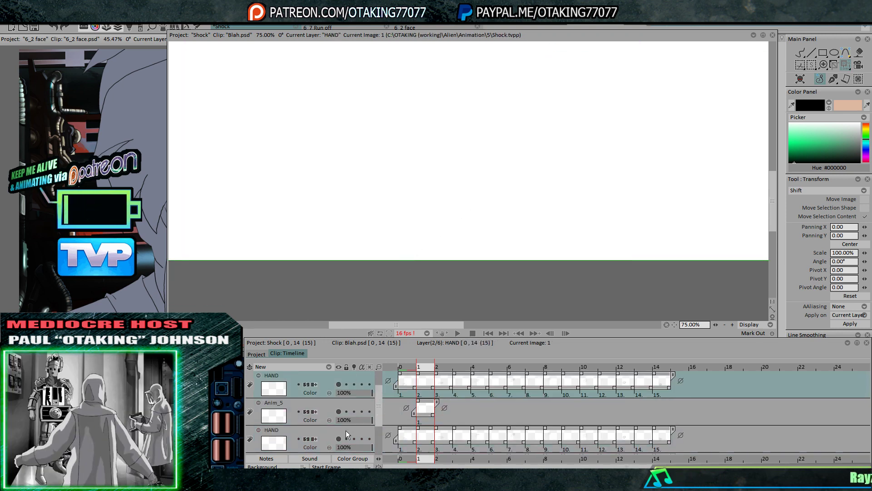
pyautogui.press('Up')
pyautogui.press('Down')
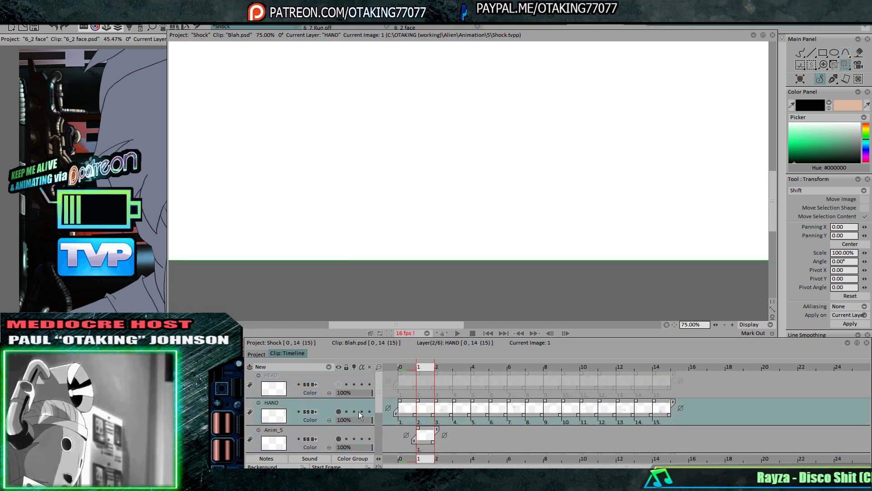
pyautogui.click(355, 411)
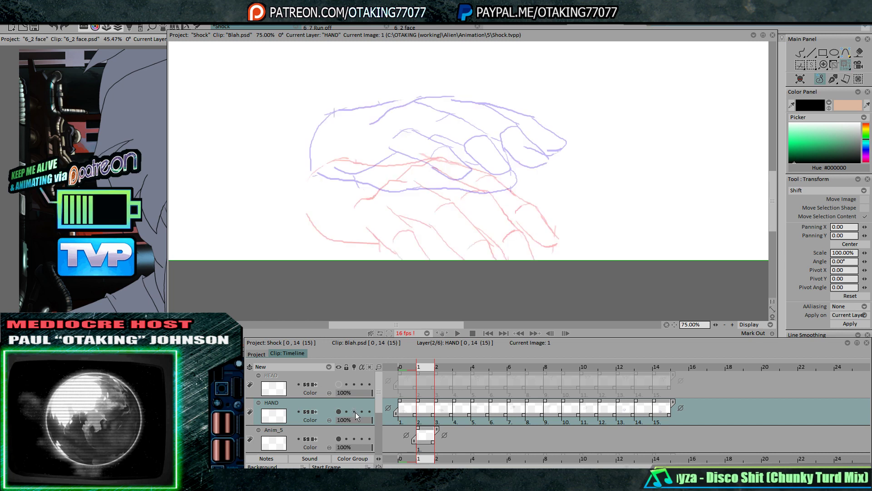
# Compare frames 0 and 1 of the HAND layer with its light table switched off and on
pyautogui.click(354, 412)
pyautogui.click(355, 411)
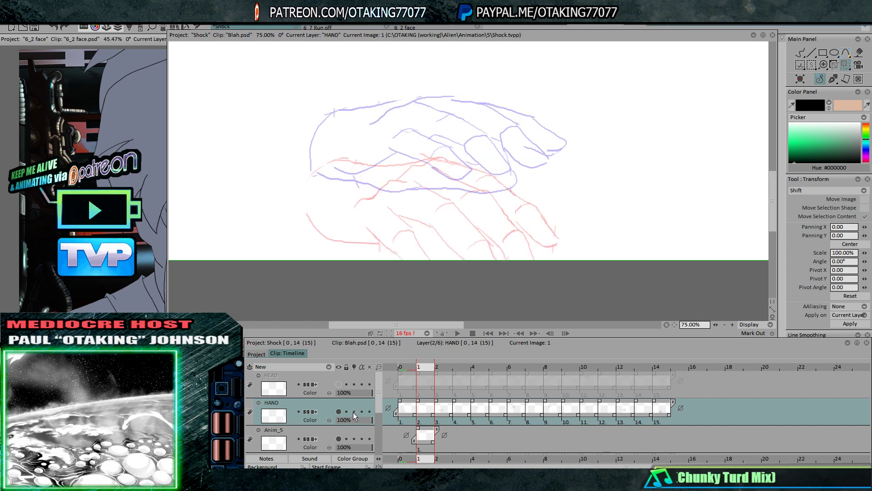
pyautogui.click(353, 411)
pyautogui.press('Left')
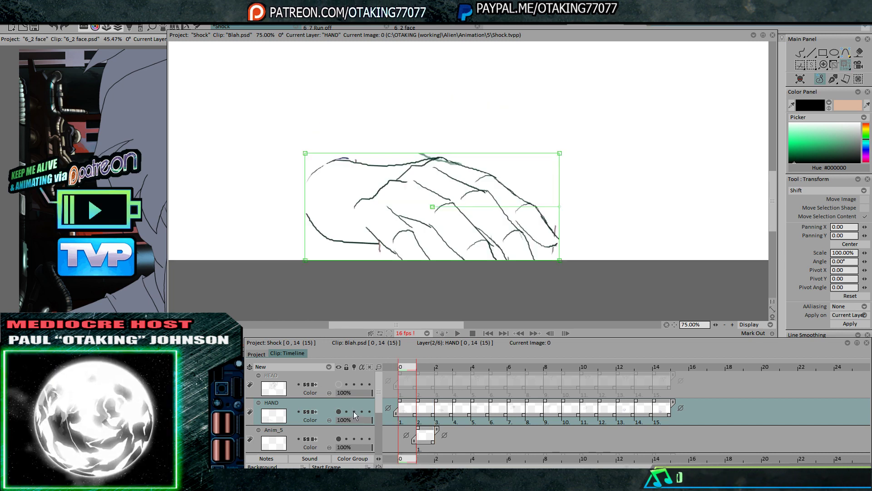
pyautogui.press('Right')
pyautogui.press('Left')
pyautogui.press('Right')
pyautogui.click(354, 411)
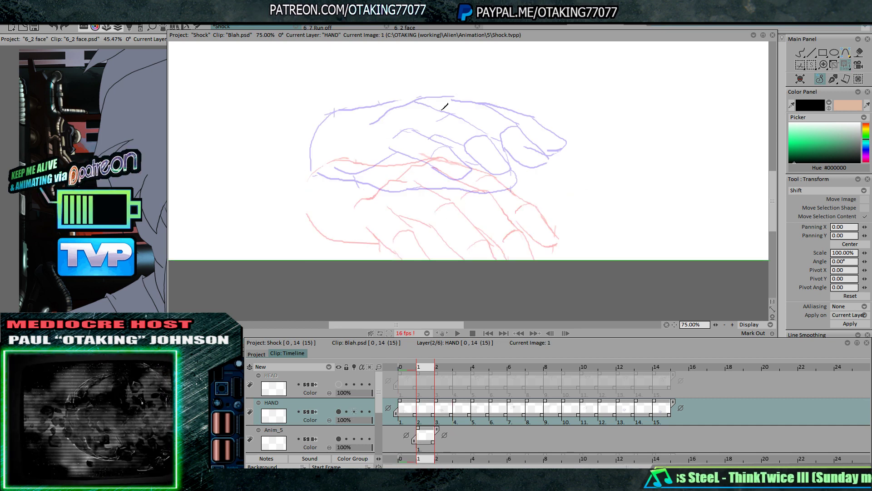
# Shift the hand drawing on frame 0 of the HAND layer upward so it overlaps frame 2's hand
pyautogui.click(801, 53)
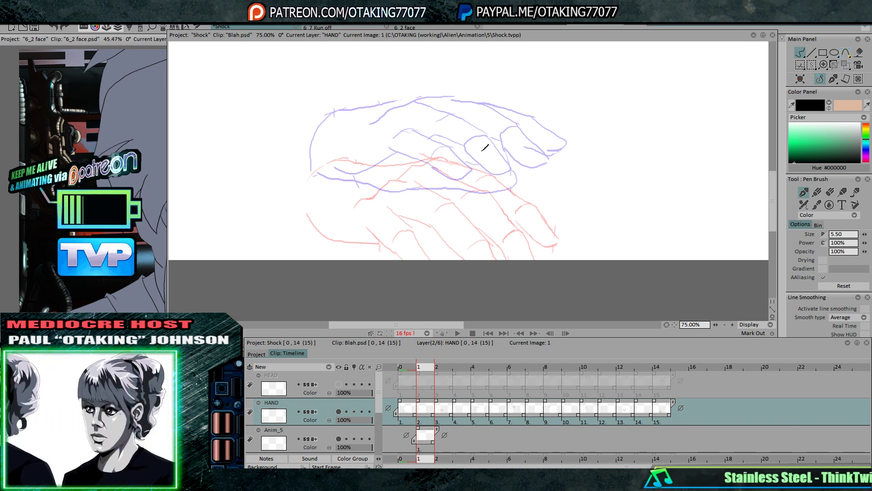
pyautogui.moveTo(517, 191); pyautogui.dragTo(521, 216)
pyautogui.click(845, 78)
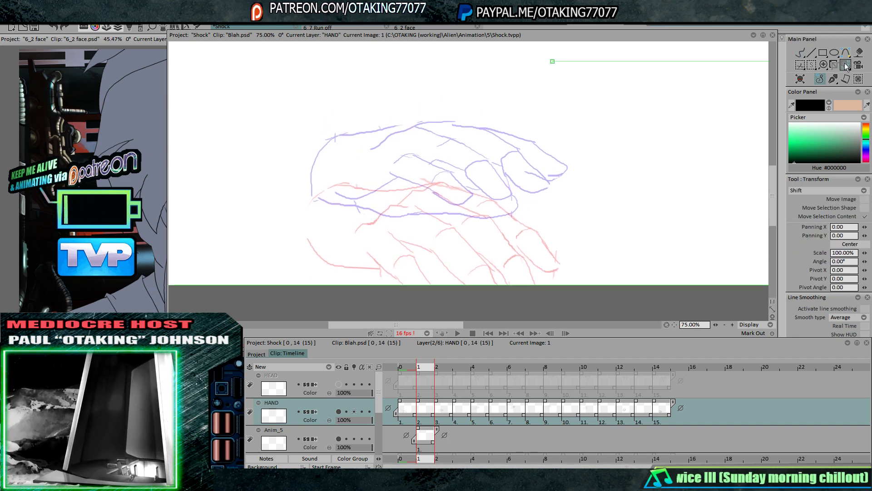
pyautogui.press('Left')
pyautogui.press('Right')
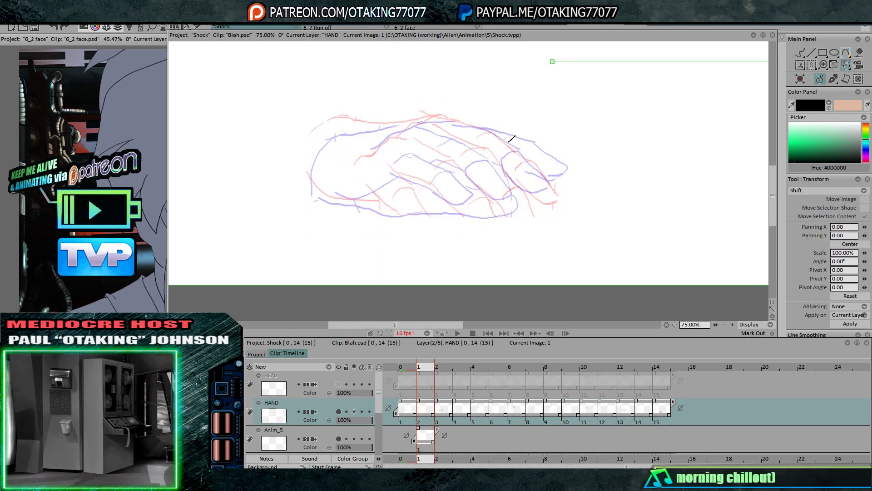
# Move frame 2's hand drawing down and to the left so its fingers line up with frame 0's hand
pyautogui.press('Right')
pyautogui.press('Left')
pyautogui.press('Left')
pyautogui.press('Right')
pyautogui.press('Right')
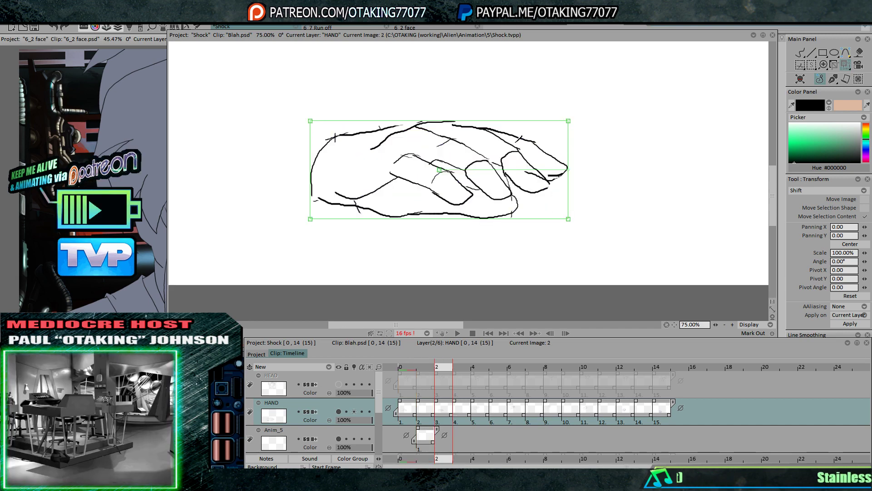
pyautogui.moveTo(517, 143); pyautogui.dragTo(495, 159)
pyautogui.press('Return')
pyautogui.press('Left')
pyautogui.press('Left')
pyautogui.press('Right')
pyautogui.press('Right')
pyautogui.press('Return')
pyautogui.press('Left')
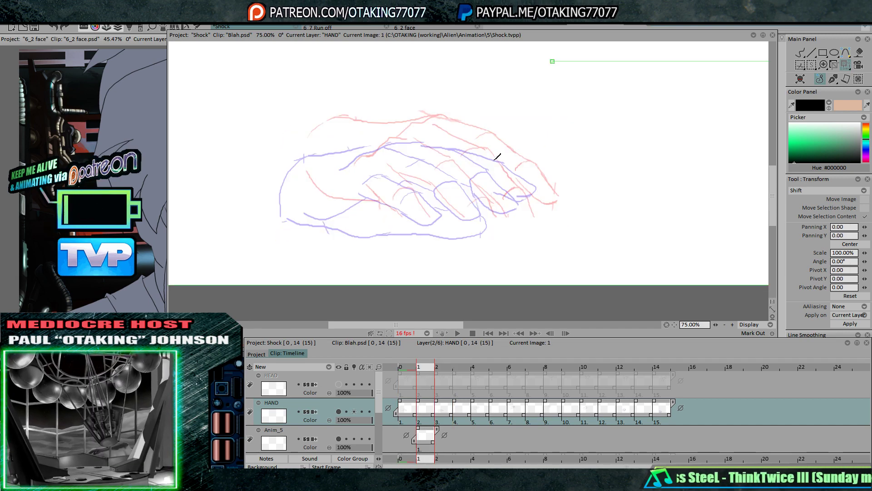
# Draw the leftmost finger's rounded tip with the Pen Brush on frame 1 of the in-between layer
pyautogui.click(799, 54)
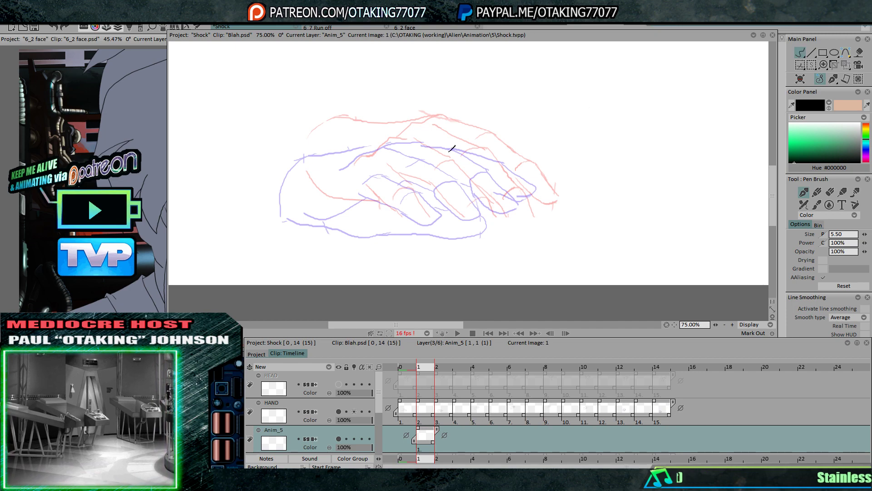
pyautogui.press('Left')
pyautogui.press('Right')
pyautogui.press('Right')
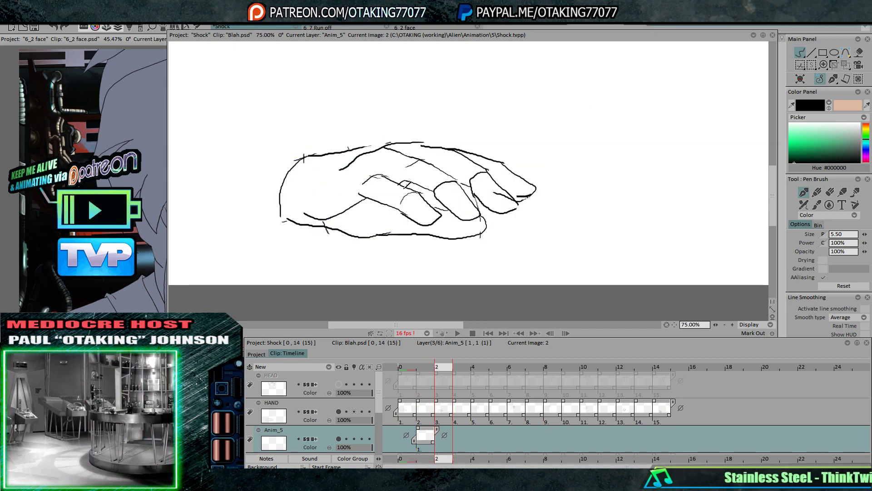
pyautogui.press('Left')
pyautogui.press('Left')
pyautogui.press('Right')
pyautogui.moveTo(399, 199)
pyautogui.mouseDown()
pyautogui.moveTo(417, 190)
pyautogui.moveTo(437, 215)
pyautogui.moveTo(398, 206)
pyautogui.moveTo(436, 216)
pyautogui.mouseUp()
pyautogui.press('Left')
pyautogui.press('Right')
pyautogui.press('Right')
pyautogui.press('Left')
pyautogui.press('Left')
pyautogui.press('Right')
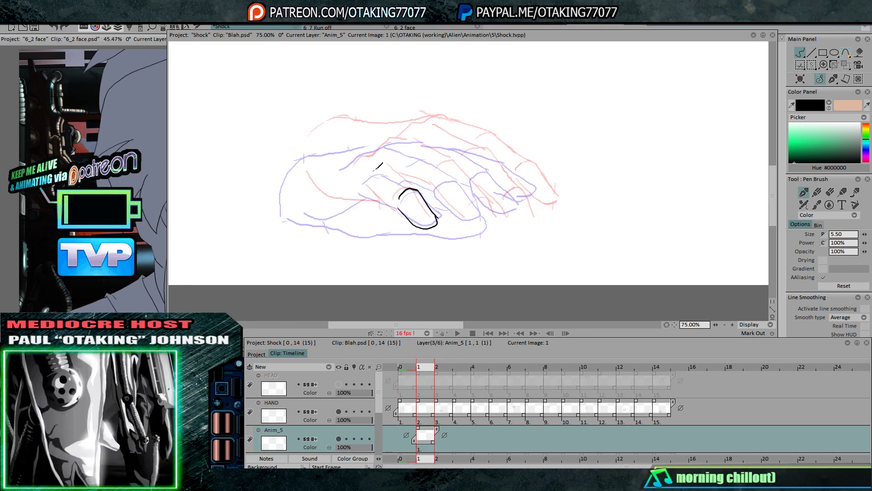
# Draw the leftmost finger's knuckle and side lines, plus the crease separating it from the second finger
pyautogui.press('Left')
pyautogui.press('Right')
pyautogui.press('Right')
pyautogui.press('Left')
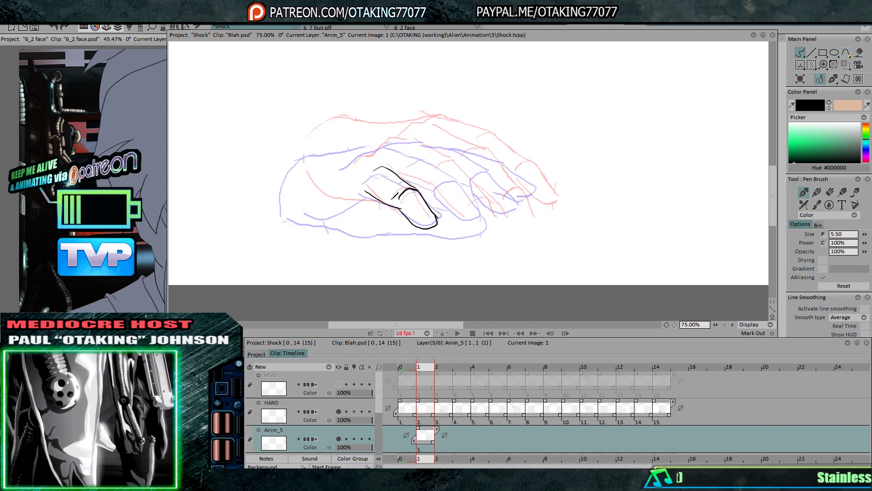
pyautogui.press('Left')
pyautogui.press('Right')
pyautogui.press('Right')
pyautogui.press('Left')
pyautogui.moveTo(423, 184); pyautogui.dragTo(435, 189)
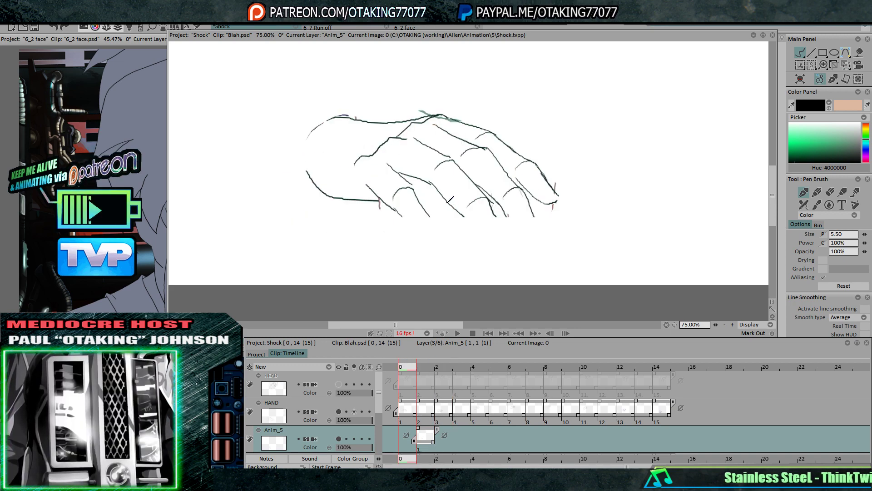
# Draw the contour running from the back of the hand into the second finger on frame 1
pyautogui.press('Left')
pyautogui.press('Right')
pyautogui.press('Right')
pyautogui.press('Left')
pyautogui.press('Left')
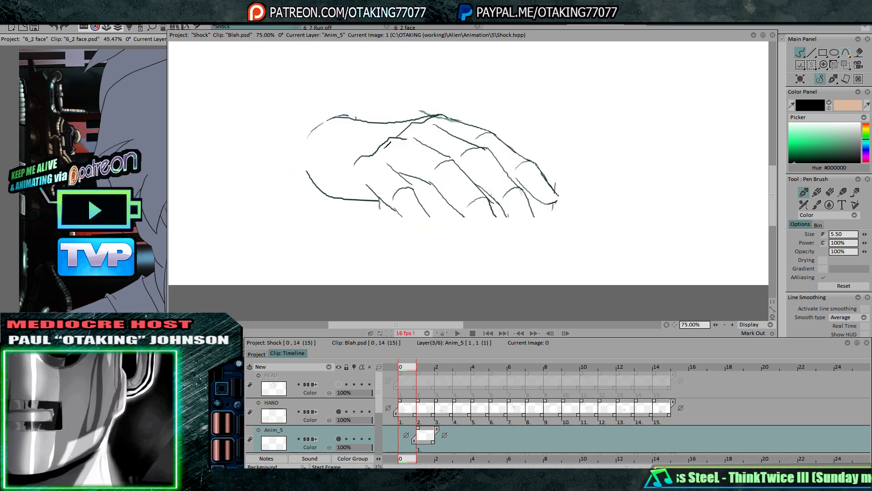
pyautogui.press('Right')
pyautogui.moveTo(349, 166)
pyautogui.mouseDown()
pyautogui.moveTo(392, 142)
pyautogui.moveTo(408, 146)
pyautogui.mouseUp()
# Draw the second finger's knuckle crease, sides and tip midway between the two reference hands
pyautogui.press('Right')
pyautogui.press('Left')
pyautogui.press('Left')
pyautogui.press('Right')
pyautogui.press('Right')
pyautogui.press('Left')
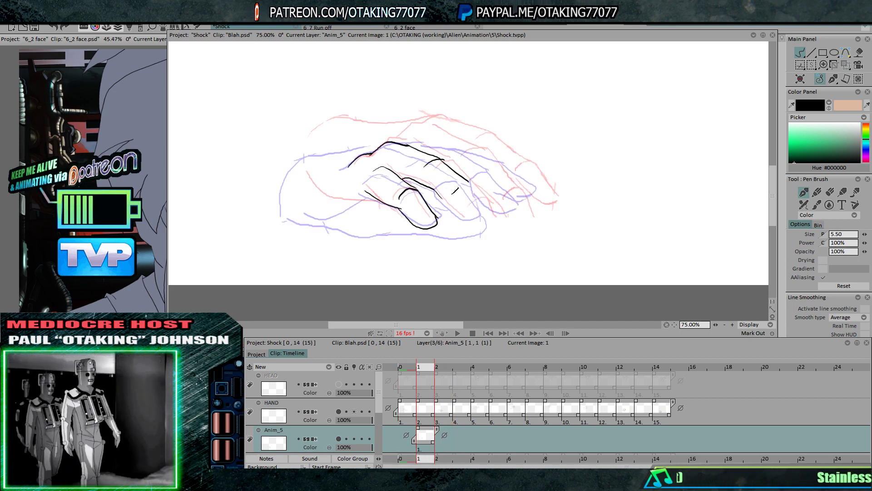
pyautogui.press('Left')
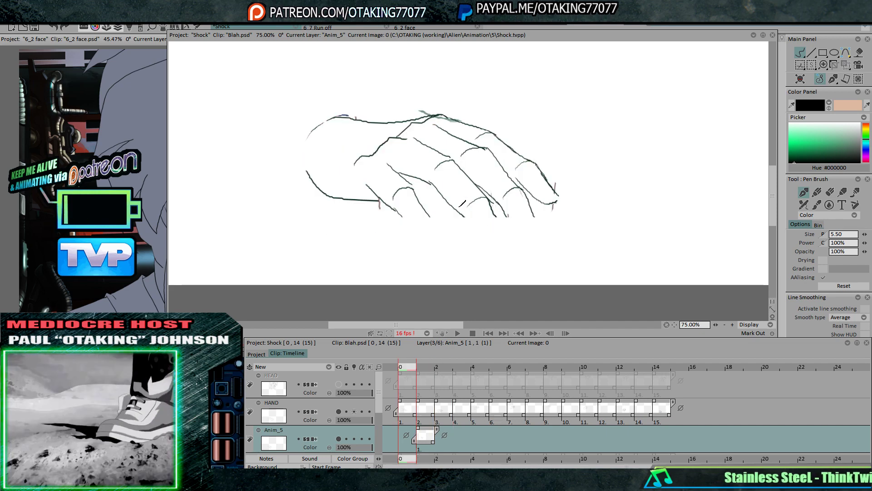
pyautogui.press('Right')
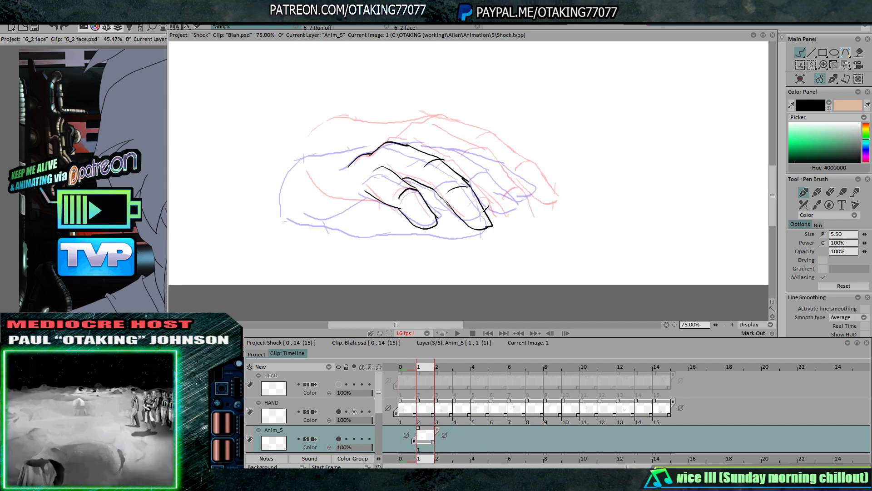
# Draw the short joint line above the third finger's tip on frame 1
pyautogui.press('Right')
pyautogui.press('Left')
pyautogui.press('Left')
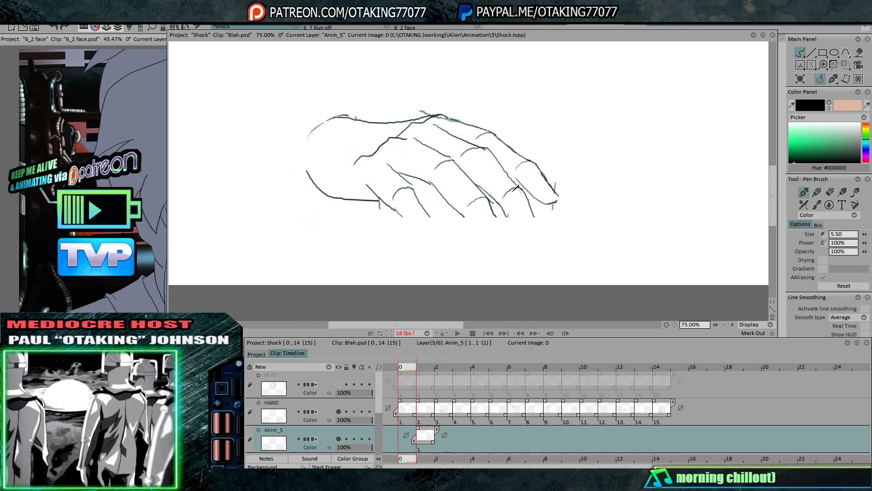
pyautogui.press('Right')
pyautogui.press('Right')
pyautogui.press('Left')
pyautogui.press('Left')
pyautogui.press('Right')
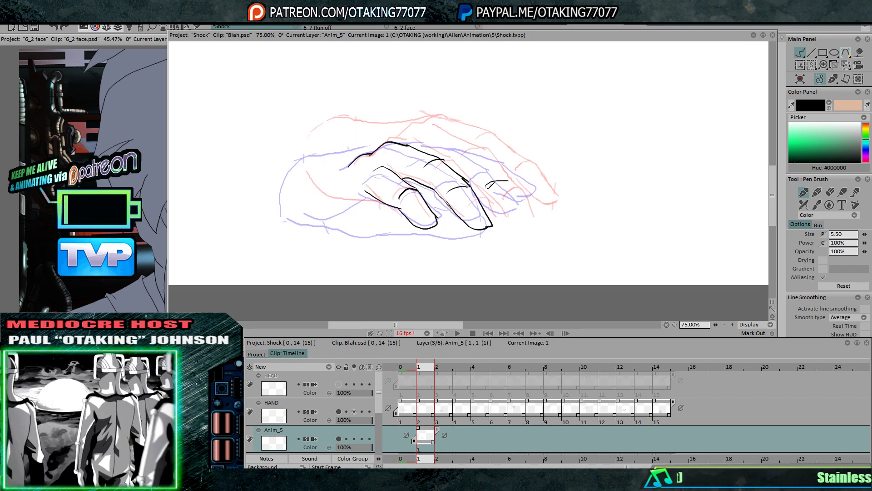
# Draw the third finger's contour from the knuckles down to its tip and add its knuckle crease
pyautogui.press('Left')
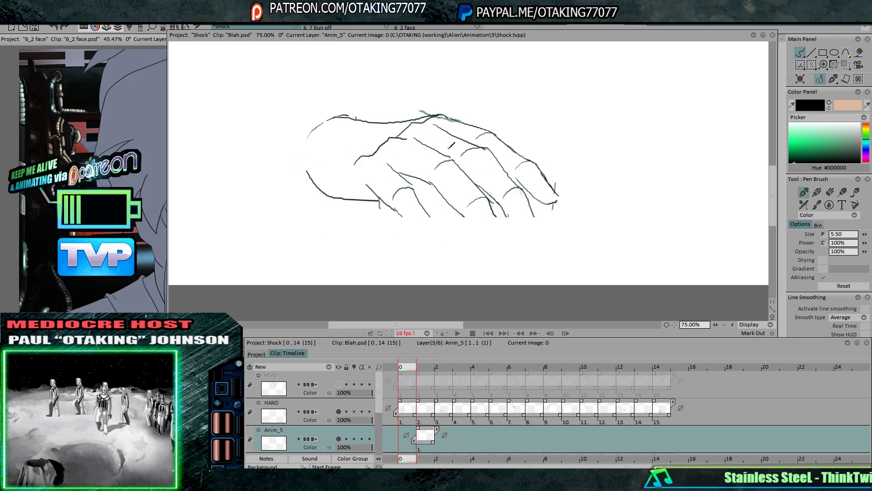
pyautogui.press('Right')
pyautogui.press('Left')
pyautogui.press('Right')
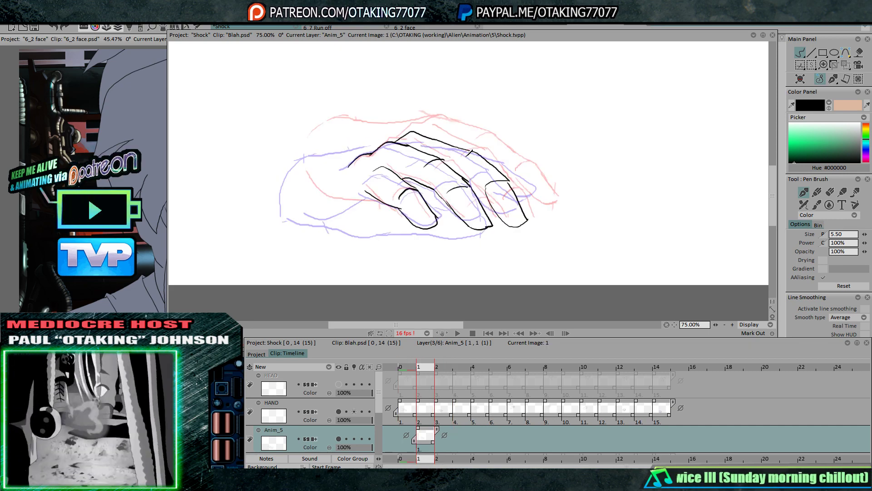
pyautogui.press('Left')
pyautogui.press('Right')
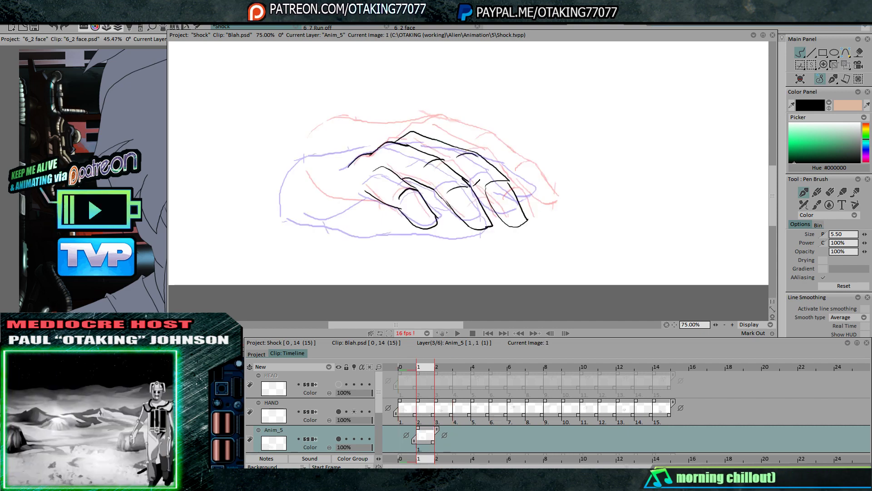
# Draw the fourth finger's tip and joint line at the far right of the hand
pyautogui.press('Left')
pyautogui.press('Right')
pyautogui.press('Left')
pyautogui.press('Right')
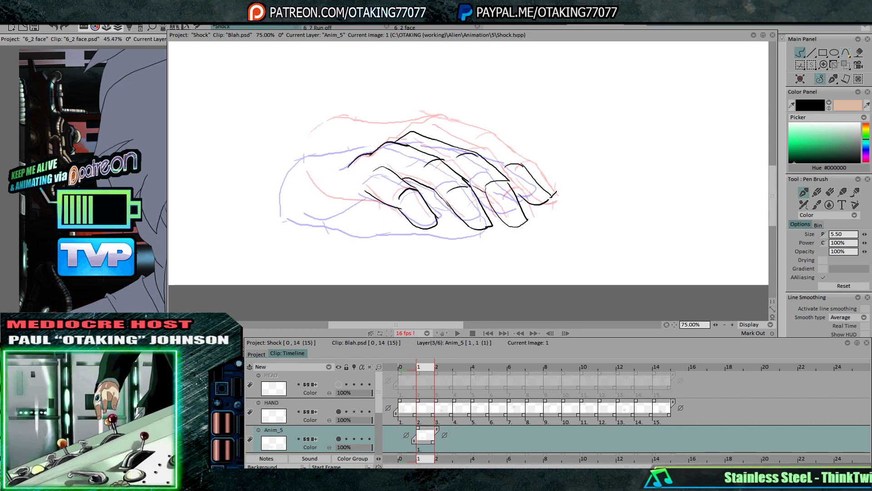
# Draw the fourth finger's upper edge from the knuckles to its joint line
pyautogui.press('Left')
pyautogui.press('Right')
pyautogui.press('Right')
pyautogui.press('Left')
pyautogui.press('Left')
pyautogui.press('Right')
pyautogui.moveTo(420, 134)
pyautogui.mouseDown()
pyautogui.moveTo(468, 141)
pyautogui.moveTo(523, 165)
pyautogui.mouseUp()
pyautogui.press('Right')
pyautogui.press('Left')
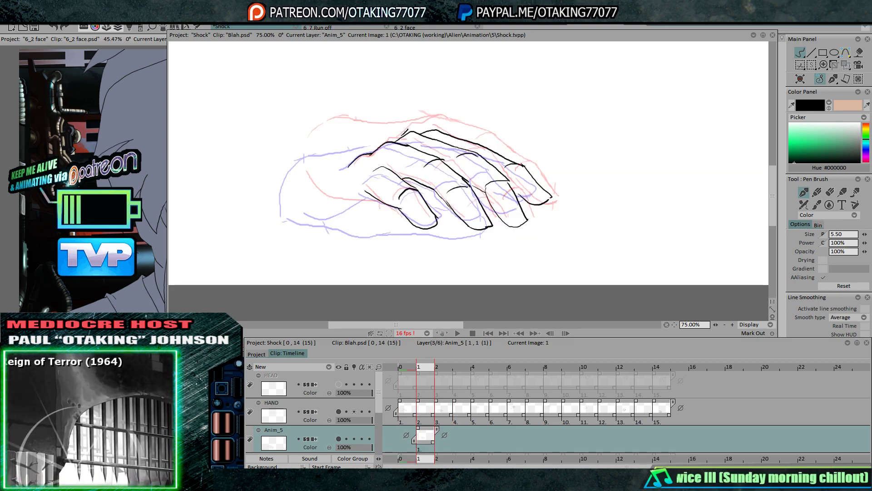
# Draw the upper wrist contour on frame 1, curving from the forearm to the knuckles
pyautogui.press('Left')
pyautogui.press('Right')
pyautogui.press('Left')
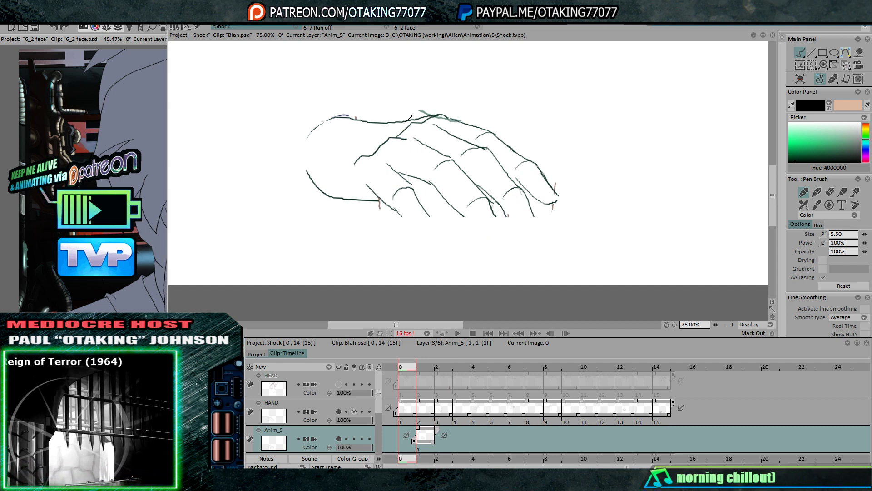
pyautogui.press('Right')
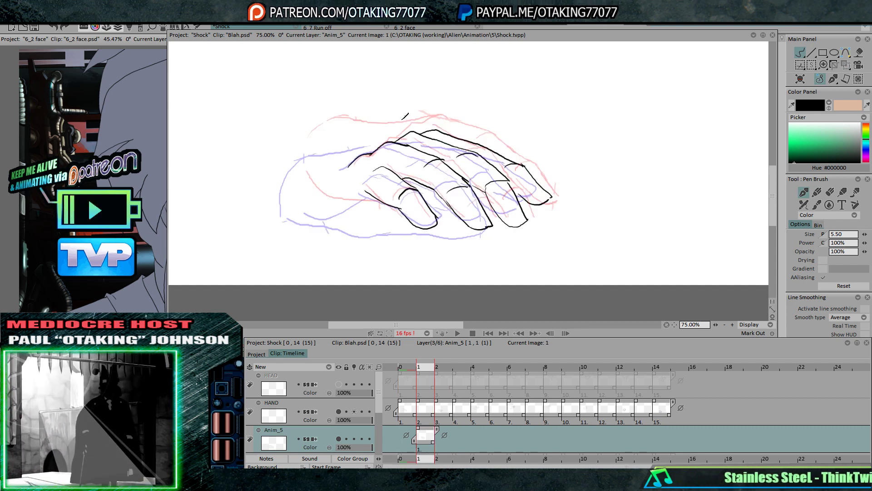
pyautogui.press('Left')
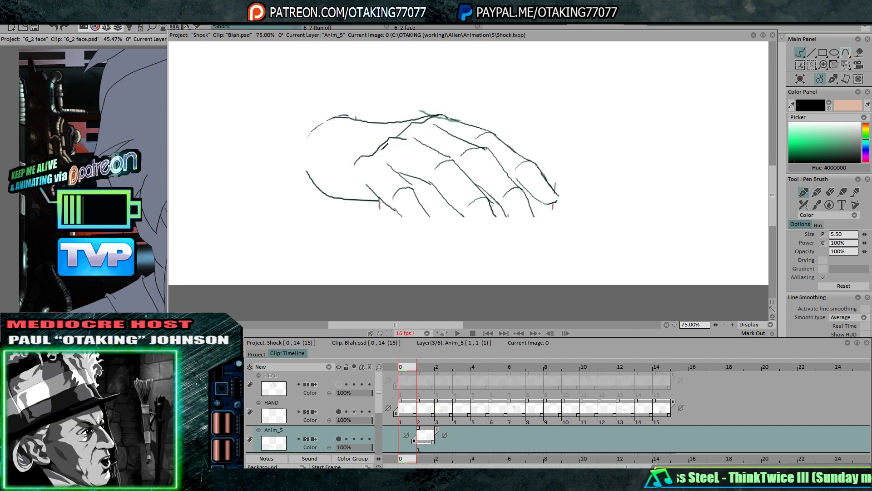
pyautogui.press('Right')
pyautogui.press('Right')
pyautogui.press('Left')
pyautogui.press('Left')
pyautogui.press('Right')
pyautogui.moveTo(296, 160); pyautogui.dragTo(364, 134)
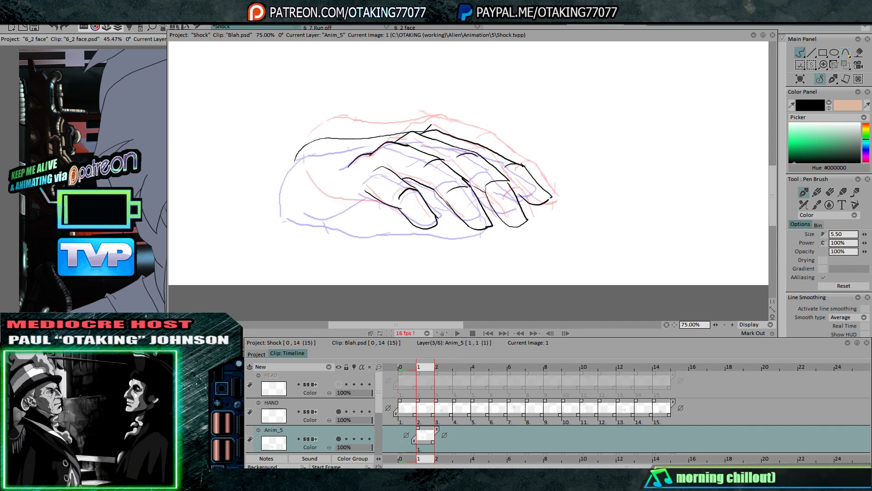
# Close the wrist with a rounded contour and draw the lower palm edge up to the first finger on frame 1
pyautogui.press('Left')
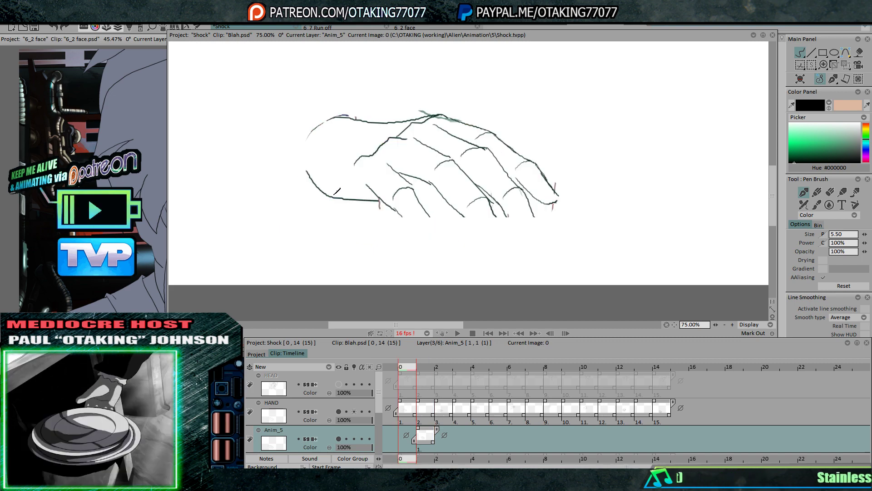
pyautogui.press('Right')
pyautogui.press('Left')
pyautogui.press('Right')
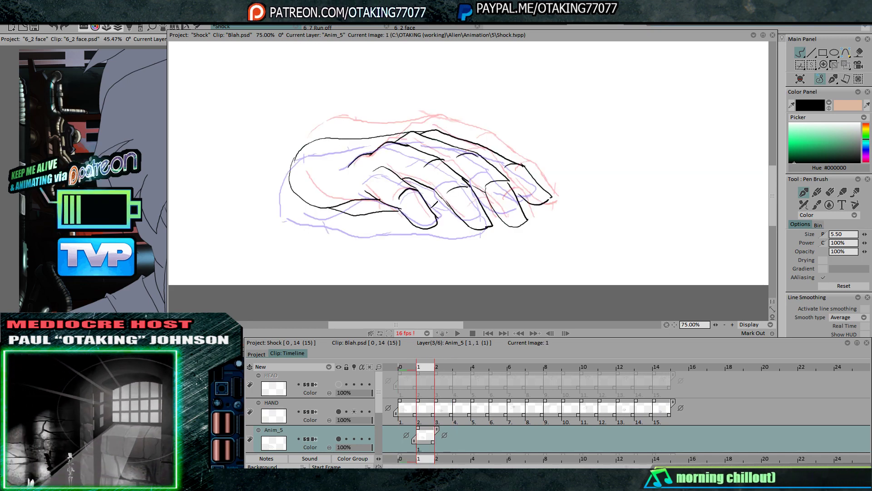
# Try a short horizontal palm line between the first and second fingers on frame 1
pyautogui.moveTo(432, 208); pyautogui.dragTo(452, 208)
pyautogui.press('Right')
pyautogui.press('Left')
pyautogui.press('Left')
pyautogui.press('Right')
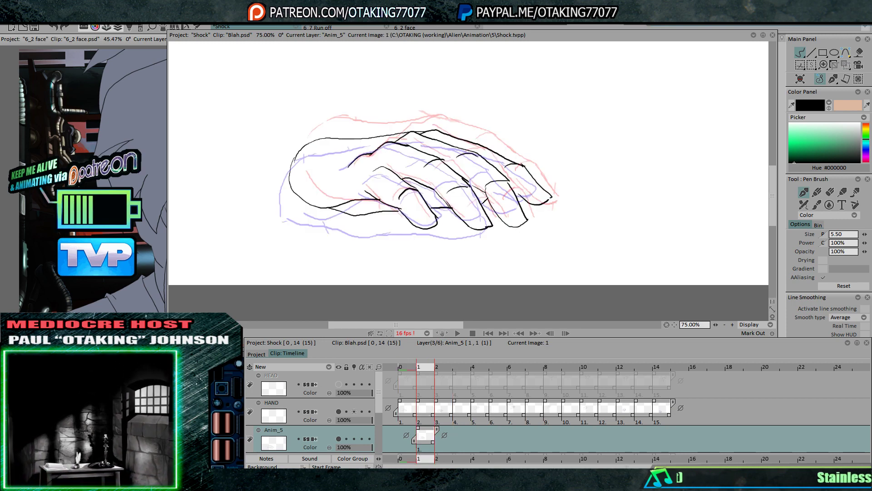
pyautogui.press('Right')
pyautogui.press('Left')
pyautogui.press('Left')
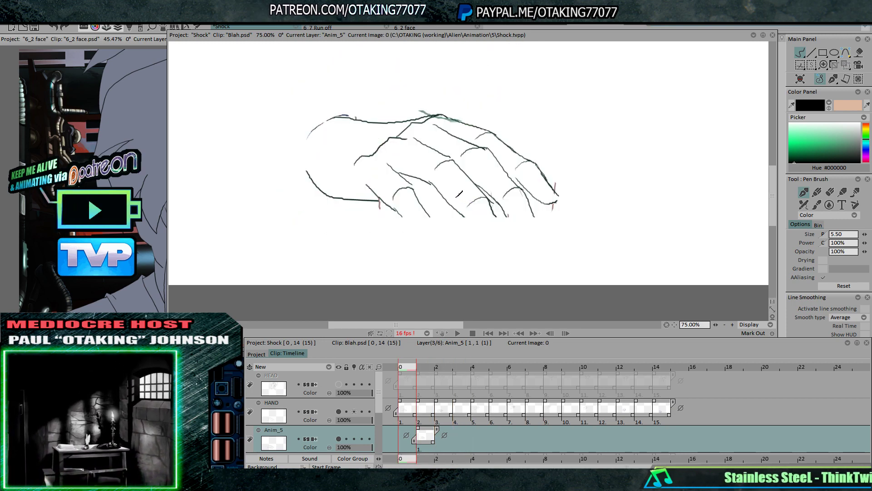
pyautogui.press('Right')
pyautogui.press('Left')
pyautogui.press('Right')
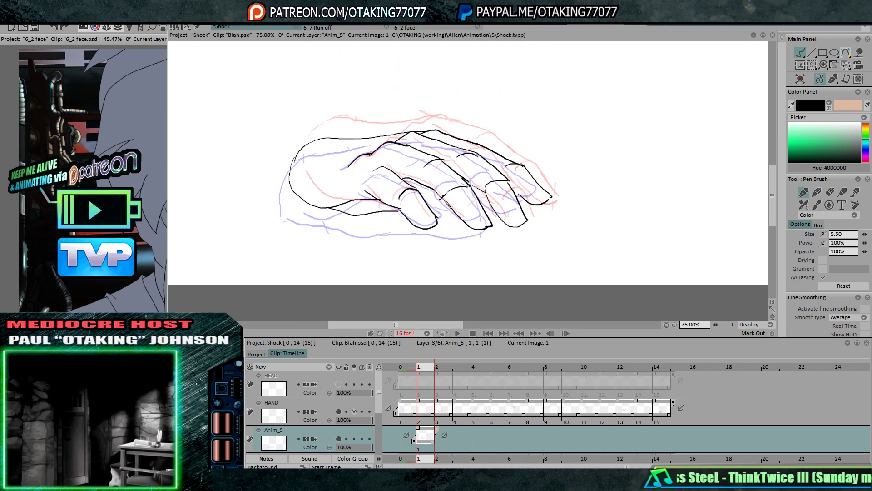
# Draw the palm edge between the first and second fingertips and thicken the shadow above the first finger's joint
pyautogui.press('Left')
pyautogui.press('Right')
pyautogui.press('Right')
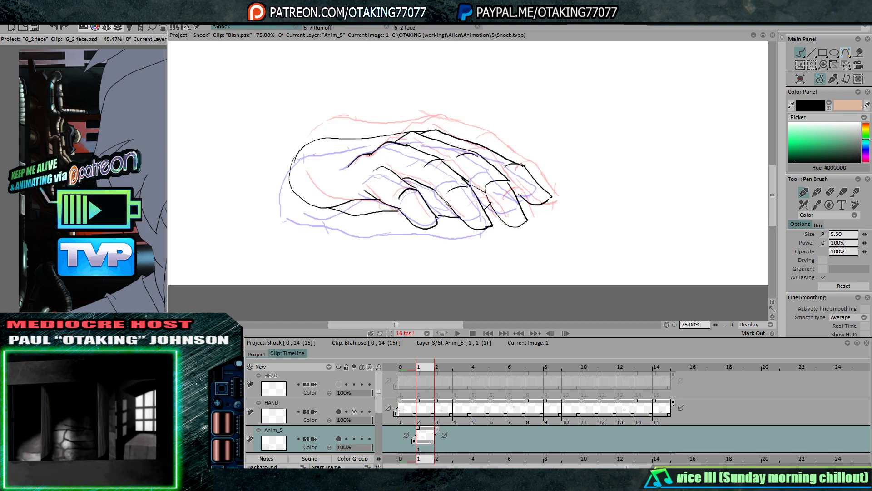
pyautogui.press('Left')
pyautogui.press('Left')
pyautogui.press('Right')
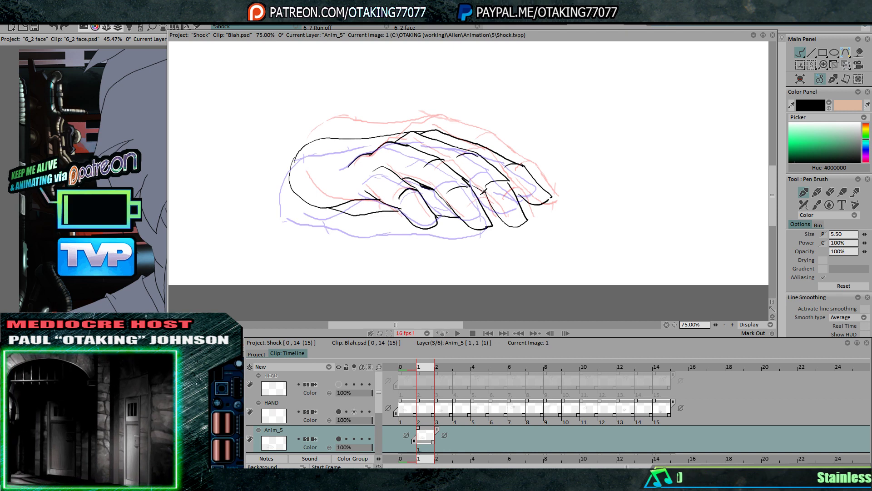
# Swap the realigned HAND layer for the original one and shift frame 1's Anim_5 drawing into place between its neighbours
pyautogui.click(339, 411)
pyautogui.press('Down')
pyautogui.click(339, 441)
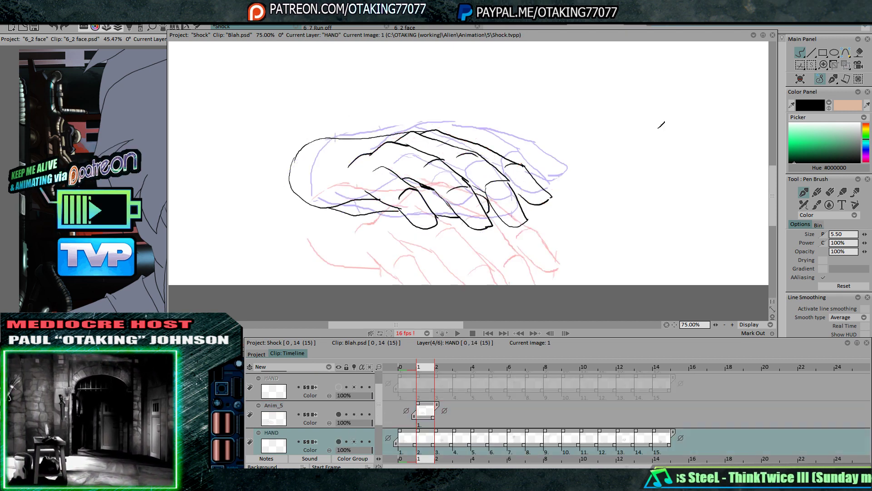
pyautogui.click(804, 64)
pyautogui.press('Up')
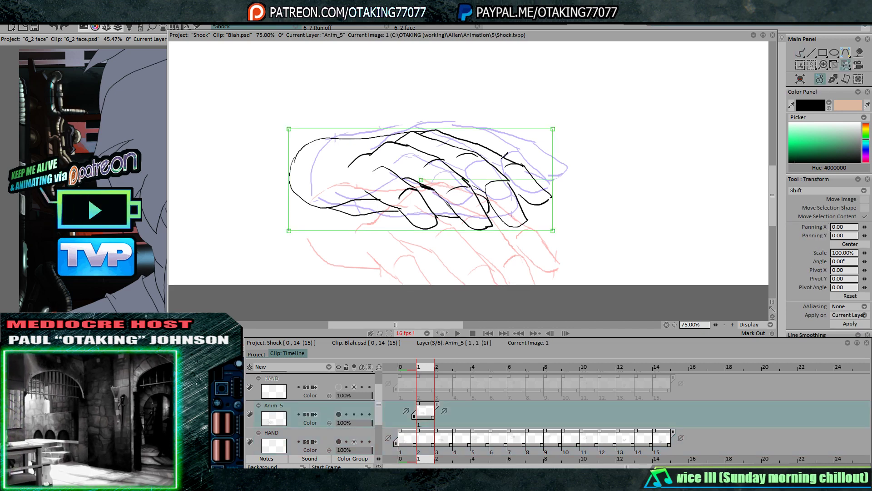
pyautogui.moveTo(507, 145)
pyautogui.mouseDown()
pyautogui.moveTo(508, 178)
pyautogui.moveTo(522, 175)
pyautogui.mouseUp()
pyautogui.press('Return')
# Flip through frames 0 to 3 to check the hand's motion with the new in-between
pyautogui.press('Left')
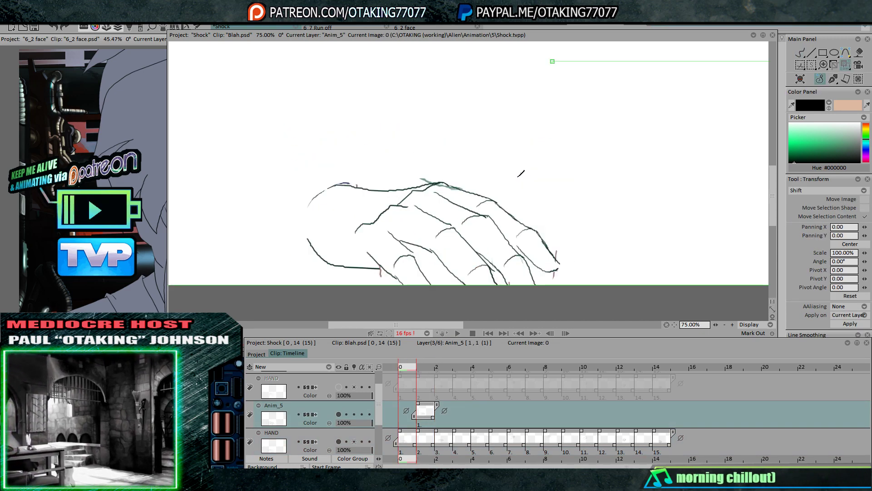
pyautogui.press('Right')
pyautogui.press('Right')
pyautogui.press('Left')
pyautogui.press('Left')
pyautogui.press('Right')
pyautogui.press('Right')
pyautogui.press('Right')
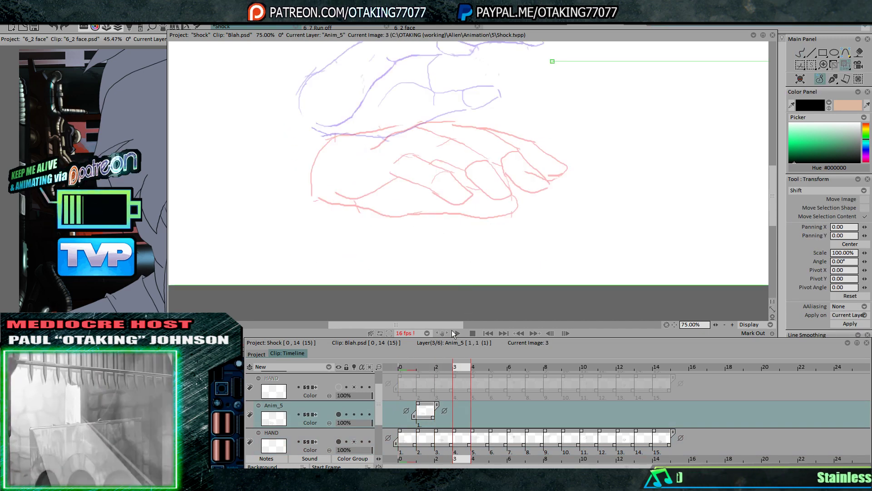
# Extend the Anim_5 layer to frame 3, hide the original HAND layer and show the realigned copy
pyautogui.moveTo(437, 405); pyautogui.dragTo(467, 407)
pyautogui.press('Return')
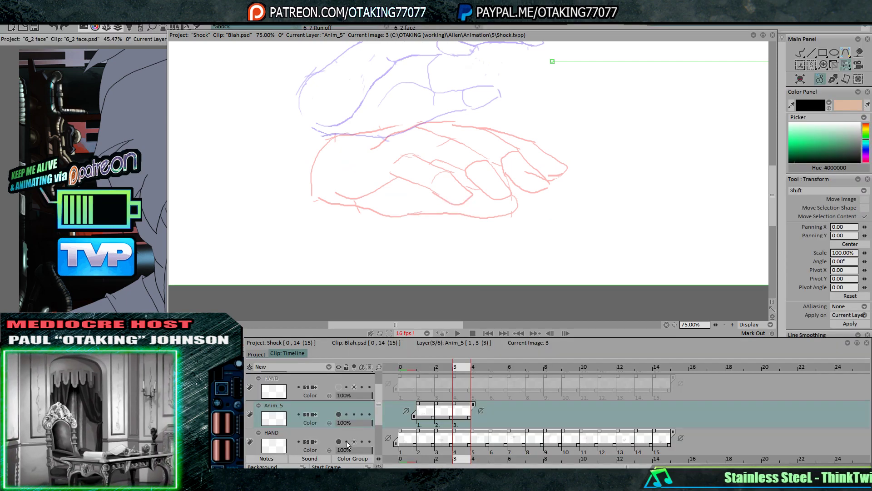
pyautogui.click(339, 441)
pyautogui.click(344, 386)
pyautogui.click(339, 387)
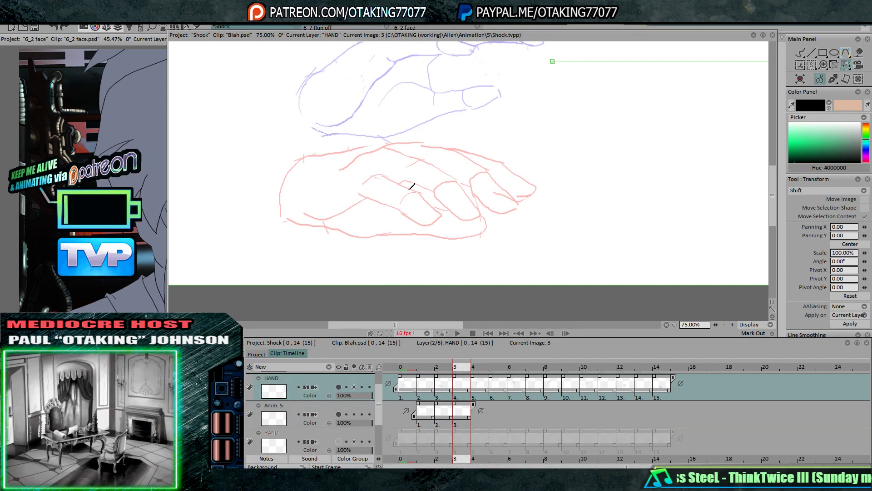
# Shift frame 2's hand on the realigned HAND layer by 18 horizontally and -206 vertically, over frame 4's hand
pyautogui.moveTo(423, 181); pyautogui.dragTo(450, 210)
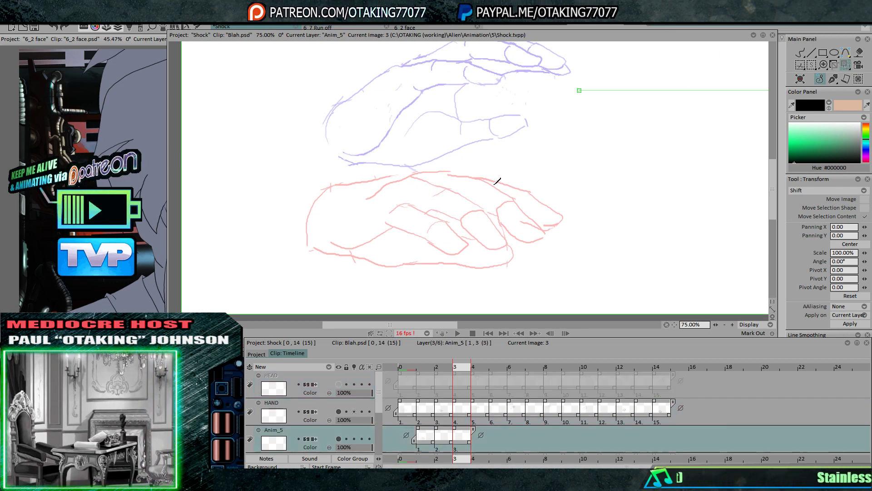
pyautogui.press('Left')
pyautogui.moveTo(491, 219); pyautogui.dragTo(496, 147)
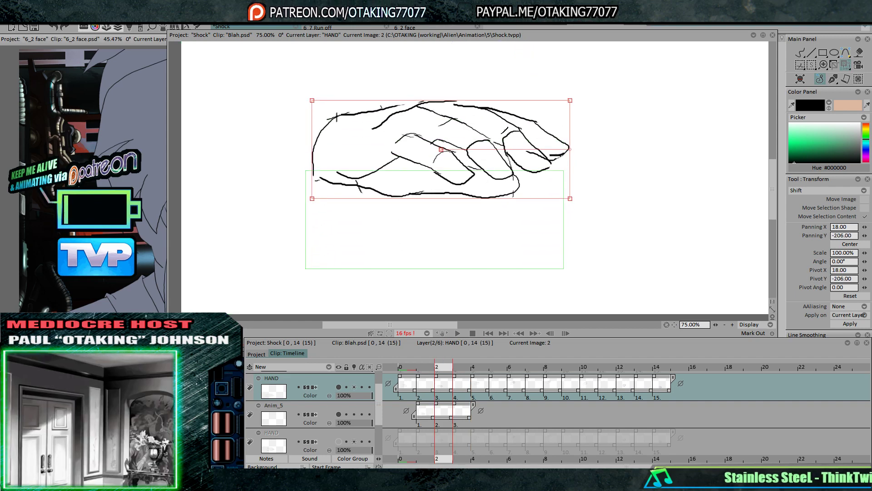
pyautogui.press('Return')
# Rotate frame 4's hand clockwise by about 17° to match the angle of frame 2's hand
pyautogui.press('Right')
pyautogui.press('Right')
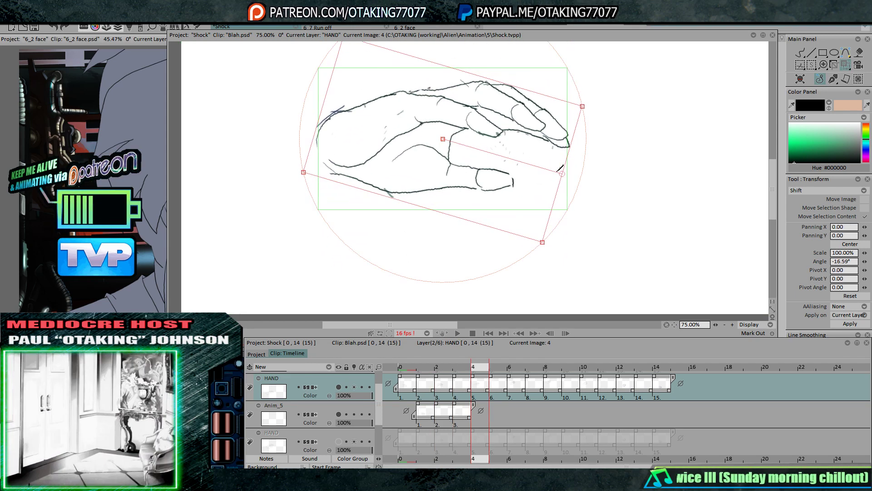
pyautogui.press('Left')
pyautogui.press('Left')
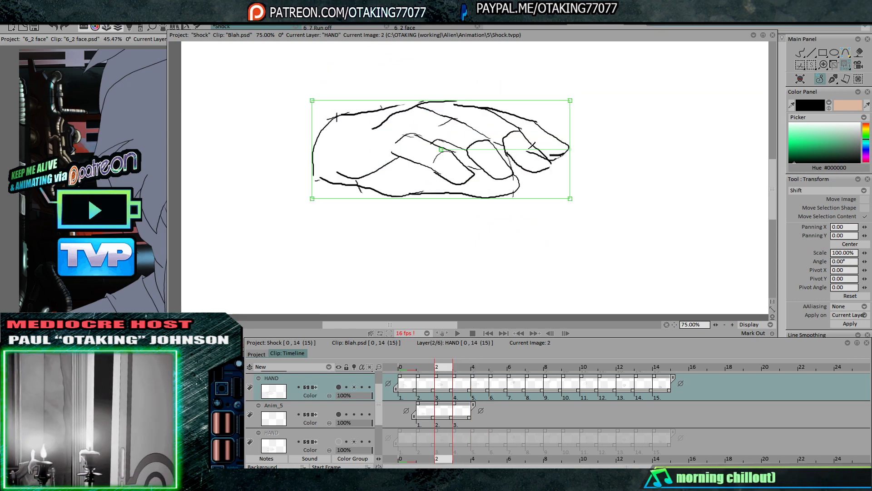
# Fine-tune the positions of the hands on frames 2 and 4 so their fingers overlap
pyautogui.press('Right')
pyautogui.press('Right')
pyautogui.press('Left')
pyautogui.press('Left')
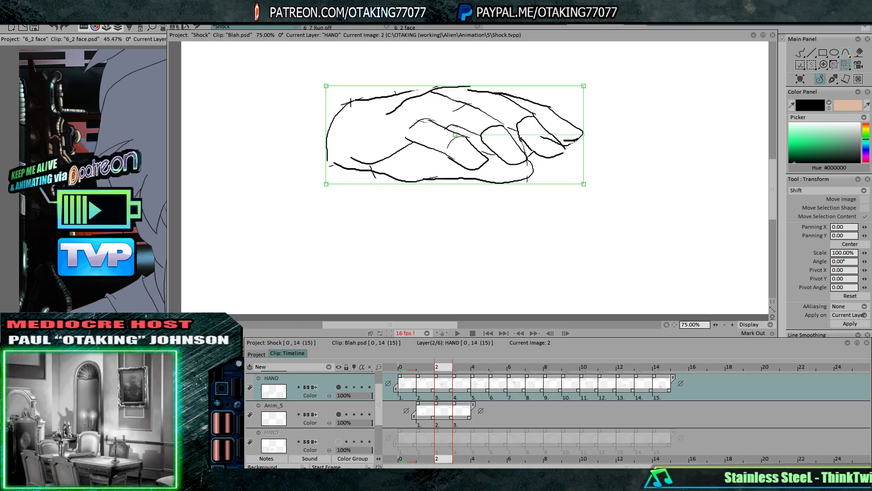
pyautogui.press('Right')
pyautogui.press('Right')
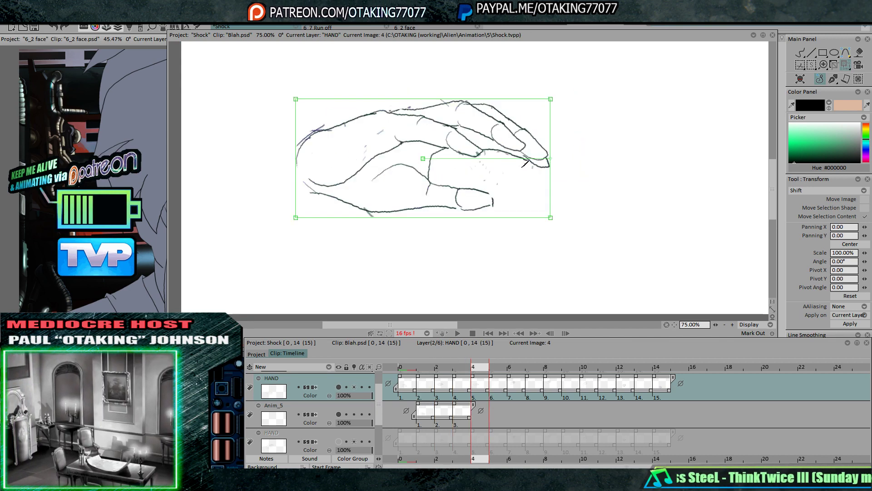
pyautogui.press('Left')
pyautogui.press('Left')
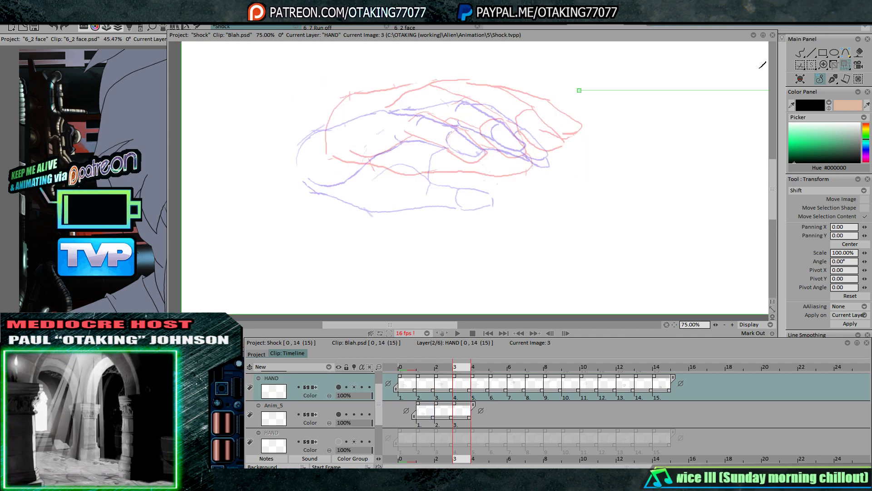
# Draw the first finger's lower contour and a knuckle crease on frame 3 of the Anim_5 layer with the pen brush
pyautogui.click(800, 53)
pyautogui.press('Down')
pyautogui.press('Left')
pyautogui.press('Left')
pyautogui.press('Right')
pyautogui.press('Right')
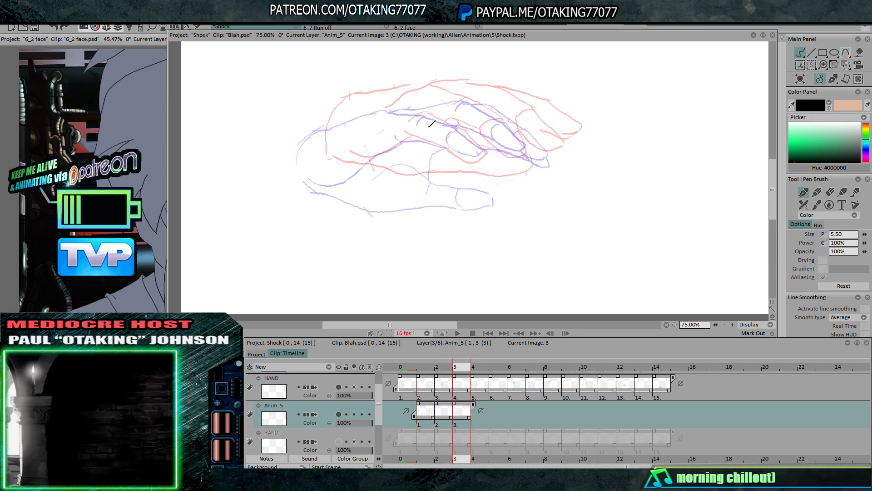
pyautogui.press('Up')
pyautogui.press('Down')
pyautogui.moveTo(401, 131); pyautogui.dragTo(444, 146)
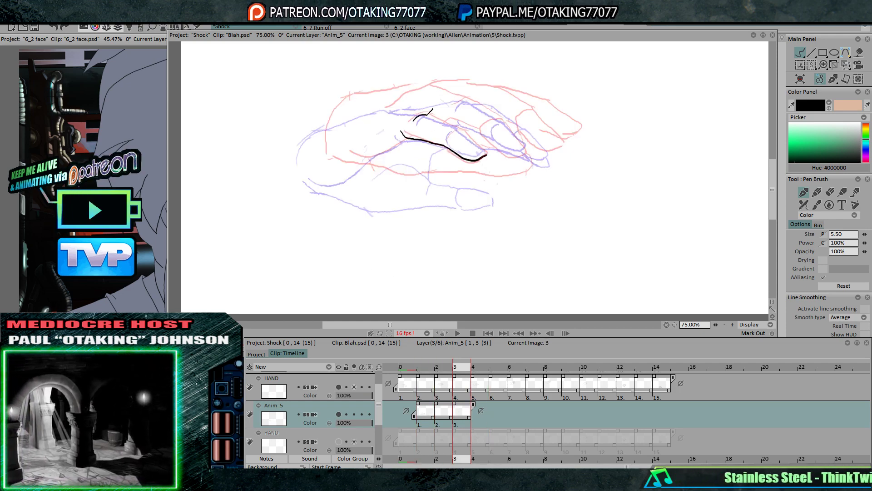
# Draw the first finger's upper contour and joint arc, plus the second finger's rounded tip, on frame 3
pyautogui.press('Left')
pyautogui.press('Left')
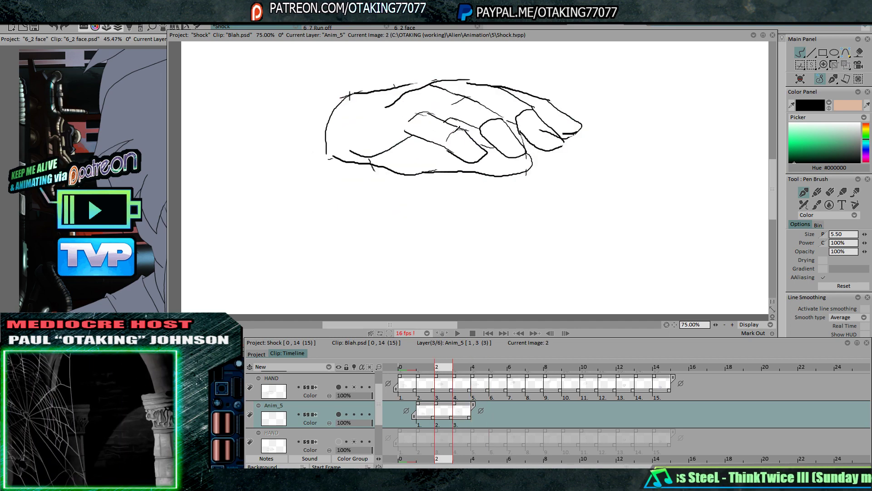
pyautogui.press('Right')
pyautogui.press('Right')
pyautogui.press('Left')
pyautogui.press('Left')
pyautogui.press('Right')
pyautogui.moveTo(380, 109); pyautogui.dragTo(422, 115)
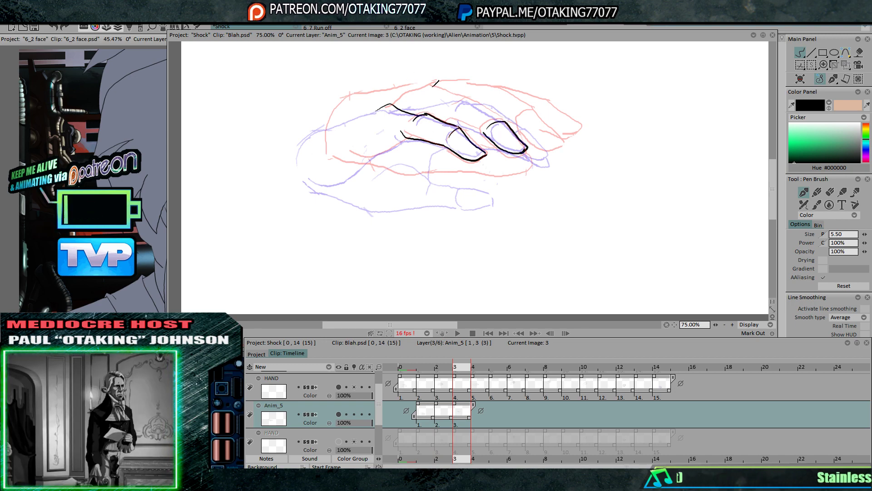
# Draw the second finger's upper contour from the knuckles to its tip, with its joint arc and lower edge
pyautogui.press('Right')
pyautogui.press('Left')
pyautogui.press('Left')
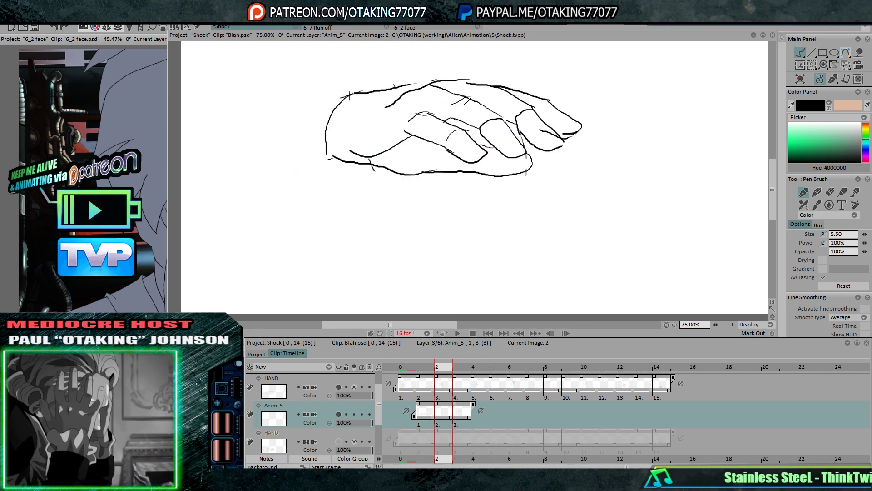
pyautogui.press('Right')
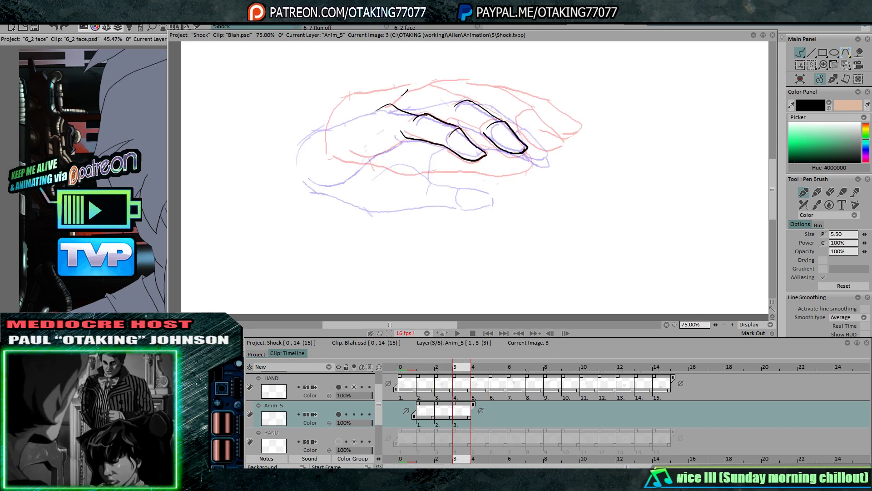
pyautogui.press('Left')
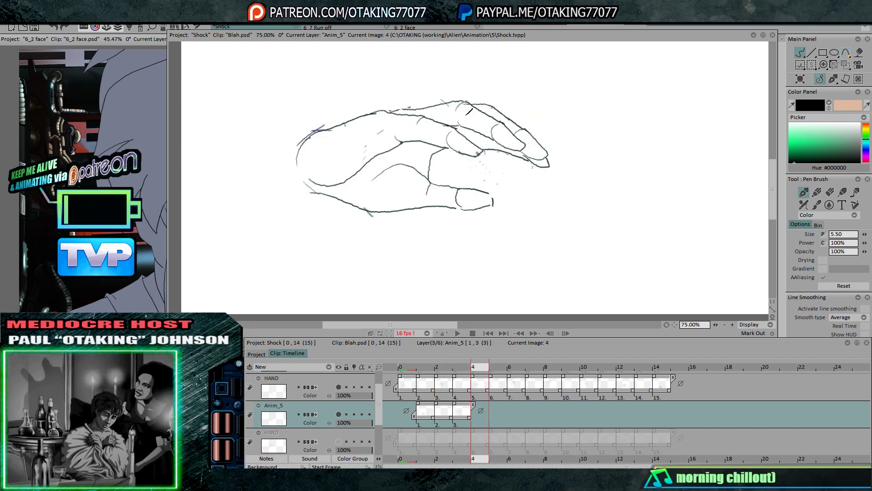
pyautogui.press('Right')
pyautogui.press('Right')
pyautogui.press('Left')
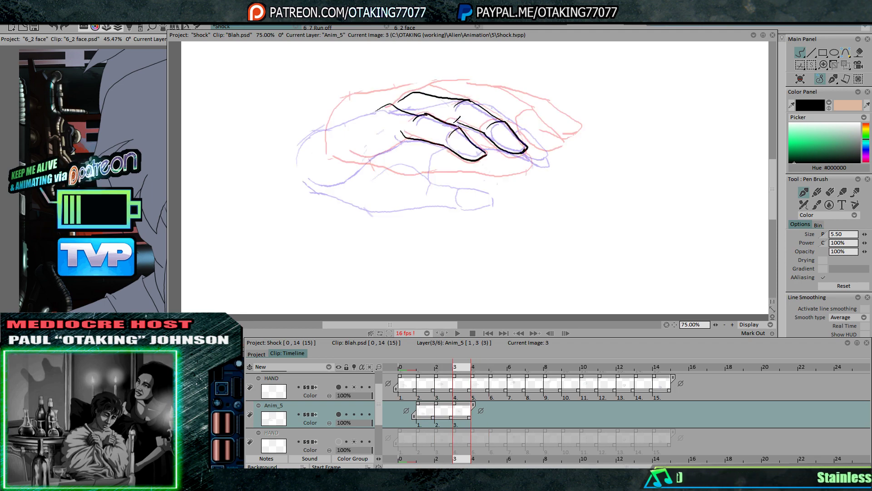
# Flip between frames 2, 3 and 4 to check how the drawn fingers move
pyautogui.press('Left')
pyautogui.press('Right')
pyautogui.press('Right')
pyautogui.press('Left')
pyautogui.press('Left')
pyautogui.press('Right')
pyautogui.press('Right')
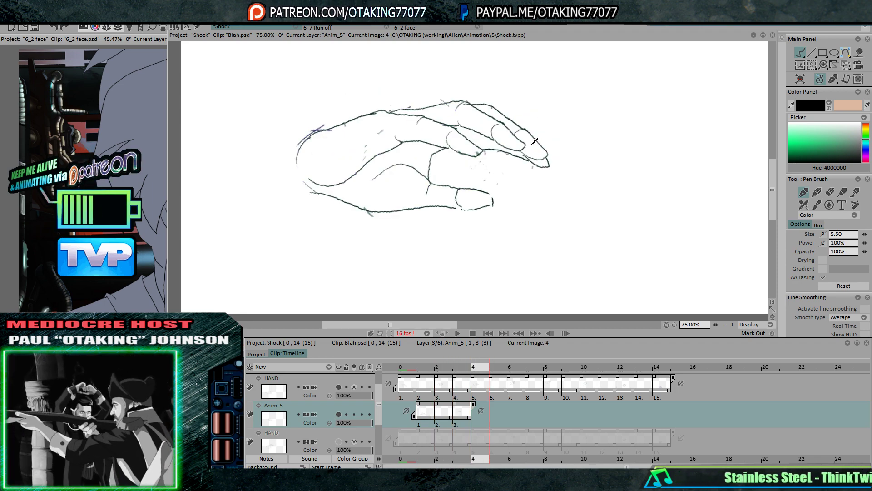
pyautogui.press('Left')
# Shift frame 2's hand slightly down and left, and move frame 3's partial drawing to sit midway between its neighbours
pyautogui.click(845, 65)
pyautogui.press('Up')
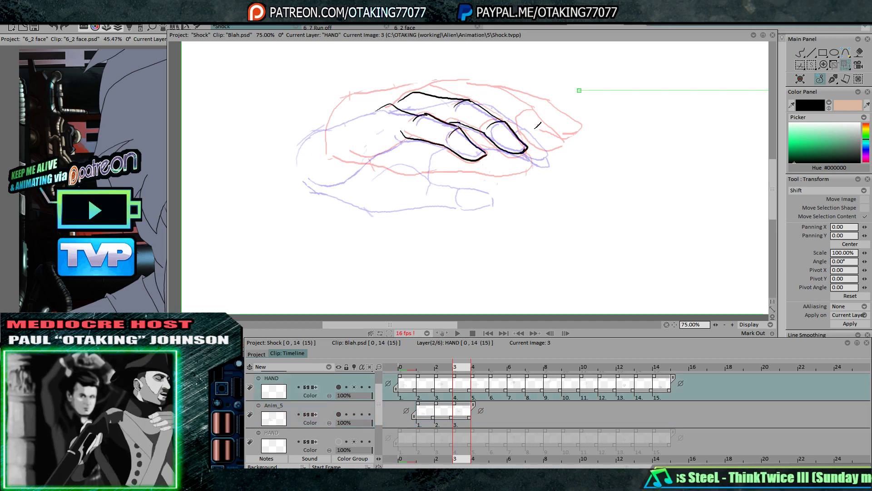
pyautogui.press('Right')
pyautogui.press('Left')
pyautogui.press('Left')
pyautogui.moveTo(554, 119)
pyautogui.mouseDown()
pyautogui.moveTo(541, 136)
pyautogui.moveTo(484, 141)
pyautogui.mouseUp()
pyautogui.press('Return')
pyautogui.press('Right')
pyautogui.press('Down')
pyautogui.press('Return')
pyautogui.press('Left')
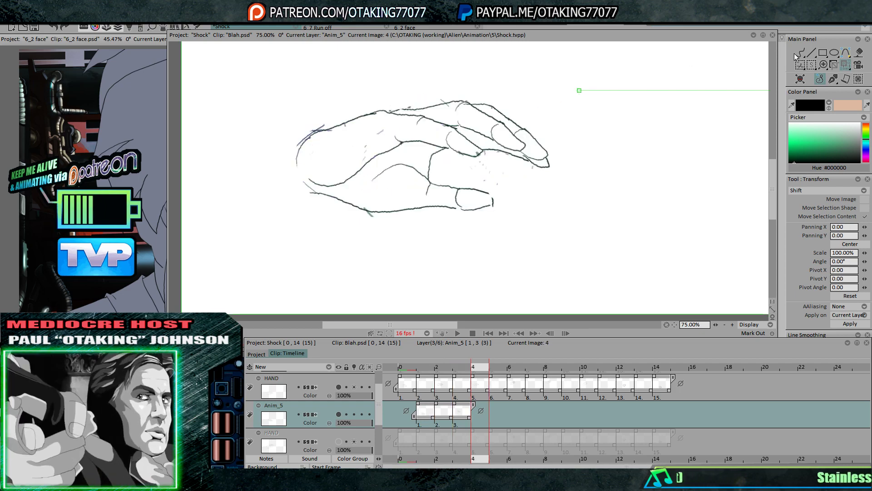
# Switch back to freehand drawing and compare the remaining fingers across frames 2, 3 and 4
pyautogui.click(799, 54)
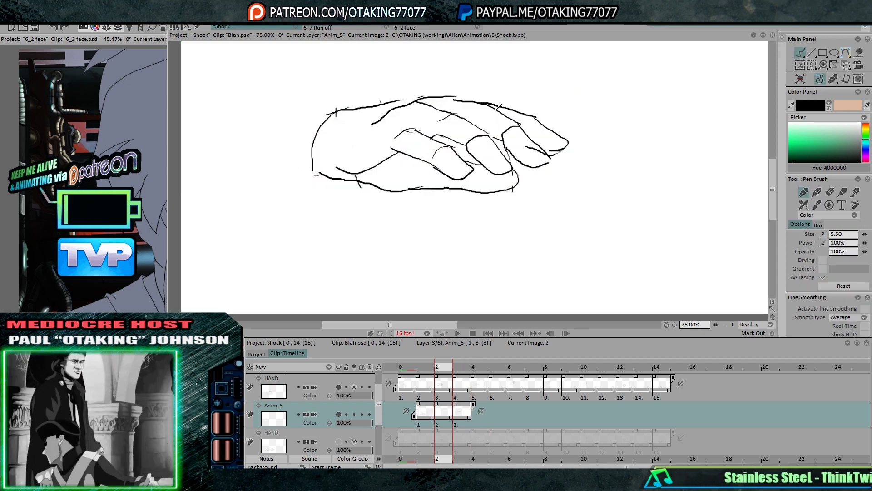
pyautogui.press('Right')
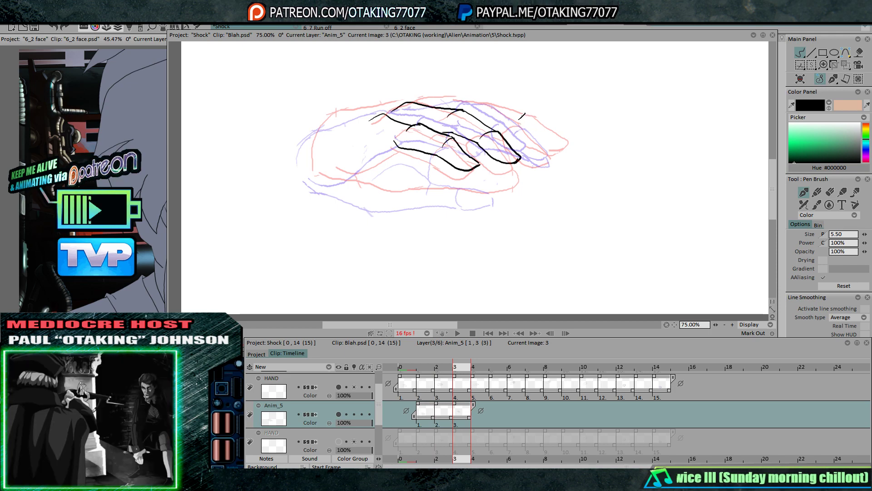
pyautogui.press('Left')
pyautogui.press('Right')
pyautogui.press('Left')
pyautogui.press('Right')
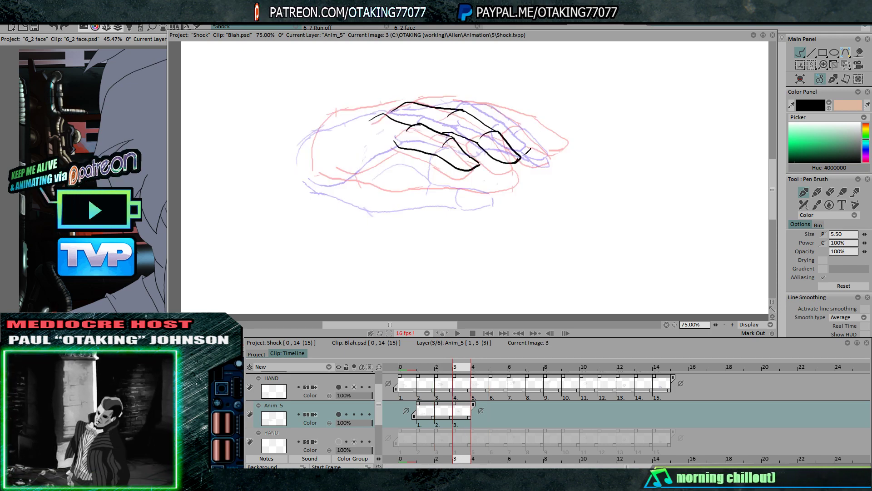
pyautogui.press('Left')
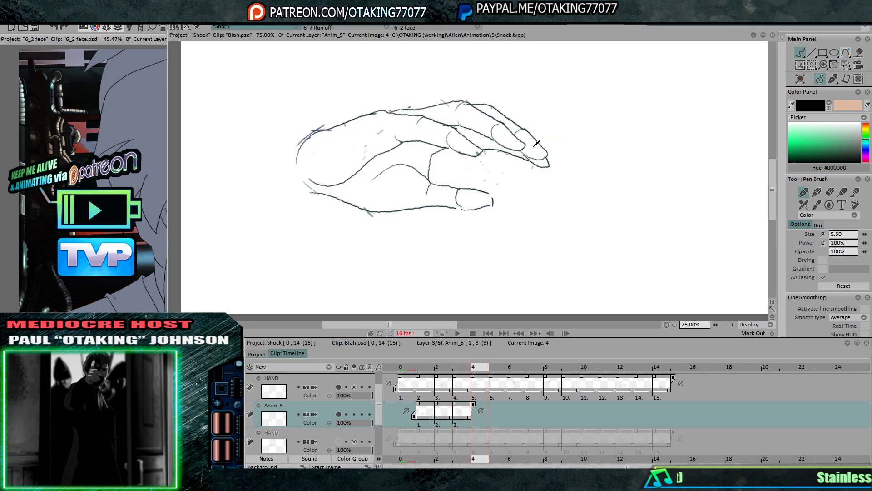
# Draw the rounded tip of frame 3's third finger, comparing it against frames 2 and 4
pyautogui.press('Right')
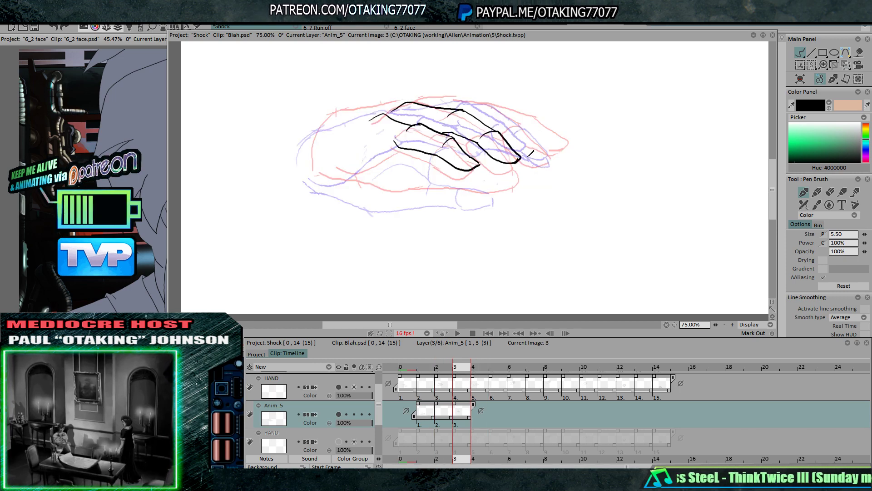
pyautogui.moveTo(527, 161); pyautogui.dragTo(550, 157)
pyautogui.press('Right')
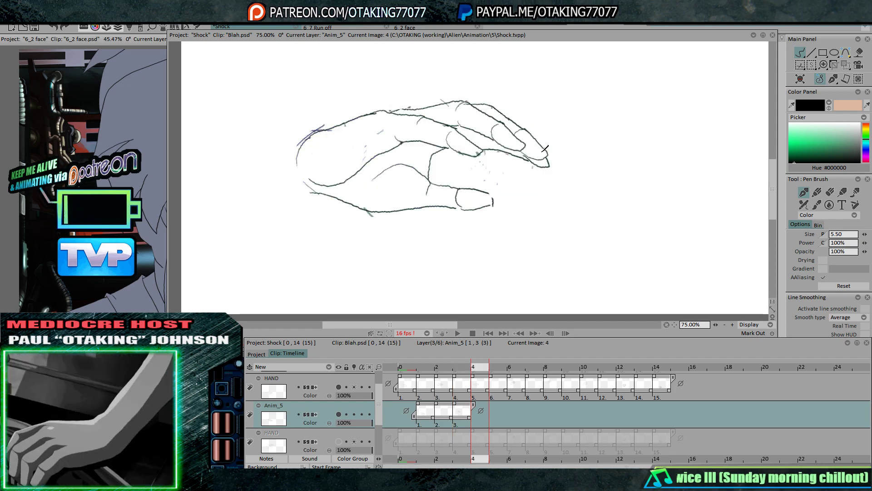
pyautogui.press('Left')
pyautogui.press('Left')
pyautogui.press('Right')
pyautogui.press('Left')
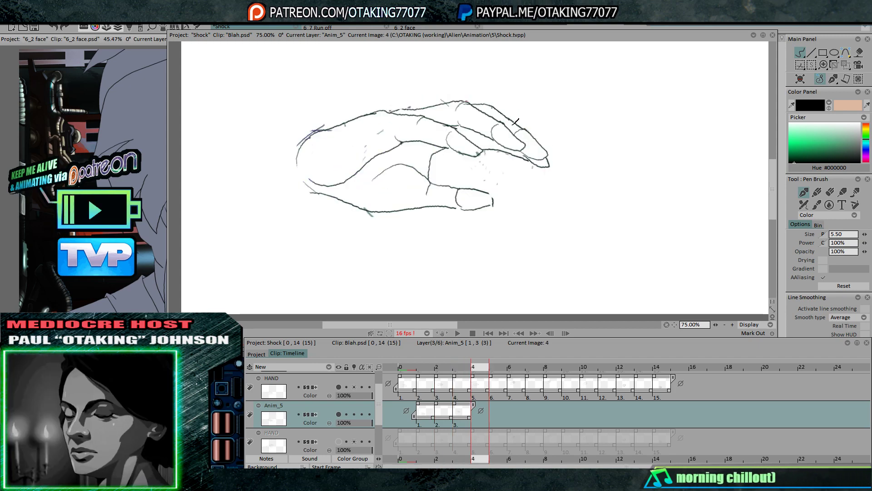
# Complete the third finger with its upper contour running down to the tip and the joint arc
pyautogui.press('Left')
pyautogui.press('Right')
pyautogui.press('Right')
pyautogui.press('Left')
pyautogui.press('Right')
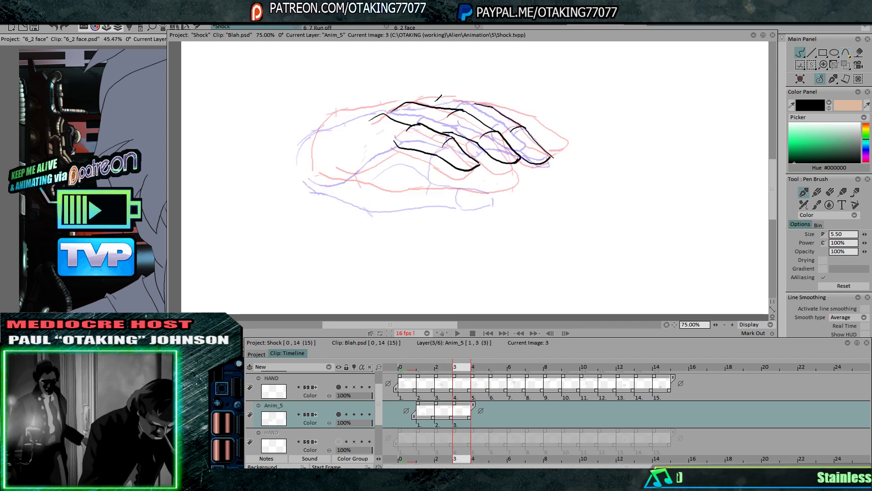
# Draw the farthest finger's upper contour from above the knuckles to a pointed tip behind the third finger
pyautogui.press('Left')
pyautogui.press('Right')
pyautogui.moveTo(435, 100); pyautogui.dragTo(463, 104)
pyautogui.press('Left')
pyautogui.press('Right')
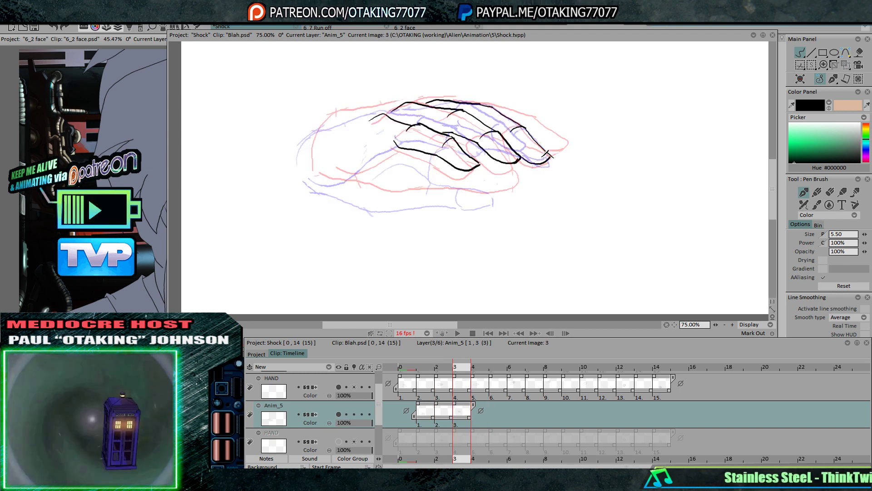
pyautogui.press('Left')
pyautogui.press('Right')
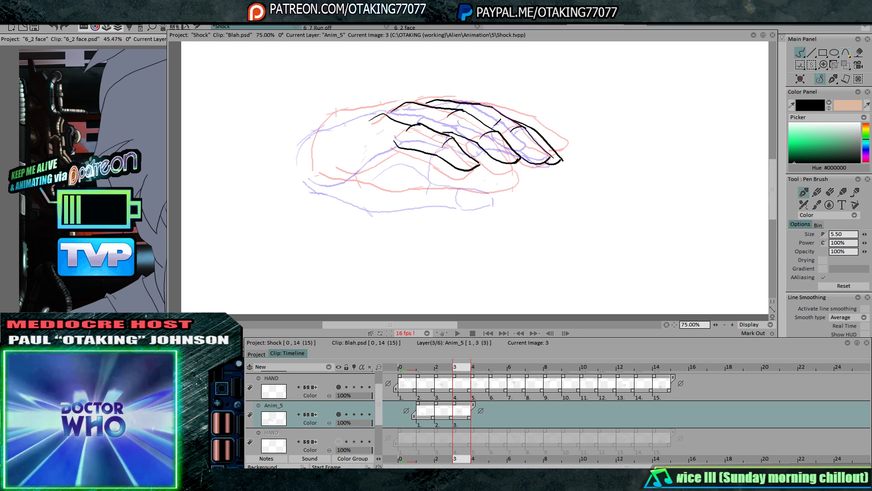
pyautogui.press('Left')
pyautogui.press('Right')
pyautogui.press('Left')
pyautogui.press('Right')
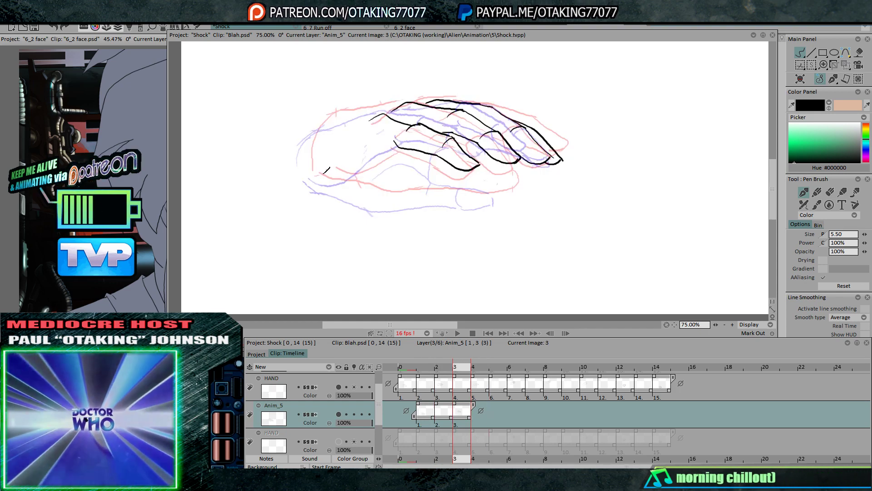
# Draw the wrist curve and back of the hand up to the knuckles, plus the inner palm line to the first finger
pyautogui.press('Left')
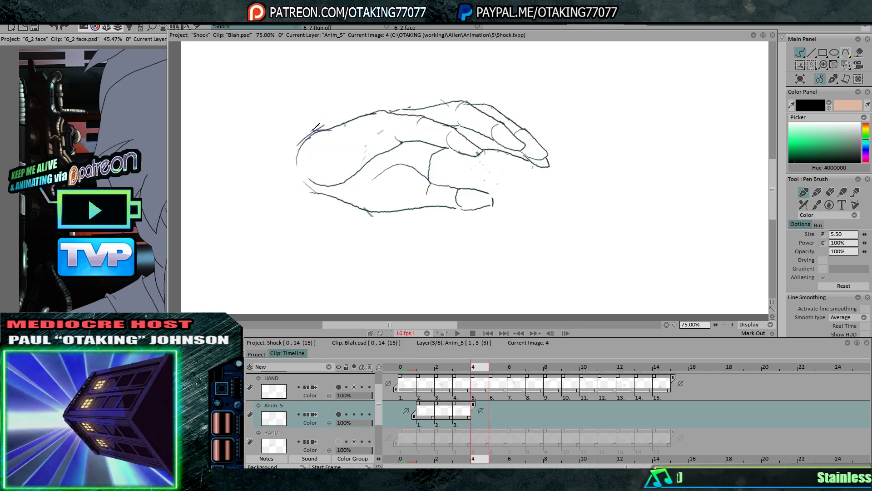
pyautogui.press('Right')
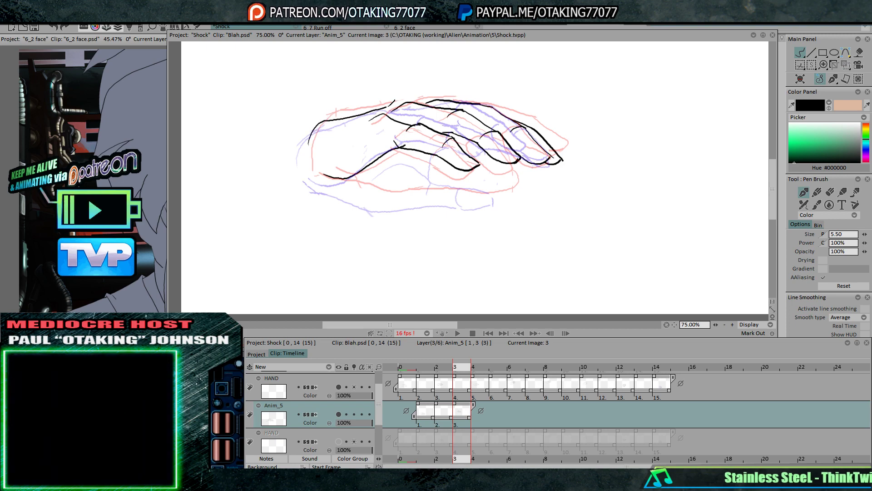
pyautogui.press('Right')
pyautogui.press('Left')
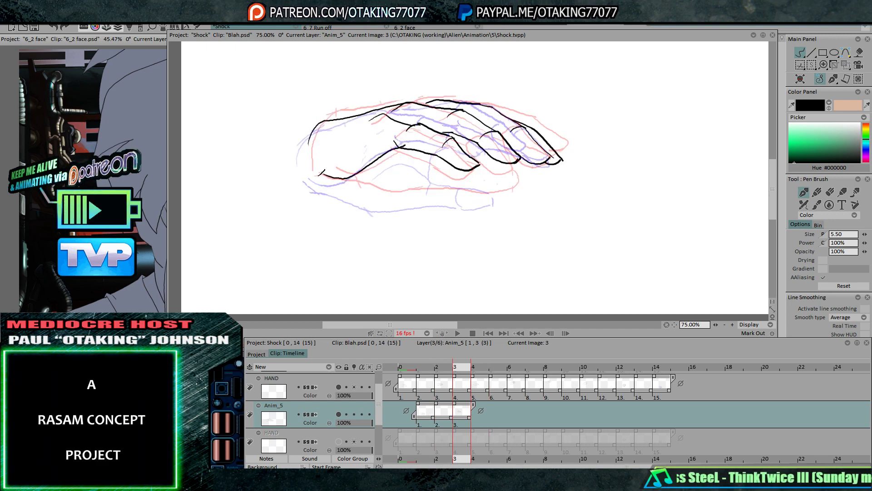
# Draw the lower edge of the hand from the wrist toward the thumb and start the thumb tip's curve
pyautogui.press('Left')
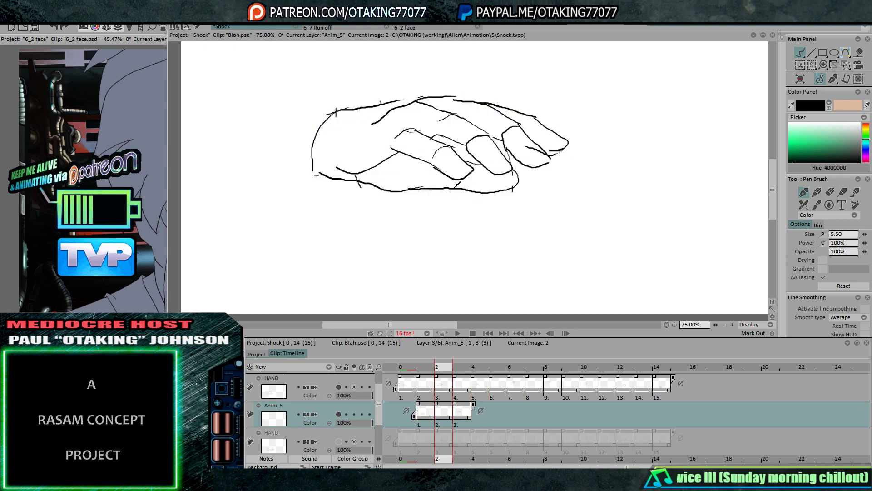
pyautogui.press('Right')
pyautogui.press('Right')
pyautogui.press('Left')
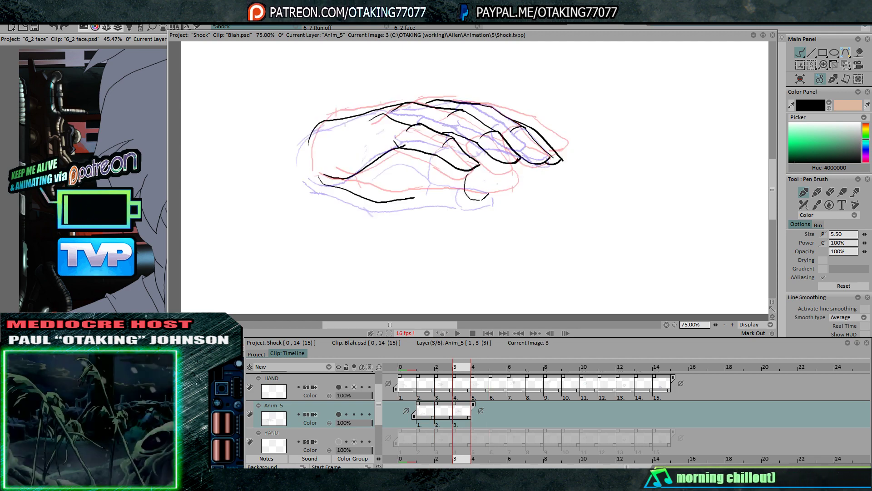
# Close the rounded outline of the thumb tip midway between the thumbs of frames 2 and 4
pyautogui.press('Right')
pyautogui.press('Left')
pyautogui.press('Left')
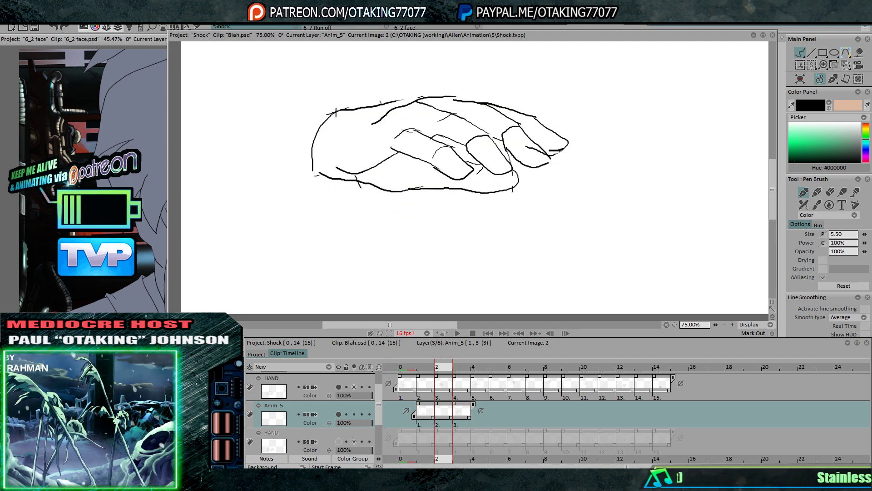
pyautogui.press('Right')
pyautogui.press('Right')
pyautogui.press('Left')
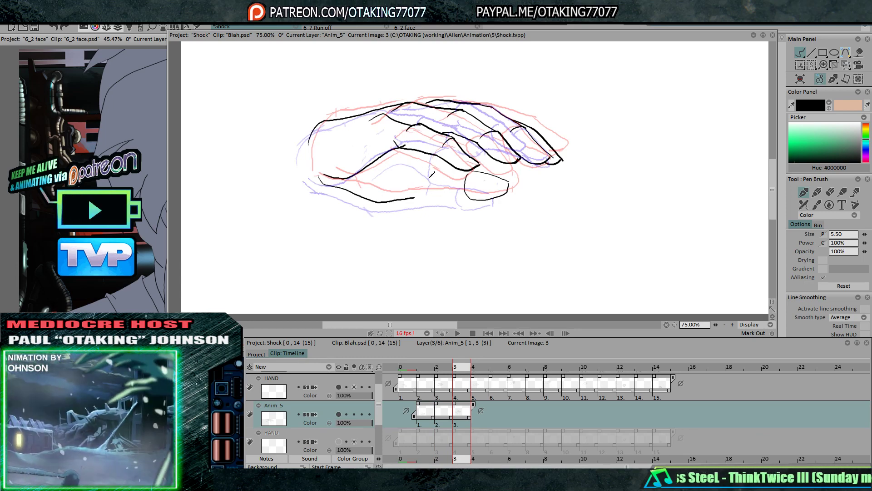
# Extend the hand's lower edge to join the underside of the thumb tip
pyautogui.press('Left')
pyautogui.press('Right')
pyautogui.press('Left')
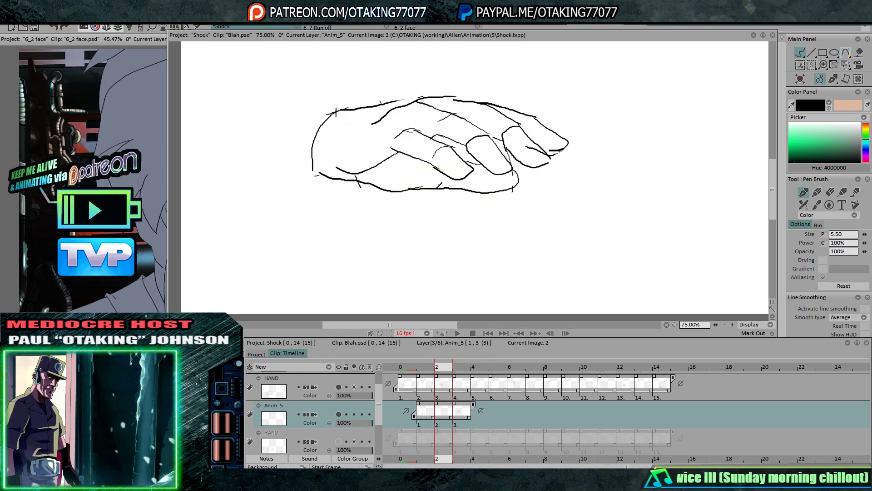
pyautogui.press('Right')
pyautogui.moveTo(458, 199); pyautogui.dragTo(476, 200)
pyautogui.press('Left')
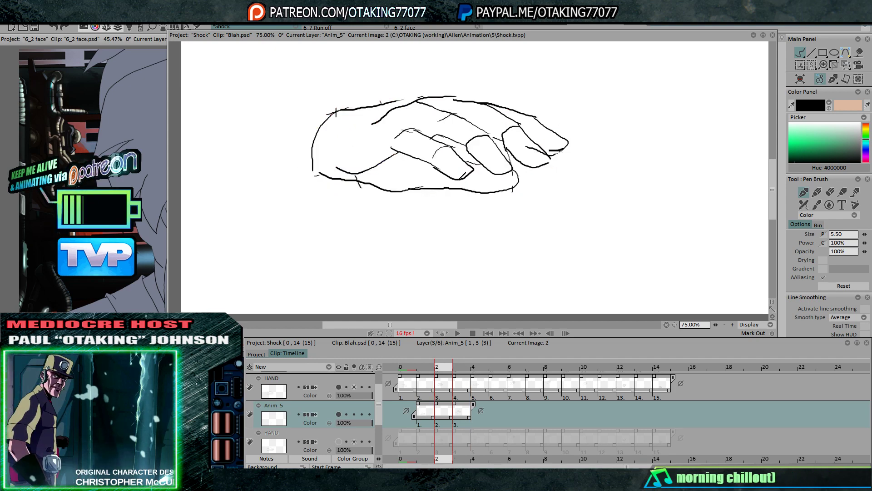
# Draw the thumb's upper edge and web line to the first finger, and add the thumb-muscle arc in the palm
pyautogui.press('Right')
pyautogui.press('Right')
pyautogui.press('Left')
pyautogui.press('Left')
pyautogui.press('Right')
pyautogui.press('Right')
pyautogui.press('Left')
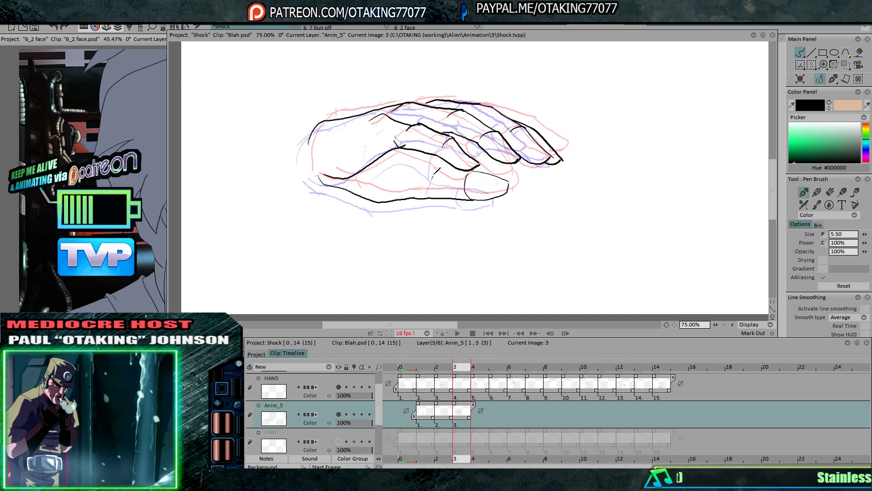
pyautogui.press('Right')
pyautogui.press('Left')
pyautogui.press('Right')
pyautogui.press('Left')
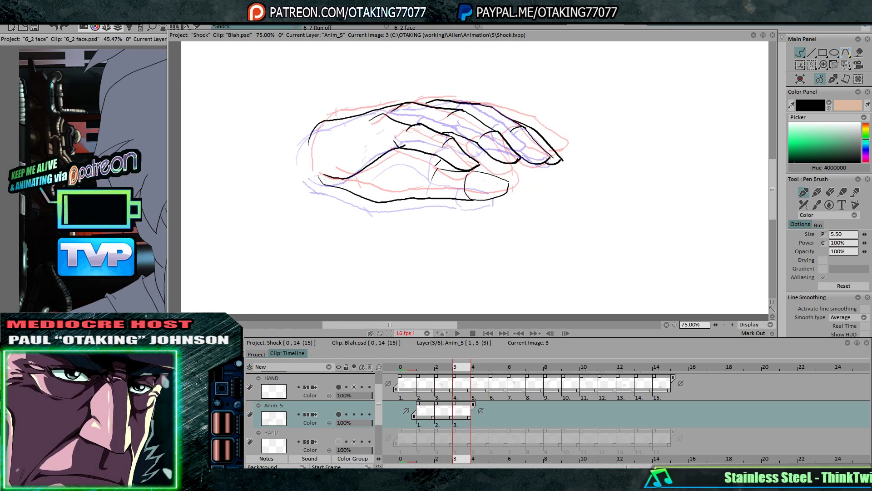
pyautogui.press('Right')
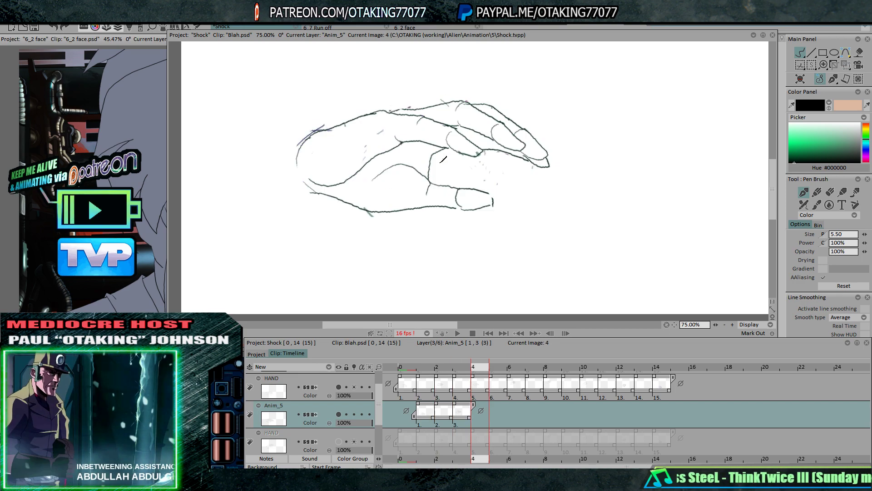
pyautogui.press('Left')
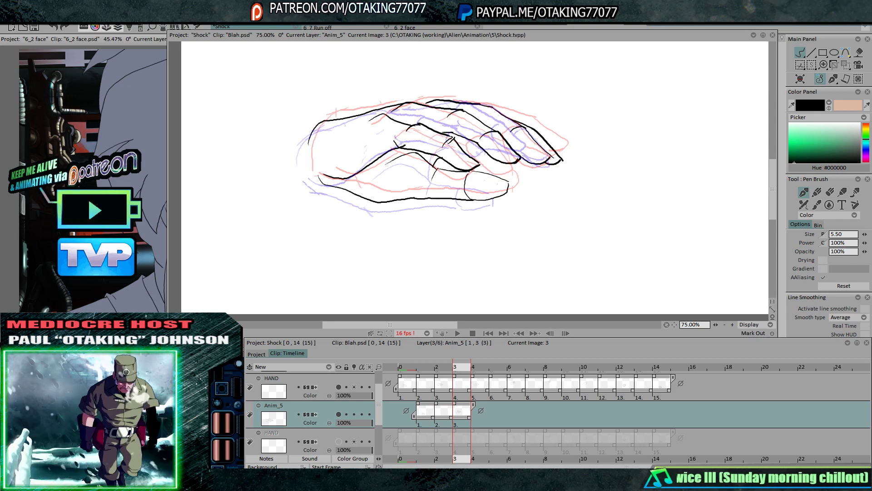
# Flip repeatedly between frames 2, 3 and 4 to check the finished in-between hand's motion
pyautogui.press('Right')
pyautogui.press('Left')
pyautogui.press('Left')
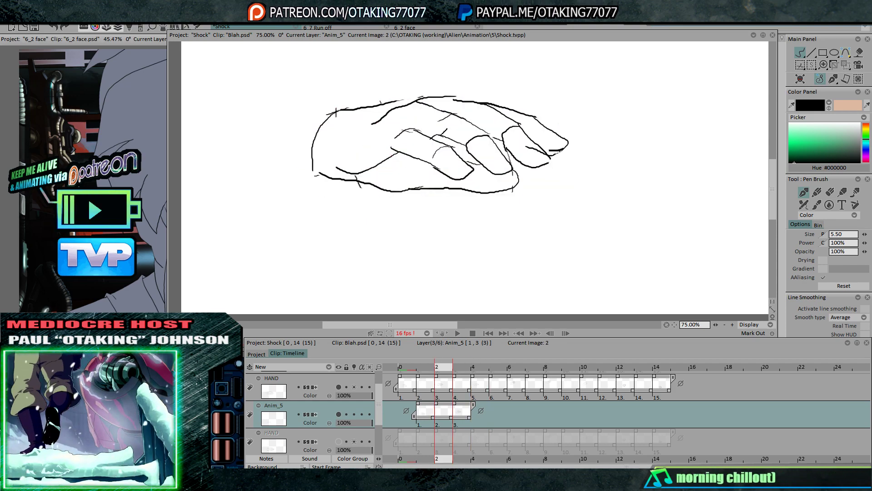
pyautogui.press('Right')
pyautogui.press('Right')
pyautogui.press('Left')
pyautogui.press('Left')
pyautogui.press('Right')
pyautogui.press('Right')
pyautogui.press('Left')
pyautogui.press('Left')
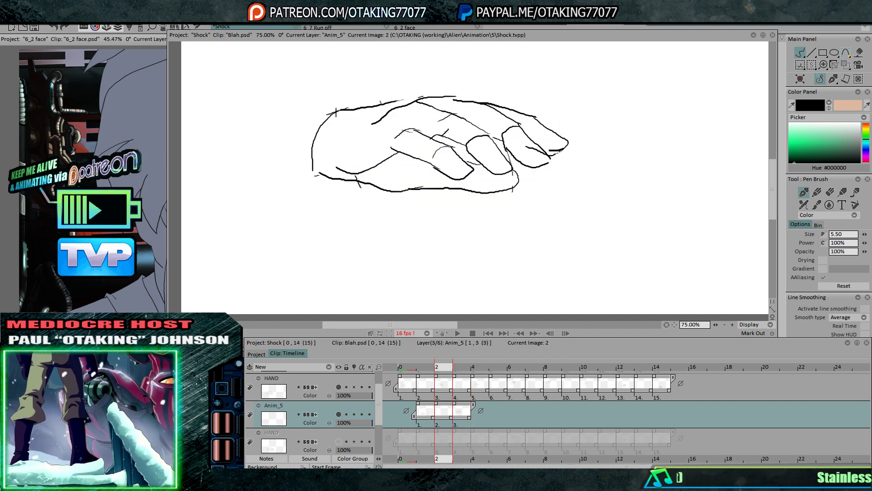
pyautogui.press('Right')
pyautogui.press('Right')
pyautogui.press('Left')
pyautogui.press('Left')
pyautogui.press('Right')
pyautogui.press('Right')
pyautogui.press('Left')
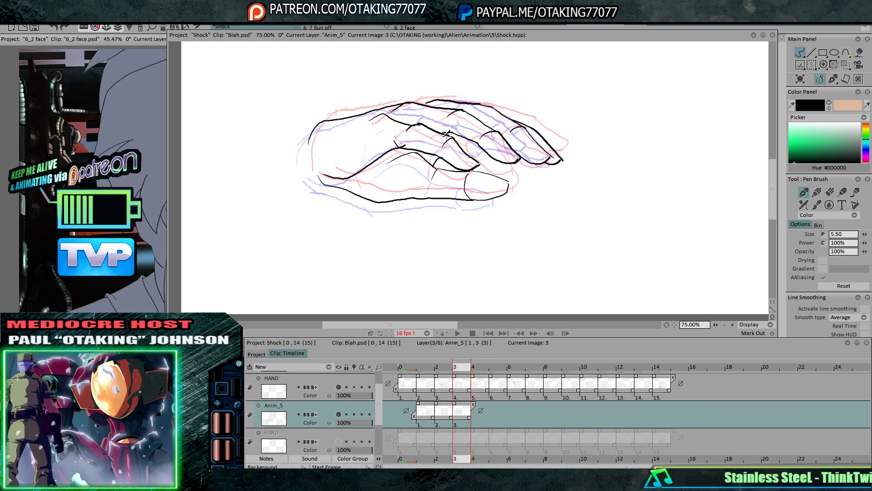
pyautogui.press('Right')
pyautogui.press('Left')
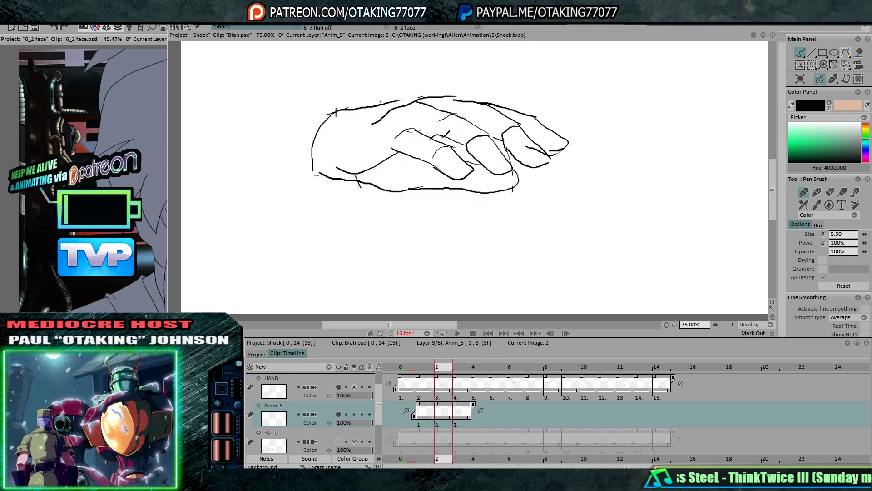
# Swap the realigned HAND layer for the original HAND layer and move frame 3's drawing between its neighbours' original positions
pyautogui.click(339, 386)
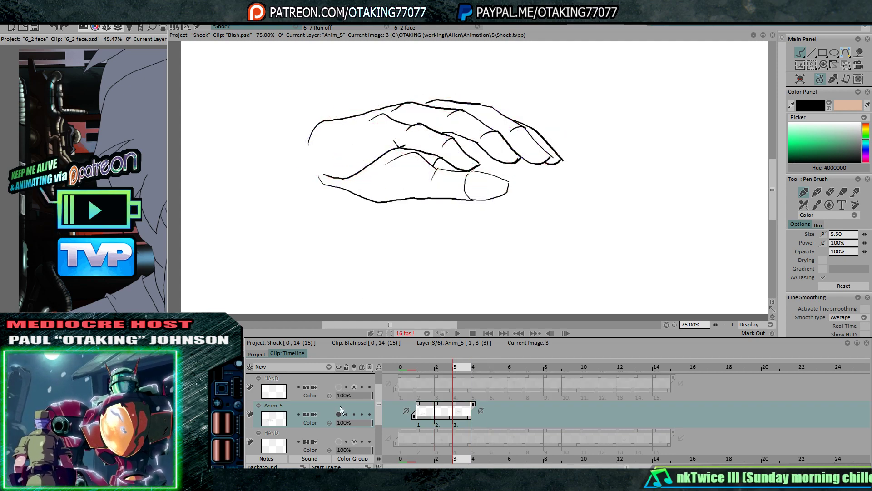
pyautogui.click(339, 441)
pyautogui.click(846, 65)
pyautogui.moveTo(562, 151); pyautogui.dragTo(585, 159)
pyautogui.press('Left')
pyautogui.press('Right')
pyautogui.press('Right')
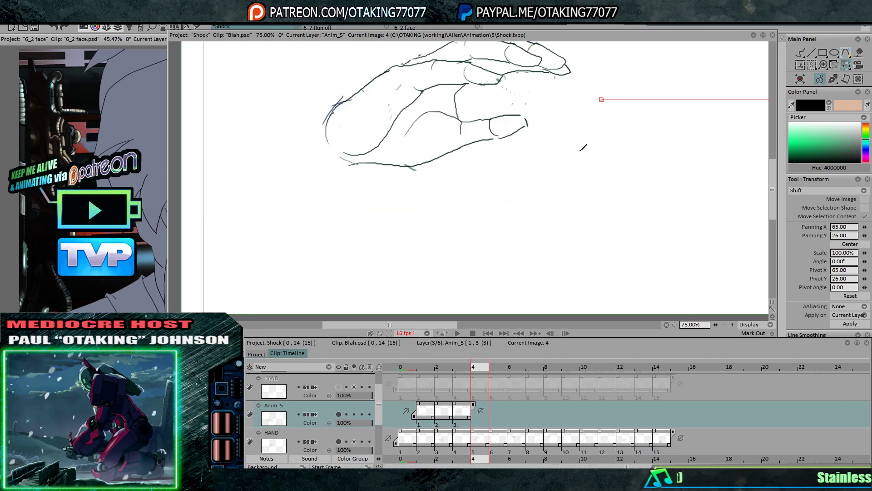
pyautogui.press('Left')
pyautogui.press('Left')
pyautogui.press('Right')
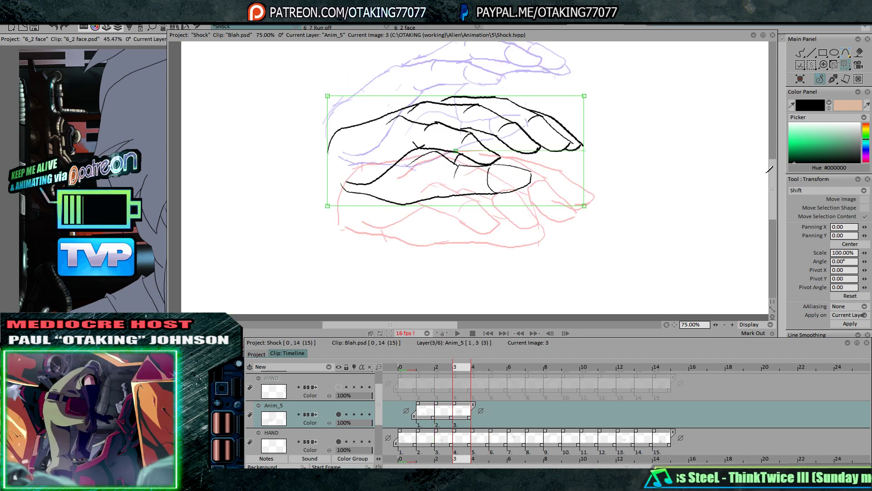
# Rotate frame 3's hand by 2.19° and nudge it to follow the arc between frames 2 and 4
pyautogui.moveTo(775, 177); pyautogui.dragTo(775, 169)
pyautogui.press('Right')
pyautogui.press('Left')
pyautogui.press('Left')
pyautogui.press('Right')
pyautogui.press('Right')
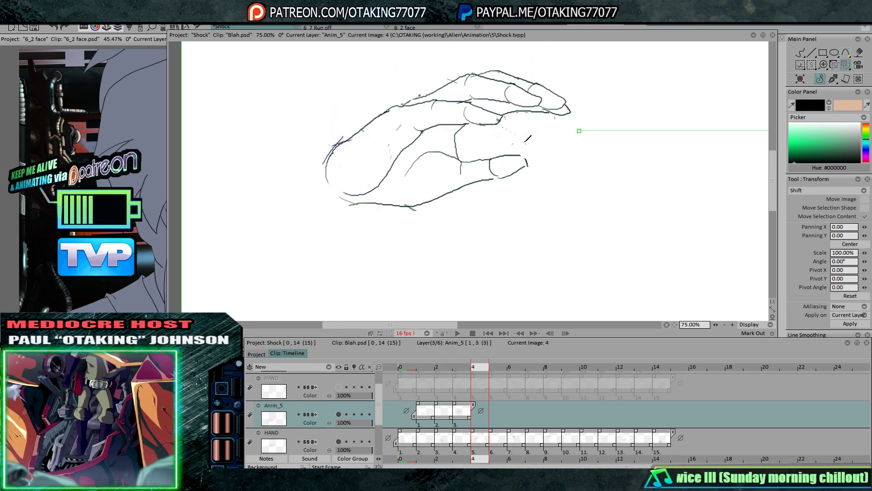
pyautogui.press('Left')
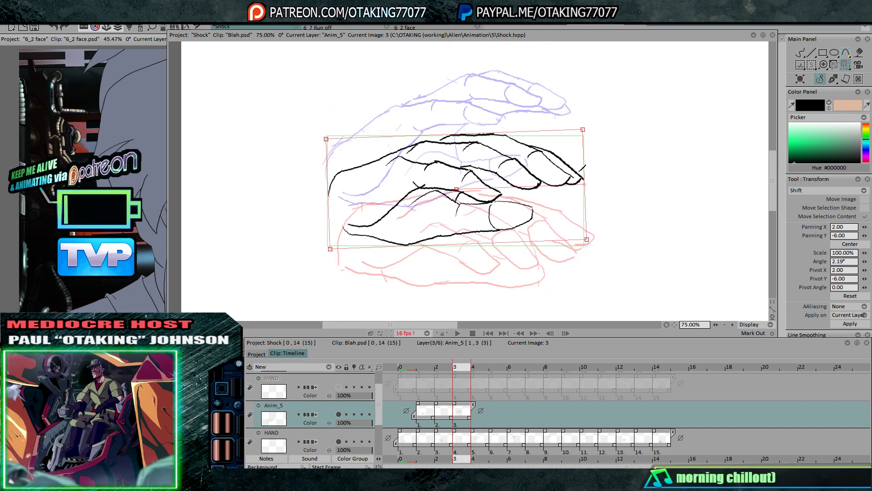
pyautogui.press('Left')
pyautogui.press('Right')
pyautogui.press('Right')
# Extend the Anim_5 layer to frame 5, then hide the original HAND layer and show the realigned copy
pyautogui.press('Right')
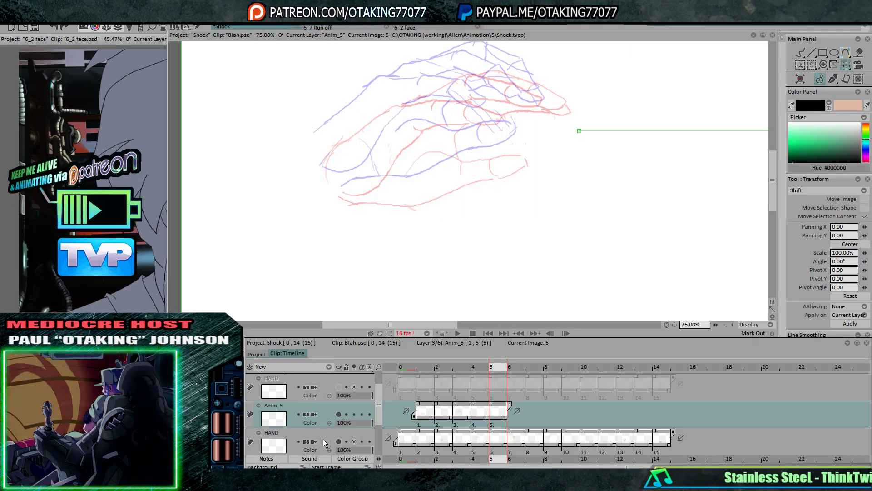
pyautogui.click(338, 440)
pyautogui.click(340, 386)
# Move frame 6's hand on the realigned HAND layer down over frame 4's hand and apply the transform
pyautogui.press('Left')
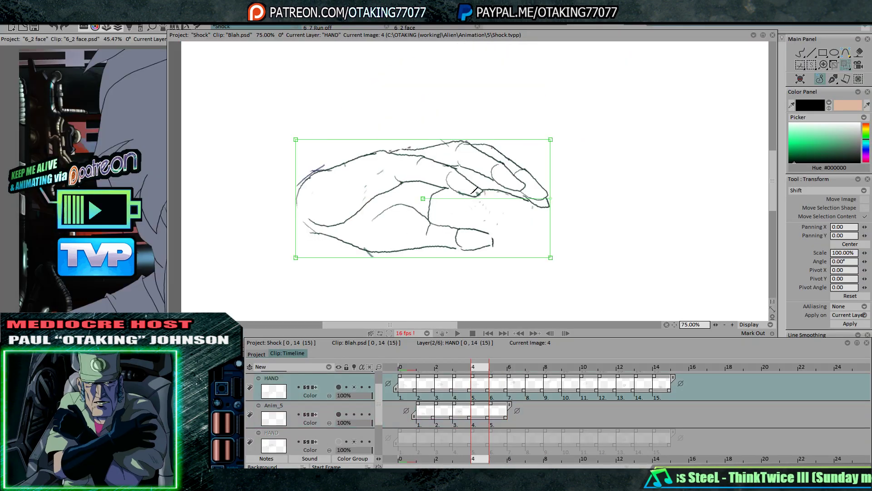
pyautogui.press('Right')
pyautogui.press('Right')
pyautogui.moveTo(496, 142); pyautogui.dragTo(481, 200)
pyautogui.press('Left')
pyautogui.press('Left')
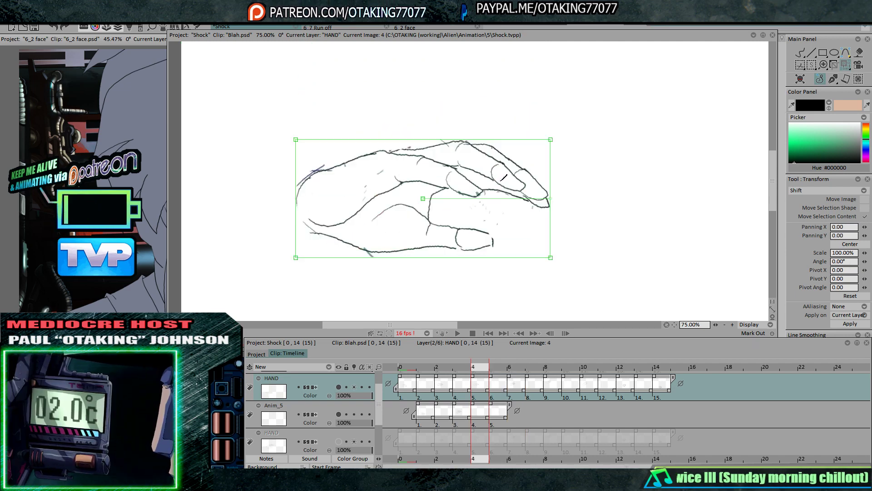
pyautogui.press('Right')
pyautogui.press('Right')
pyautogui.moveTo(502, 146); pyautogui.dragTo(506, 181)
pyautogui.press('Return')
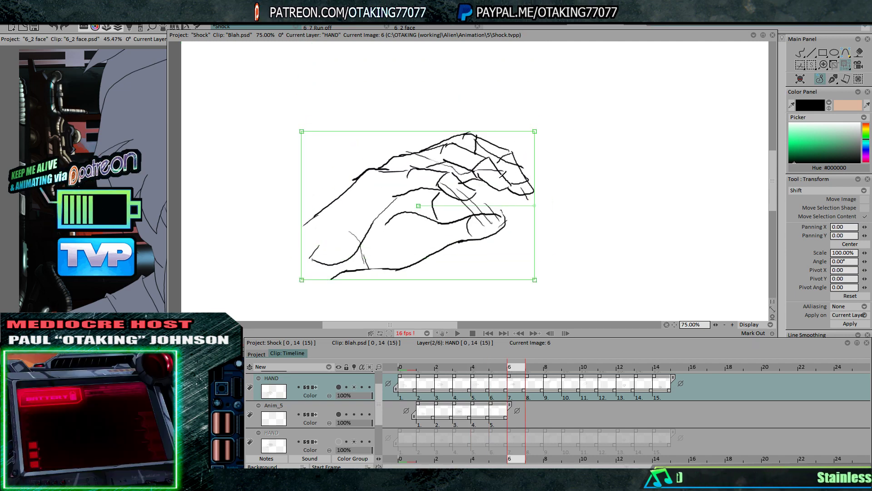
# Compare frames 4 and 6, shift frame 4's hand slightly left, and go to Anim_5's empty frame 5
pyautogui.press('Left')
pyautogui.press('Left')
pyautogui.press('Right')
pyautogui.press('Right')
pyautogui.press('Left')
pyautogui.press('Left')
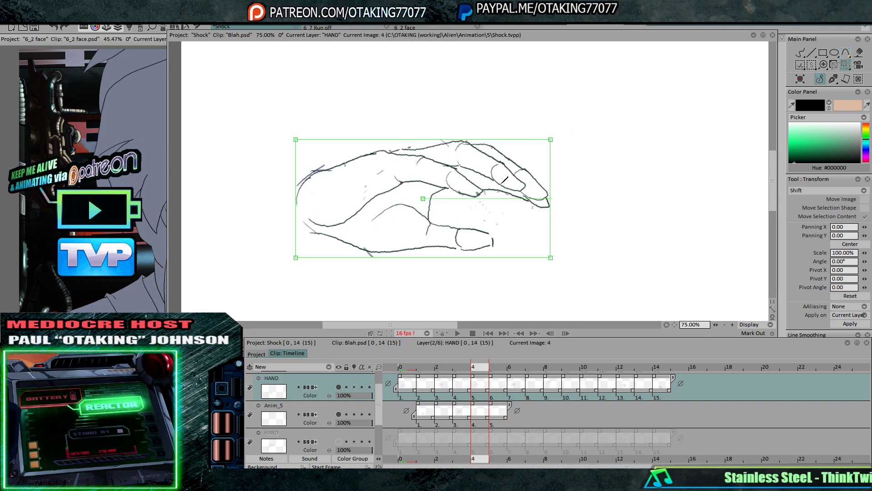
pyautogui.press('Right')
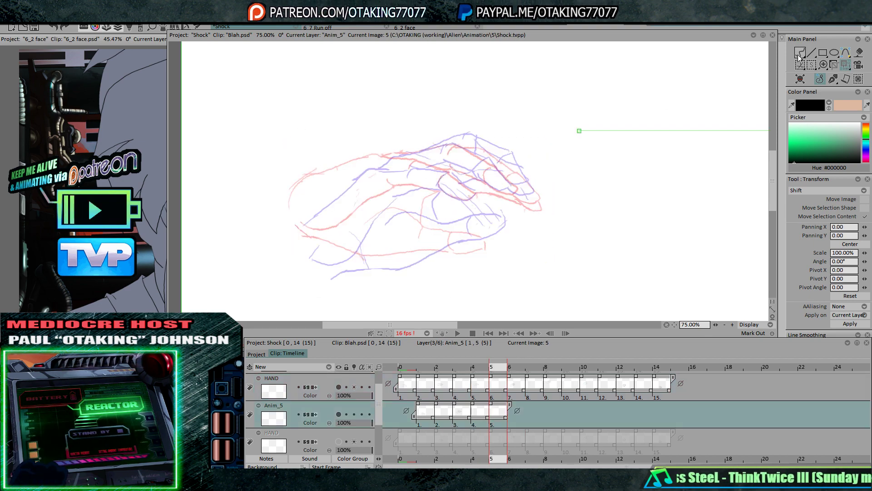
# Draw the nearest finger's curled tip on Anim_5's frame 5 with the pen, midway between frames 4 and 6
pyautogui.click(799, 53)
pyautogui.press('Right')
pyautogui.press('Left')
pyautogui.moveTo(446, 174)
pyautogui.mouseDown()
pyautogui.moveTo(442, 184)
pyautogui.moveTo(475, 190)
pyautogui.mouseUp()
pyautogui.press('Right')
pyautogui.press('Left')
pyautogui.press('Left')
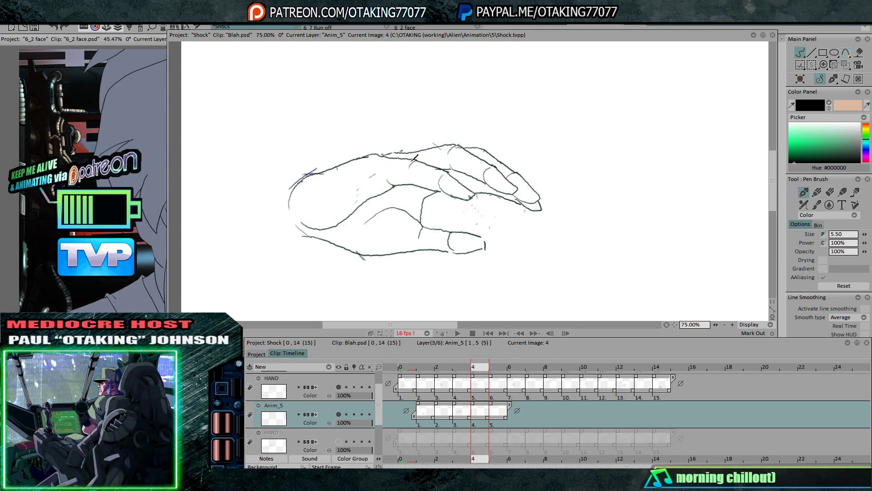
# Draw the nearest finger's upper edge from its knuckle to the fingertip on frame 5, and undo the stray stroke
pyautogui.press('Right')
pyautogui.moveTo(413, 164); pyautogui.dragTo(445, 170)
pyautogui.press('Right')
pyautogui.press('Left')
pyautogui.press('Left')
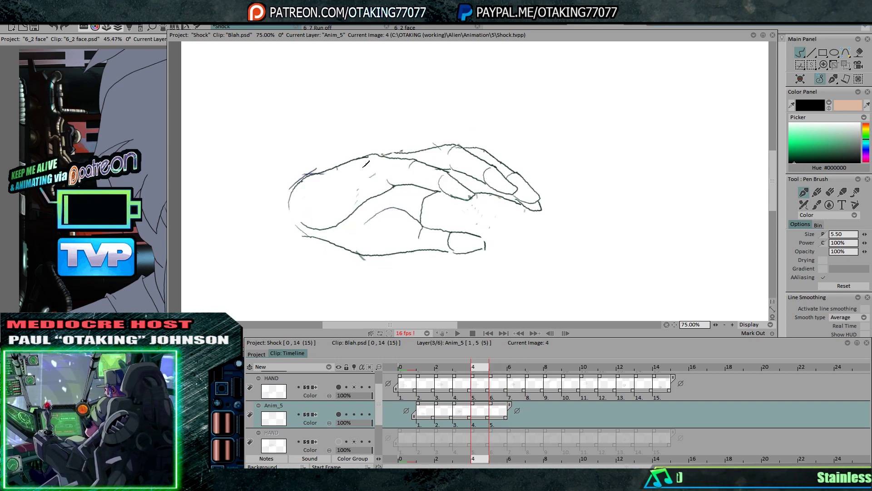
pyautogui.press('Right')
pyautogui.hotkey('ctrl', 'z')
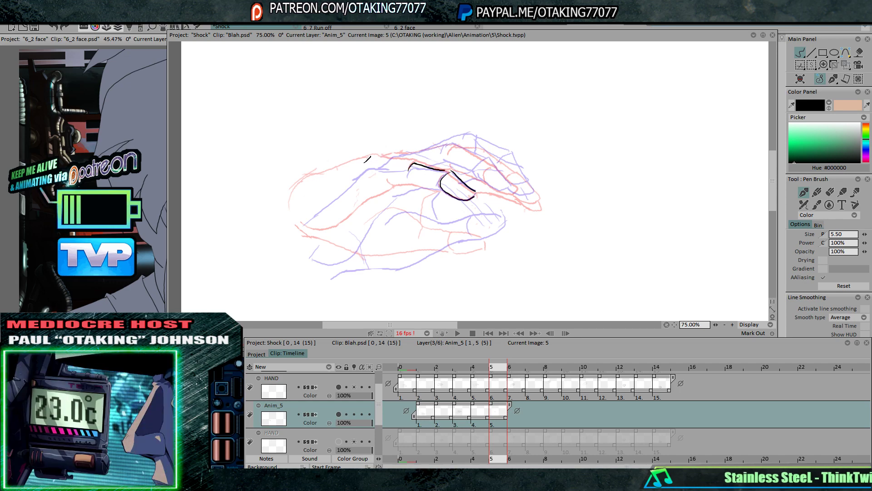
# Draw the knuckle line from the back of the hand to the nearest finger and add that finger's underside
pyautogui.moveTo(366, 161); pyautogui.dragTo(410, 165)
pyautogui.press('Left')
pyautogui.press('Right')
pyautogui.press('Right')
pyautogui.press('Left')
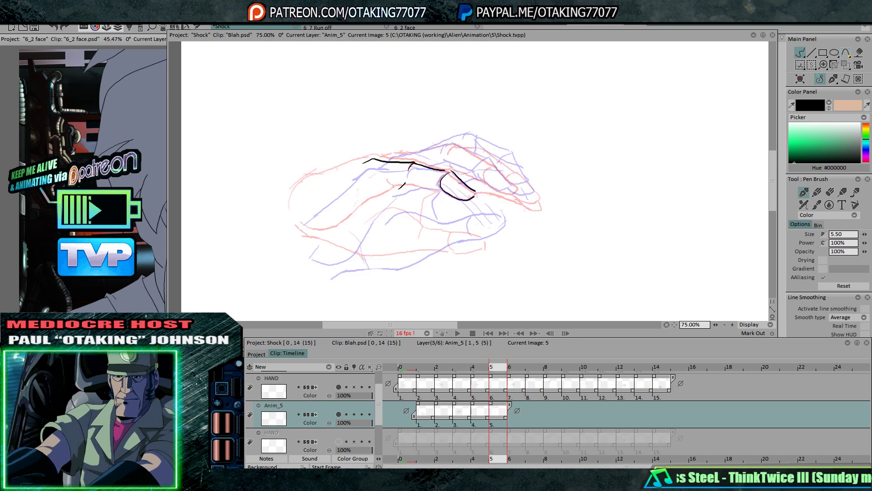
pyautogui.moveTo(419, 186); pyautogui.dragTo(443, 189)
pyautogui.press('Right')
pyautogui.press('Left')
pyautogui.press('Left')
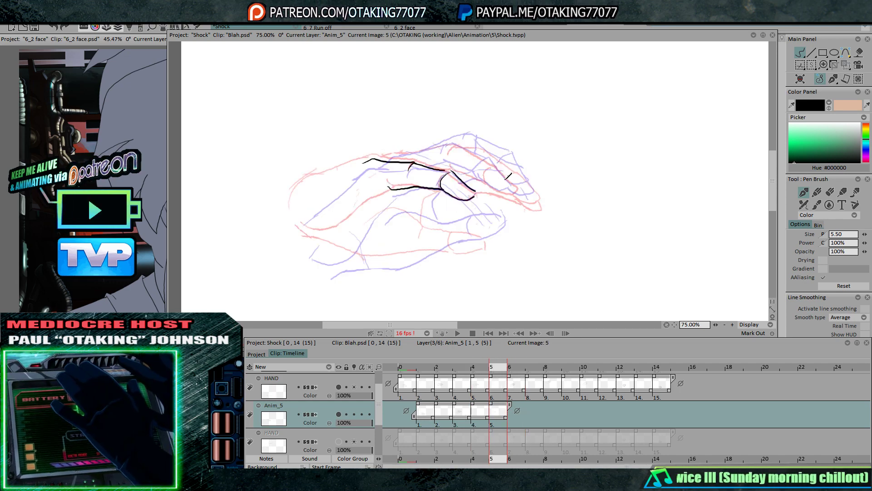
# Draw the second finger's rounded tip on frame 5 between the frame 4 and 6 positions
pyautogui.press('Right')
pyautogui.press('Right')
pyautogui.press('Left')
pyautogui.moveTo(491, 165); pyautogui.dragTo(512, 187)
pyautogui.press('Right')
pyautogui.press('Left')
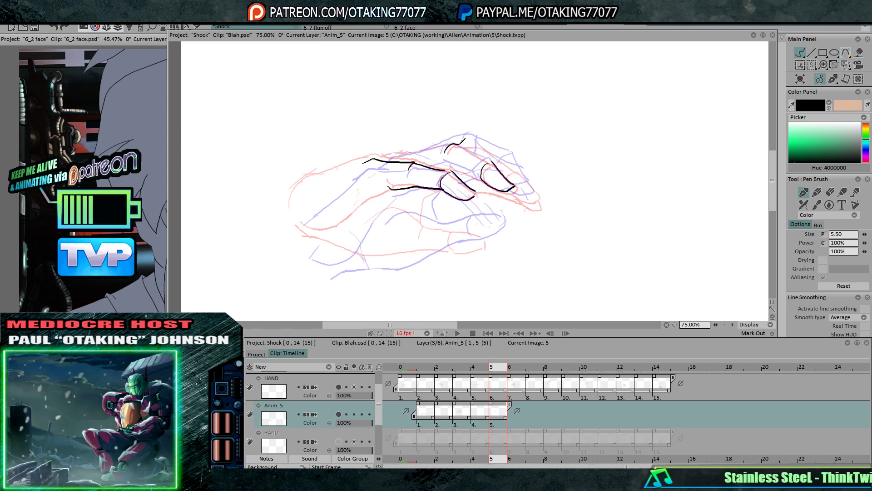
# Draw the second finger's knuckle and upper contour on frame 5, checking the motion against the earlier and following frames
pyautogui.press('Right')
pyautogui.press('Left')
pyautogui.press('Left')
pyautogui.press('Right')
pyautogui.press('Right')
pyautogui.press('Left')
pyautogui.press('Left')
pyautogui.press('Left')
pyautogui.press('Left')
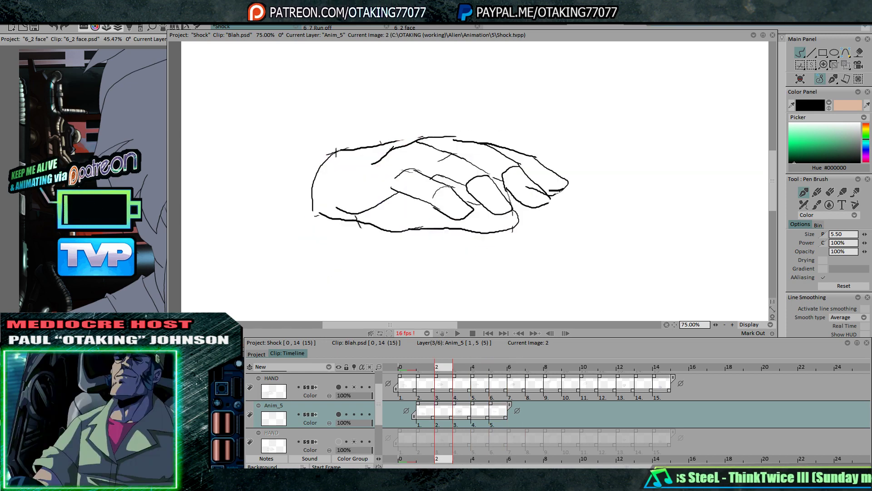
pyautogui.press('Right')
pyautogui.press('Right')
pyautogui.press('Right')
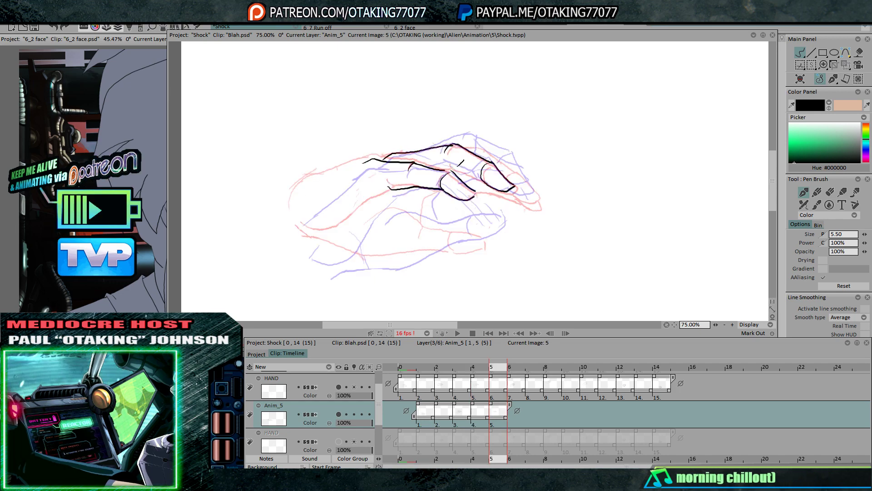
# Flip between frames 4 and 6 and draw the second finger's lower edge on frame 5
pyautogui.press('Left')
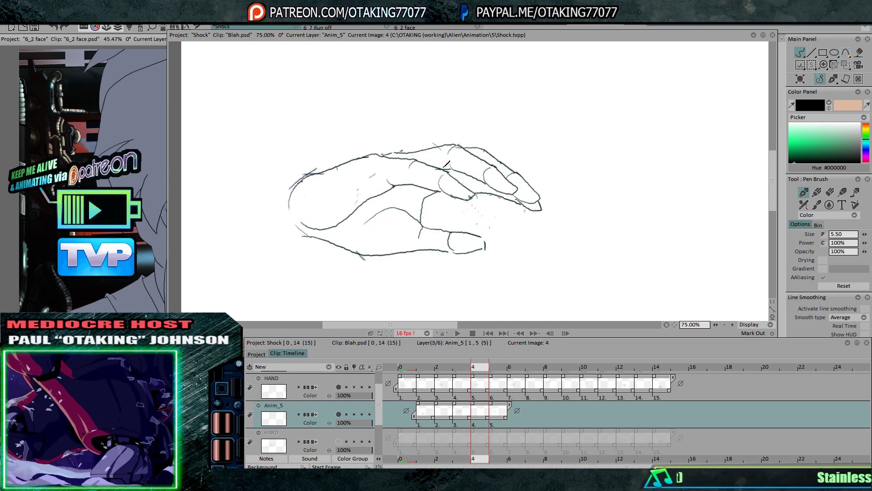
pyautogui.press('Right')
pyautogui.press('Right')
pyautogui.press('Left')
pyautogui.press('Left')
pyautogui.press('Right')
pyautogui.press('Right')
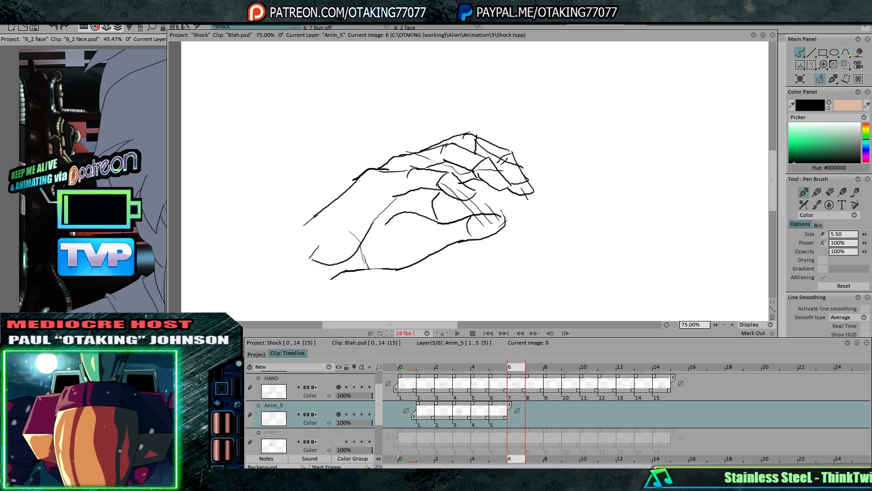
pyautogui.press('Left')
pyautogui.press('Left')
pyautogui.press('Right')
pyautogui.press('Right')
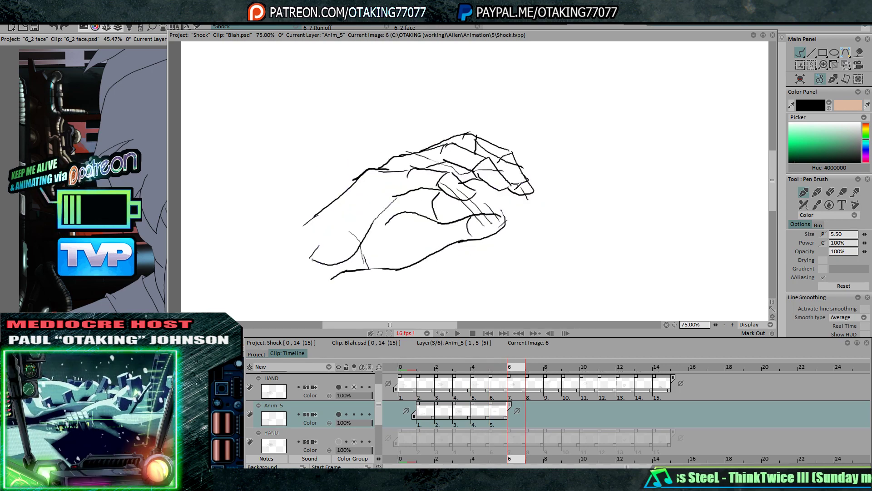
pyautogui.press('Left')
pyautogui.press('Left')
pyautogui.press('Right')
pyautogui.press('Right')
pyautogui.press('Left')
pyautogui.press('Left')
pyautogui.press('Right')
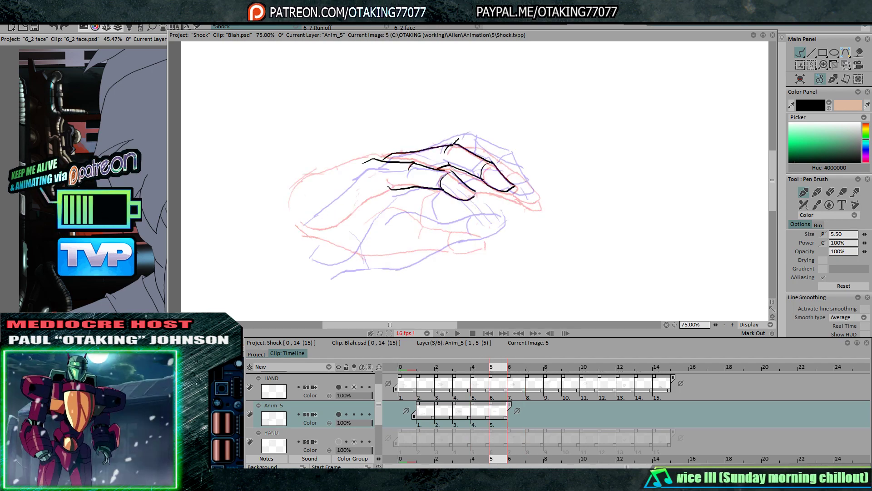
# Draw the farthest finger's knuckle line above the second finger on frame 5, flipping against frames 4 and 6
pyautogui.press('Left')
pyautogui.press('Right')
pyautogui.press('Right')
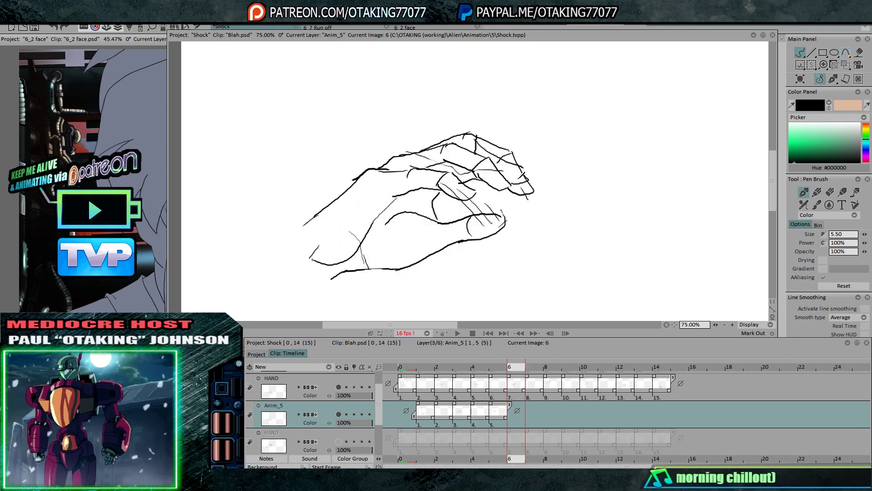
pyautogui.press('Left')
pyautogui.press('Left')
pyautogui.press('Right')
pyautogui.press('Right')
pyautogui.press('Left')
pyautogui.press('Left')
pyautogui.press('Right')
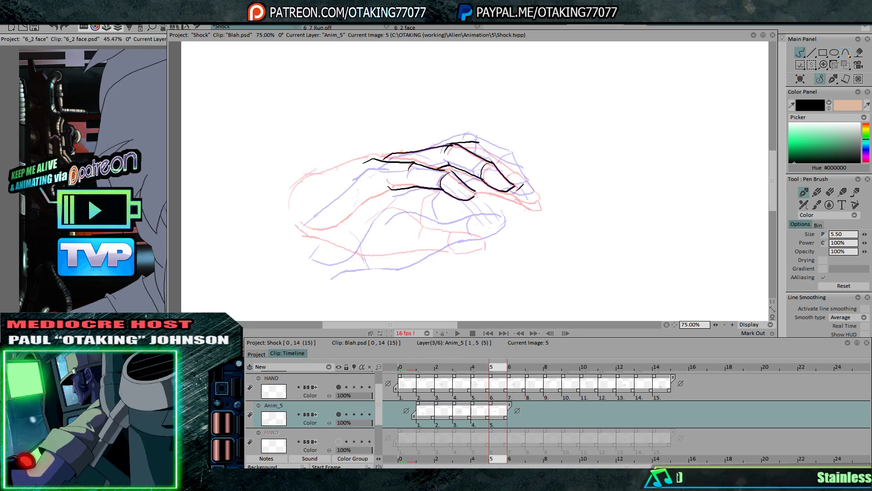
# Draw the farthest finger's tip and outer contour on frame 5, comparing it with frames 4 and 6
pyautogui.moveTo(506, 165); pyautogui.dragTo(535, 193)
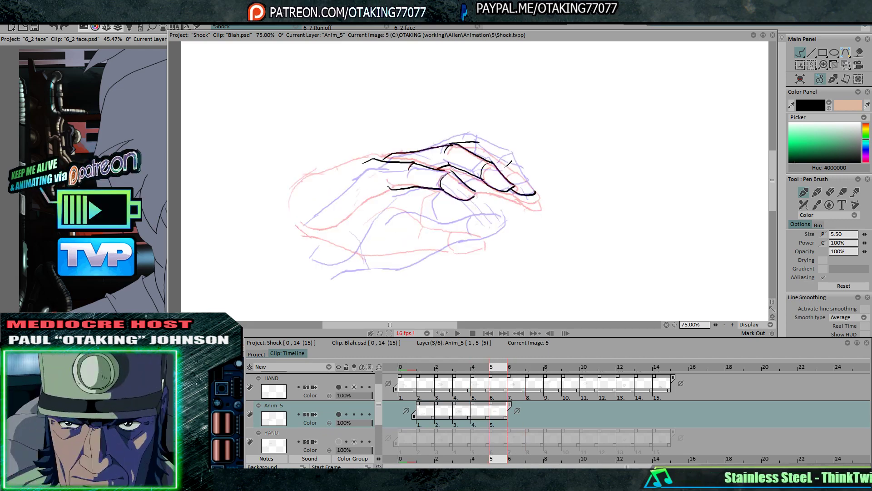
pyautogui.press('Right')
pyautogui.press('Left')
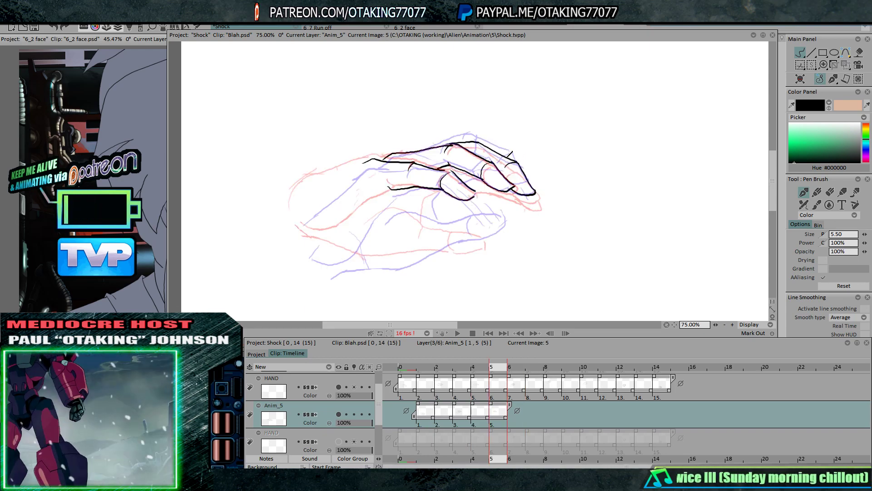
pyautogui.press('Right')
pyautogui.press('Left')
pyautogui.press('Left')
pyautogui.press('Right')
pyautogui.press('Right')
pyautogui.press('Left')
pyautogui.press('Left')
pyautogui.press('Right')
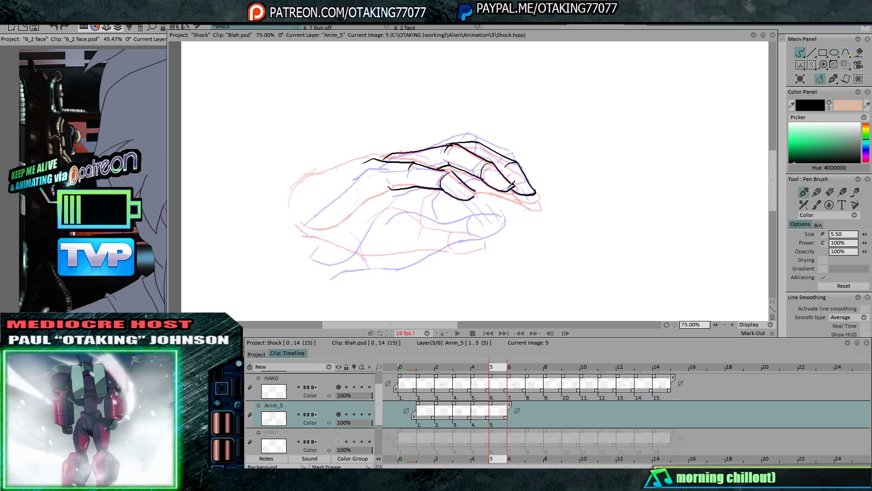
# Close the underside of the farthest fingertip and draw the lower line running back beneath the second finger
pyautogui.moveTo(511, 190); pyautogui.dragTo(535, 196)
pyautogui.press('Right')
pyautogui.press('Left')
pyautogui.press('Left')
pyautogui.press('Right')
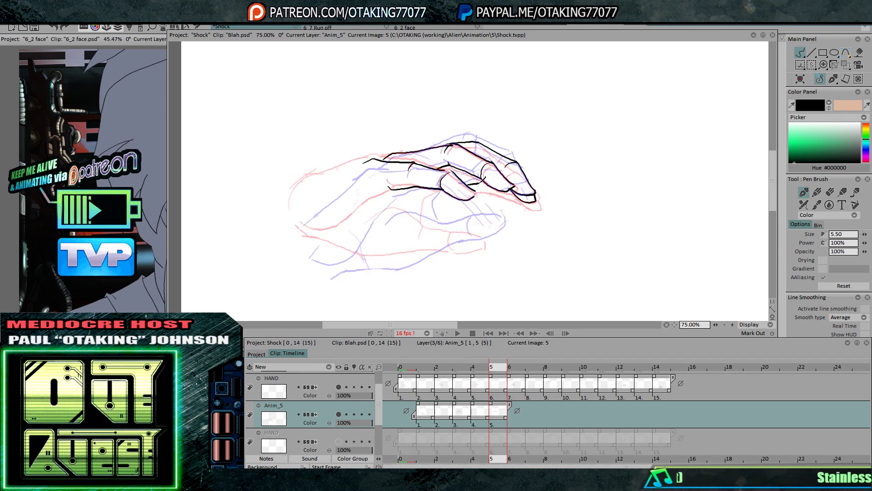
# Draw the thumb's upper contour and start its nail outline on frame 5
pyautogui.press('Left')
pyautogui.press('Left')
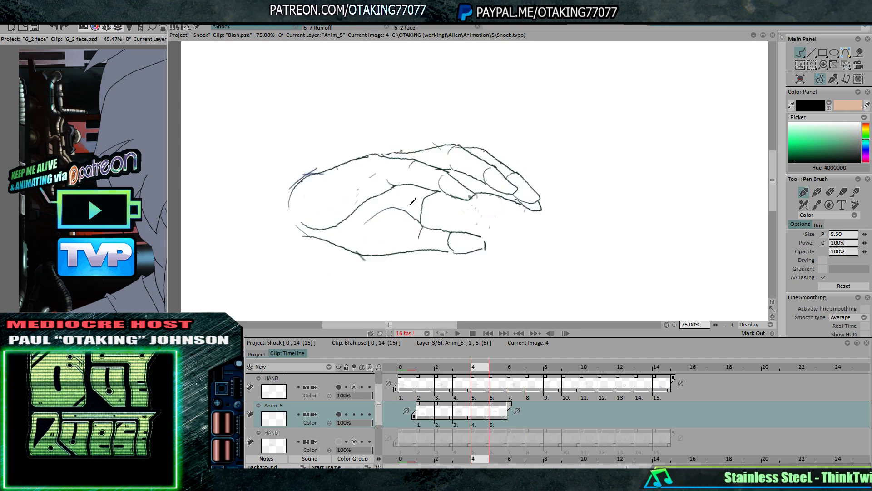
pyautogui.press('Right')
pyautogui.press('Right')
pyautogui.moveTo(415, 205); pyautogui.dragTo(437, 218)
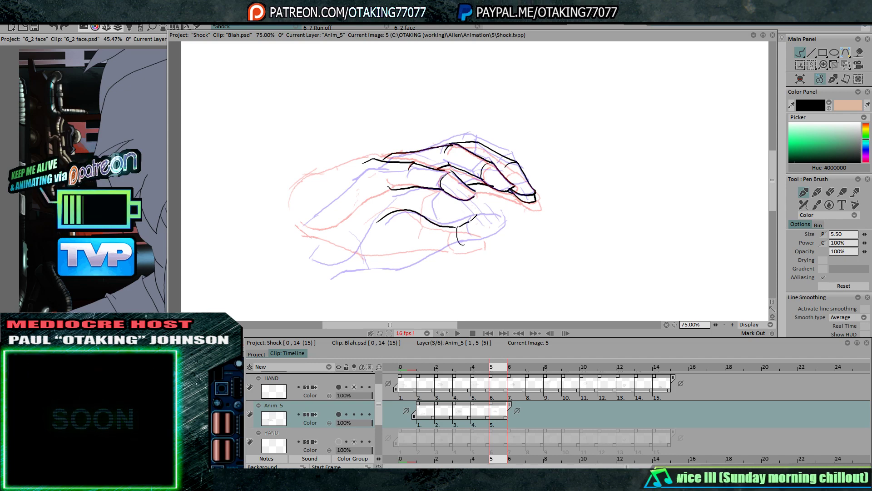
pyautogui.press('Right')
pyautogui.press('Left')
pyautogui.press('Left')
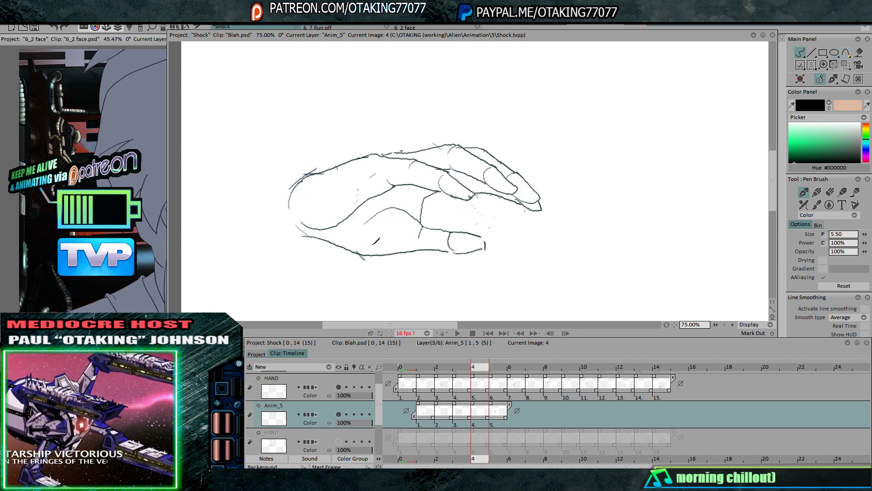
# Close the thumb tip and draw the lower edge of the wrist and palm on frame 5
pyautogui.press('Right')
pyautogui.press('Right')
pyautogui.press('Left')
pyautogui.press('Left')
pyautogui.press('Right')
pyautogui.moveTo(323, 266); pyautogui.dragTo(363, 254)
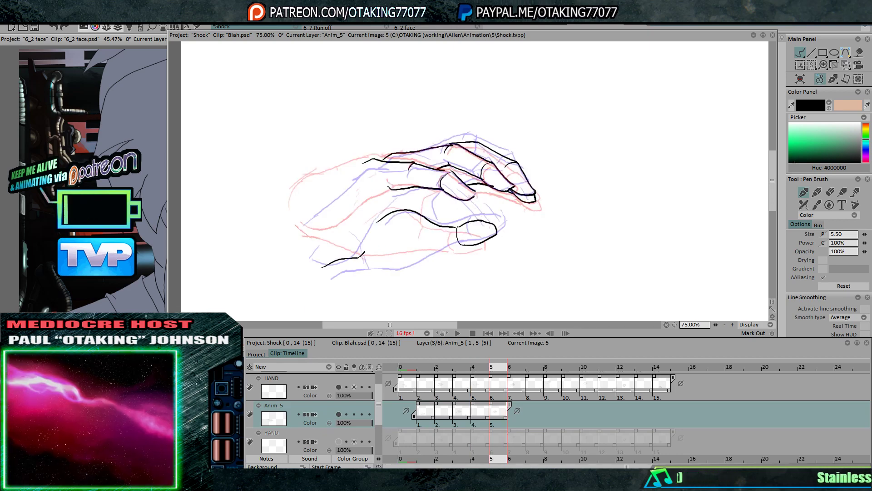
pyautogui.press('Right')
pyautogui.press('Left')
pyautogui.press('Left')
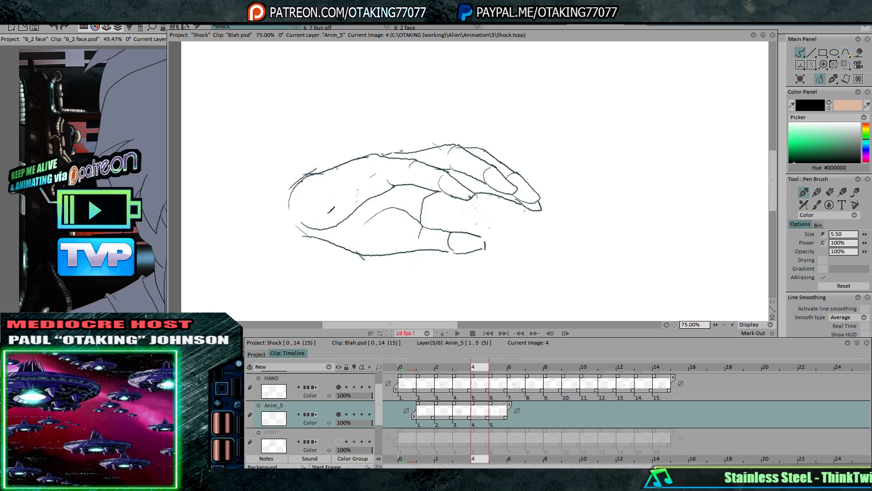
# Draw the palm line up from the wrist, the back of the hand, the wrist end and the thumb's underside on frame 5
pyautogui.press('Right')
pyautogui.press('Right')
pyautogui.press('Left')
pyautogui.moveTo(304, 241)
pyautogui.mouseDown()
pyautogui.moveTo(337, 241)
pyautogui.moveTo(402, 189)
pyautogui.mouseUp()
pyautogui.press('Left')
pyautogui.press('Right')
pyautogui.press('Right')
pyautogui.press('Left')
pyautogui.press('Left')
pyautogui.press('Right')
pyautogui.press('Right')
pyautogui.press('Left')
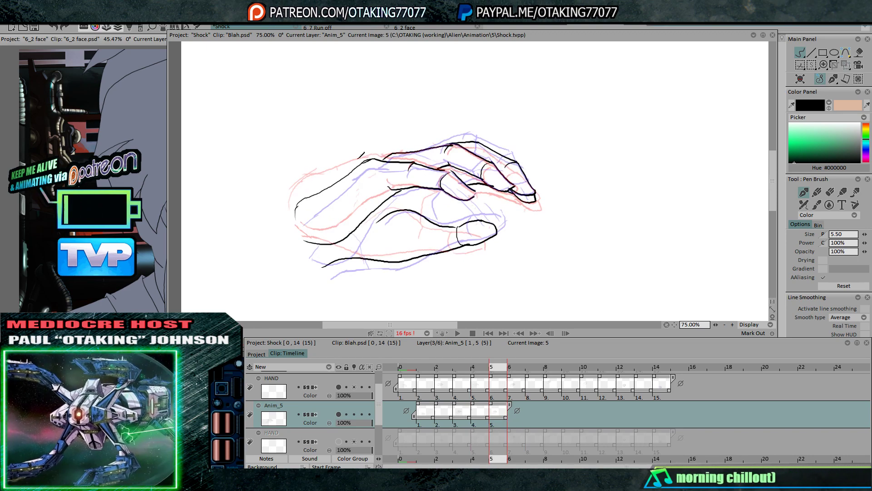
# Draw the curve joining the thumb to the nearest finger and check frame 5 against frames 4 and 6
pyautogui.press('Left')
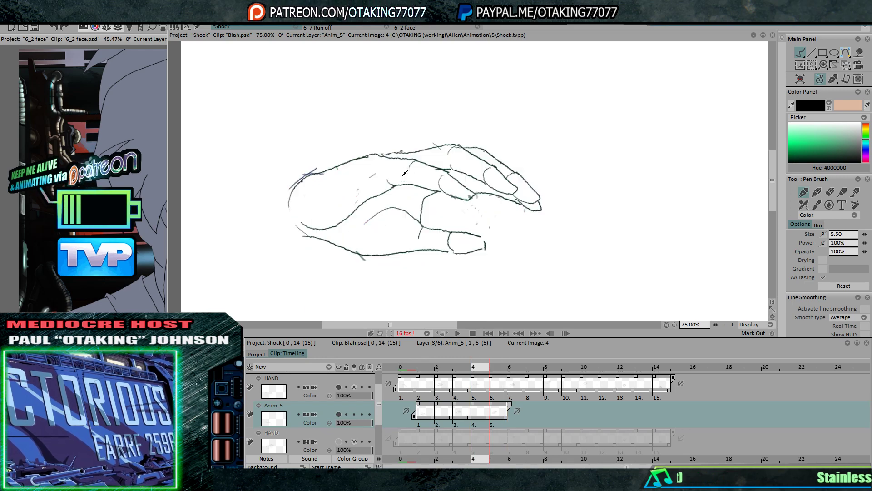
pyautogui.press('Right')
pyautogui.press('Right')
pyautogui.press('Left')
pyautogui.press('Left')
pyautogui.press('Right')
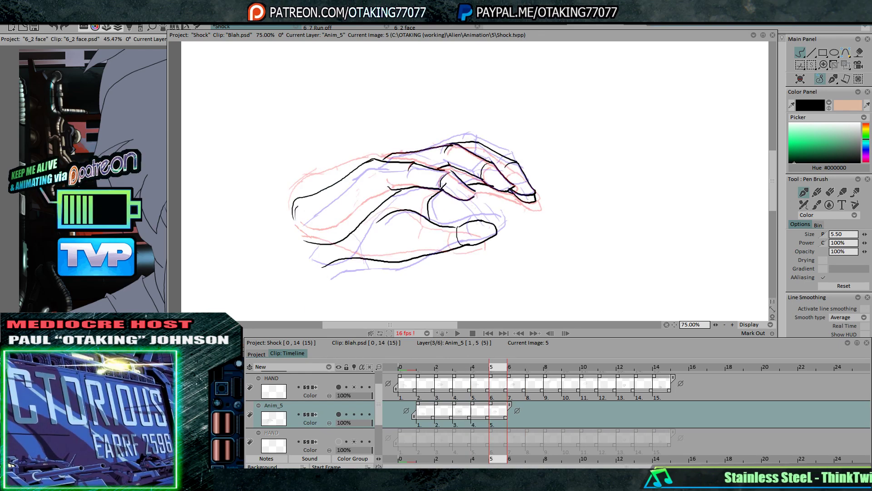
pyautogui.press('Right')
pyautogui.press('Left')
pyautogui.press('Left')
pyautogui.press('Right')
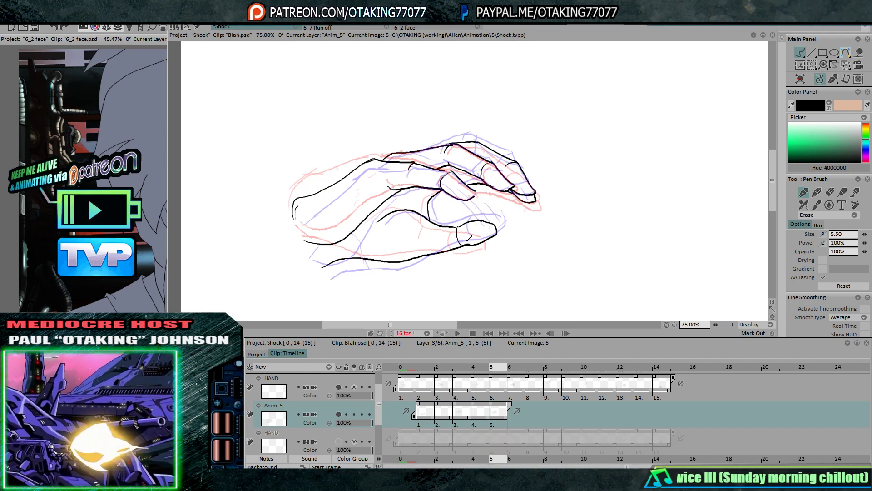
# Hide the realigned HAND copy, show the original HAND layer, and select Anim_5's frame 5 for transforming
pyautogui.click(339, 386)
pyautogui.click(338, 436)
pyautogui.click(845, 54)
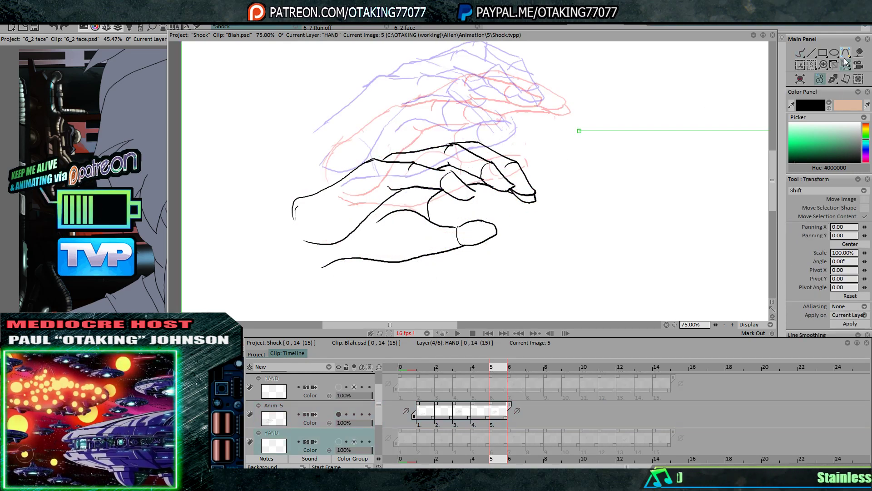
pyautogui.click(338, 441)
pyautogui.click(351, 408)
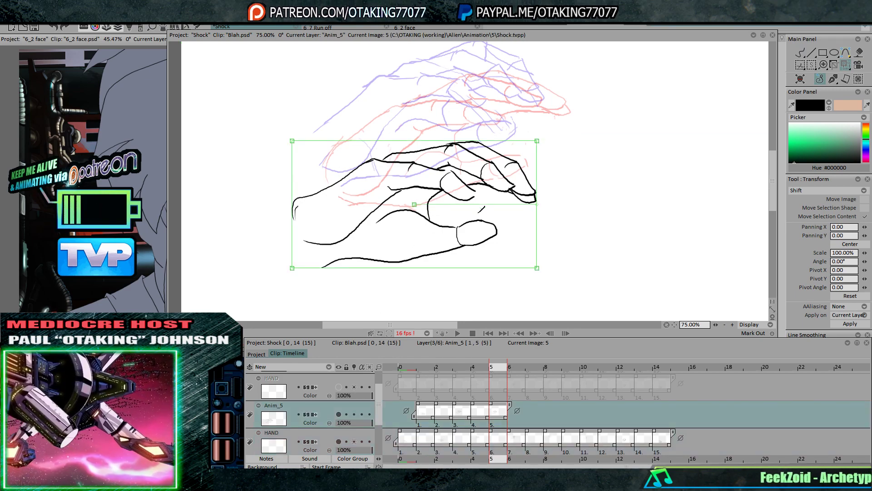
# Move frame 5's hand up between frames 4 and 6, rotate it 5.12°, and apply the transform
pyautogui.moveTo(482, 209)
pyautogui.mouseDown()
pyautogui.moveTo(532, 146)
pyautogui.moveTo(554, 134)
pyautogui.moveTo(565, 156)
pyautogui.moveTo(559, 145)
pyautogui.moveTo(550, 159)
pyautogui.mouseUp()
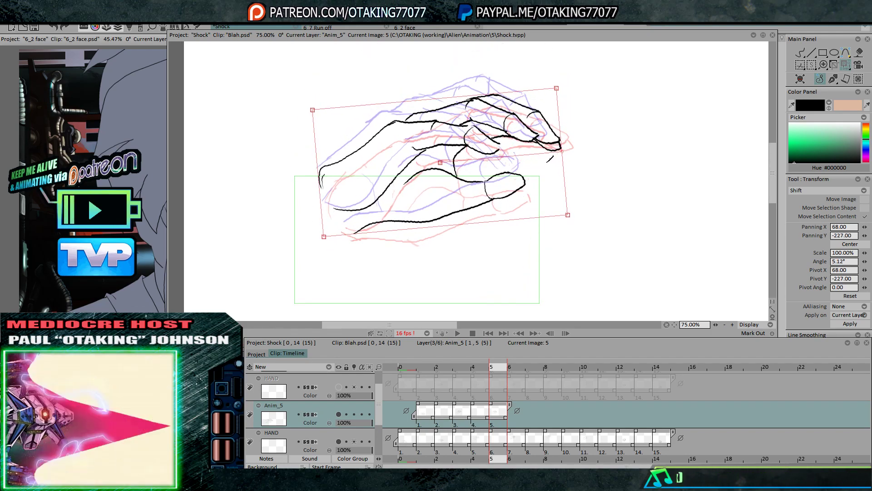
pyautogui.press('Return')
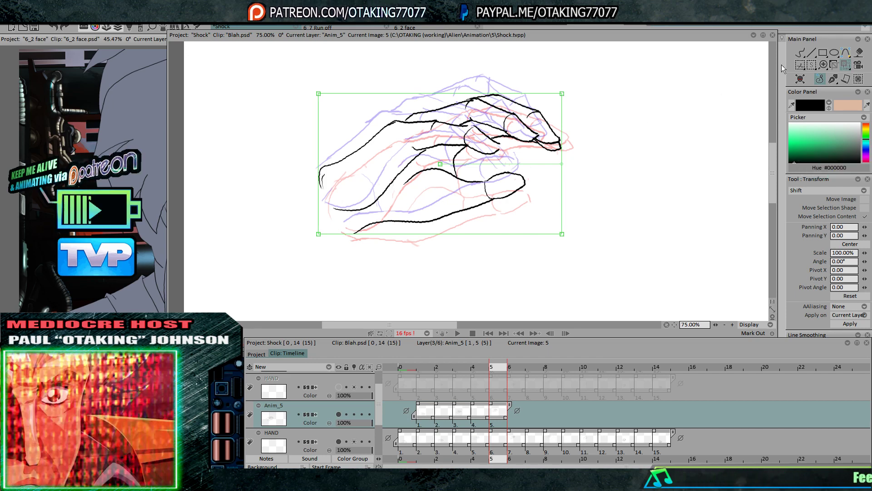
# Switch back to freehand drawing and extend the Anim_5 layer to frame 7
pyautogui.click(803, 53)
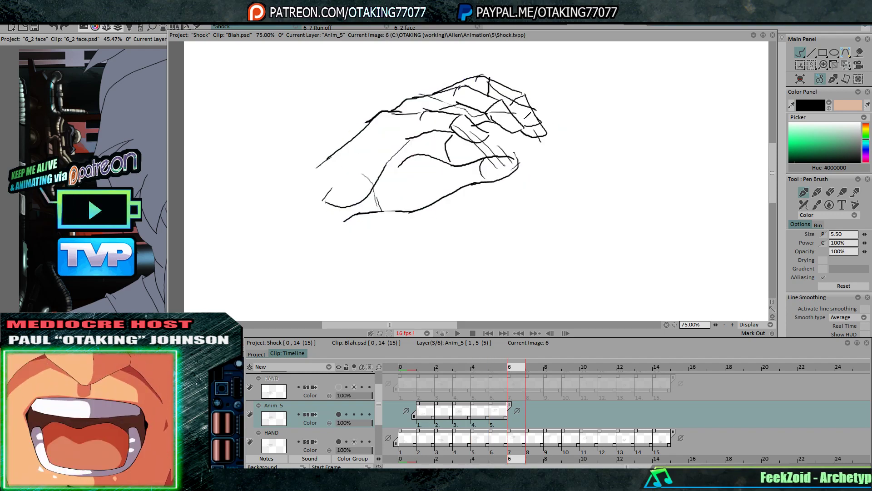
pyautogui.press('Right')
pyautogui.press('Right')
pyautogui.moveTo(512, 404); pyautogui.dragTo(539, 400)
pyautogui.press('Return')
# Hide the original HAND layer, show the realigned copy, and activate the Transform tool on it
pyautogui.click(338, 440)
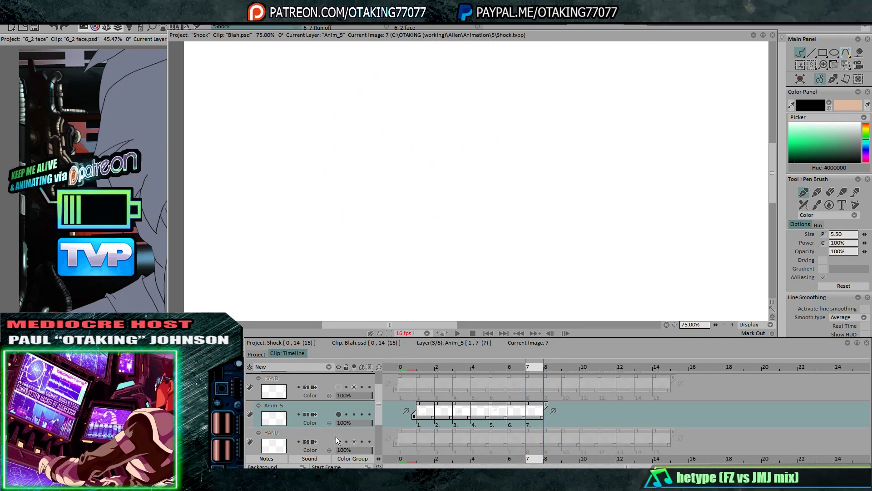
pyautogui.click(337, 386)
pyautogui.click(846, 65)
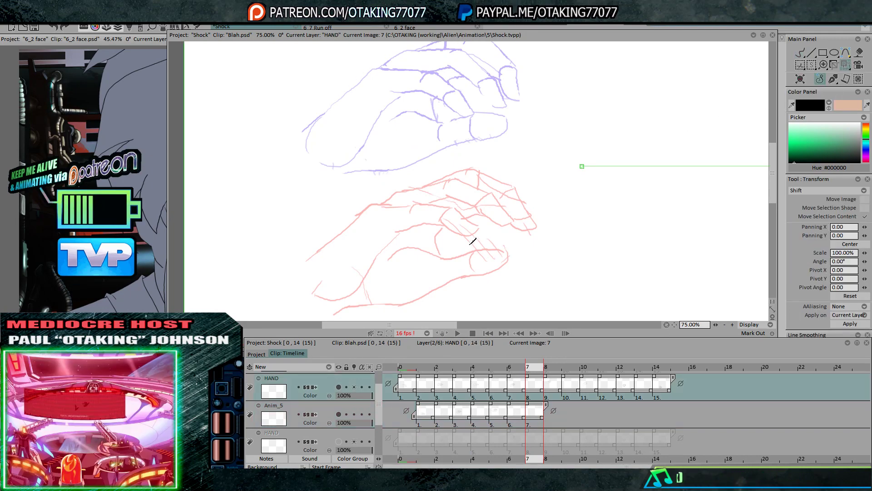
# Move frame 8's hand down on the realigned HAND copy and nudge frame 6's hand so the two overlap, and apply the transform
pyautogui.press('Right')
pyautogui.moveTo(491, 266)
pyautogui.mouseDown()
pyautogui.moveTo(488, 169)
pyautogui.moveTo(491, 190)
pyautogui.mouseUp()
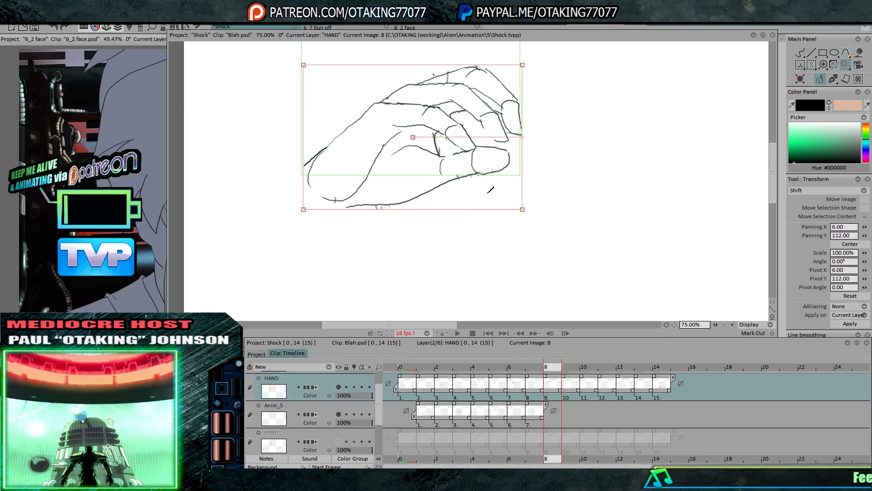
pyautogui.press('Left')
pyautogui.press('Left')
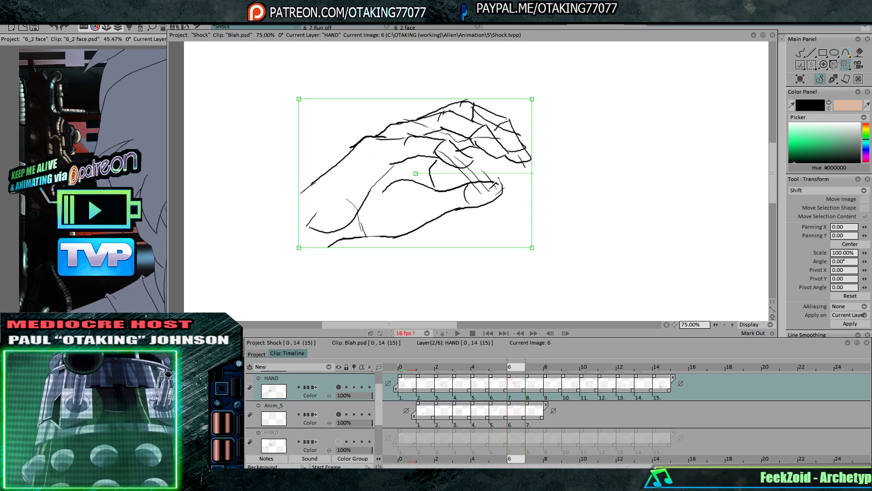
pyautogui.press('Right')
pyautogui.press('Right')
pyautogui.press('Left')
pyautogui.press('Left')
pyautogui.moveTo(492, 182); pyautogui.dragTo(499, 188)
pyautogui.press('Return')
# Draw the in-between of the fingertip nearest the thumb freehand on Anim_5's frame 7, checking it against frames 6 and 8
pyautogui.press('Right')
pyautogui.press('Down')
pyautogui.click(801, 53)
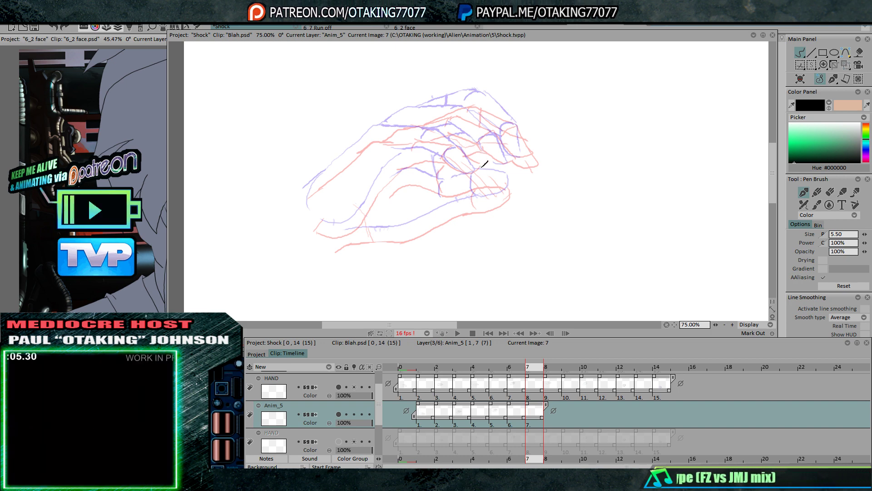
pyautogui.press('Left')
pyautogui.press('Right')
pyautogui.press('Left')
pyautogui.press('Right')
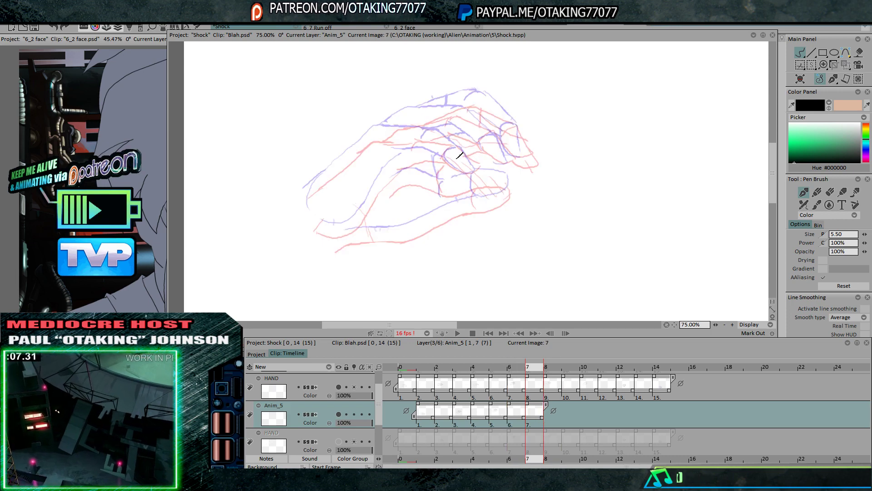
pyautogui.press('Left')
pyautogui.press('Right')
pyautogui.moveTo(459, 147); pyautogui.dragTo(448, 160)
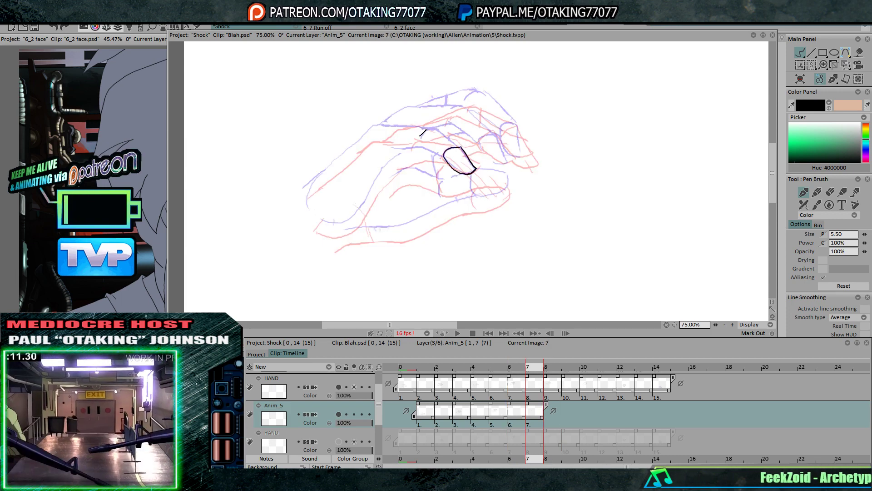
pyautogui.press('Right')
pyautogui.moveTo(452, 142)
pyautogui.mouseDown()
pyautogui.moveTo(462, 145)
pyautogui.moveTo(447, 159)
pyautogui.mouseUp()
# Draw the upper and lower contours of the finger nearest the thumb on frame 7, flipping against frames 6 and 8
pyautogui.press('Left')
pyautogui.press('Left')
pyautogui.press('Right')
pyautogui.press('Right')
pyautogui.press('Left')
pyautogui.moveTo(392, 156)
pyautogui.mouseDown()
pyautogui.moveTo(424, 148)
pyautogui.moveTo(371, 134)
pyautogui.moveTo(427, 131)
pyautogui.mouseUp()
pyautogui.press('Right')
pyautogui.press('Left')
pyautogui.press('Right')
pyautogui.press('Left')
pyautogui.press('Left')
pyautogui.press('Right')
pyautogui.press('Left')
pyautogui.press('Right')
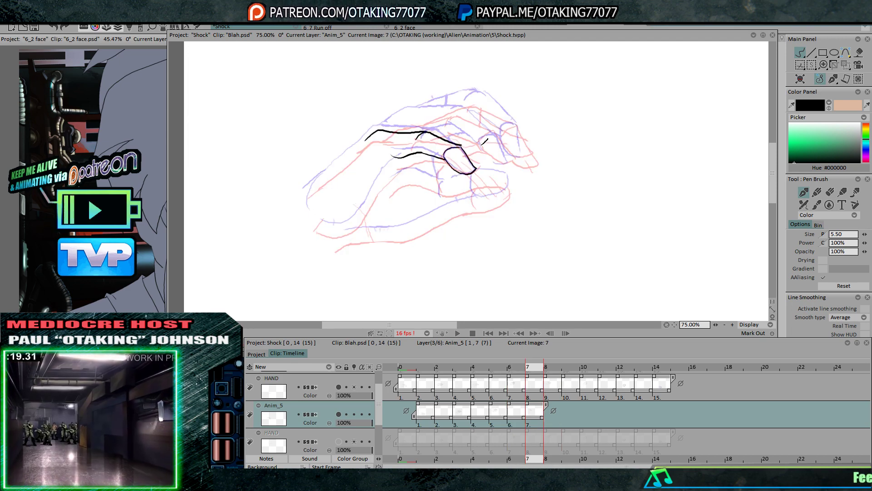
# Outline the in-between of the middle fingertip on frame 7, comparing its position with frames 6 and 8
pyautogui.moveTo(480, 142)
pyautogui.mouseDown()
pyautogui.moveTo(498, 134)
pyautogui.moveTo(512, 161)
pyautogui.mouseUp()
pyautogui.press('Right')
pyautogui.press('Left')
pyautogui.press('Left')
pyautogui.press('Right')
pyautogui.press('Right')
pyautogui.press('Left')
pyautogui.press('Right')
pyautogui.press('Left')
pyautogui.press('Right')
pyautogui.press('Left')
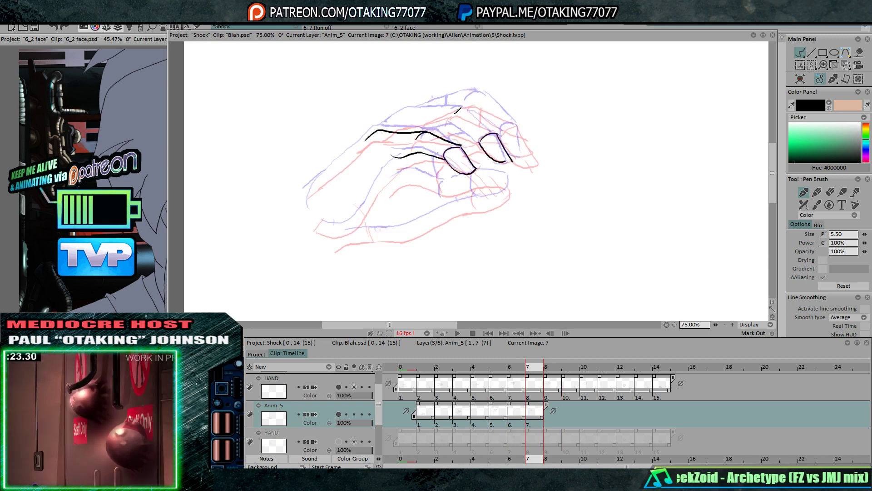
# Draw the middle finger's upper contour over the knuckle and its inner edge down to the fingertip on frame 7
pyautogui.press('Right')
pyautogui.press('Left')
pyautogui.moveTo(450, 113); pyautogui.dragTo(497, 132)
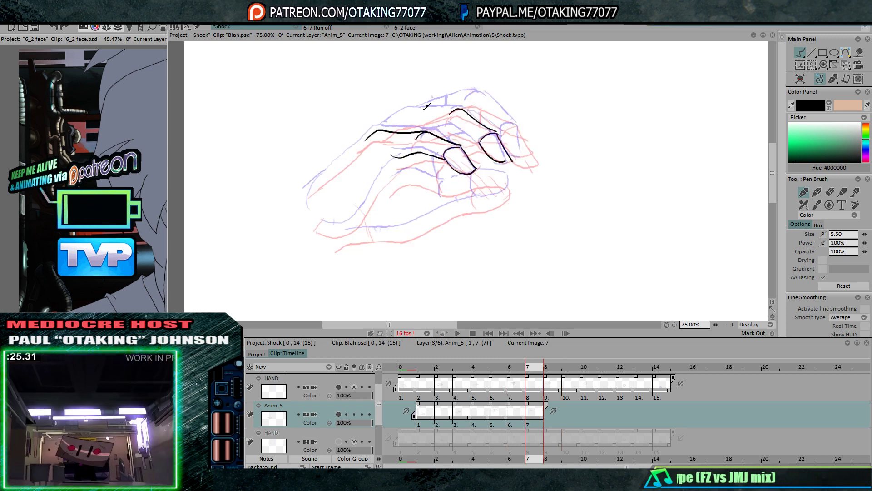
pyautogui.press('Right')
pyautogui.press('Left')
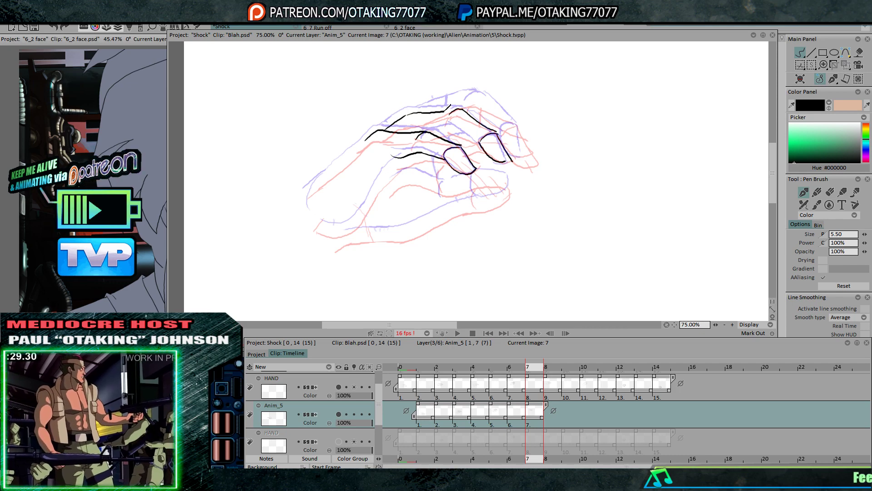
pyautogui.press('Right')
pyautogui.moveTo(446, 111)
pyautogui.mouseDown()
pyautogui.moveTo(465, 106)
pyautogui.moveTo(477, 142)
pyautogui.mouseUp()
pyautogui.press('Left')
pyautogui.press('Left')
pyautogui.press('Right')
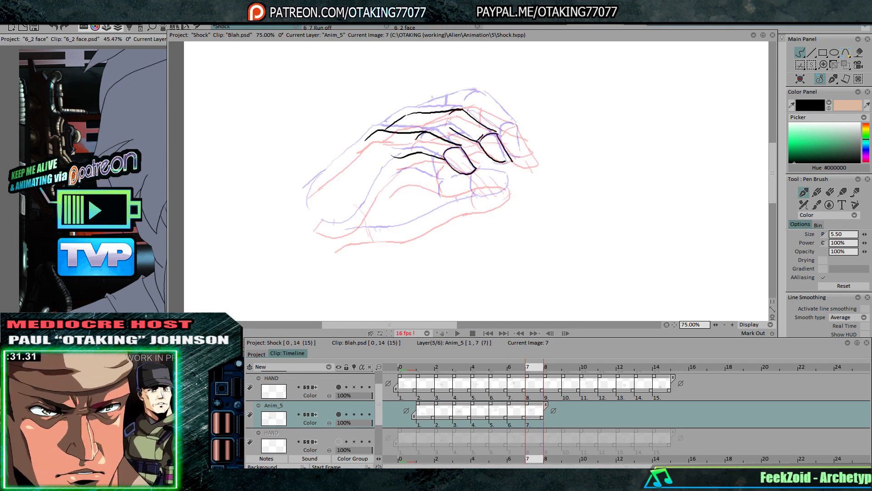
# Flip between frames 6 and 8, and outline the in-between of the outermost fingertip on frame 7
pyautogui.press('Right')
pyautogui.press('Left')
pyautogui.press('Right')
pyautogui.press('Left')
pyautogui.press('Right')
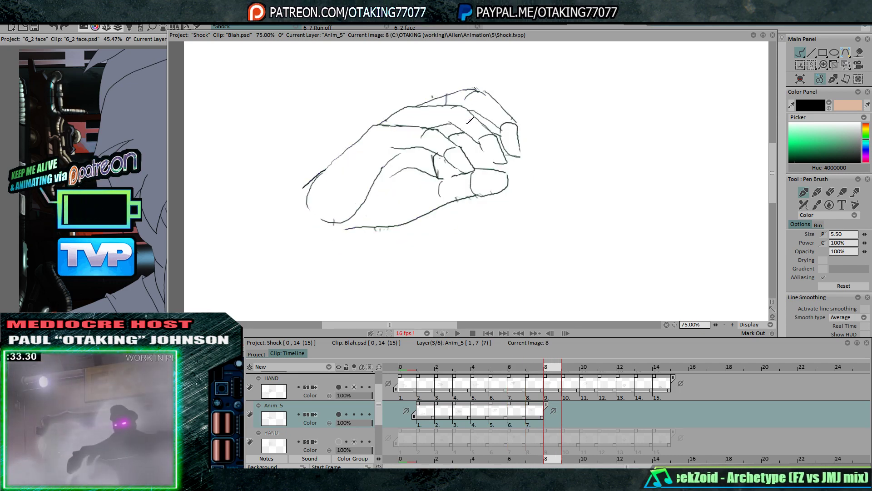
pyautogui.press('Left')
pyautogui.press('Left')
pyautogui.press('Right')
pyautogui.press('Right')
pyautogui.press('Left')
pyautogui.press('Left')
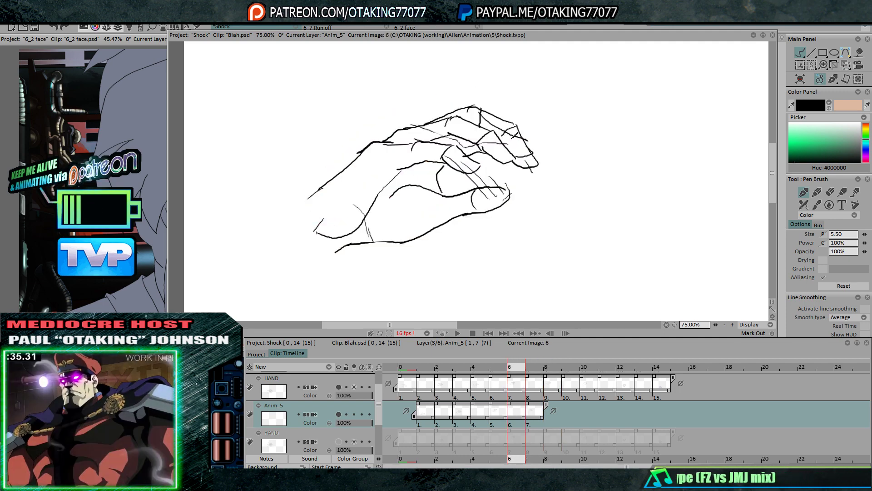
pyautogui.press('Right')
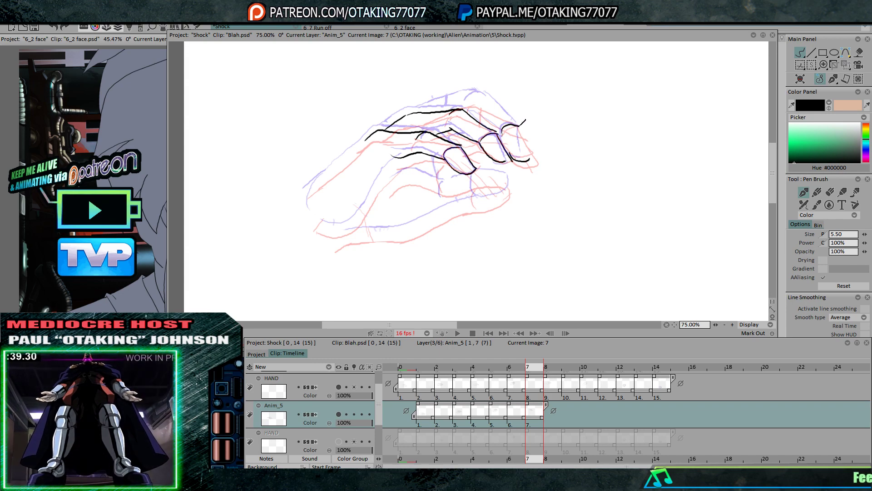
pyautogui.moveTo(520, 125); pyautogui.dragTo(531, 159)
pyautogui.press('Right')
pyautogui.press('Left')
pyautogui.press('Left')
pyautogui.press('Right')
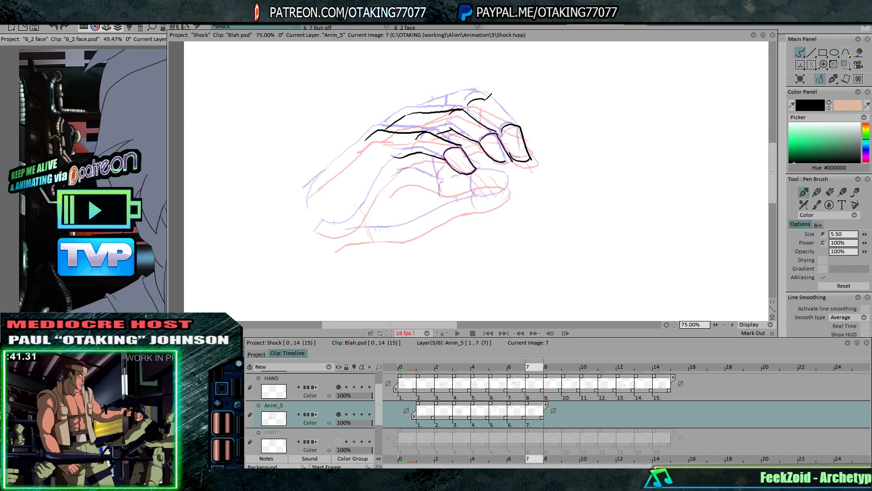
# Draw the outermost finger's top contour on frame 7, from the fingertip over the knuckle to the back of the hand
pyautogui.moveTo(486, 99); pyautogui.dragTo(518, 122)
pyautogui.press('Right')
pyautogui.press('Left')
pyautogui.press('Left')
pyautogui.press('Right')
pyautogui.moveTo(423, 111); pyautogui.dragTo(473, 99)
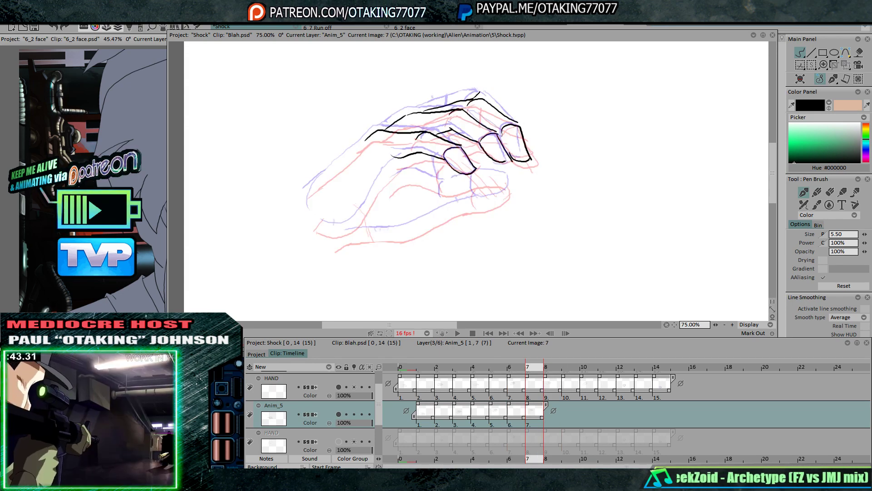
pyautogui.press('Right')
pyautogui.press('Left')
pyautogui.press('Left')
pyautogui.press('Right')
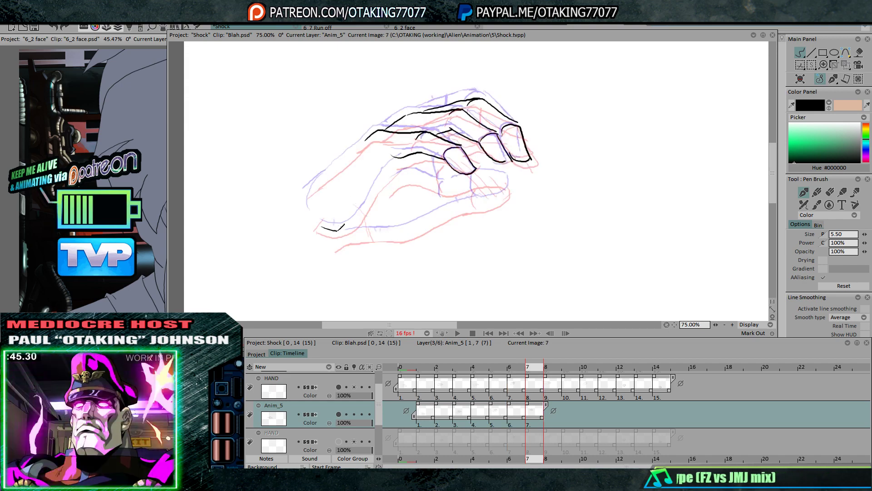
# Draw the back of the hand from wrist to knuckles and the inner palm contour on frame 7
pyautogui.moveTo(307, 201); pyautogui.dragTo(379, 131)
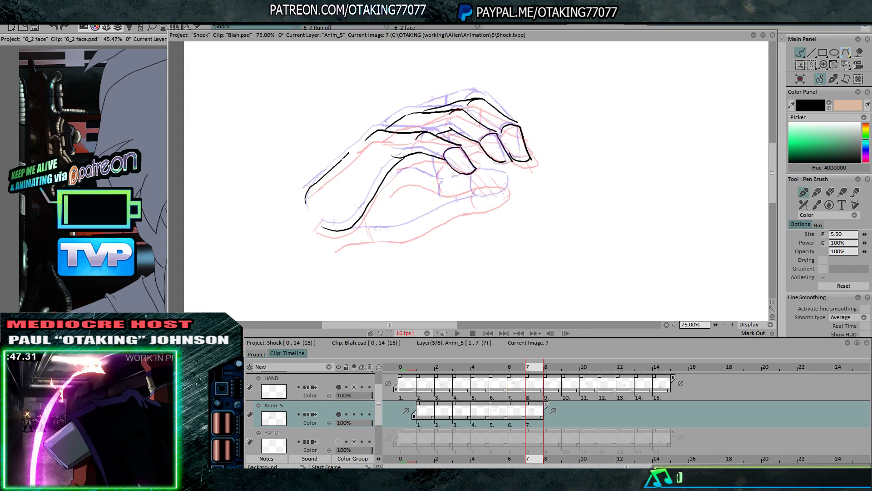
pyautogui.press('Left')
pyautogui.press('Right')
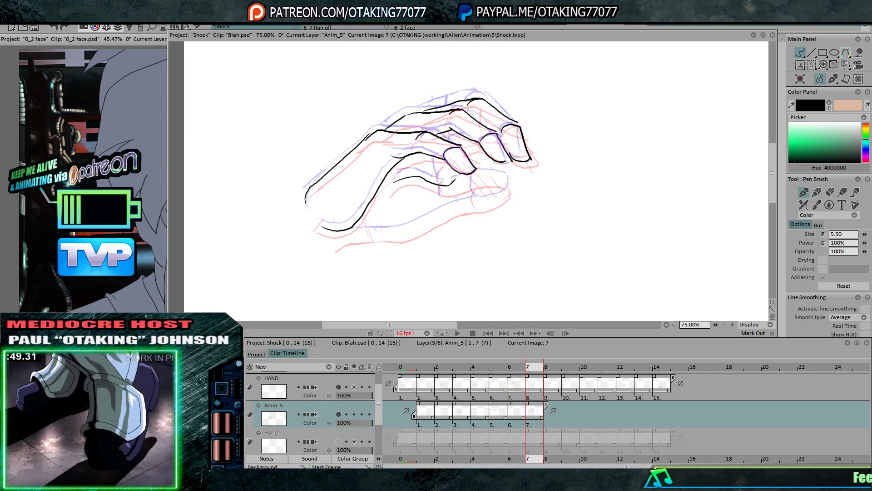
# Draw the thumb on frame 7 with its upper edge, nail, rounded tip and lower contour back to the wrist
pyautogui.moveTo(394, 182); pyautogui.dragTo(447, 185)
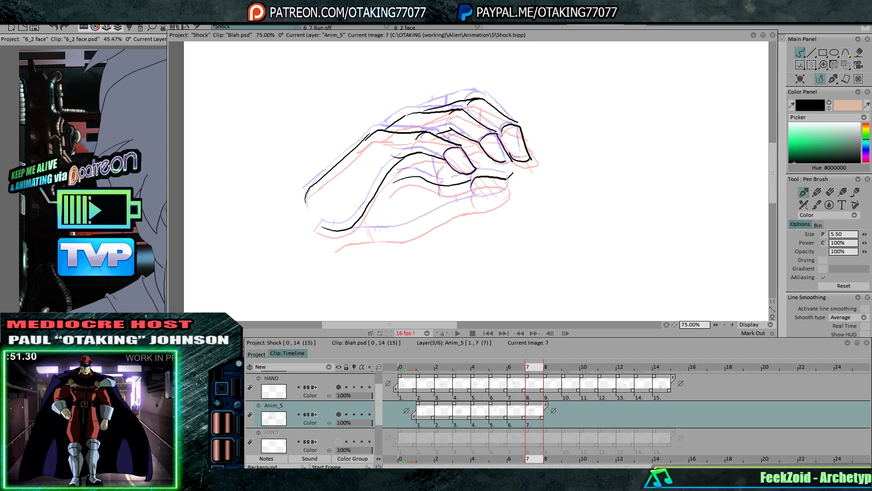
pyautogui.moveTo(349, 233); pyautogui.dragTo(478, 200)
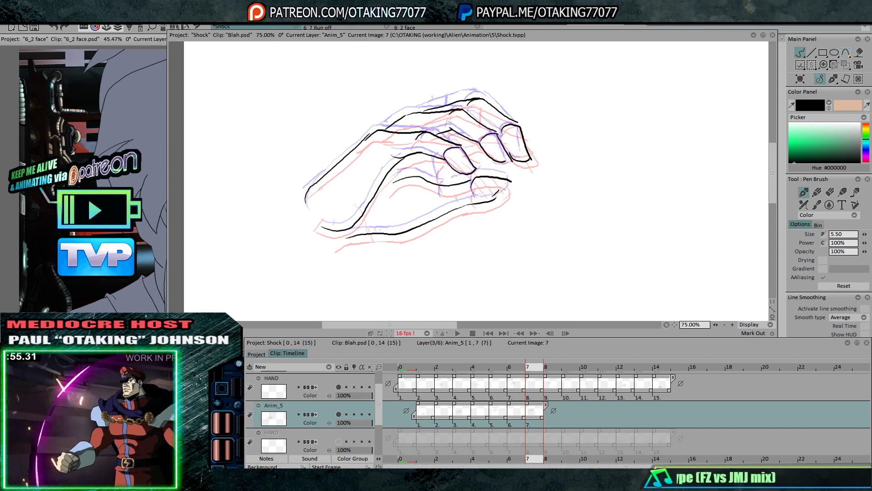
pyautogui.moveTo(508, 192); pyautogui.dragTo(511, 182)
pyautogui.press('Right')
pyautogui.press('Left')
pyautogui.press('Left')
pyautogui.press('Right')
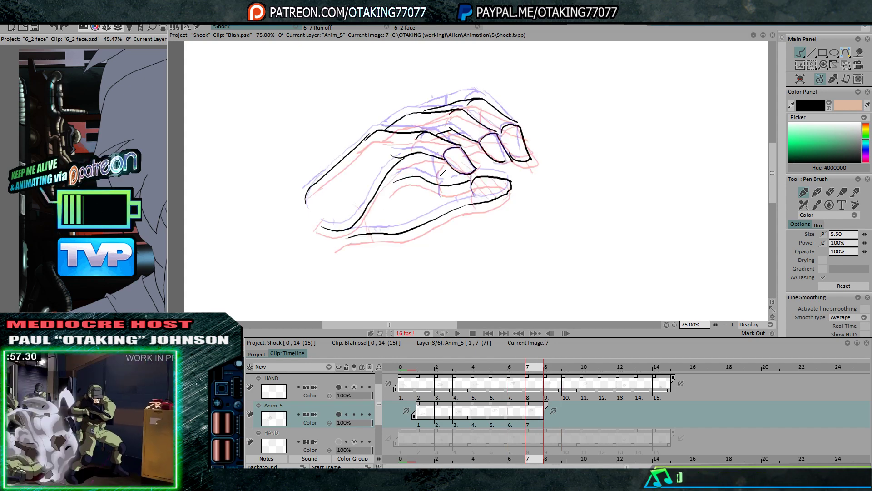
# Draw the short finger edge between the nearest fingertip and the thumb on frame 7, following its motion from frame 6
pyautogui.press('Left')
pyautogui.press('Right')
pyautogui.press('Left')
pyautogui.press('Right')
pyautogui.press('Left')
pyautogui.press('Right')
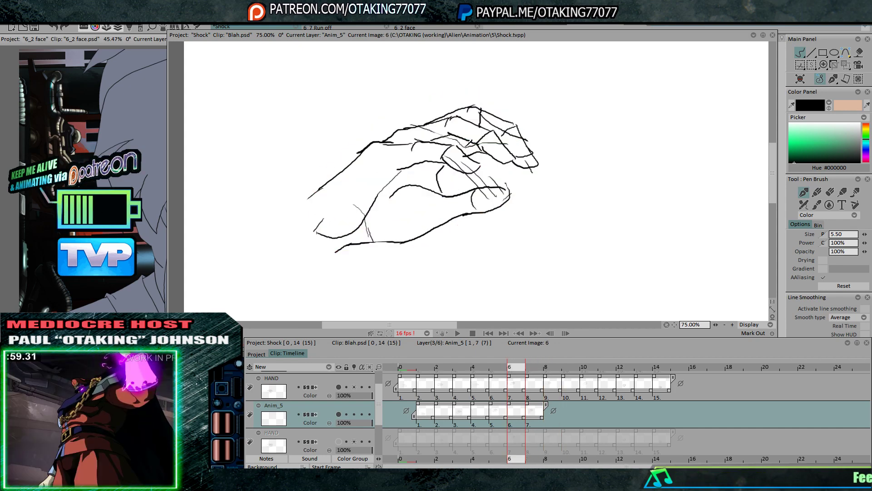
pyautogui.press('Left')
pyautogui.press('Right')
pyautogui.press('Left')
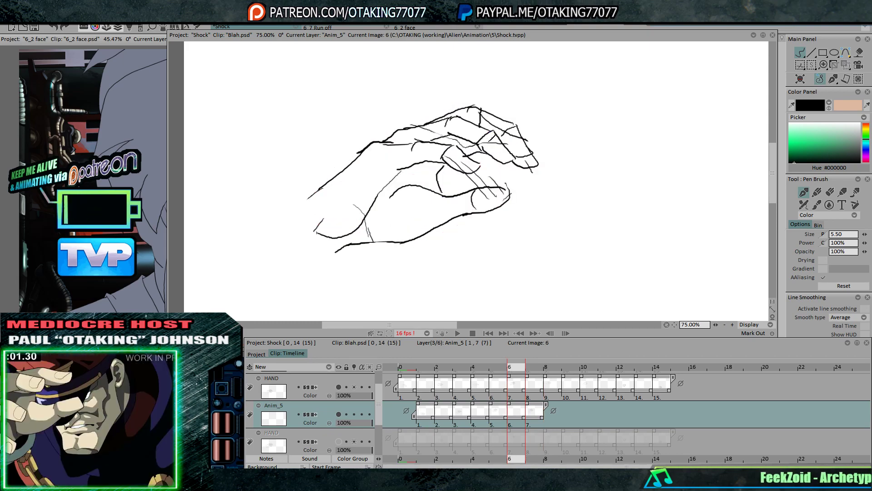
pyautogui.press('Right')
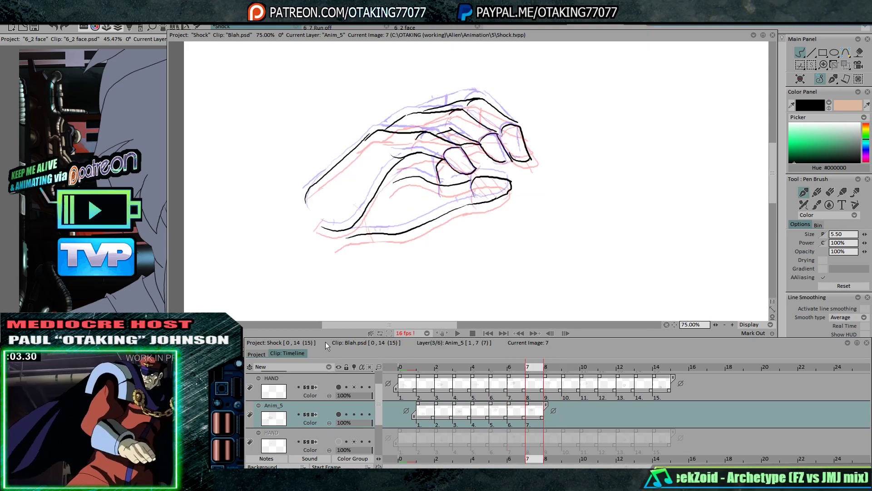
# Hide the realigned HAND copy, show the original HAND layer, and reposition Anim_5's frame 7 hand between frames 6 and 8 with Transform
pyautogui.click(339, 387)
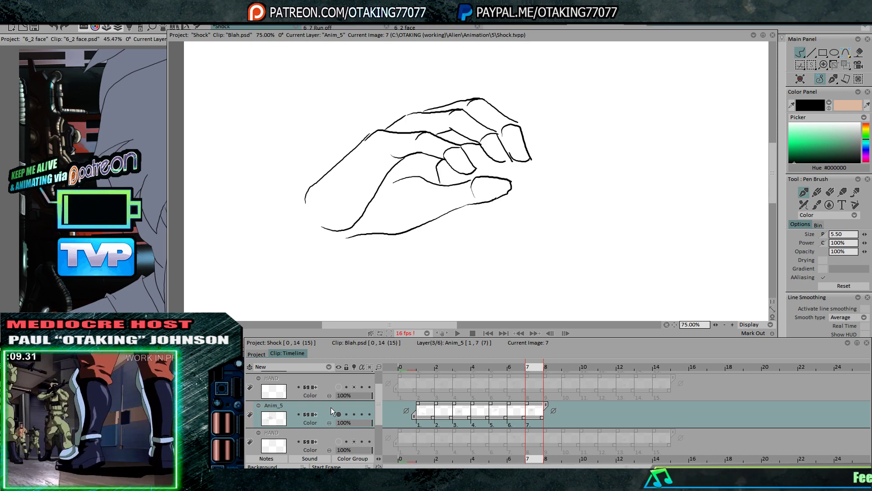
pyautogui.click(339, 441)
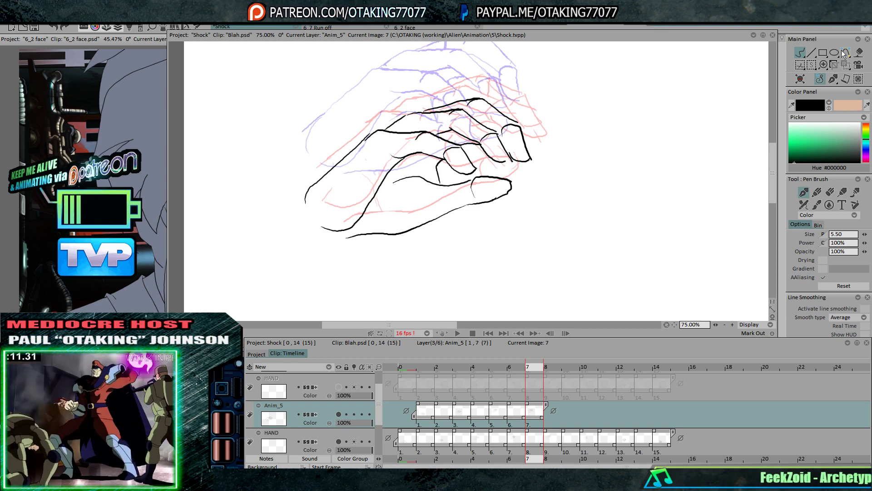
pyautogui.click(844, 63)
pyautogui.moveTo(462, 187)
pyautogui.mouseDown()
pyautogui.moveTo(481, 221)
pyautogui.moveTo(484, 182)
pyautogui.mouseUp()
pyautogui.press('Return')
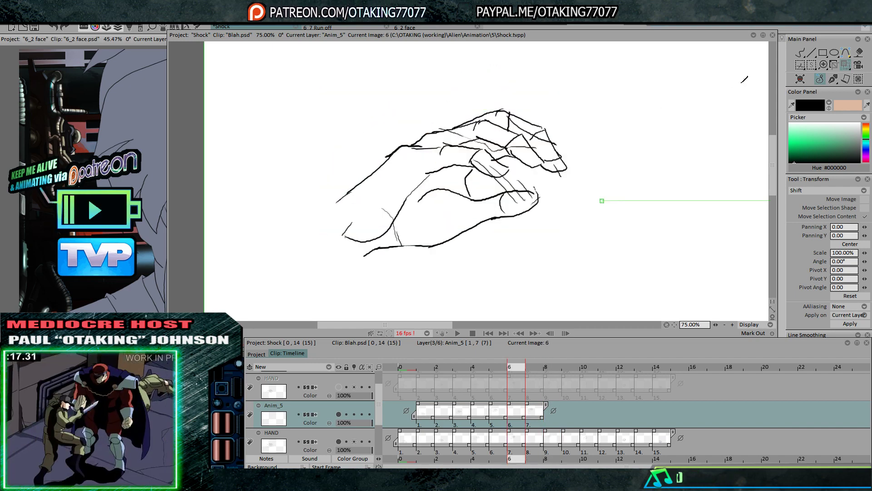
# Return to freehand drawing and extend the Anim_5 layer to frame 9
pyautogui.click(796, 54)
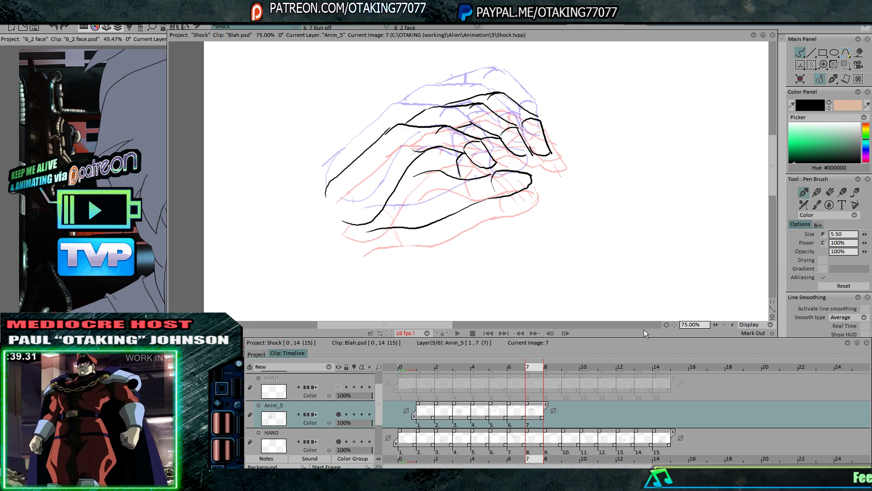
pyautogui.press('Right')
pyautogui.press('Right')
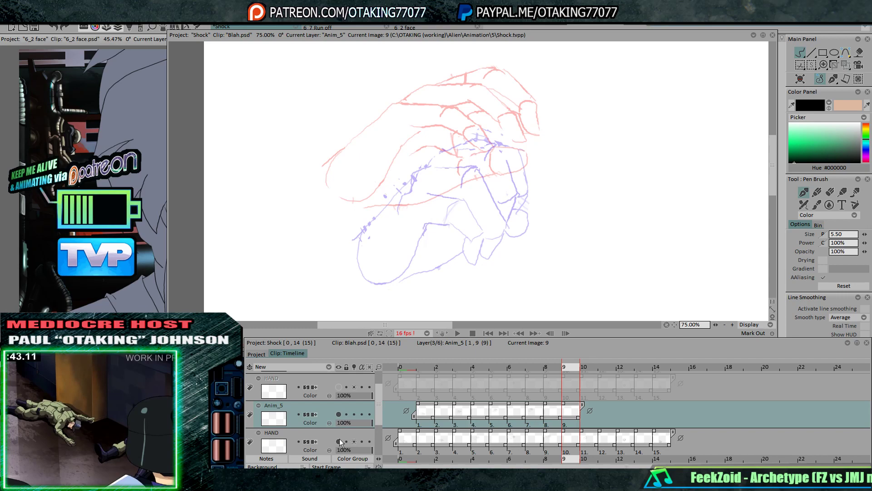
# Hide the original HAND layer, show the realigned copy, and select the copy's frame 8
pyautogui.click(339, 439)
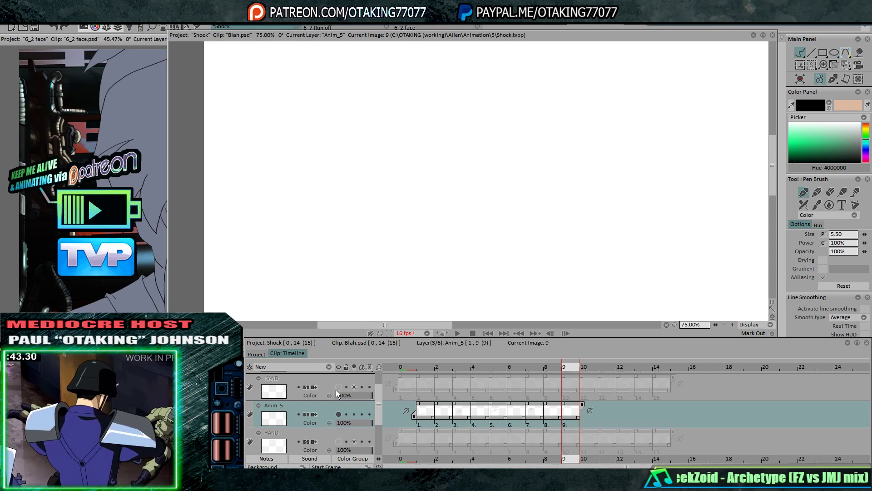
pyautogui.click(338, 387)
pyautogui.press('Up')
pyautogui.press('Left')
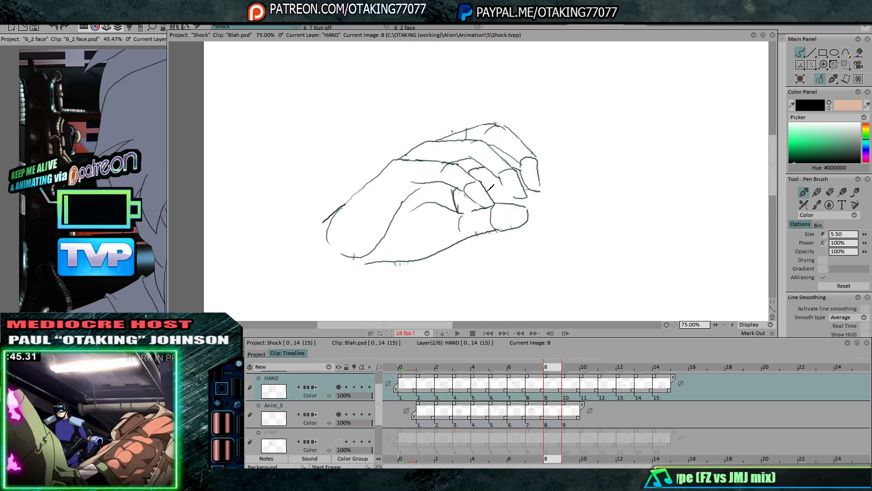
# Reposition the realigned HAND copy's frame 8 and frame 10 hands with Transform so they overlap around frame 9
pyautogui.click(846, 65)
pyautogui.press('Right')
pyautogui.press('Left')
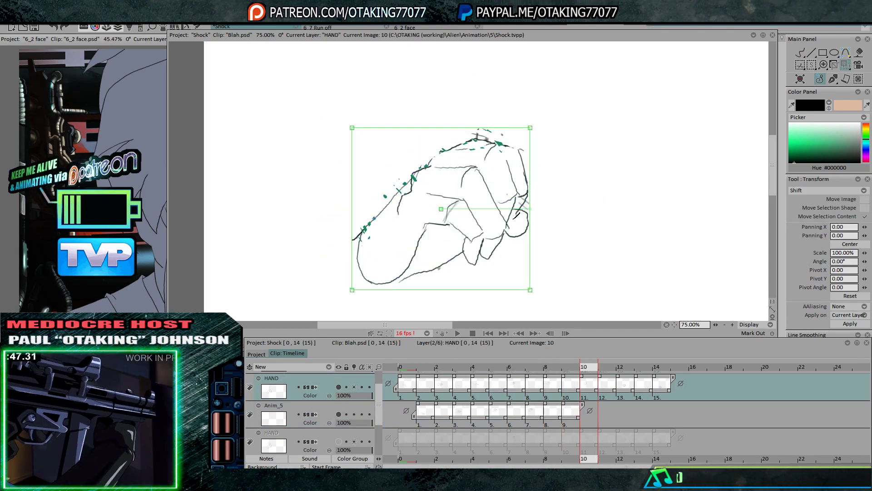
pyautogui.press('Right')
pyautogui.moveTo(518, 193)
pyautogui.mouseDown()
pyautogui.moveTo(501, 226)
pyautogui.moveTo(506, 204)
pyautogui.mouseUp()
pyautogui.press('Right')
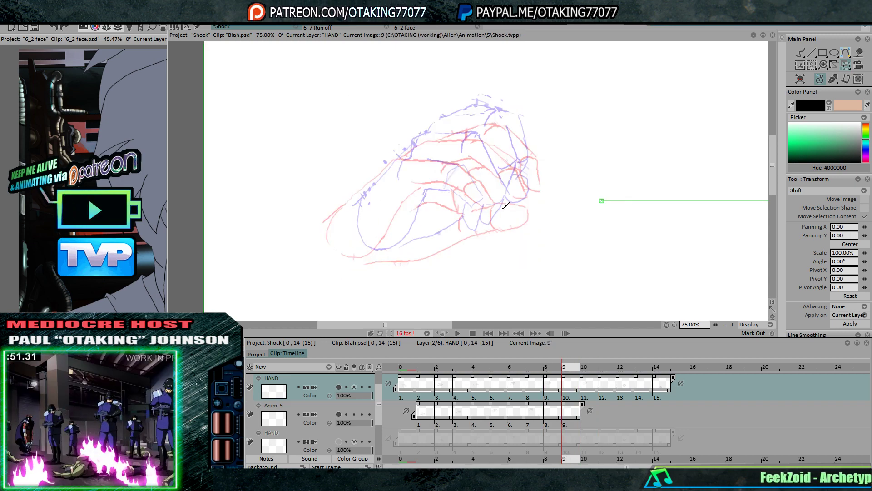
pyautogui.press('Left')
pyautogui.press('Right')
pyautogui.press('Left')
pyautogui.moveTo(500, 198); pyautogui.dragTo(502, 209)
pyautogui.press('Right')
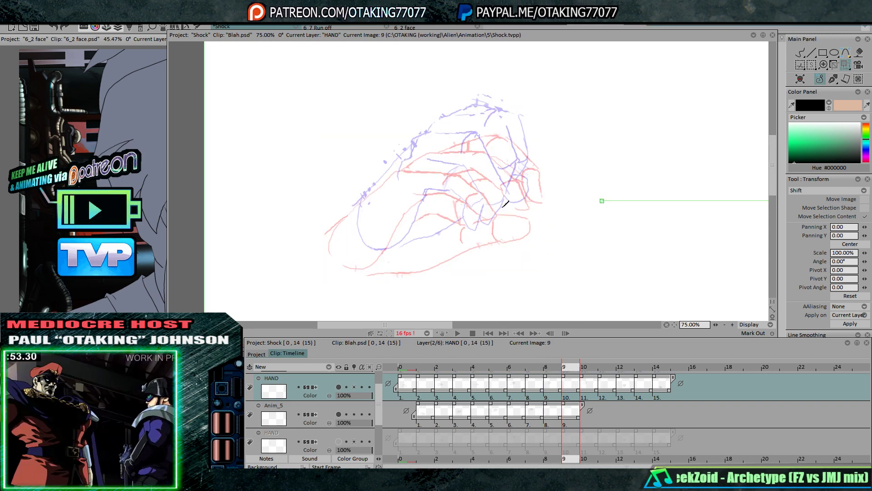
pyautogui.press('Right')
pyautogui.press('Left')
pyautogui.press('Left')
pyautogui.press('Right')
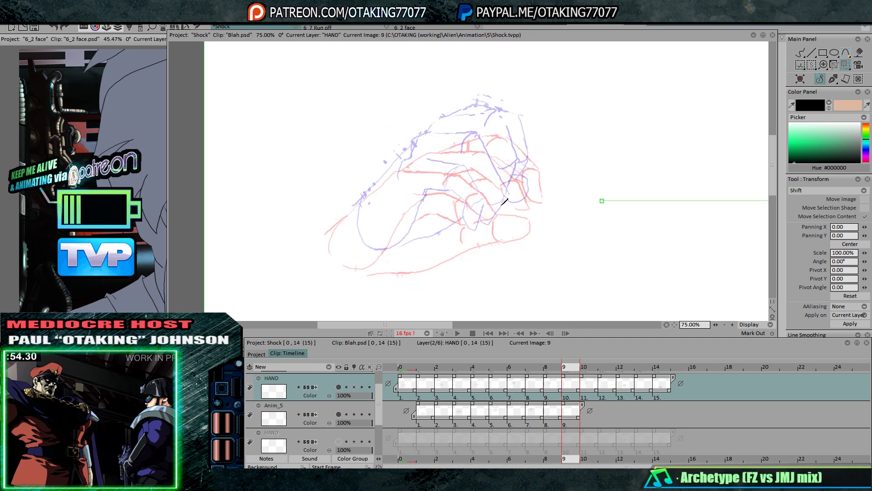
# Return to freehand drawing on Anim_5's frame 9 and draw the nearest finger's bent segment and fingertip between frames 8 and 10
pyautogui.click(801, 53)
pyautogui.press('Down')
pyautogui.press('Left')
pyautogui.press('Right')
pyautogui.press('Right')
pyautogui.press('Left')
pyautogui.press('Left')
pyautogui.press('Right')
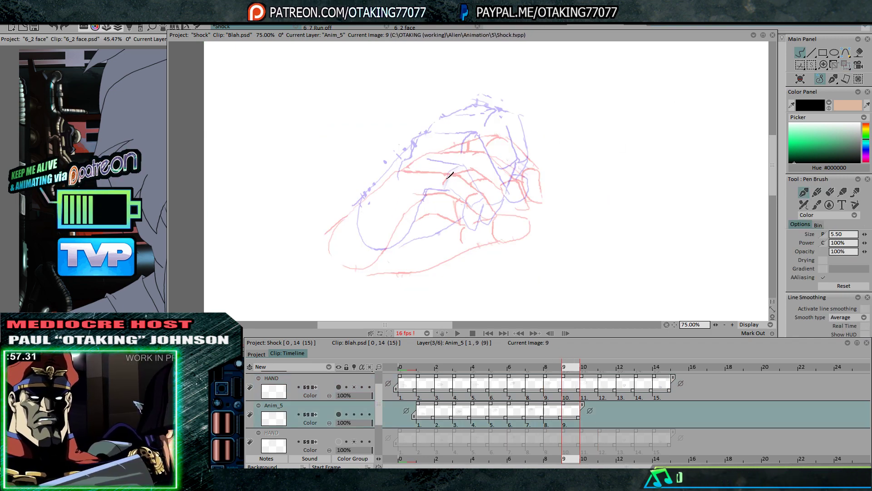
pyautogui.moveTo(445, 182)
pyautogui.mouseDown()
pyautogui.moveTo(465, 163)
pyautogui.moveTo(467, 202)
pyautogui.moveTo(483, 195)
pyautogui.moveTo(468, 209)
pyautogui.moveTo(478, 225)
pyautogui.mouseUp()
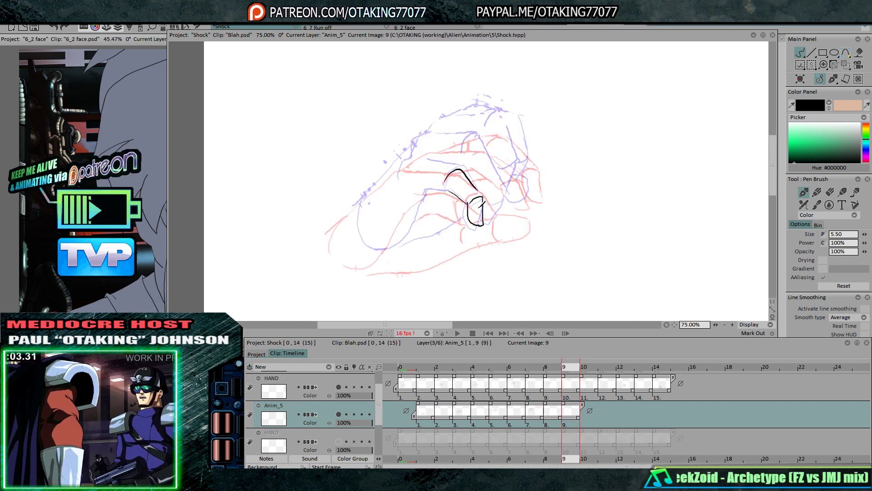
pyautogui.moveTo(476, 189); pyautogui.dragTo(482, 197)
# Draw the nearest finger's upper edge and the second finger's top line on frame 9, following frames 8 and 10
pyautogui.press('Left')
pyautogui.press('Right')
pyautogui.press('Right')
pyautogui.press('Left')
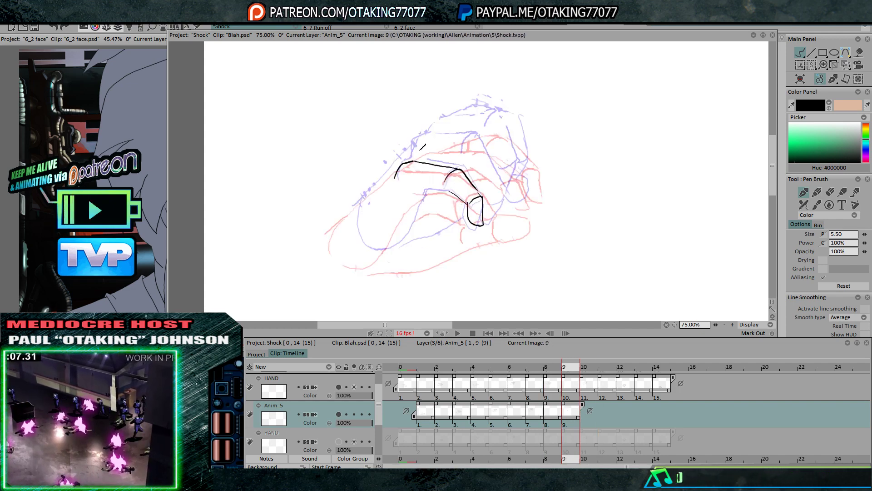
pyautogui.moveTo(438, 142); pyautogui.dragTo(450, 142)
pyautogui.press('Right')
pyautogui.press('Left')
pyautogui.press('Left')
pyautogui.press('Right')
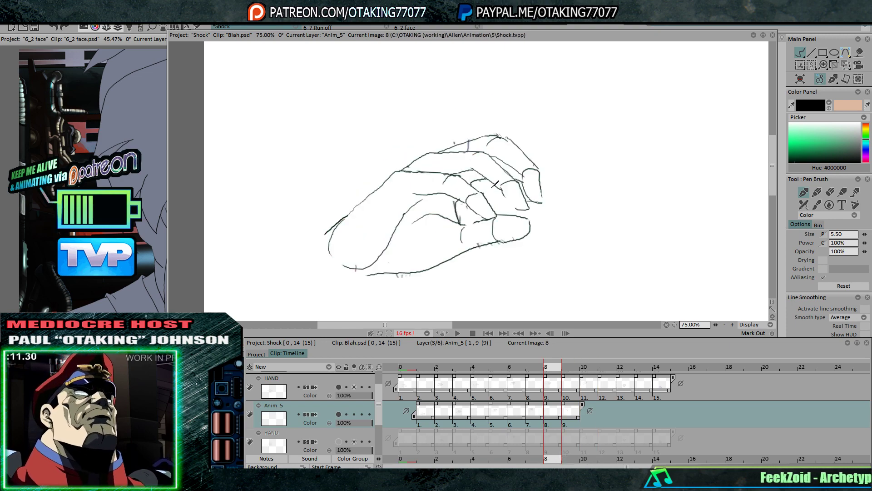
# Draw the second finger's knuckle curve, downward bent edges and fingertip on frame 9, checking them against the neighbouring frames
pyautogui.moveTo(468, 171); pyautogui.dragTo(492, 196)
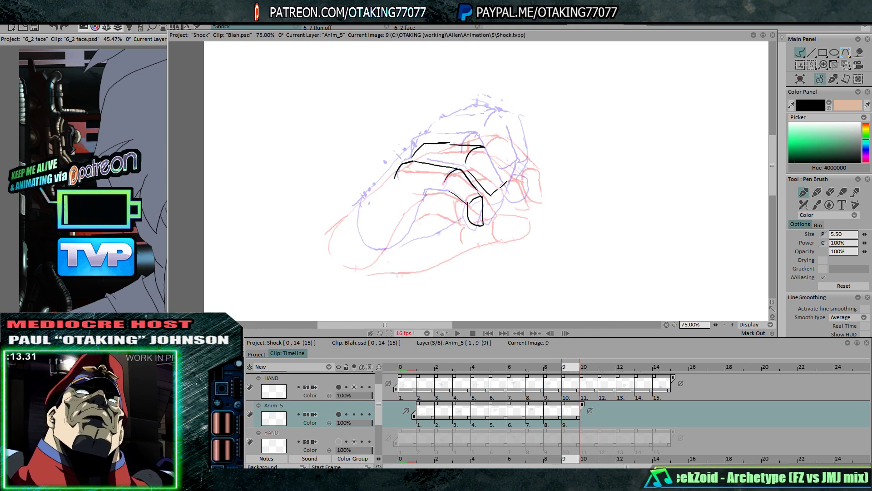
pyautogui.moveTo(484, 147); pyautogui.dragTo(506, 186)
pyautogui.press('Right')
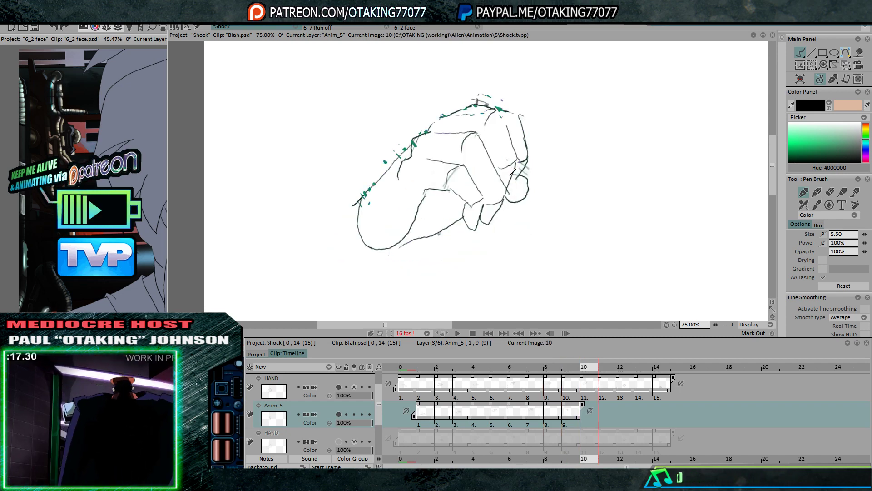
pyautogui.press('Left')
pyautogui.press('Left')
pyautogui.press('Right')
pyautogui.press('Right')
pyautogui.press('Left')
pyautogui.press('Left')
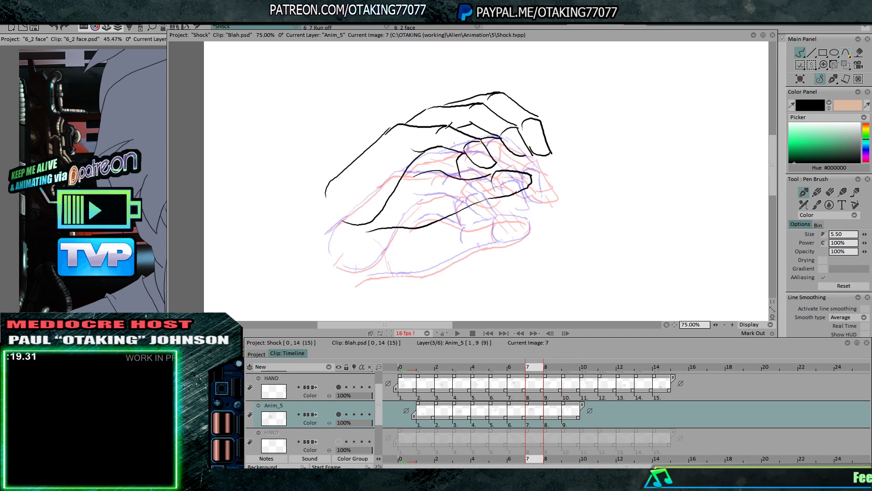
pyautogui.press('Right')
pyautogui.press('Right')
pyautogui.press('Left')
pyautogui.press('Left')
pyautogui.press('Right')
pyautogui.press('Right')
pyautogui.press('Left')
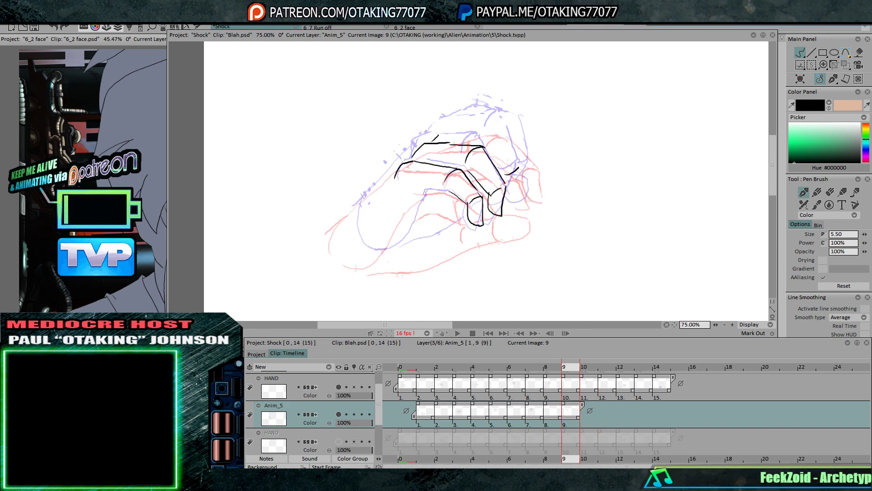
# Draw the third finger's top line, knuckle, bent segment and fingertip on frame 9
pyautogui.moveTo(489, 149); pyautogui.dragTo(507, 140)
pyautogui.press('Left')
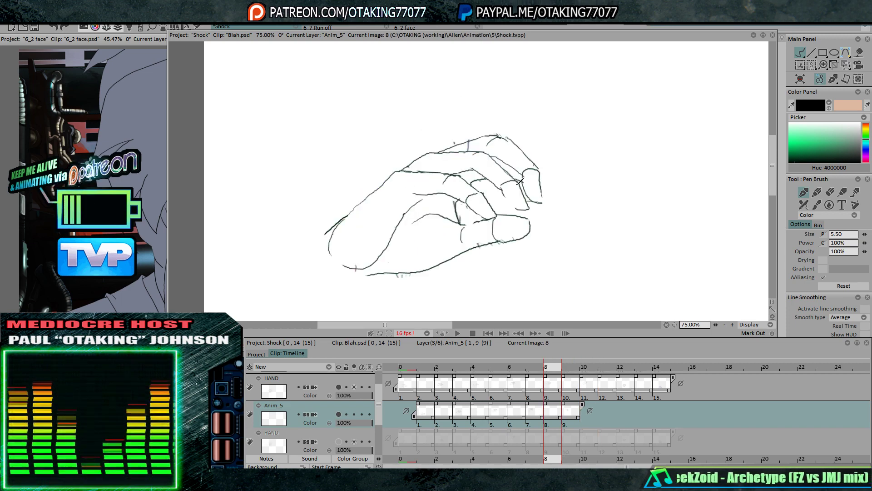
pyautogui.press('Right')
pyautogui.press('Right')
pyautogui.press('Left')
pyautogui.press('Left')
pyautogui.press('Right')
pyautogui.moveTo(508, 201); pyautogui.dragTo(518, 171)
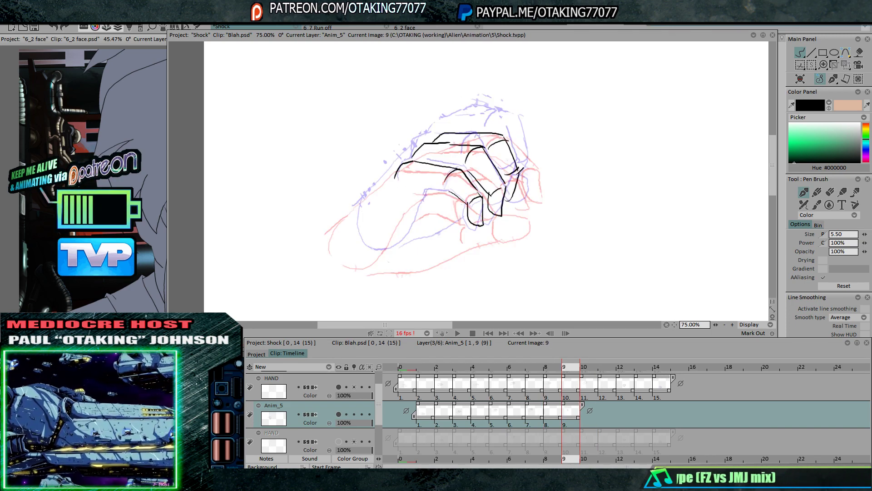
# Draw the farthest finger's fingertip, outer edge and top line on frame 9, in-betweening frames 8 and 10
pyautogui.press('Left')
pyautogui.press('Right')
pyautogui.press('Left')
pyautogui.press('Right')
pyautogui.press('Right')
pyautogui.press('Left')
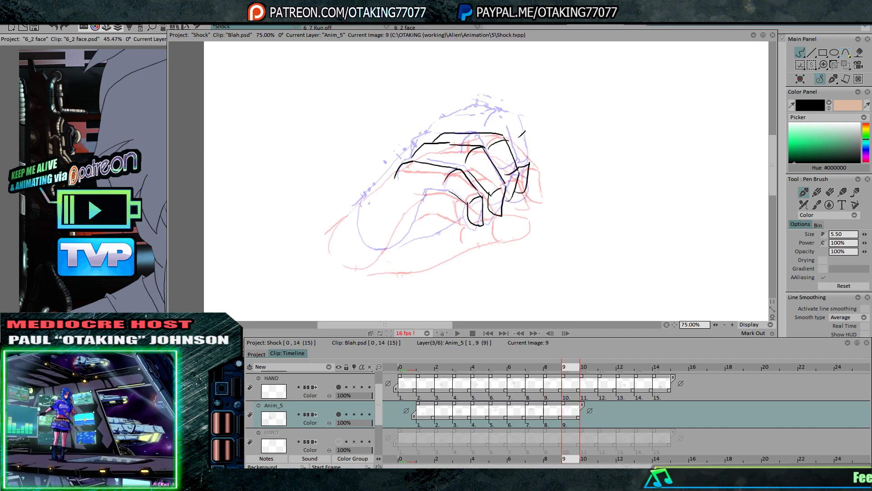
pyautogui.press('Right')
pyautogui.press('Left')
pyautogui.press('Right')
pyautogui.press('Left')
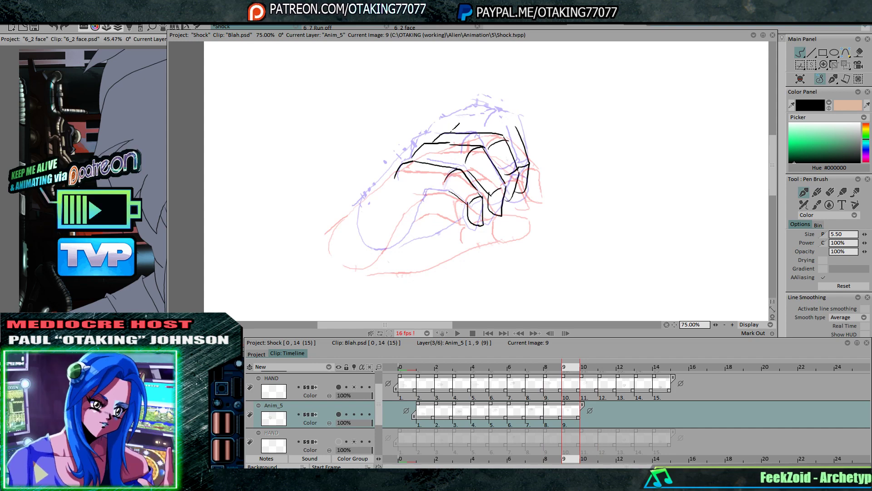
pyautogui.moveTo(451, 132); pyautogui.dragTo(509, 125)
# Draw the wrist end, the back of the hand and the palm's lower edge on frame 9
pyautogui.moveTo(347, 213); pyautogui.dragTo(380, 257)
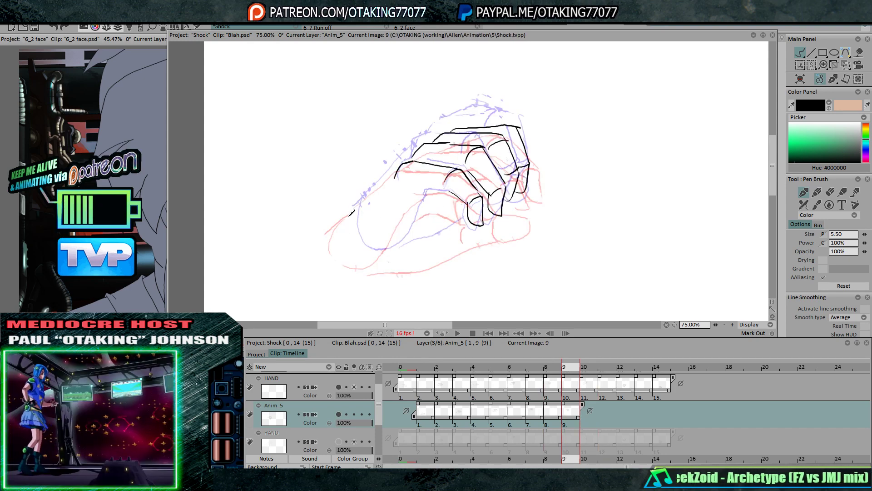
pyautogui.moveTo(350, 210); pyautogui.dragTo(396, 175)
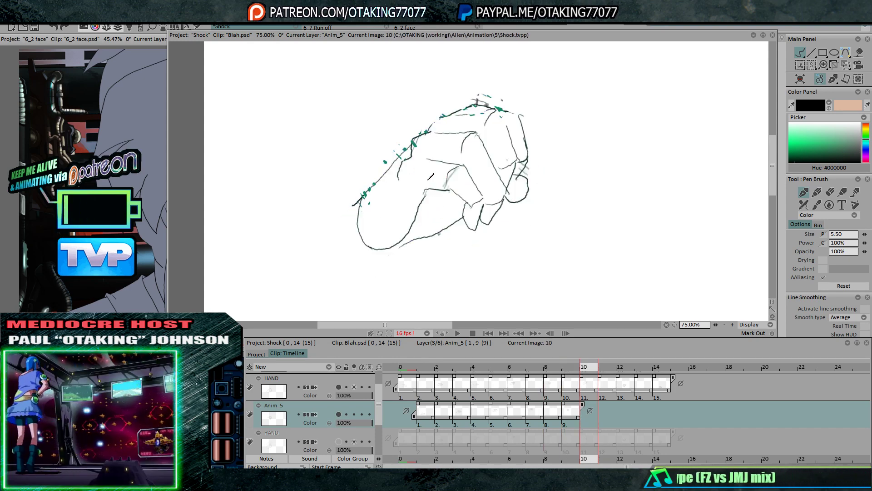
pyautogui.moveTo(424, 255); pyautogui.dragTo(471, 234)
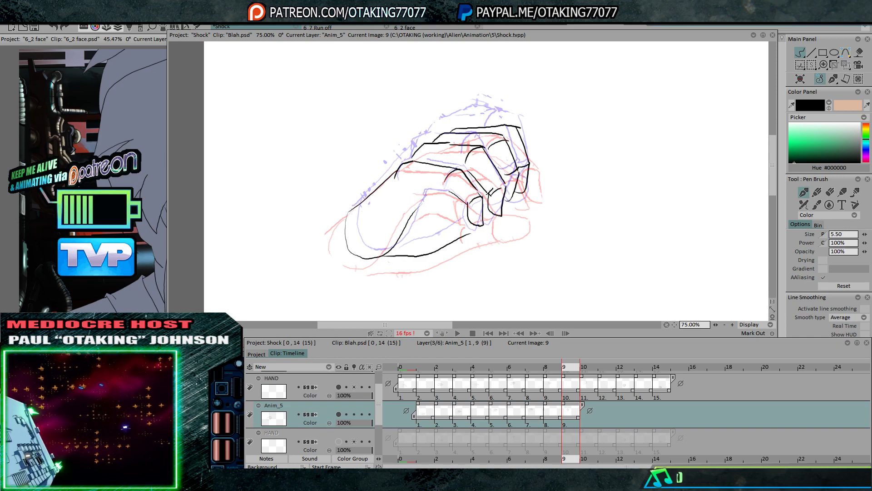
# Draw the thumb tip below the curled fingers on frame 9 and join its underside to the palm's lower edge
pyautogui.press('Left')
pyautogui.press('Right')
pyautogui.press('Right')
pyautogui.press('Left')
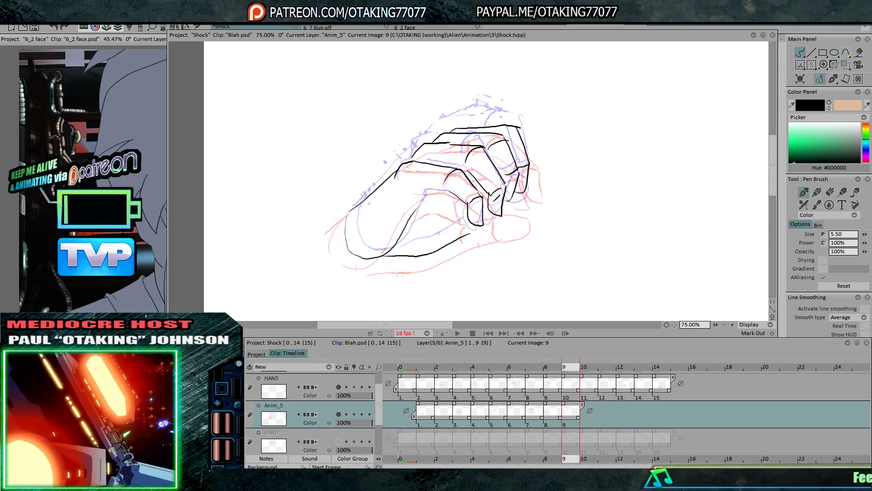
pyautogui.press('Left')
pyautogui.press('Right')
pyautogui.press('Right')
pyautogui.press('Left')
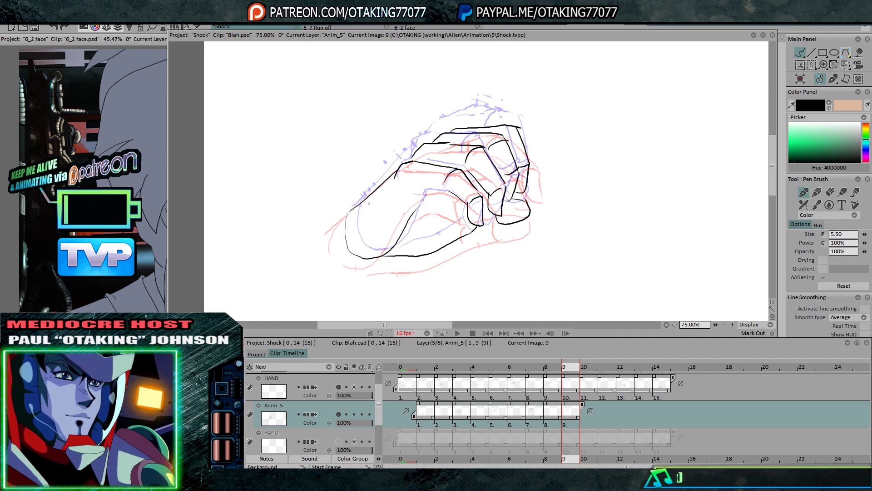
pyautogui.moveTo(471, 232); pyautogui.dragTo(502, 223)
# Draw the curved palm line leading to the nearest fingertip on frame 9
pyautogui.press('Left')
pyautogui.press('Right')
pyautogui.press('Right')
pyautogui.press('Left')
pyautogui.press('Left')
pyautogui.press('Right')
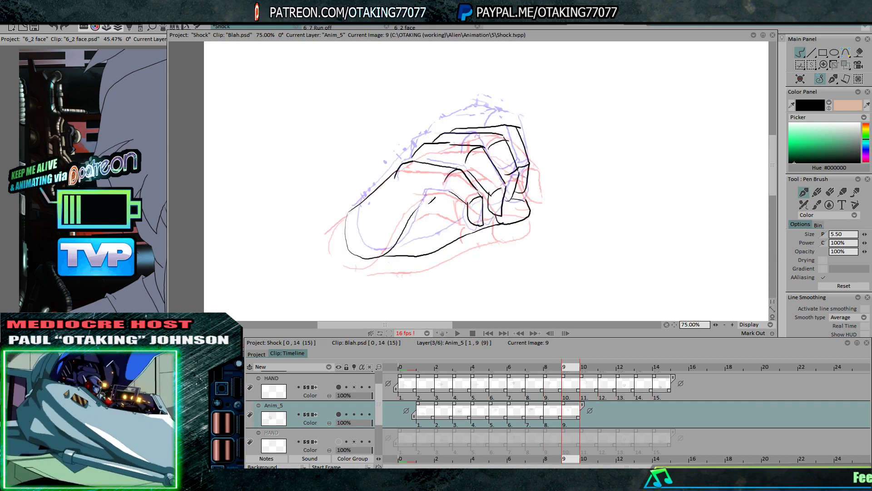
pyautogui.press('Right')
pyautogui.press('Left')
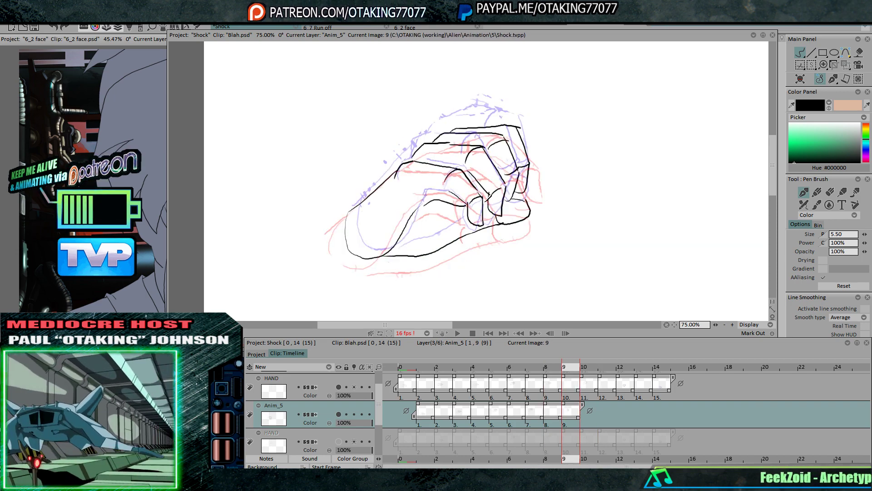
# Add the short edge beside the nearest fingertip and the upper palm crease on frame 9
pyautogui.press('Right')
pyautogui.press('Left')
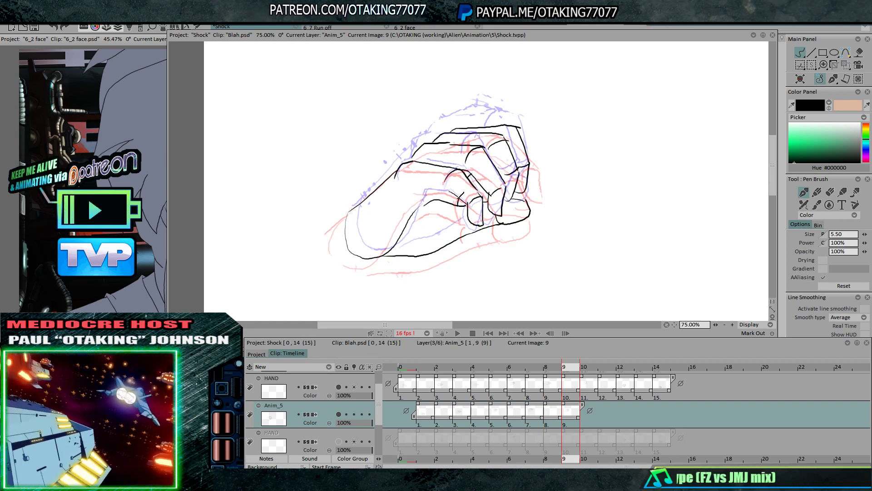
pyautogui.press('Right')
pyautogui.press('Left')
pyautogui.press('Right')
pyautogui.press('Left')
pyautogui.moveTo(423, 192); pyautogui.dragTo(449, 191)
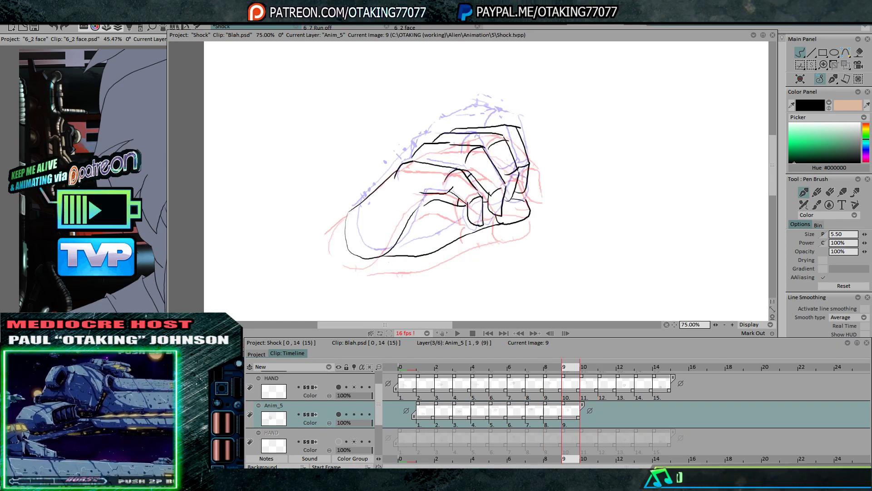
# Hide the realigned HAND copy, show the original HAND layer, and move Anim_5's frame 9 hand between frames 8 and 10 with Transform
pyautogui.click(339, 386)
pyautogui.click(338, 441)
pyautogui.click(846, 53)
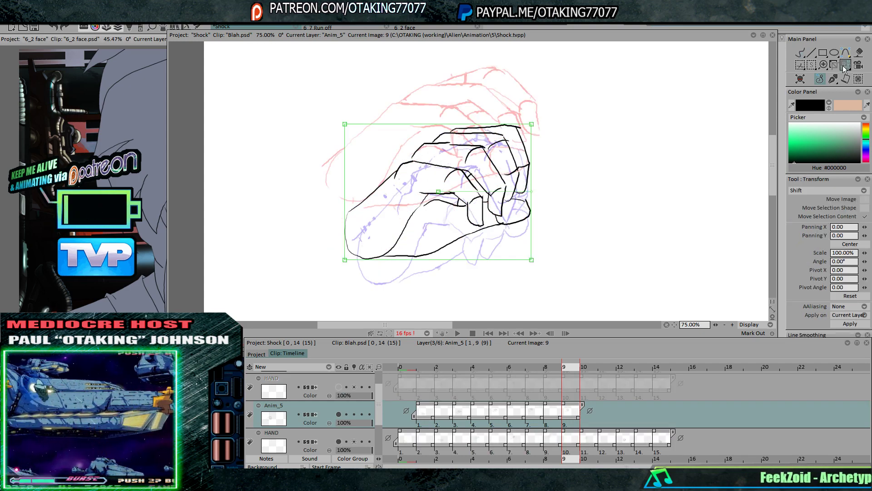
pyautogui.moveTo(503, 209)
pyautogui.mouseDown()
pyautogui.moveTo(501, 189)
pyautogui.moveTo(503, 197)
pyautogui.mouseUp()
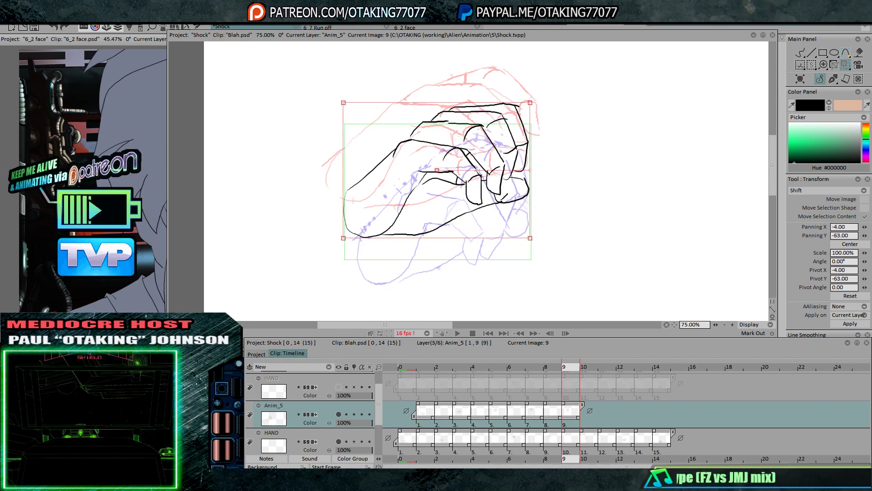
pyautogui.press('Return')
pyautogui.press('Right')
pyautogui.press('Left')
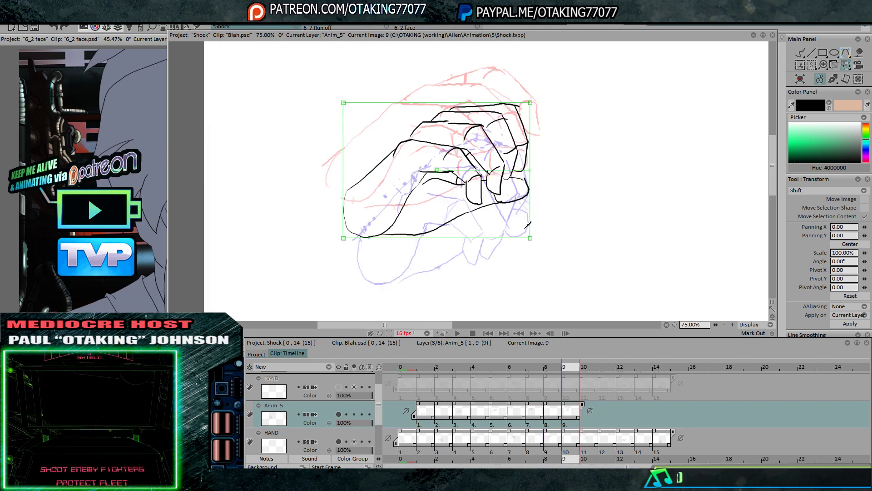
# Extend the Anim_5 layer to frame 11, hide the original HAND layer, and show the realigned copy
pyautogui.press('Right')
pyautogui.press('Right')
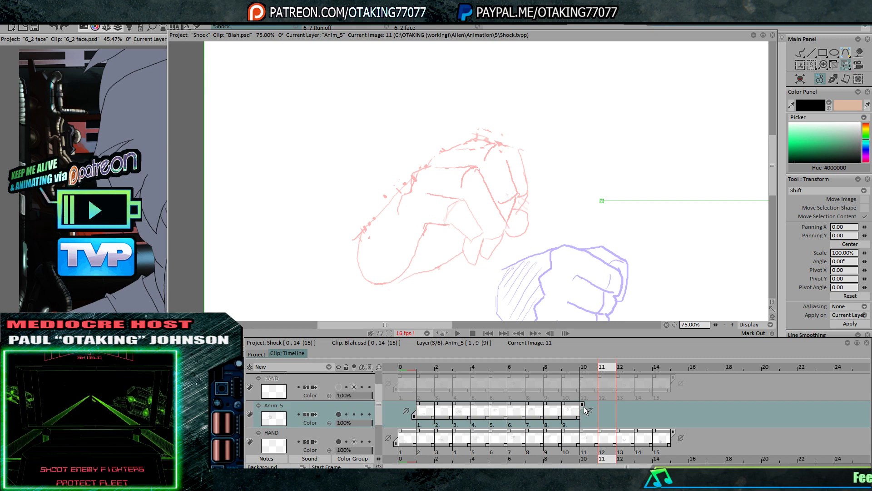
pyautogui.moveTo(584, 407); pyautogui.dragTo(615, 407)
pyautogui.press('Return')
pyautogui.click(339, 441)
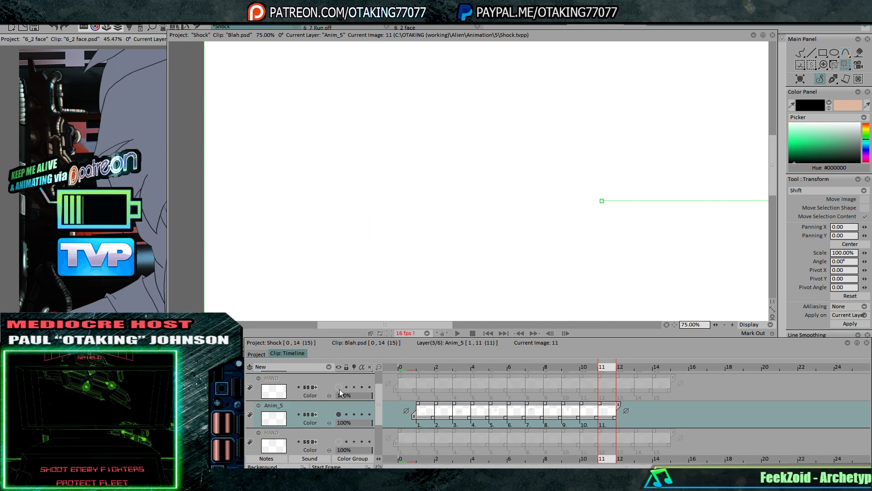
pyautogui.click(339, 387)
# Move the realigned HAND copy's frame 10 hand and frame 12 fist with Transform so they overlap around frame 11
pyautogui.moveTo(616, 237); pyautogui.dragTo(564, 186)
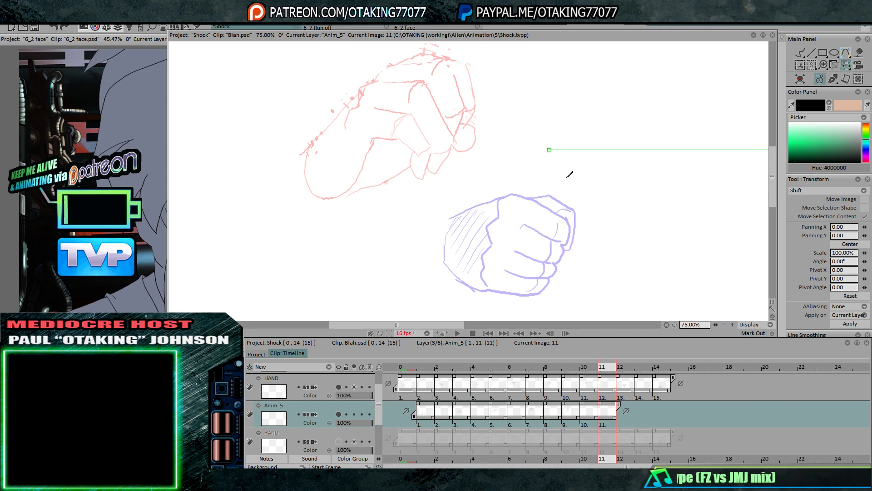
pyautogui.press('Left')
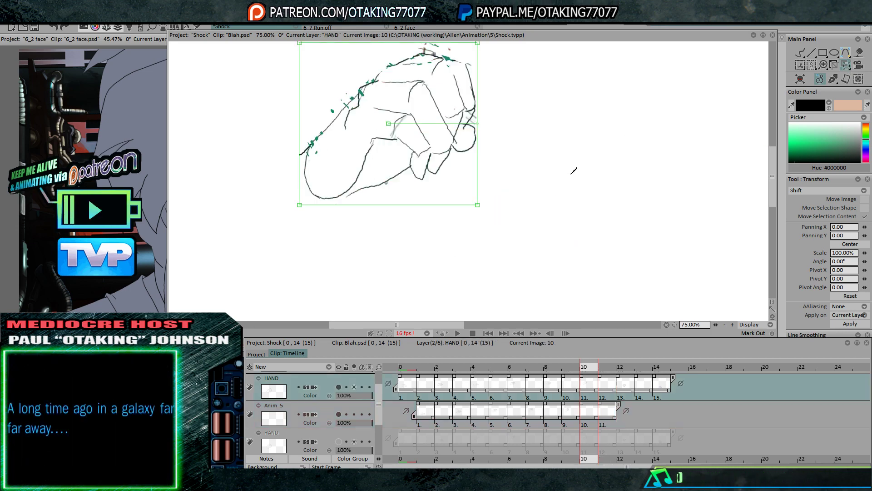
pyautogui.press('Right')
pyautogui.press('Right')
pyautogui.press('Left')
pyautogui.moveTo(564, 263); pyautogui.dragTo(562, 261)
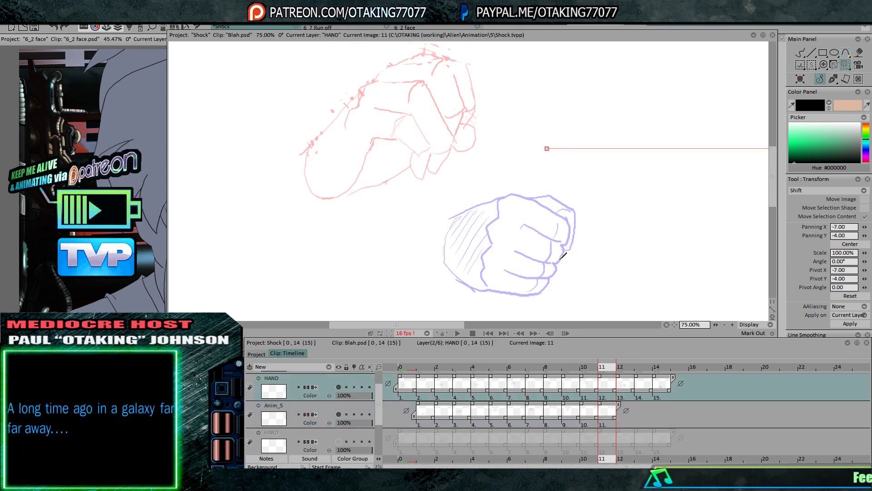
pyautogui.press('Left')
pyautogui.press('Left')
pyautogui.press('Right')
pyautogui.press('Right')
pyautogui.press('Right')
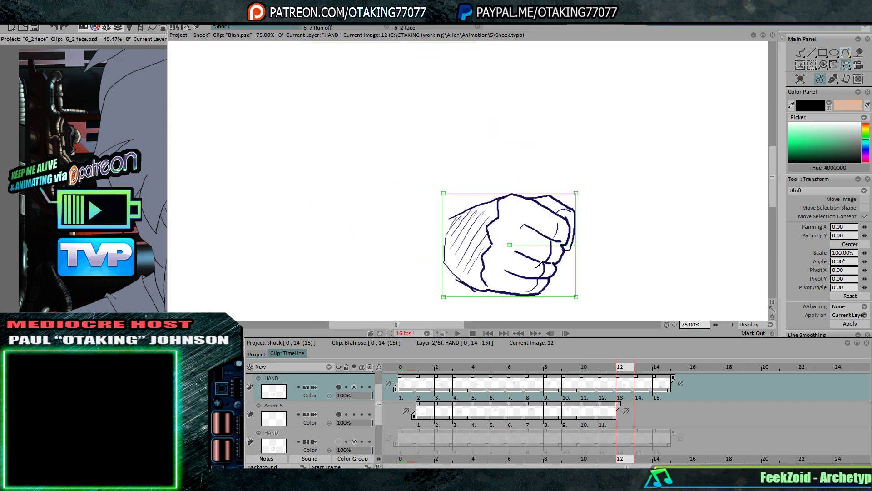
pyautogui.moveTo(539, 264); pyautogui.dragTo(480, 227)
pyautogui.press('Left')
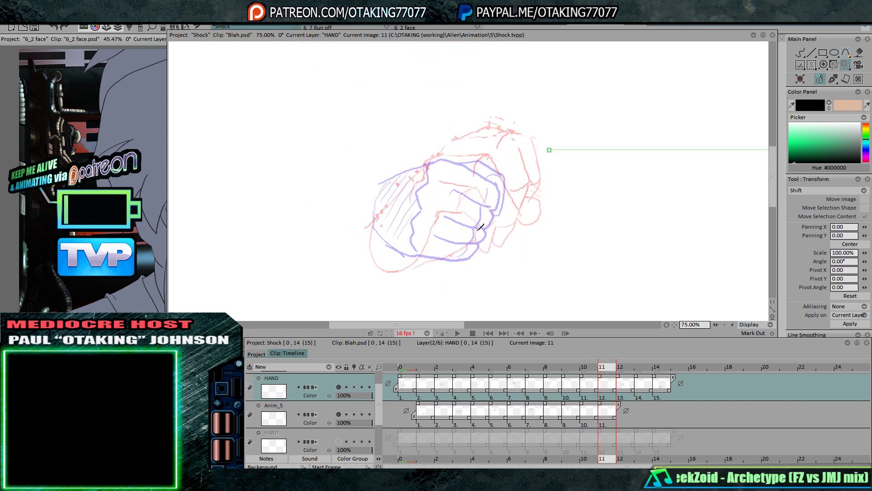
# Move the realigned HAND copy's frame 12 fist with Transform so it overlaps the frame 10 hand more closely
pyautogui.press('Left')
pyautogui.press('Right')
pyautogui.press('Right')
pyautogui.moveTo(487, 239); pyautogui.dragTo(516, 219)
pyautogui.press('Left')
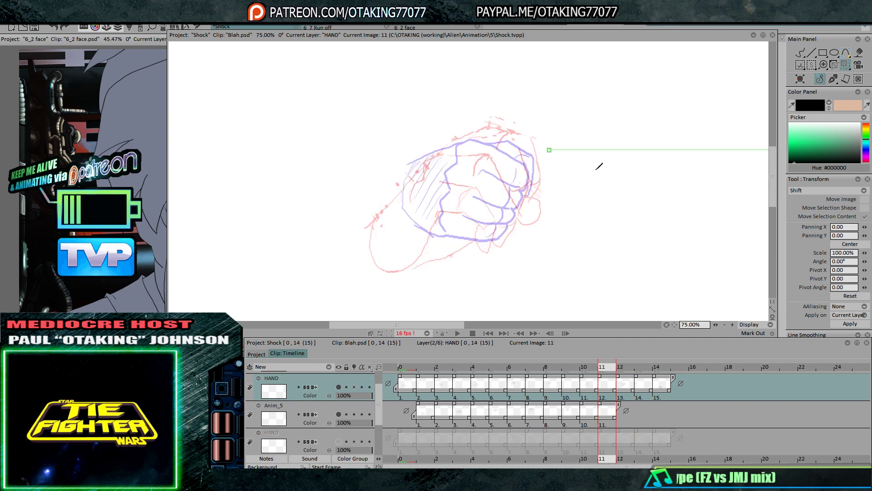
pyautogui.press('Right')
pyautogui.press('Left')
# Draw the jagged edge between wrist and palm up to the top of the hand on Anim_5's frame 11 with the Pen Brush
pyautogui.click(800, 53)
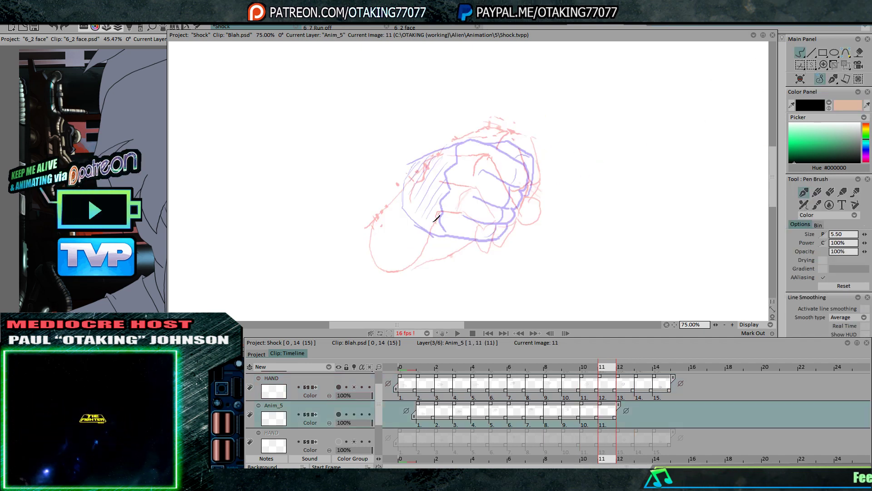
pyautogui.hotkey('ctrl', 'z')
pyautogui.moveTo(427, 216)
pyautogui.mouseDown()
pyautogui.moveTo(442, 163)
pyautogui.moveTo(474, 139)
pyautogui.mouseUp()
pyautogui.press('Left')
pyautogui.press('Right')
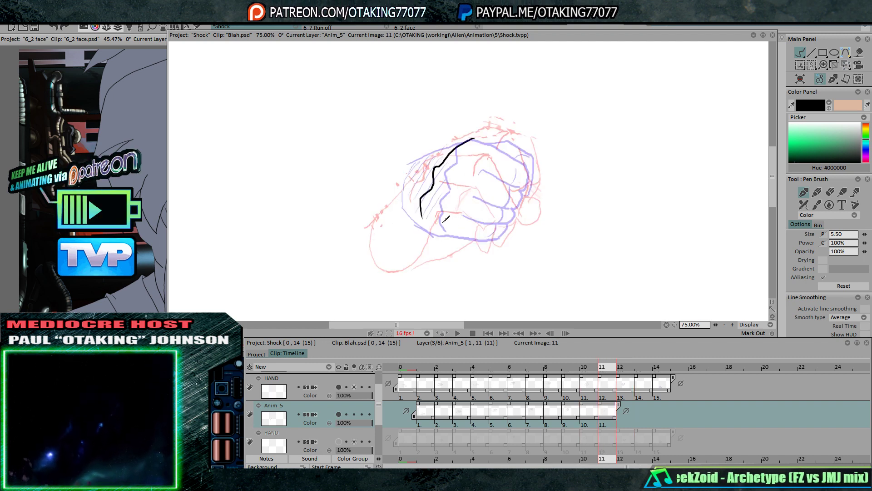
# Draw the lowest finger on frame 11 with its upper and lower edges, rounded fingertip and short joint line
pyautogui.press('Right')
pyautogui.moveTo(449, 196)
pyautogui.mouseDown()
pyautogui.moveTo(483, 206)
pyautogui.moveTo(496, 231)
pyautogui.moveTo(506, 219)
pyautogui.mouseUp()
pyautogui.press('Left')
pyautogui.press('Left')
pyautogui.press('Right')
pyautogui.moveTo(485, 208); pyautogui.dragTo(477, 226)
pyautogui.press('Right')
pyautogui.press('Left')
pyautogui.press('Left')
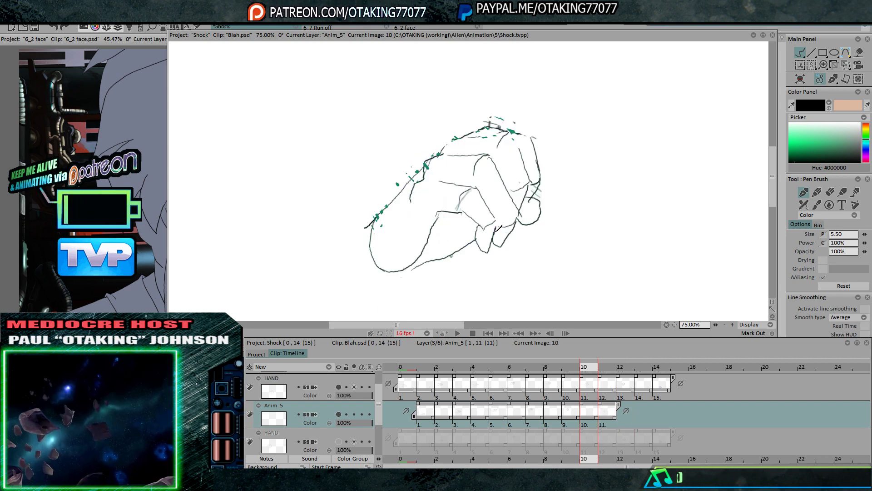
pyautogui.press('Right')
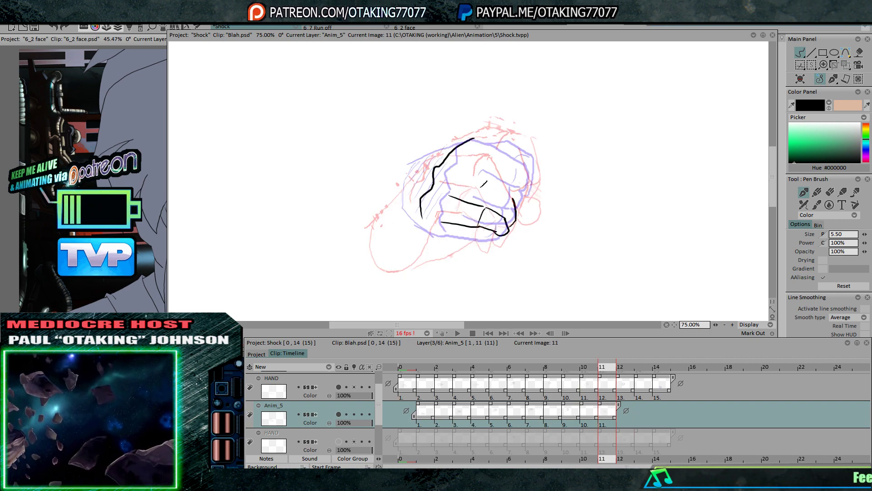
# Draw the middle finger lines and the hand's top edge on frame 11, checking against frames 10 and 12
pyautogui.moveTo(473, 156); pyautogui.dragTo(526, 192)
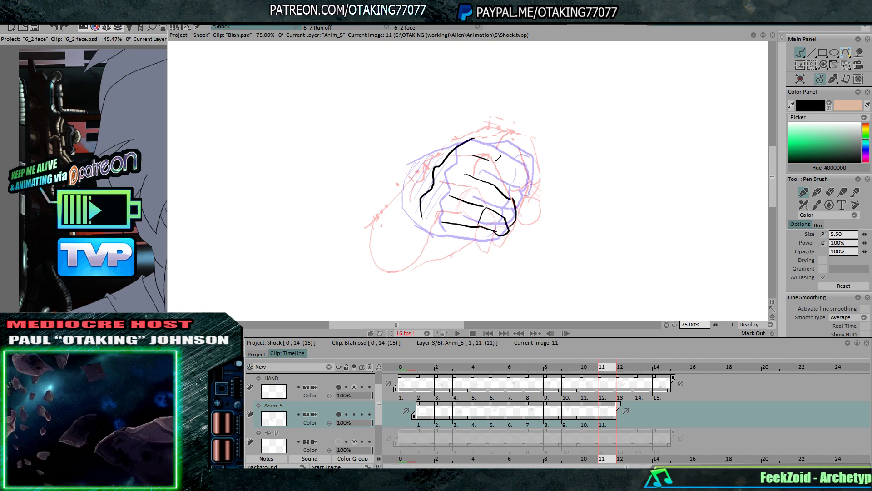
pyautogui.press('Right')
pyautogui.press('Left')
pyautogui.press('Left')
pyautogui.press('Right')
pyautogui.press('Right')
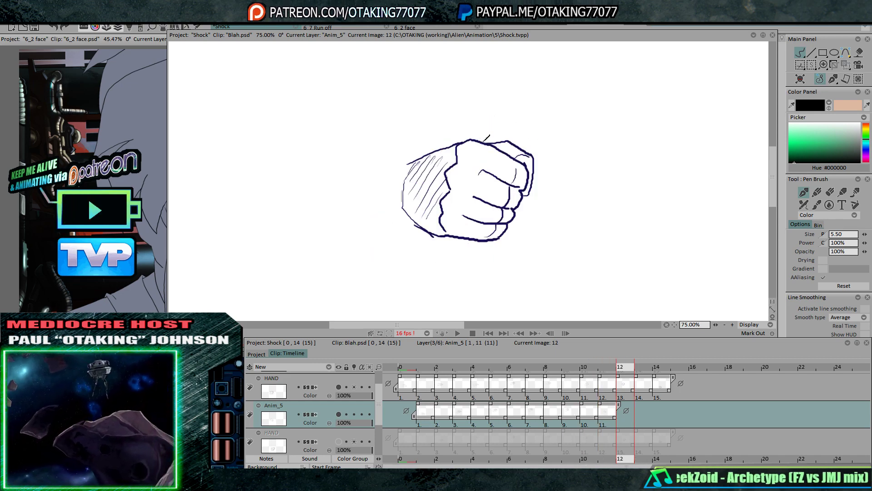
pyautogui.press('Left')
pyautogui.press('Right')
pyautogui.press('Left')
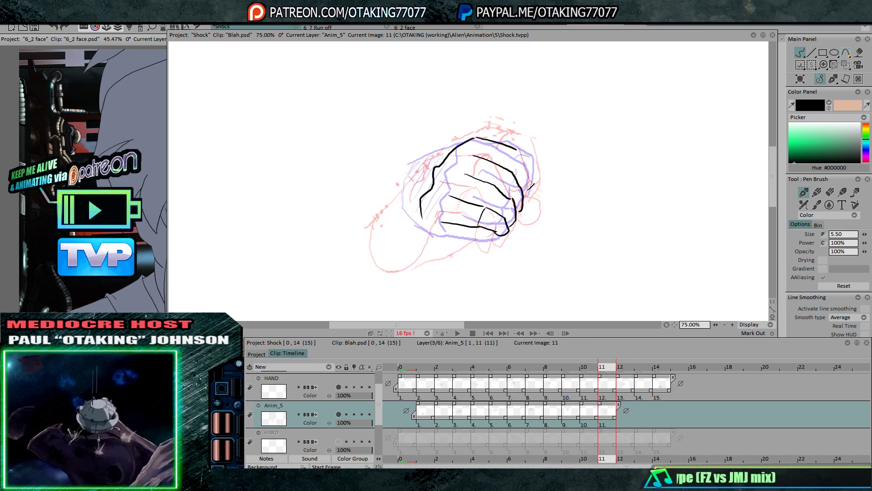
# Draw the outer edge of the upper finger and the remaining fingertip joint lines on frame 11
pyautogui.press('Left')
pyautogui.press('Right')
pyautogui.moveTo(519, 150); pyautogui.dragTo(525, 200)
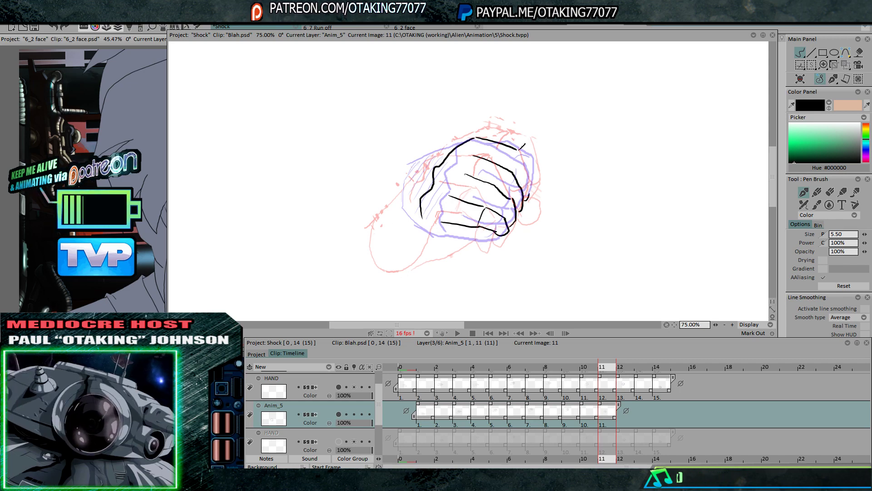
pyautogui.press('Right')
pyautogui.press('Left')
pyautogui.press('Left')
pyautogui.press('Right')
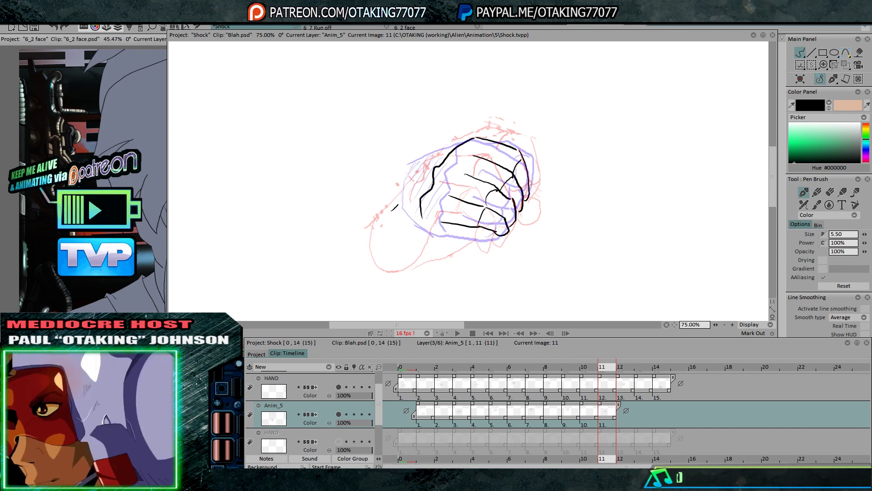
# Draw the rounded wrist outline and the hand's underside on frame 11
pyautogui.moveTo(444, 156); pyautogui.dragTo(458, 147)
pyautogui.press('Left')
pyautogui.press('Right')
pyautogui.press('Right')
pyautogui.press('Left')
pyautogui.press('Left')
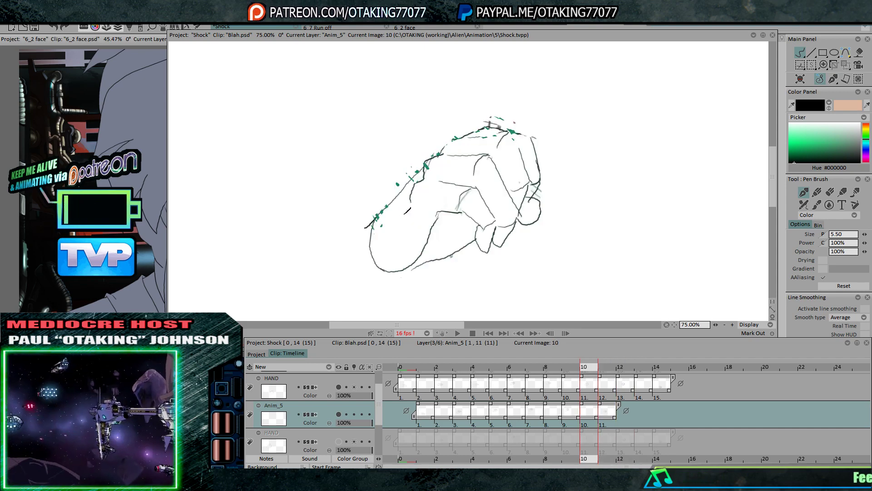
pyautogui.press('Right')
pyautogui.moveTo(392, 210)
pyautogui.mouseDown()
pyautogui.moveTo(393, 229)
pyautogui.moveTo(409, 247)
pyautogui.moveTo(448, 229)
pyautogui.mouseUp()
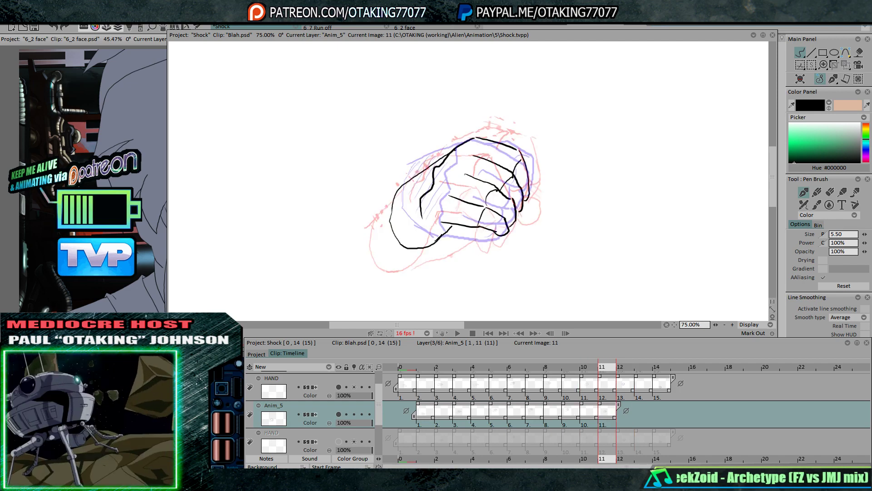
pyautogui.press('Left')
pyautogui.press('Right')
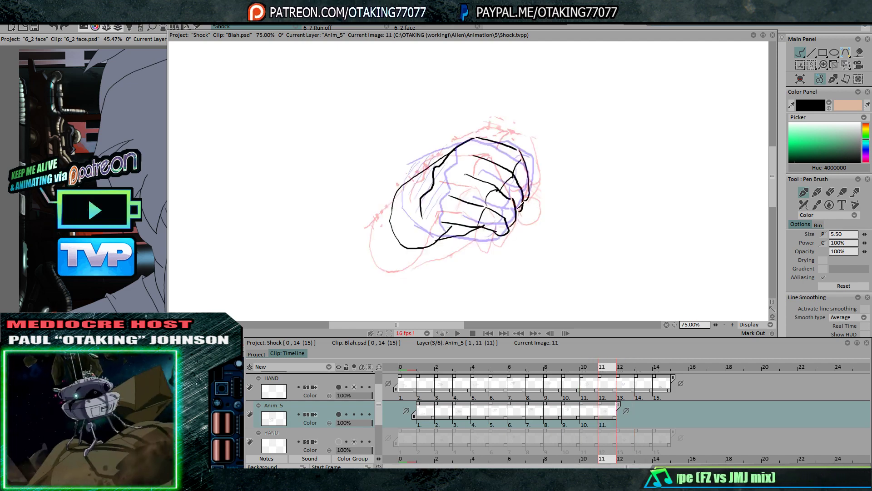
# Add the farthest finger's outer edge and hatch the wrist area with diagonal lines on frame 11
pyautogui.moveTo(517, 216); pyautogui.dragTo(538, 185)
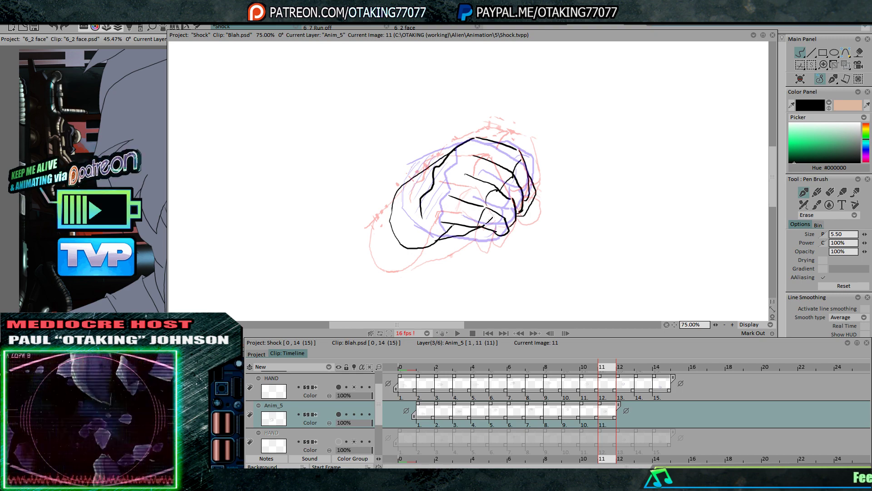
pyautogui.press('e')
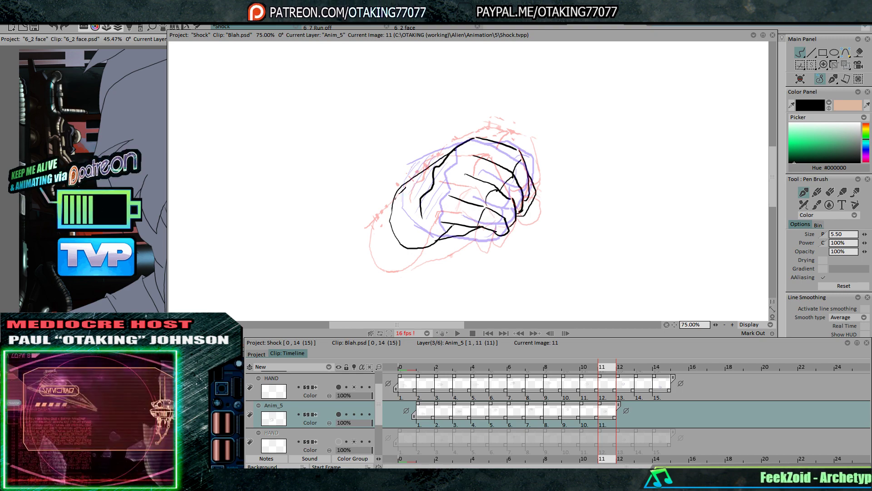
pyautogui.moveTo(411, 179); pyautogui.dragTo(396, 200)
pyautogui.moveTo(421, 177); pyautogui.dragTo(395, 220)
pyautogui.moveTo(429, 186); pyautogui.dragTo(409, 215)
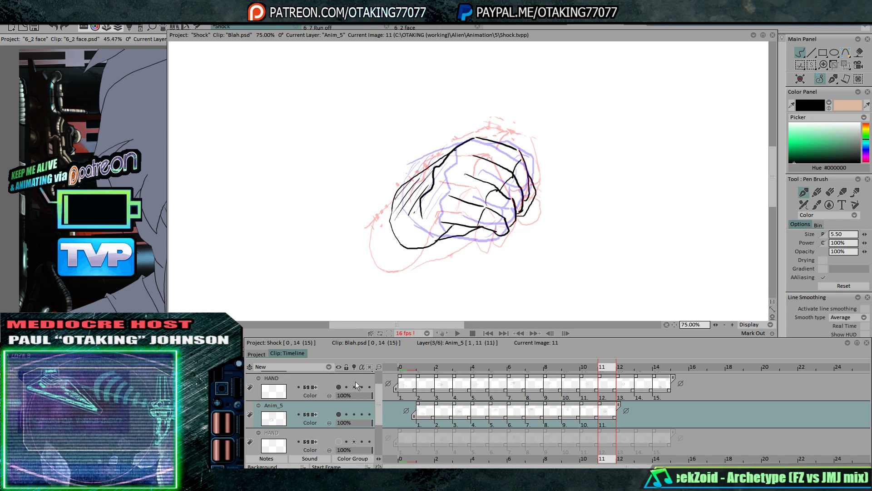
# Hide the realigned HAND copy, show the original HAND layer, and move Anim_5's frame 11 hand between frames 10 and 12 with Transform
pyautogui.click(339, 386)
pyautogui.click(338, 442)
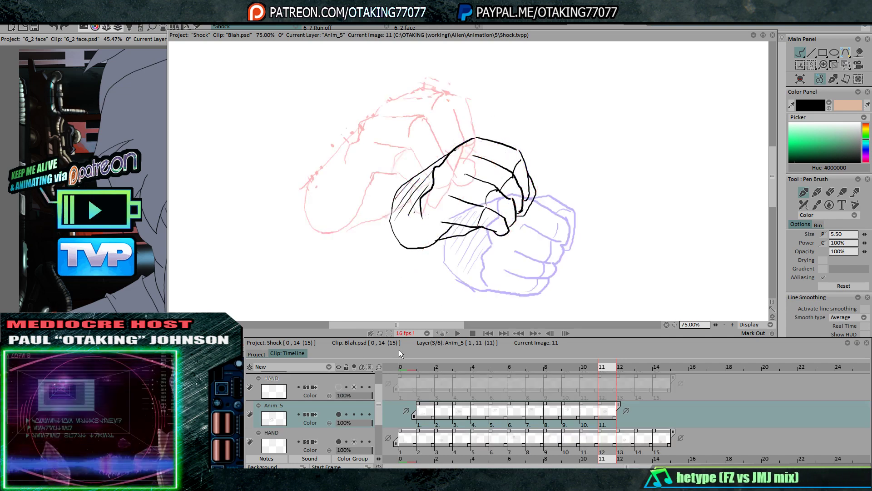
pyautogui.click(859, 66)
pyautogui.click(804, 65)
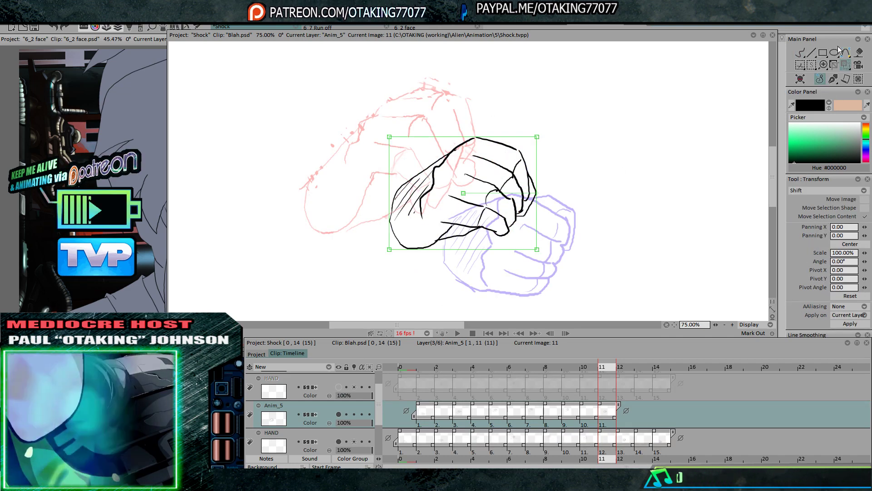
pyautogui.moveTo(521, 226)
pyautogui.mouseDown()
pyautogui.moveTo(498, 228)
pyautogui.moveTo(541, 249)
pyautogui.moveTo(498, 226)
pyautogui.moveTo(507, 218)
pyautogui.moveTo(521, 246)
pyautogui.mouseUp()
pyautogui.press('Return')
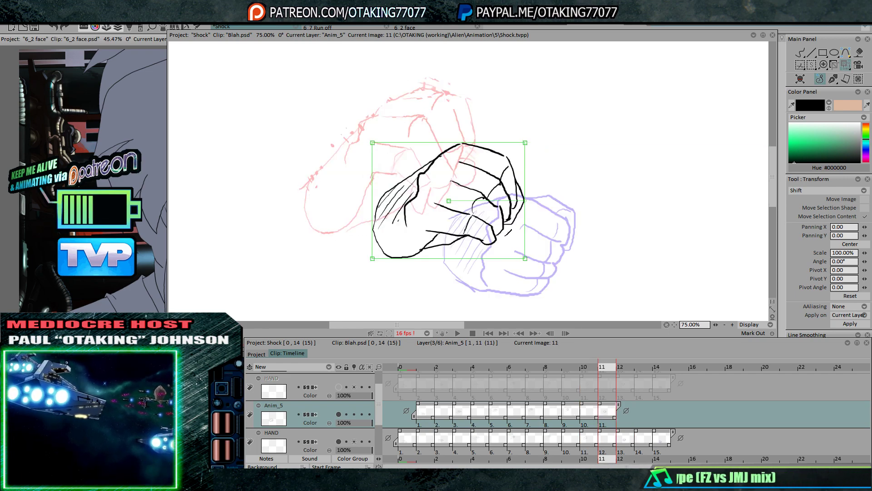
# Extend the Anim_5 layer to frame 12, go to frame 13, hide the original HAND layer, and show the realigned copy
pyautogui.press('Right')
pyautogui.press('Right')
pyautogui.press('Left')
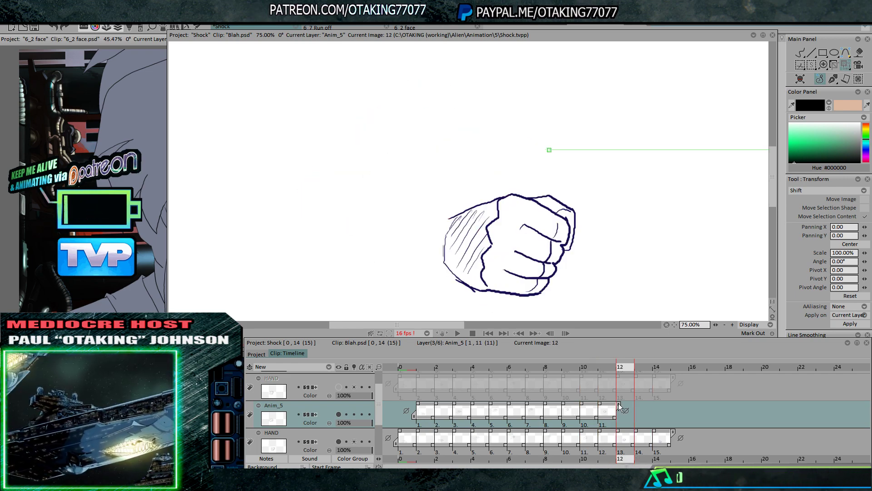
pyautogui.moveTo(619, 404); pyautogui.dragTo(637, 404)
pyautogui.press('Return')
pyautogui.press('Right')
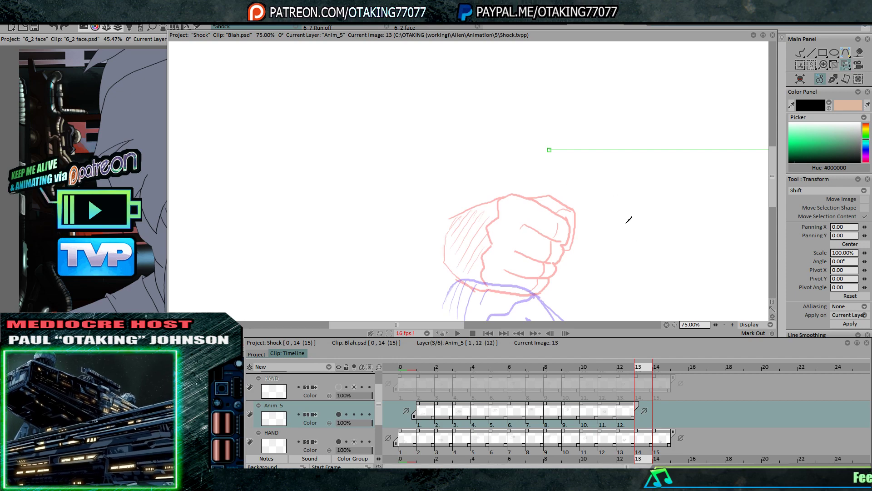
pyautogui.moveTo(660, 257); pyautogui.dragTo(611, 139)
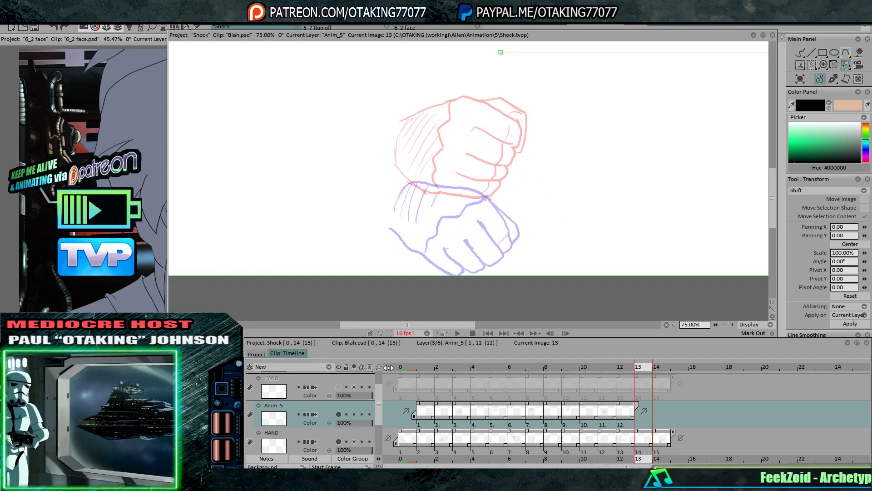
pyautogui.click(339, 441)
pyautogui.click(339, 387)
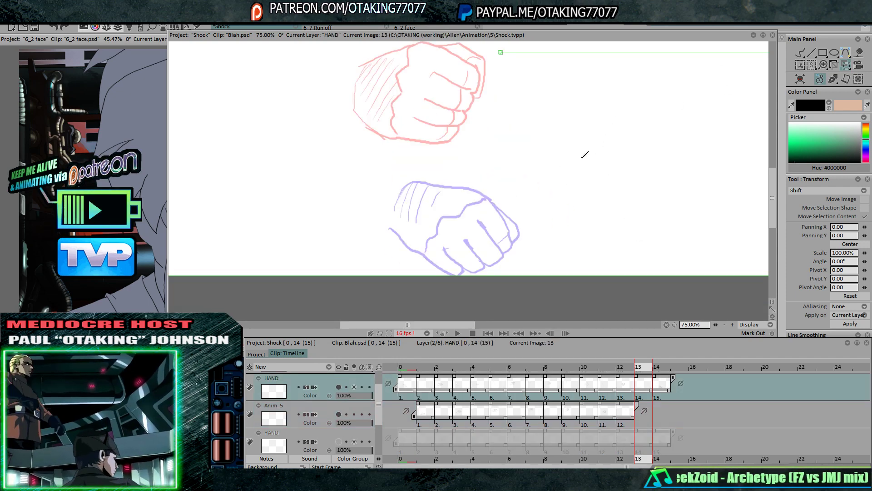
# Move the realigned HAND copy's frame 12 and frame 14 fists with Transform so they overlap around frame 13
pyautogui.press('Left')
pyautogui.press('Right')
pyautogui.press('Right')
pyautogui.press('Left')
pyautogui.press('Left')
pyautogui.moveTo(471, 136); pyautogui.dragTo(509, 156)
pyautogui.press('Right')
pyautogui.press('Right')
pyautogui.press('Left')
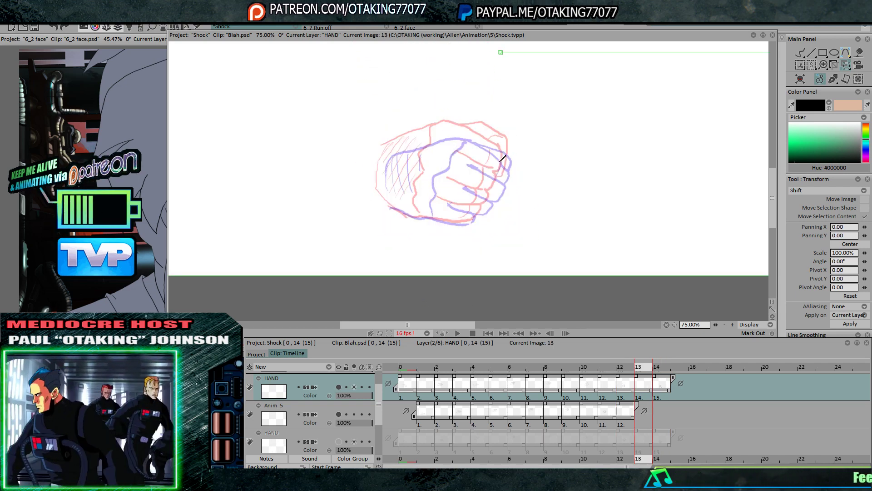
# Shift the realigned HAND copy's frame 14 fist with Transform to line its wrist edge up with the frame 12 fist
pyautogui.press('Left')
pyautogui.press('Right')
pyautogui.press('Right')
pyautogui.press('Left')
pyautogui.press('Left')
pyautogui.press('Right')
pyautogui.moveTo(487, 199); pyautogui.dragTo(486, 197)
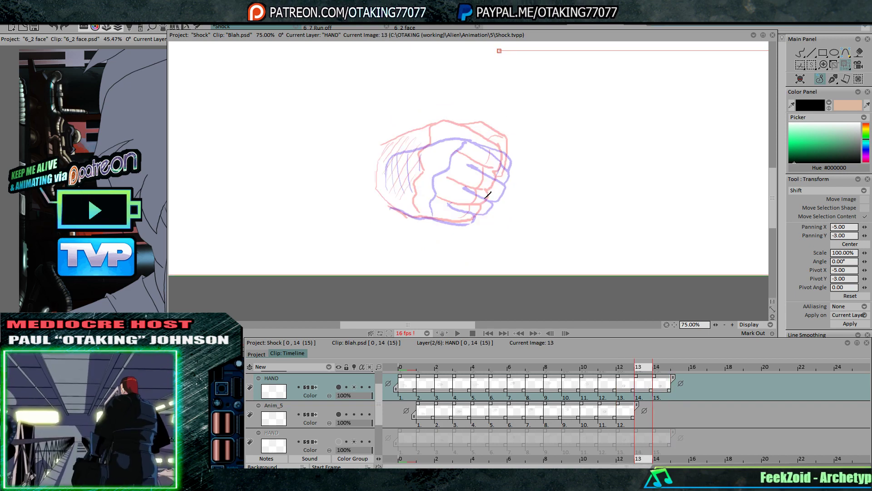
pyautogui.press('Right')
pyautogui.press('Left')
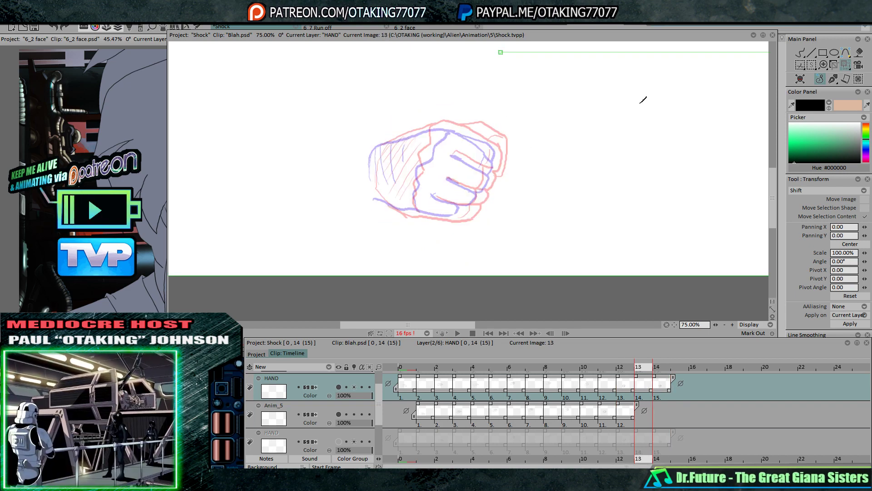
# Draw the jagged edge between wrist and fist on Anim_5's frame 13 with the Pen Brush
pyautogui.press('Down')
pyautogui.click(800, 52)
pyautogui.press('Left')
pyautogui.press('Right')
pyautogui.press('Right')
pyautogui.press('Left')
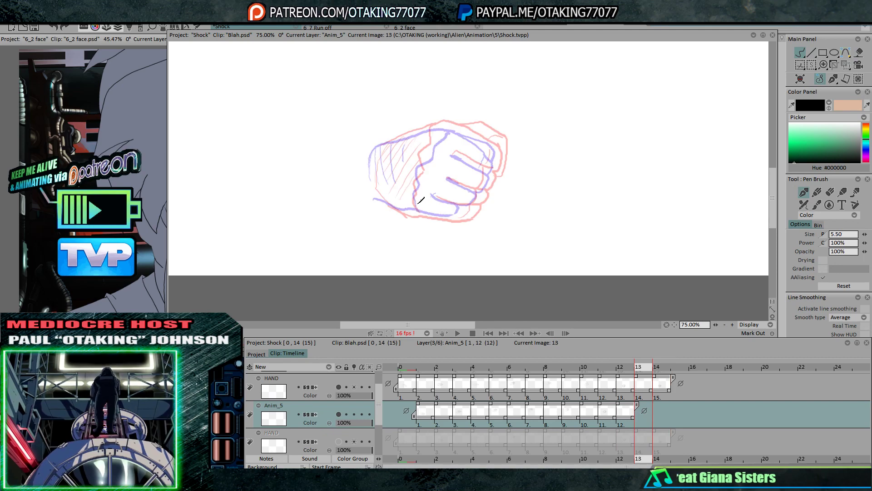
pyautogui.press('Right')
pyautogui.press('Left')
pyautogui.press('Right')
pyautogui.press('Left')
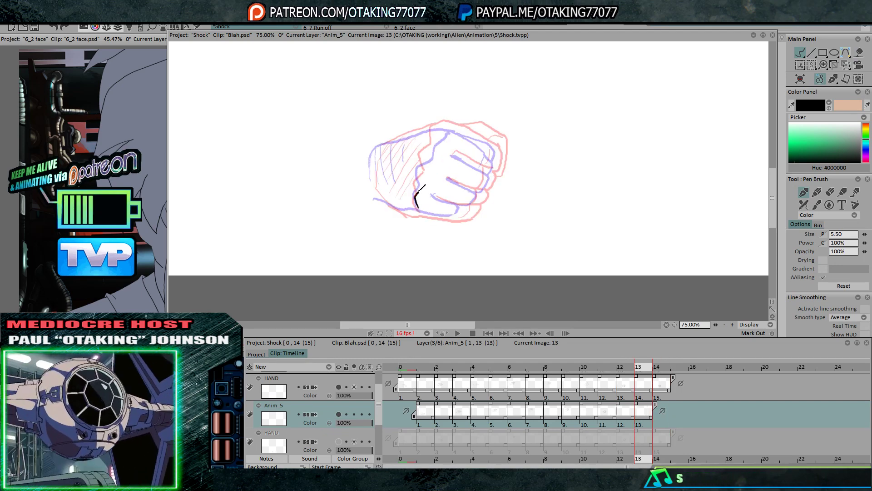
pyautogui.press('Left')
pyautogui.press('Right')
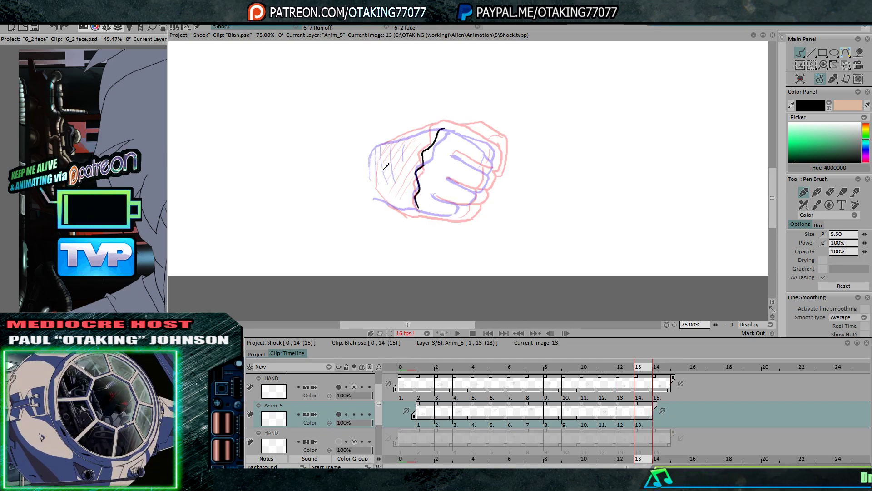
# Draw the wrist's top edge, rounded end and underside on frame 13
pyautogui.press('Right')
pyautogui.press('Left')
pyautogui.moveTo(379, 145)
pyautogui.mouseDown()
pyautogui.moveTo(374, 192)
pyautogui.moveTo(418, 212)
pyautogui.moveTo(451, 126)
pyautogui.mouseUp()
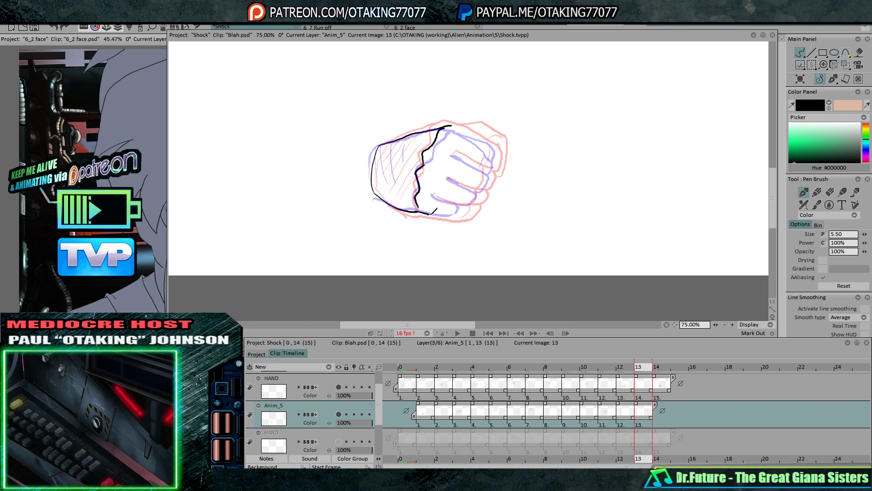
# Ink the lower edge of the fist and the finger separation lines on frame 13 of Anim_5, between the onion-skin drawings
pyautogui.press('Right')
pyautogui.moveTo(462, 217)
pyautogui.mouseDown()
pyautogui.moveTo(470, 210)
pyautogui.moveTo(452, 202)
pyautogui.moveTo(484, 190)
pyautogui.mouseUp()
pyautogui.press('Left')
pyautogui.press('Left')
pyautogui.press('Right')
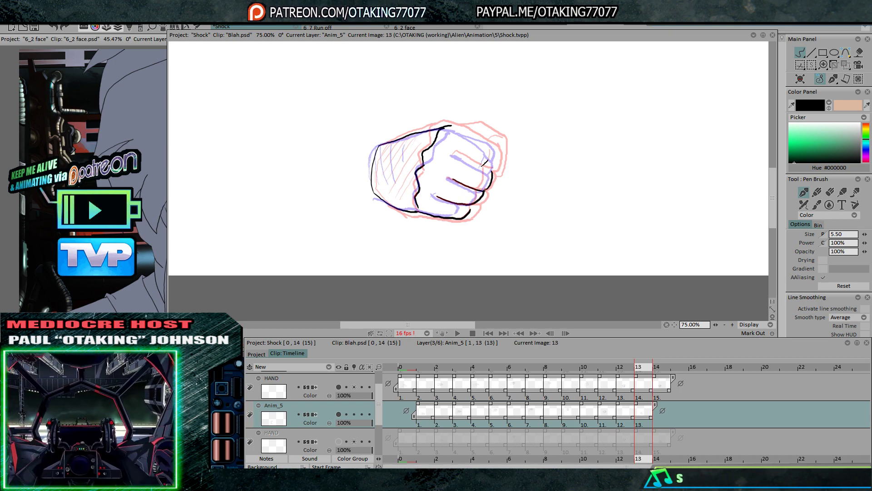
pyautogui.press('Right')
pyautogui.press('Left')
pyautogui.press('Left')
pyautogui.press('Right')
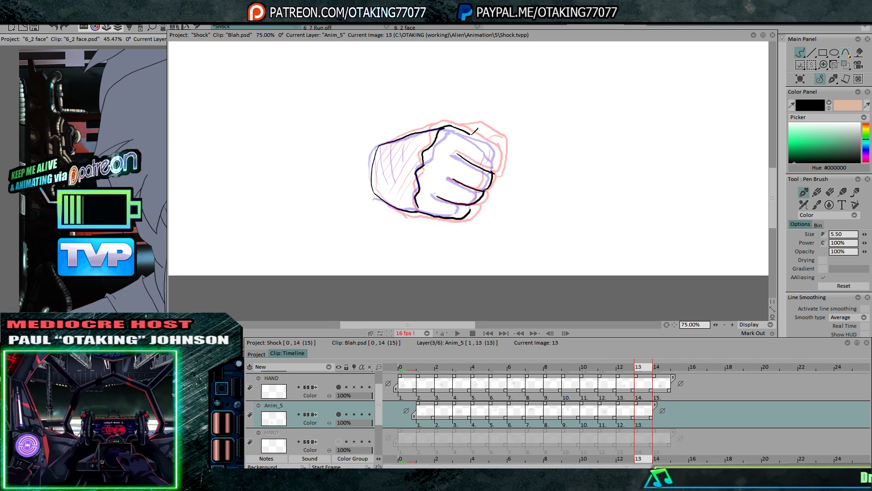
# Ink the fist's top knuckle outline, the outer edge of the fingers and the thin far edge behind them on frame 13
pyautogui.press('Left')
pyautogui.press('Right')
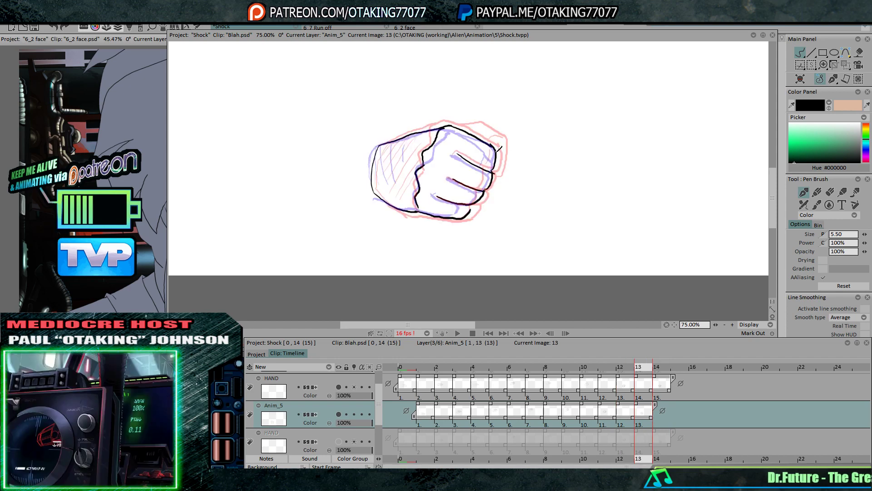
pyautogui.press('Left')
pyautogui.press('Right')
pyautogui.moveTo(489, 140)
pyautogui.mouseDown()
pyautogui.moveTo(501, 144)
pyautogui.moveTo(494, 175)
pyautogui.mouseUp()
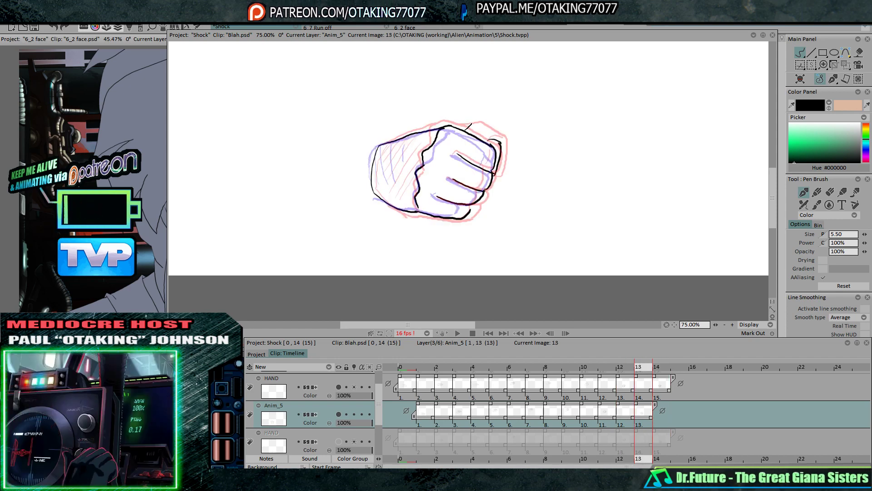
pyautogui.press('Right')
pyautogui.press('Left')
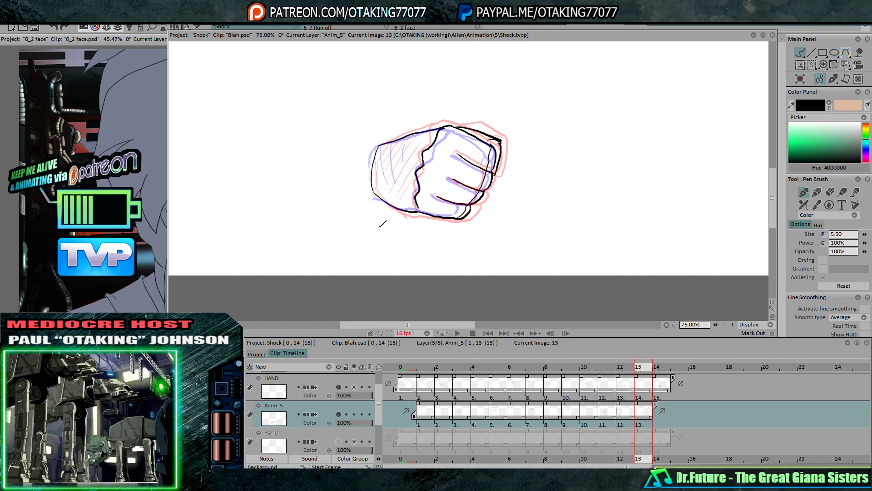
# Hide the upper HAND layer, show the lower one, and move and rotate the frame 13 fist between its neighbouring hand drawings
pyautogui.click(339, 387)
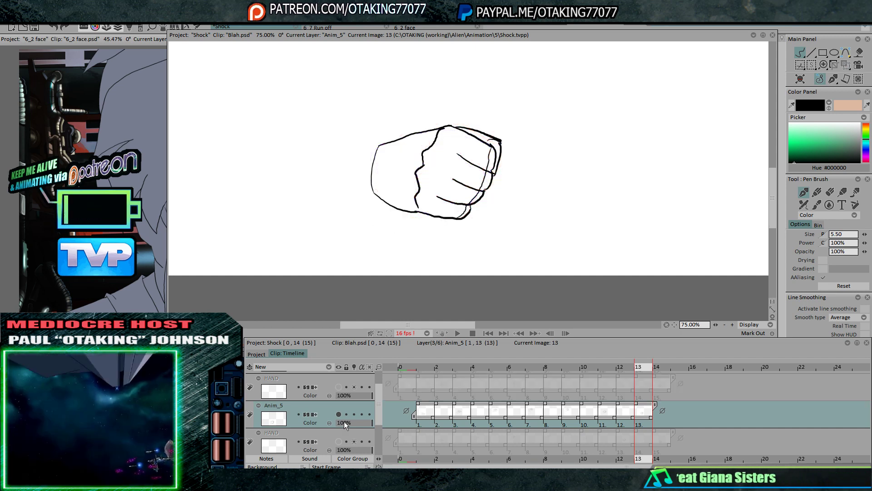
pyautogui.click(339, 441)
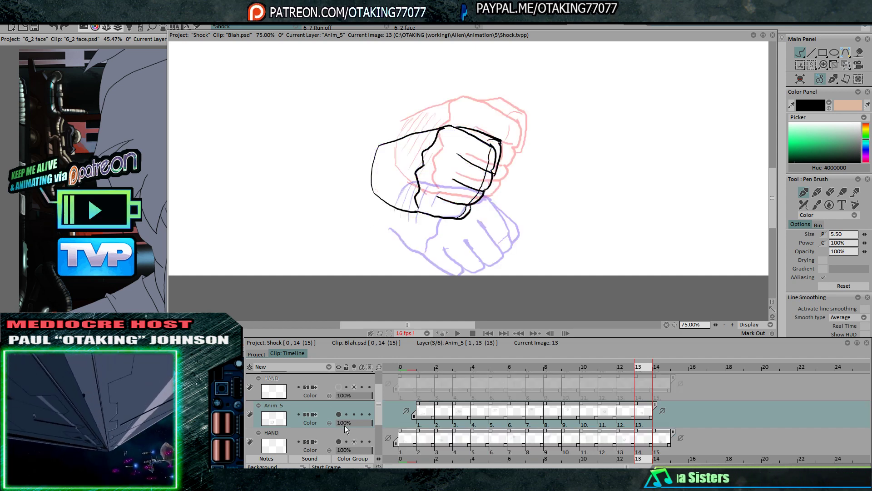
pyautogui.click(846, 65)
pyautogui.moveTo(481, 178); pyautogui.dragTo(523, 190)
pyautogui.press('Return')
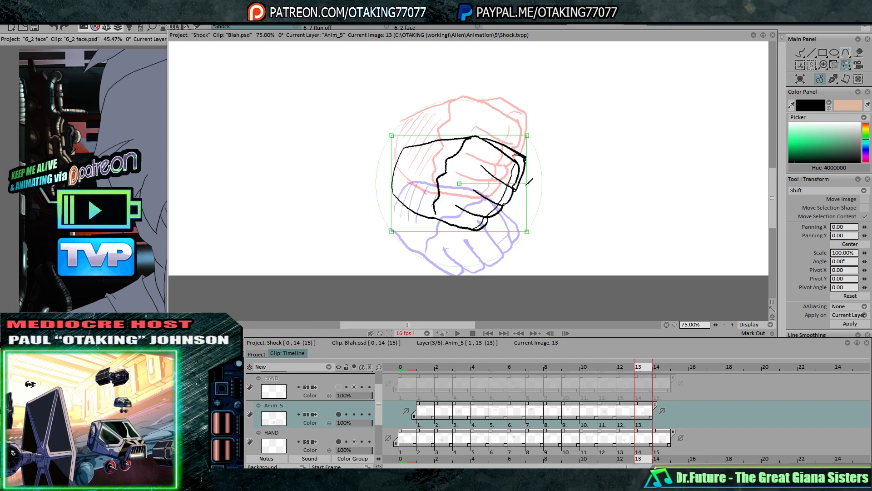
pyautogui.press('Left')
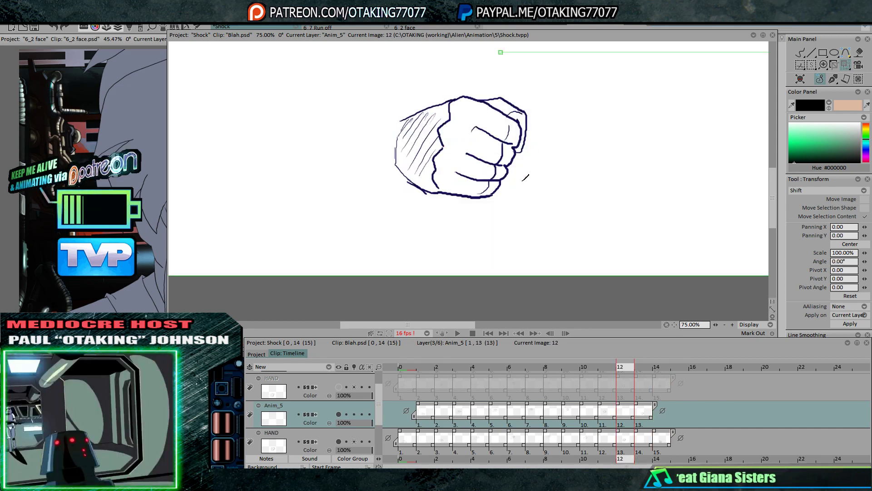
pyautogui.press('Right')
pyautogui.press('Left')
pyautogui.press('Right')
pyautogui.press('Left')
pyautogui.press('Right')
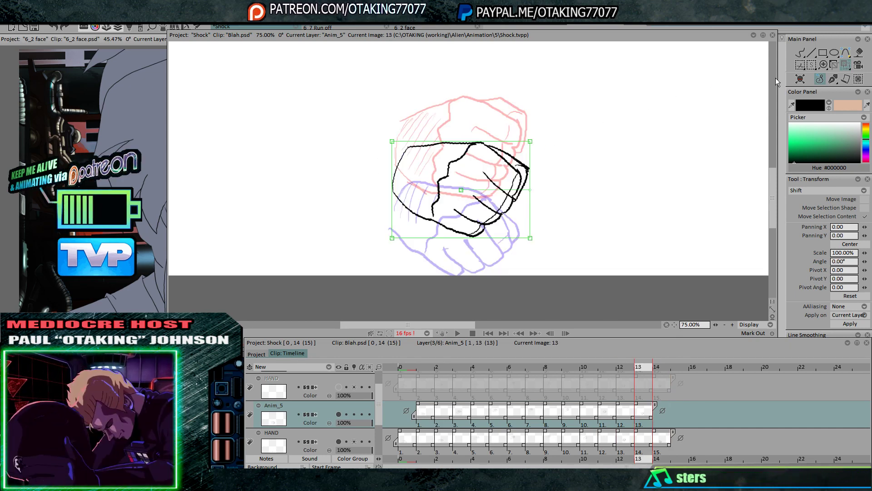
# Merge Anim_5 with the HAND layer beneath it, and show the Anim_4 body layer at 35% opacity
pyautogui.click(801, 53)
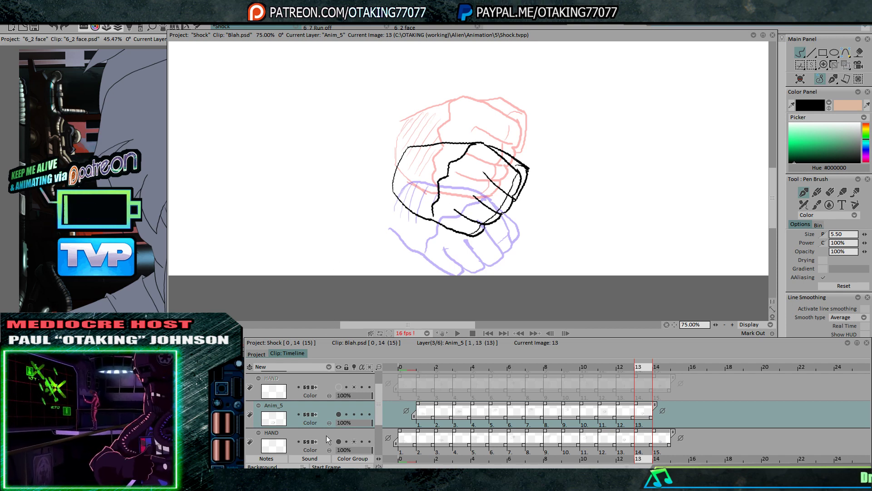
pyautogui.click(250, 366)
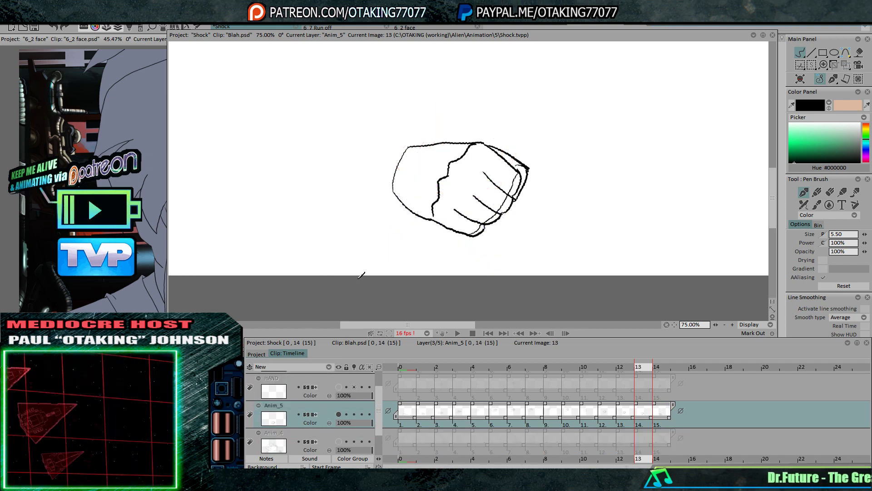
pyautogui.rightClick(191, 55)
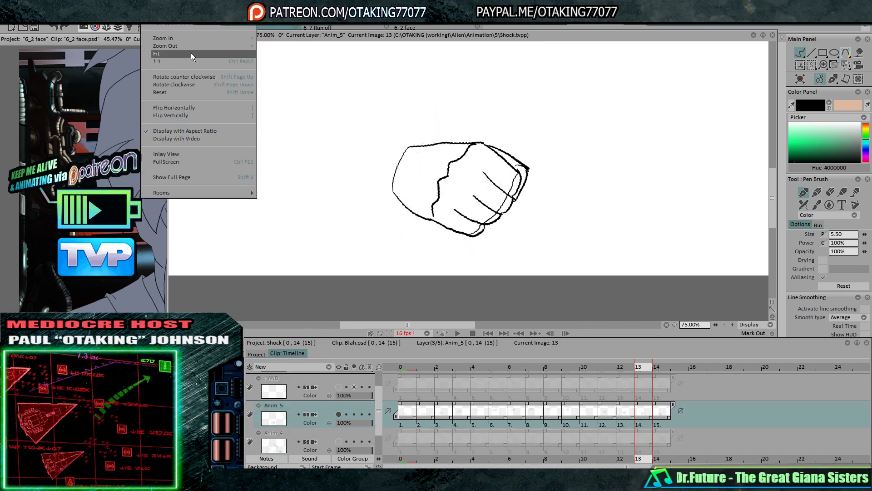
pyautogui.click(192, 55)
pyautogui.click(339, 441)
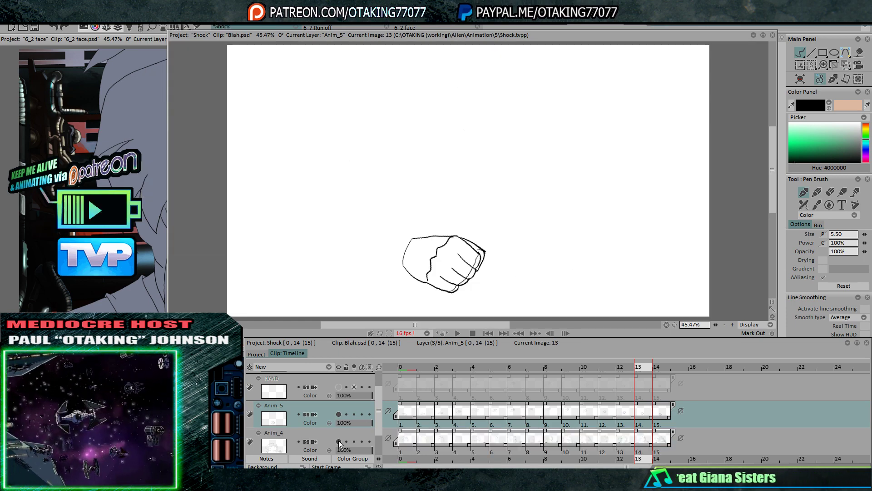
pyautogui.moveTo(357, 448); pyautogui.dragTo(348, 448)
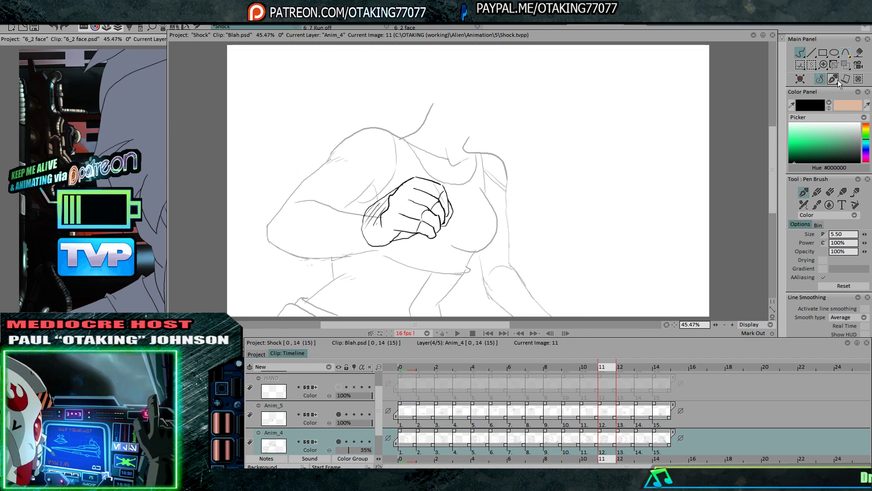
# Shift the hand drawings on frames 11 and 9 of Anim_5 slightly down and right with Transform to line up with the forearm
pyautogui.click(845, 65)
pyautogui.press('Left')
pyautogui.press('Right')
pyautogui.press('Up')
pyautogui.press('Left')
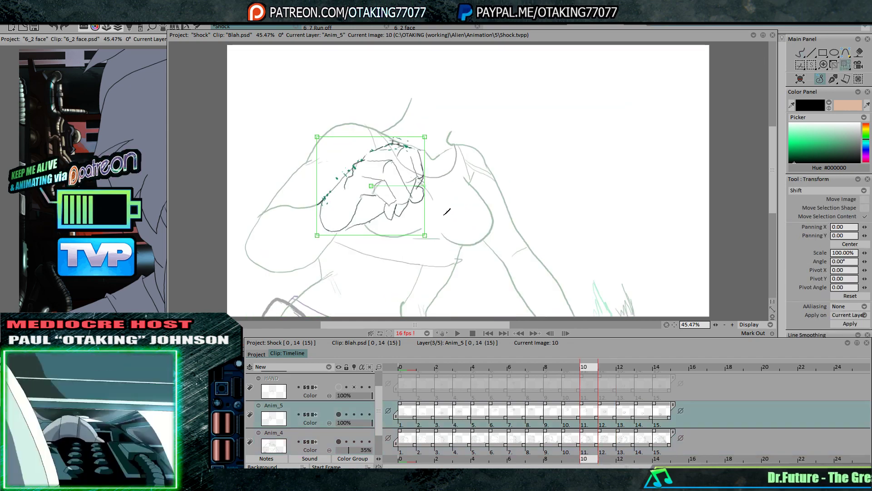
pyautogui.press('Right')
pyautogui.moveTo(434, 232); pyautogui.dragTo(438, 237)
pyautogui.press('Right')
pyautogui.press('Left')
pyautogui.press('Left')
pyautogui.press('Left')
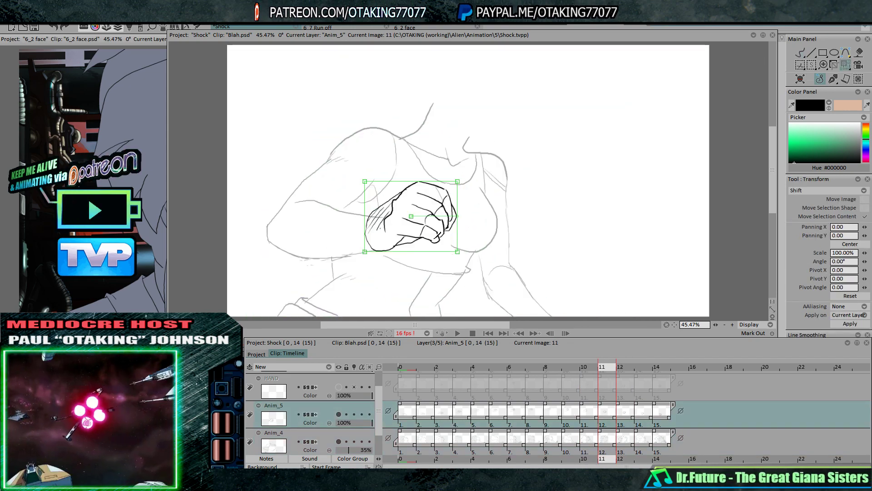
pyautogui.moveTo(400, 195); pyautogui.dragTo(402, 199)
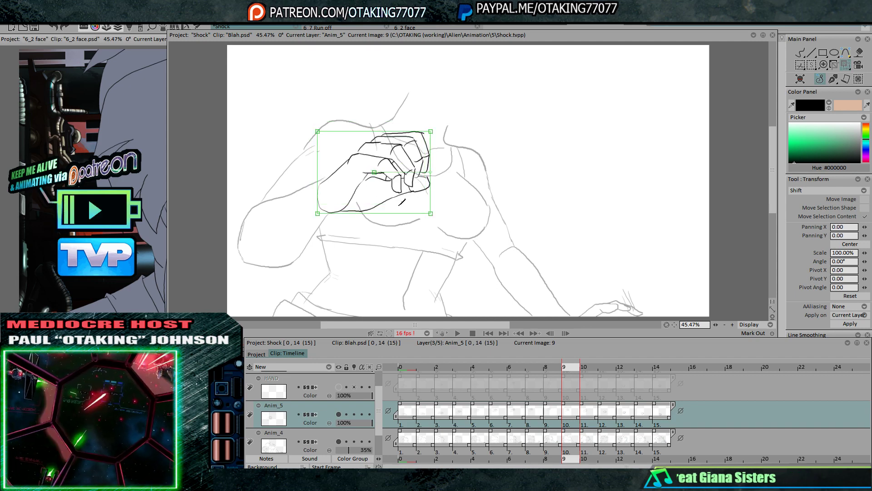
# Clean up the forearm and wrist lines where the arm meets the hand, working from frame 0 through frame 5
pyautogui.press('Left')
pyautogui.press('Left')
pyautogui.press('Left')
pyautogui.press('Left')
pyautogui.press('Left')
pyautogui.press('Left')
pyautogui.press('Left')
pyautogui.press('Left')
pyautogui.press('Left')
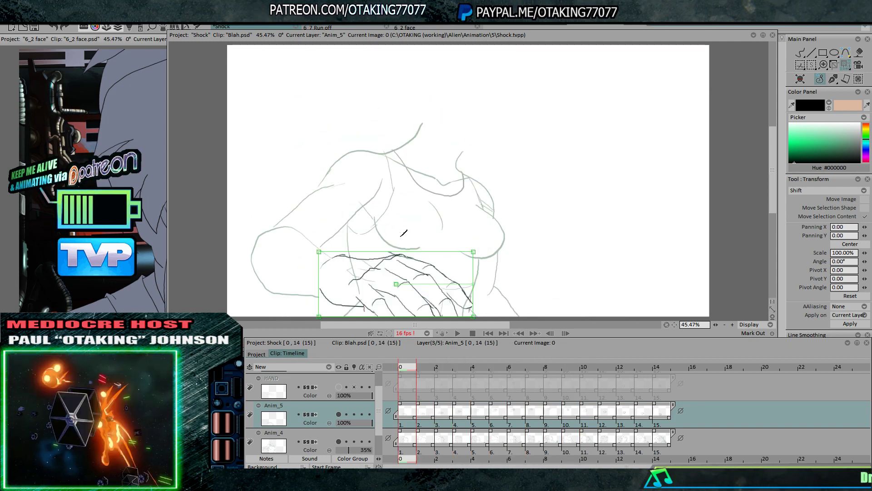
pyautogui.click(800, 53)
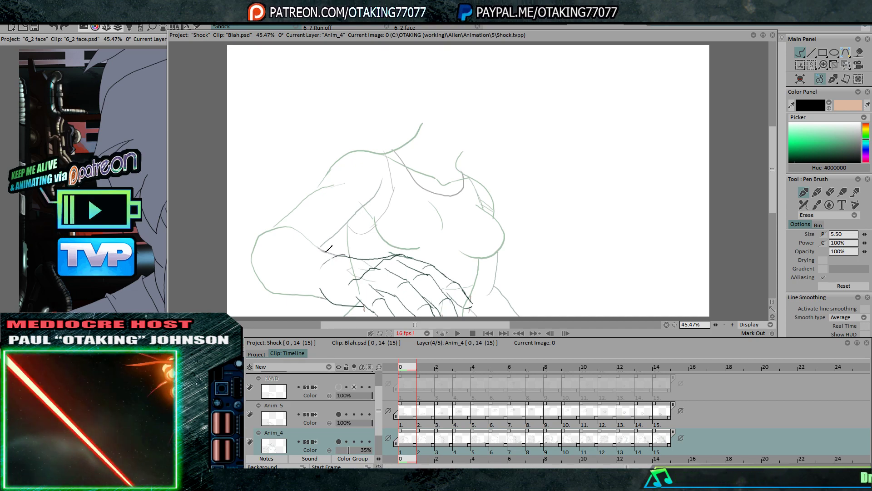
pyautogui.press('Right')
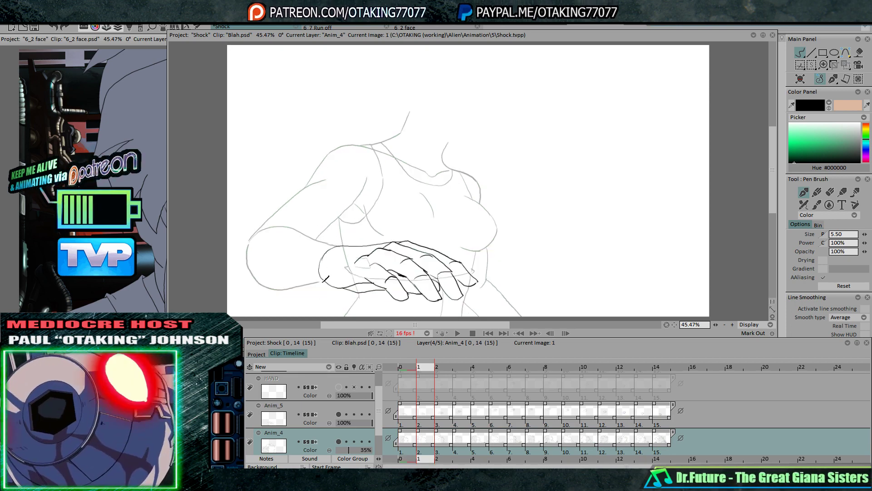
pyautogui.press('Left')
pyautogui.press('Right')
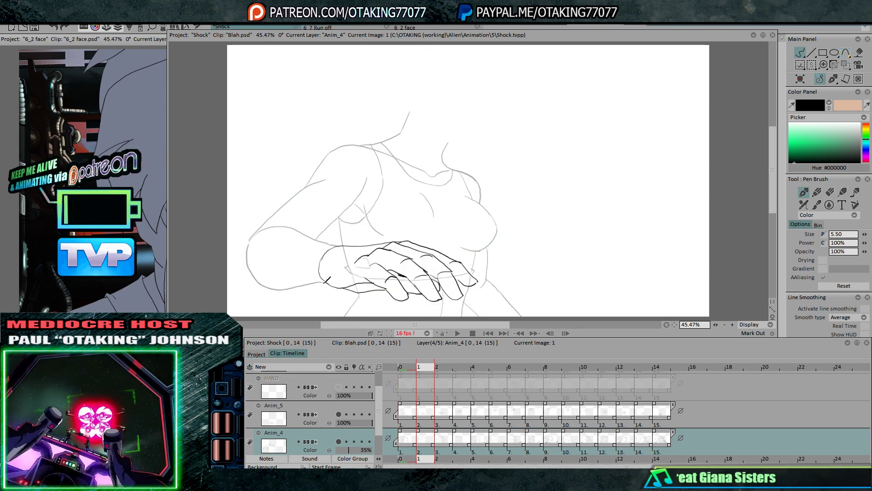
pyautogui.press('Right')
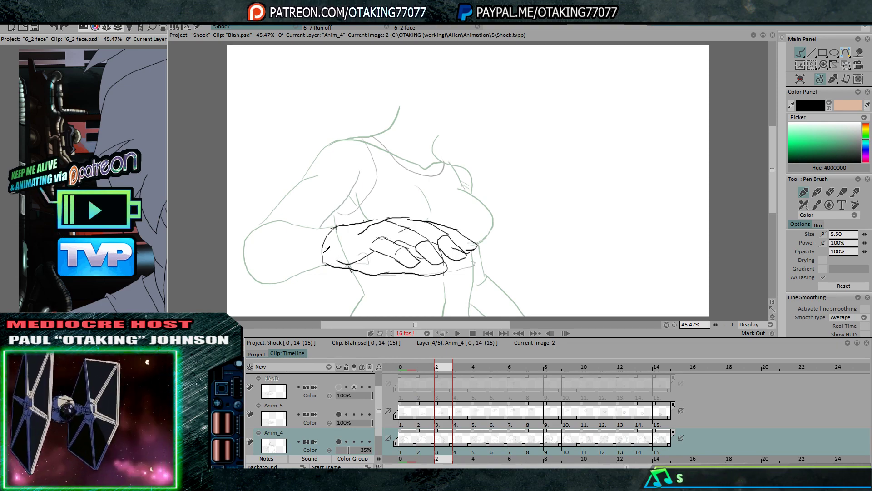
pyautogui.press('Right')
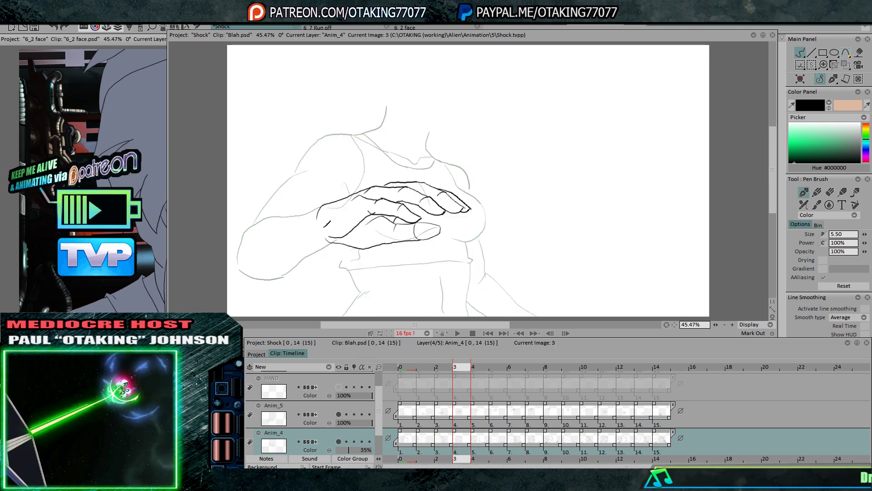
pyautogui.press('Right')
pyautogui.press('Right')
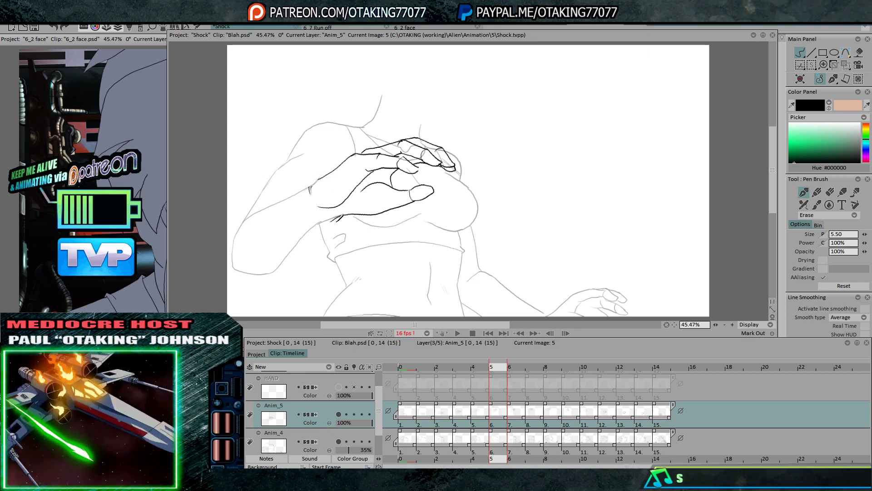
# Step through the clip from frame 5 past the last drawing, checking the hand against the arm on each frame
pyautogui.press('Right')
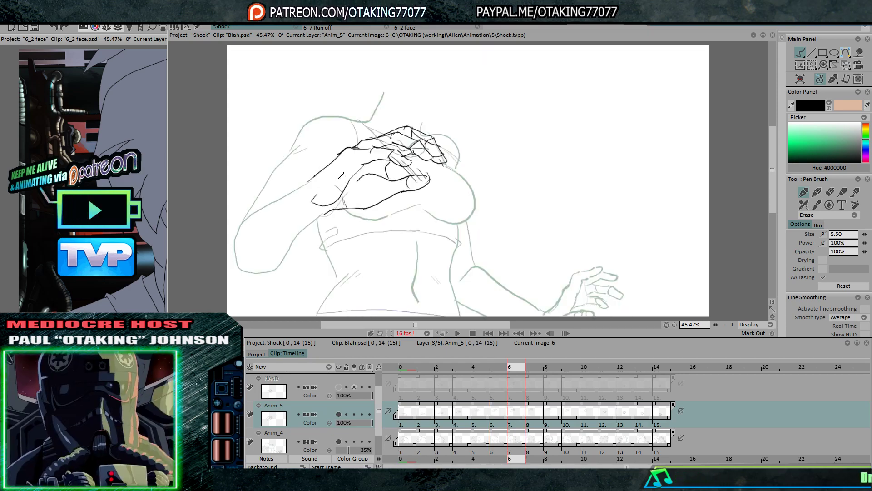
pyautogui.press('Right')
pyautogui.press('Right')
pyautogui.press('Left')
pyautogui.press('Left')
pyautogui.press('Right')
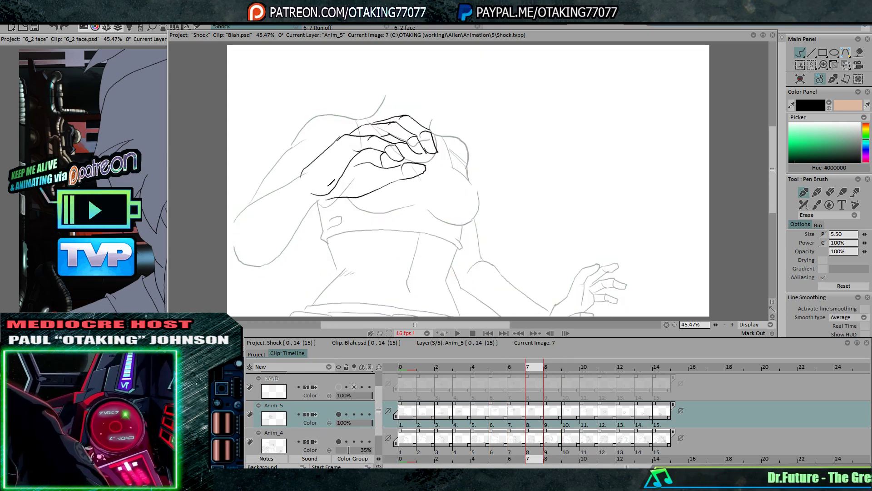
pyautogui.press('Right')
pyautogui.press('Right')
pyautogui.press('Right')
pyautogui.press('Right')
pyautogui.press('Right')
pyautogui.press('Right')
pyautogui.press('Right')
pyautogui.press('Right')
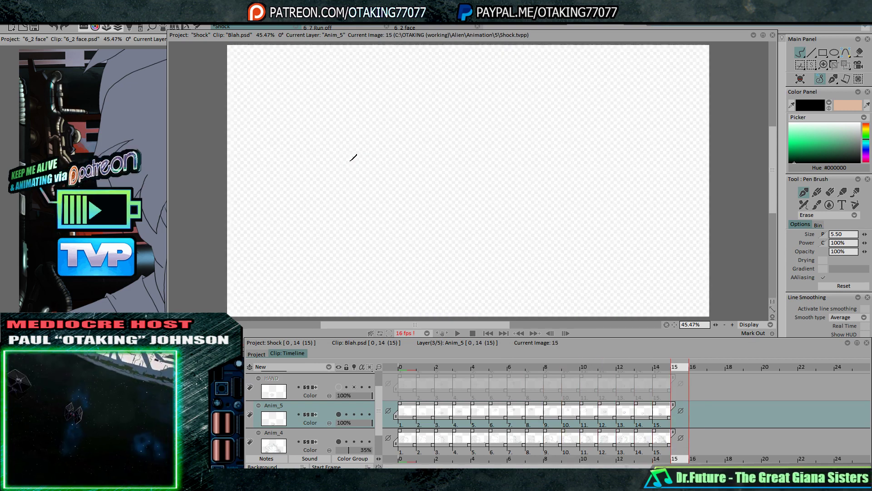
# Set the clip's mark-out point at frame 15 and play the animation over the marked range
pyautogui.click(457, 333)
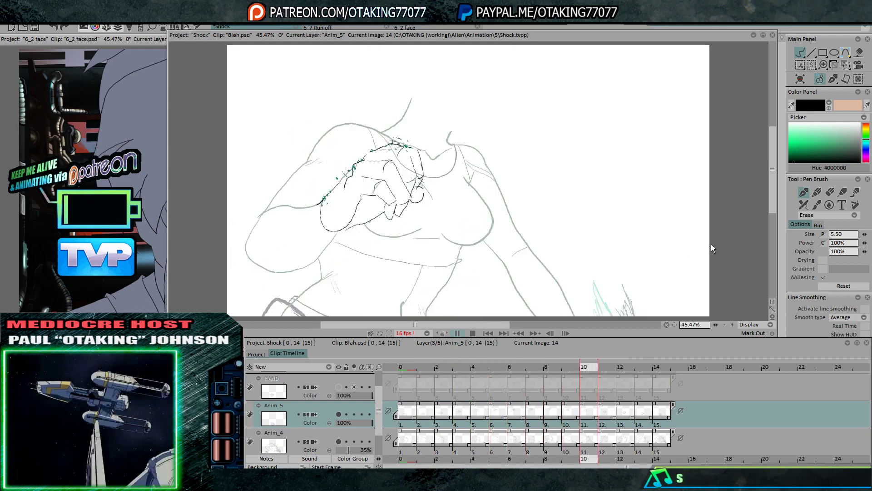
pyautogui.click(675, 361)
pyautogui.click(715, 398)
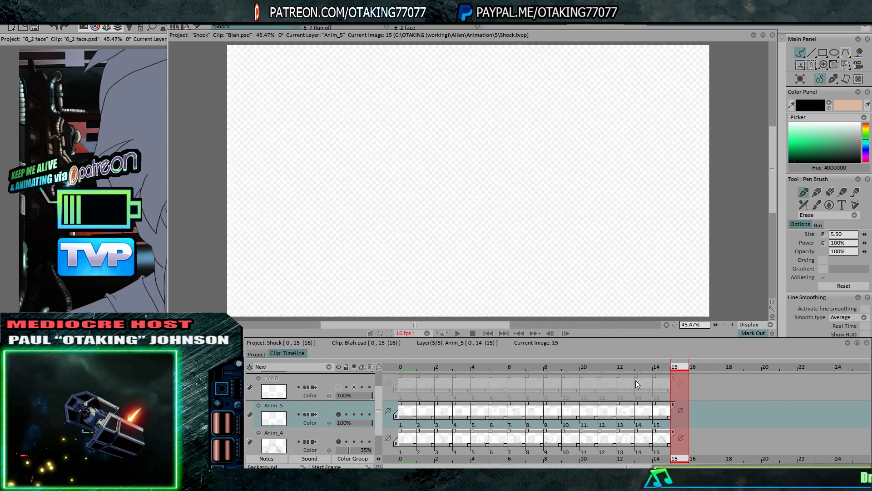
pyautogui.click(458, 333)
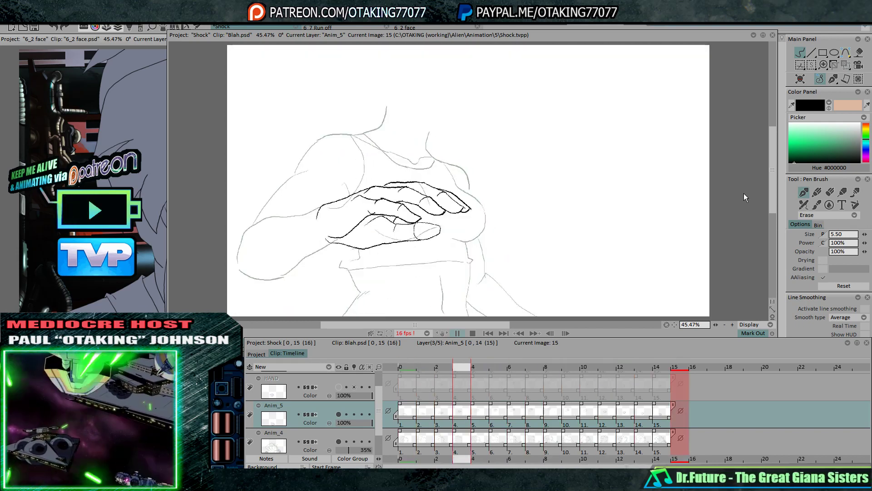
# Delete the leftover upper HAND layer and play the animation with the HEAD layer shown
pyautogui.click(359, 374)
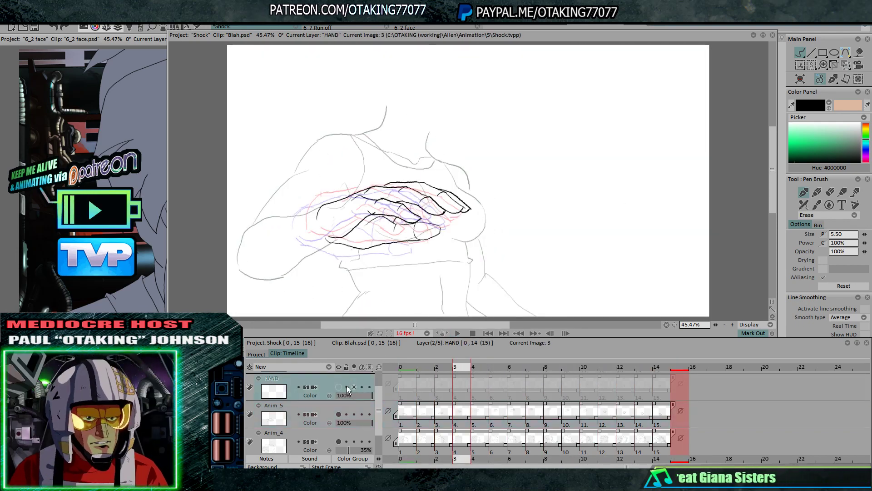
pyautogui.rightClick(325, 383)
pyautogui.moveTo(383, 351)
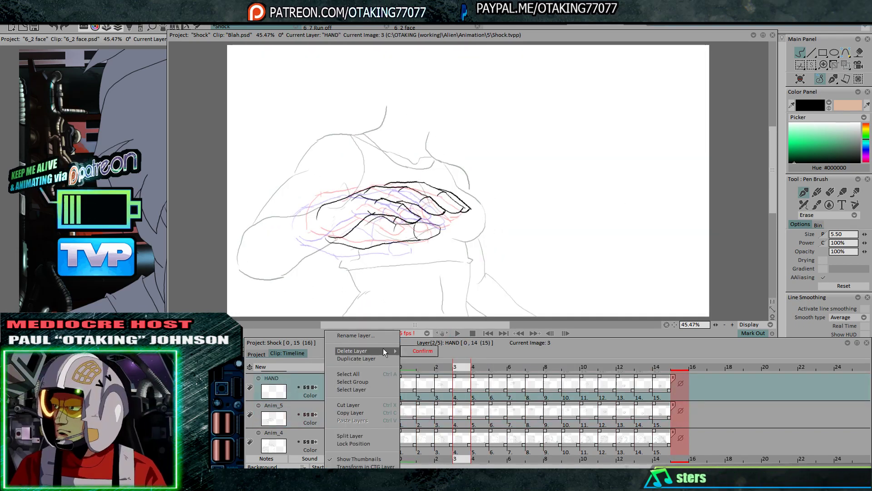
pyautogui.click(426, 350)
pyautogui.click(337, 381)
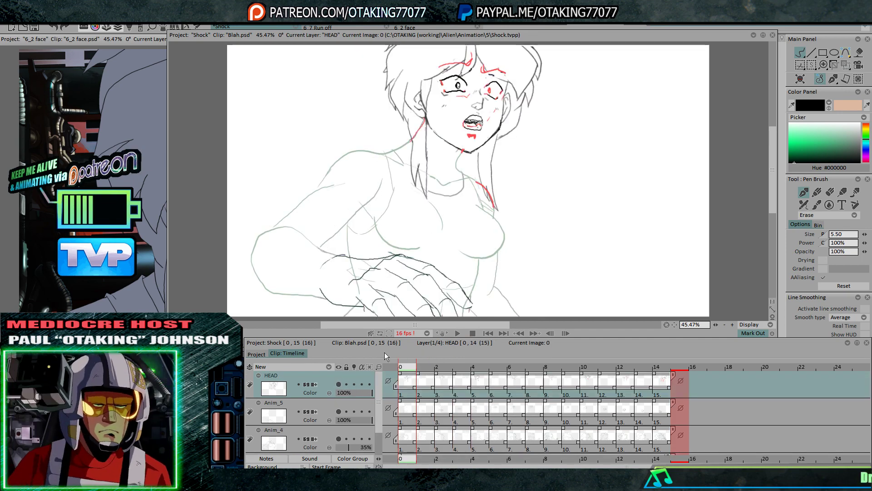
pyautogui.click(458, 333)
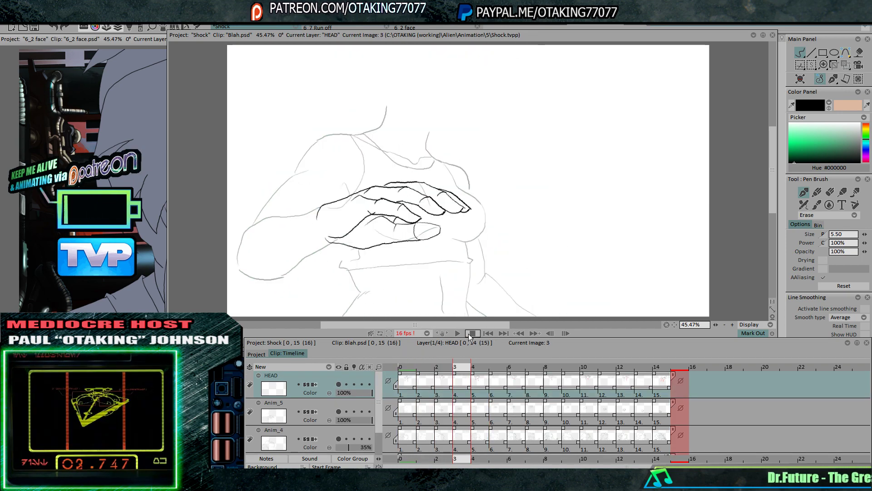
# Play the animation, then extend the frame 4 drawing to a two-frame hold on the HEAD, Anim_5 and Anim_4 layers
pyautogui.click(457, 334)
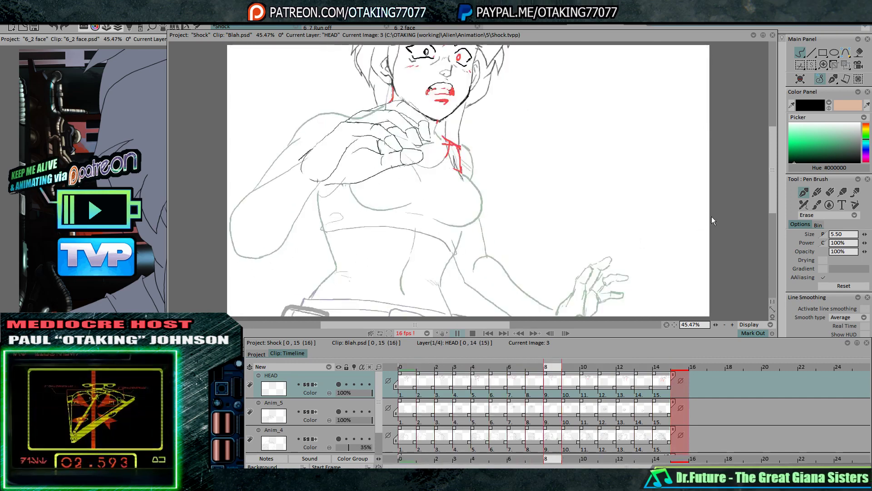
pyautogui.click(686, 261)
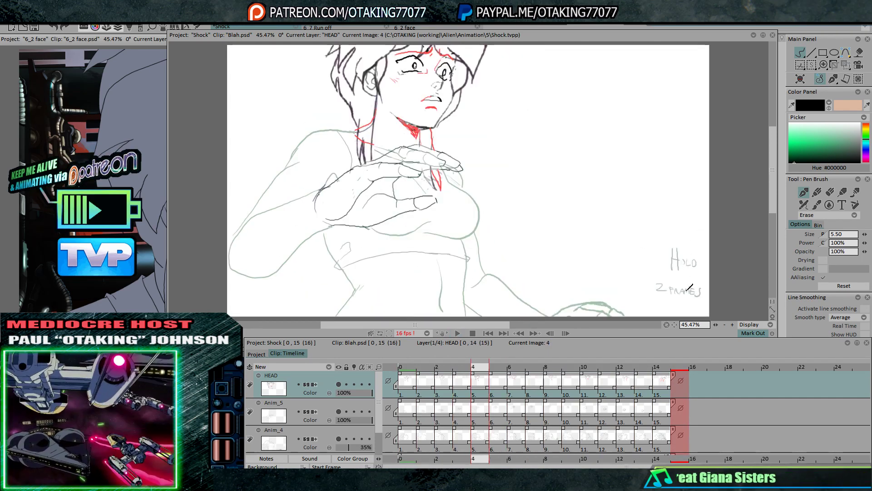
pyautogui.moveTo(490, 388)
pyautogui.mouseDown()
pyautogui.moveTo(499, 389)
pyautogui.moveTo(498, 443)
pyautogui.mouseUp()
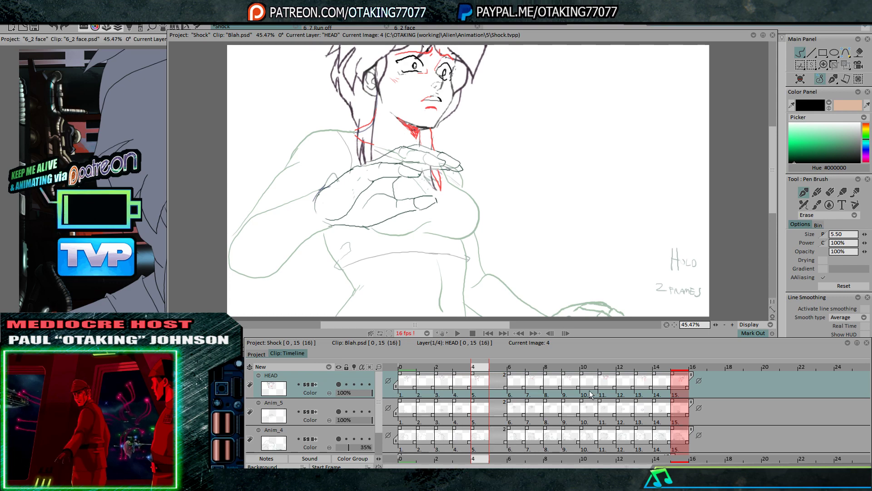
# Move the clip's mark-out point to frame 16
pyautogui.click(702, 363)
pyautogui.rightClick(701, 363)
pyautogui.click(720, 394)
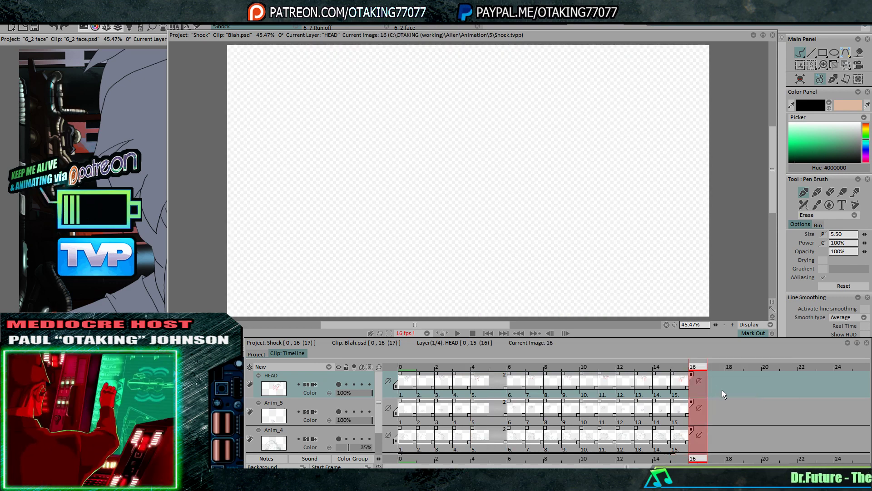
# Play the animation with the two-frame hold and compare the drawings on frames 3, 4 and 5
pyautogui.click(456, 333)
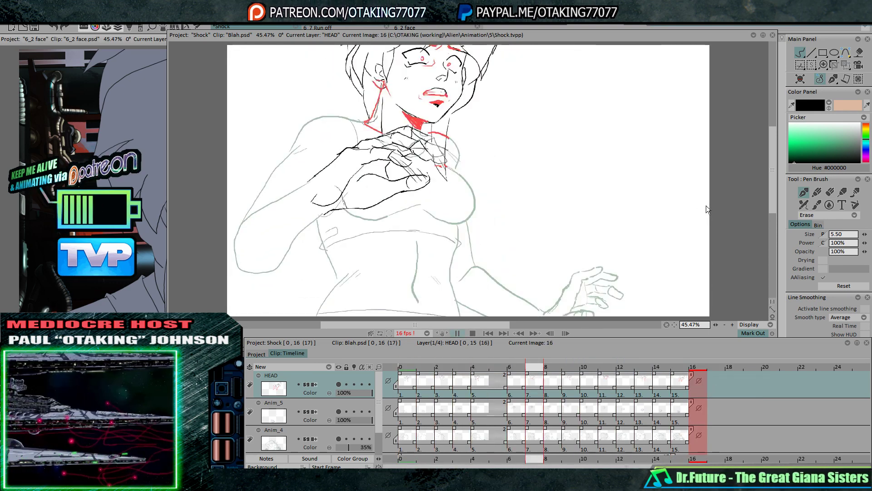
pyautogui.press('Return')
pyautogui.press('Right')
pyautogui.press('Left')
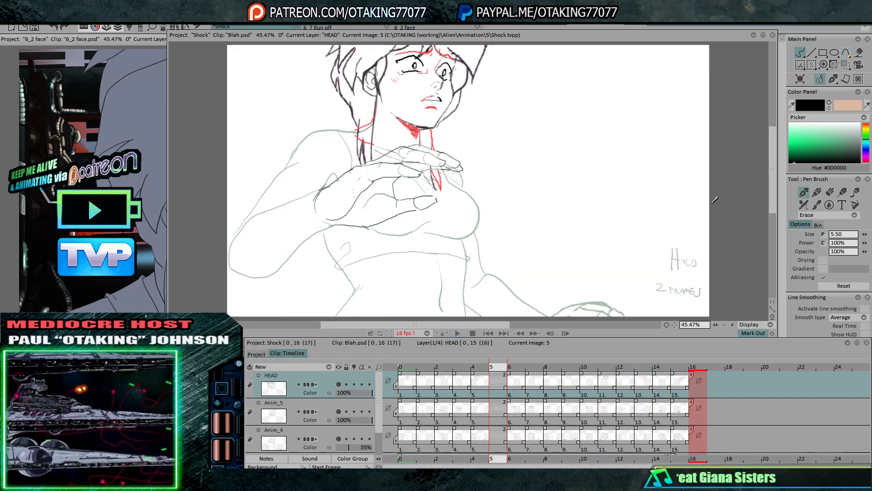
pyautogui.click(459, 333)
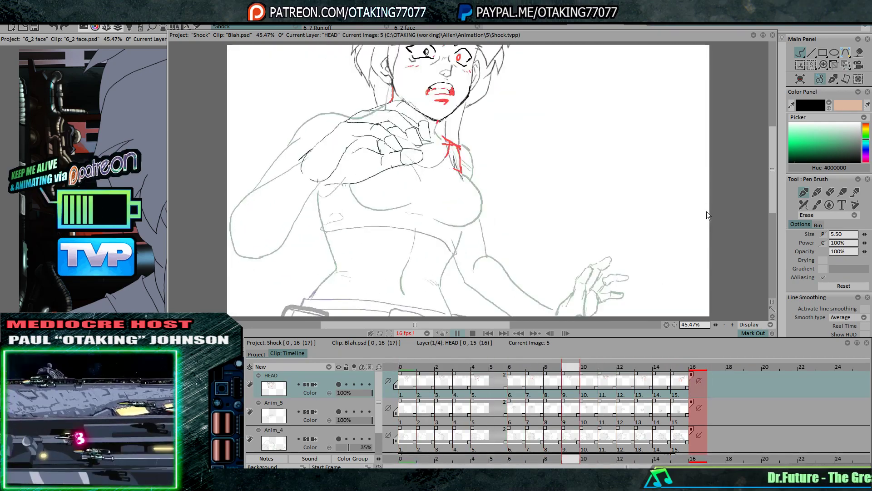
pyautogui.click(475, 369)
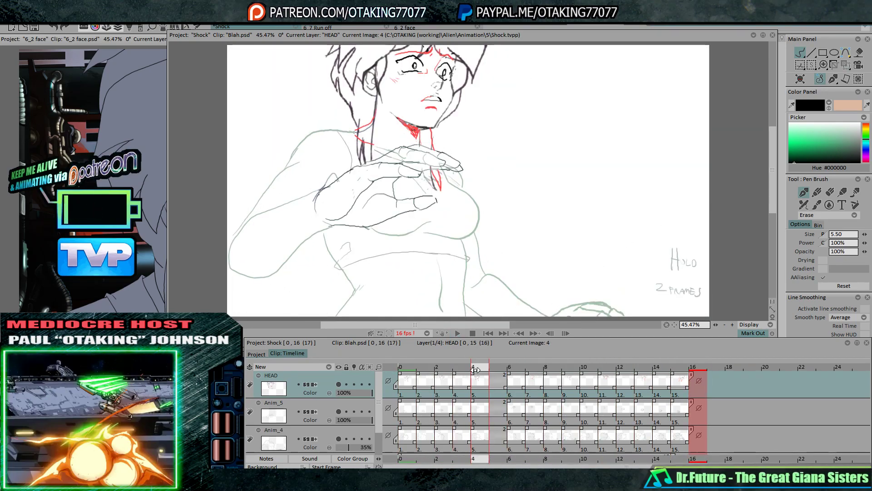
pyautogui.moveTo(475, 369)
pyautogui.mouseDown()
pyautogui.moveTo(463, 366)
pyautogui.moveTo(482, 365)
pyautogui.mouseUp()
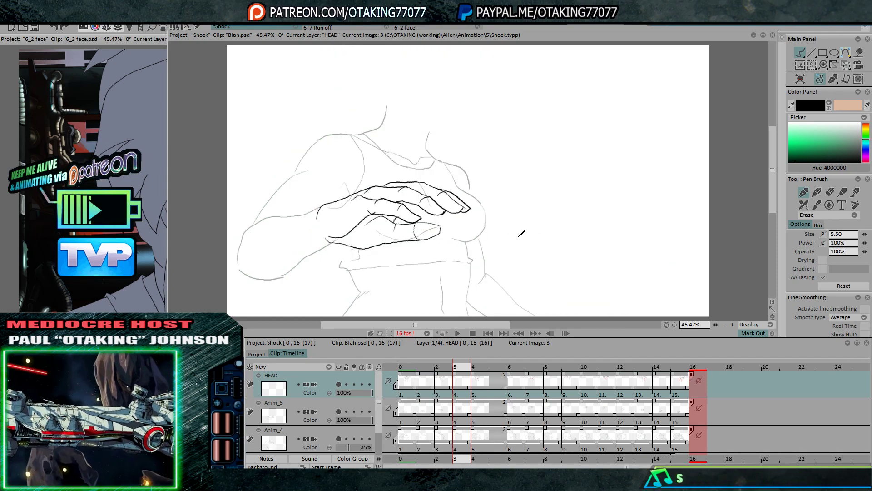
pyautogui.press('Right')
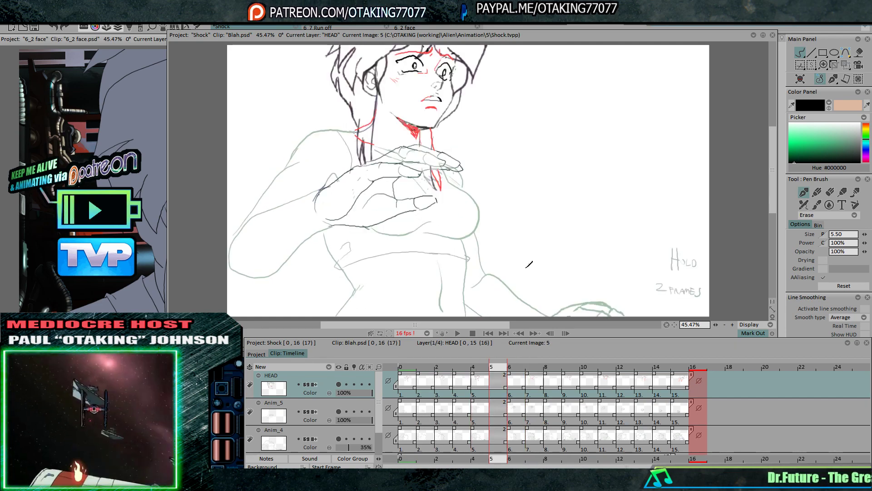
pyautogui.press('Left')
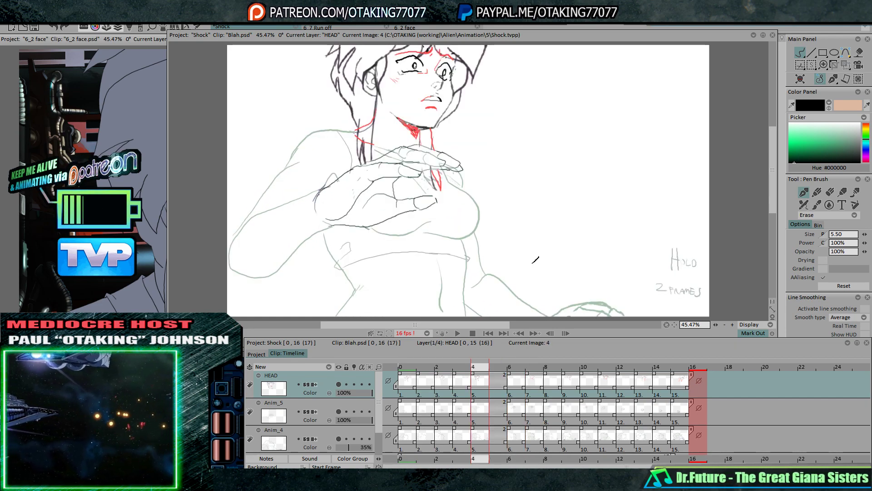
pyautogui.press('Left')
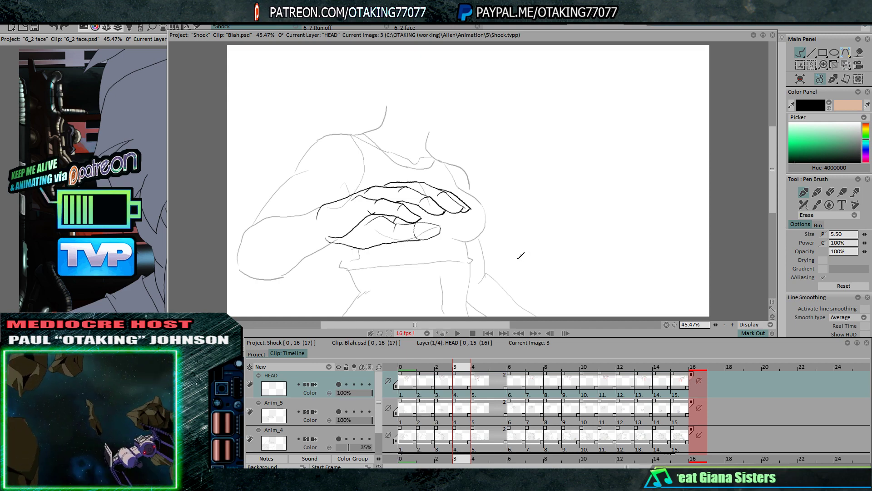
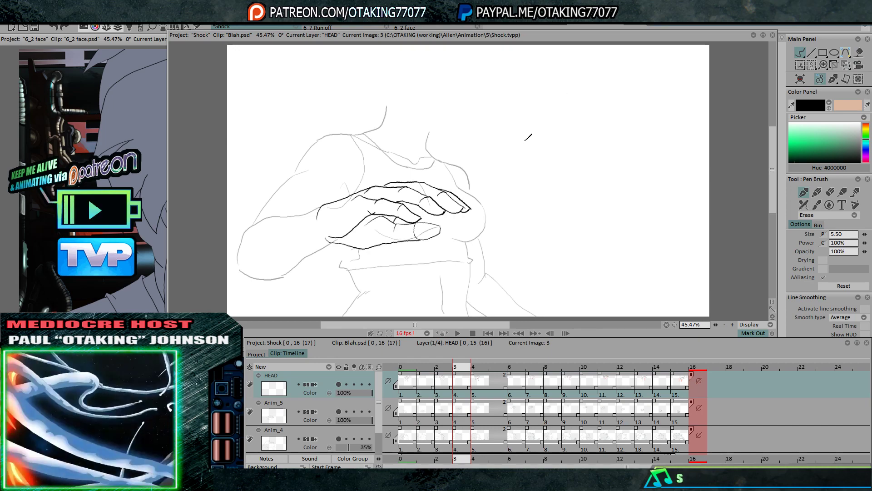
# Step forward through the combined head, body and hand drawings up to frame 15, checking how the poses flow
pyautogui.press('Right')
pyautogui.press('Left')
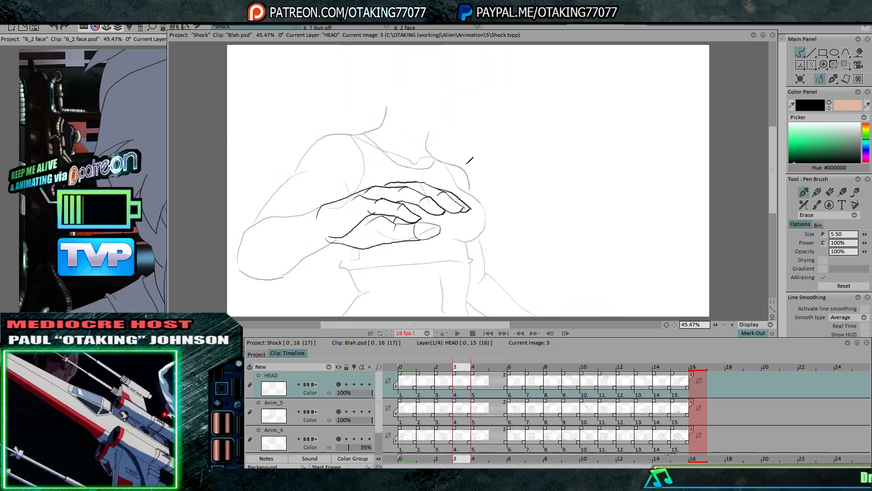
pyautogui.press('Left')
pyautogui.press('Left')
pyautogui.press('Right')
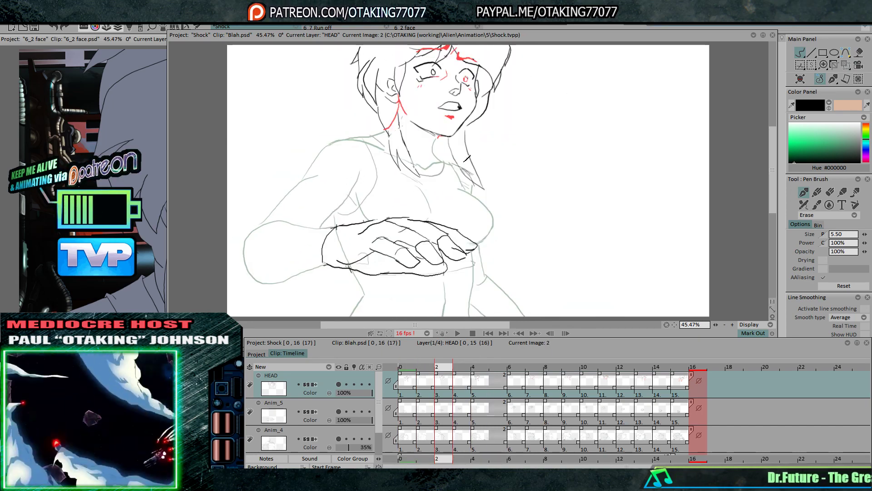
pyautogui.press('Right')
pyautogui.press('Right')
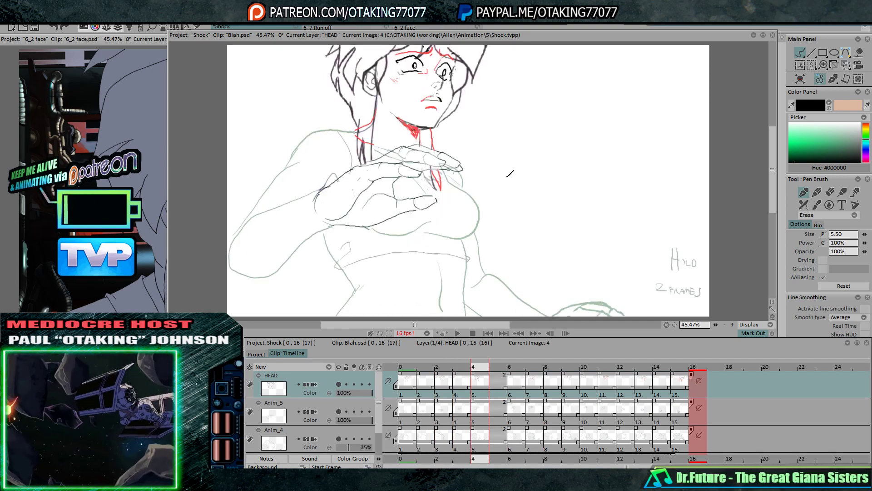
pyautogui.press('Right')
pyautogui.press('Right')
pyautogui.press('Right')
pyautogui.press('Right')
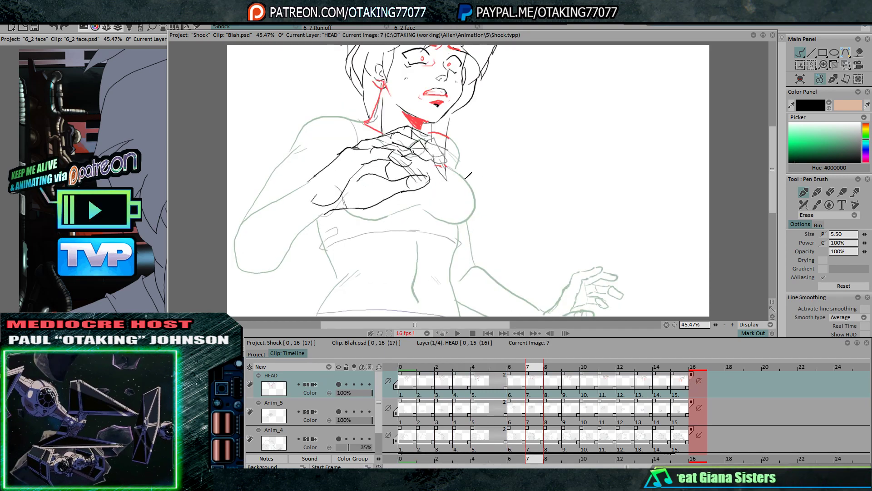
pyautogui.press('Right')
pyautogui.press('Right')
pyautogui.press('Right')
pyautogui.press('Right')
pyautogui.press('Right')
pyautogui.press('Right')
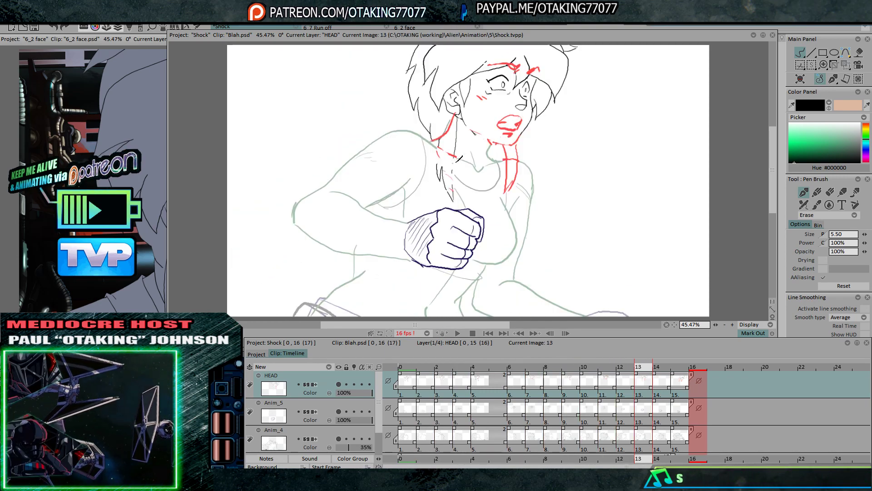
pyautogui.press('Right')
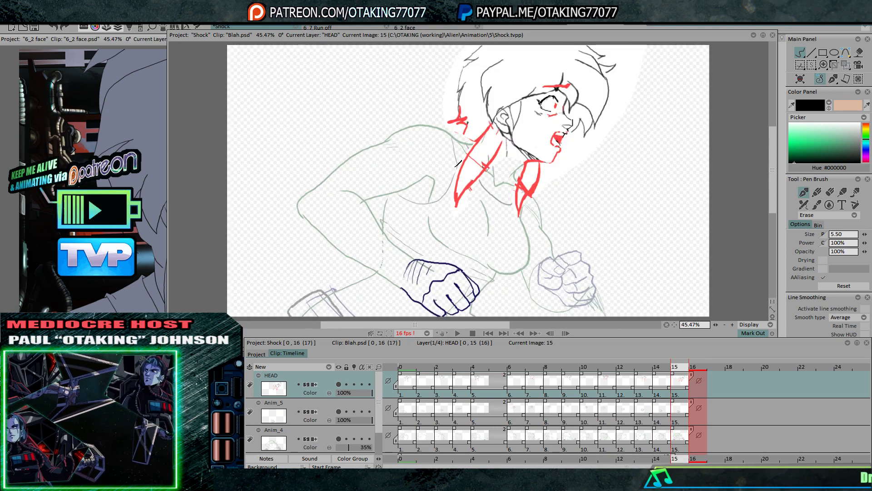
# Step backward from frame 15 to frame 0, checking the head, body and hand drawings in reverse
pyautogui.press('Left')
pyautogui.press('Left')
pyautogui.press('Left')
pyautogui.press('Left')
pyautogui.press('Left')
pyautogui.press('Left')
pyautogui.press('Left')
pyautogui.press('Left')
pyautogui.press('Left')
pyautogui.press('Left')
pyautogui.press('Left')
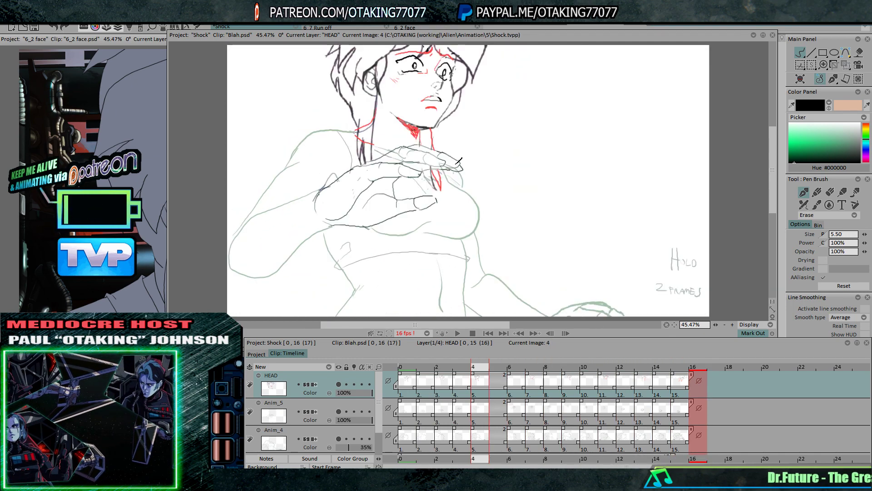
pyautogui.press('Left')
pyautogui.press('Left')
pyautogui.press('Left')
pyautogui.press('Left')
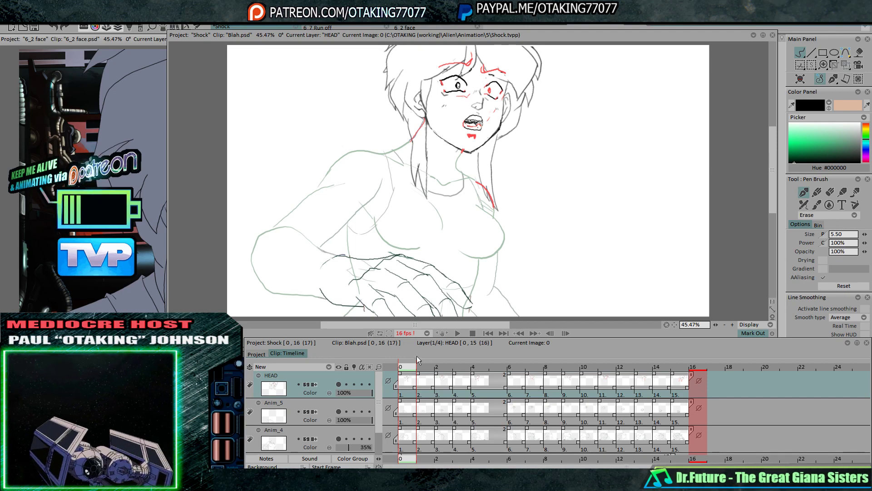
# Select all images on the HEAD layer
pyautogui.rightClick(406, 380)
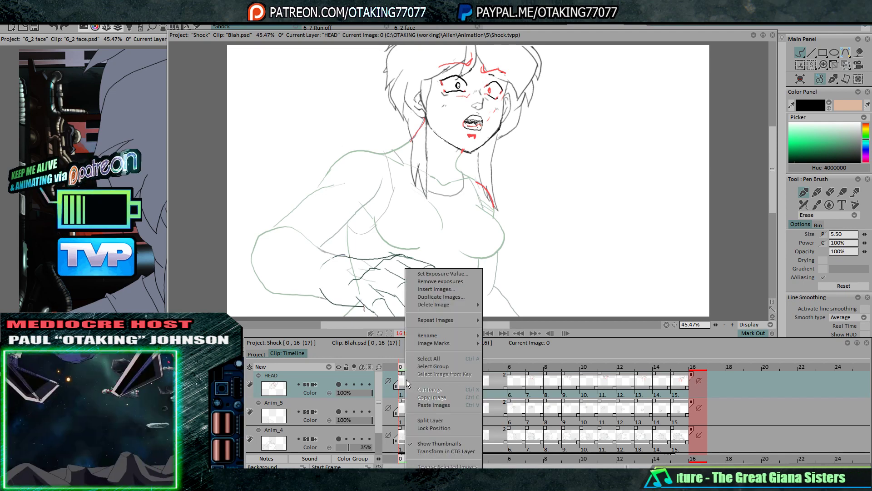
pyautogui.click(462, 358)
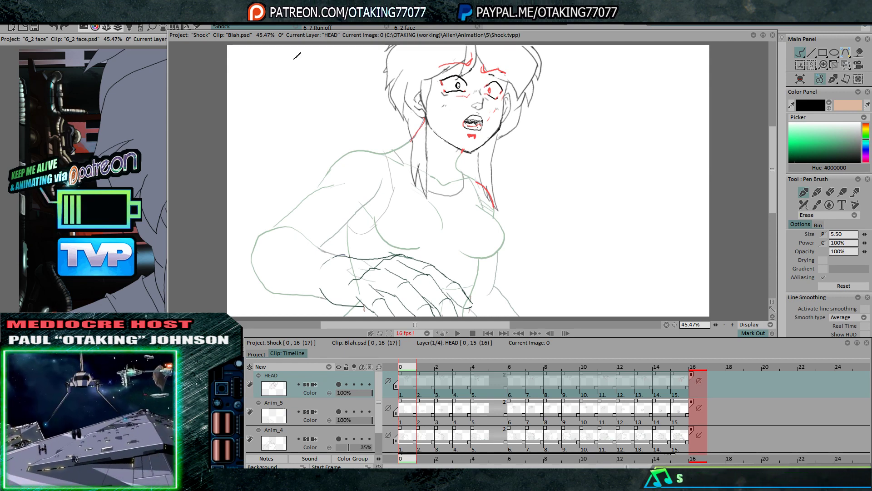
pyautogui.click(125, 20)
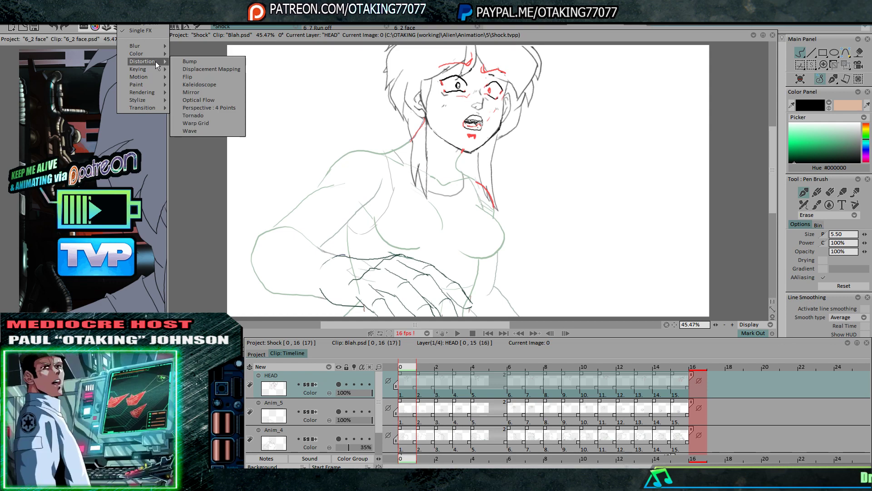
pyautogui.moveTo(155, 67)
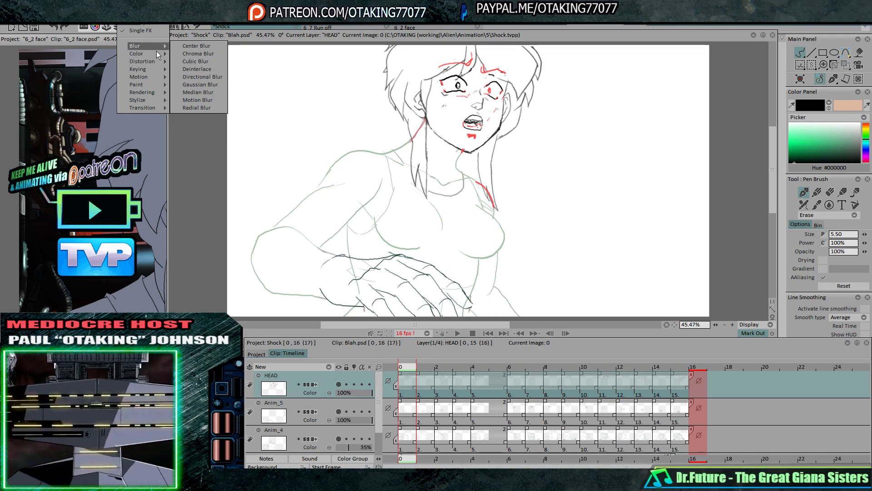
pyautogui.press('Escape')
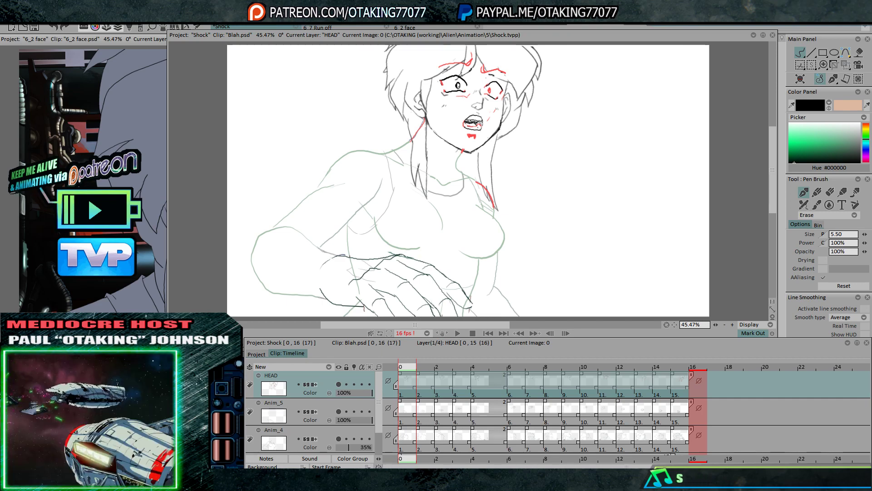
pyautogui.click(123, 20)
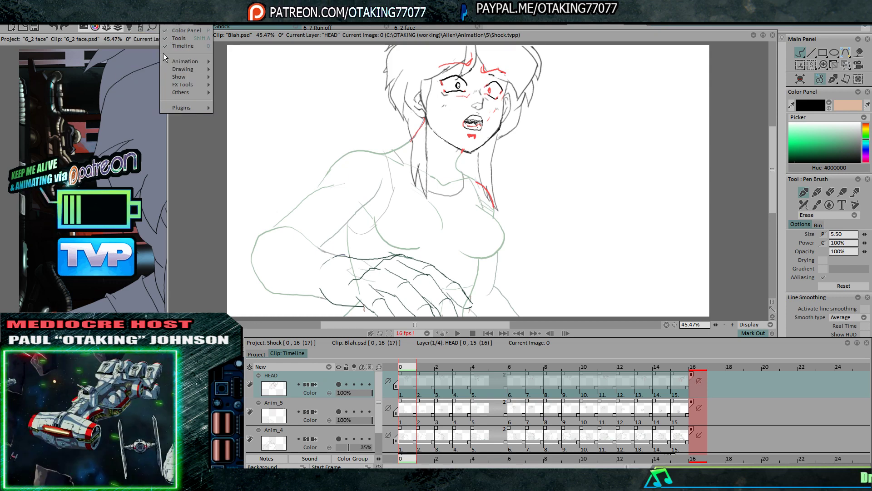
pyautogui.click(149, 27)
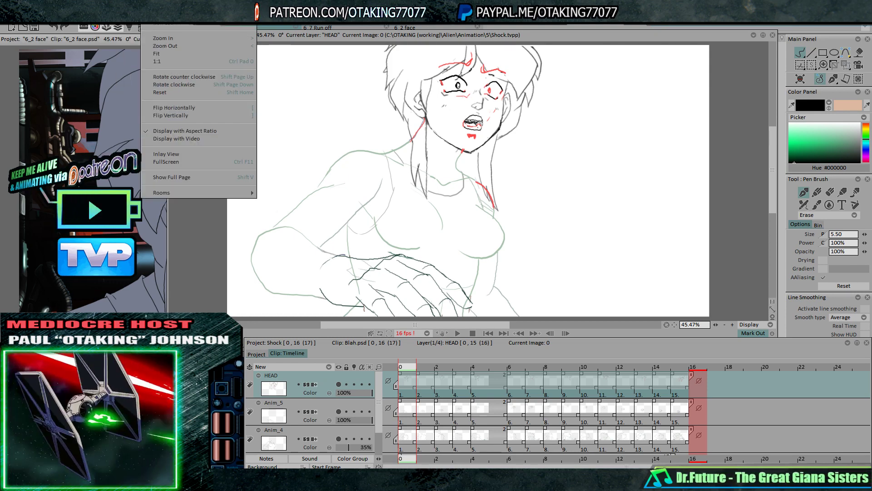
# Key out white from the selected HEAD images with the Color Keyer effect and close the FX stack
pyautogui.moveTo(127, 24)
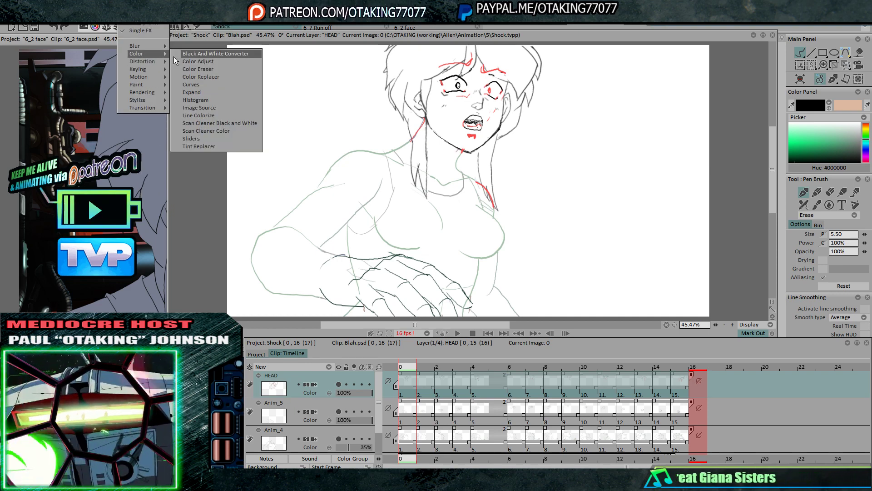
pyautogui.moveTo(151, 70)
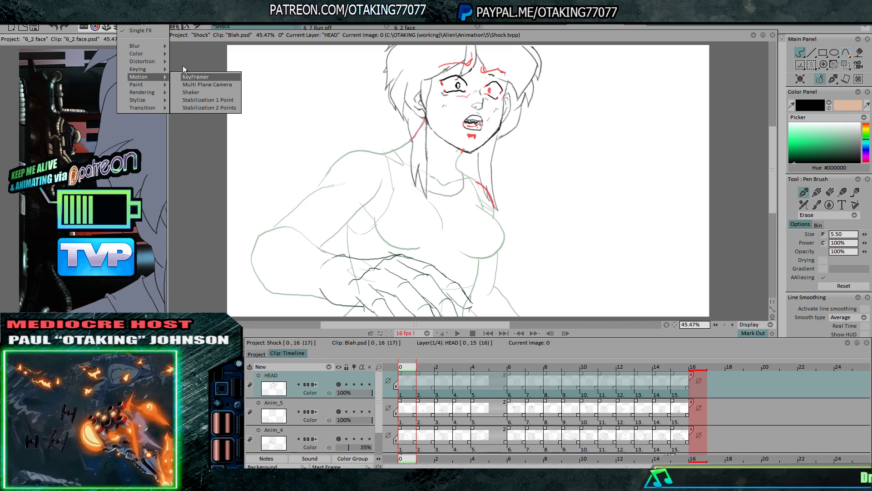
pyautogui.click(203, 92)
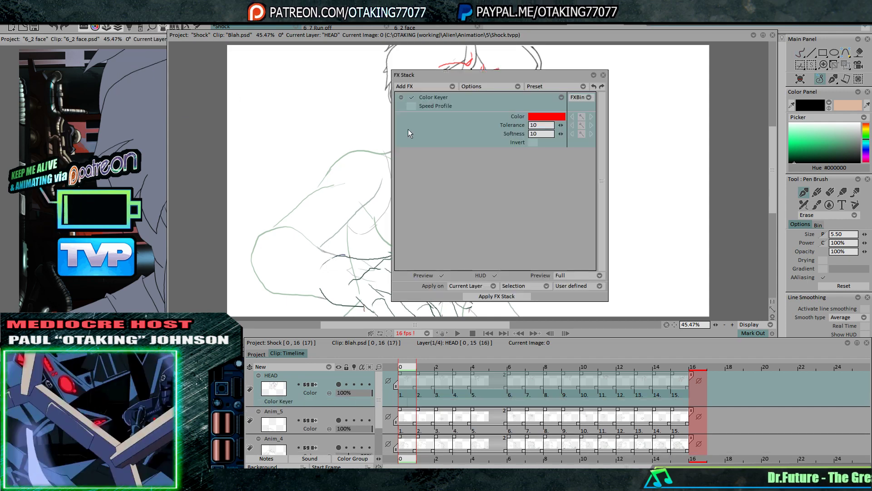
pyautogui.moveTo(546, 117); pyautogui.dragTo(636, 123)
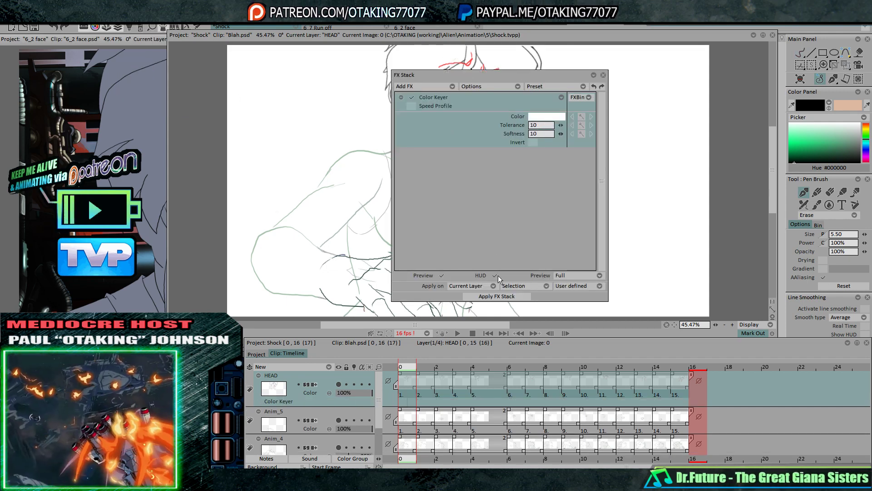
pyautogui.click(502, 296)
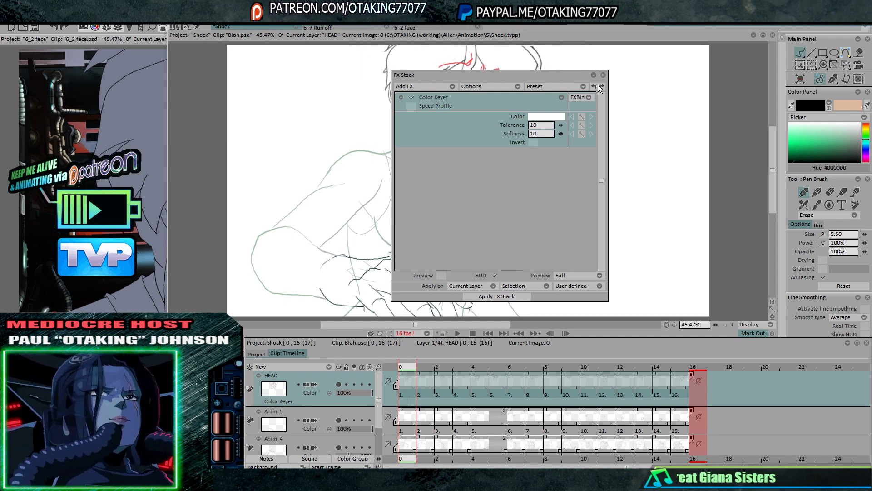
pyautogui.click(603, 75)
# Step through the clip to frame 11, examining the keyed HEAD drawings over the body and hand lines
pyautogui.press('Right')
pyautogui.press('Right')
pyautogui.press('Right')
pyautogui.press('Right')
pyautogui.press('Right')
pyautogui.press('Right')
pyautogui.press('Right')
pyautogui.press('Right')
pyautogui.press('Right')
pyautogui.press('Right')
pyautogui.press('Right')
pyautogui.press('Right')
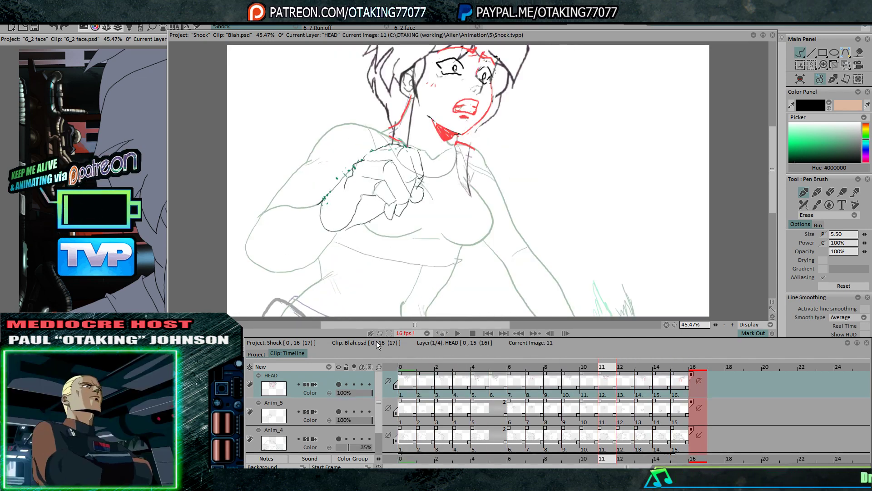
# Turn on the light table for the HEAD layer's neighbouring drawings and go to frame 14
pyautogui.click(356, 384)
pyautogui.press('Right')
pyautogui.press('Right')
pyautogui.press('Right')
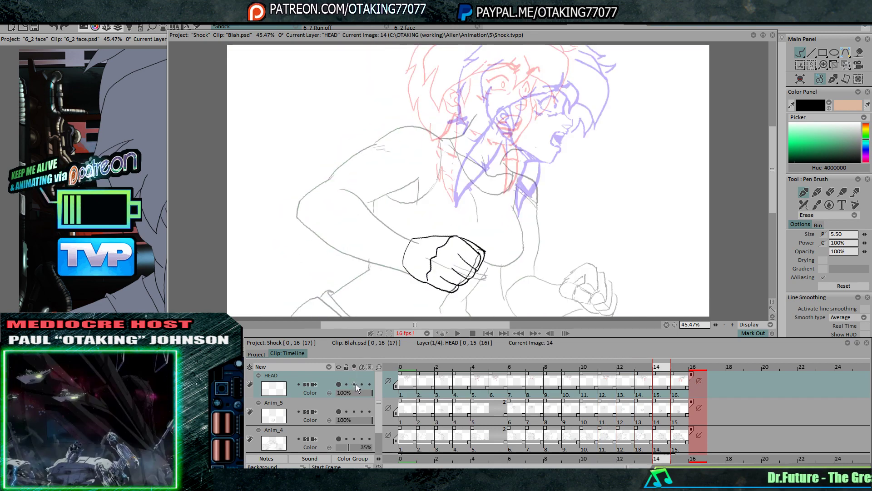
# Hide the Anim_5 and Anim_4 body and hand layers, duplicate the HEAD layer, and go to frame 1
pyautogui.press('Left')
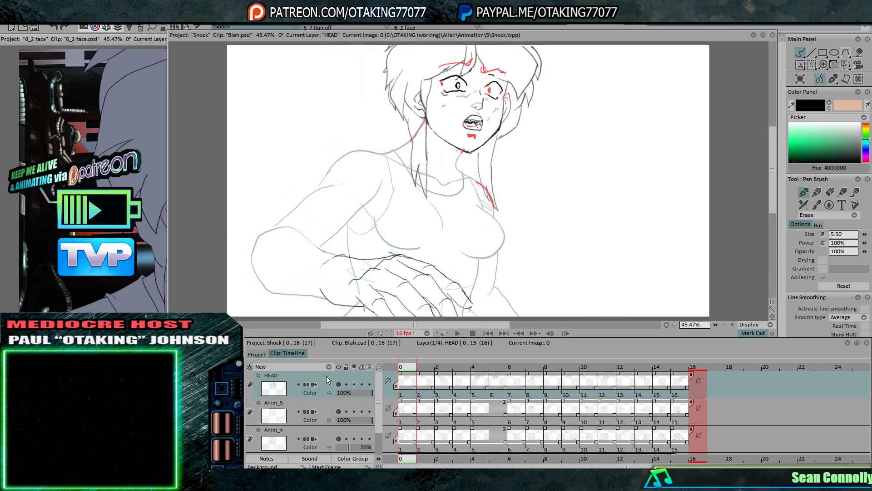
pyautogui.click(338, 413)
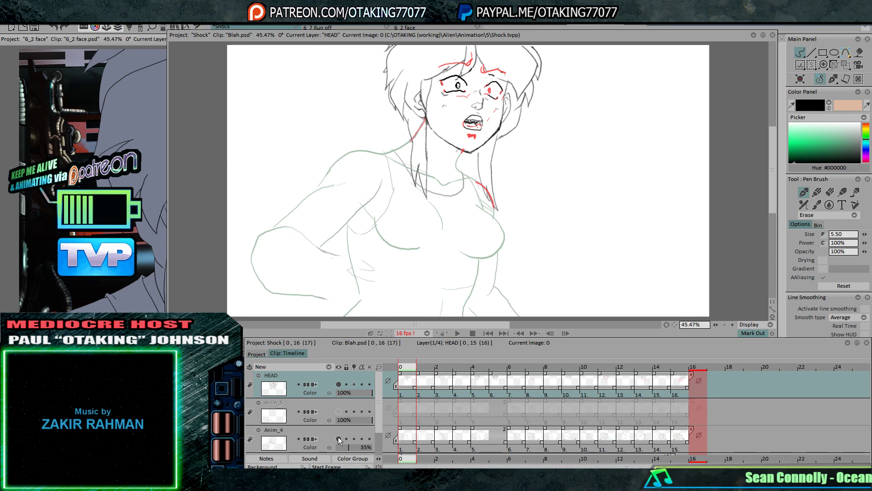
pyautogui.rightClick(335, 380)
pyautogui.click(369, 360)
pyautogui.press('Right')
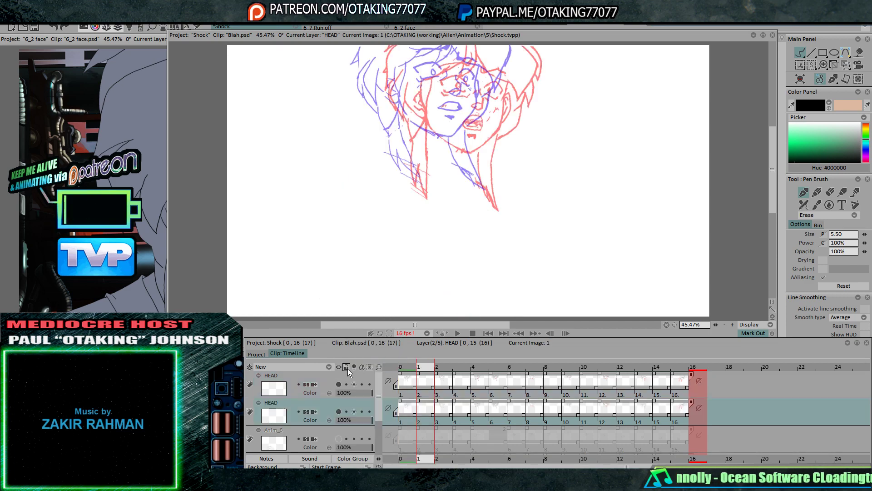
# Add a new animation layer on frame 1 below the top HEAD layer and hide the other HEAD copy
pyautogui.click(322, 365)
pyautogui.click(339, 437)
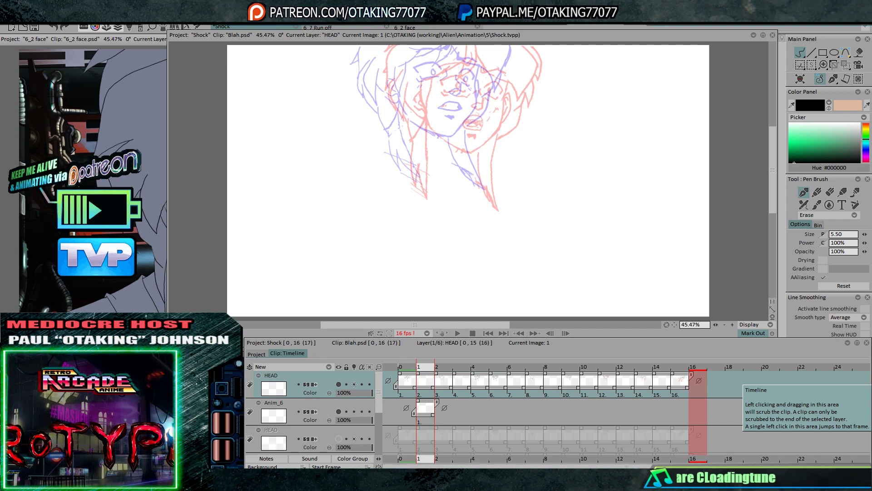
pyautogui.moveTo(288, 78); pyautogui.dragTo(300, 44)
pyautogui.moveTo(376, 285); pyautogui.dragTo(318, 311)
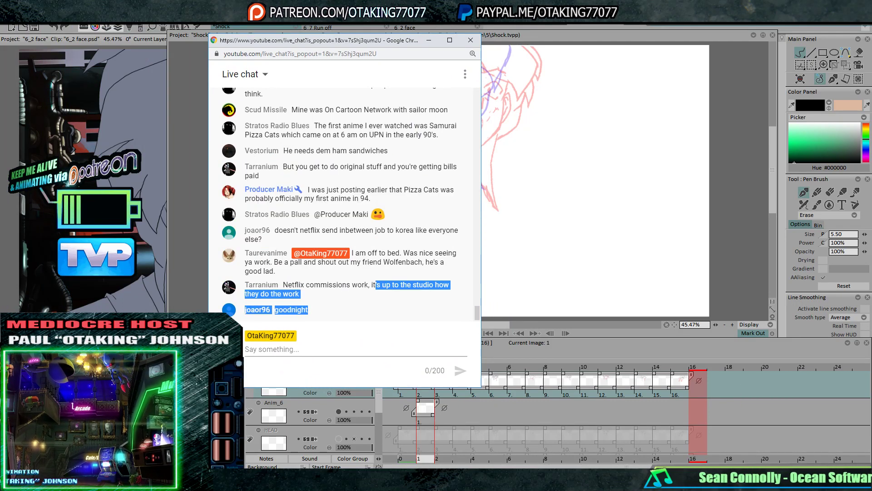
pyautogui.click(388, 126)
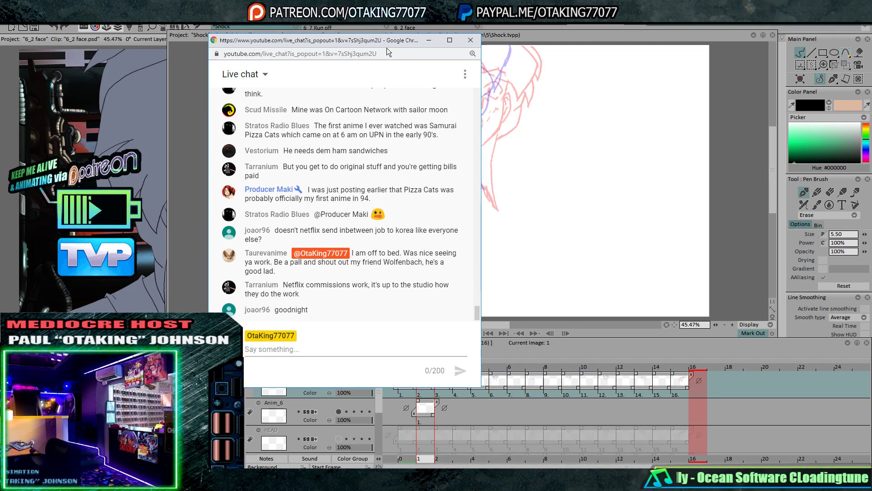
pyautogui.moveTo(371, 41); pyautogui.dragTo(871, 58)
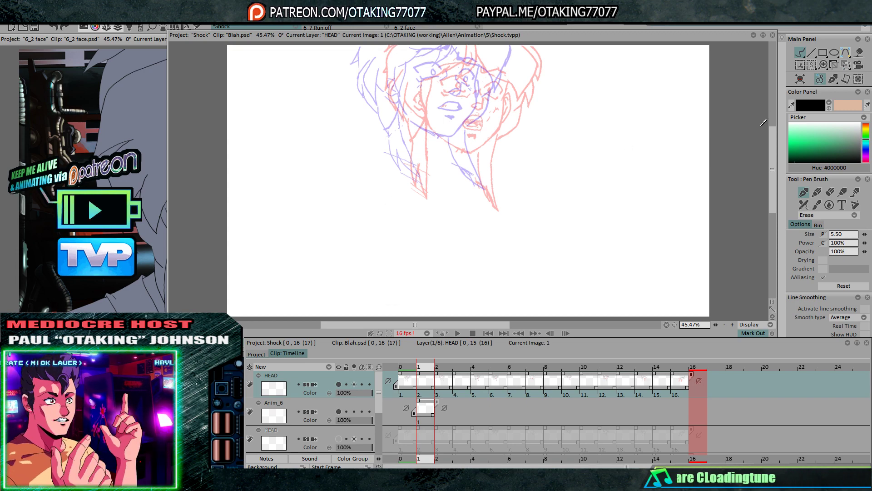
# Shift the HEAD drawings on frames 2 and 0 with the Transform tool so the two heads overlap closely
pyautogui.press('Left')
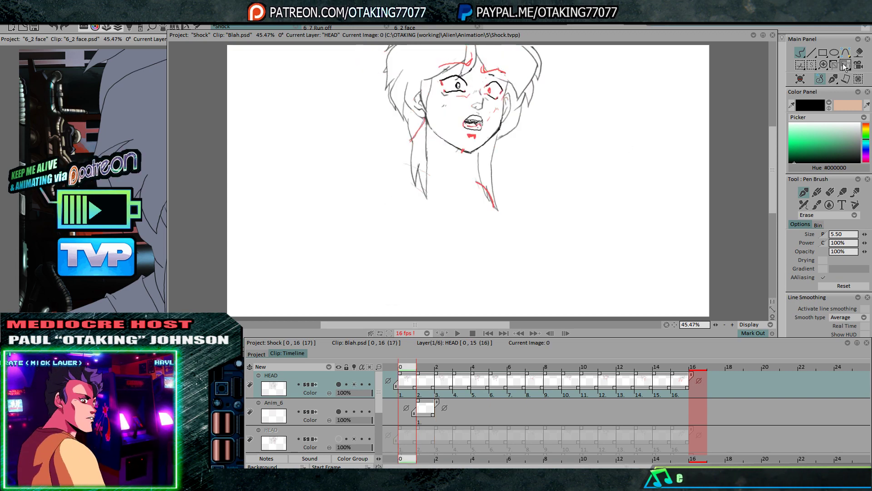
pyautogui.click(843, 65)
pyautogui.press('Right')
pyautogui.press('Right')
pyautogui.moveTo(473, 126); pyautogui.dragTo(495, 145)
pyautogui.press('Left')
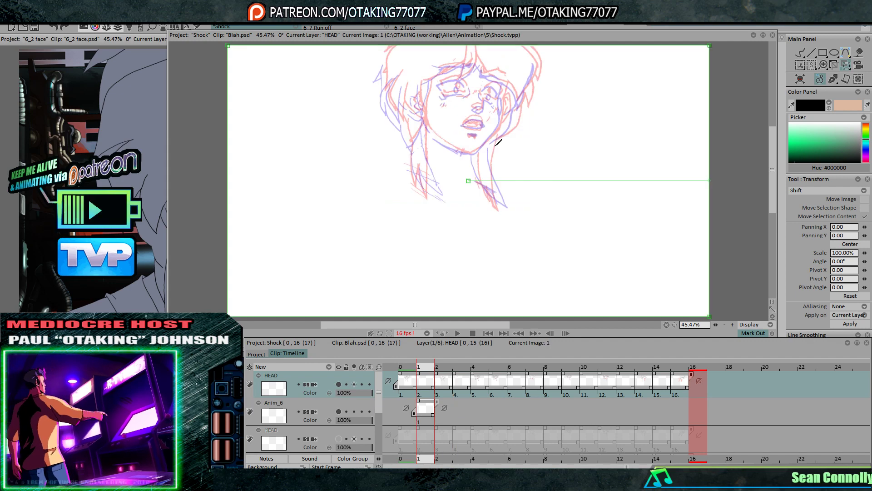
pyautogui.press('Left')
pyautogui.press('Right')
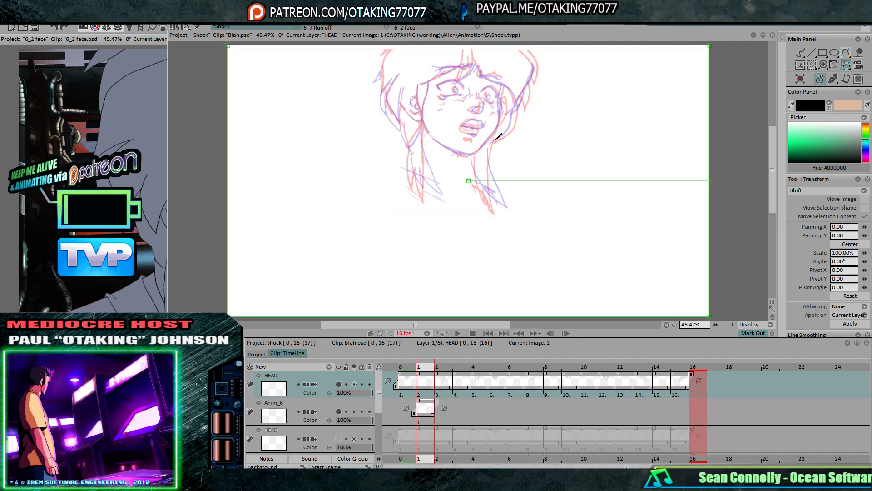
# Make the new layer below HEAD current and turn off the HEAD layer's light table at frame 4
pyautogui.press('Down')
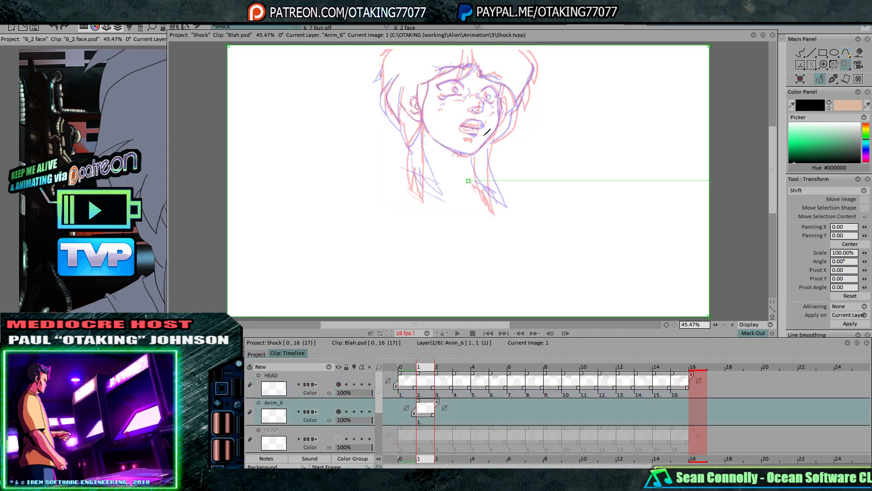
pyautogui.click(731, 325)
pyautogui.click(731, 325)
pyautogui.moveTo(593, 93); pyautogui.dragTo(581, 259)
pyautogui.press('Right')
pyautogui.press('Right')
pyautogui.press('Right')
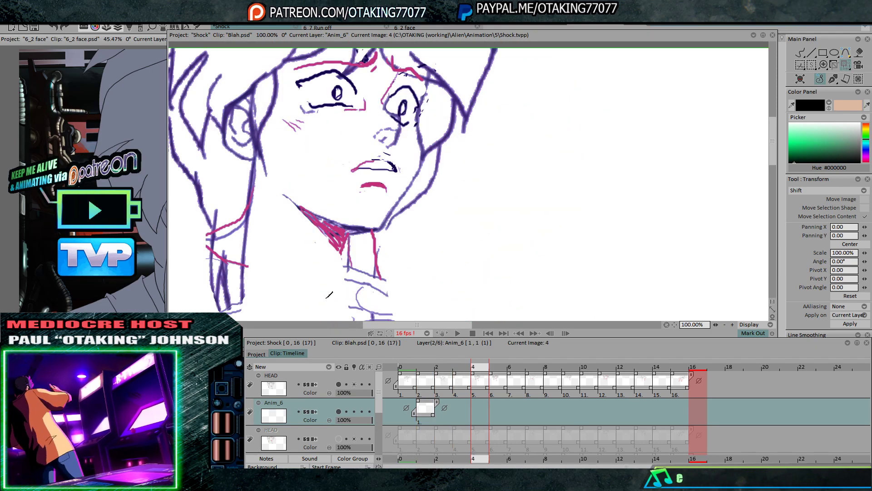
pyautogui.click(354, 385)
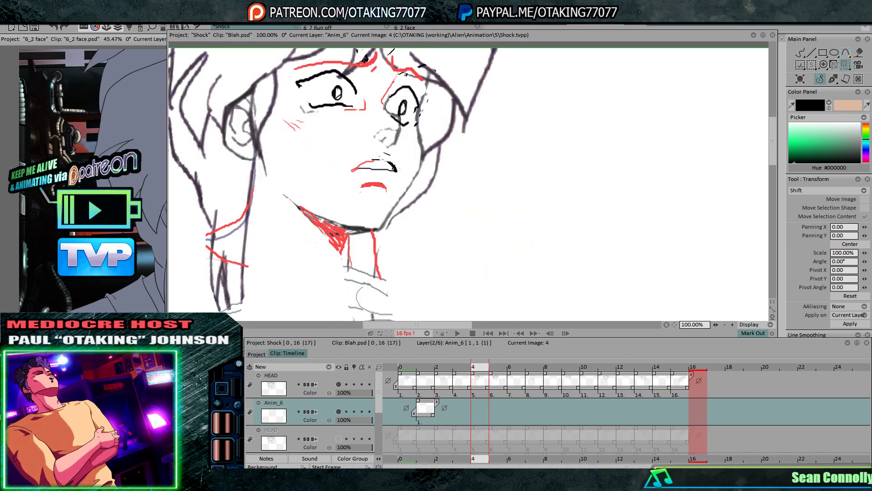
# Step through the clip to frame 14, examining which frames hold HEAD drawings, and return to the start
pyautogui.press('Right')
pyautogui.press('Right')
pyautogui.press('Right')
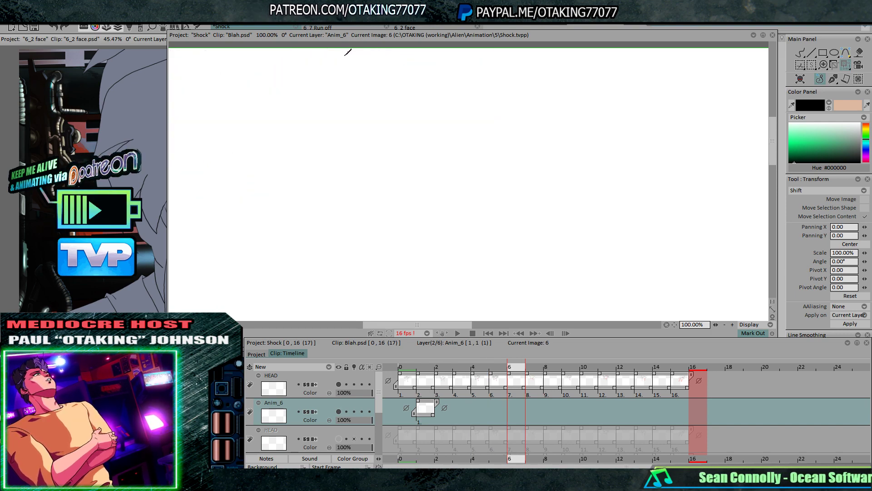
pyautogui.press('Right')
pyautogui.press('Right')
pyautogui.press('Right')
pyautogui.press('Right')
pyautogui.press('Right')
pyautogui.press('Right')
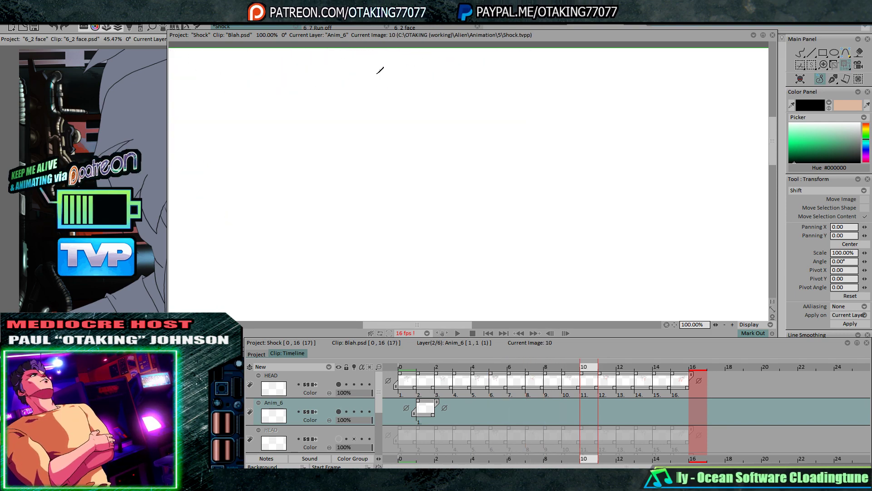
pyautogui.press('Right')
pyautogui.press('Right')
pyautogui.press('Left')
pyautogui.press('Left')
pyautogui.press('Left')
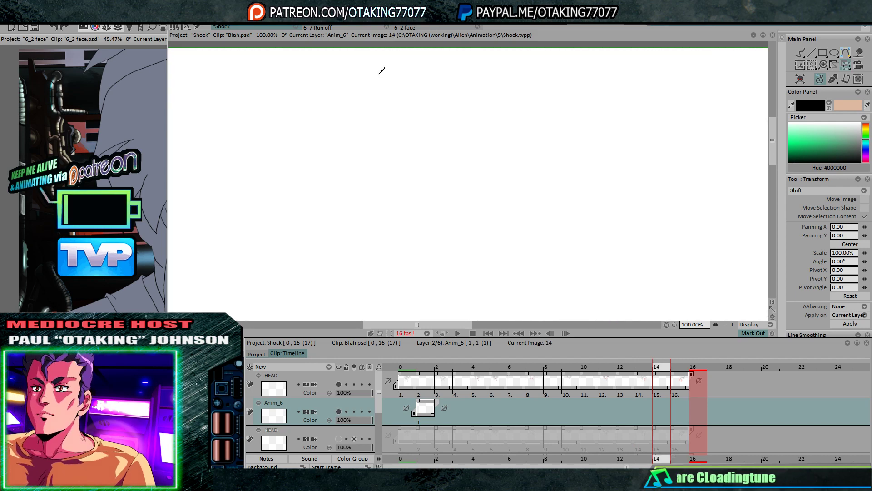
pyautogui.press('Home')
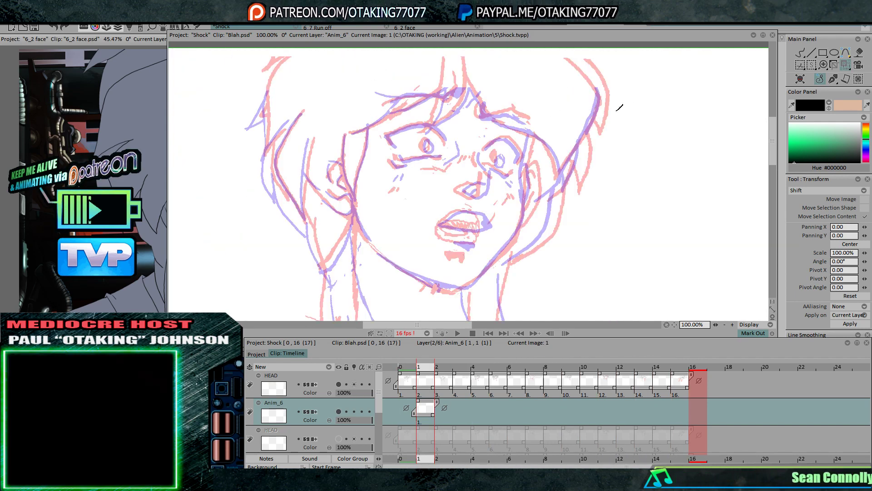
# Draw the left side lock's outer edge and the adjoining hairline on frame 1 with the Pen Brush in colour #042012
pyautogui.click(801, 55)
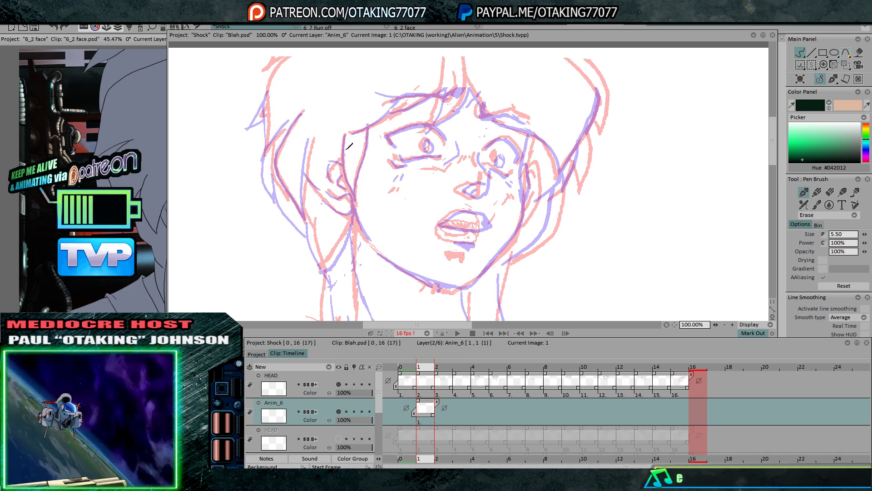
pyautogui.moveTo(345, 179); pyautogui.dragTo(353, 199)
pyautogui.press('Left')
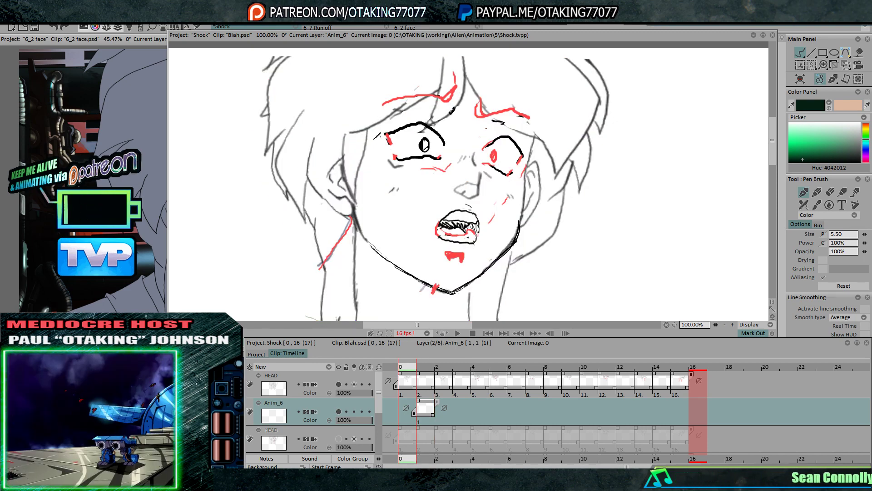
pyautogui.press('Right')
pyautogui.press('Right')
pyautogui.press('Left')
pyautogui.press('Left')
pyautogui.press('Right')
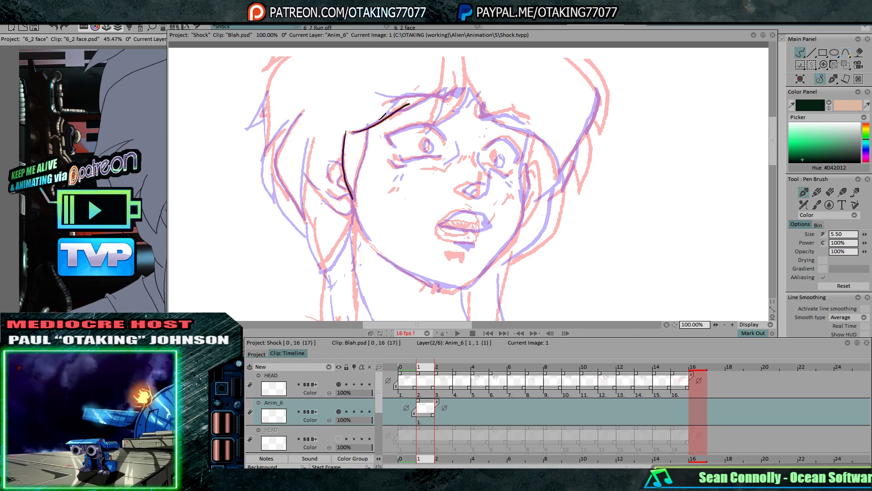
# Draw the left side lock's inner edge down to its tip, flipping against the neighbouring frames for placement
pyautogui.press('Right')
pyautogui.press('Left')
pyautogui.press('Right')
pyautogui.press('Left')
pyautogui.press('Left')
pyautogui.press('Right')
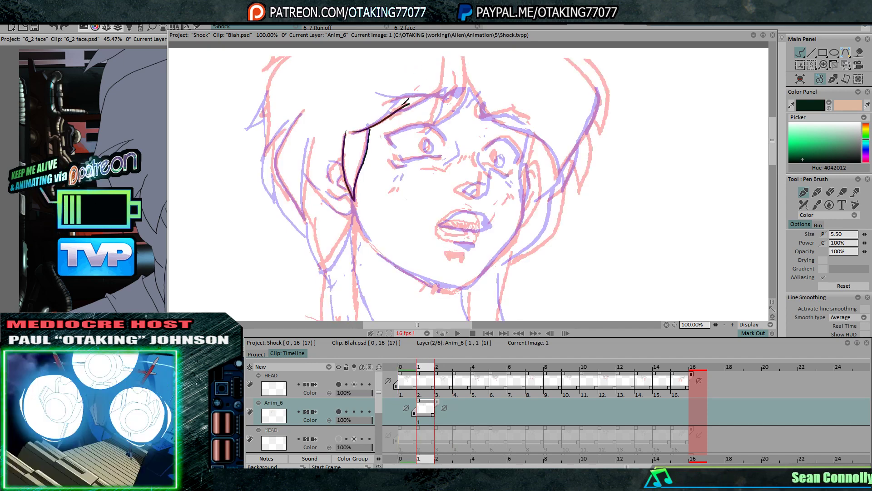
# Draw the central forelock and the right fringe curving down to its pointed tip and up the hair's edge
pyautogui.moveTo(429, 94); pyautogui.dragTo(446, 88)
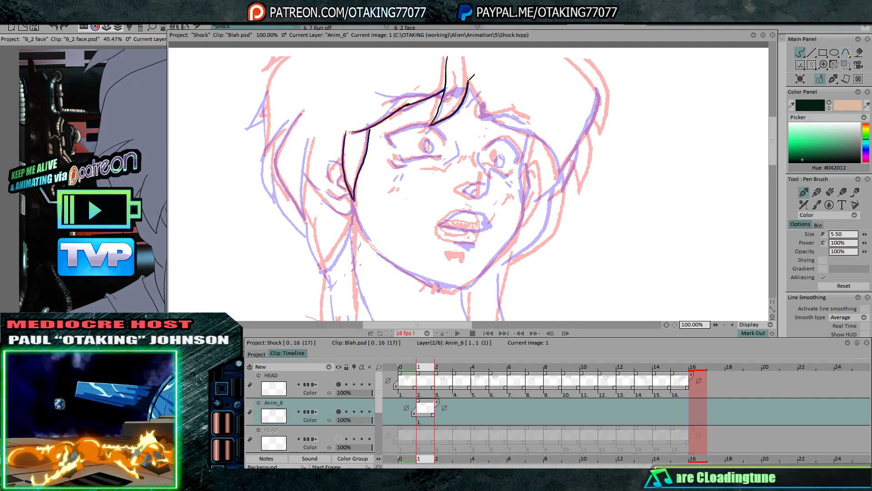
pyautogui.moveTo(469, 81)
pyautogui.mouseDown()
pyautogui.moveTo(466, 57)
pyautogui.moveTo(498, 119)
pyautogui.mouseUp()
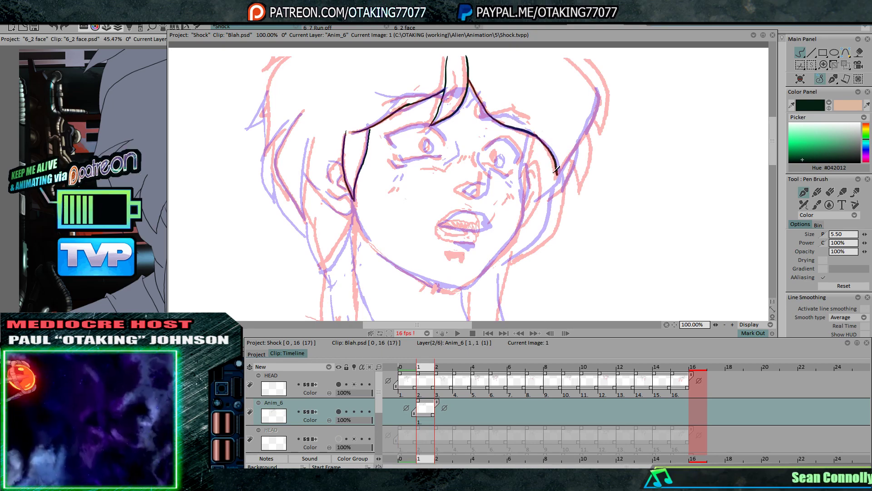
pyautogui.press('Left')
pyautogui.press('Right')
pyautogui.press('Right')
pyautogui.press('Left')
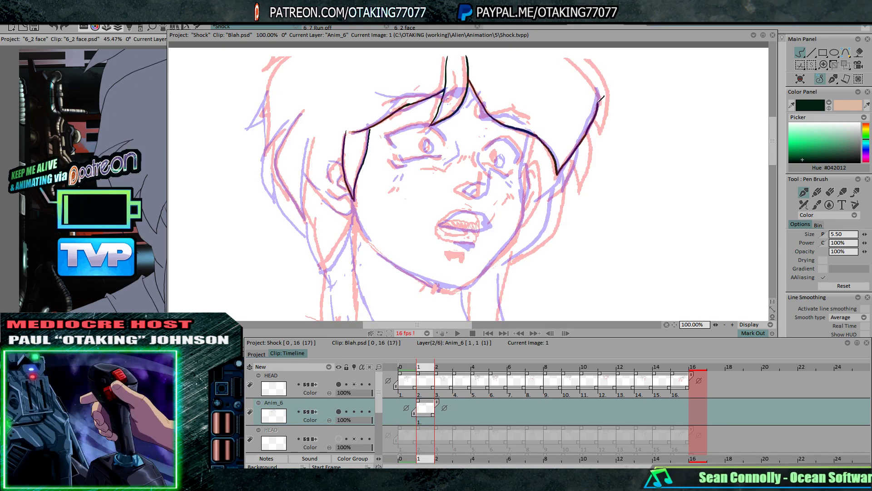
# Draw the small hair spike behind the right fringe and the outer right hair contour, checking against frames 0 and 2
pyautogui.press('Left')
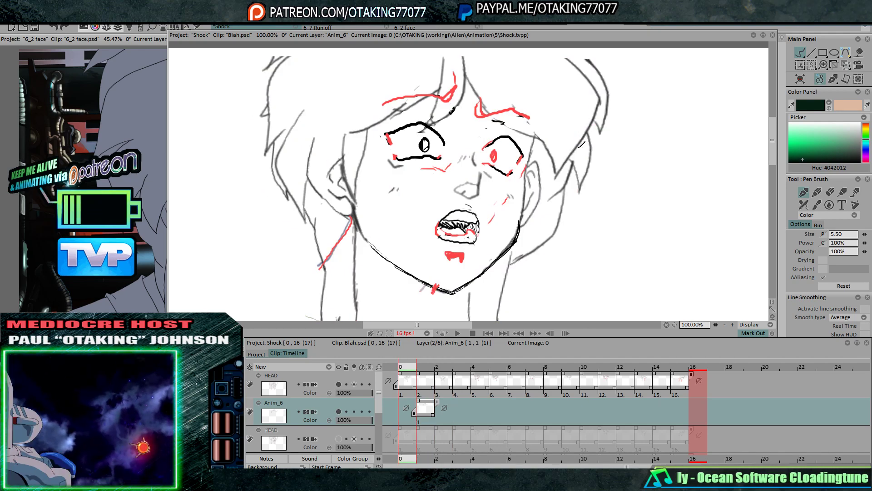
pyautogui.press('Right')
pyautogui.press('Left')
pyautogui.press('Right')
pyautogui.moveTo(577, 172); pyautogui.dragTo(582, 142)
pyautogui.press('Left')
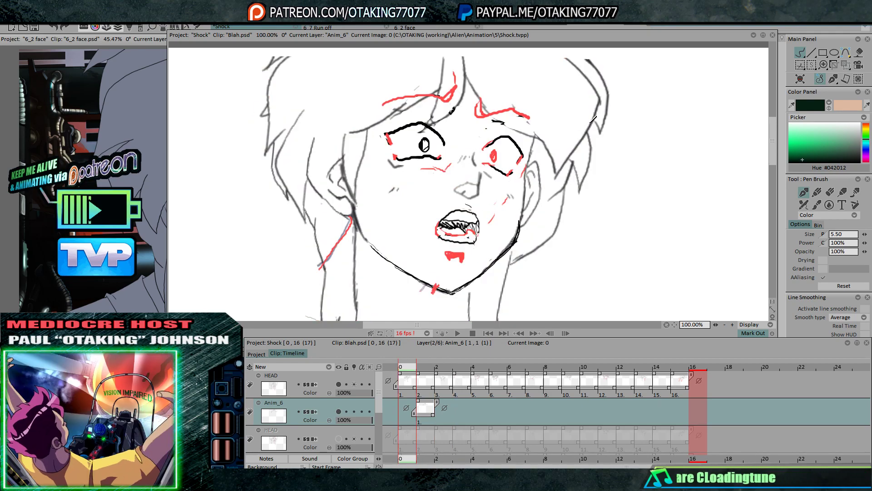
pyautogui.press('Right')
pyautogui.press('Right')
pyautogui.press('Left')
pyautogui.moveTo(607, 98); pyautogui.dragTo(583, 52)
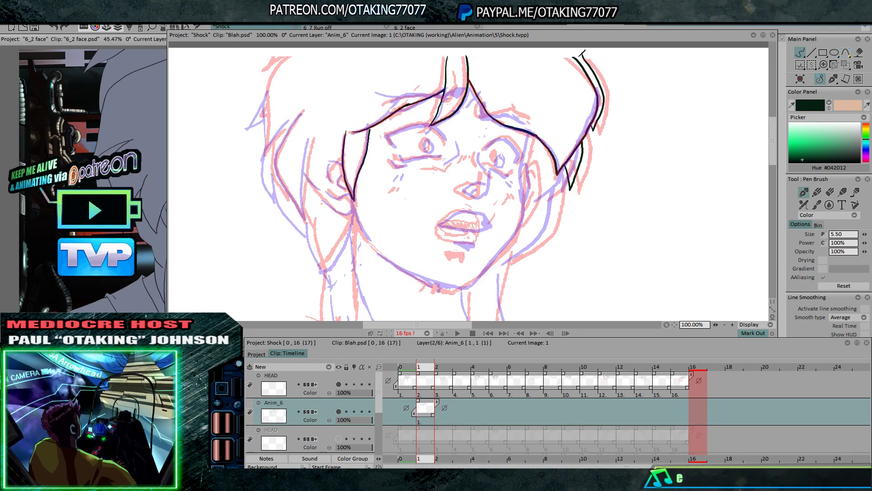
# Draw the right side of the face from the fringe down to the cheek, between the two key poses
pyautogui.press('Left')
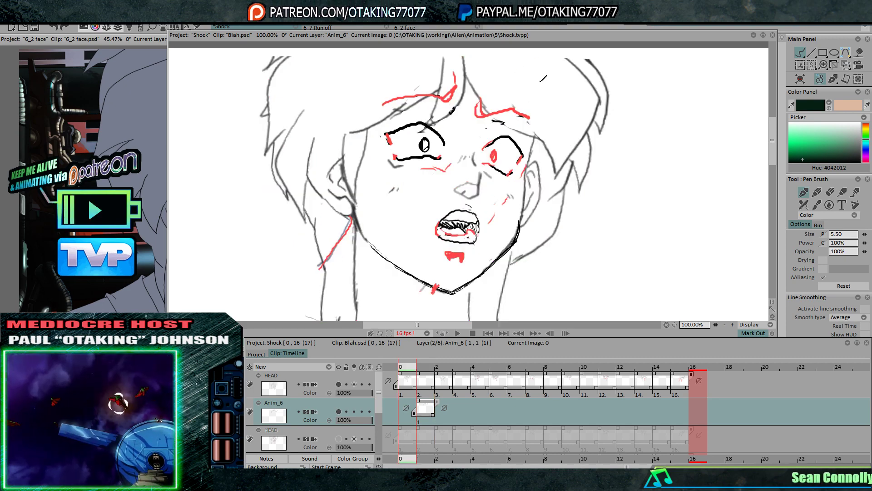
pyautogui.press('Right')
pyautogui.press('Left')
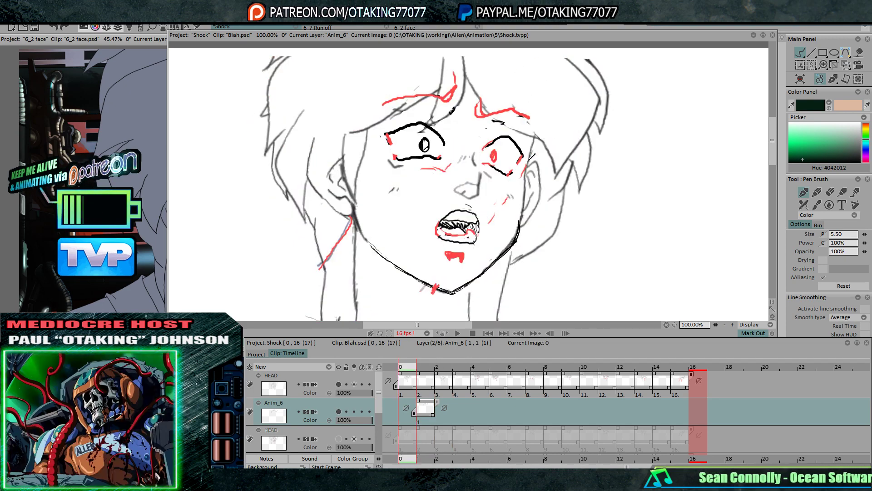
pyautogui.press('Right')
pyautogui.moveTo(536, 133); pyautogui.dragTo(523, 209)
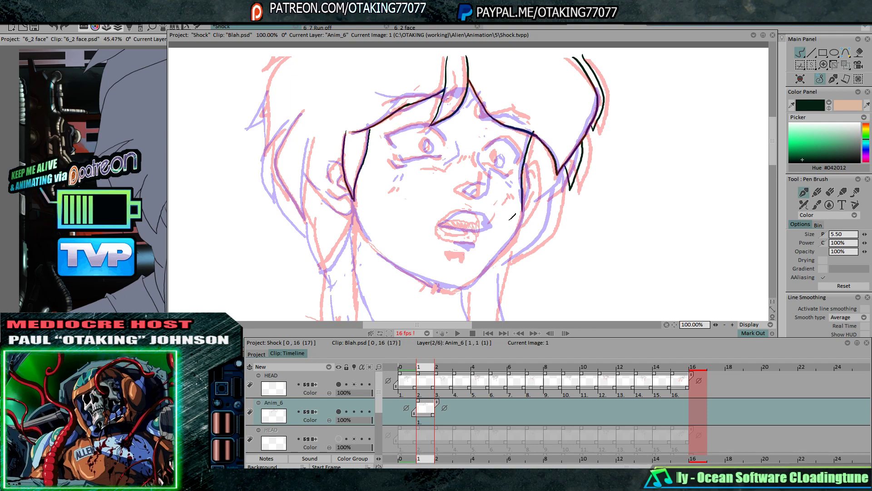
# Draw the jawline from the left cheek to the chin and up to the right cheek, redoing the right-hand stroke
pyautogui.moveTo(378, 254); pyautogui.dragTo(461, 291)
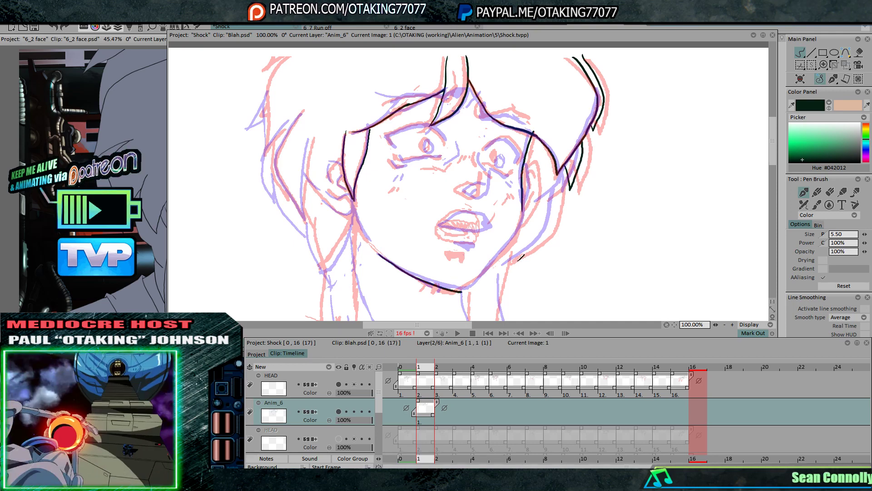
pyautogui.moveTo(461, 292); pyautogui.dragTo(516, 241)
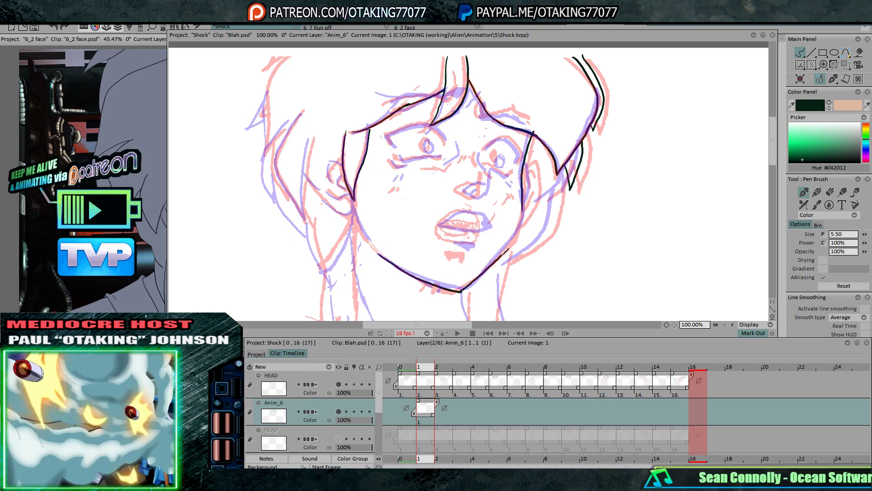
pyautogui.hotkey('ctrl', 'z')
pyautogui.moveTo(461, 292)
pyautogui.mouseDown()
pyautogui.moveTo(510, 244)
pyautogui.moveTo(522, 210)
pyautogui.mouseUp()
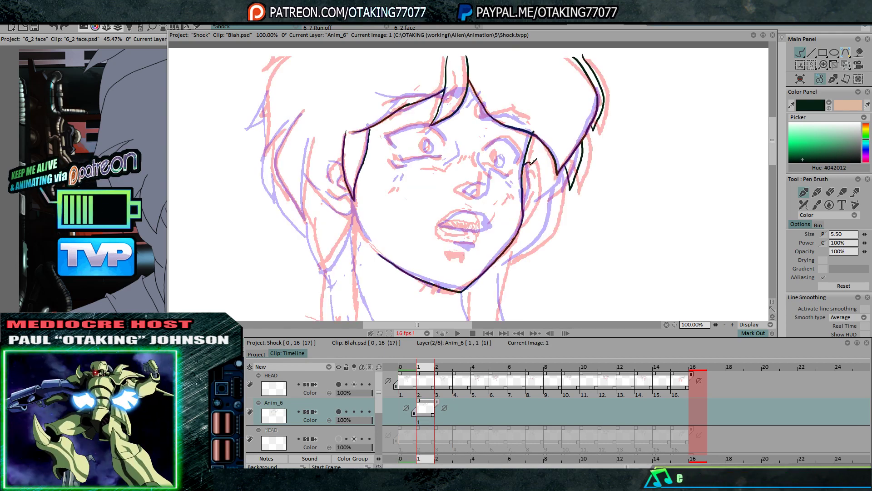
# Draw the right ear's outline beside the face and flip between frames 0 and 2 to check the inbetween
pyautogui.moveTo(529, 160)
pyautogui.mouseDown()
pyautogui.moveTo(534, 190)
pyautogui.moveTo(522, 214)
pyautogui.mouseUp()
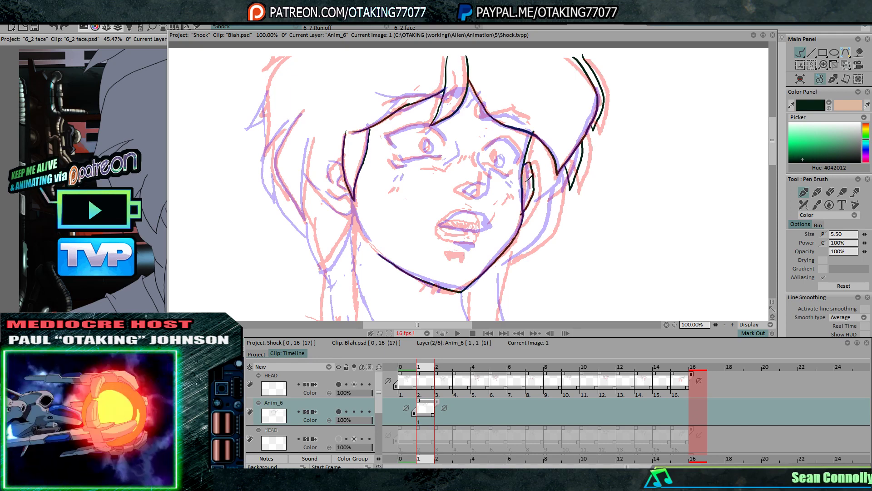
pyautogui.press('Right')
pyautogui.press('Left')
pyautogui.press('Left')
pyautogui.press('Right')
pyautogui.press('Right')
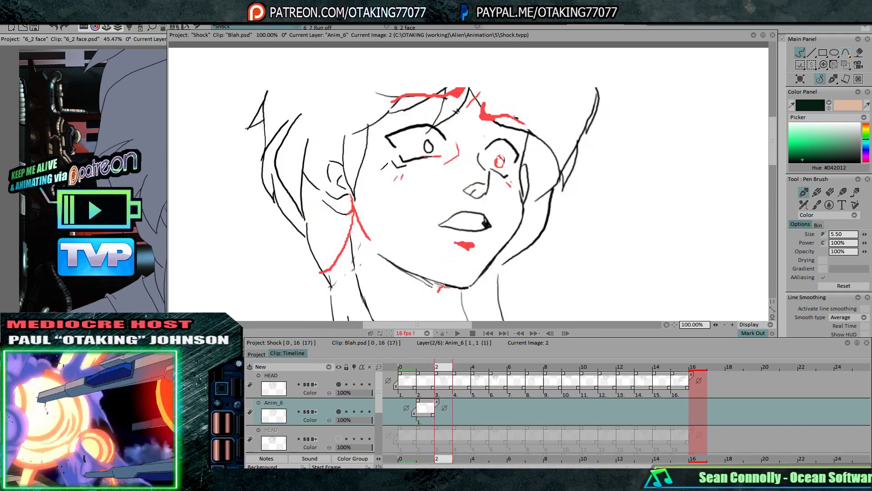
# Draw the inner hair strands beside the left ear on frame 1, comparing with the key poses on frames 0 and 2
pyautogui.press('Left')
pyautogui.press('Left')
pyautogui.press('Right')
pyautogui.press('Left')
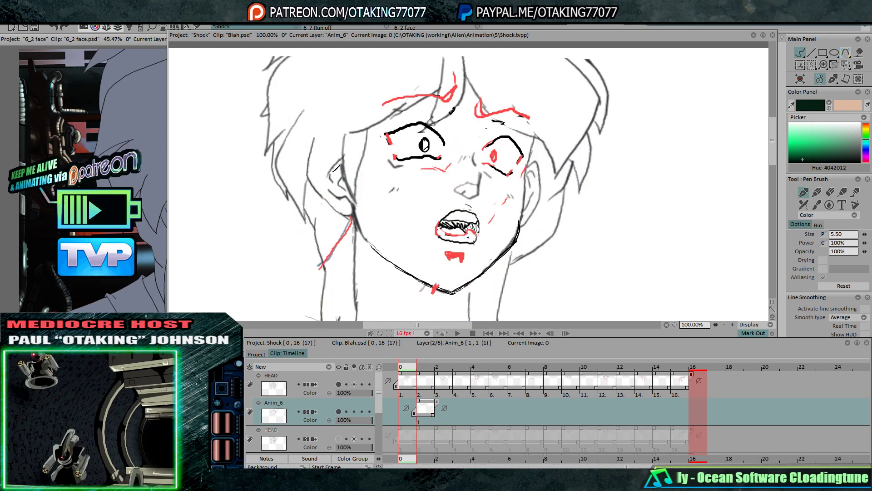
pyautogui.press('Right')
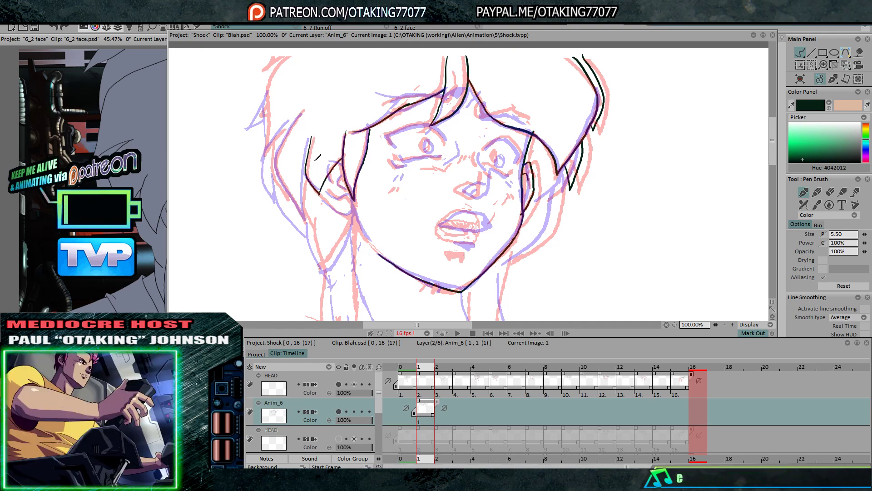
pyautogui.press('Right')
pyautogui.press('Left')
pyautogui.press('Left')
pyautogui.press('Right')
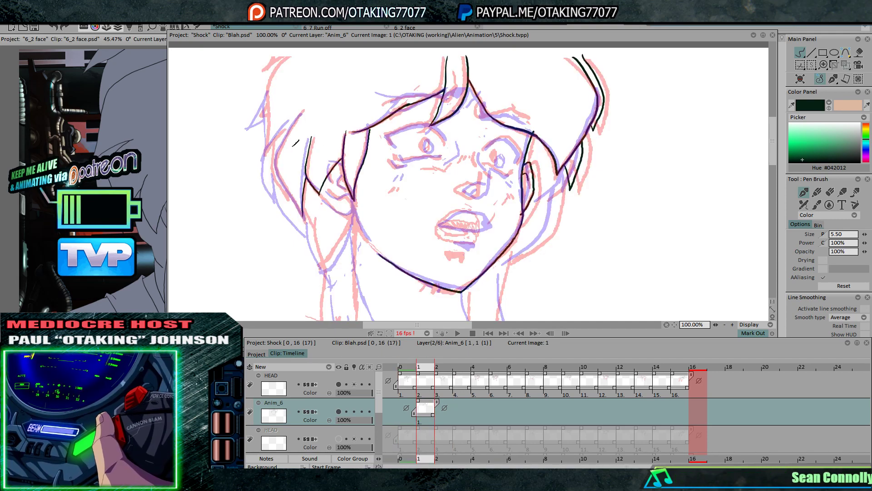
# Draw the long curved hair lock left of the ear and the outer left hair contour above it
pyautogui.moveTo(304, 108)
pyautogui.mouseDown()
pyautogui.moveTo(277, 167)
pyautogui.moveTo(298, 194)
pyautogui.mouseUp()
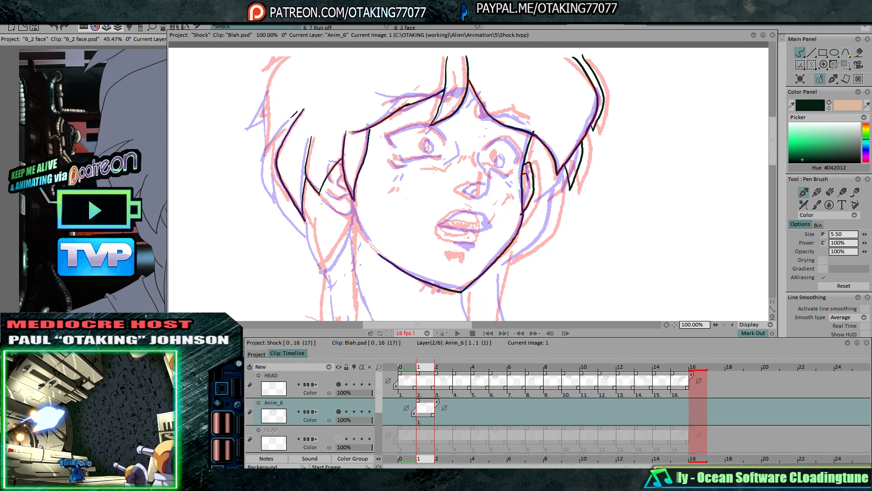
pyautogui.press('Right')
pyautogui.press('Left')
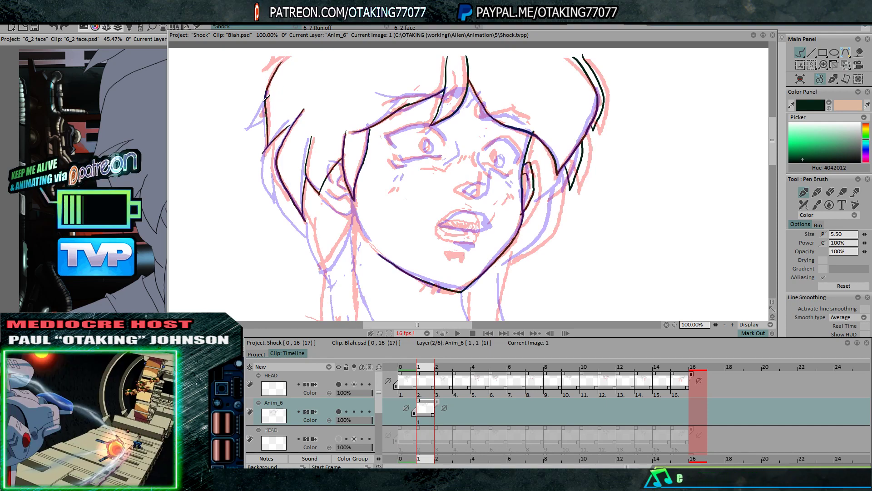
# Draw the small hair spike sticking out of the outer left contour, placed between the spikes of the two key poses
pyautogui.press('Right')
pyautogui.press('Left')
pyautogui.press('Right')
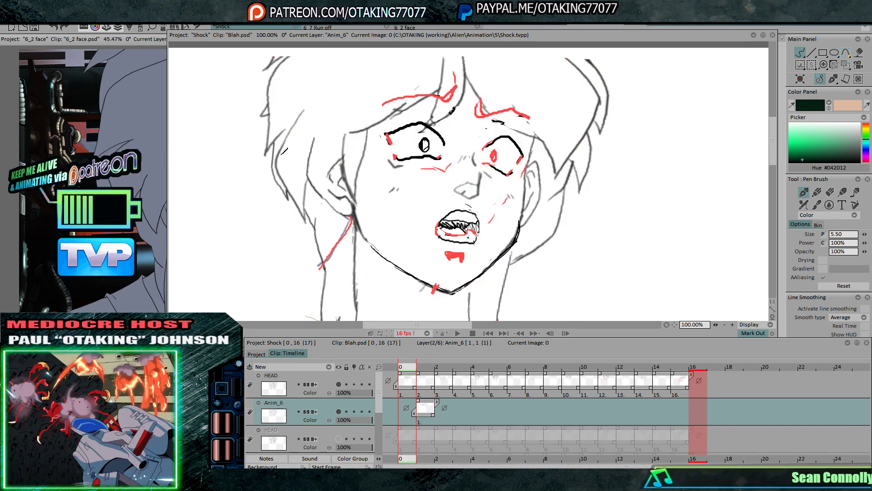
pyautogui.press('Left')
pyautogui.press('Right')
pyautogui.press('Left')
pyautogui.press('Right')
pyautogui.press('Left')
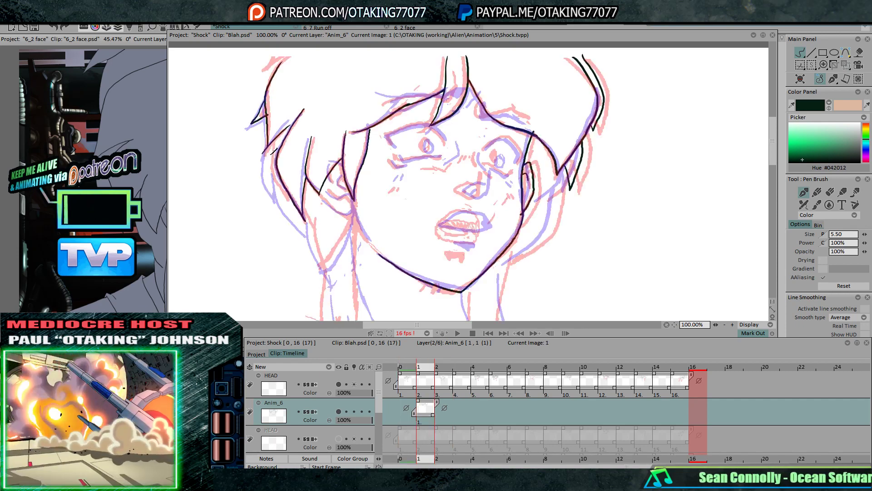
# Draw the lower left outer hair contour down behind the ear, checking its position against frames 0 and 2
pyautogui.press('Left')
pyautogui.press('Right')
pyautogui.press('Right')
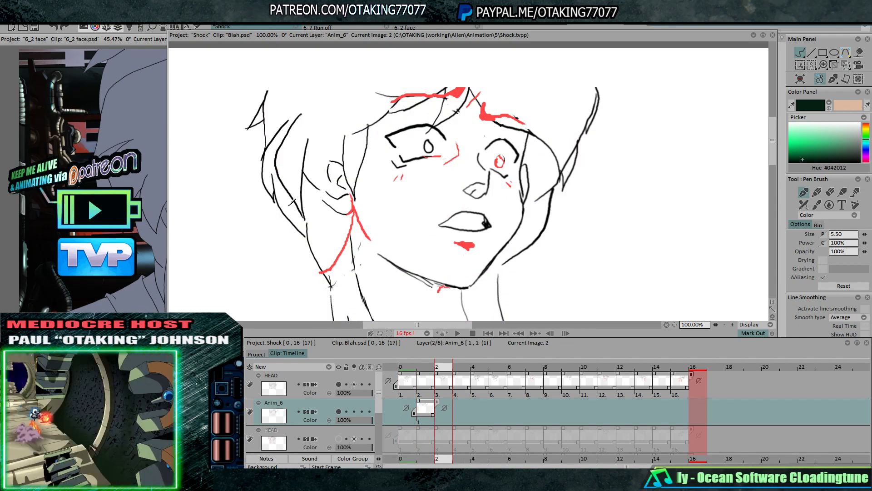
pyautogui.press('Left')
pyautogui.press('Left')
pyautogui.press('Right')
pyautogui.moveTo(280, 180); pyautogui.dragTo(306, 229)
pyautogui.press('Right')
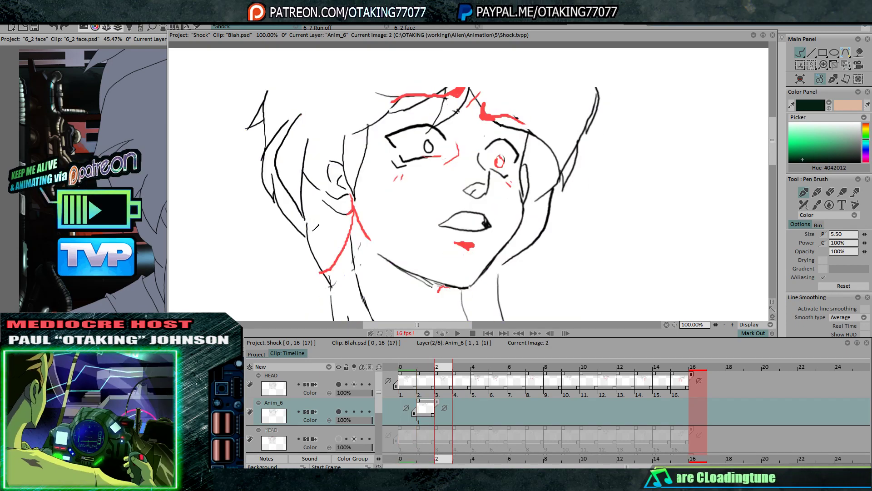
pyautogui.press('Left')
pyautogui.press('Right')
pyautogui.press('Left')
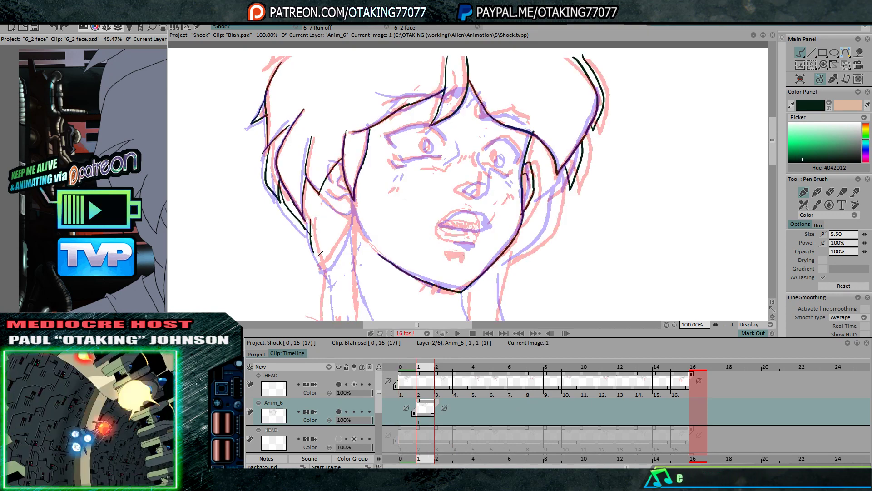
# Draw the left neck lines with their pointed lower ends, and outline the left ear with its inner folds
pyautogui.press('Left')
pyautogui.press('Right')
pyautogui.press('Left')
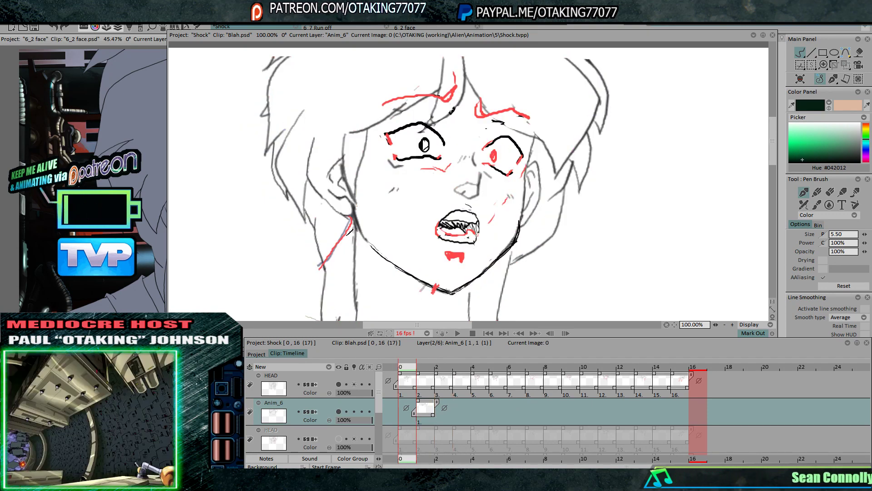
pyautogui.press('Right')
pyautogui.moveTo(347, 288); pyautogui.dragTo(381, 221)
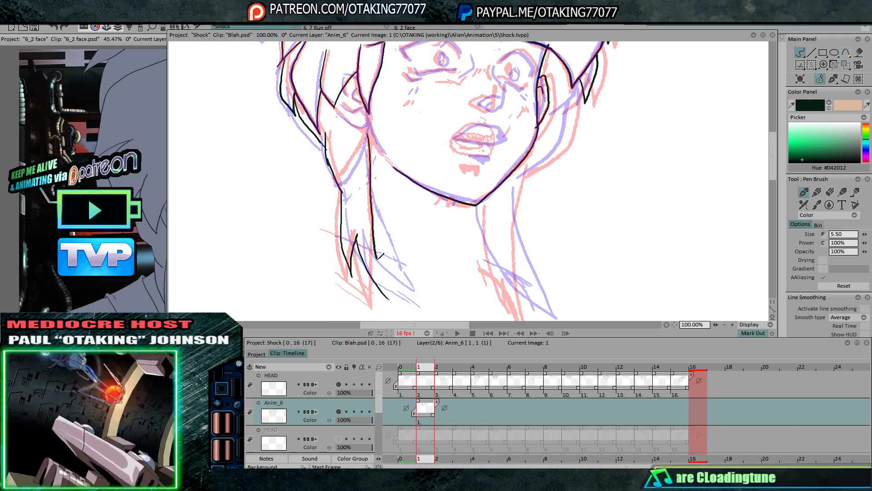
pyautogui.moveTo(378, 259); pyautogui.dragTo(393, 300)
pyautogui.moveTo(386, 140); pyautogui.dragTo(378, 158)
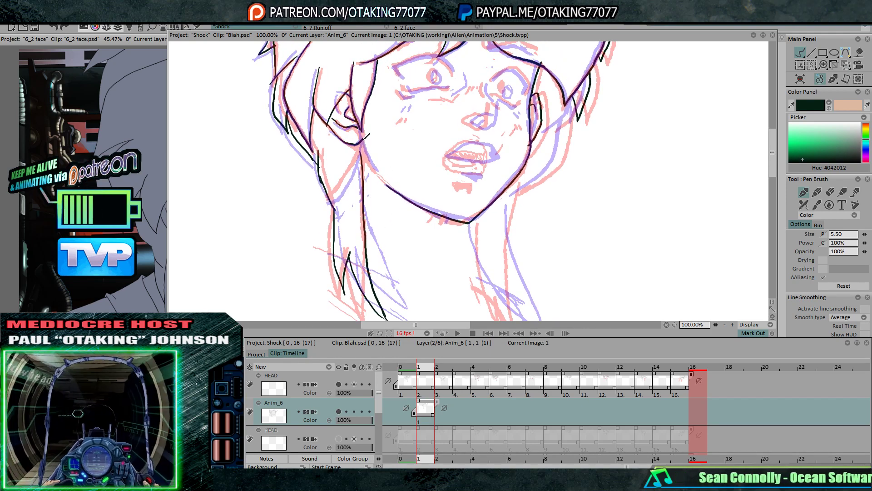
# Draw the neck lines below the chin and right jaw, and the lower right hair contour
pyautogui.moveTo(469, 222); pyautogui.dragTo(377, 119)
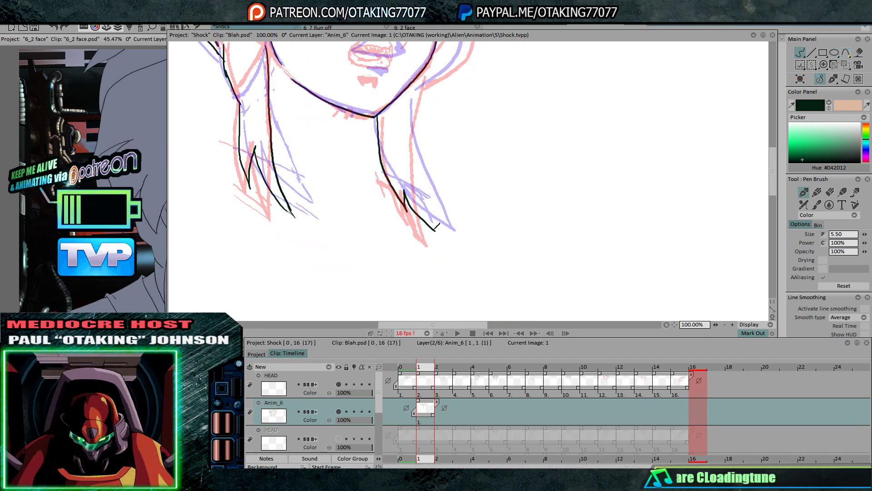
pyautogui.moveTo(415, 91); pyautogui.dragTo(423, 154)
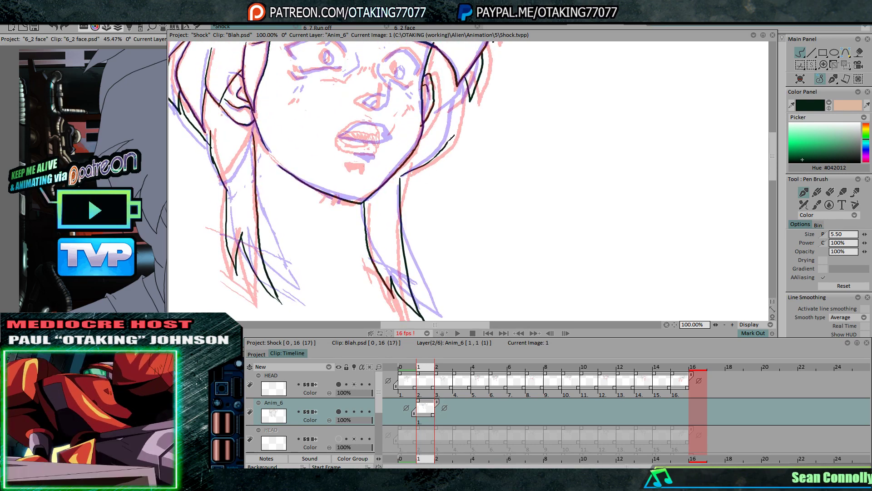
# Flip between the key poses and draw the right eyebrow beneath the fringe on frame 1
pyautogui.moveTo(464, 84)
pyautogui.mouseDown()
pyautogui.moveTo(482, 188)
pyautogui.moveTo(500, 187)
pyautogui.mouseUp()
pyautogui.press('Left')
pyautogui.press('Right')
pyautogui.press('Left')
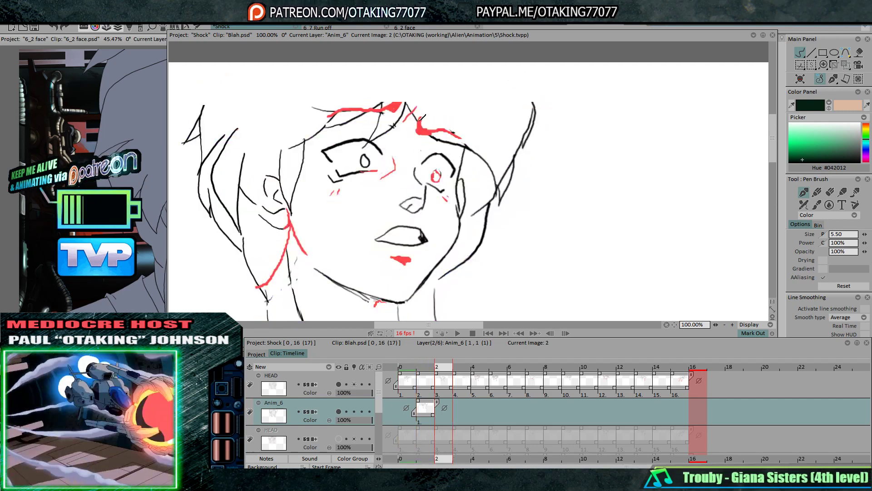
pyautogui.press('Right')
pyautogui.press('Left')
pyautogui.press('Right')
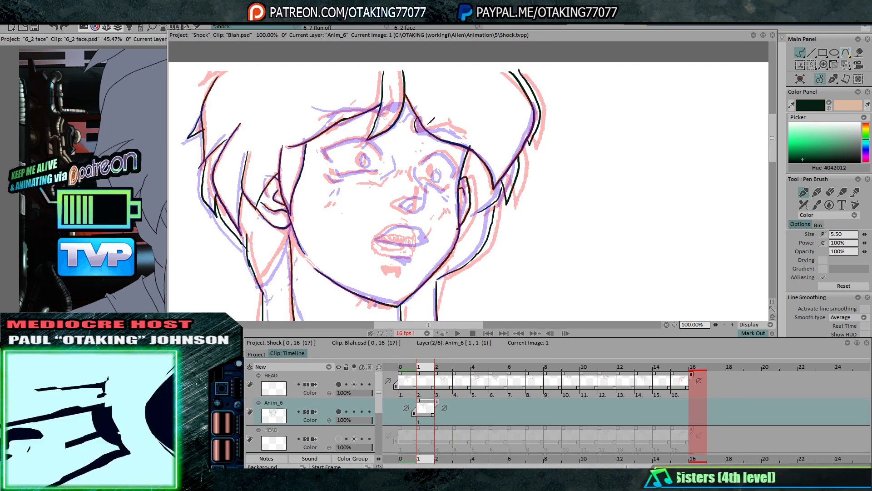
pyautogui.press('Left')
pyautogui.press('Right')
# Draw the left eyebrow with its hooked inner end, following the key poses on frames 0 and 2
pyautogui.press('Left')
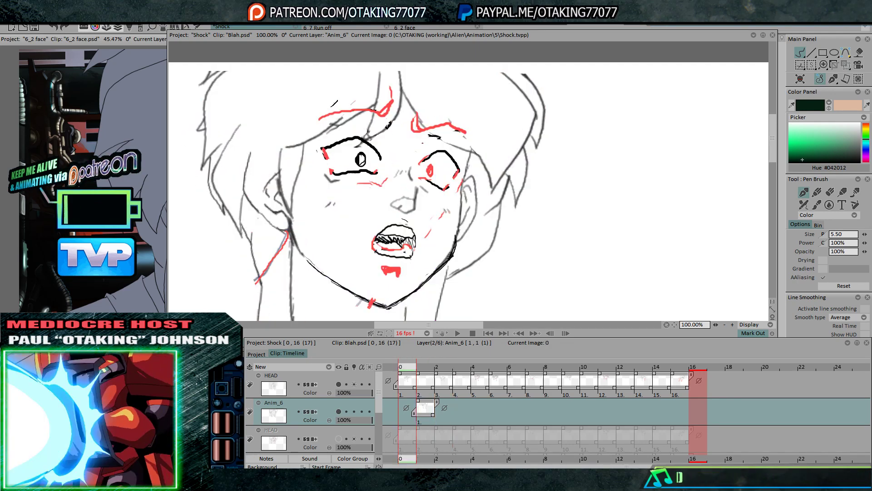
pyautogui.press('Right')
pyautogui.press('Left')
pyautogui.press('Right')
pyautogui.press('Left')
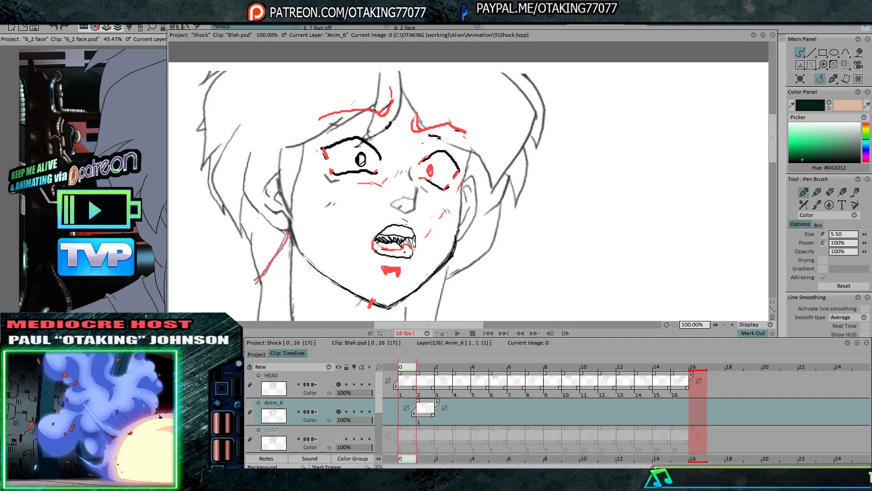
pyautogui.press('Right')
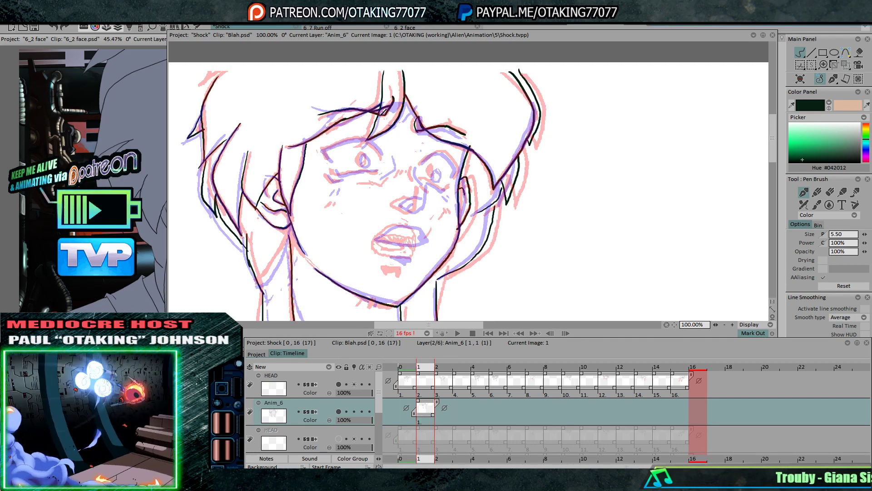
# Draw both eyes on frame 1 with thick upper lids, oval irises and lower lid lines
pyautogui.press('Right')
pyautogui.press('Left')
pyautogui.press('Left')
pyautogui.press('Right')
pyautogui.moveTo(330, 161)
pyautogui.mouseDown()
pyautogui.moveTo(324, 153)
pyautogui.moveTo(366, 140)
pyautogui.moveTo(381, 153)
pyautogui.moveTo(439, 152)
pyautogui.moveTo(456, 176)
pyautogui.mouseUp()
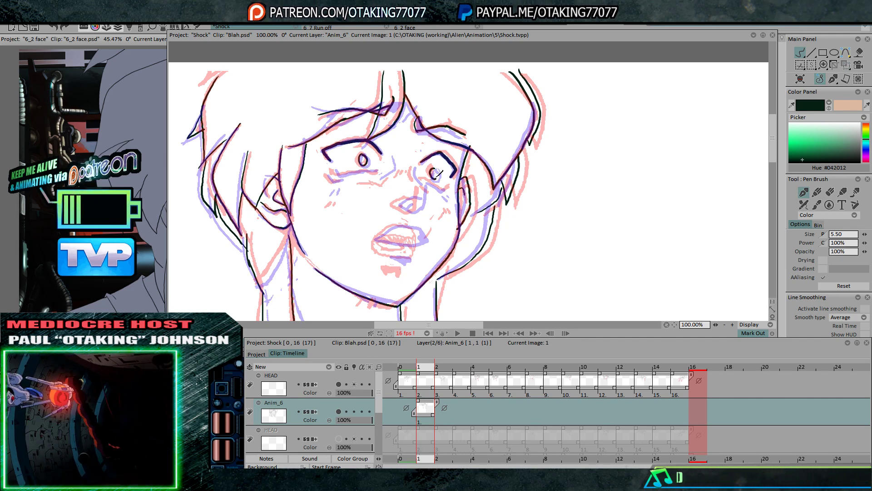
pyautogui.moveTo(341, 171); pyautogui.dragTo(375, 169)
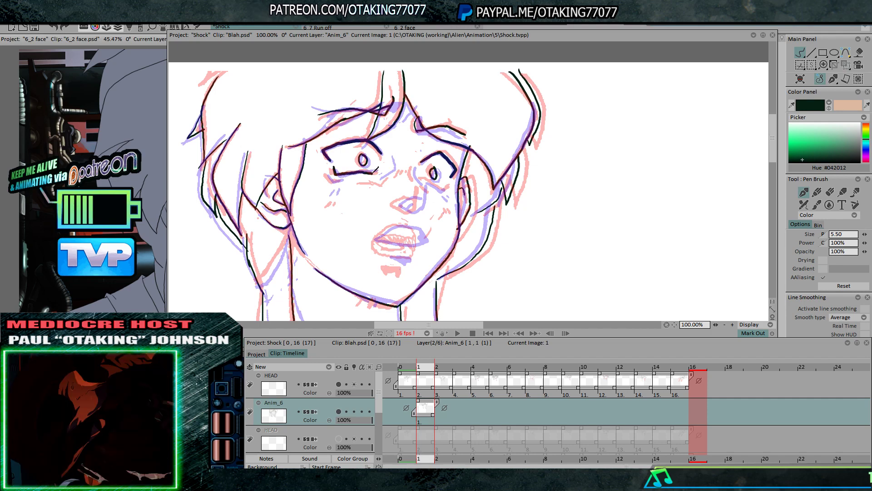
pyautogui.press('Right')
pyautogui.press('Left')
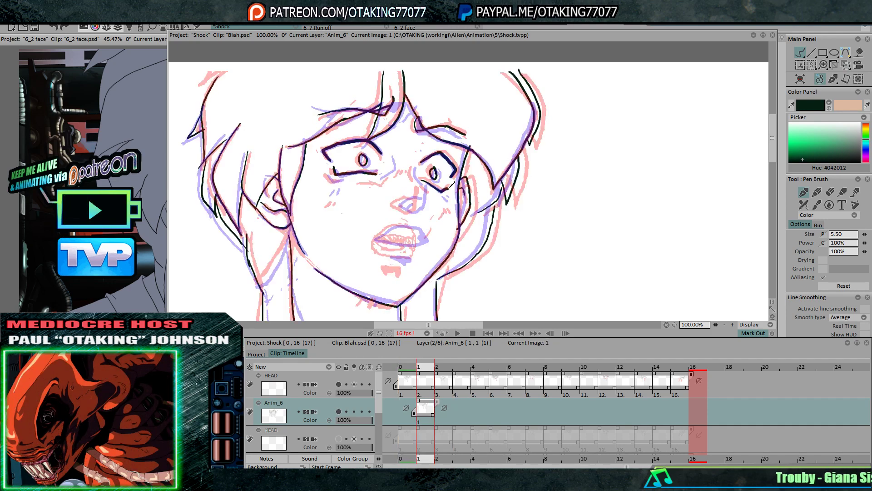
# Flip repeatedly through frames 0, 1 and 2 to examine how the eyes move between the key poses
pyautogui.press('Right')
pyautogui.press('Left')
pyautogui.press('Left')
pyautogui.press('Right')
pyautogui.press('Right')
pyautogui.press('Left')
pyautogui.press('Left')
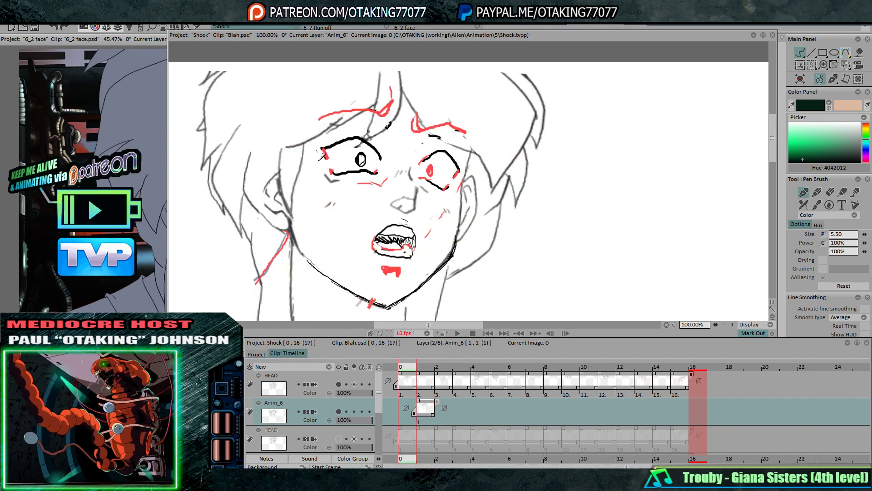
pyautogui.press('Right')
pyautogui.press('Right')
pyautogui.press('Left')
pyautogui.press('Left')
pyautogui.press('Right')
pyautogui.press('Right')
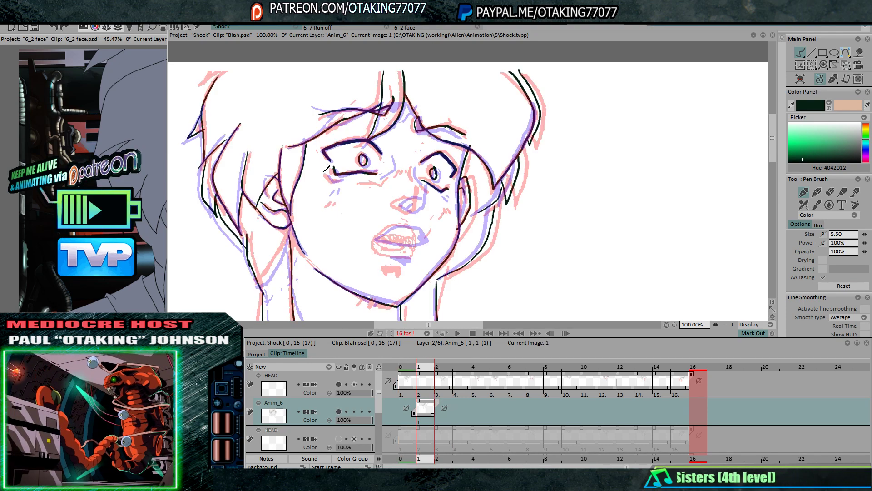
# Draw the short crease below the outer corner of the left eye
pyautogui.press('Left')
pyautogui.press('Left')
pyautogui.press('Right')
pyautogui.press('Left')
pyautogui.press('Right')
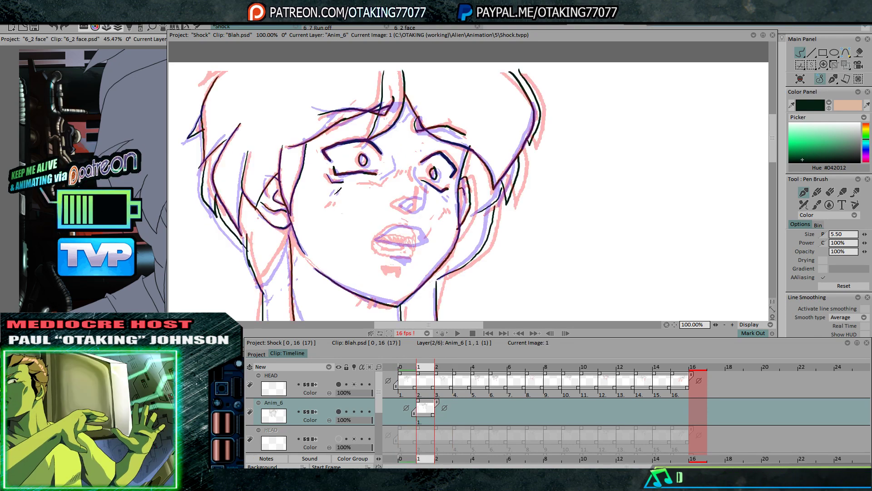
# Draw the short cheek marks below the left eye, between those of the two key poses
pyautogui.press('Left')
pyautogui.press('Right')
pyautogui.press('Left')
pyautogui.press('Right')
# Draw the fold at the inner corner of the left eye and the line of the nose bridge
pyautogui.press('Left')
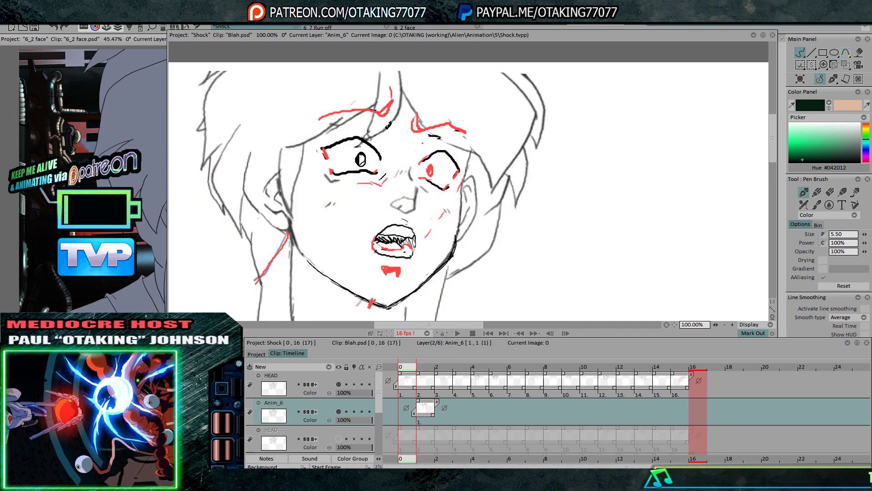
pyautogui.press('Right')
pyautogui.press('Left')
pyautogui.press('Right')
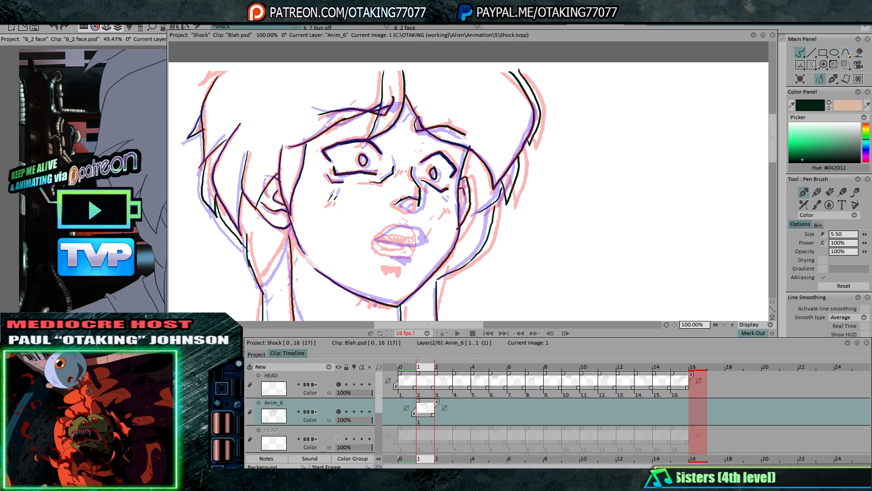
# Draw the cheek marks below the right eye and complete the underside of the nose
pyautogui.press('Left')
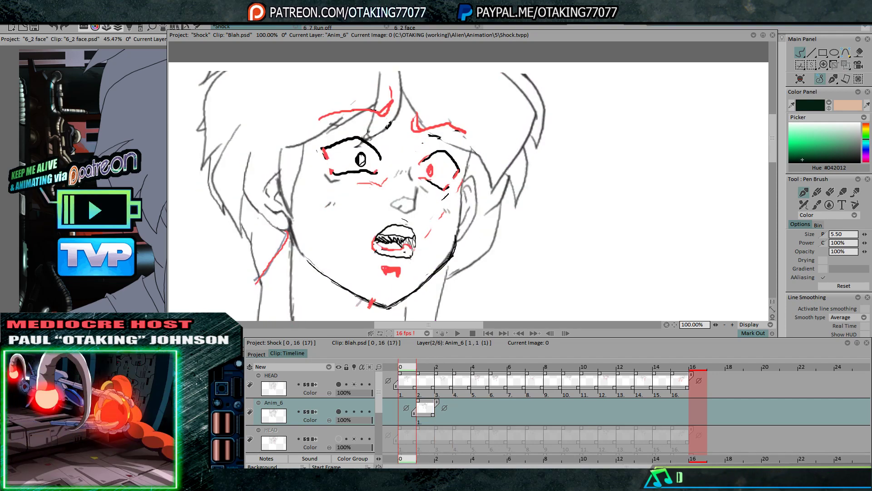
pyautogui.press('Right')
pyautogui.press('Left')
pyautogui.press('Right')
# Draw the upper and lower edges of the open mouth, comparing with frame 0
pyautogui.press('Left')
pyautogui.press('Right')
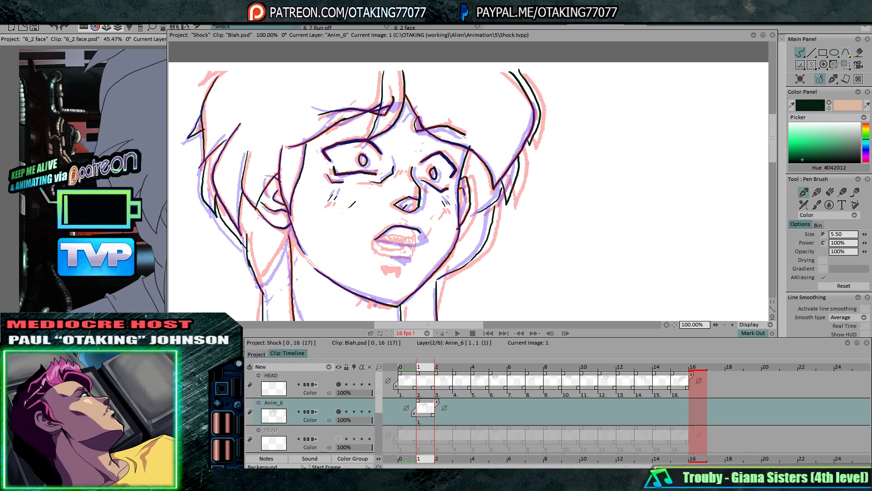
pyautogui.press('Left')
pyautogui.press('Right')
pyautogui.press('Left')
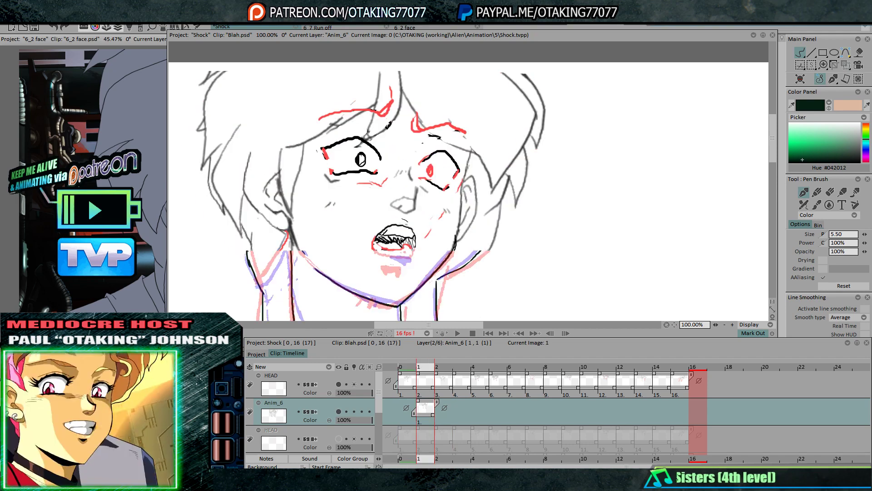
pyautogui.press('Right')
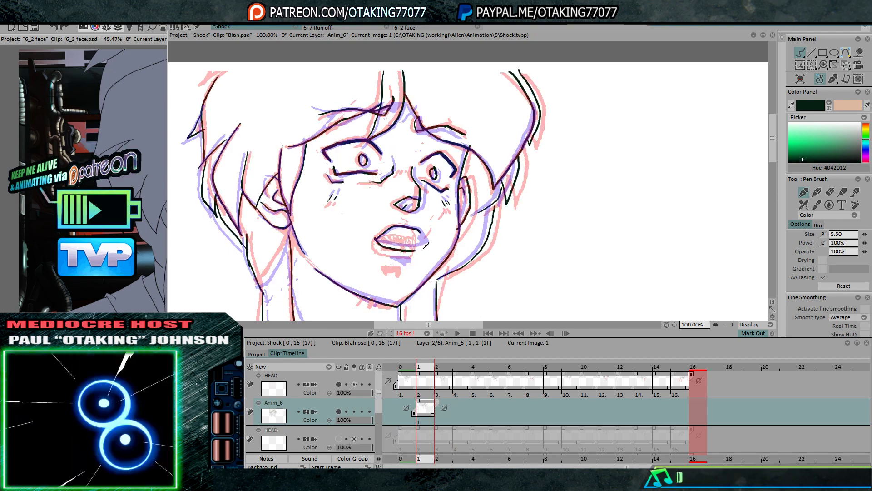
# Close the mouth outline at its right corner and fill in the small shadow below the lower lip
pyautogui.press('Left')
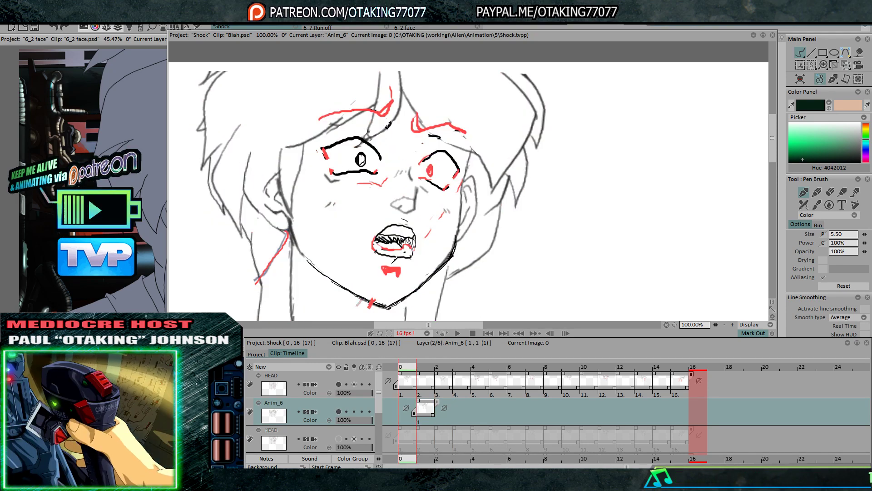
pyautogui.press('Right')
pyautogui.press('Right')
pyautogui.press('Left')
pyautogui.moveTo(388, 261); pyautogui.dragTo(394, 264)
pyautogui.press('Left')
pyautogui.press('Right')
pyautogui.press('Left')
pyautogui.press('Right')
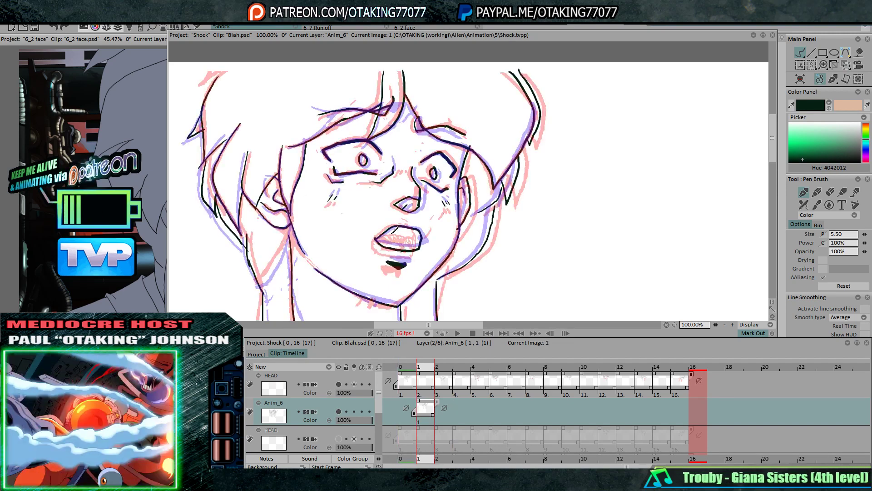
# Draw the teeth line inside the mouth and fill the dark area toward its right corner
pyautogui.press('Right')
pyautogui.press('Left')
pyautogui.press('Left')
pyautogui.press('Right')
pyautogui.press('Left')
pyautogui.press('Right')
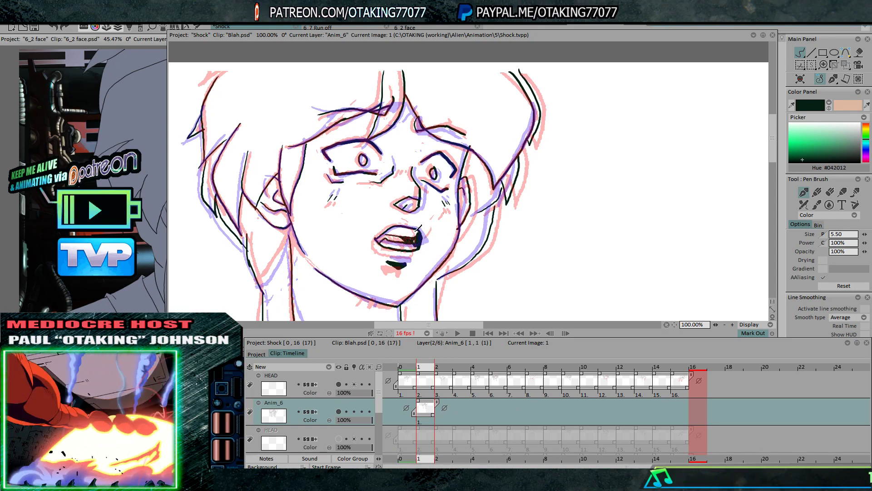
# Show the original HEAD layer instead of the aligned one and shift the frame 1 inbetween by -56, -62 to sit between its drawings
pyautogui.press('Left')
pyautogui.press('Right')
pyautogui.press('Left')
pyautogui.press('Right')
pyautogui.click(338, 384)
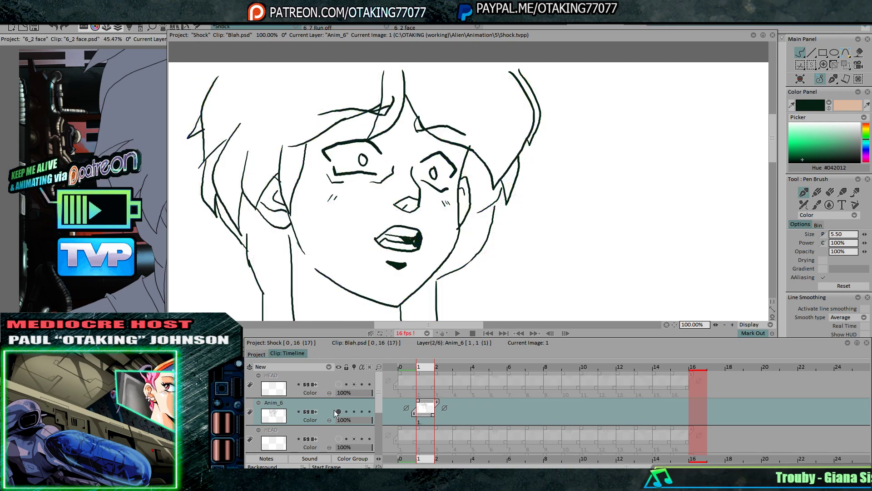
pyautogui.click(337, 438)
pyautogui.click(846, 65)
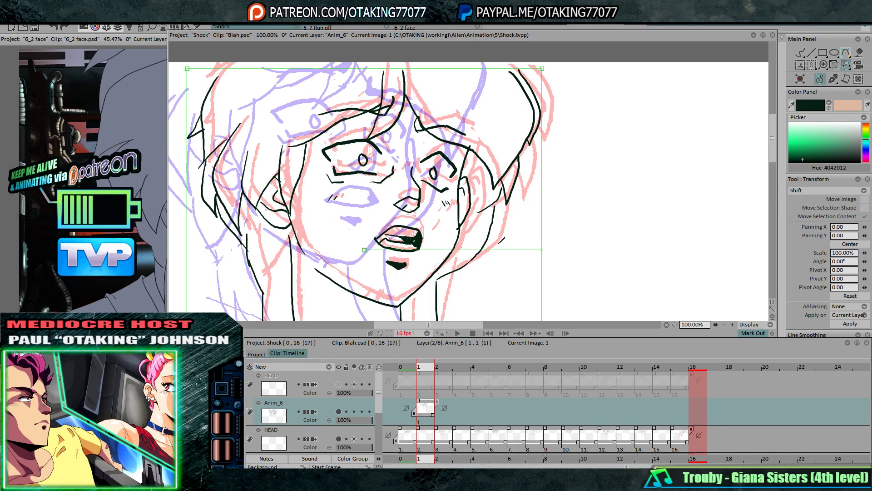
pyautogui.moveTo(504, 240); pyautogui.dragTo(478, 213)
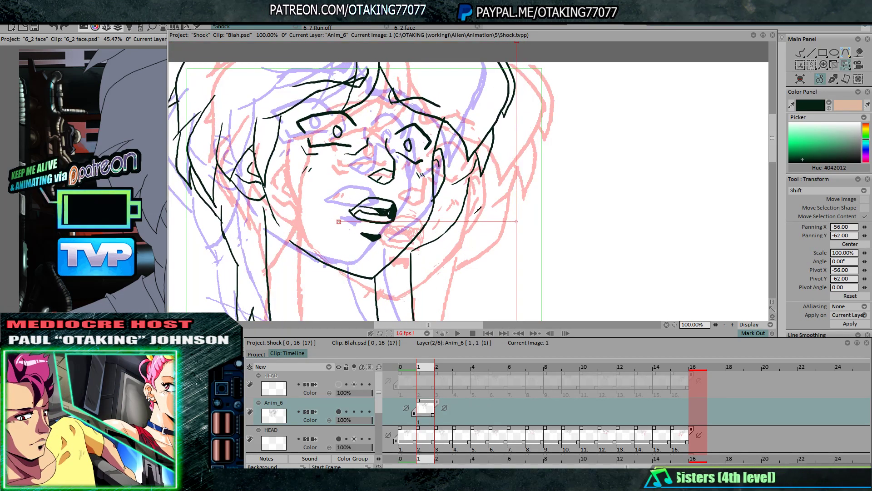
pyautogui.press('Return')
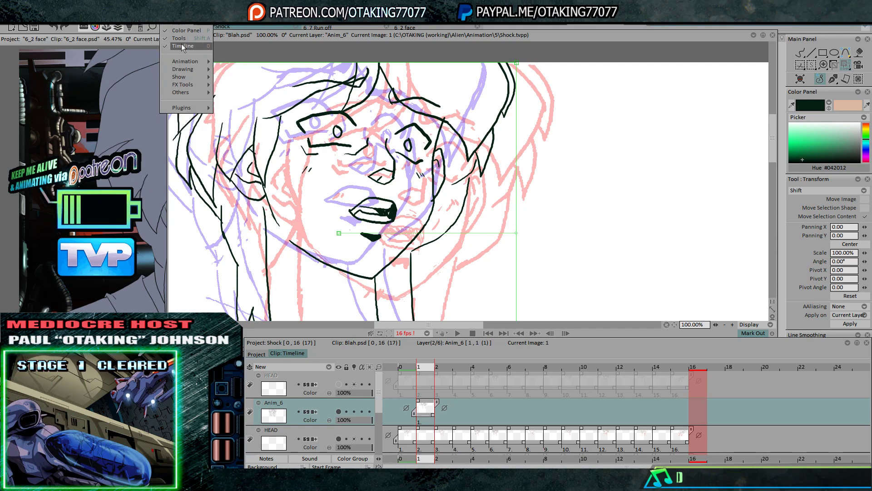
# Flip between the neighbouring frames to check the repositioned inbetween's motion against the original HEAD drawings
pyautogui.click(158, 24)
pyautogui.click(177, 53)
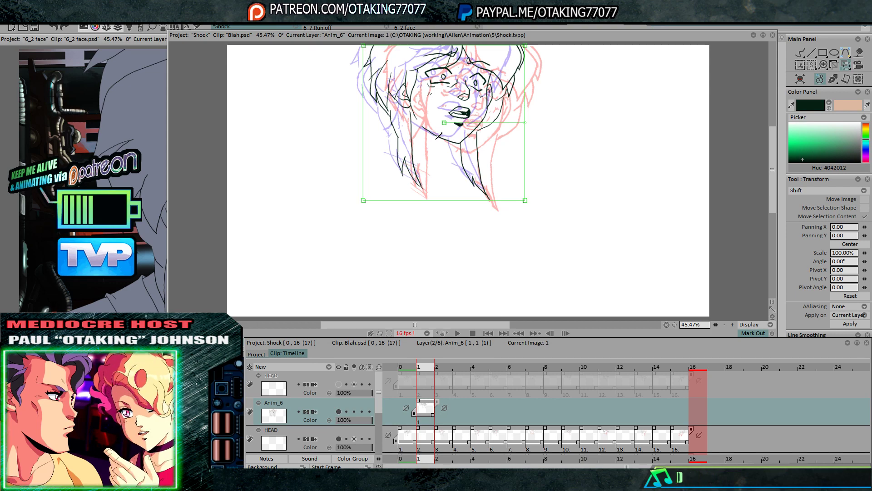
pyautogui.press('b')
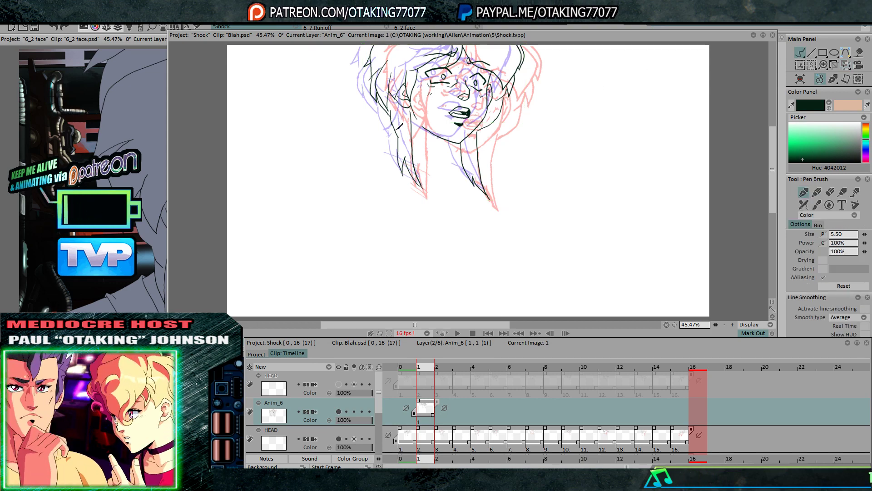
pyautogui.press('Right')
pyautogui.press('Left')
pyautogui.press('Left')
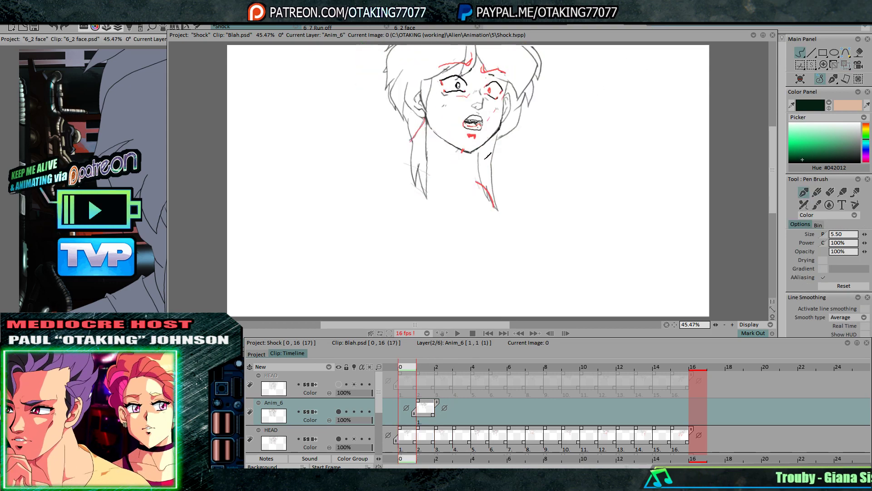
pyautogui.press('Right')
pyautogui.press('Right')
pyautogui.press('Left')
pyautogui.press('Left')
pyautogui.press('Right')
pyautogui.press('Right')
pyautogui.press('Left')
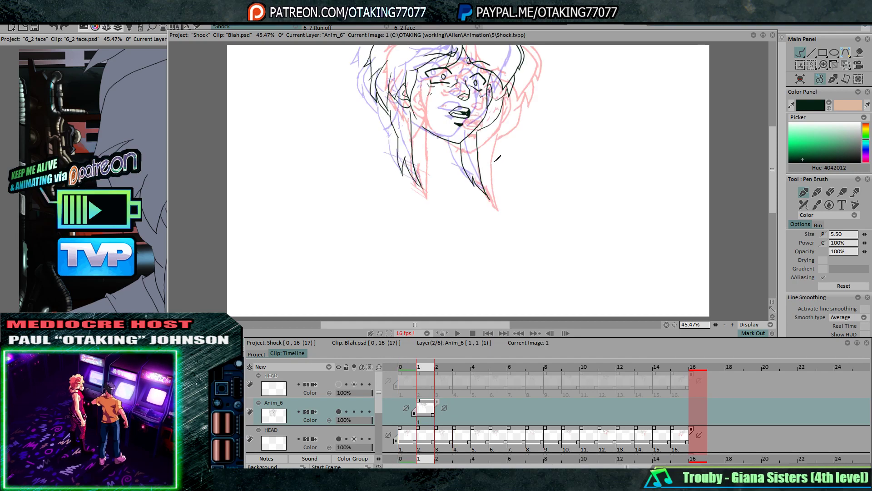
pyautogui.press('Right')
pyautogui.press('Right')
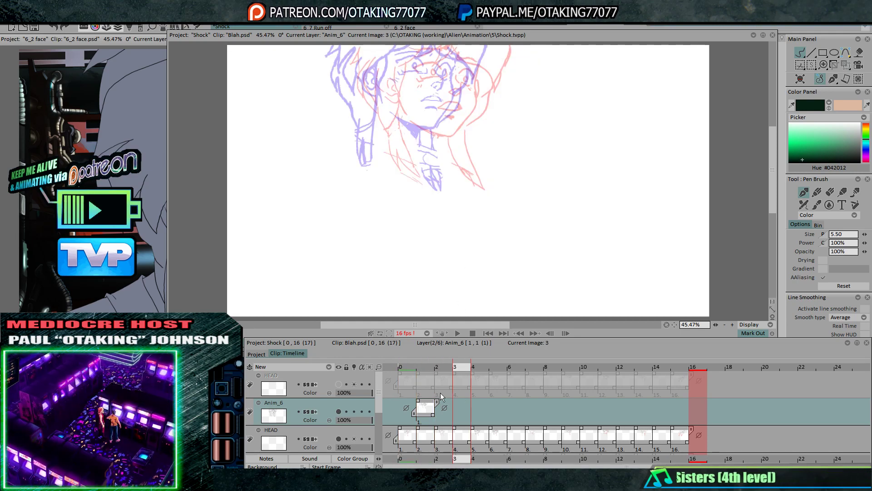
# Extend the Anim_6 layer through frame 3 and switch from the original HEAD layer to the aligned copy above it
pyautogui.moveTo(436, 402); pyautogui.dragTo(454, 401)
pyautogui.press('Return')
pyautogui.click(338, 439)
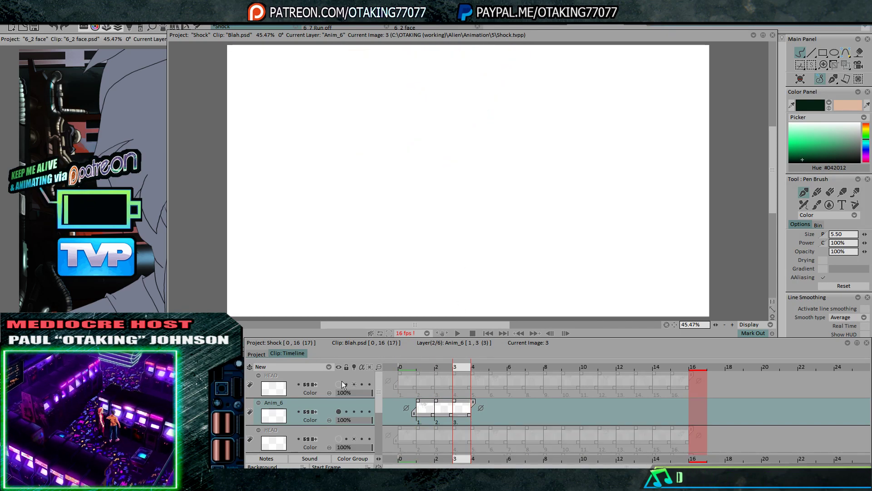
pyautogui.click(339, 384)
pyautogui.press('Up')
pyautogui.press('Left')
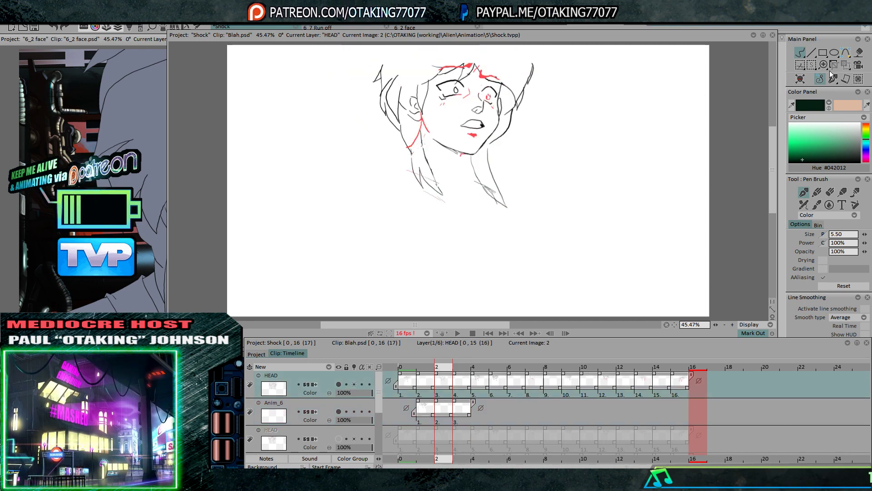
# Shift the HEAD drawings on frames 4 and 2 so that their faces overlap around frame 3
pyautogui.click(846, 65)
pyautogui.press('Right')
pyautogui.press('Right')
pyautogui.moveTo(469, 126); pyautogui.dragTo(517, 156)
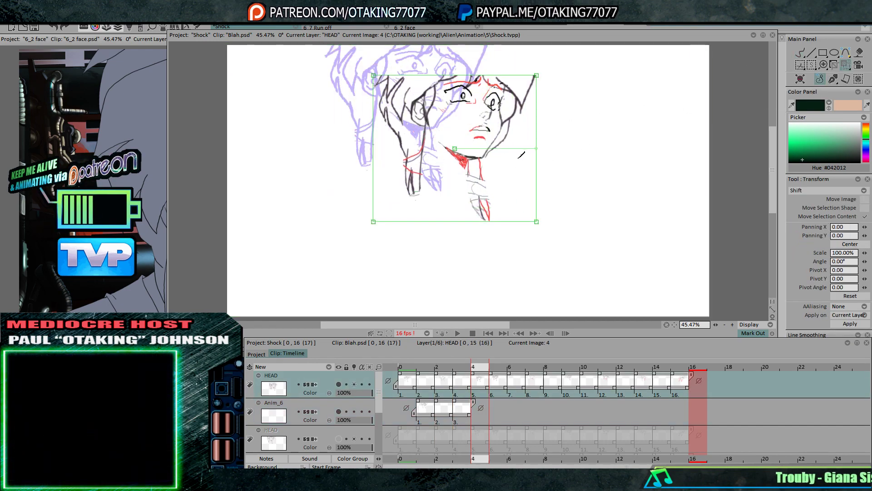
pyautogui.press('Left')
pyautogui.press('Left')
pyautogui.press('Right')
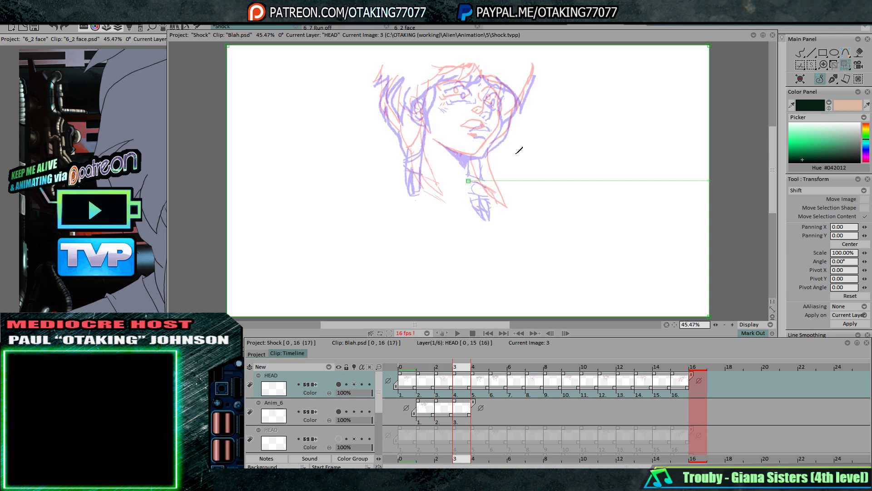
pyautogui.press('Left')
pyautogui.moveTo(516, 150); pyautogui.dragTo(512, 155)
pyautogui.press('Right')
pyautogui.press('Right')
pyautogui.press('Left')
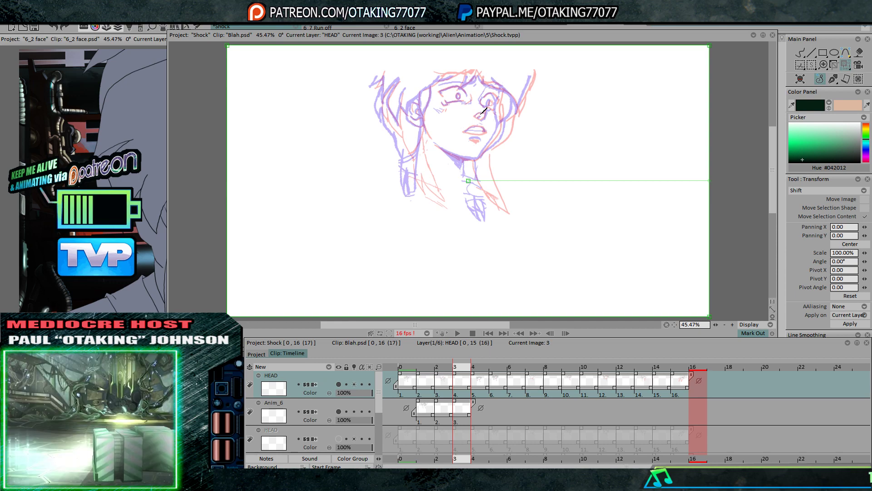
pyautogui.press('Left')
pyautogui.press('Right')
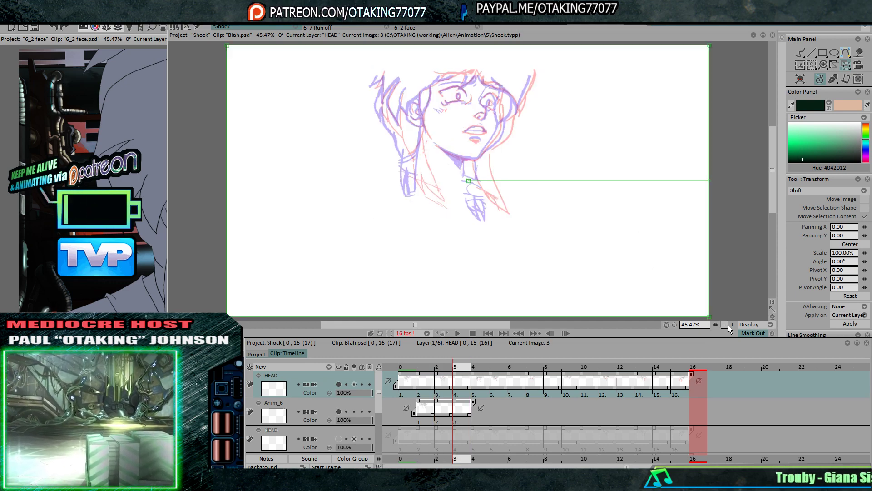
# Draw the left eye with its lids, iris and cheek marks on frame 3 of the aligned HEAD layer
pyautogui.scroll(3, 559, 210)
pyautogui.moveTo(528, 128); pyautogui.dragTo(538, 241)
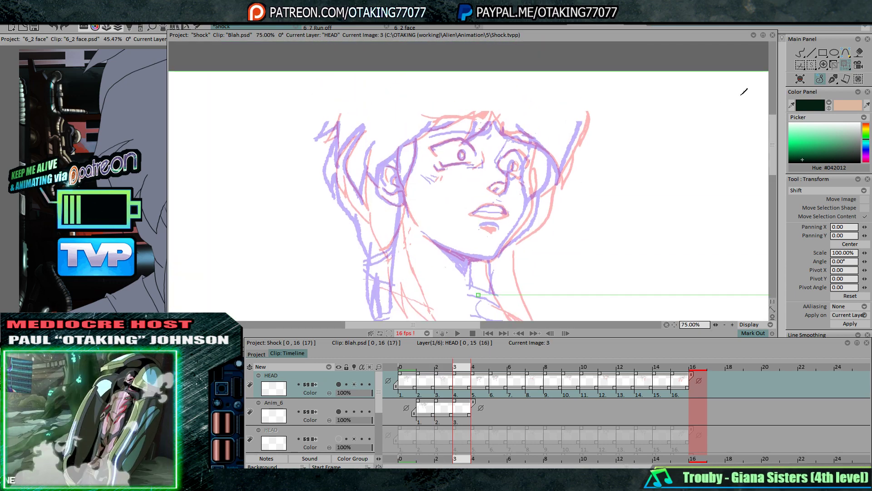
pyautogui.click(800, 52)
pyautogui.click(732, 324)
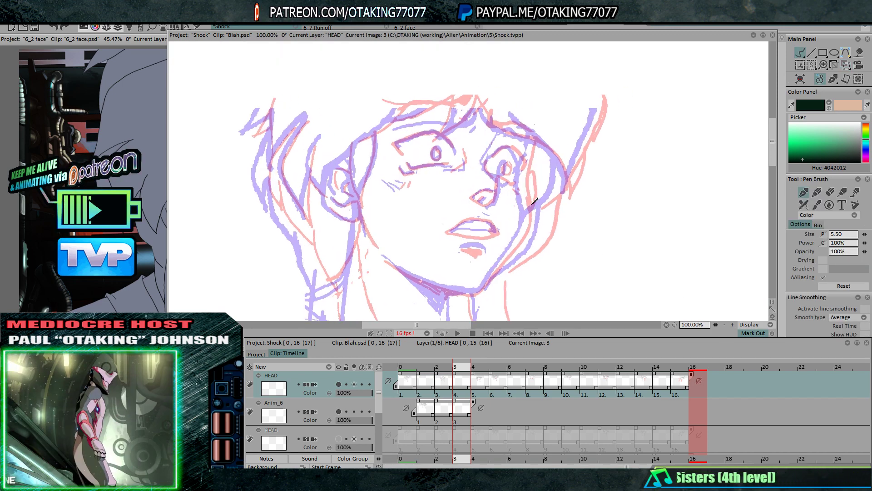
pyautogui.moveTo(400, 140); pyautogui.dragTo(411, 135)
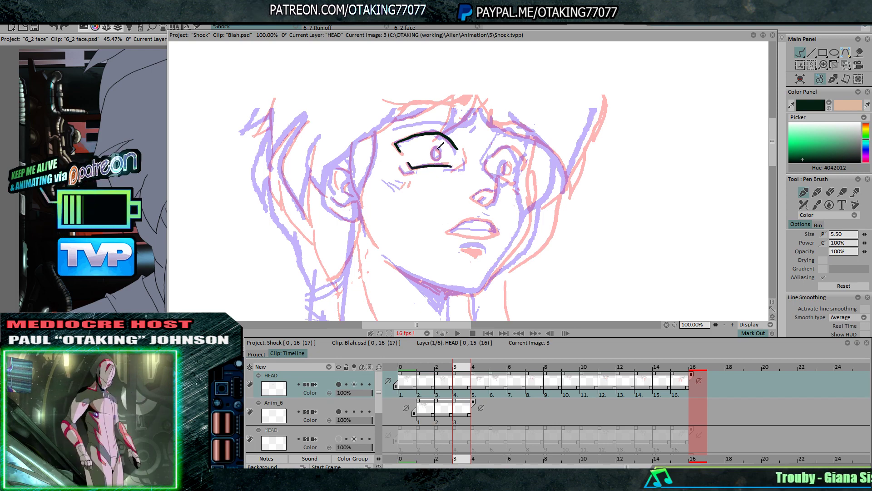
pyautogui.moveTo(435, 150); pyautogui.dragTo(414, 173)
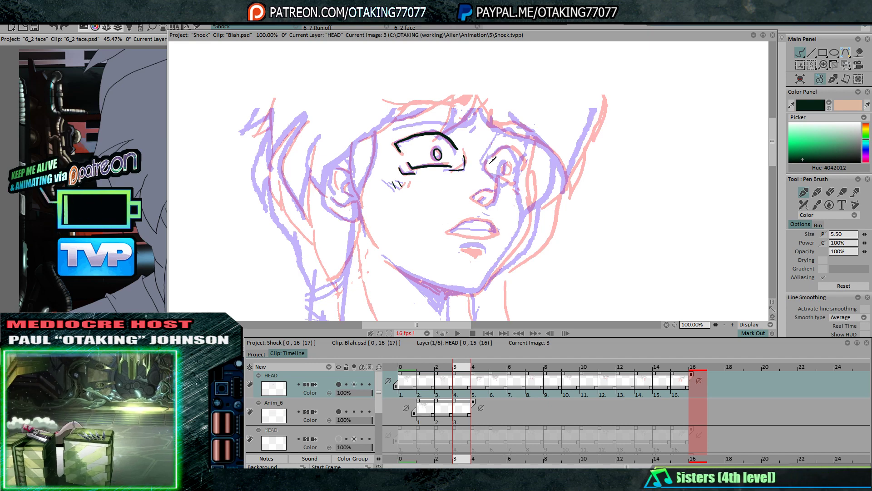
# Draw the right eye and nose, and outline the open mouth on frame 3
pyautogui.moveTo(506, 165); pyautogui.dragTo(491, 156)
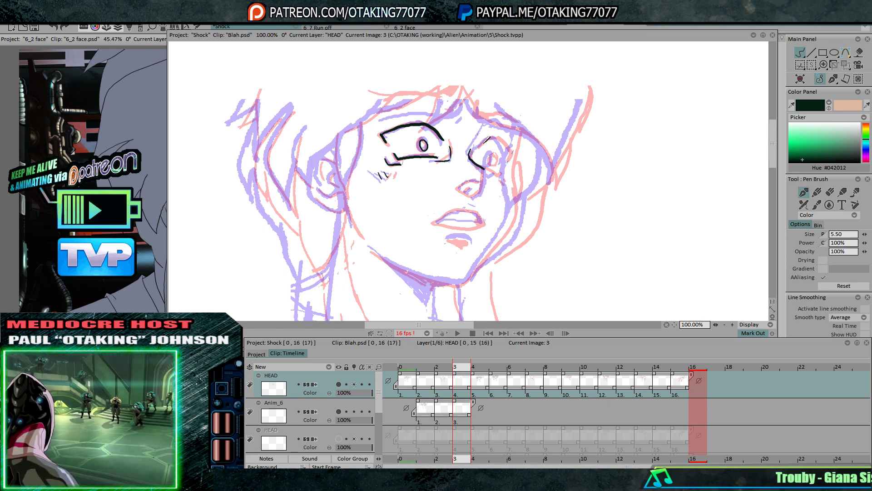
pyautogui.moveTo(506, 151)
pyautogui.mouseDown()
pyautogui.moveTo(499, 173)
pyautogui.moveTo(489, 157)
pyautogui.mouseUp()
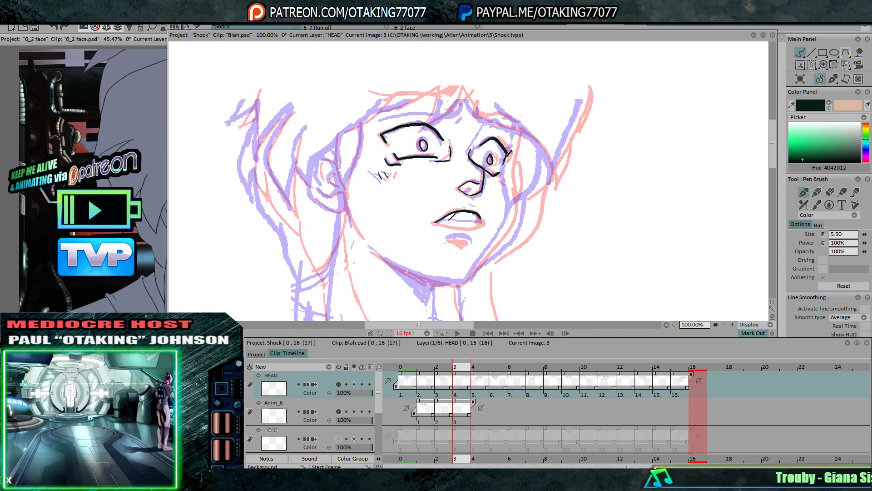
pyautogui.press('Left')
pyautogui.press('Right')
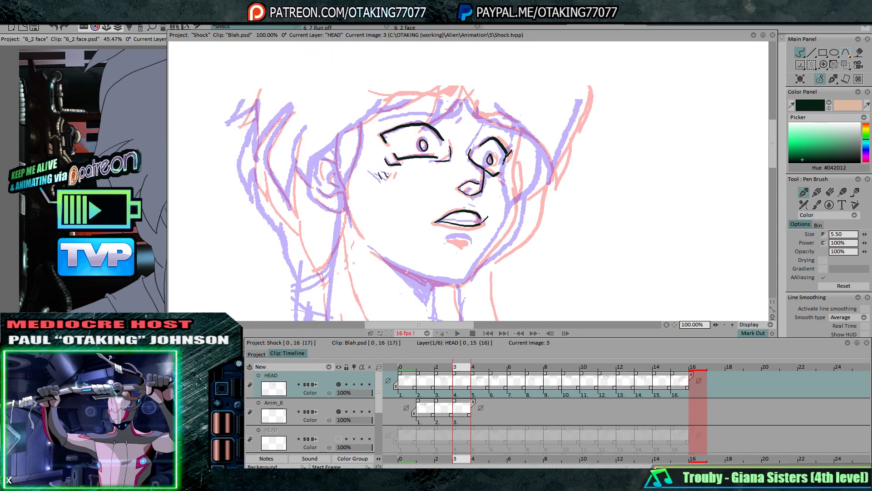
# Darken the mouth's right corner and fill in the shadow below the lower lip, comparing with frames 2 and 4
pyautogui.press('Right')
pyautogui.press('Left')
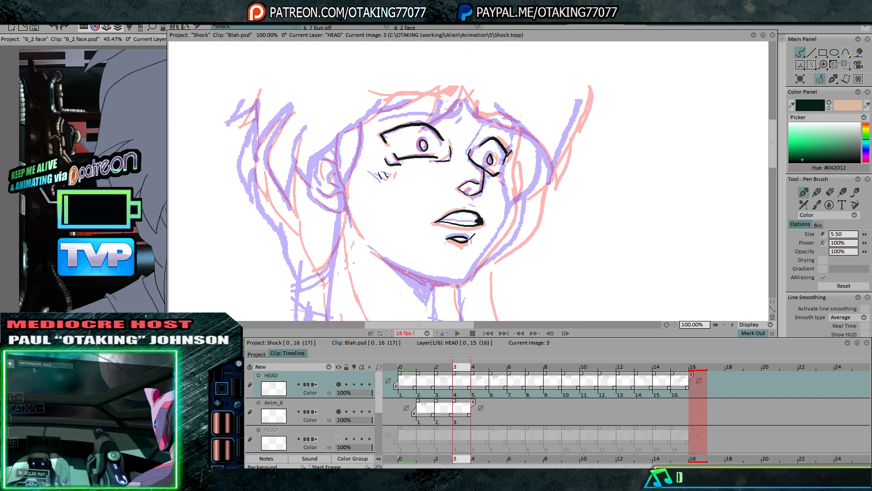
pyautogui.press('Right')
pyautogui.press('Left')
pyautogui.press('Left')
pyautogui.press('Right')
pyautogui.press('Right')
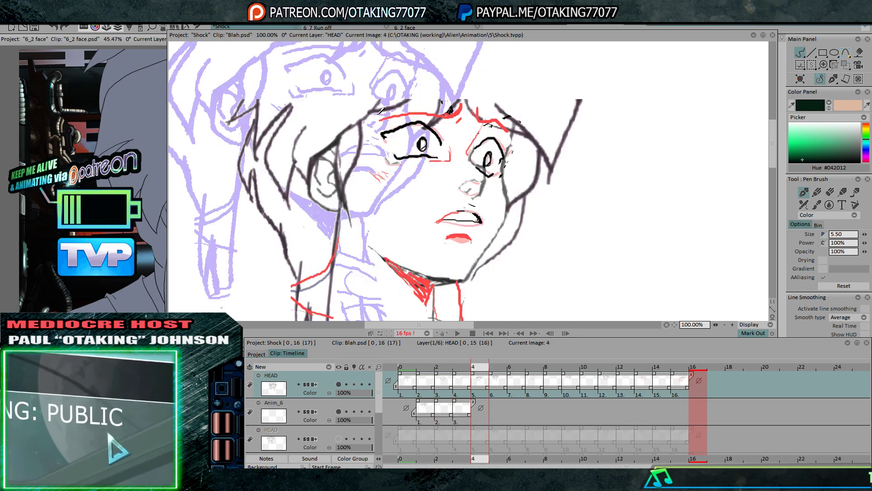
pyautogui.press('Left')
pyautogui.press('Left')
pyautogui.press('Right')
pyautogui.press('Left')
pyautogui.press('Right')
pyautogui.press('Right')
pyautogui.press('Left')
pyautogui.press('Left')
pyautogui.press('Right')
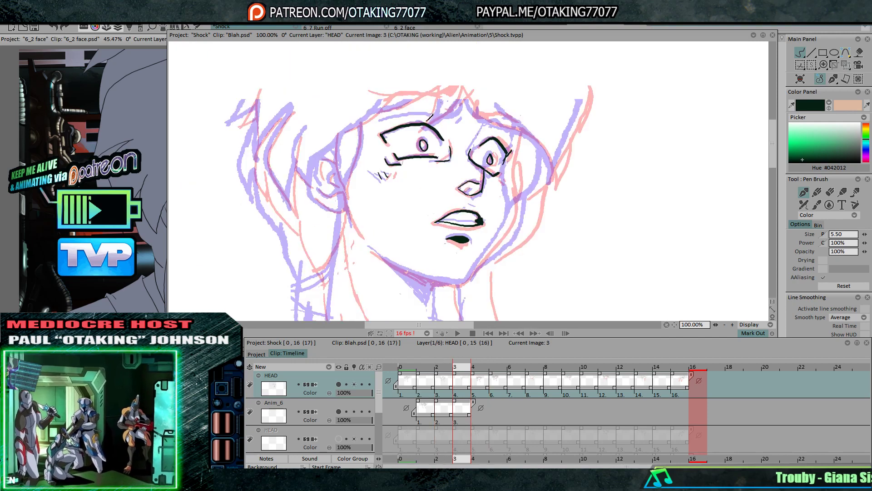
# Draw the fringe strands above the left eye and nose bridge, checking them against the neighbouring frames
pyautogui.moveTo(461, 90); pyautogui.dragTo(446, 115)
pyautogui.press('Right')
pyautogui.press('Left')
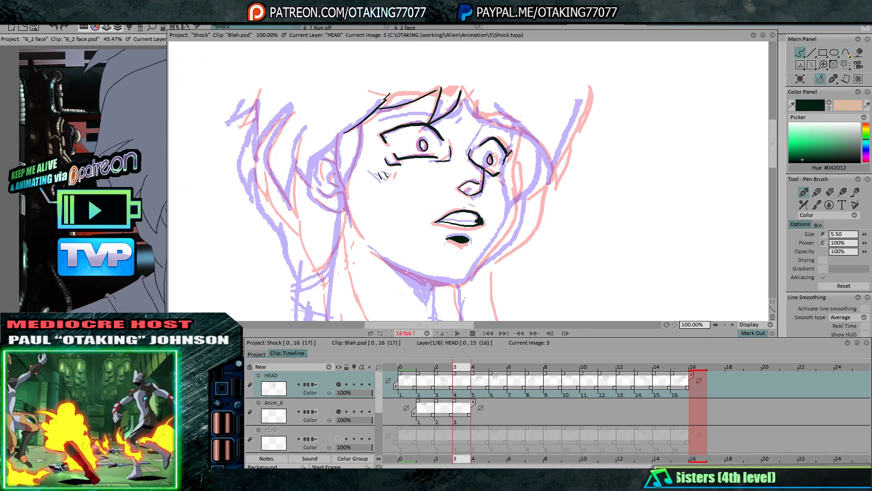
pyautogui.press('Right')
pyautogui.press('Left')
pyautogui.press('Left')
pyautogui.press('Right')
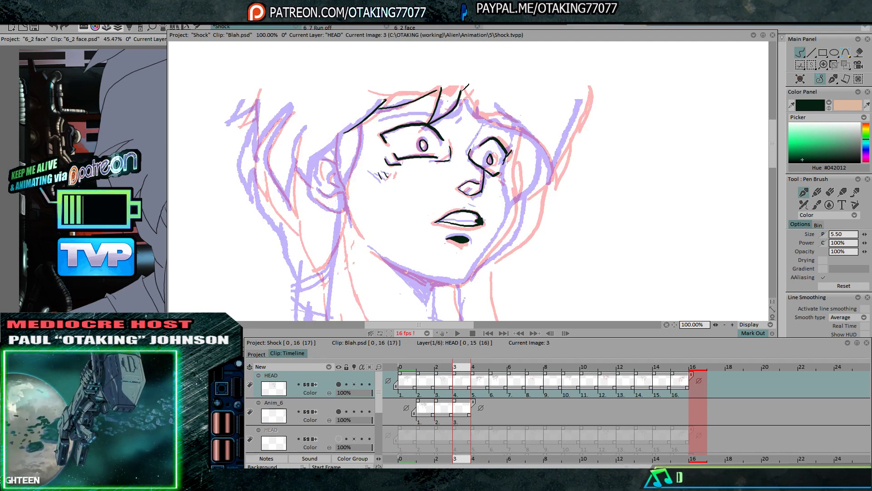
# Draw the fringe sweeping over the right eye and the long outer hair strand meeting its tip
pyautogui.moveTo(462, 90); pyautogui.dragTo(492, 119)
pyautogui.press('Left')
pyautogui.press('Left')
pyautogui.press('Right')
pyautogui.press('Right')
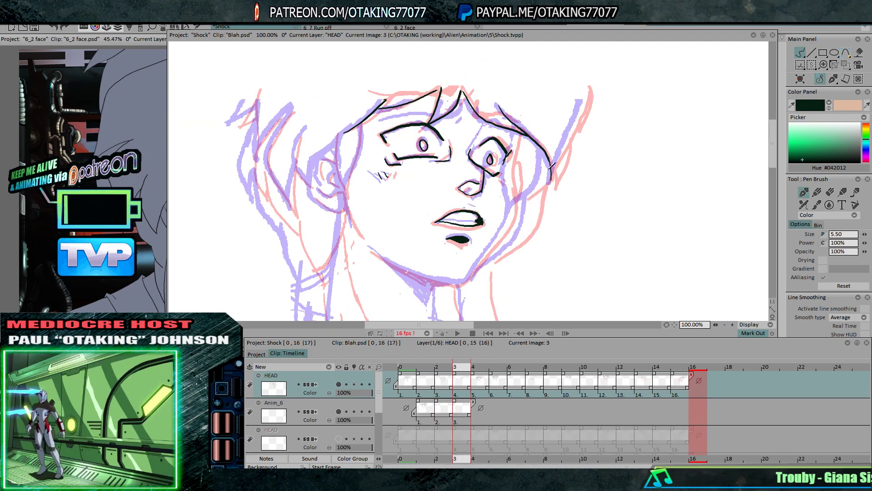
pyautogui.moveTo(584, 92); pyautogui.dragTo(551, 174)
pyautogui.press('Left')
pyautogui.press('Left')
pyautogui.press('Right')
pyautogui.press('Right')
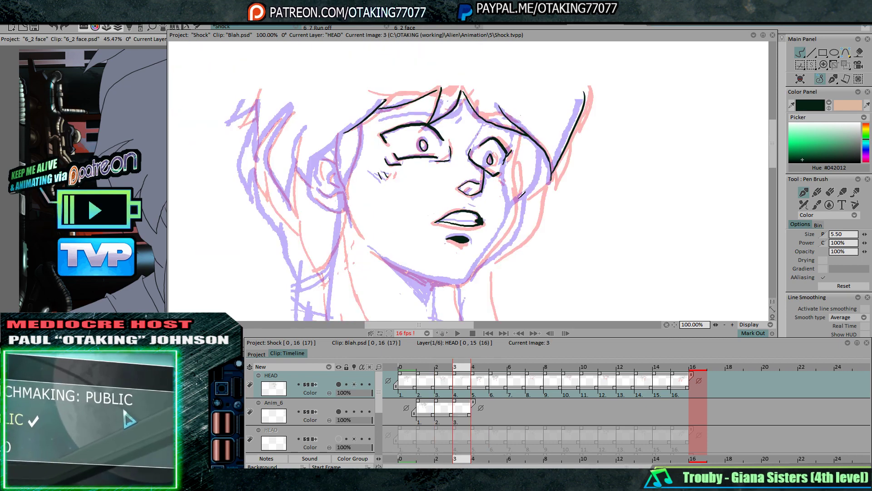
# Draw the curved hair lock beside the right eye and the hair outline behind the right cheek
pyautogui.moveTo(516, 201); pyautogui.dragTo(548, 162)
pyautogui.press('Left')
pyautogui.press('Right')
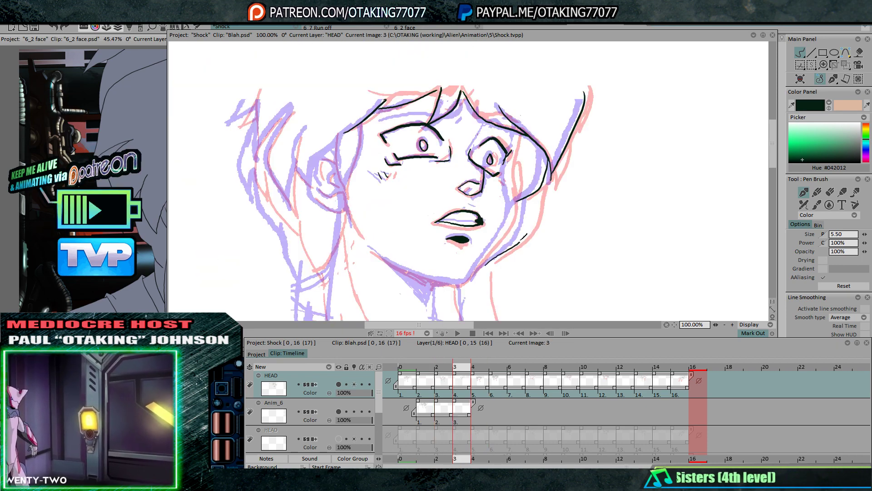
pyautogui.moveTo(521, 240); pyautogui.dragTo(531, 199)
pyautogui.press('Right')
pyautogui.press('Left')
pyautogui.press('Left')
pyautogui.press('Right')
# Draw the right side of the face from the temple down to the chin
pyautogui.moveTo(518, 133); pyautogui.dragTo(511, 205)
pyautogui.press('Right')
pyautogui.press('Left')
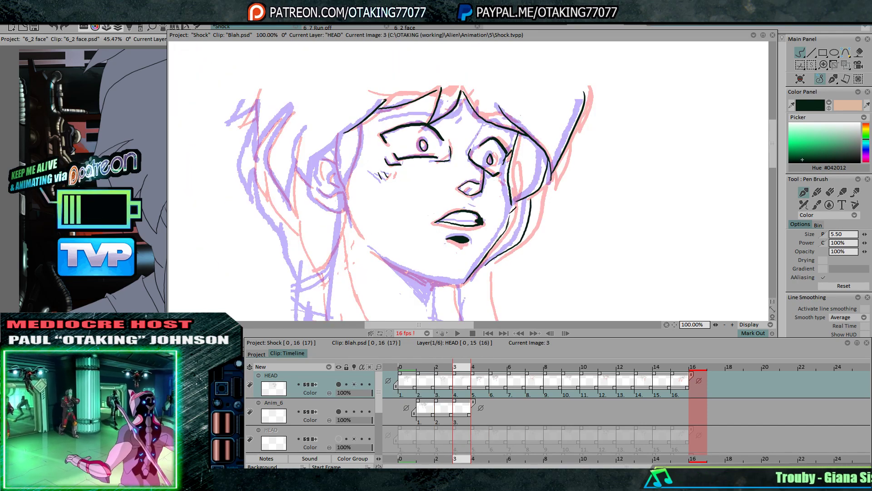
pyautogui.press('Left')
pyautogui.press('Right')
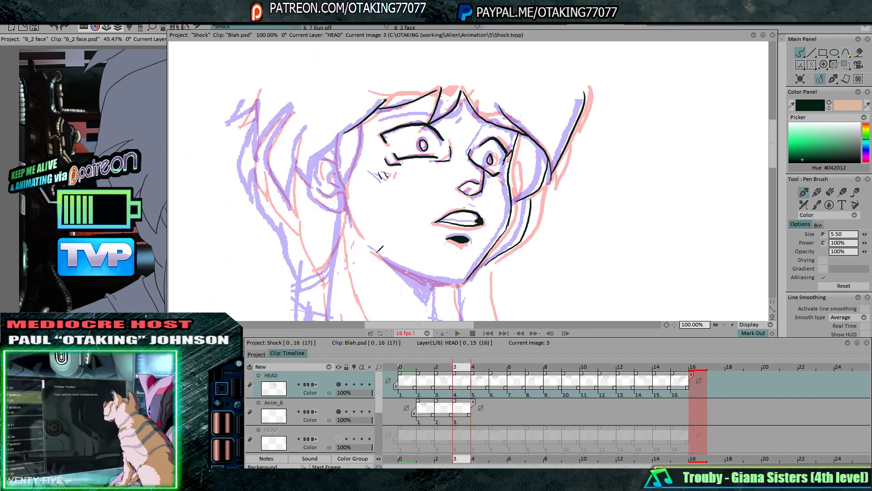
# Draw the jawline up to the chin and hatch the shadow beneath it
pyautogui.moveTo(372, 251); pyautogui.dragTo(464, 284)
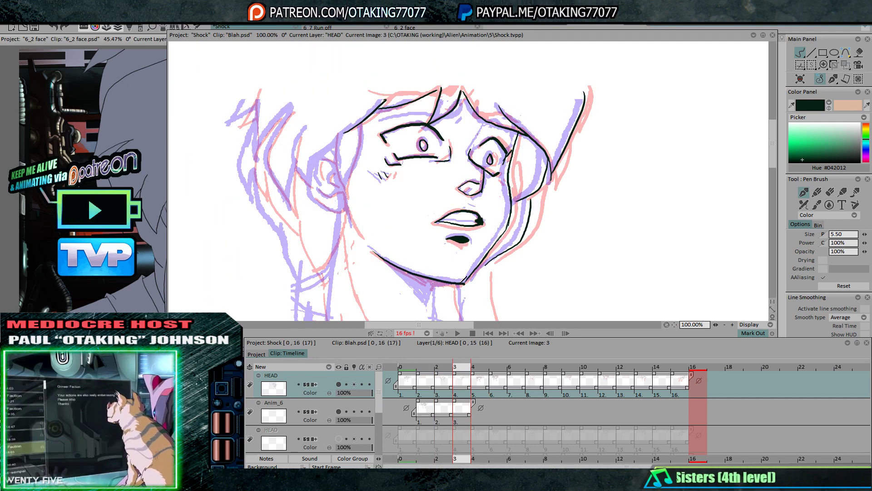
pyautogui.press('Left')
pyautogui.press('Right')
pyautogui.press('Right')
pyautogui.press('Left')
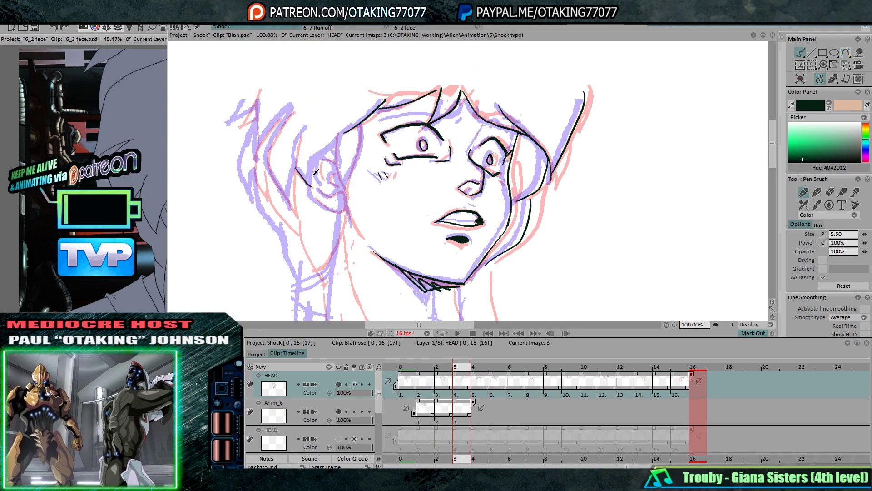
# Draw the hair strands and sideburn in front of the left ear
pyautogui.moveTo(318, 158)
pyautogui.mouseDown()
pyautogui.moveTo(345, 133)
pyautogui.moveTo(340, 163)
pyautogui.moveTo(349, 183)
pyautogui.mouseUp()
pyautogui.press('Left')
pyautogui.press('Right')
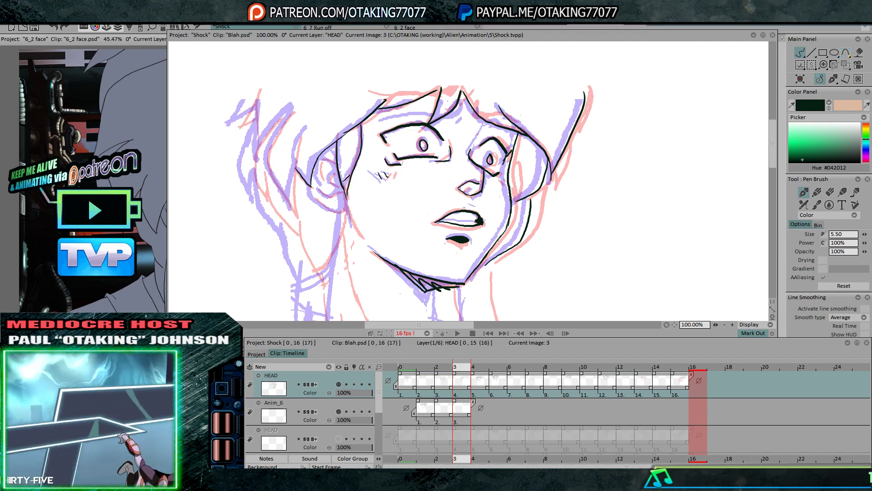
# Draw the inner folds and lobe of the left ear and the cheek line beneath it on the frame 3 head
pyautogui.press('Right')
pyautogui.press('Left')
pyautogui.press('Left')
pyautogui.press('Right')
pyautogui.press('Right')
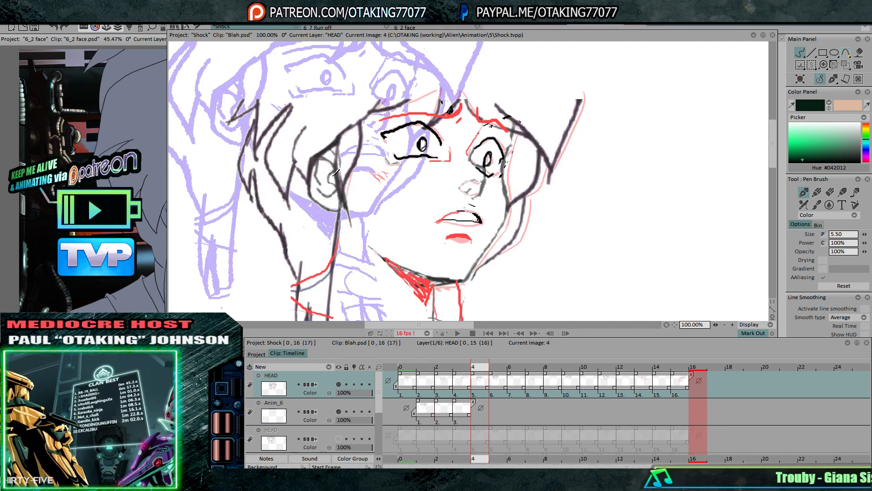
pyautogui.press('Left')
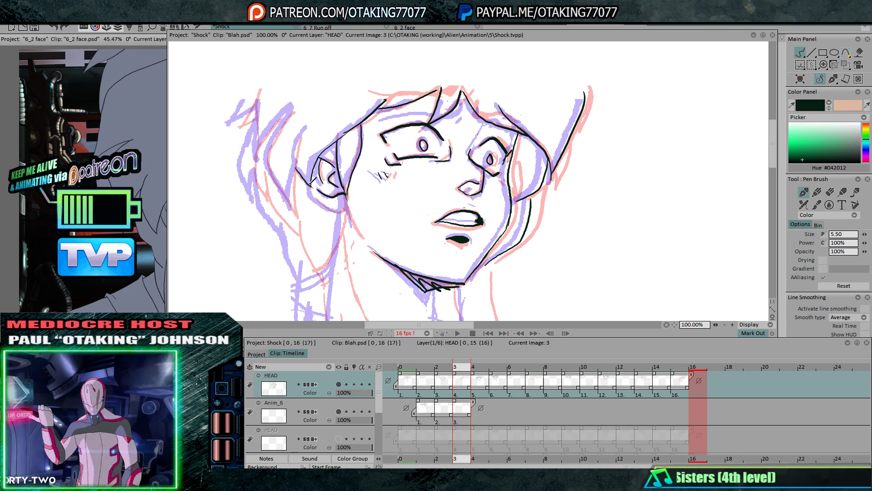
pyautogui.moveTo(311, 199); pyautogui.dragTo(344, 211)
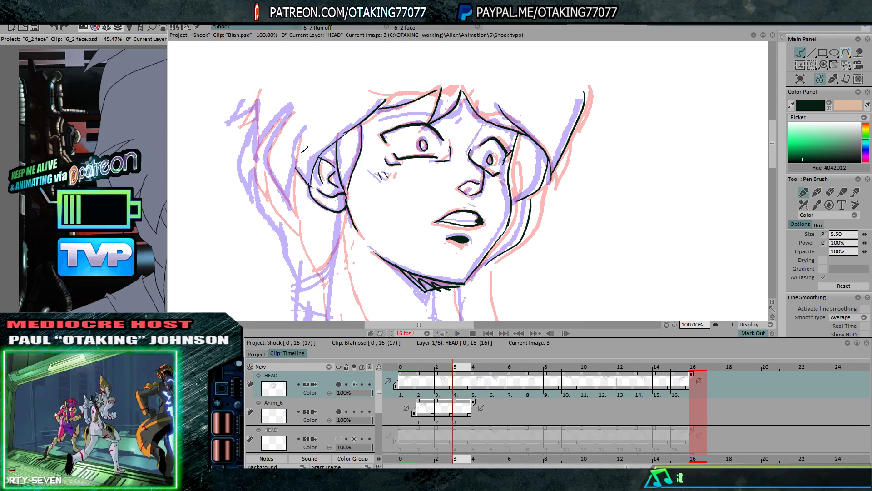
# Draw the jagged hair tips on the left side of the head between the neighbouring keys' positions
pyautogui.moveTo(384, 155); pyautogui.dragTo(450, 142)
pyautogui.press('Left')
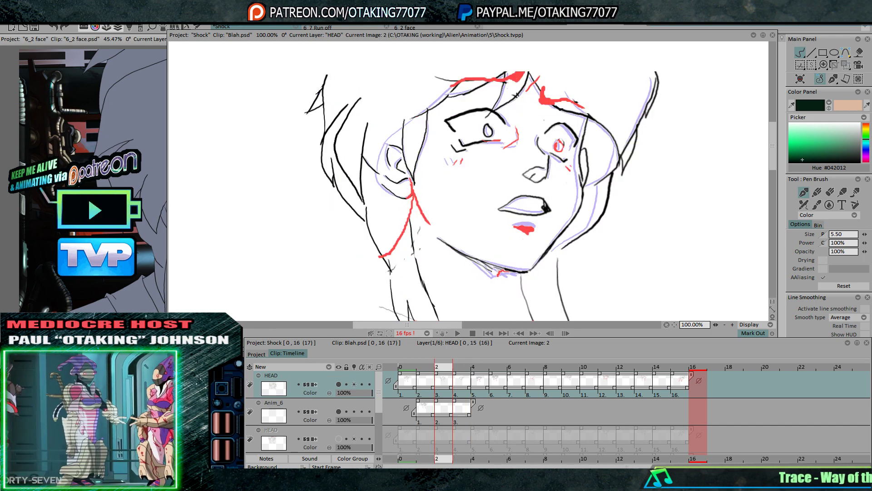
pyautogui.press('Right')
pyautogui.press('Right')
pyautogui.press('Left')
pyautogui.press('Left')
pyautogui.press('Right')
pyautogui.moveTo(301, 110)
pyautogui.mouseDown()
pyautogui.moveTo(324, 97)
pyautogui.moveTo(326, 133)
pyautogui.moveTo(356, 95)
pyautogui.mouseUp()
pyautogui.press('Right')
pyautogui.press('Left')
pyautogui.press('Left')
pyautogui.press('Right')
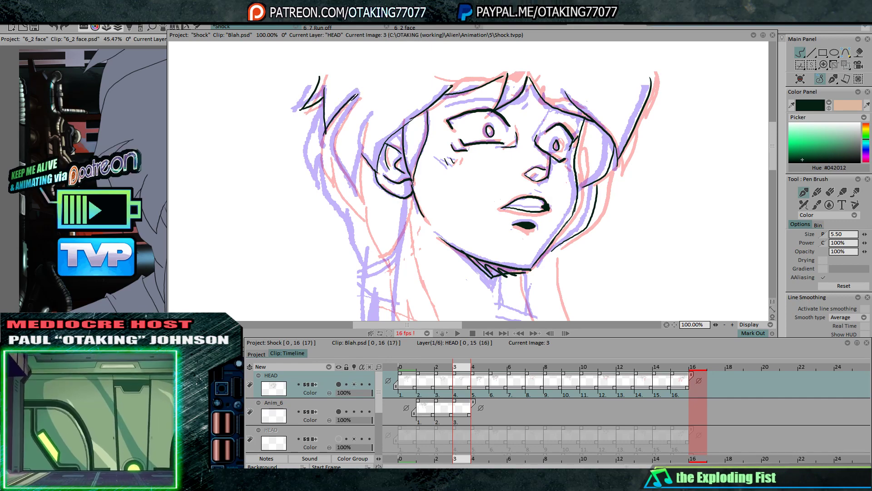
# Draw the curved hair strands just behind the left ear
pyautogui.press('Right')
pyautogui.press('Left')
pyautogui.press('Left')
pyautogui.press('Right')
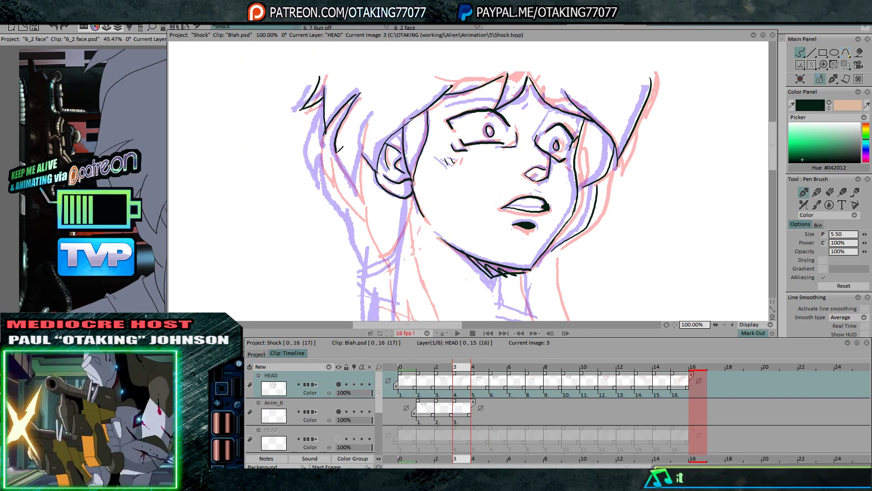
pyautogui.moveTo(359, 159); pyautogui.dragTo(358, 195)
# Draw the outermost hair lock behind the left ear and extend the back hair outline down toward the neck
pyautogui.press('Right')
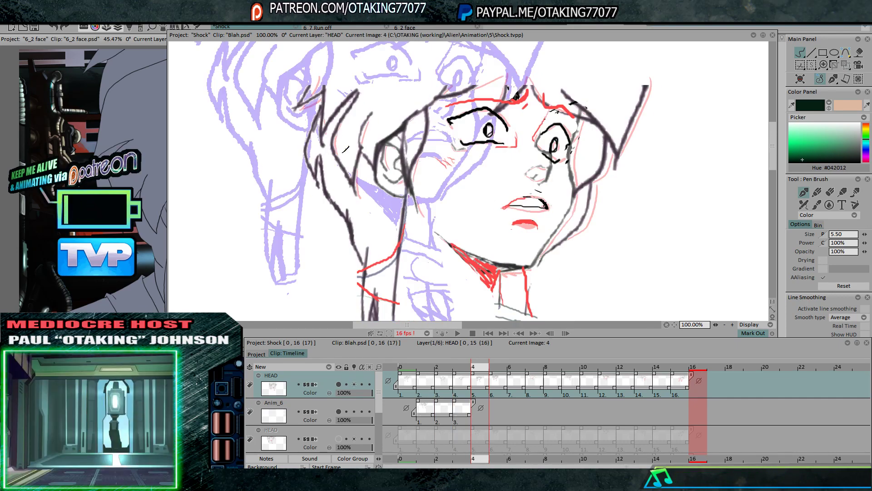
pyautogui.press('Left')
pyautogui.press('Left')
pyautogui.press('Right')
pyautogui.moveTo(323, 119)
pyautogui.mouseDown()
pyautogui.moveTo(314, 149)
pyautogui.moveTo(323, 186)
pyautogui.mouseUp()
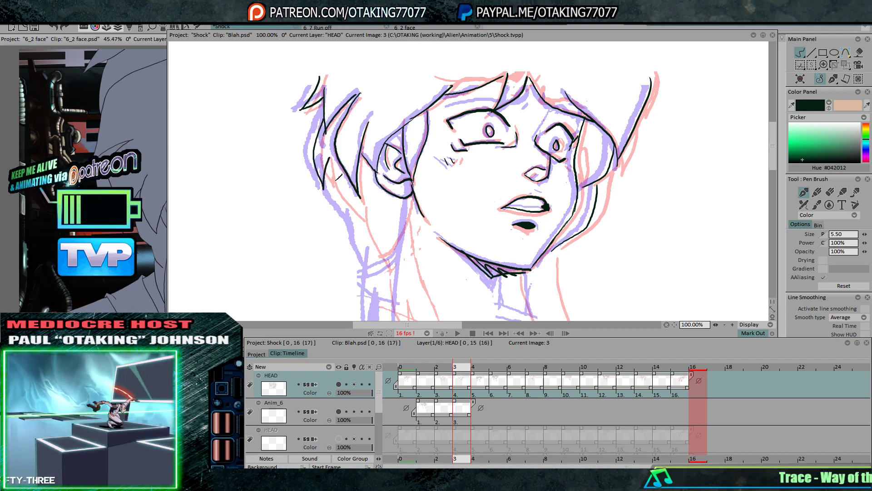
pyautogui.press('Left')
pyautogui.press('Right')
pyautogui.press('Right')
pyautogui.press('Left')
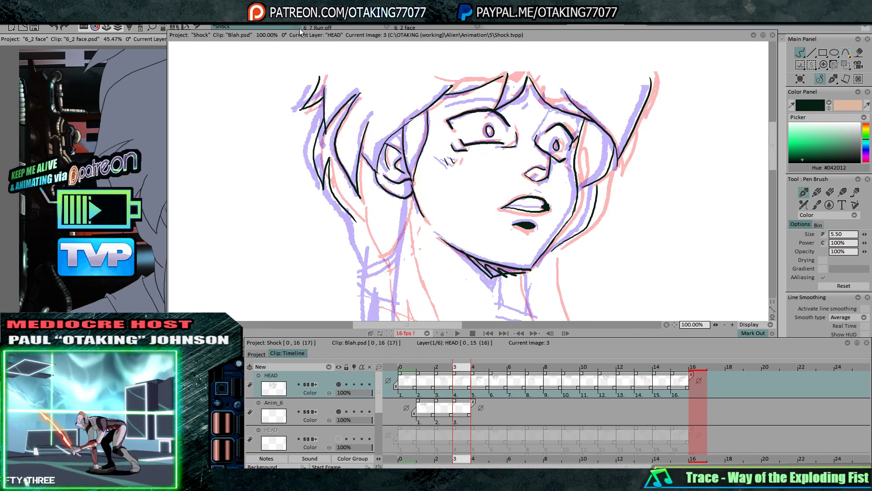
# Switch to the 6_7 Run off project and play its animation from the first frame
pyautogui.click(351, 26)
pyautogui.hotkey('ctrl', 'Tab')
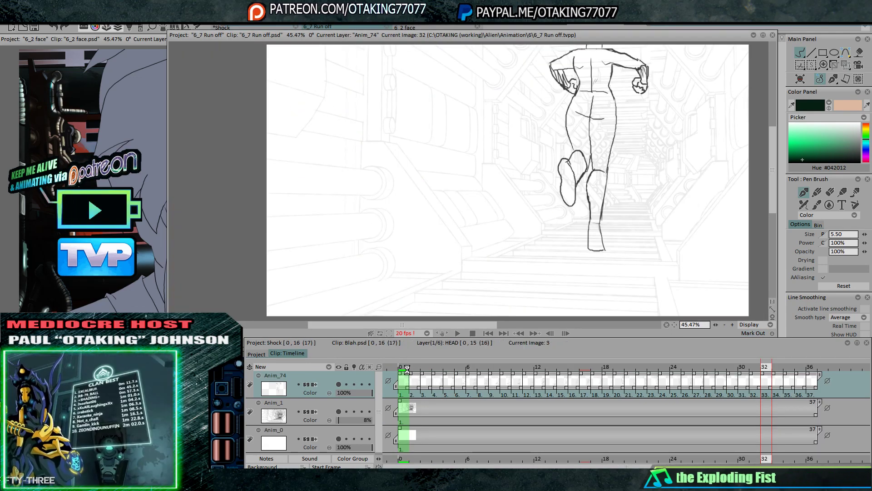
pyautogui.hotkey('ctrl', 's')
pyautogui.hotkey('ctrl', 'Tab')
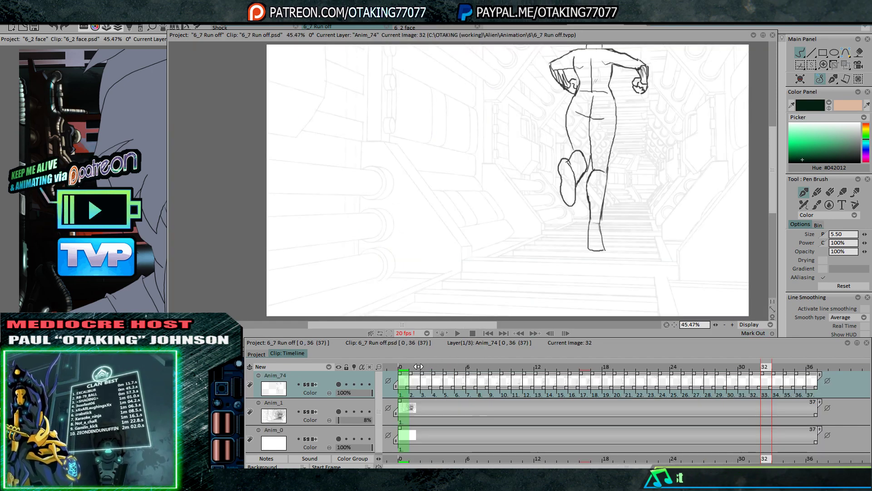
pyautogui.click(406, 367)
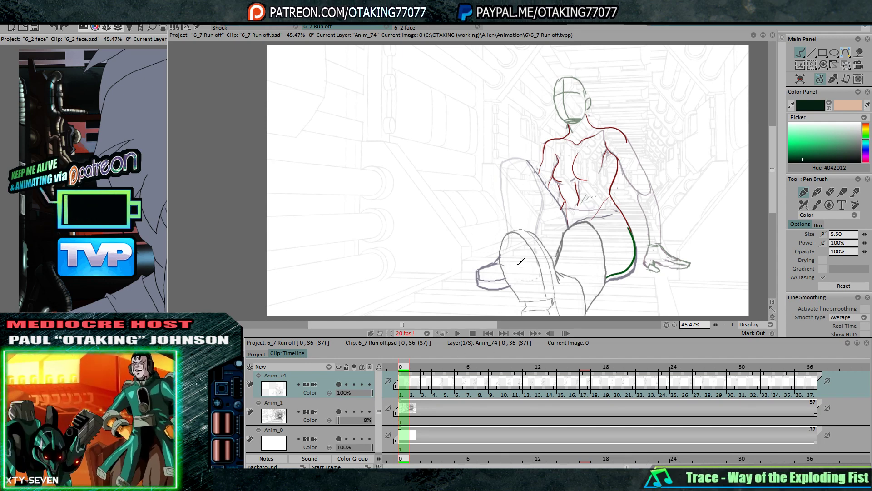
pyautogui.click(458, 333)
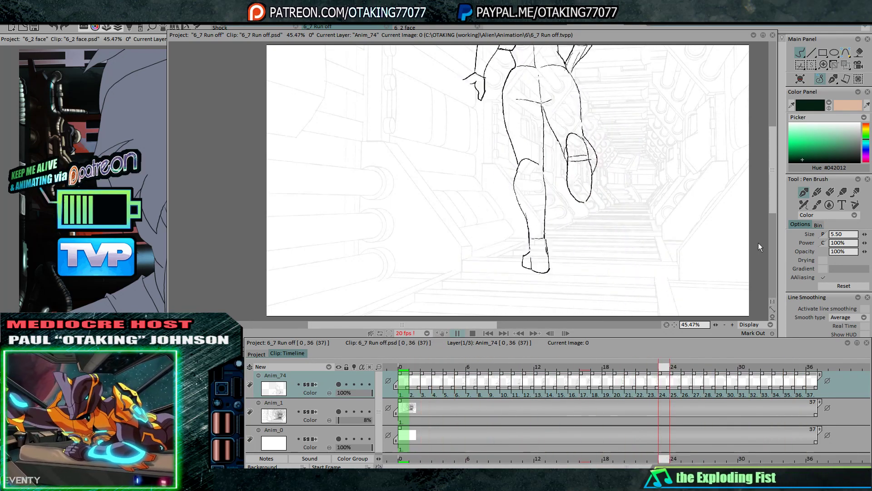
pyautogui.press('Return')
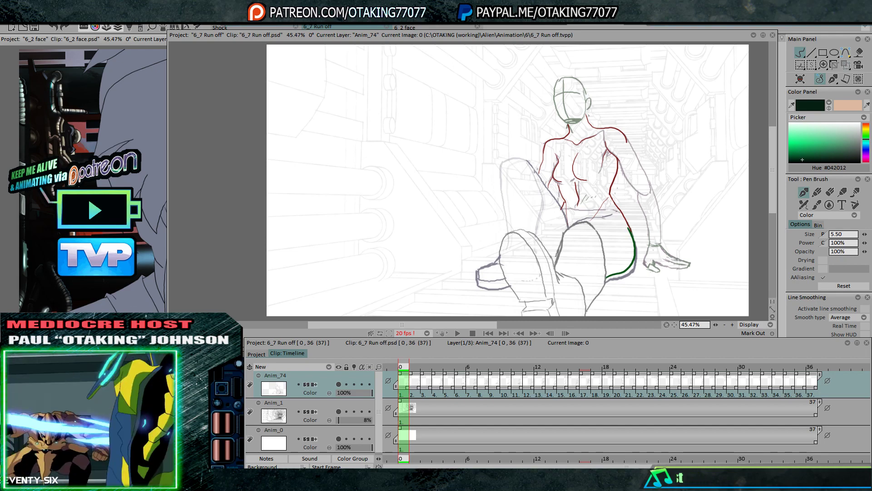
# Find 6_10_Run.avi in the Animation folder 6 and watch it, then close the video
pyautogui.hotkey('alt', 'Tab')
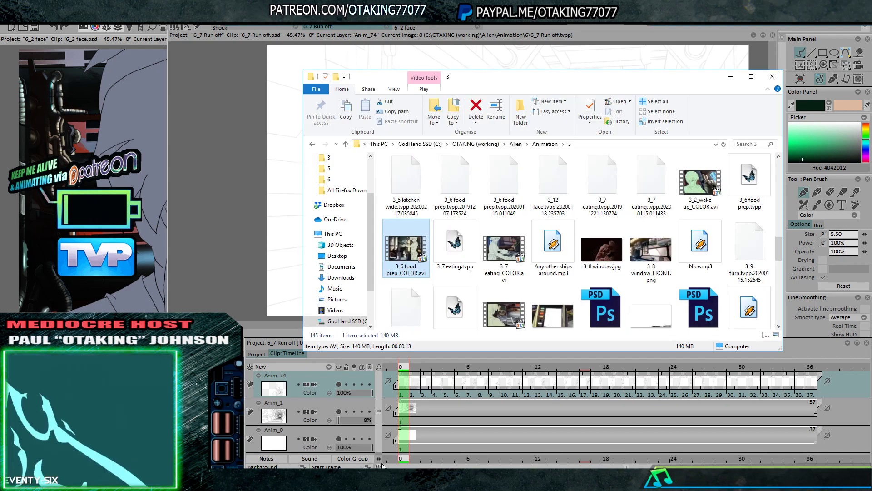
pyautogui.click(336, 182)
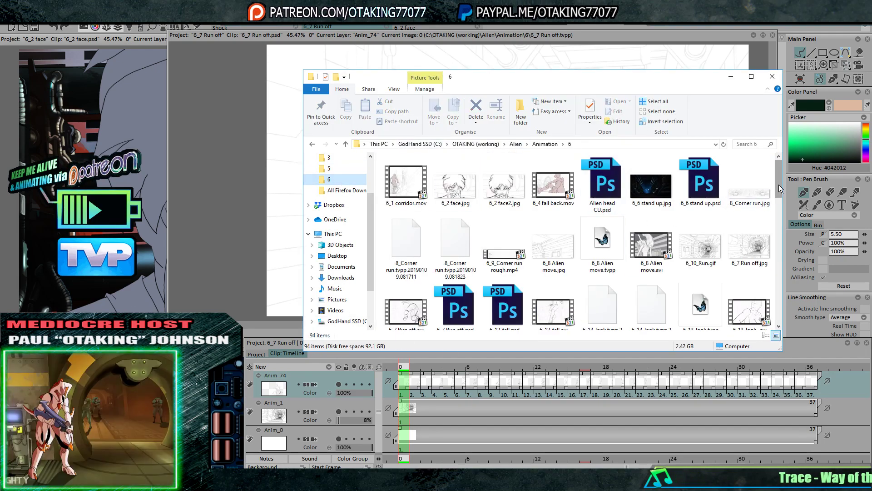
pyautogui.moveTo(780, 186); pyautogui.dragTo(781, 239)
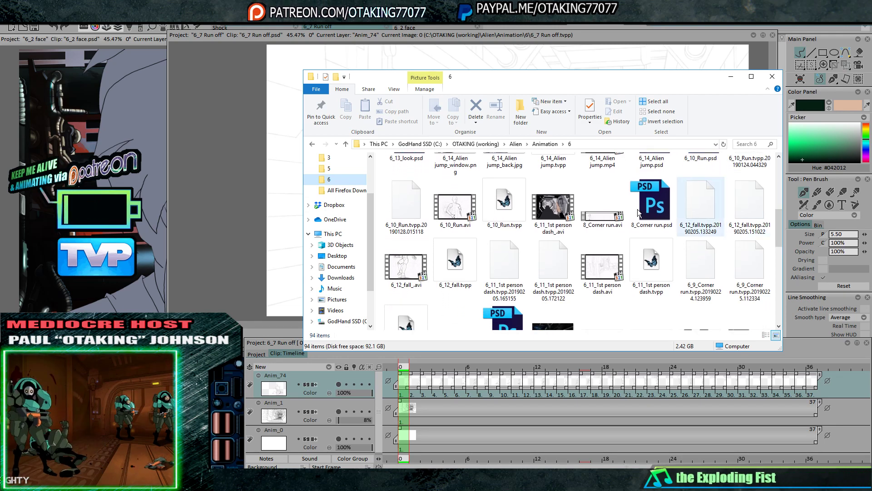
pyautogui.click(464, 209)
pyautogui.doubleClick(463, 209)
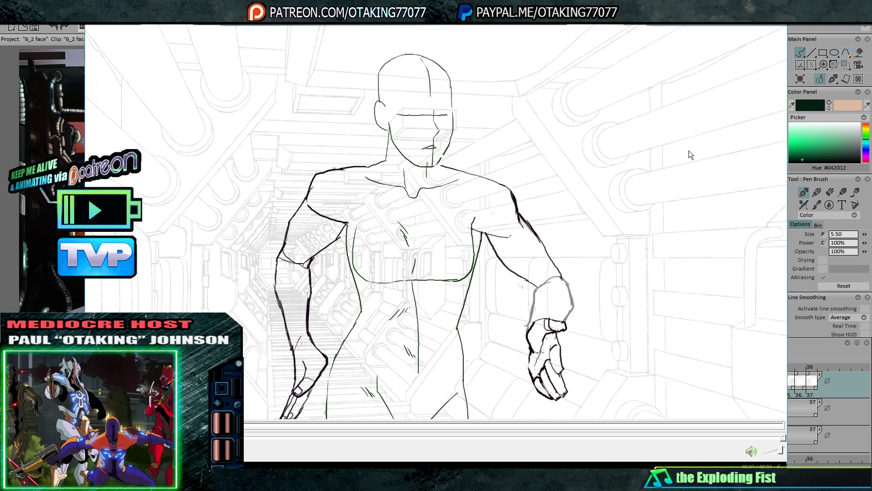
pyautogui.press('space')
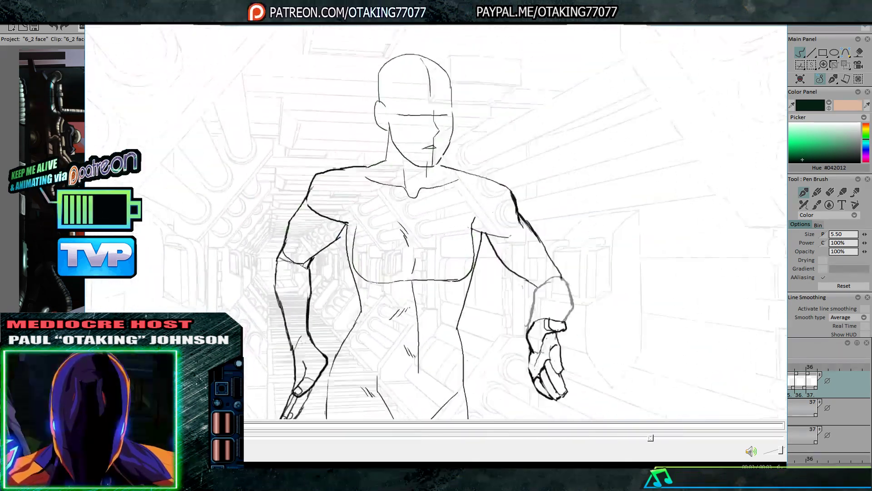
pyautogui.click(778, 9)
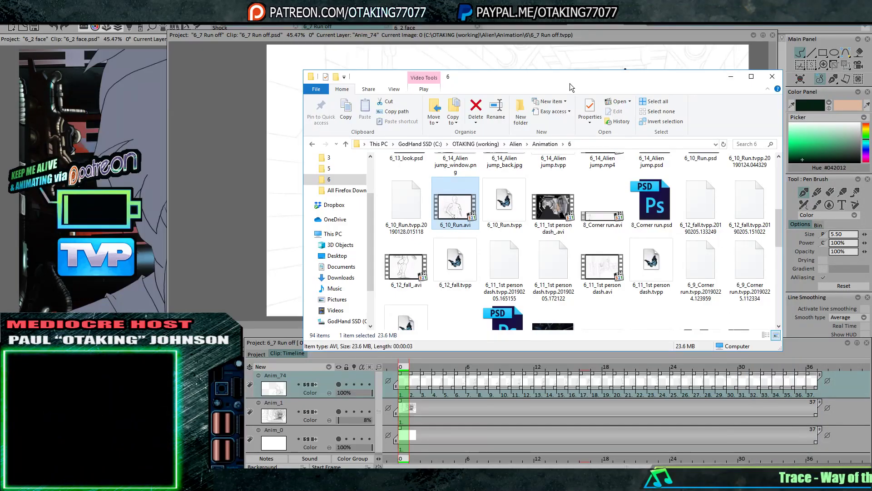
pyautogui.click(231, 158)
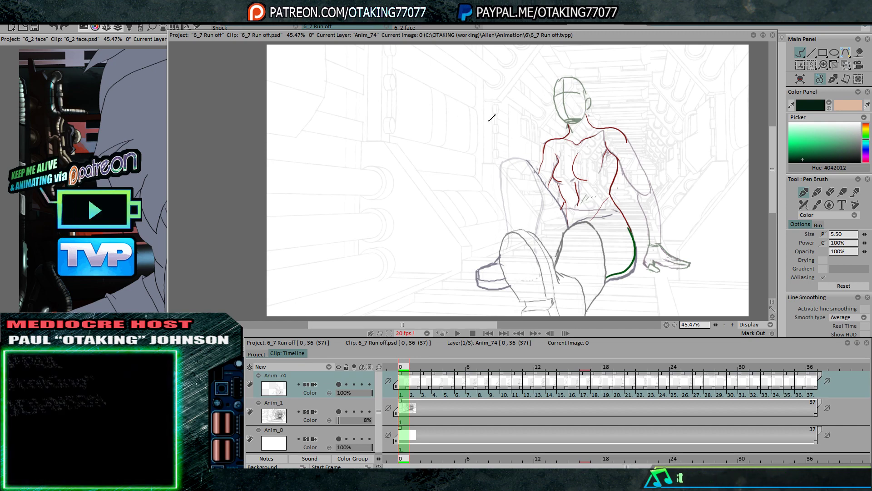
# Return to the Shock project and continue the back hair outline down past the ear on frame 3
pyautogui.click(244, 26)
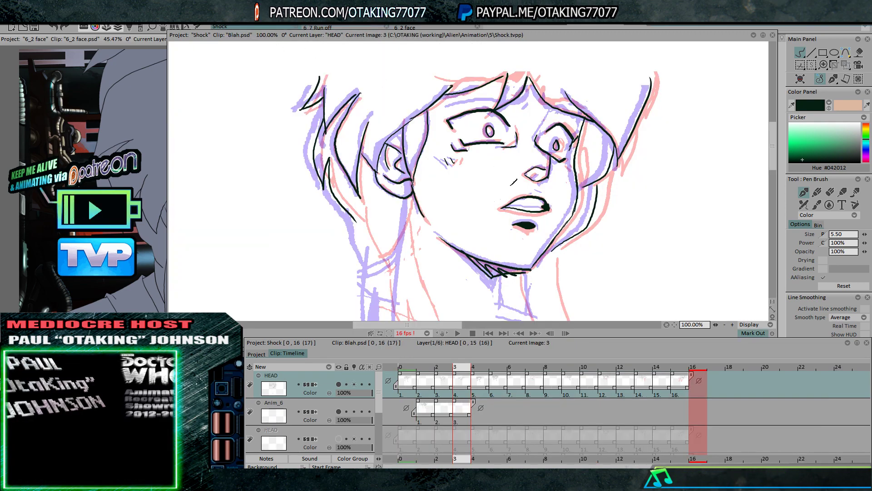
pyautogui.press('Right')
pyautogui.press('Right')
pyautogui.press('Left')
pyautogui.press('Left')
pyautogui.press('Right')
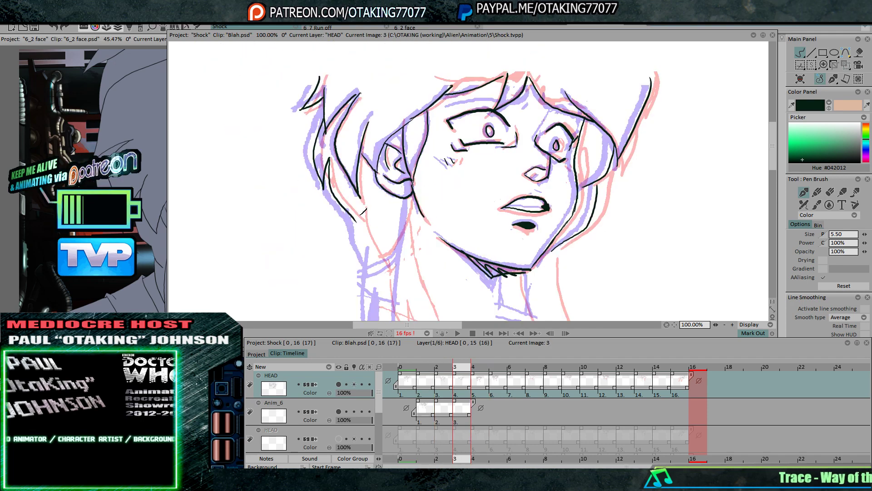
pyautogui.press('Right')
pyautogui.press('Left')
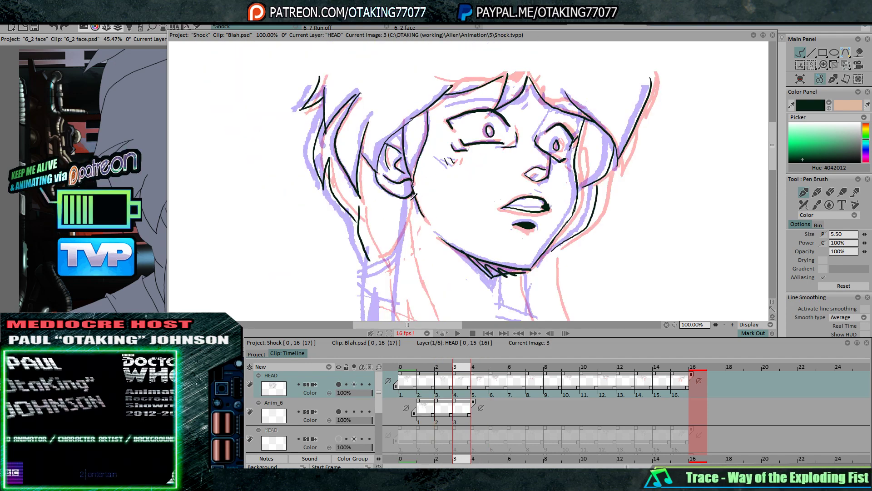
# Draw the long hair locks hanging below the left ear, ending in two pointed tips
pyautogui.press('Right')
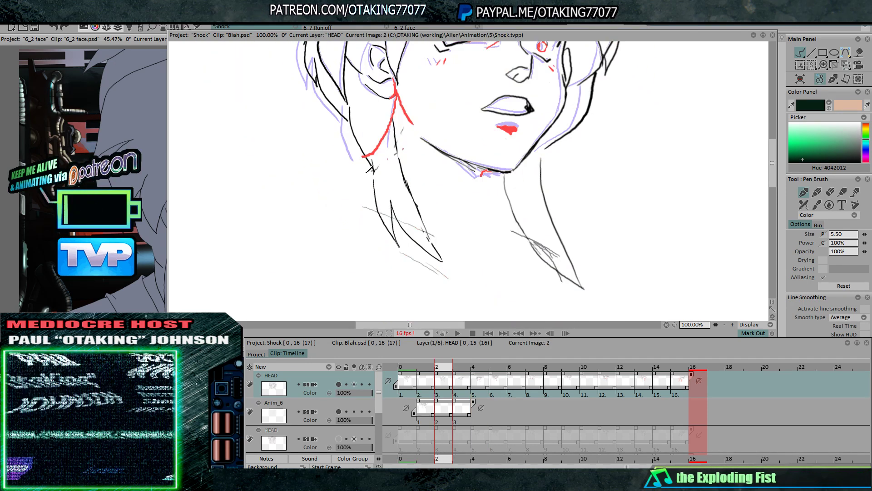
pyautogui.press('Left')
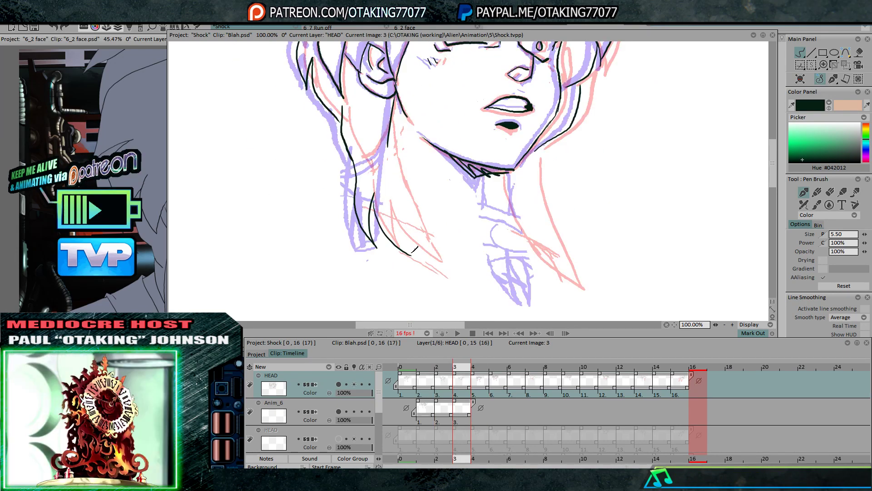
pyautogui.moveTo(390, 143); pyautogui.dragTo(410, 251)
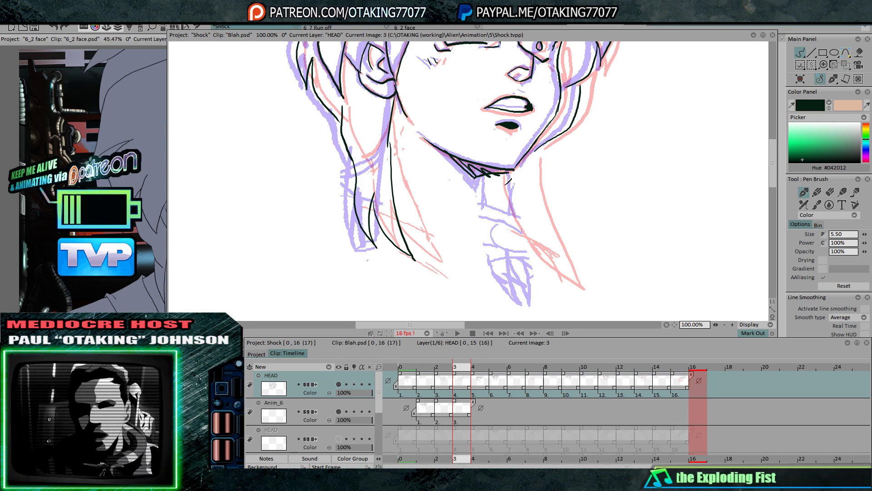
# Draw the inner edge and notched tip of the long hair lock hanging beneath the chin
pyautogui.press('Right')
pyautogui.press('Left')
pyautogui.press('Right')
pyautogui.press('Left')
pyautogui.press('Left')
pyautogui.press('Right')
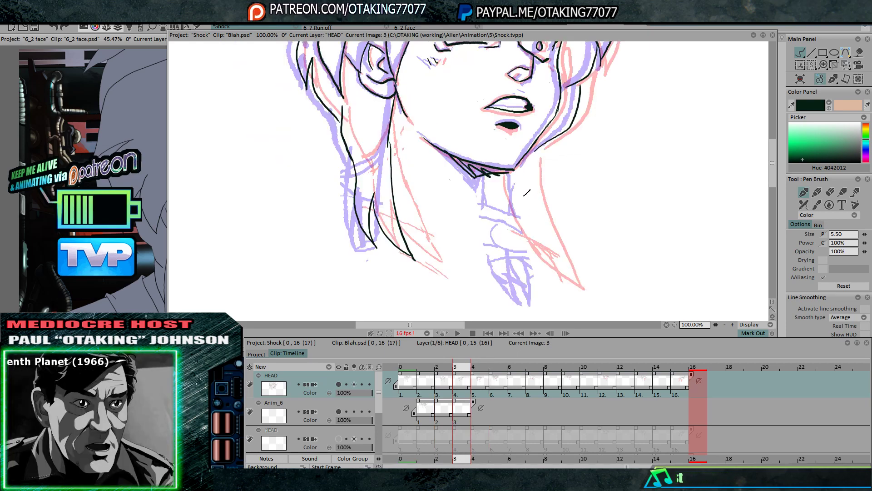
pyautogui.press('Right')
pyautogui.press('Left')
pyautogui.press('Left')
pyautogui.press('Right')
pyautogui.press('Right')
pyautogui.press('Left')
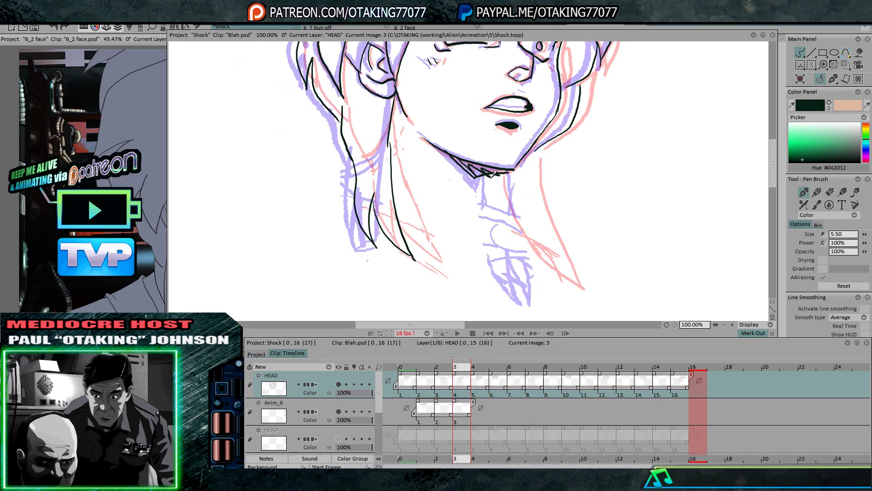
pyautogui.moveTo(523, 258); pyautogui.dragTo(555, 297)
# Draw the outer edge of the hair lock from the right jaw down and close its pointed tip
pyautogui.press('Right')
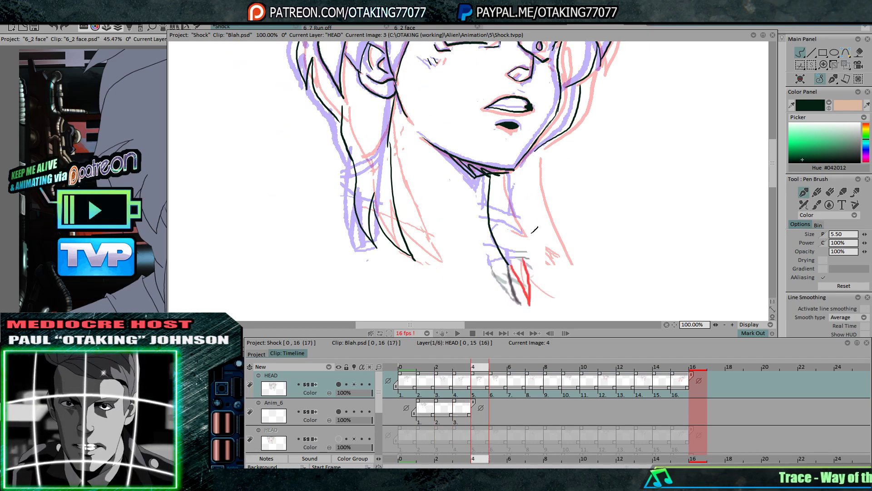
pyautogui.press('Left')
pyautogui.press('Left')
pyautogui.press('Right')
pyautogui.moveTo(535, 151)
pyautogui.mouseDown()
pyautogui.moveTo(531, 200)
pyautogui.moveTo(553, 287)
pyautogui.mouseUp()
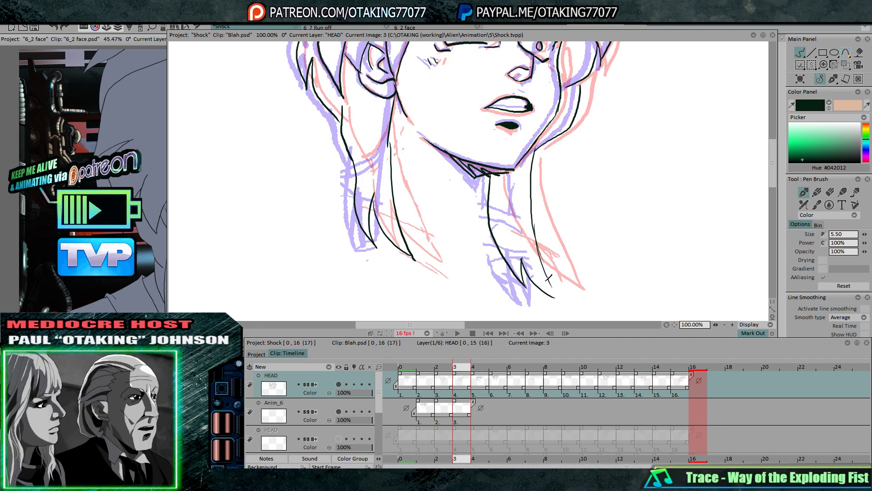
pyautogui.moveTo(535, 225); pyautogui.dragTo(556, 300)
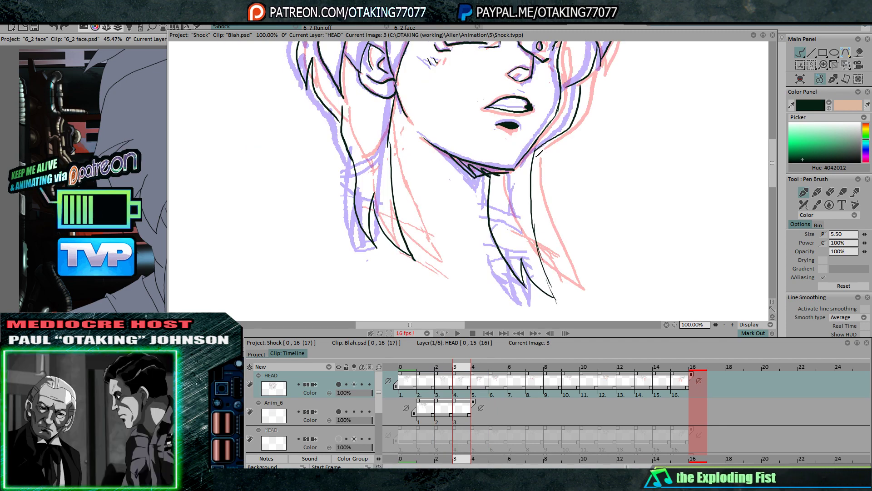
# Fill the shadow under the chin with denser hatching and erase the strokes spilling past its lower edge
pyautogui.moveTo(577, 64); pyautogui.dragTo(544, 151)
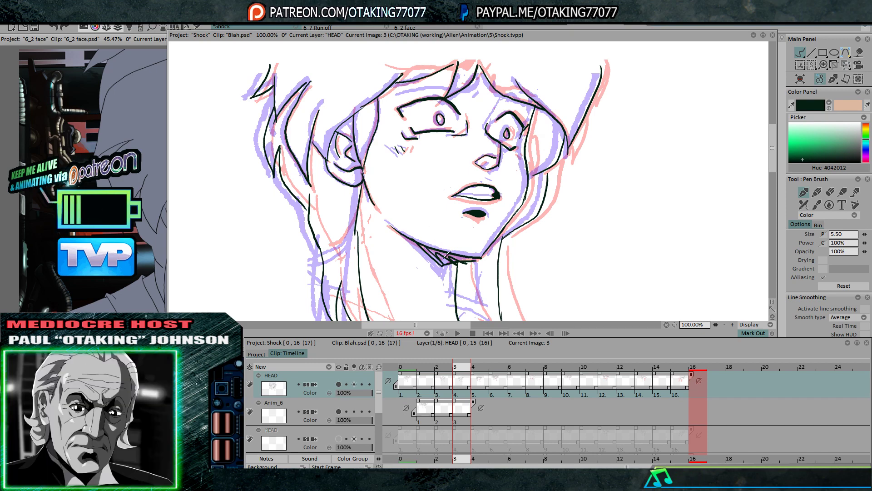
pyautogui.moveTo(452, 255); pyautogui.dragTo(466, 263)
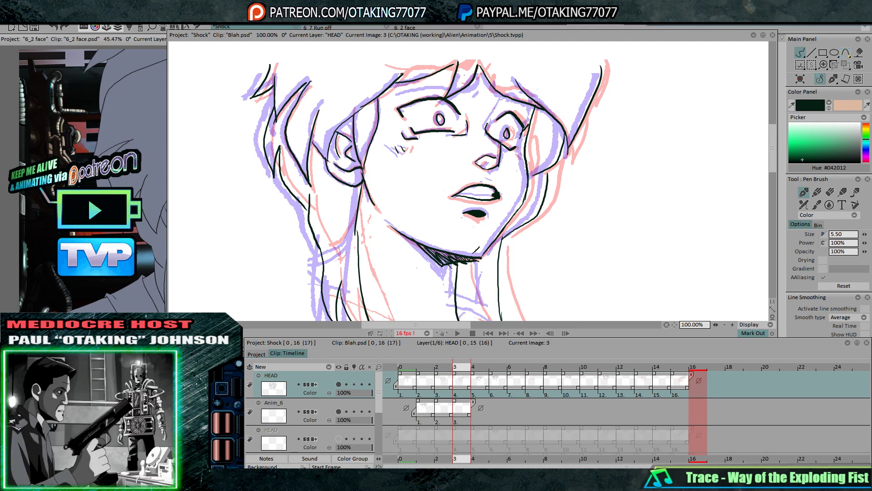
pyautogui.press('e')
pyautogui.moveTo(456, 266); pyautogui.dragTo(474, 262)
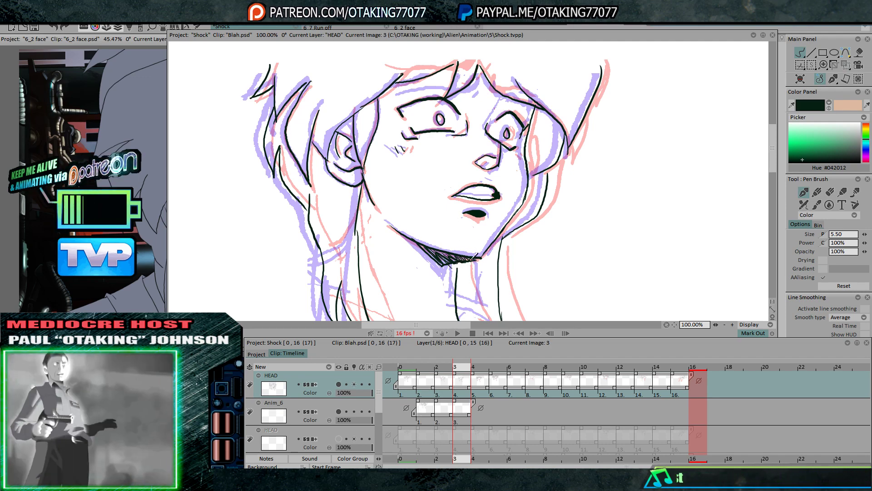
# Copy the finished frame 3 head image from the upper HEAD layer
pyautogui.moveTo(448, 214); pyautogui.dragTo(471, 172)
pyautogui.click(725, 324)
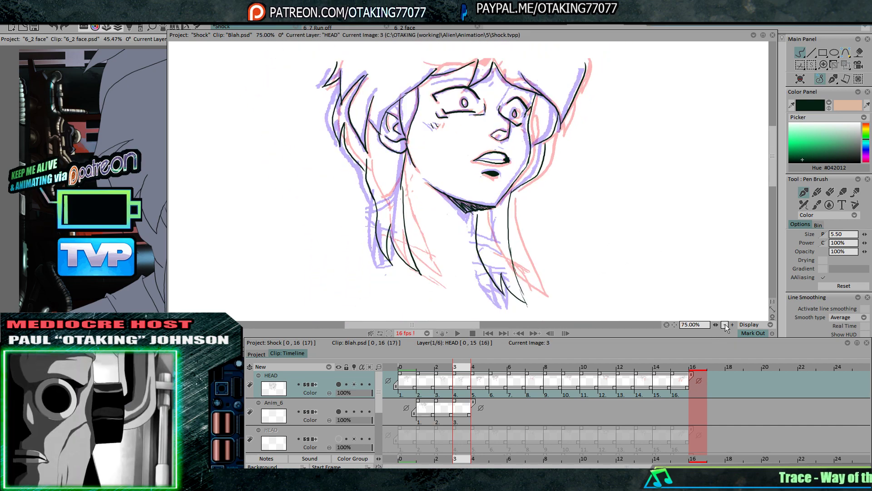
pyautogui.click(725, 324)
pyautogui.click(732, 324)
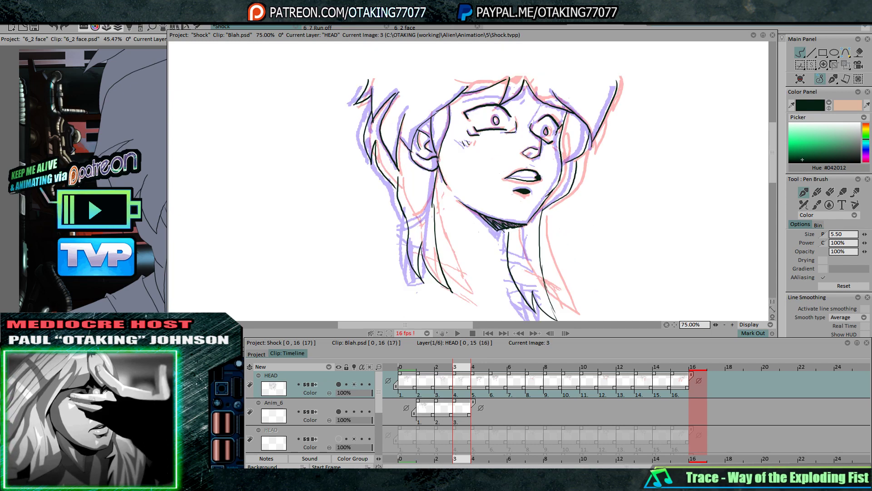
pyautogui.click(339, 384)
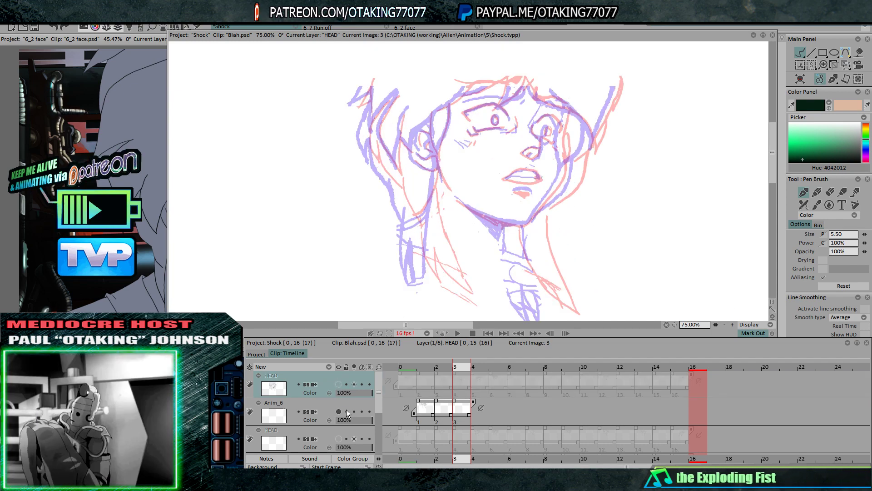
pyautogui.click(339, 384)
pyautogui.rightClick(462, 380)
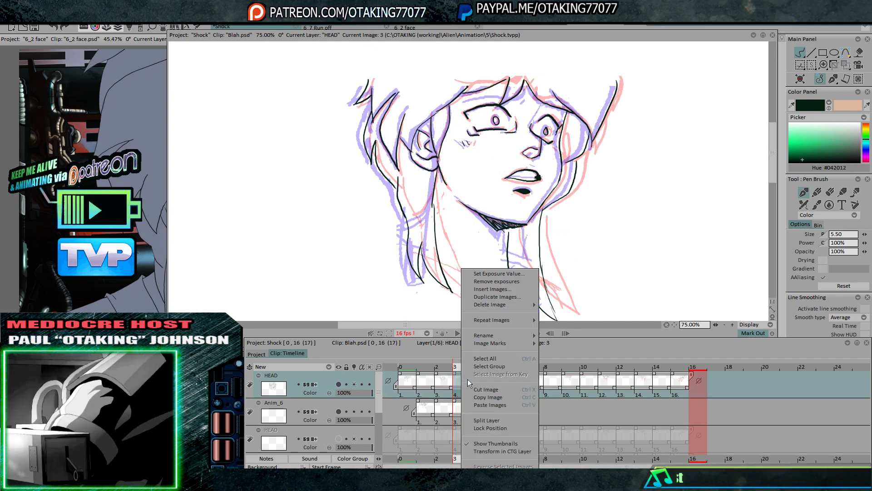
pyautogui.click(497, 401)
# Paste the copied head as a new layer at frame 3 above Anim_6 and merge the two inbetween layers
pyautogui.press('Down')
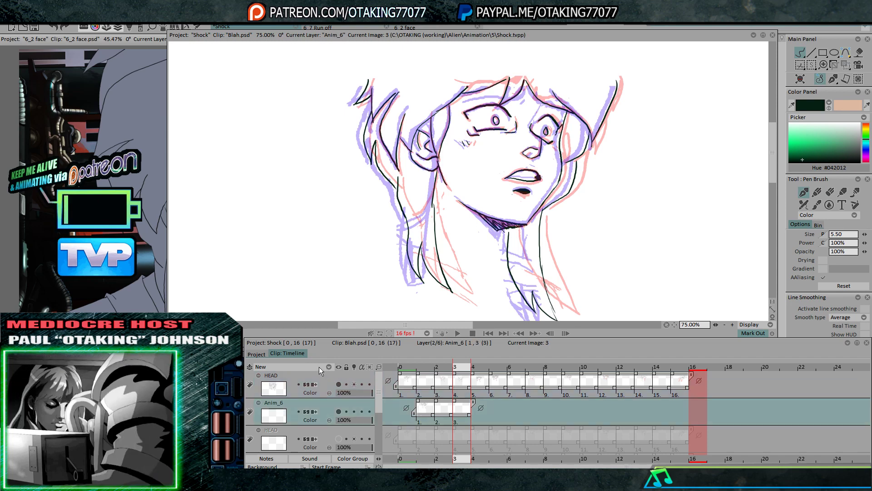
pyautogui.rightClick(490, 409)
pyautogui.click(503, 408)
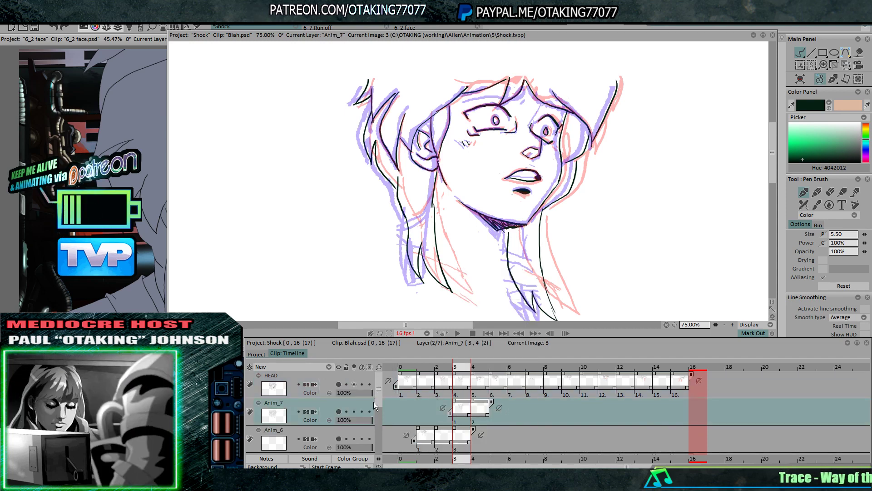
pyautogui.click(249, 367)
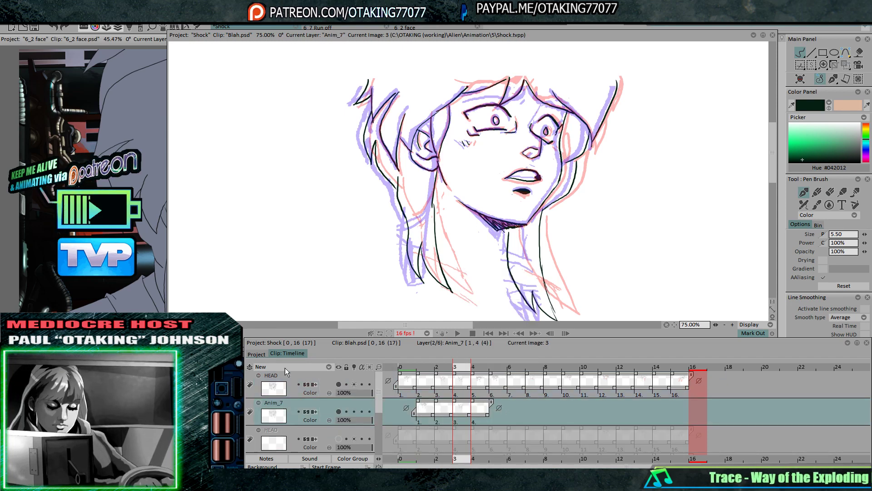
# Swap the upper HEAD layer for the lower one and shift the frame 3 head by about -168, -138 px between its keys
pyautogui.click(339, 384)
pyautogui.click(338, 439)
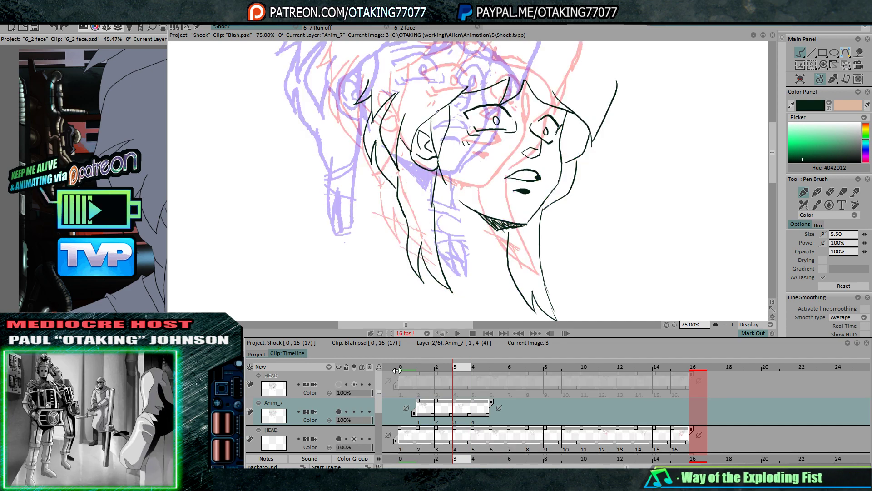
pyautogui.click(848, 65)
pyautogui.moveTo(615, 267); pyautogui.dragTo(562, 220)
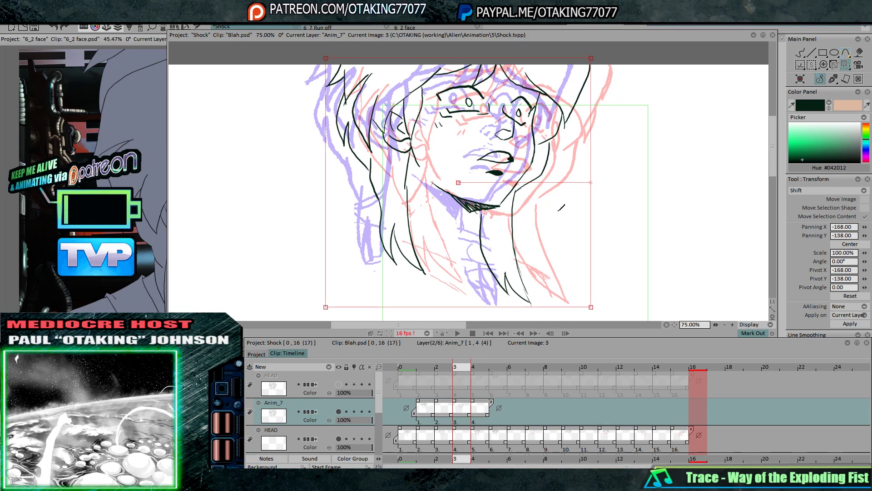
pyautogui.press('Return')
pyautogui.press('Left')
pyautogui.press('Right')
pyautogui.press('Right')
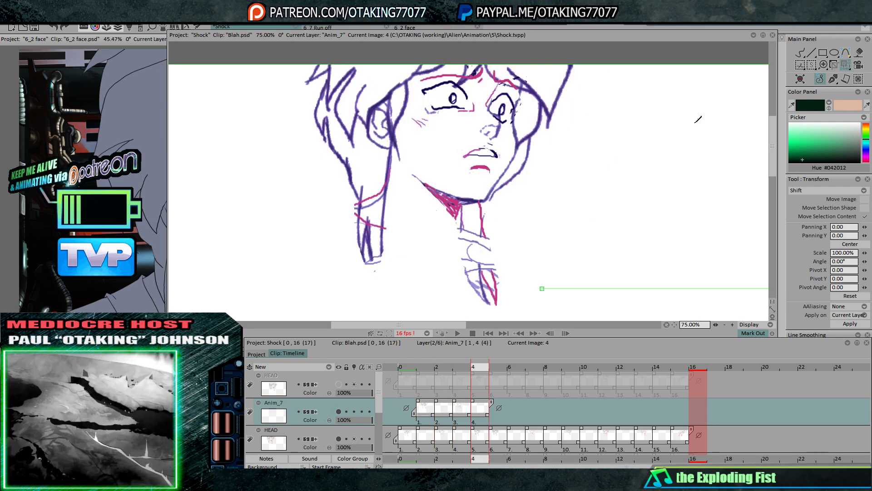
# Extend the Anim_7 layer through frame 6 and swap the lower HEAD layer back for the upper one
pyautogui.click(799, 53)
pyautogui.press('Right')
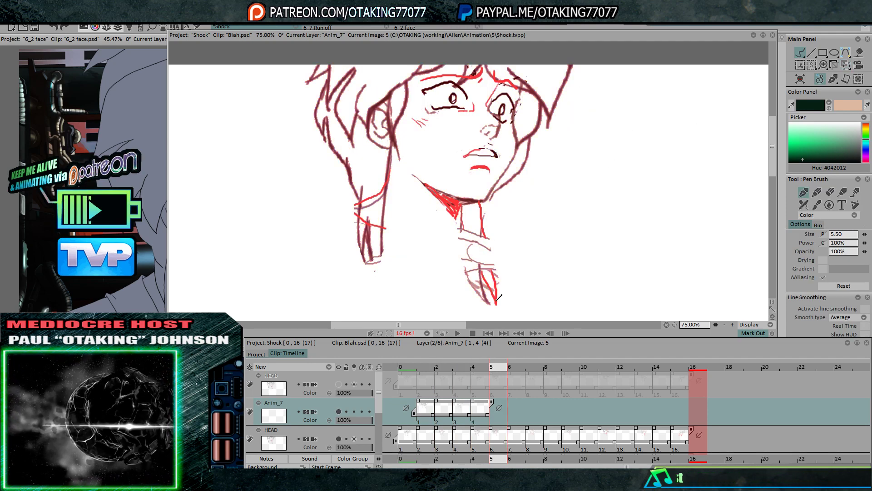
pyautogui.press('Right')
pyautogui.moveTo(492, 403); pyautogui.dragTo(528, 402)
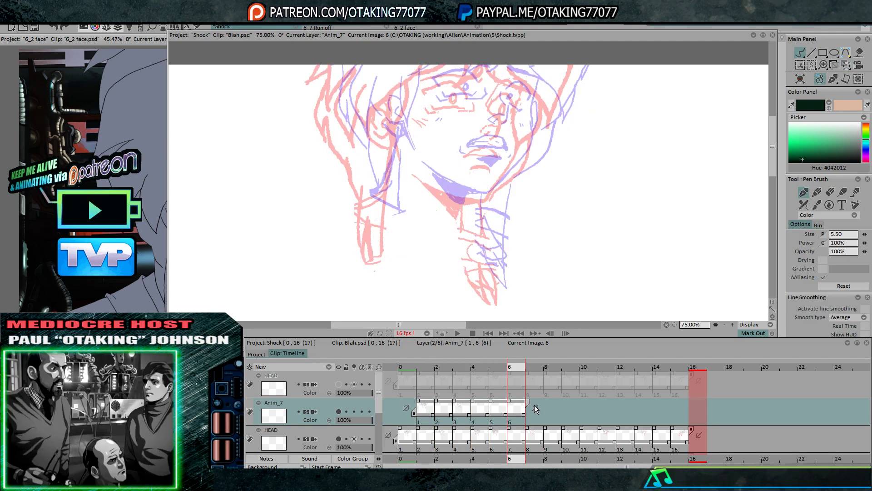
pyautogui.click(339, 438)
pyautogui.click(339, 384)
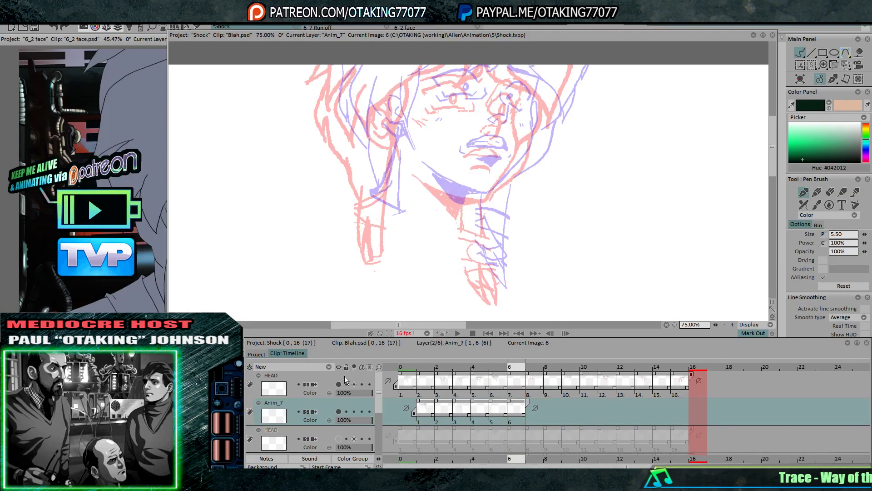
# Shift the HEAD keys on frames 5 and 7 with the Transform tool so their faces overlap for the frame 6 inbetween
pyautogui.press('Right')
pyautogui.click(845, 65)
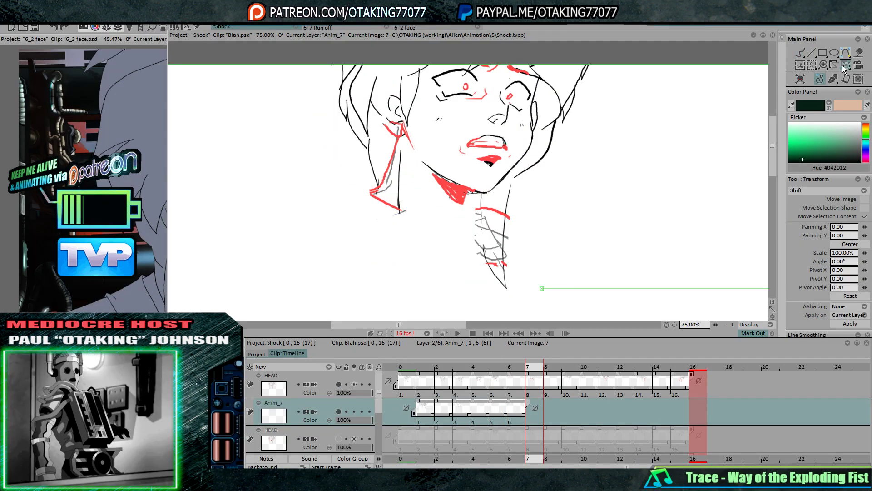
pyautogui.press('Up')
pyautogui.press('Left')
pyautogui.press('Left')
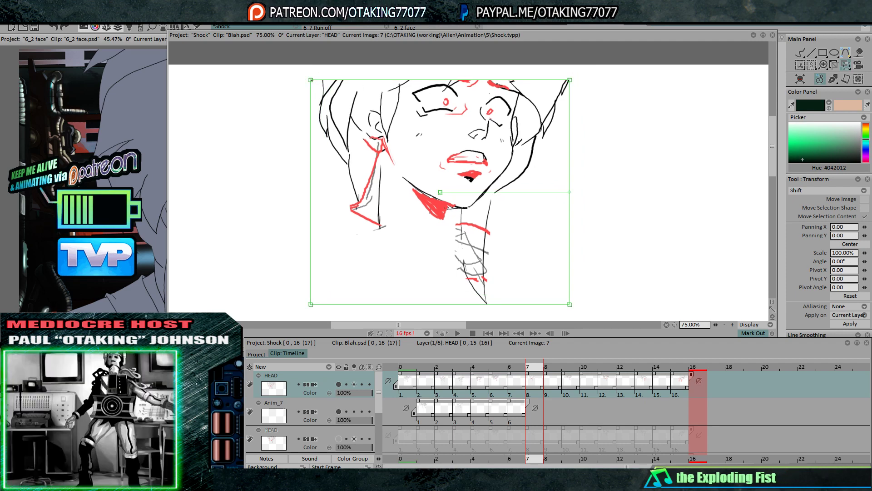
pyautogui.press('Right')
pyautogui.press('Right')
pyautogui.press('Left')
pyautogui.press('Left')
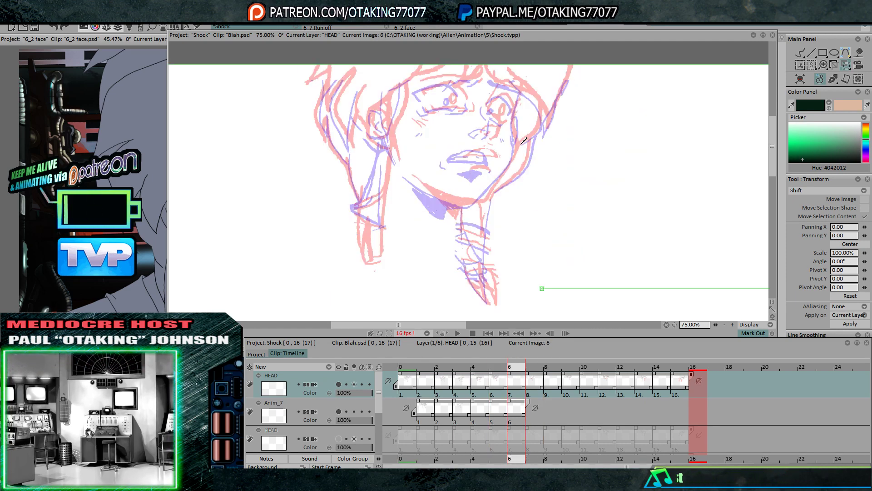
pyautogui.moveTo(526, 144); pyautogui.dragTo(515, 148)
pyautogui.press('Right')
pyautogui.press('Left')
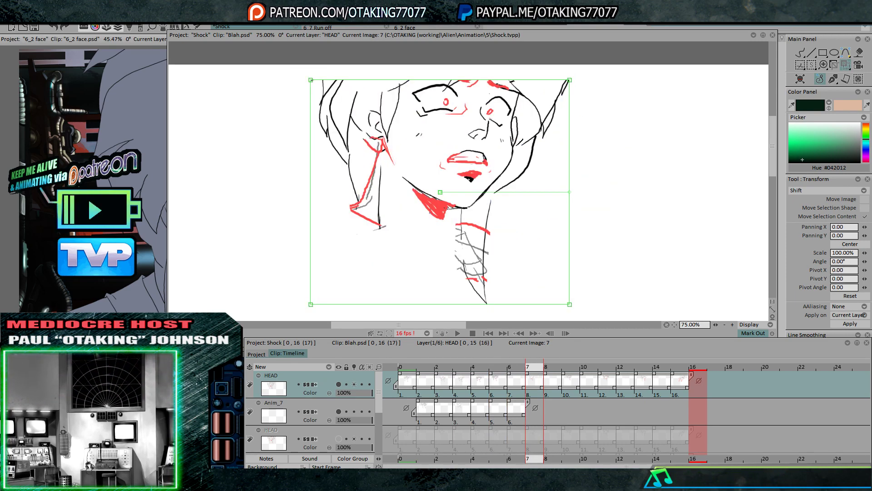
pyautogui.press('Right')
pyautogui.press('Down')
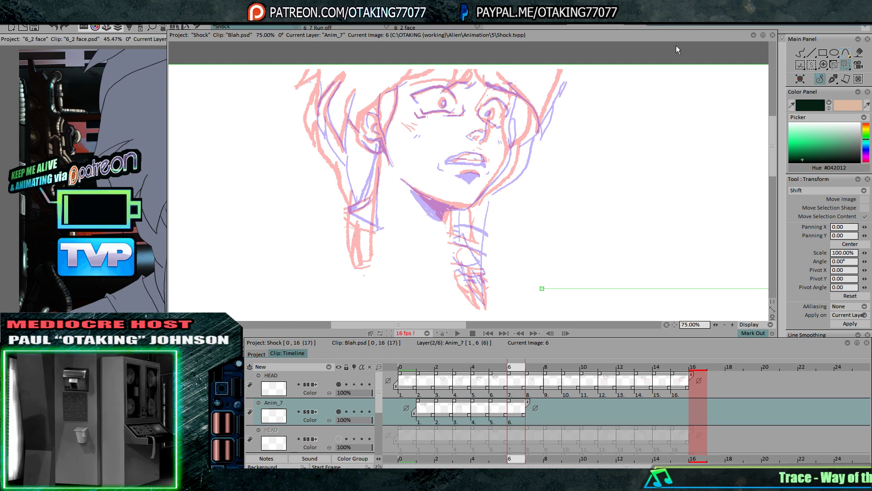
# Draw the sideburn lock beside the left ear and the fringe across the forehead on Anim_7 frame 6
pyautogui.click(802, 52)
pyautogui.moveTo(559, 169); pyautogui.dragTo(581, 201)
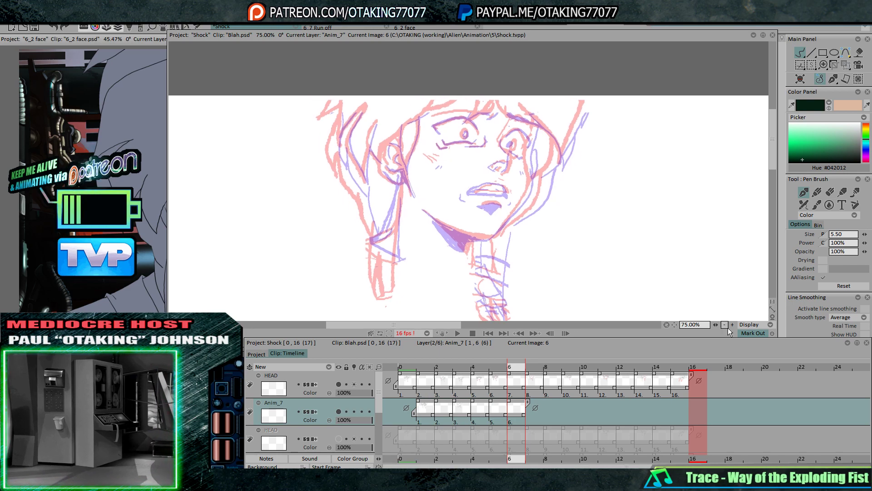
pyautogui.click(732, 324)
pyautogui.moveTo(458, 170); pyautogui.dragTo(467, 184)
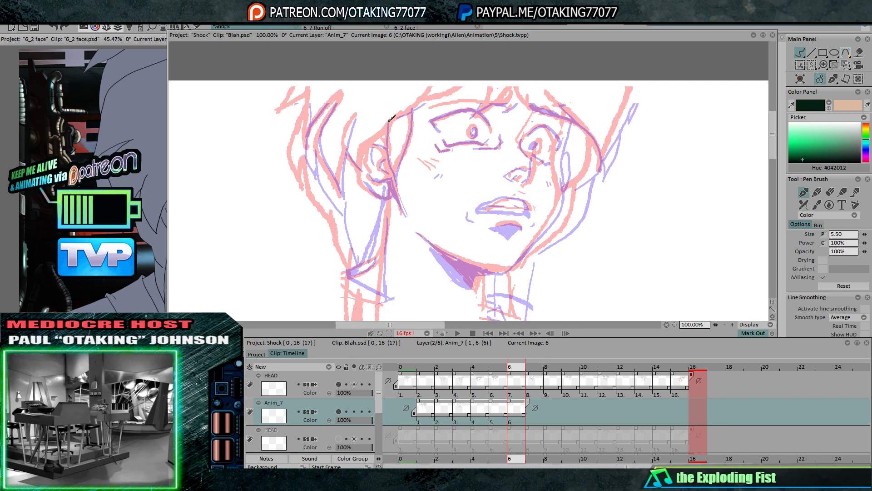
pyautogui.moveTo(388, 161); pyautogui.dragTo(397, 186)
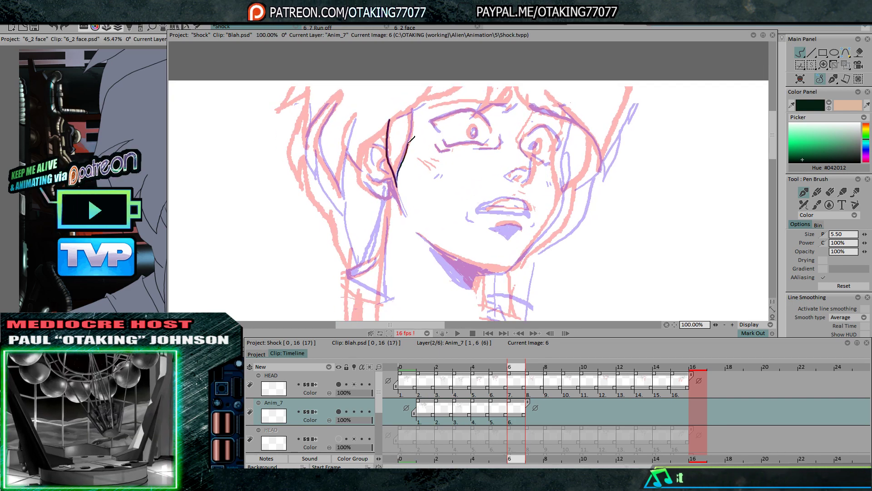
pyautogui.moveTo(412, 138)
pyautogui.mouseDown()
pyautogui.moveTo(425, 101)
pyautogui.moveTo(457, 89)
pyautogui.moveTo(435, 84)
pyautogui.mouseUp()
pyautogui.moveTo(480, 109)
pyautogui.mouseDown()
pyautogui.moveTo(447, 103)
pyautogui.moveTo(484, 76)
pyautogui.moveTo(497, 101)
pyautogui.moveTo(542, 117)
pyautogui.moveTo(505, 115)
pyautogui.mouseUp()
pyautogui.hotkey('ctrl', 'z')
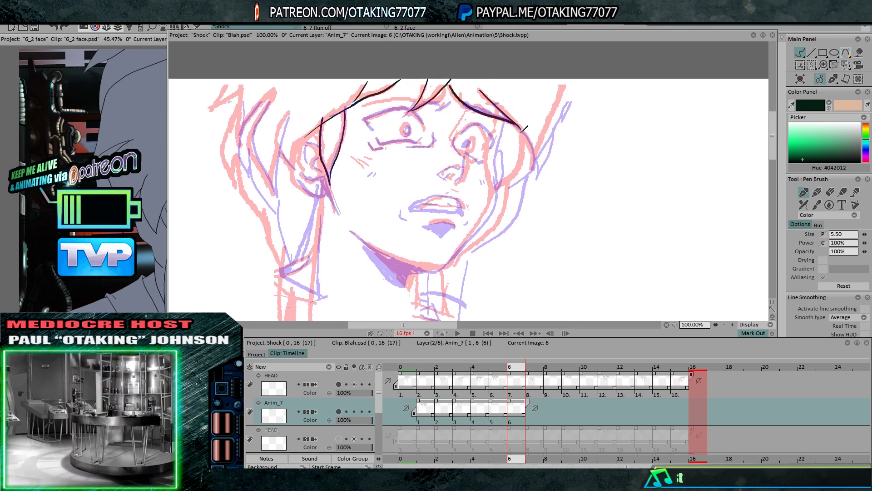
# Draw the outer edge of the hair on the face's right side and the curved underside of that lock
pyautogui.moveTo(522, 126)
pyautogui.mouseDown()
pyautogui.moveTo(534, 165)
pyautogui.moveTo(567, 82)
pyautogui.mouseUp()
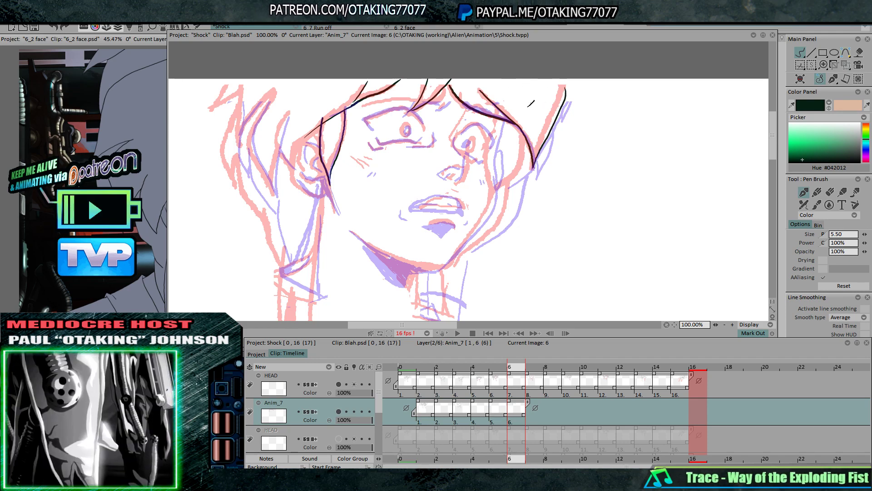
pyautogui.moveTo(539, 177); pyautogui.dragTo(550, 147)
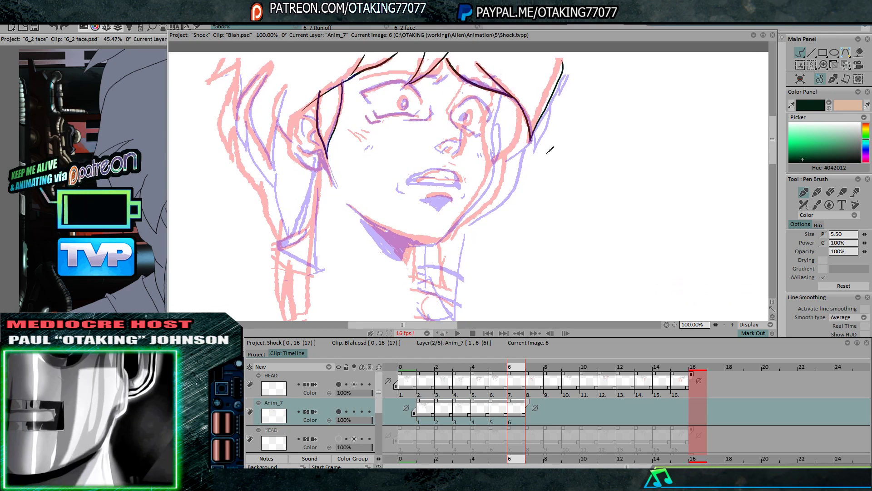
pyautogui.moveTo(498, 161); pyautogui.dragTo(521, 145)
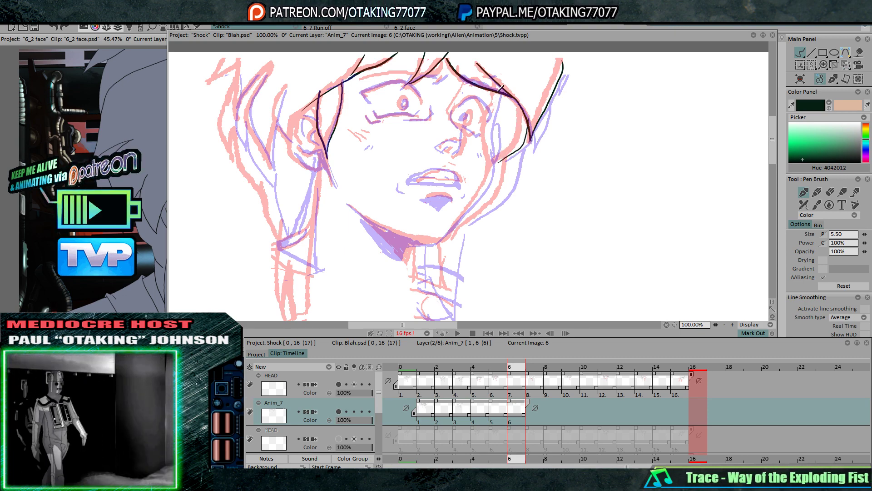
# Draw the right cheek and jaw contour down to the chin, plus the hair edge running outside it
pyautogui.moveTo(488, 139); pyautogui.dragTo(489, 176)
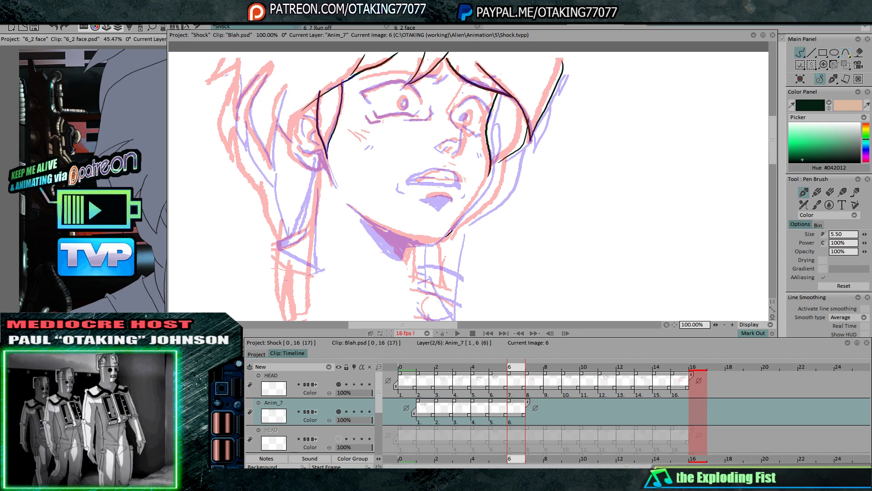
pyautogui.moveTo(440, 243); pyautogui.dragTo(468, 212)
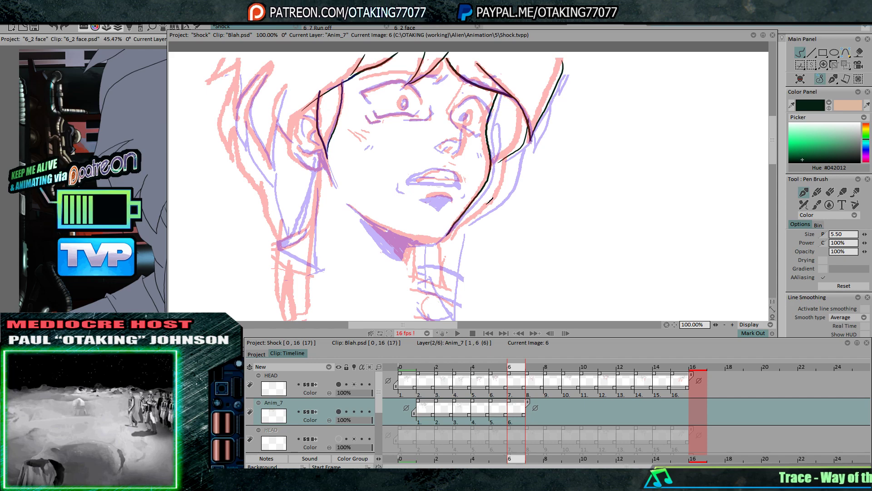
pyautogui.moveTo(516, 155); pyautogui.dragTo(494, 205)
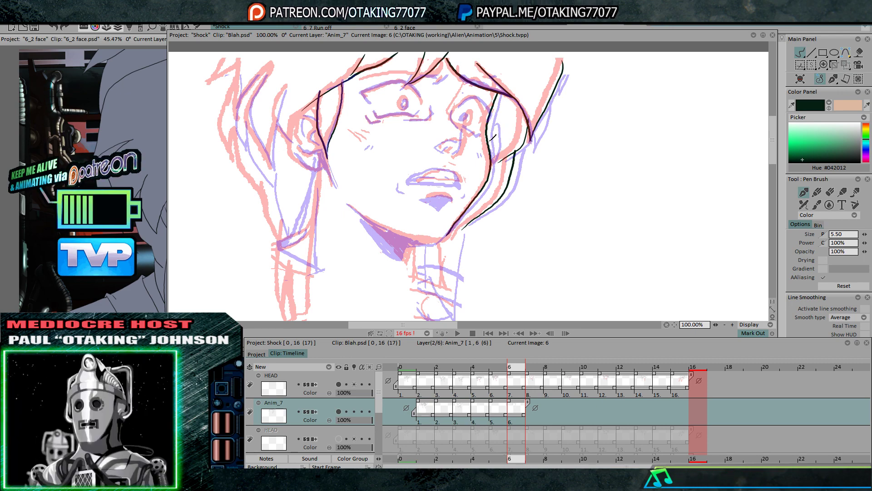
# Flip between frames 5, 6 and 7 to check the new face contour and hair against the neighbouring keys
pyautogui.press('Left')
pyautogui.press('Right')
pyautogui.press('Right')
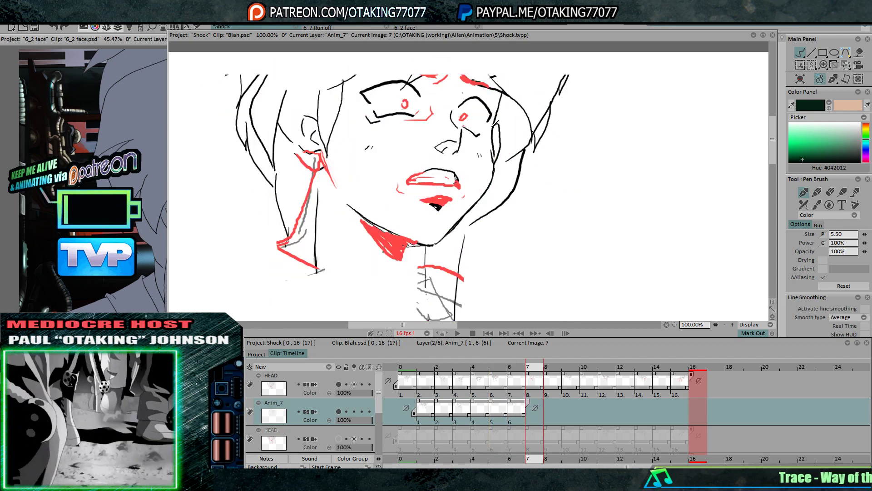
pyautogui.press('Left')
pyautogui.press('Left')
pyautogui.press('Right')
pyautogui.press('Left')
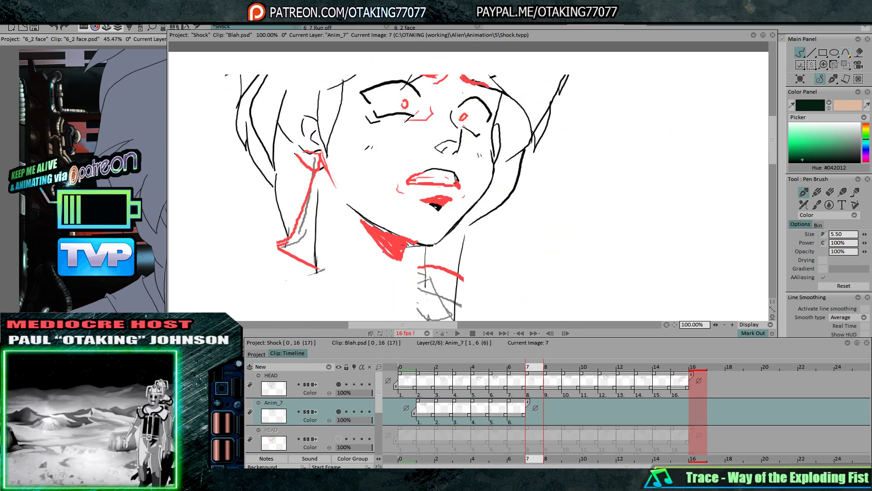
pyautogui.press('Right')
pyautogui.press('Left')
pyautogui.press('Right')
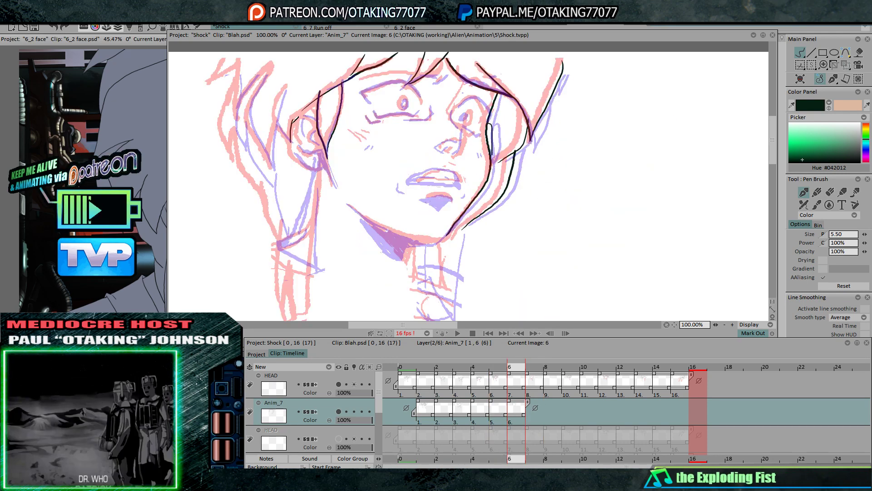
# Draw the curved hair locks above and beside the left ear, checking their spacing against frame 7
pyautogui.press('Right')
pyautogui.press('Left')
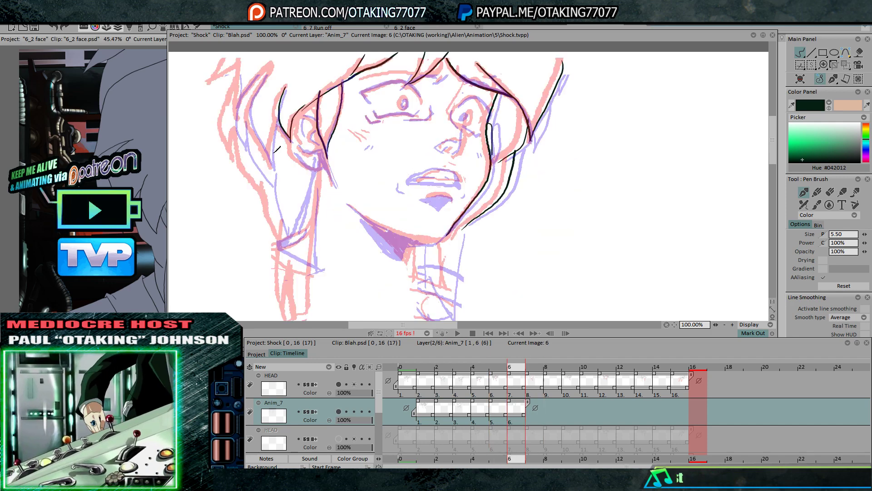
pyautogui.press('Right')
pyautogui.press('Left')
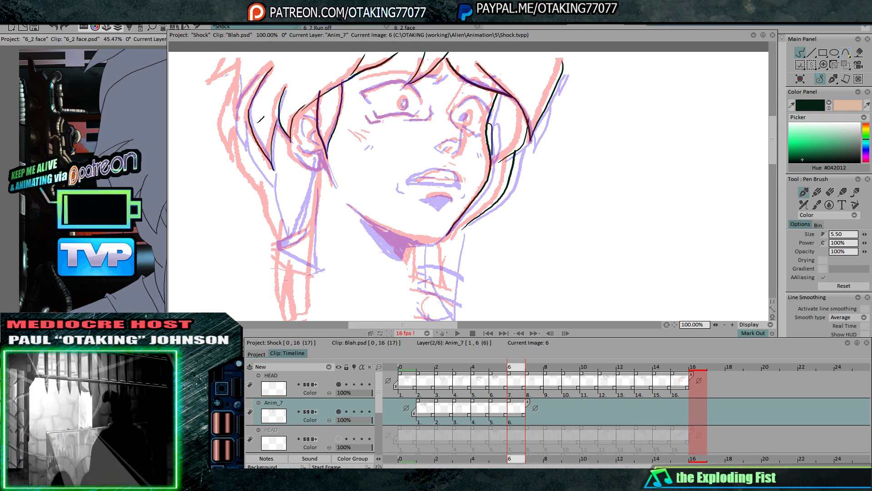
# Draw the jagged hair tips at the head's upper left on frame 6, checking them against frames 5 and 7
pyautogui.press('Left')
pyautogui.press('Right')
pyautogui.press('Left')
pyautogui.press('Right')
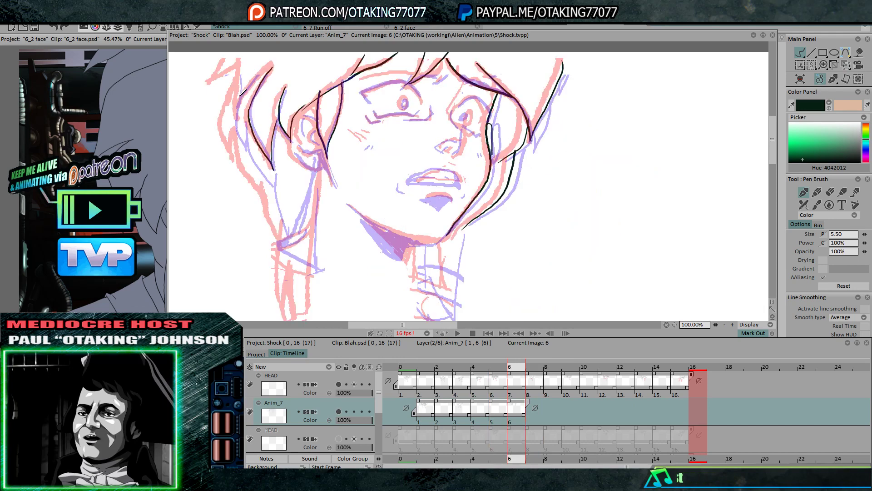
pyautogui.press('Right')
pyautogui.press('Left')
pyautogui.press('Left')
pyautogui.press('Right')
pyautogui.press('Right')
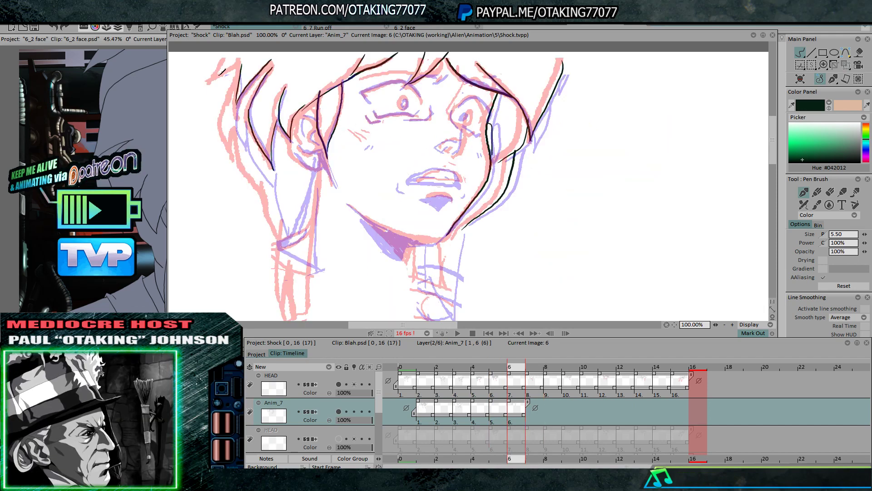
pyautogui.press('Left')
pyautogui.press('Left')
pyautogui.press('Right')
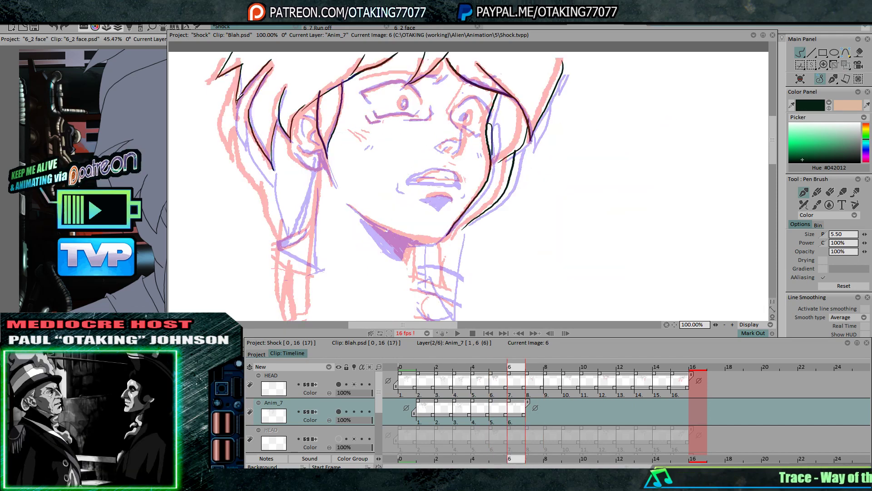
# Draw the back hair edge from behind the left ear down to the neck and start the ear's inner fold
pyautogui.moveTo(238, 87)
pyautogui.mouseDown()
pyautogui.moveTo(230, 120)
pyautogui.moveTo(273, 188)
pyautogui.mouseUp()
pyautogui.press('Right')
pyautogui.press('Left')
pyautogui.press('Left')
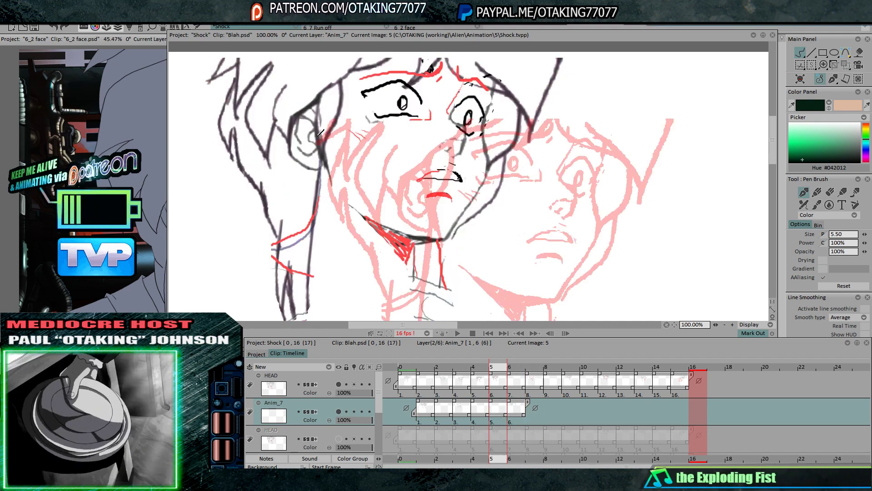
pyautogui.press('Right')
pyautogui.press('Right')
pyautogui.press('Left')
pyautogui.press('Left')
pyautogui.press('Right')
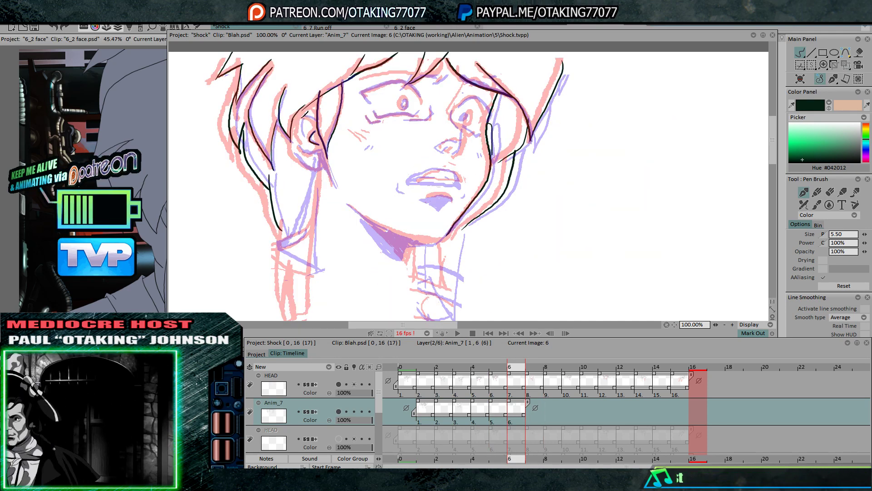
# Draw the left ear's remaining folds, rim and lobe, plus the jaw line running to the chin
pyautogui.press('Right')
pyautogui.press('Left')
pyautogui.press('Left')
pyautogui.press('Right')
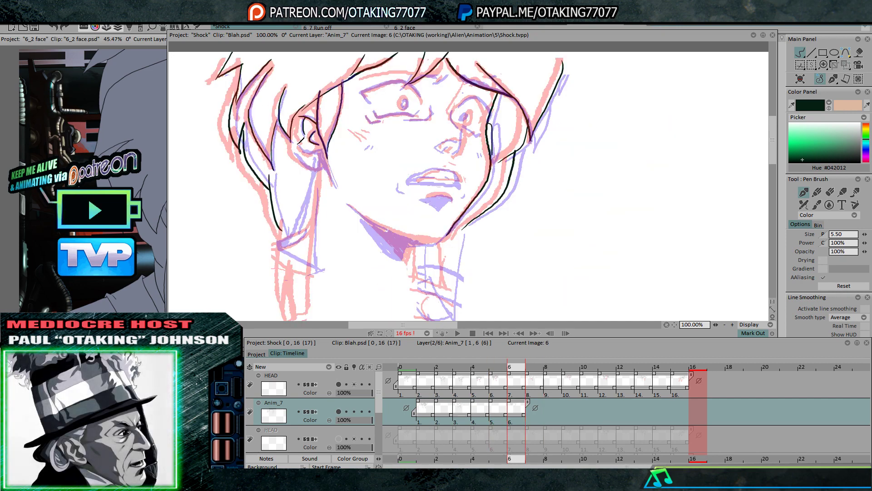
pyautogui.moveTo(291, 141)
pyautogui.mouseDown()
pyautogui.moveTo(324, 167)
pyautogui.moveTo(324, 149)
pyautogui.moveTo(326, 167)
pyautogui.mouseUp()
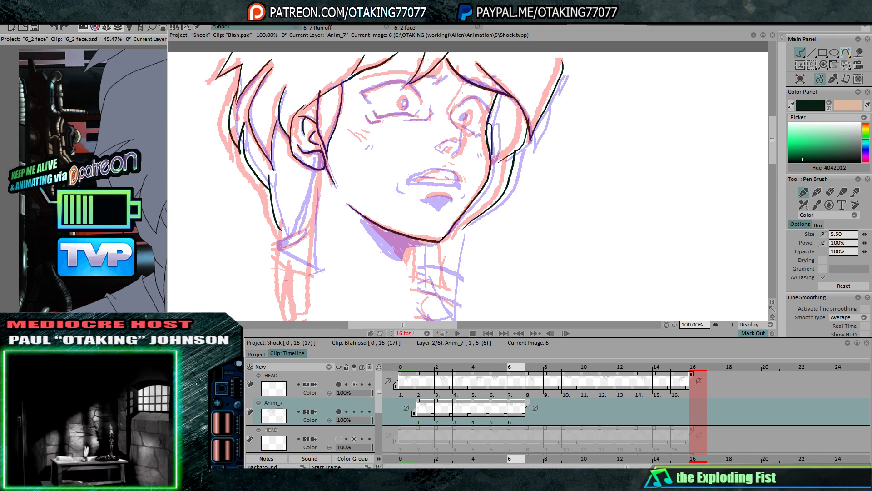
# Outline and hatch the shadow under the jaw, and add short strokes below the left eye
pyautogui.moveTo(362, 220); pyautogui.dragTo(407, 257)
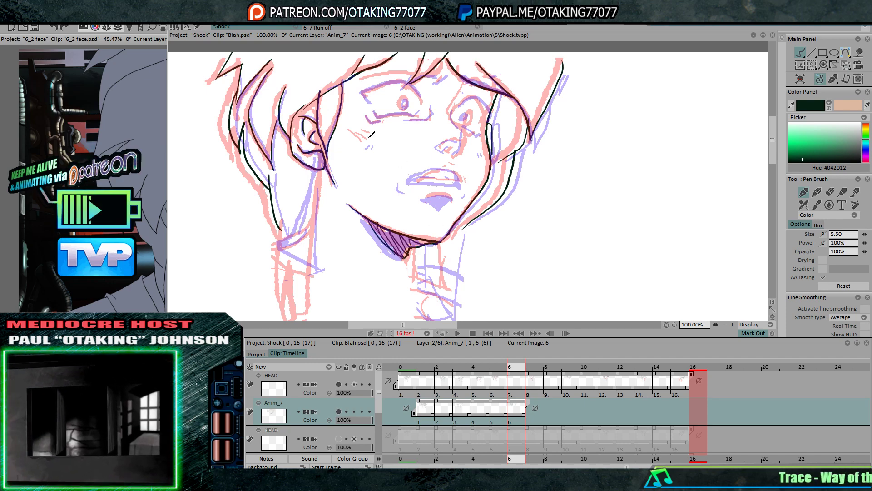
pyautogui.moveTo(359, 135); pyautogui.dragTo(363, 142)
pyautogui.moveTo(365, 136); pyautogui.dragTo(369, 141)
pyautogui.moveTo(370, 138)
pyautogui.mouseDown()
pyautogui.moveTo(376, 111)
pyautogui.moveTo(434, 115)
pyautogui.moveTo(456, 134)
pyautogui.mouseUp()
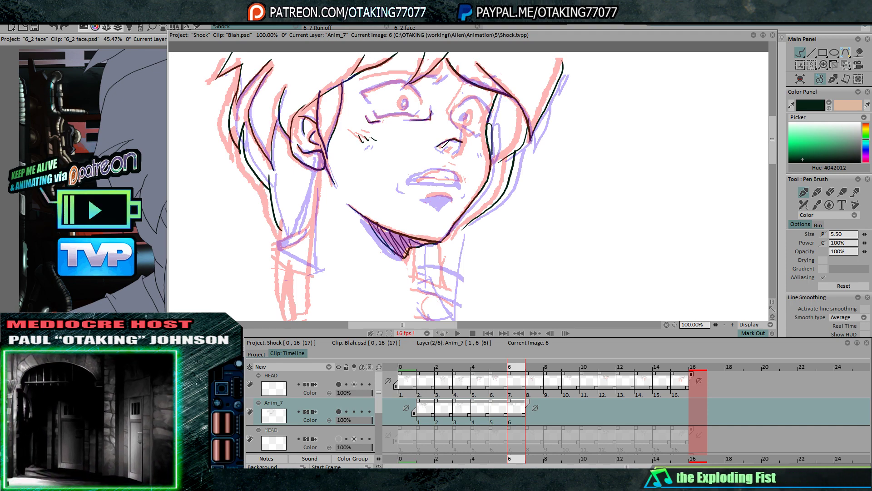
# Draw the nose with its bridge, tip and underside, checking its spacing against the neighbouring frames
pyautogui.press('Left')
pyautogui.press('Right')
pyautogui.press('Right')
pyautogui.press('Left')
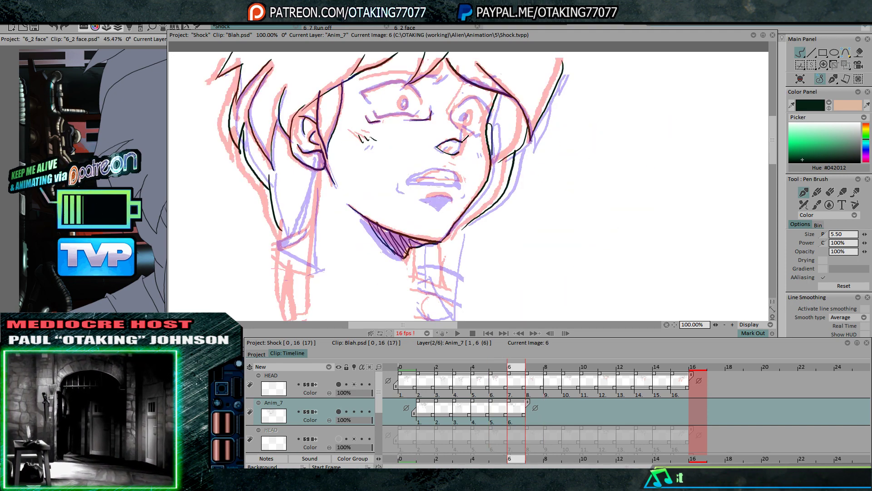
pyautogui.moveTo(443, 151); pyautogui.dragTo(463, 132)
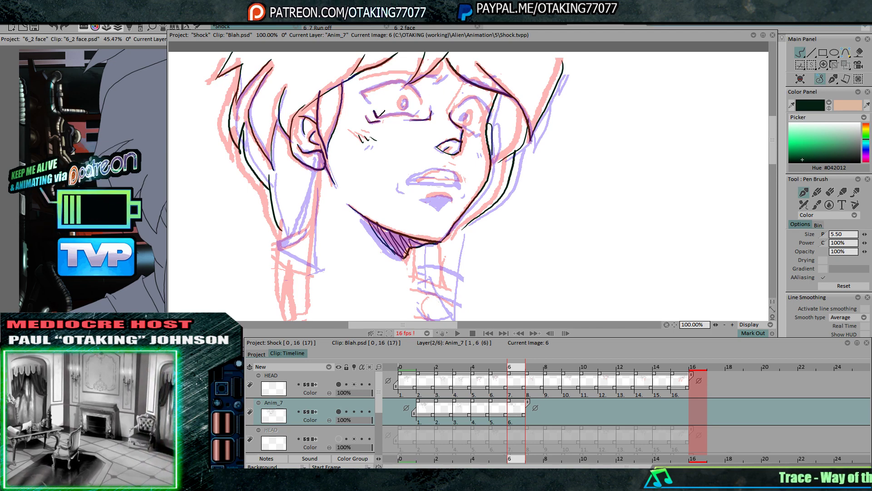
# Draw both wide eyes with their lower lids, thick upper lids and small pupils
pyautogui.moveTo(383, 111); pyautogui.dragTo(423, 117)
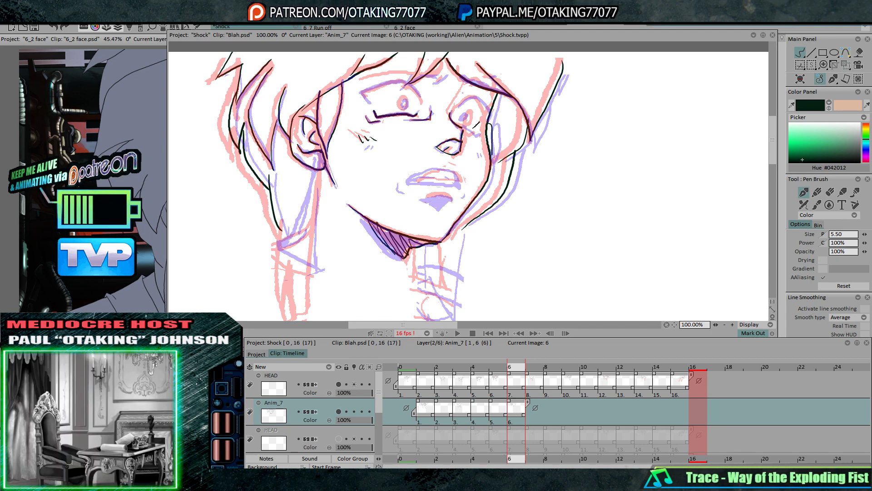
pyautogui.moveTo(468, 132); pyautogui.dragTo(480, 133)
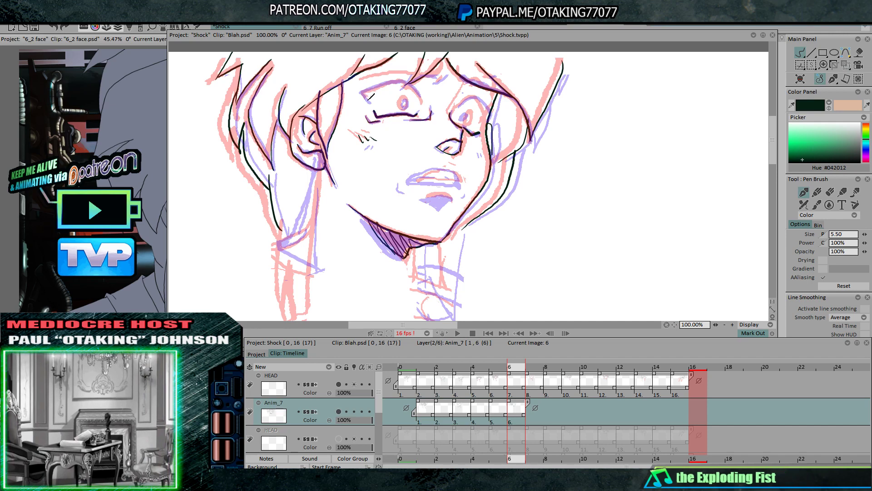
pyautogui.moveTo(362, 93); pyautogui.dragTo(424, 96)
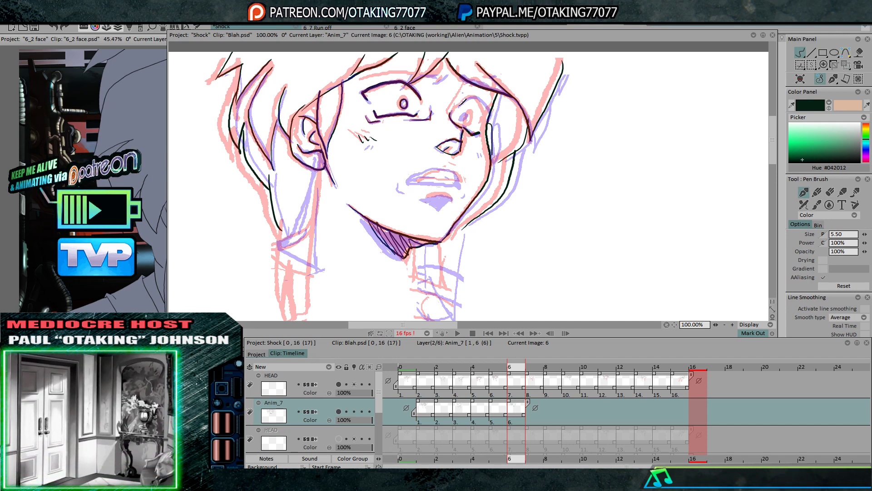
pyautogui.moveTo(466, 112); pyautogui.dragTo(467, 120)
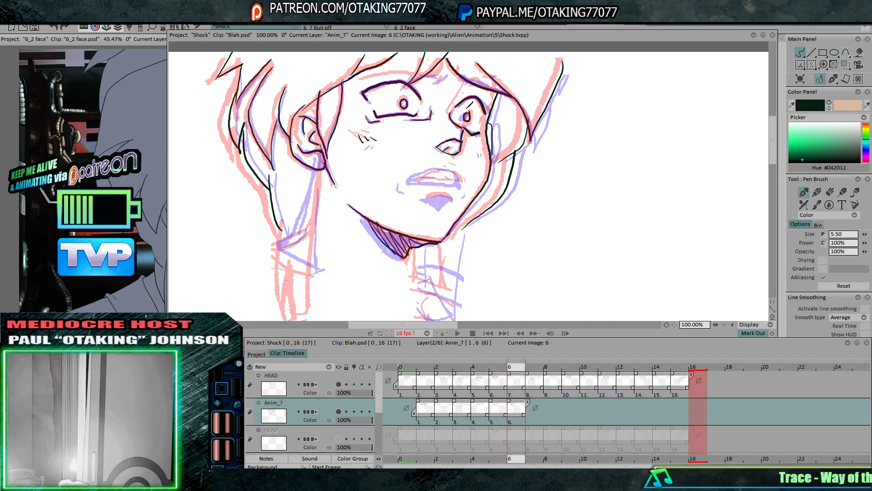
# Draw the furrowed eyebrows beneath the fringe, flipping between frames 5, 6 and 7 to place them
pyautogui.press('Left')
pyautogui.press('Right')
pyautogui.press('Left')
pyautogui.press('Right')
pyautogui.moveTo(365, 76)
pyautogui.mouseDown()
pyautogui.moveTo(397, 64)
pyautogui.moveTo(434, 78)
pyautogui.mouseUp()
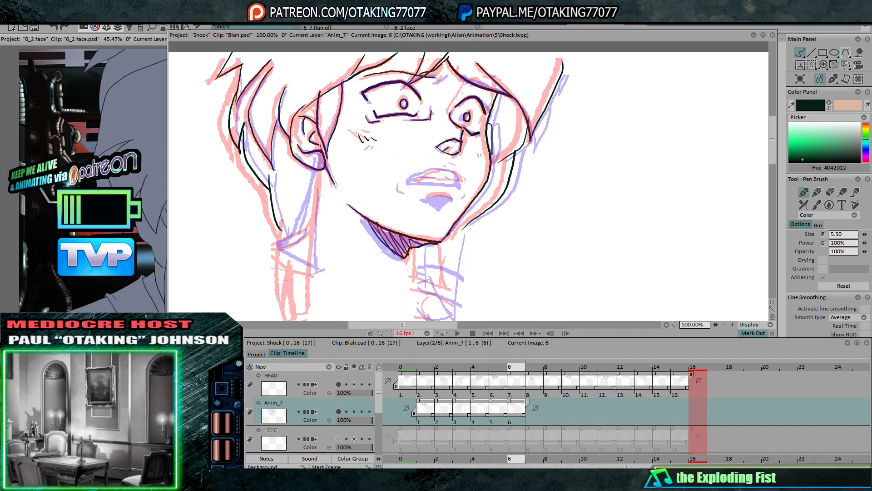
pyautogui.press('Right')
pyautogui.press('Left')
pyautogui.press('Left')
pyautogui.press('Right')
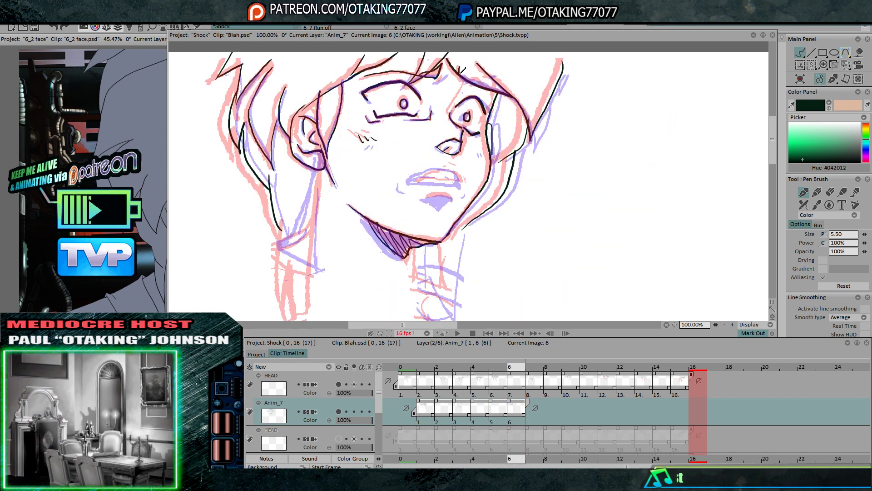
pyautogui.press('Right')
pyautogui.press('Left')
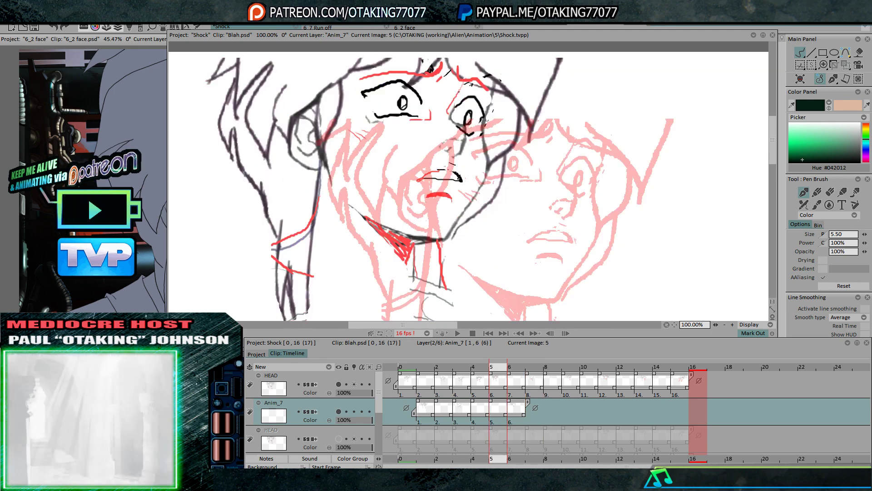
pyautogui.press('Left')
pyautogui.press('Right')
pyautogui.press('Right')
pyautogui.press('Left')
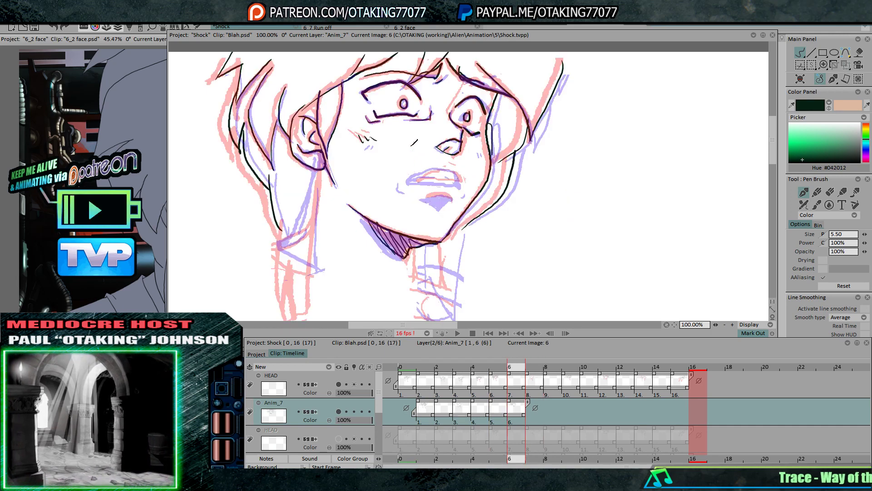
# Draw the open mouth with its upper lip line, teeth edge and corners between the neighbouring poses
pyautogui.press('Left')
pyautogui.press('Right')
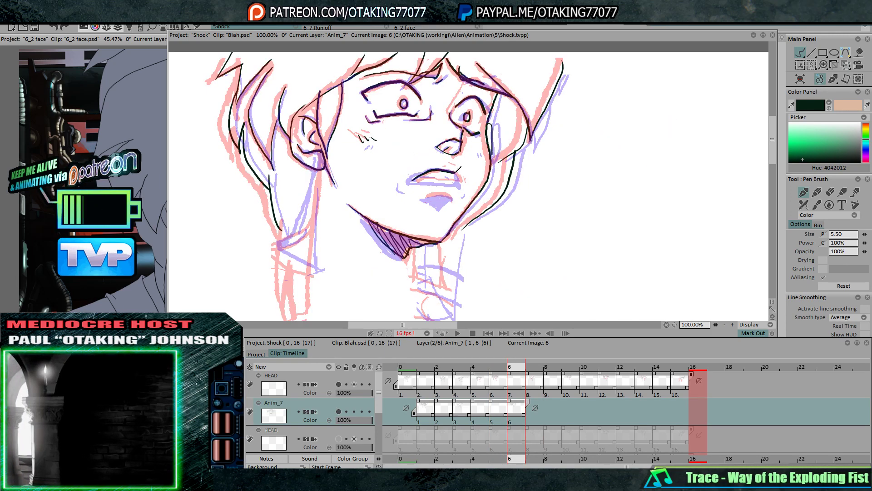
pyautogui.press('Left')
pyautogui.press('Right')
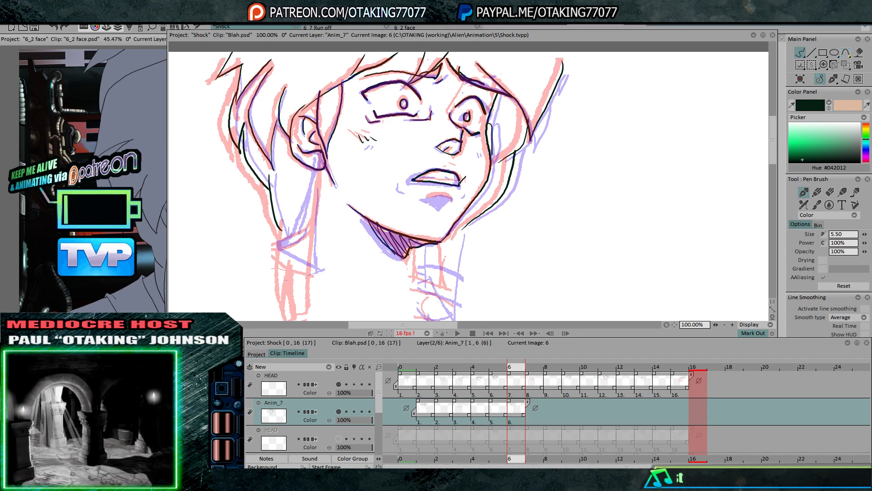
pyautogui.press('Right')
pyautogui.press('Left')
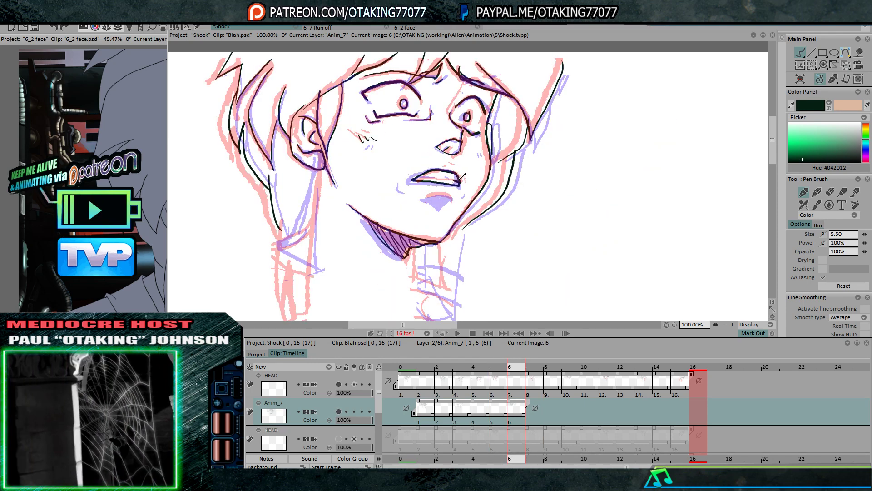
# Draw the small shadow shape under the lower lip and fill it with dark strokes
pyautogui.press('Right')
pyautogui.press('Left')
pyautogui.press('Left')
pyautogui.press('Right')
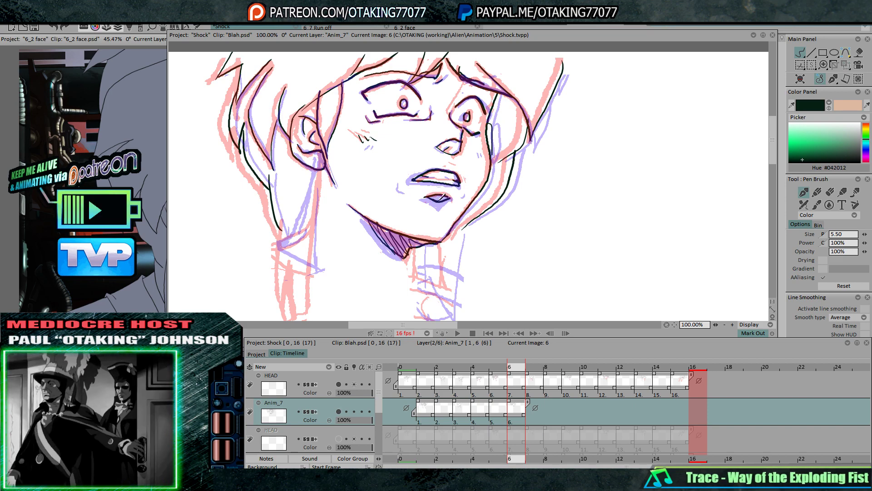
pyautogui.press('Right')
pyautogui.press('Left')
pyautogui.press('Left')
pyautogui.press('Right')
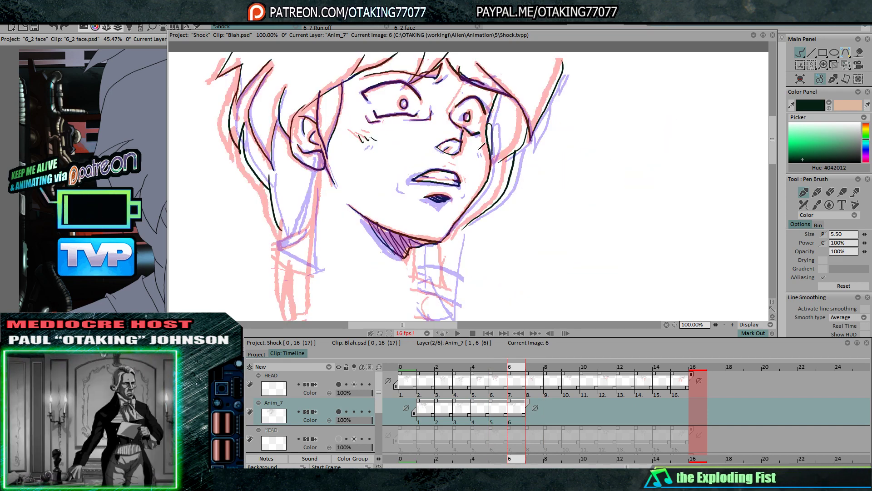
# Add short strokes on the right cheek, checking their position against the adjacent frames
pyautogui.press('Right')
pyautogui.press('Left')
pyautogui.press('Right')
pyautogui.press('Left')
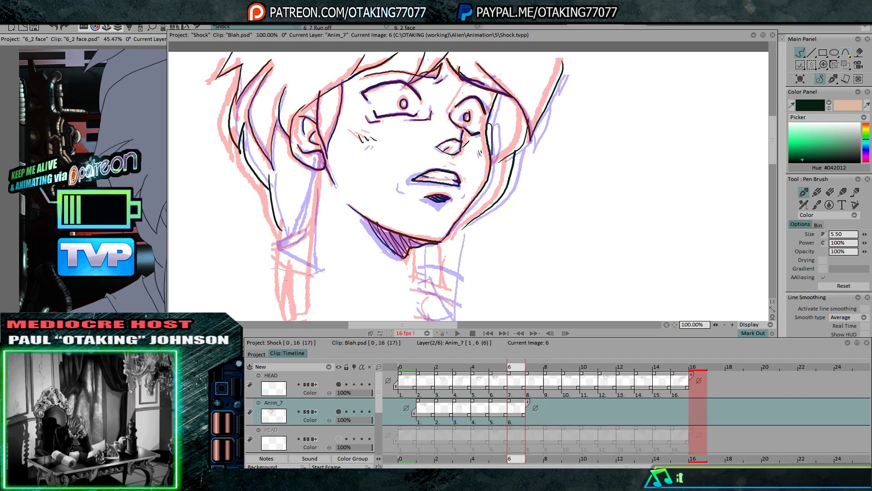
pyautogui.press('Left')
pyautogui.press('Right')
# Draw the neck's right contour from below the jaw downward
pyautogui.moveTo(539, 244); pyautogui.dragTo(528, 160)
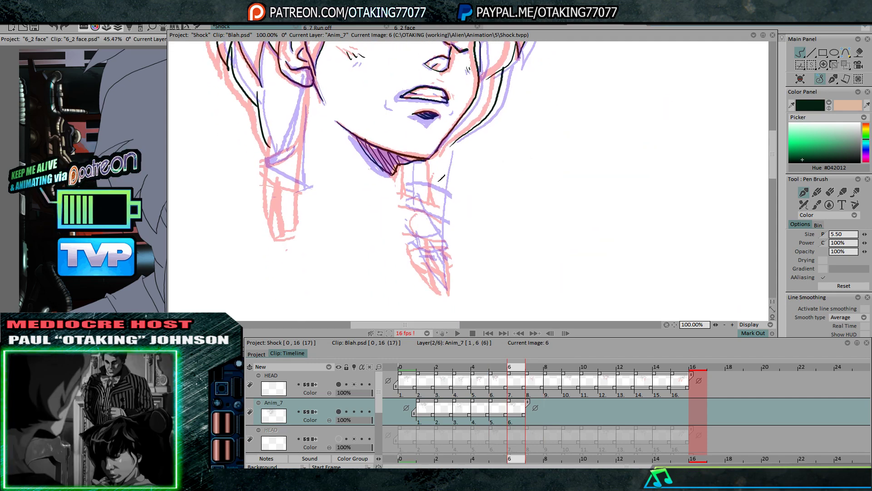
pyautogui.moveTo(447, 149); pyautogui.dragTo(441, 229)
pyautogui.press('Right')
pyautogui.press('Left')
pyautogui.press('Left')
pyautogui.press('Right')
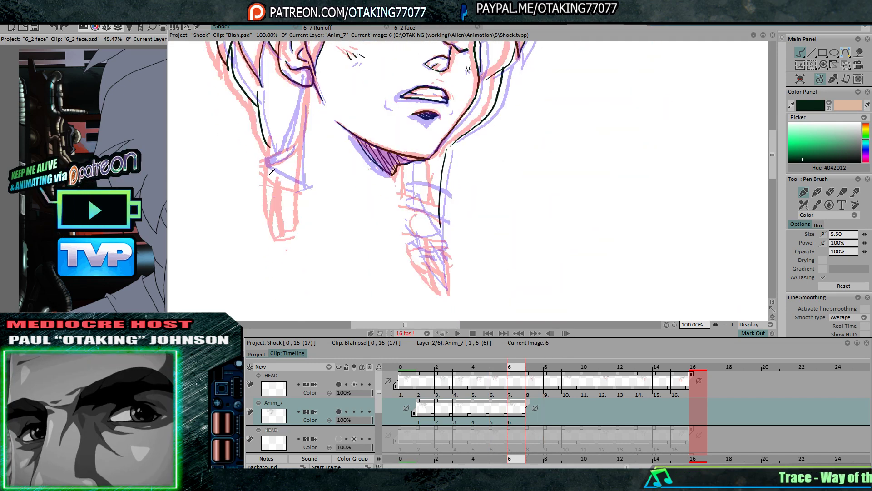
# Draw the long neck line running down from below the left ear lobe
pyautogui.press('Right')
pyautogui.press('Left')
pyautogui.press('Left')
pyautogui.press('Right')
pyautogui.press('Right')
pyautogui.press('Left')
pyautogui.moveTo(307, 91); pyautogui.dragTo(299, 210)
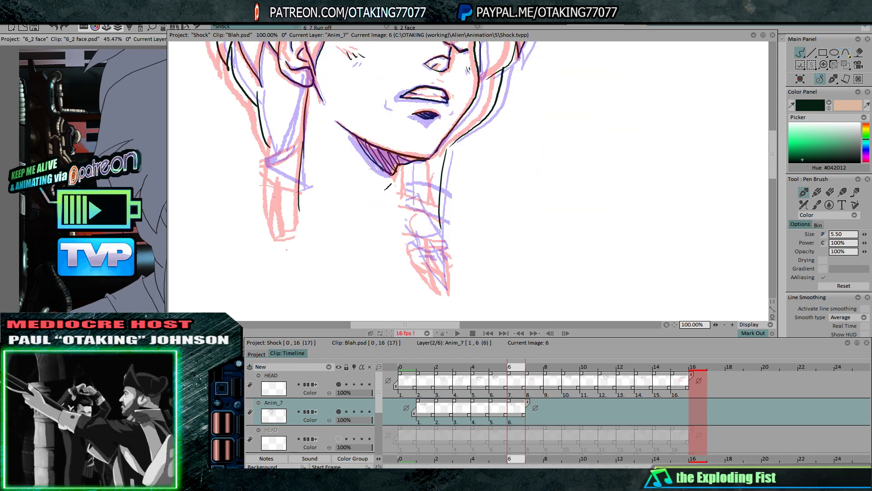
# Extend the neck's right contour to a point and draw the slanted line rising from that point
pyautogui.press('Left')
pyautogui.press('Right')
pyautogui.press('Right')
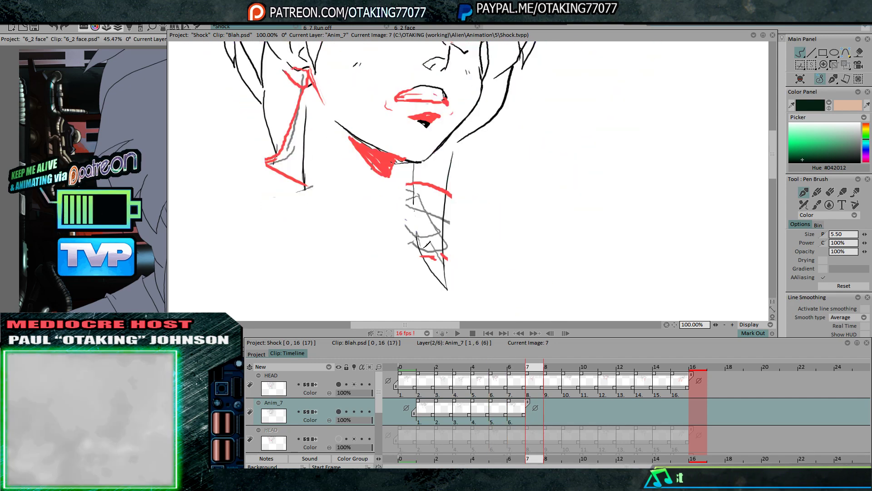
pyautogui.press('Left')
pyautogui.press('Left')
pyautogui.press('Right')
pyautogui.press('Right')
pyautogui.press('Left')
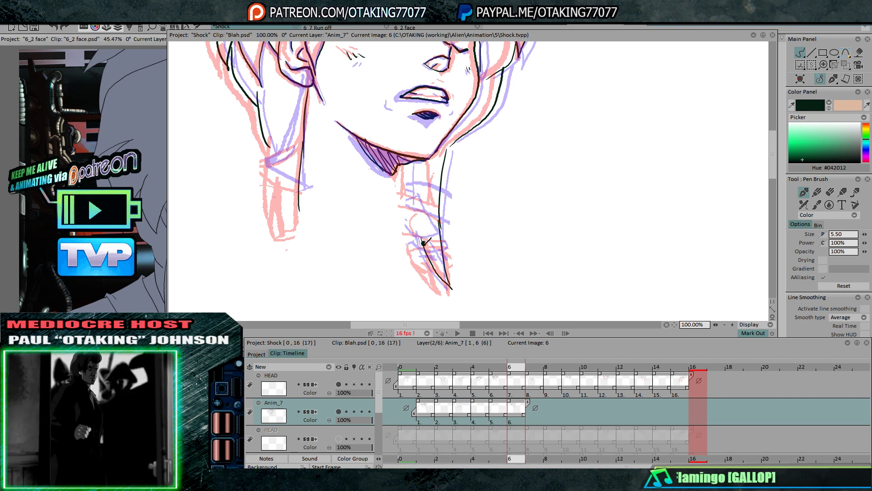
# Draw the inner throat line under the chin and the outer line of the hanging hair on the left
pyautogui.press('Left')
pyautogui.press('Right')
pyautogui.press('Left')
pyautogui.press('Right')
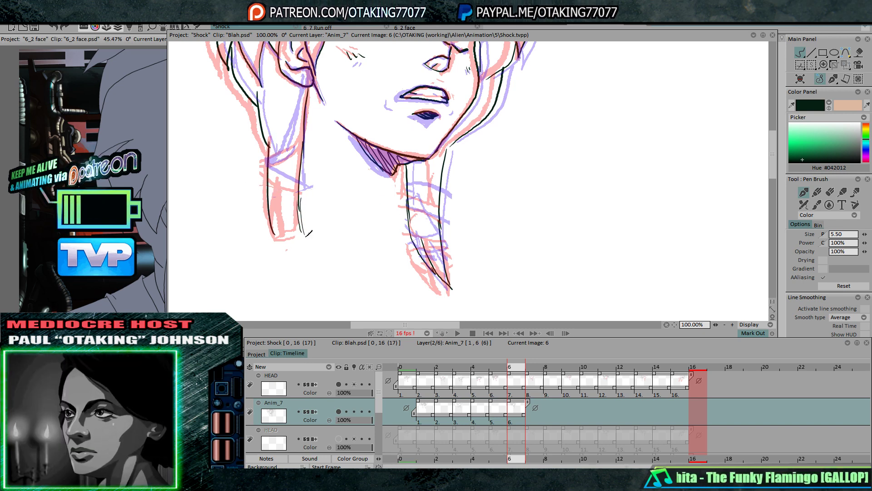
# Hide the HEAD layer above Anim_7 and show the HEAD layer below it
pyautogui.moveTo(442, 96); pyautogui.dragTo(461, 164)
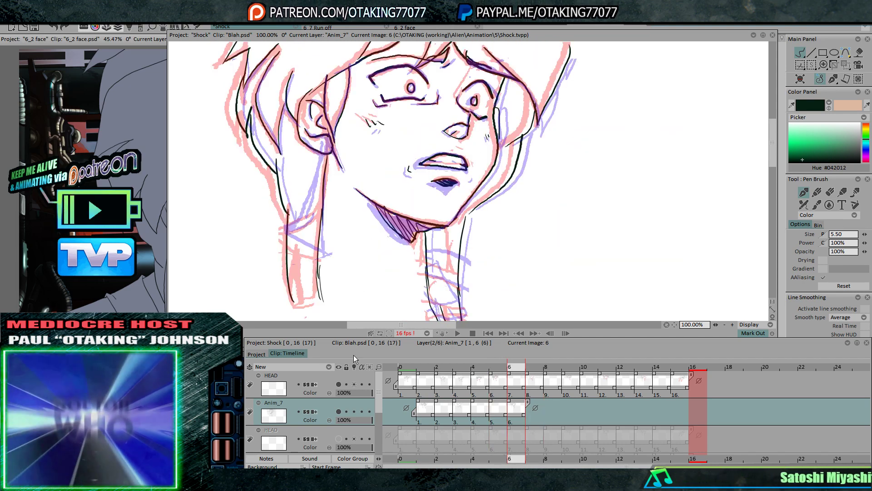
pyautogui.click(339, 385)
pyautogui.click(339, 438)
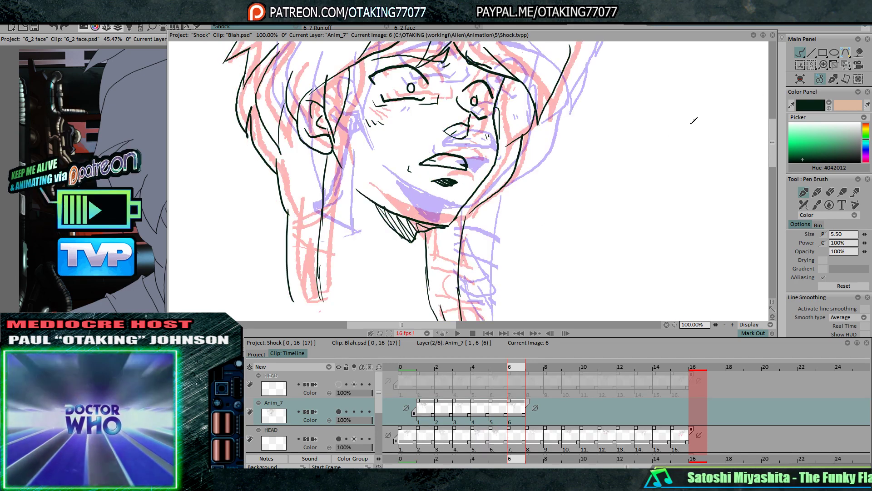
# Shift the frame 6 head drawing into position between the neighbouring HEAD keys with the Transform tool and apply it
pyautogui.click(838, 65)
pyautogui.moveTo(446, 131); pyautogui.dragTo(465, 178)
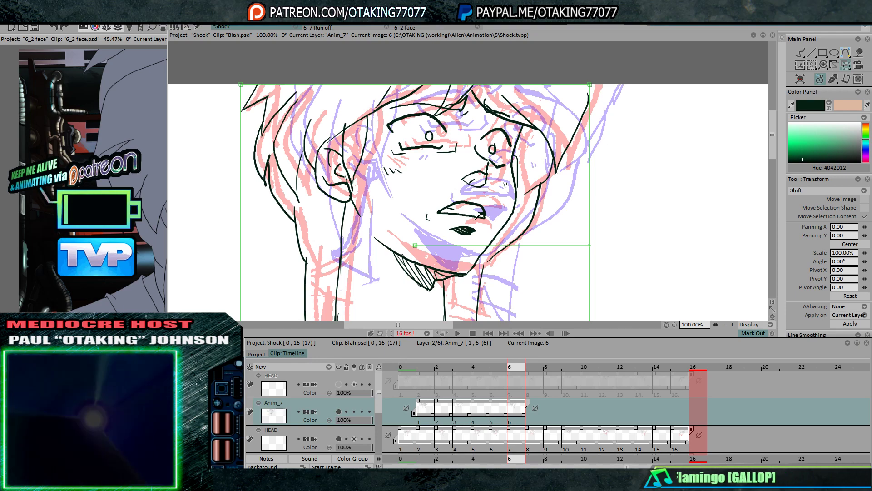
pyautogui.moveTo(477, 216)
pyautogui.mouseDown()
pyautogui.moveTo(468, 195)
pyautogui.moveTo(482, 191)
pyautogui.moveTo(506, 204)
pyautogui.mouseUp()
pyautogui.press('Return')
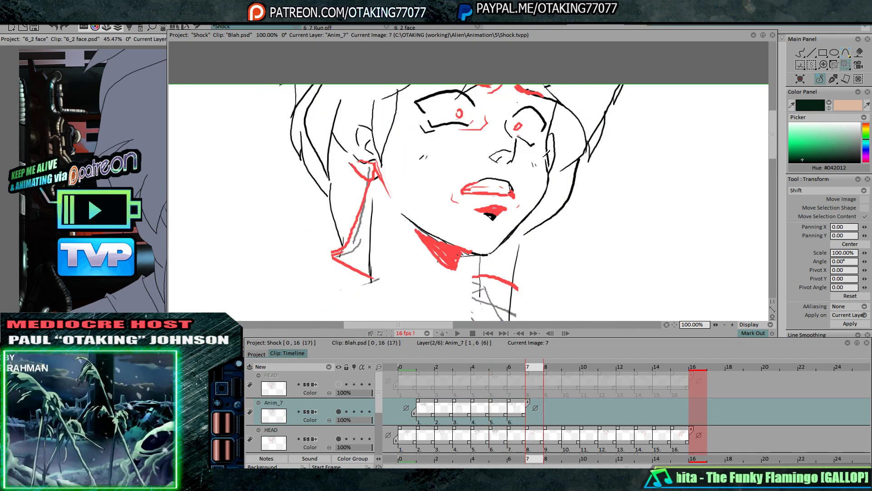
# Flip through frames 5 to 8 at reduced zoom to check the head's motion across the drawings
pyautogui.click(797, 52)
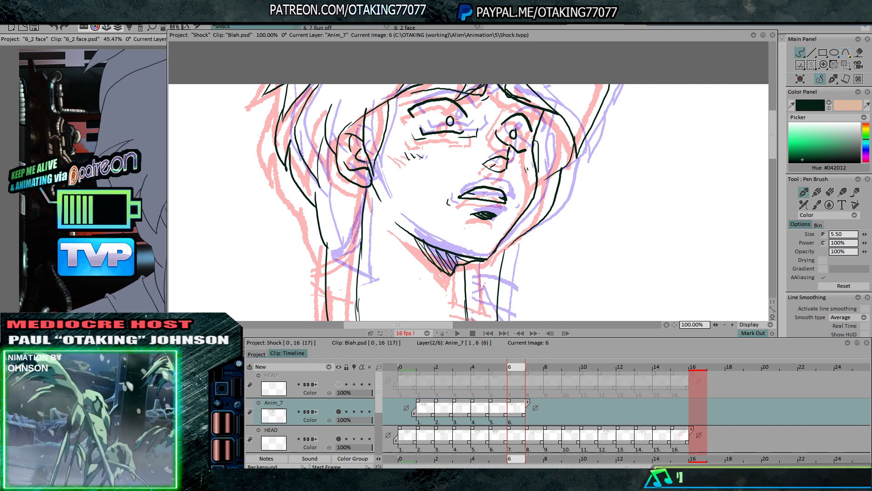
pyautogui.click(186, 26)
pyautogui.click(179, 44)
pyautogui.press('Left')
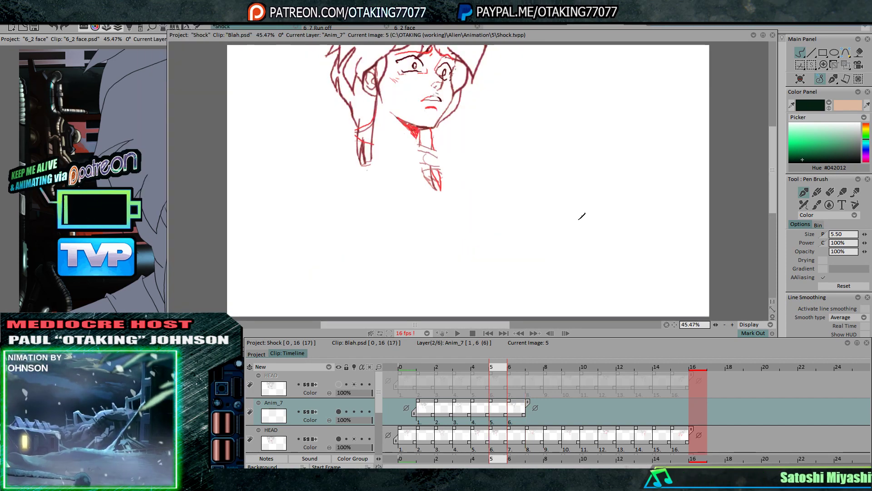
pyautogui.press('Right')
pyautogui.press('Right')
pyautogui.press('Left')
pyautogui.press('Left')
pyautogui.press('Right')
pyautogui.press('Right')
pyautogui.press('Right')
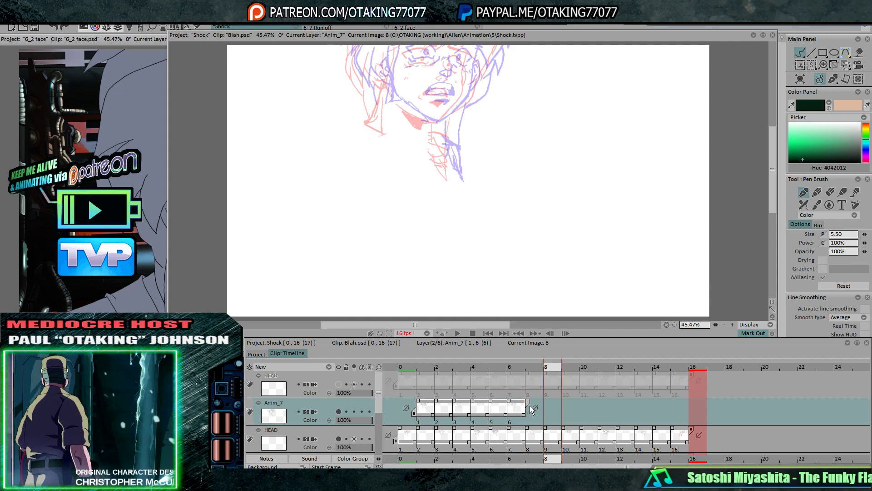
# Extend the Anim_7 layer through frame 8, then hide the HEAD layer below it and show the one above
pyautogui.moveTo(528, 403); pyautogui.dragTo(561, 400)
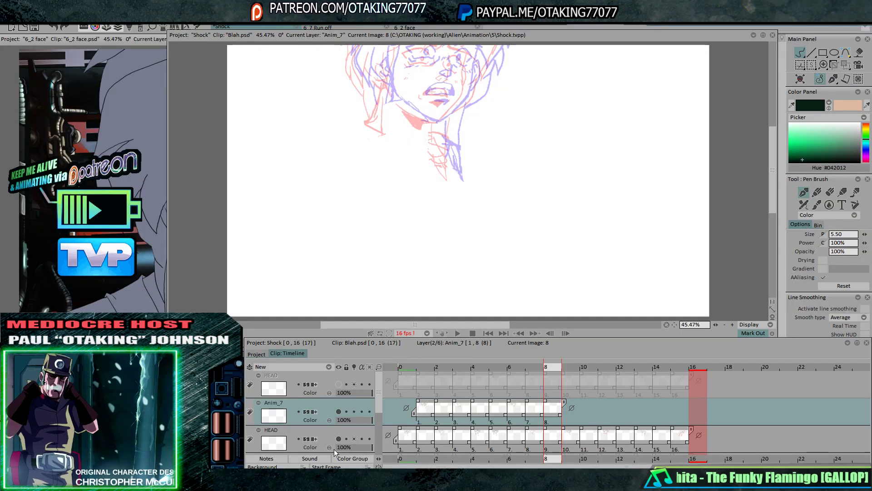
pyautogui.click(338, 438)
pyautogui.click(339, 384)
pyautogui.click(371, 373)
# Shift the frame 9 head on the HEAD layer down and left with the Transform tool to align it with frame 7
pyautogui.press('Left')
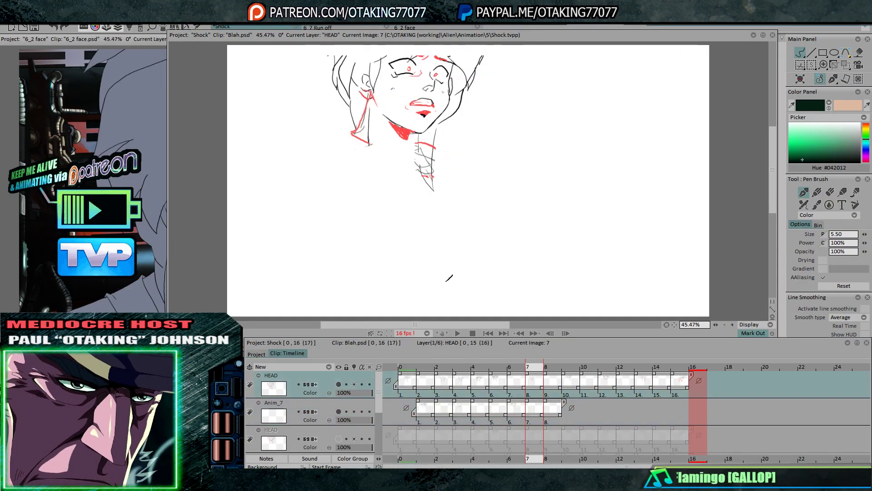
pyautogui.press('Right')
pyautogui.press('Right')
pyautogui.click(846, 64)
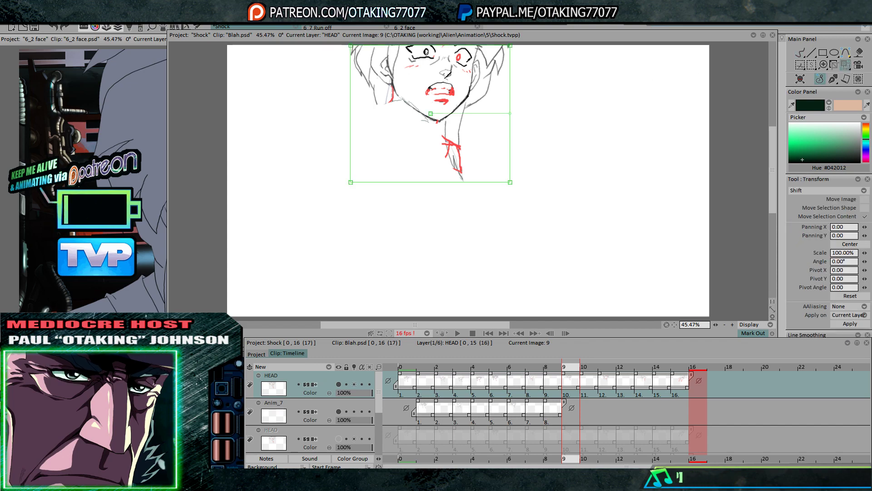
pyautogui.moveTo(445, 78); pyautogui.dragTo(422, 88)
pyautogui.press('Return')
pyautogui.press('Left')
pyautogui.press('Left')
pyautogui.press('Right')
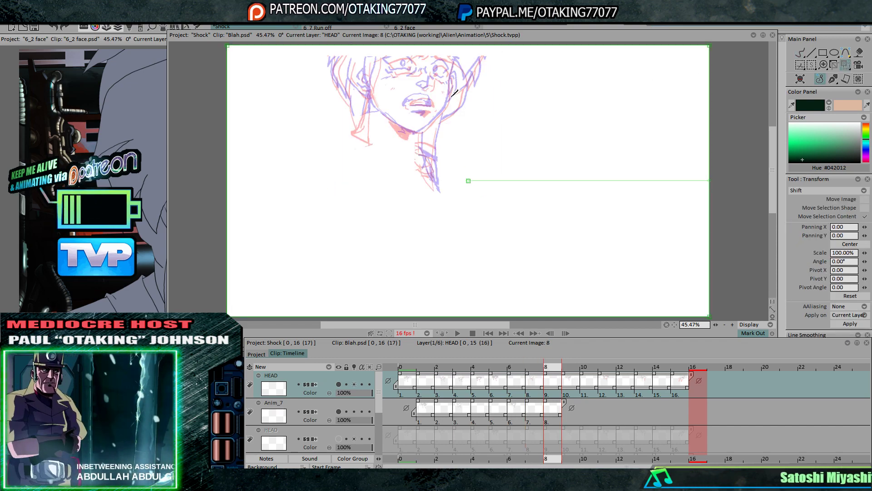
# Nudge the frame 9 head slightly down and right, comparing its position with the frame 7 head
pyautogui.press('Right')
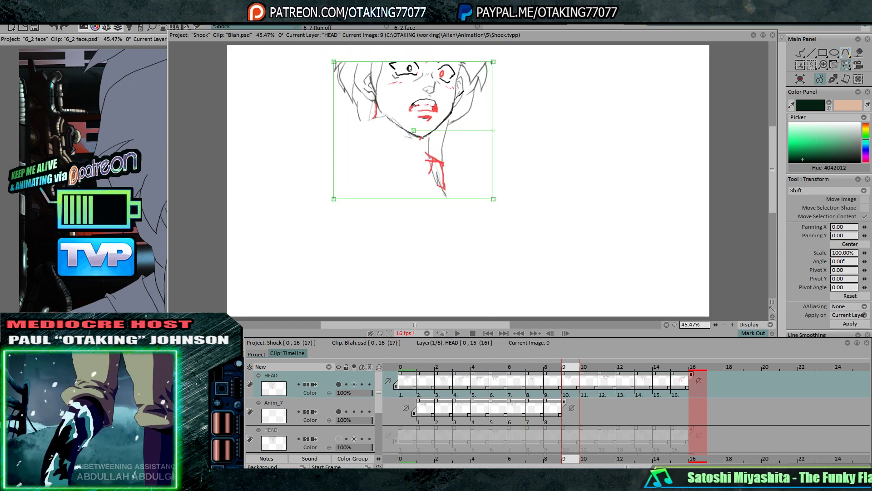
pyautogui.press('Left')
pyautogui.press('Left')
pyautogui.press('Right')
pyautogui.press('Right')
pyautogui.press('Left')
pyautogui.press('Left')
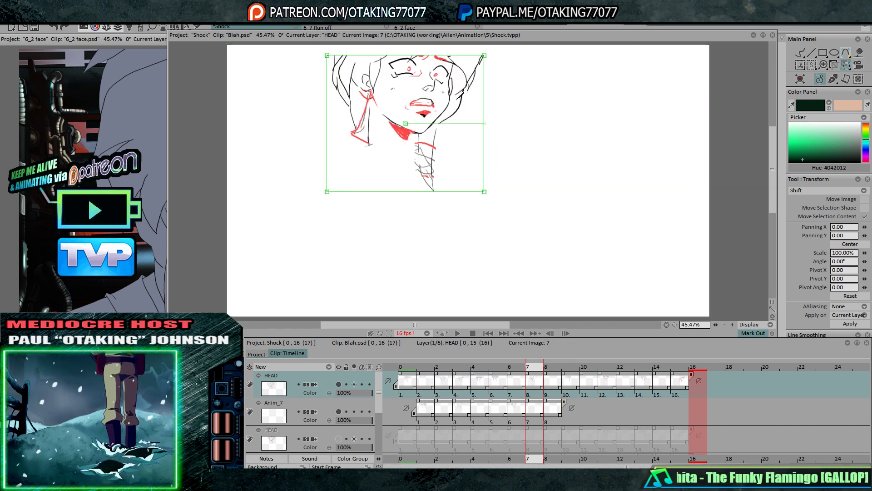
# Draw the left eye's lids and pupil with the pen on frame 8 of Anim_7, adding short cheek marks below
pyautogui.press('Right')
pyautogui.press('Down')
pyautogui.click(800, 52)
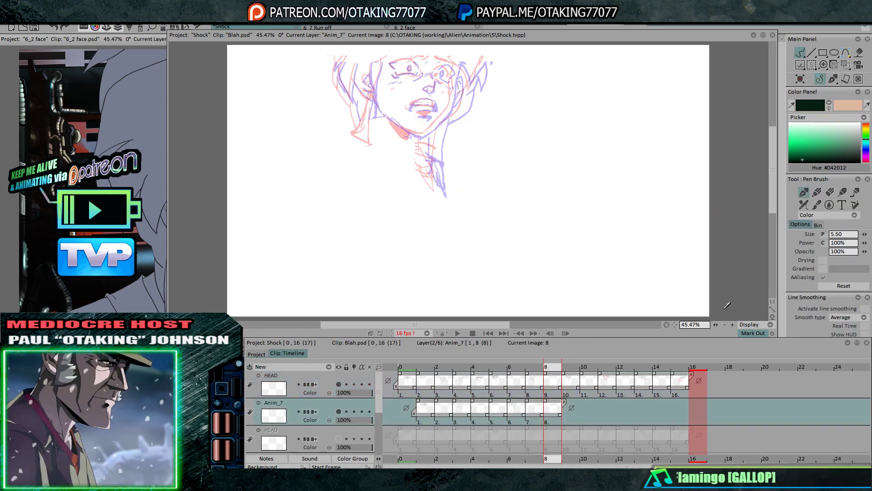
pyautogui.press('+')
pyautogui.press('+')
pyautogui.moveTo(459, 159); pyautogui.dragTo(513, 258)
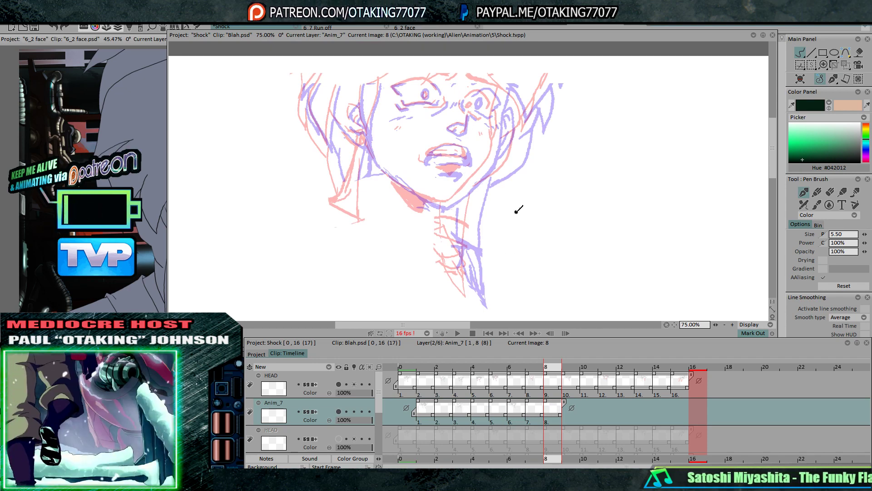
pyautogui.click(732, 325)
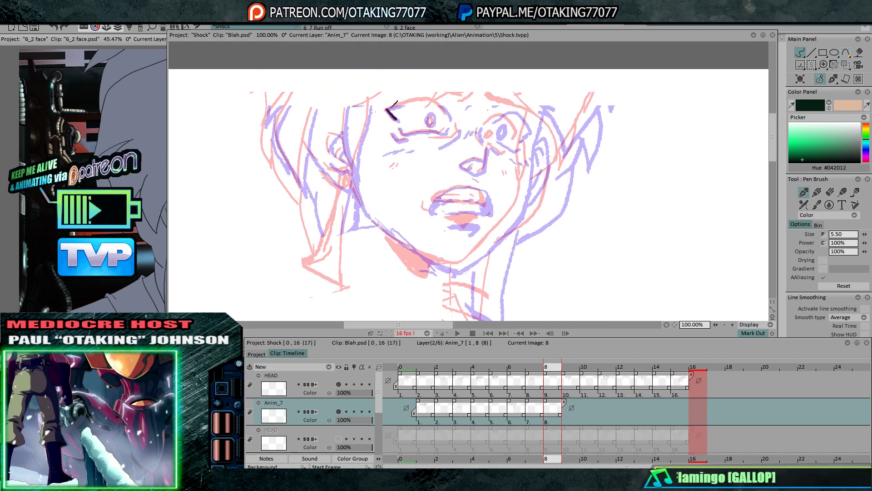
pyautogui.moveTo(408, 103)
pyautogui.mouseDown()
pyautogui.moveTo(434, 101)
pyautogui.moveTo(450, 115)
pyautogui.mouseUp()
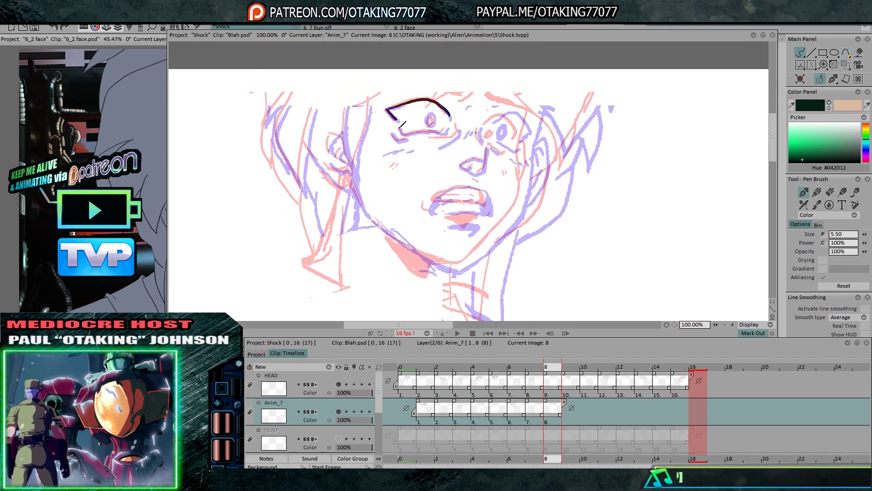
pyautogui.moveTo(400, 129); pyautogui.dragTo(448, 133)
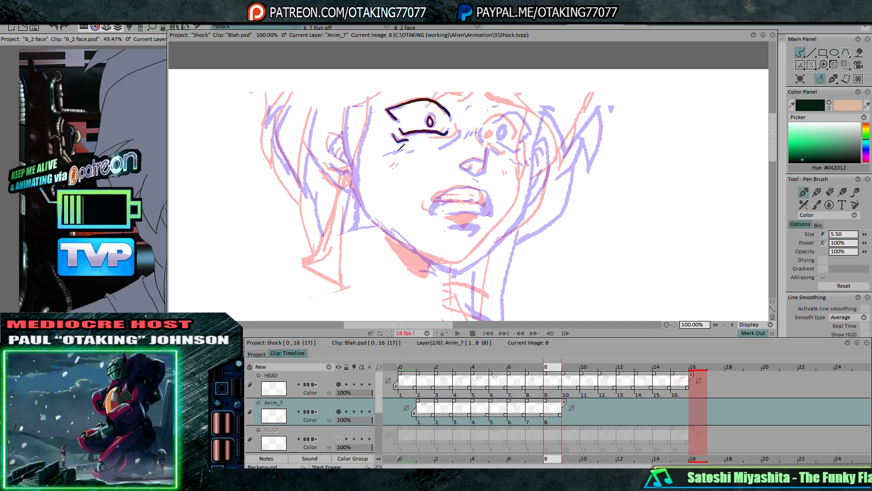
pyautogui.moveTo(394, 157); pyautogui.dragTo(387, 164)
pyautogui.moveTo(402, 154); pyautogui.dragTo(393, 162)
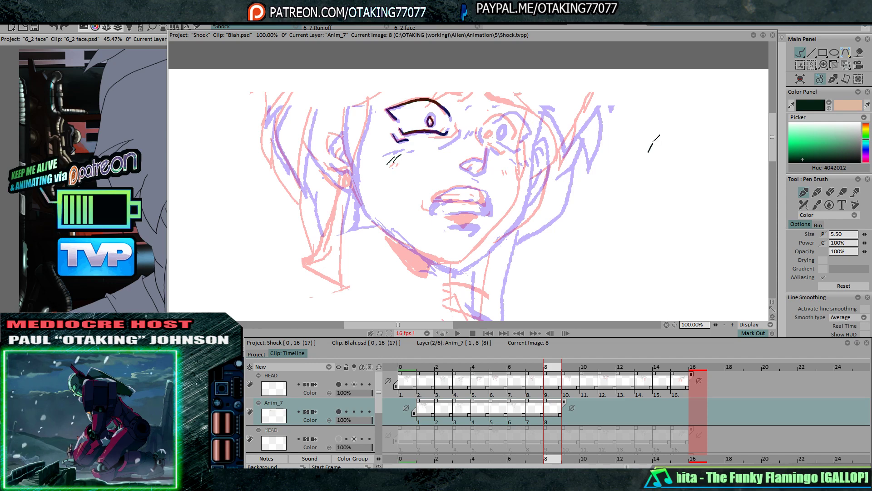
pyautogui.moveTo(653, 142); pyautogui.dragTo(678, 152)
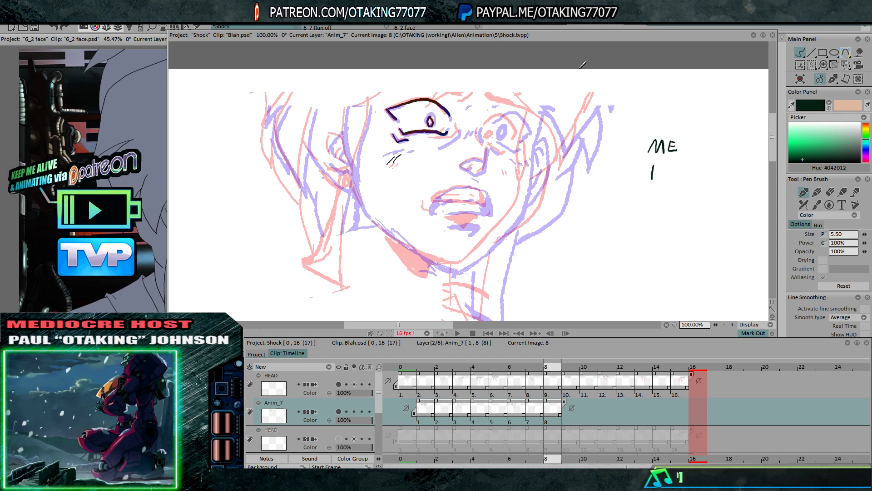
pyautogui.hotkey('ctrl', 'z')
pyautogui.hotkey('ctrl', 'z')
pyautogui.hotkey('ctrl', 'z')
pyautogui.hotkey('ctrl', 'z')
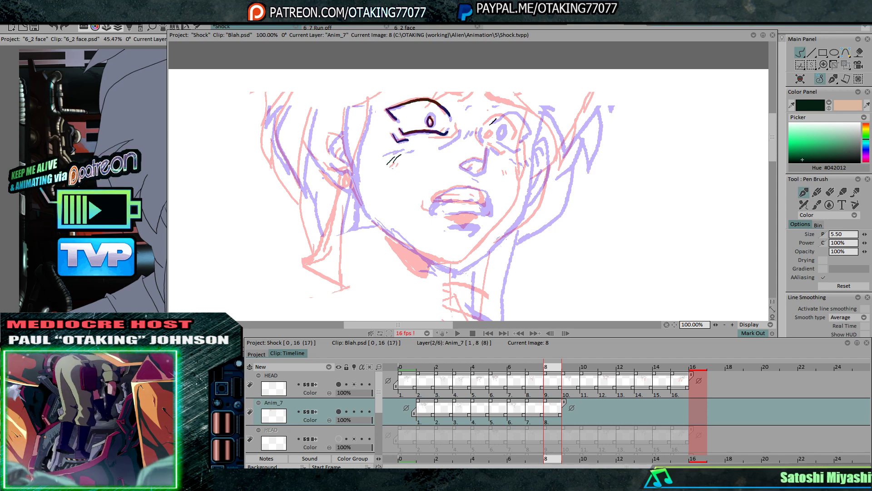
# Draw the right eye's lids and pupil and the outline of the nose on frame 8
pyautogui.moveTo(491, 122); pyautogui.dragTo(503, 110)
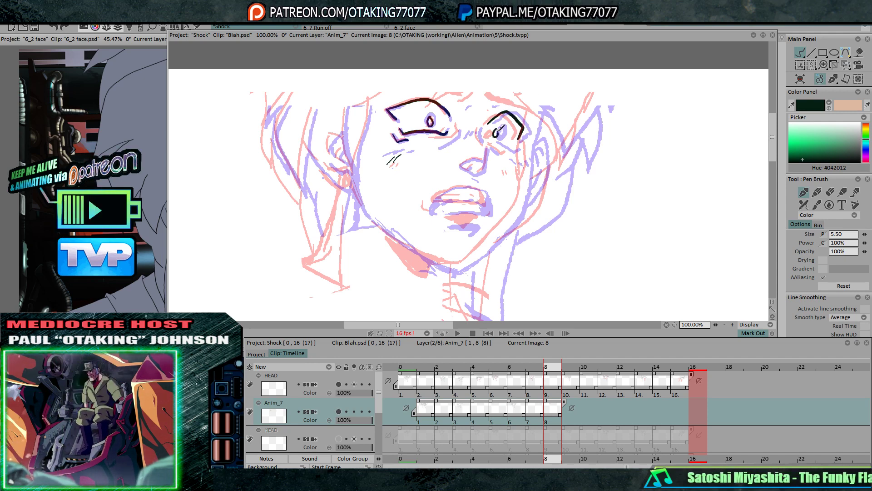
pyautogui.moveTo(461, 166); pyautogui.dragTo(484, 161)
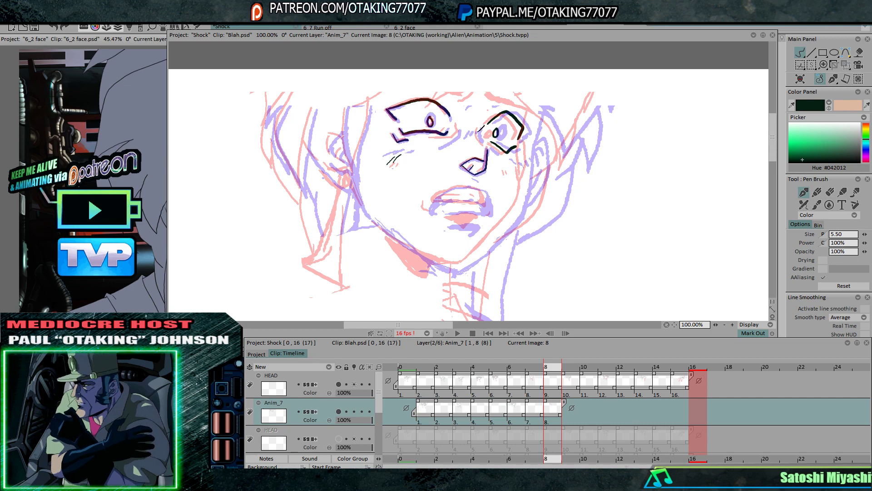
pyautogui.press('Left')
pyautogui.press('Right')
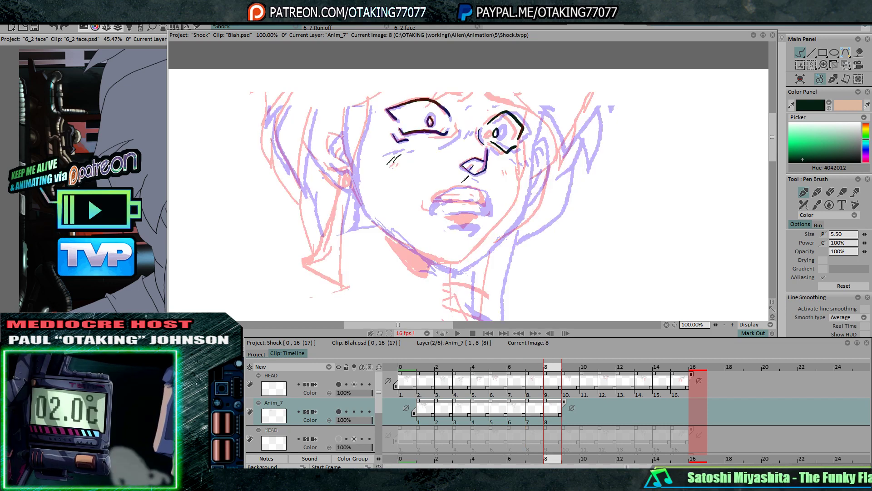
# Draw the open mouth's outline with its arched upper lip and flat lower edge, checking against neighbouring frames
pyautogui.press('Left')
pyautogui.press('Right')
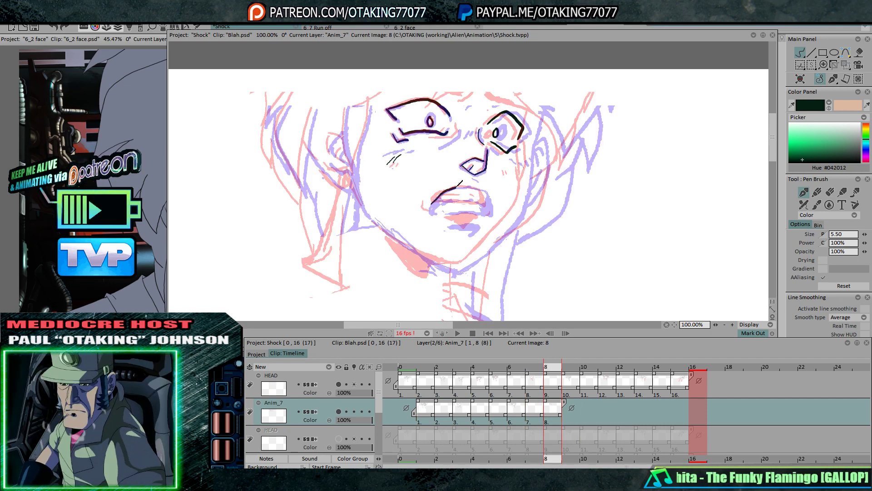
pyautogui.moveTo(490, 200); pyautogui.dragTo(491, 207)
pyautogui.press('Left')
pyautogui.press('Right')
pyautogui.press('Left')
pyautogui.press('Right')
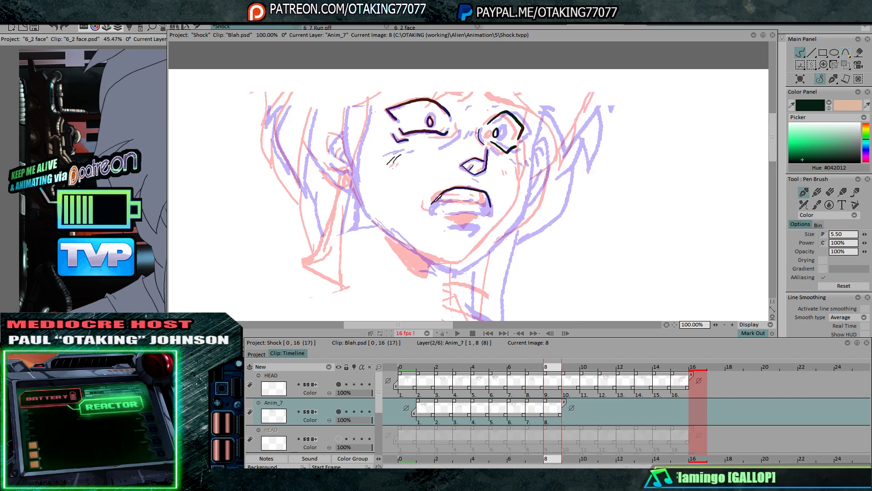
pyautogui.moveTo(432, 203); pyautogui.dragTo(469, 200)
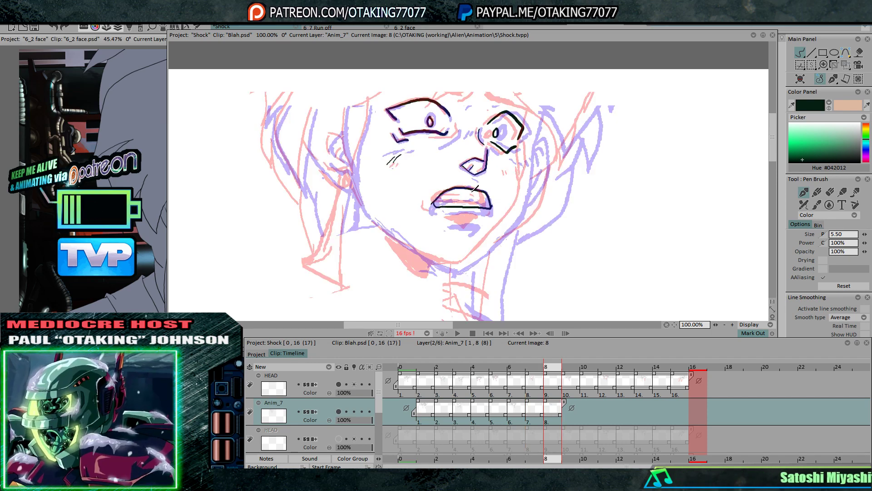
# Draw the teeth line inside the open mouth, flipping between neighbouring frames to match its shape
pyautogui.press('Left')
pyautogui.press('Right')
pyautogui.press('Left')
pyautogui.press('Right')
pyautogui.press('Left')
pyautogui.press('Right')
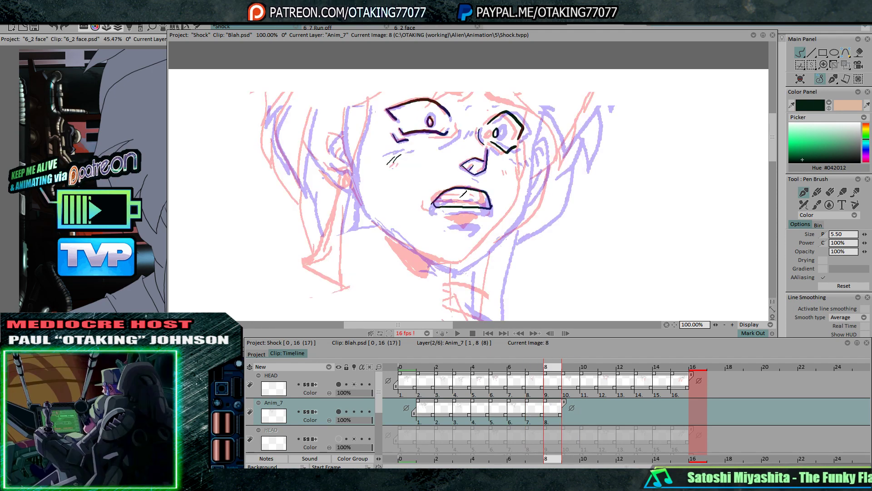
pyautogui.press('Left')
pyautogui.press('Right')
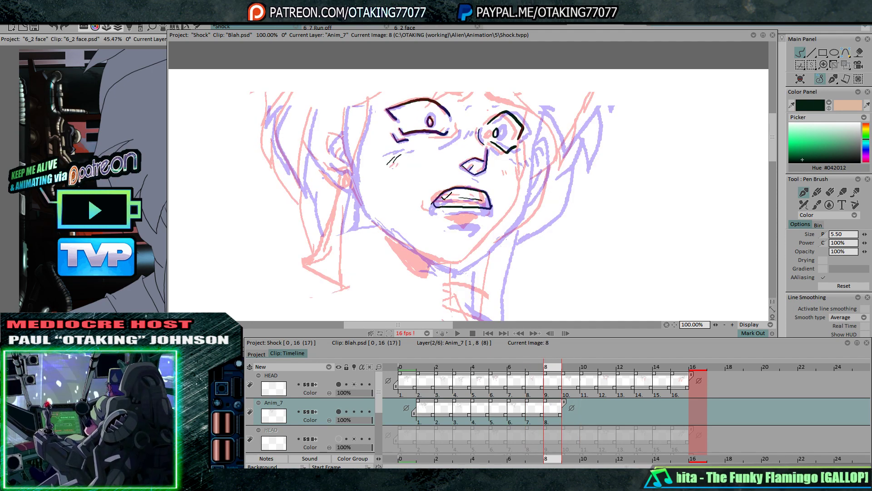
pyautogui.press('Right')
pyautogui.press('Left')
pyautogui.press('Left')
pyautogui.press('Right')
pyautogui.press('Right')
pyautogui.press('Left')
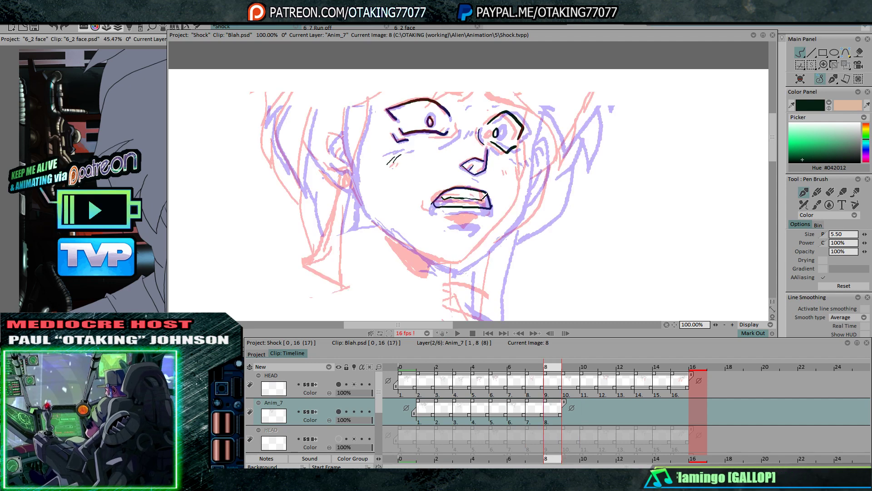
# Darken the right corner of the mouth and fill the shadow under the lower lip
pyautogui.press('Left')
pyautogui.press('Right')
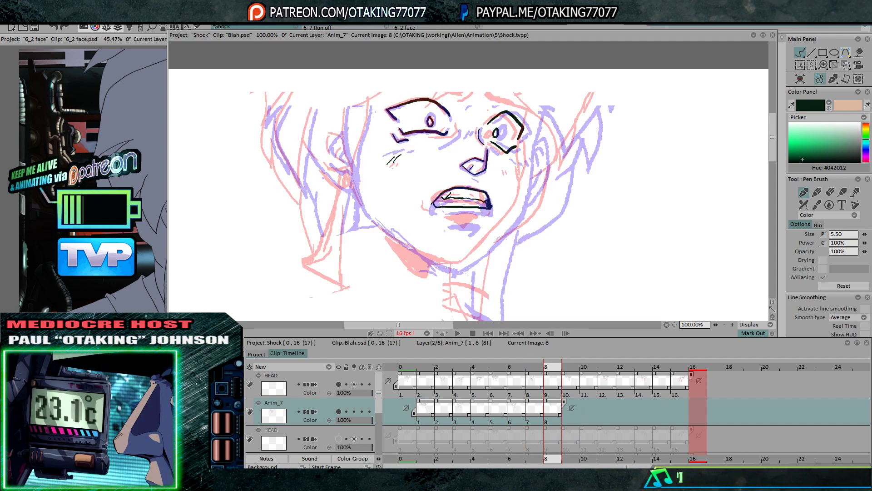
pyautogui.press('Left')
pyautogui.press('Right')
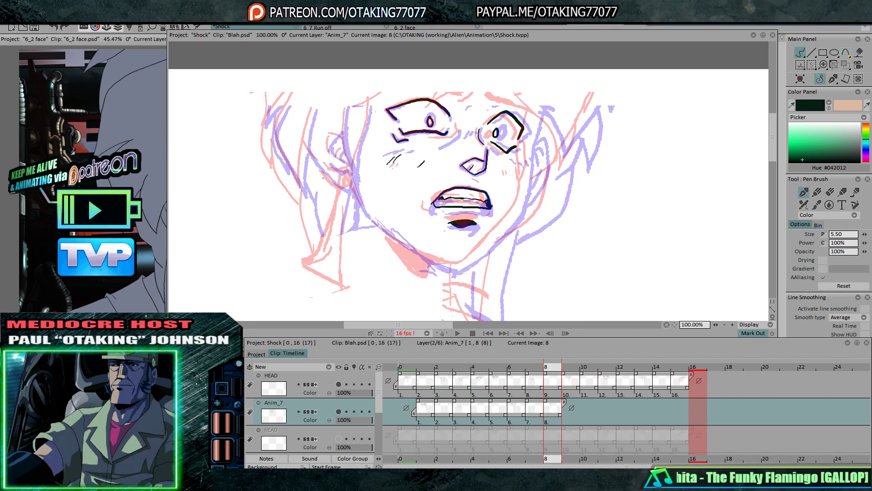
# Draw the short cheek marks under the right eye and the two hair strands framing the left side of the face
pyautogui.press('Left')
pyautogui.press('Right')
pyautogui.press('Left')
pyautogui.press('Right')
pyautogui.press('Left')
pyautogui.press('Right')
pyautogui.press('Left')
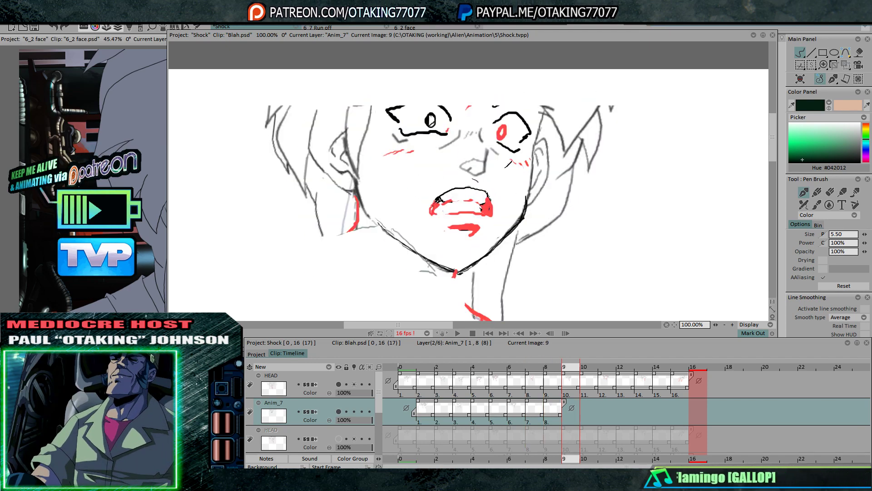
pyautogui.press('Right')
pyautogui.press('Left')
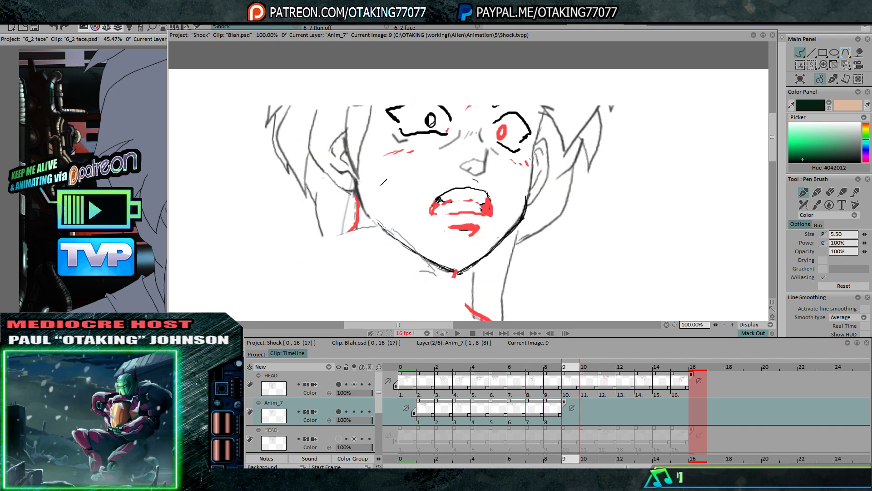
pyautogui.press('Right')
pyautogui.moveTo(347, 104)
pyautogui.mouseDown()
pyautogui.moveTo(353, 173)
pyautogui.moveTo(372, 97)
pyautogui.mouseUp()
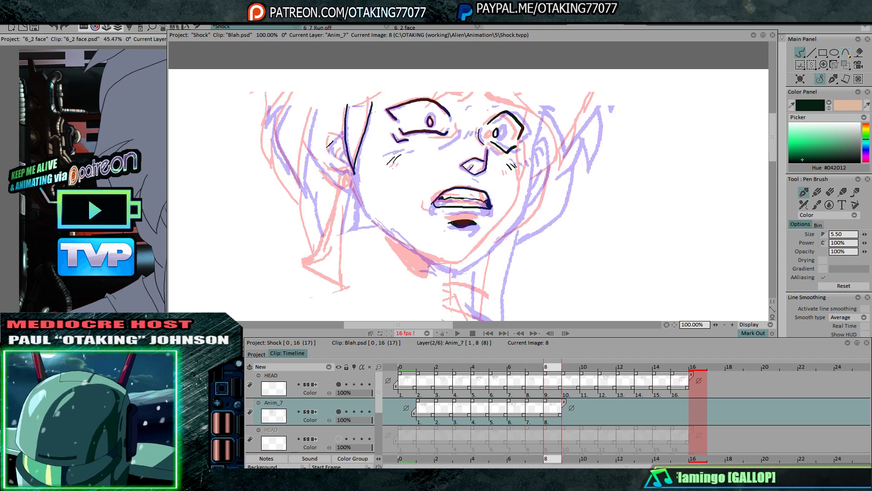
# Draw the slanted line above the left ear and start the hair strand beside it, matching the neighbouring frames
pyautogui.press('Right')
pyautogui.press('Left')
pyautogui.press('Left')
pyautogui.press('Right')
pyautogui.press('Right')
pyautogui.press('Left')
pyautogui.press('Left')
pyautogui.press('Right')
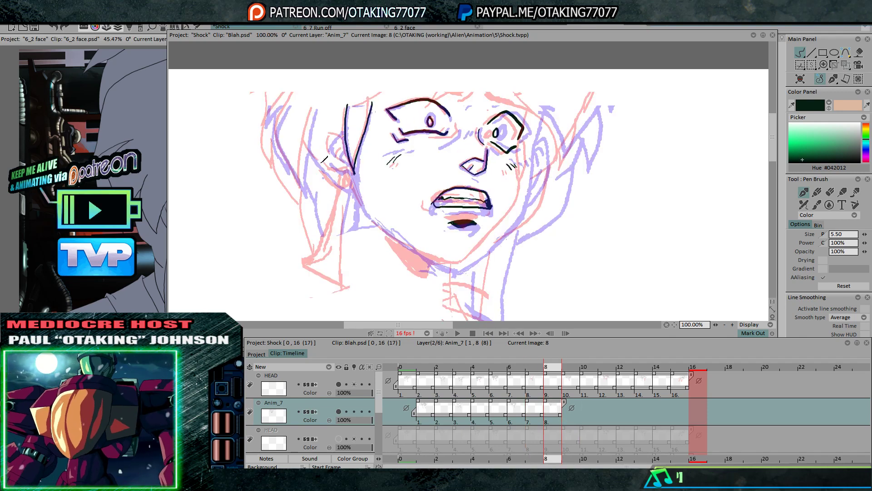
pyautogui.press('Right')
pyautogui.press('Left')
pyautogui.press('Left')
pyautogui.press('Right')
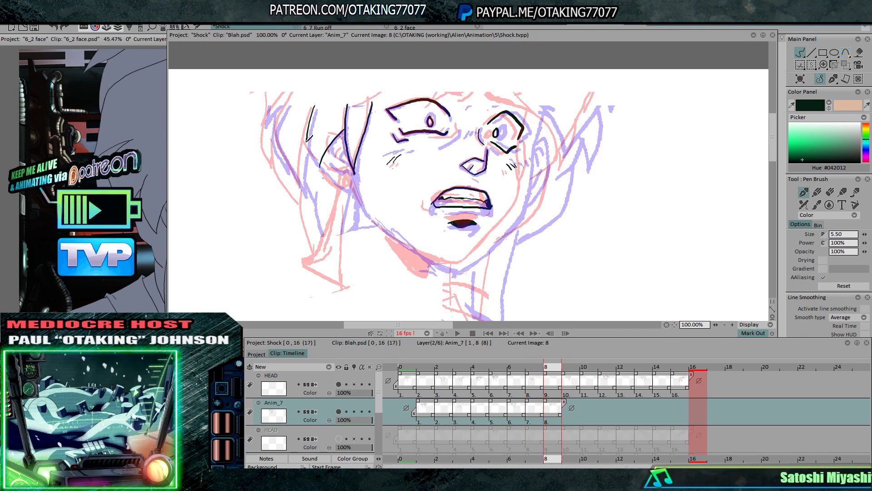
# Finish the hair strand beside the left ear and ink the longer pointed strand outside it on frame 8
pyautogui.press('Right')
pyautogui.press('Left')
pyautogui.press('Left')
pyautogui.press('Right')
pyautogui.moveTo(307, 143); pyautogui.dragTo(301, 189)
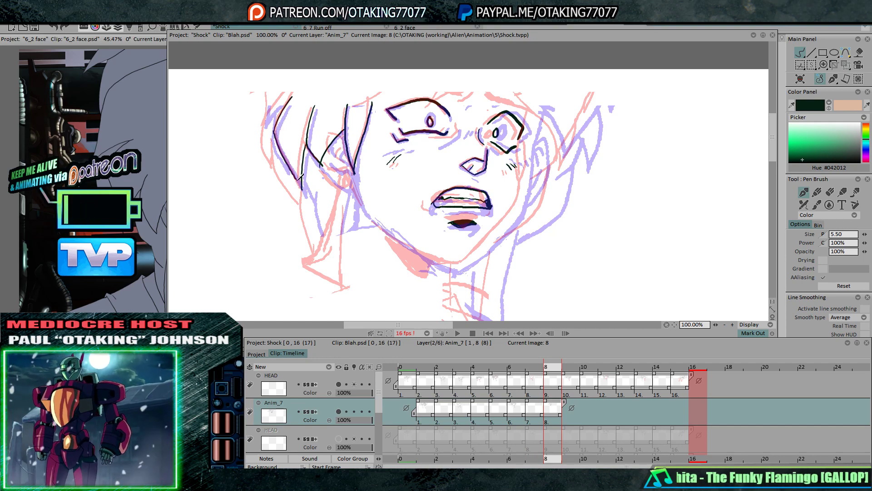
# Draw two short slanted hair strokes at the upper left edge of the hair, between the neighbouring frames' positions
pyautogui.press('Right')
pyautogui.press('Left')
pyautogui.moveTo(268, 115); pyautogui.dragTo(282, 96)
pyautogui.moveTo(269, 114); pyautogui.dragTo(275, 88)
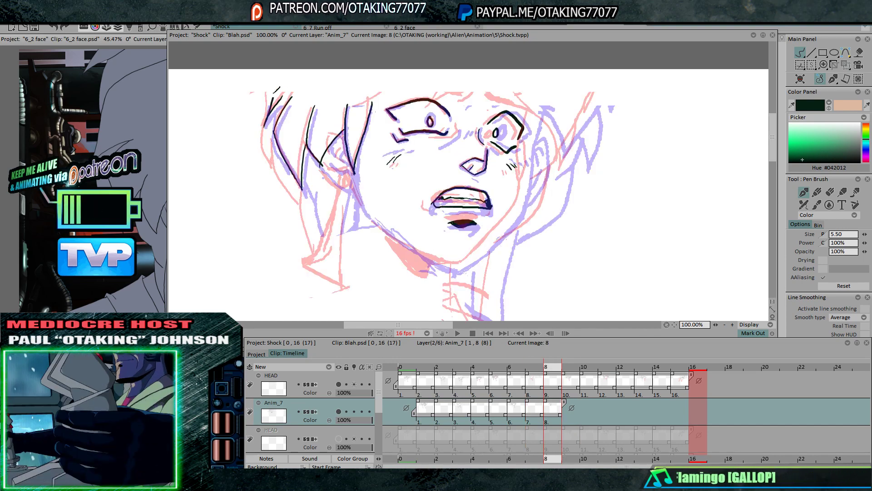
# Draw the curved outer contour of the left hair from the upper strokes down to a point, comparing frames 7 and 9
pyautogui.press('Right')
pyautogui.press('Left')
pyautogui.press('Left')
pyautogui.press('Right')
pyautogui.press('Right')
pyautogui.press('Left')
pyautogui.press('Right')
pyautogui.press('Left')
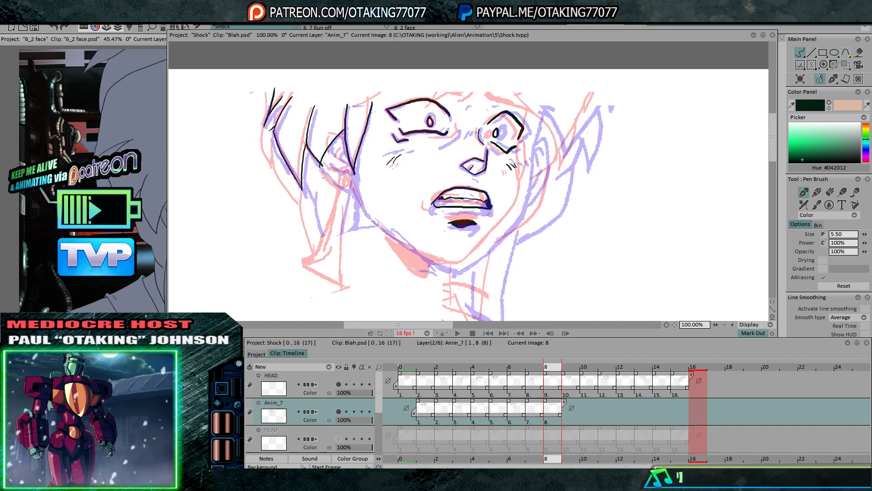
pyautogui.press('Left')
pyautogui.press('Right')
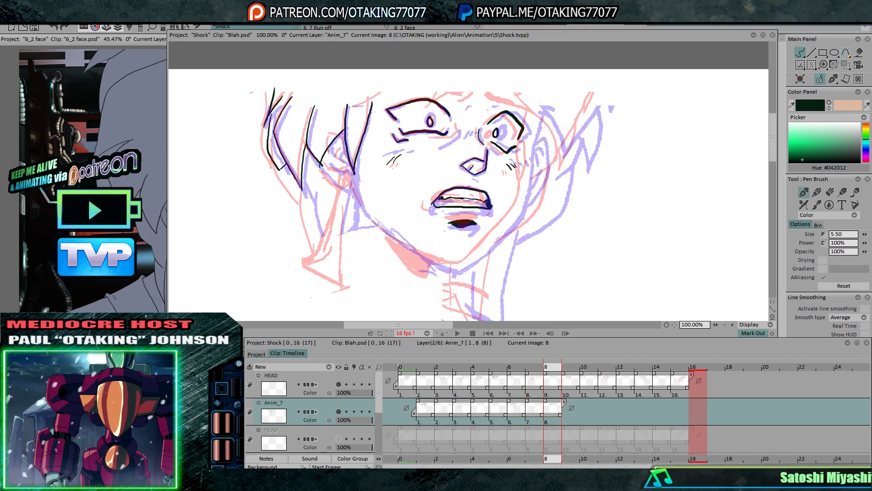
# Add the next outer hair strand on the left, running from mid-strand down to below the ear's level
pyautogui.press('Left')
pyautogui.press('Right')
pyautogui.press('Right')
pyautogui.press('Left')
pyautogui.press('Left')
pyautogui.press('Right')
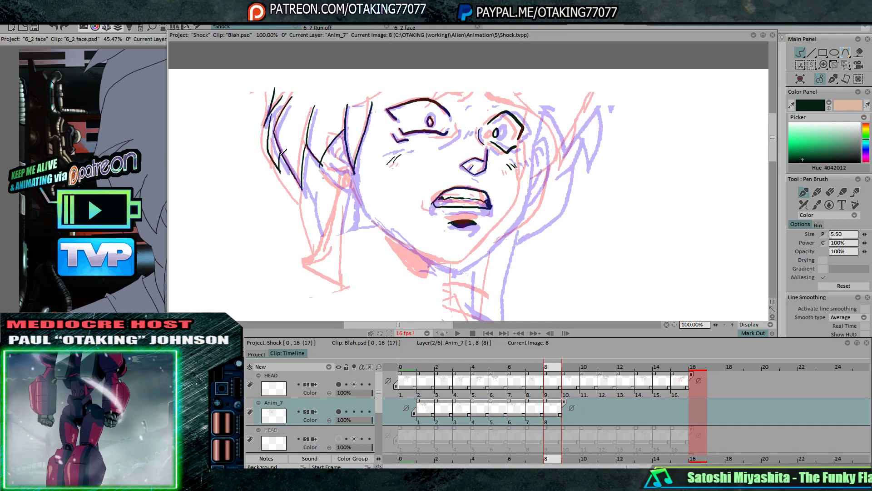
pyautogui.moveTo(280, 152); pyautogui.dragTo(308, 204)
pyautogui.press('Right')
pyautogui.press('Left')
pyautogui.press('Left')
pyautogui.press('Right')
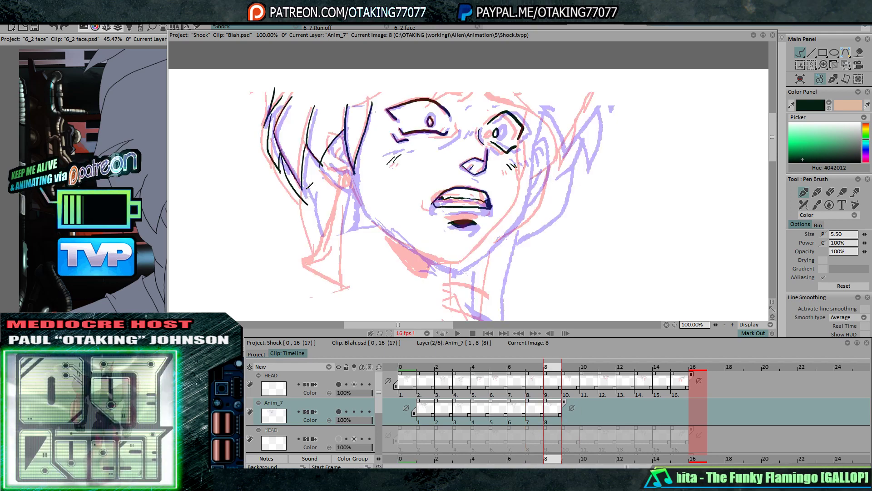
# Extend the left hair downward below the ear and ink the left ear's outline and inner folds
pyautogui.press('Right')
pyautogui.press('Left')
pyautogui.press('Left')
pyautogui.press('Right')
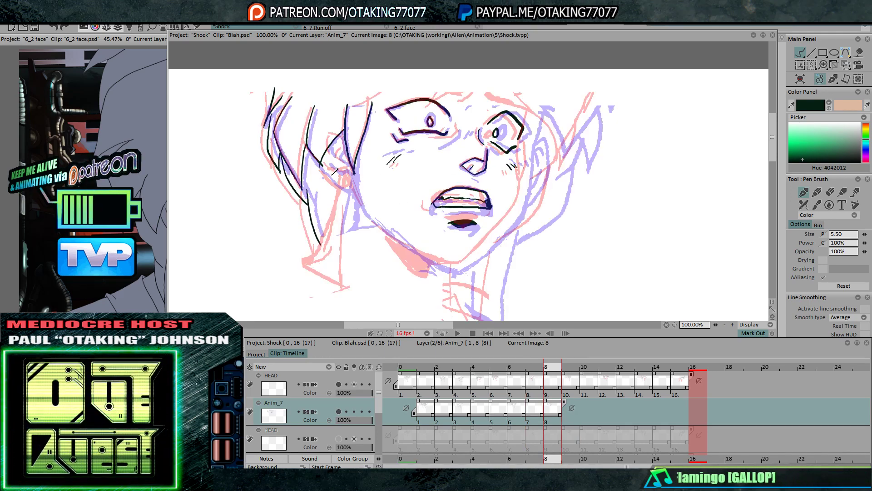
pyautogui.moveTo(324, 168)
pyautogui.mouseDown()
pyautogui.moveTo(357, 179)
pyautogui.moveTo(341, 152)
pyautogui.mouseUp()
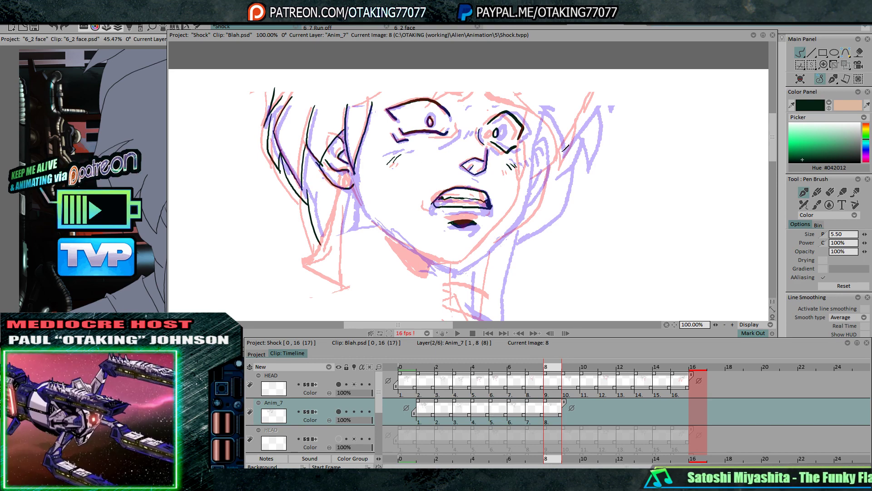
# Ink the curved hair strand sweeping down beside the right eye, placed between the frame 7 and 9 lines
pyautogui.press('Left')
pyautogui.press('Right')
pyautogui.press('Right')
pyautogui.press('Left')
pyautogui.press('Right')
pyautogui.press('Left')
pyautogui.press('Left')
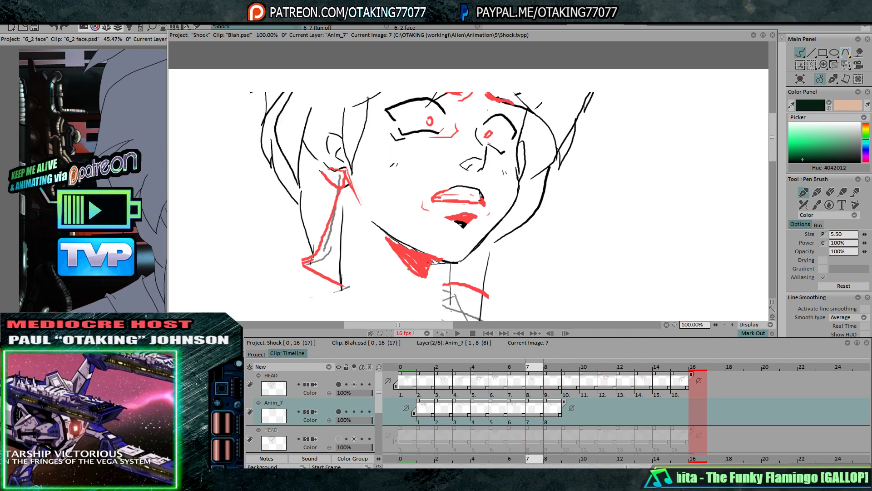
pyautogui.press('Right')
pyautogui.press('Left')
pyautogui.press('Right')
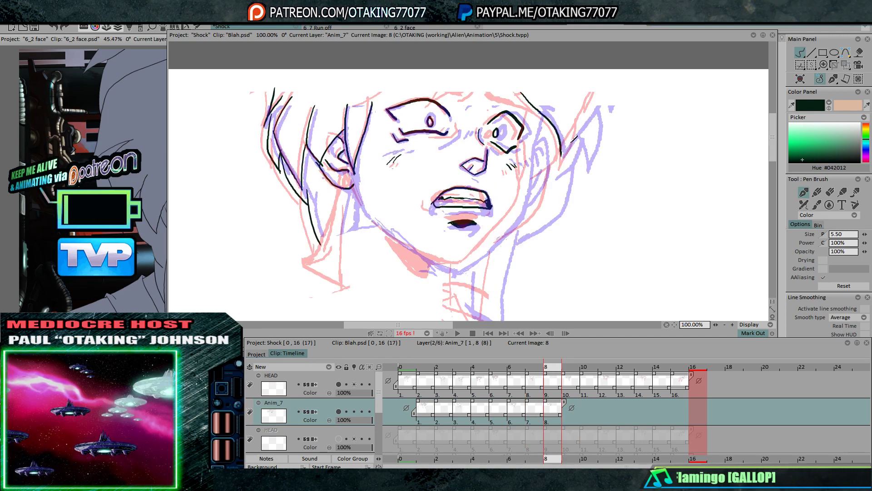
# Draw the slanted outer strand on the right that meets the curved strand's tip in a point
pyautogui.press('Left')
pyautogui.press('Right')
pyautogui.press('Right')
pyautogui.press('Left')
pyautogui.press('Right')
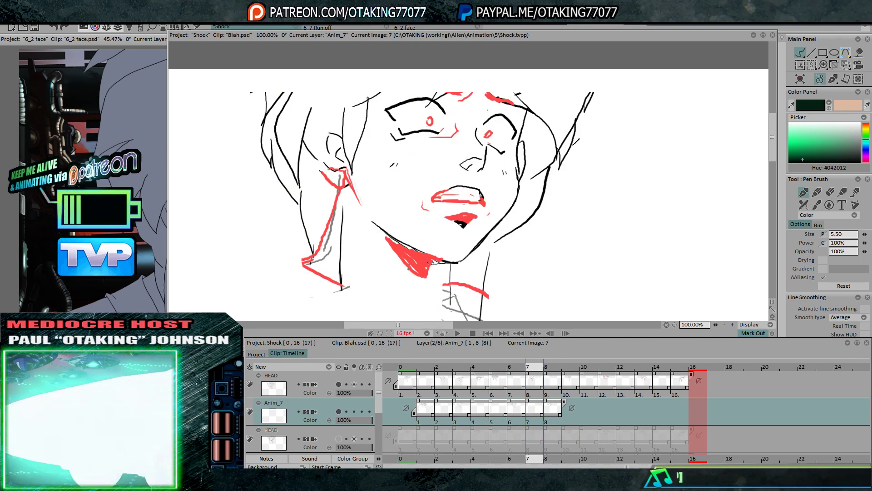
pyautogui.press('Left')
pyautogui.press('Right')
pyautogui.press('Left')
pyautogui.press('Right')
pyautogui.press('Left')
pyautogui.press('Right')
pyautogui.press('Left')
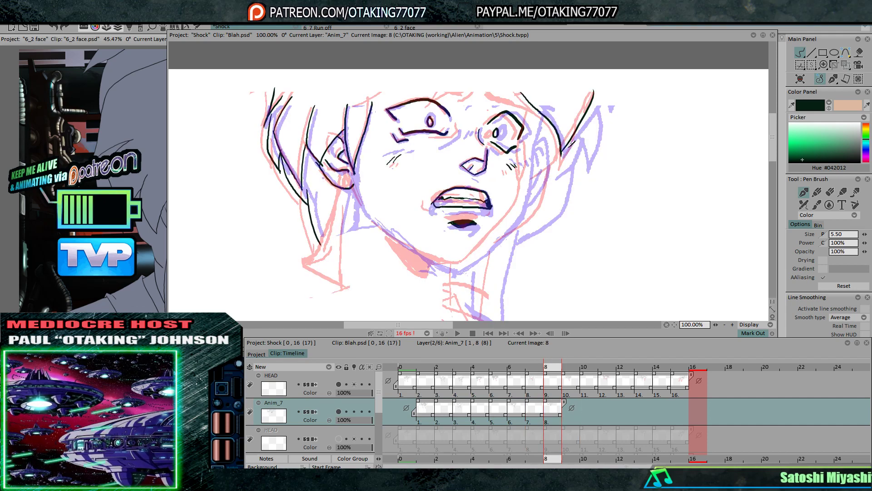
# Add a second outer hair spike on the right and ink the right side of the face beside the eye
pyautogui.moveTo(588, 136); pyautogui.dragTo(586, 114)
pyautogui.press('Right')
pyautogui.press('Left')
pyautogui.press('Left')
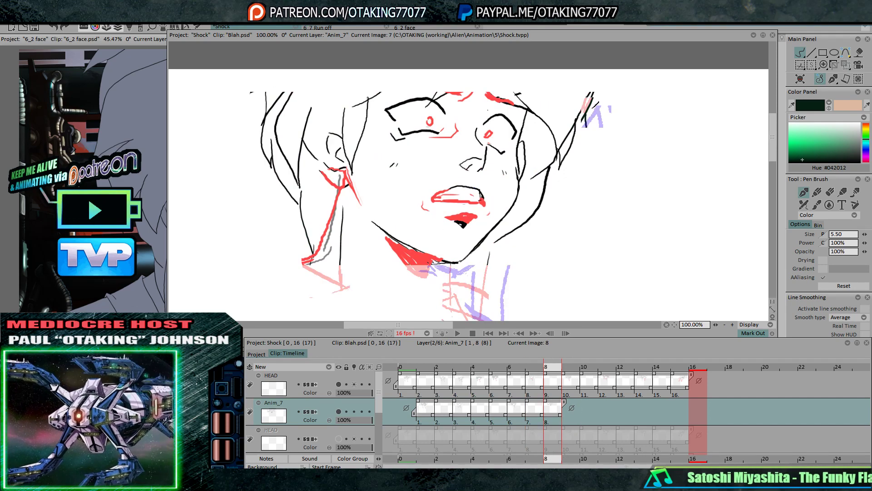
pyautogui.press('Right')
pyautogui.press('Right')
pyautogui.press('Left')
pyautogui.press('Right')
pyautogui.press('Left')
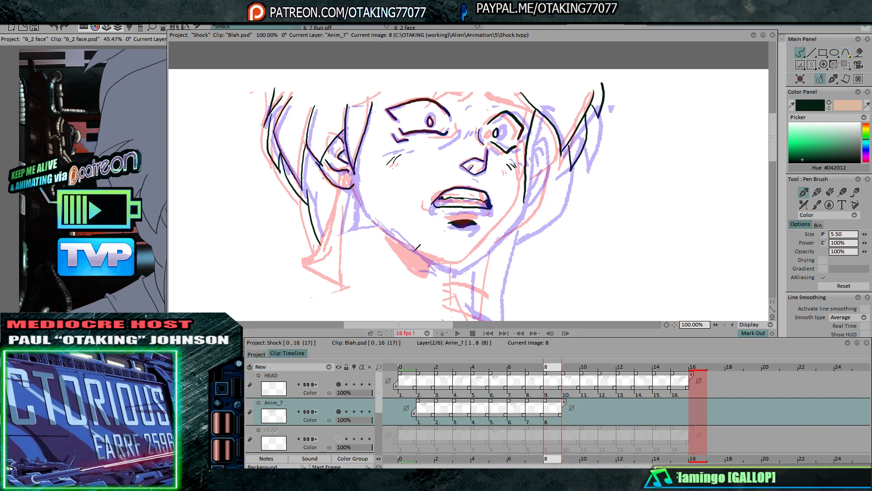
# Ink the jawline from the left cheek through the chin and up to the right cheek, matching the neighbouring frames
pyautogui.press('Right')
pyautogui.press('Left')
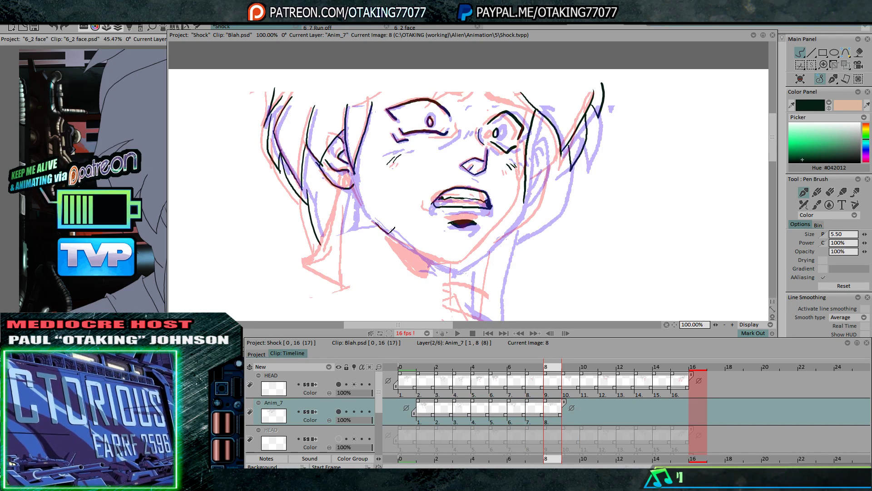
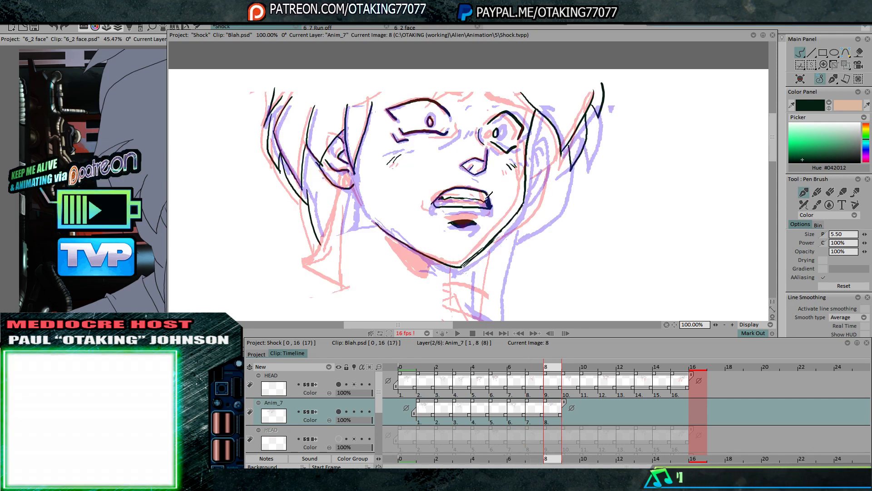
pyautogui.press('Right')
pyautogui.press('Left')
pyautogui.press('Left')
pyautogui.press('Right')
# Outline the shadow under the left side of the jaw and hatch it in with diagonal strokes
pyautogui.press('Right')
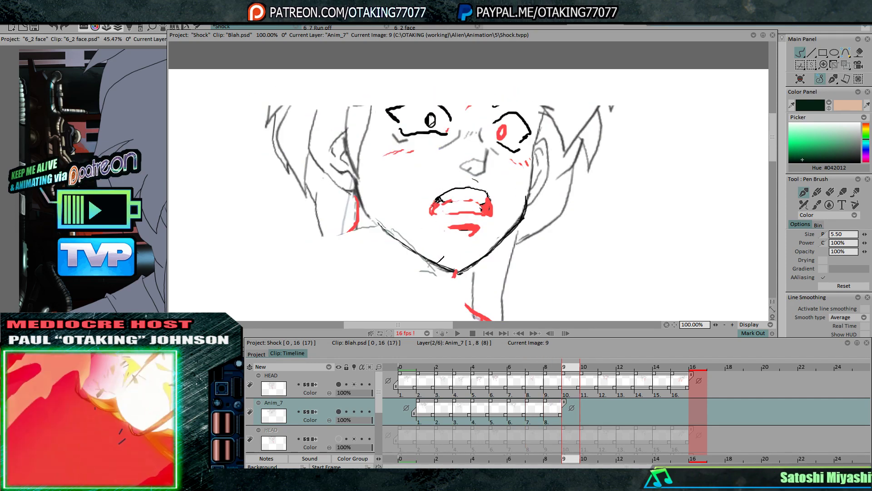
pyautogui.press('Left')
pyautogui.press('Left')
pyautogui.press('Right')
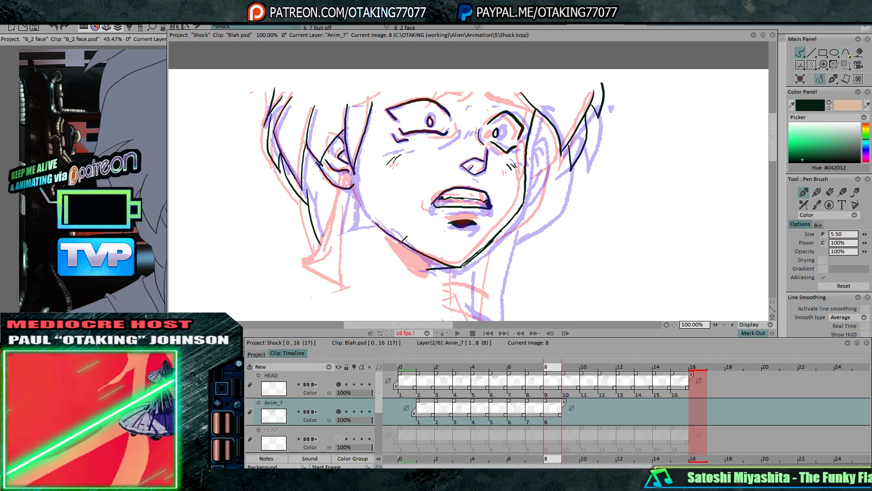
pyautogui.moveTo(419, 253); pyautogui.dragTo(437, 266)
pyautogui.press('Right')
pyautogui.press('Left')
pyautogui.press('Left')
pyautogui.press('Right')
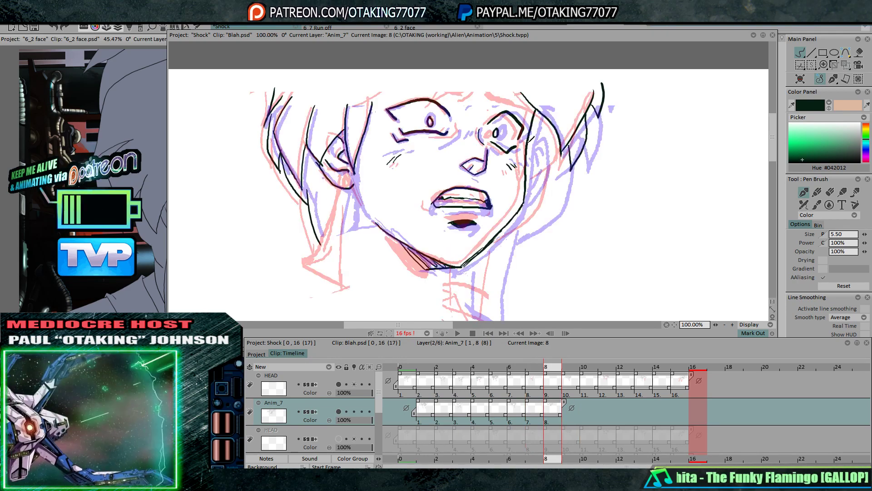
# Ink the right ear and the long hair strand curving down behind it
pyautogui.moveTo(528, 143); pyautogui.dragTo(536, 142)
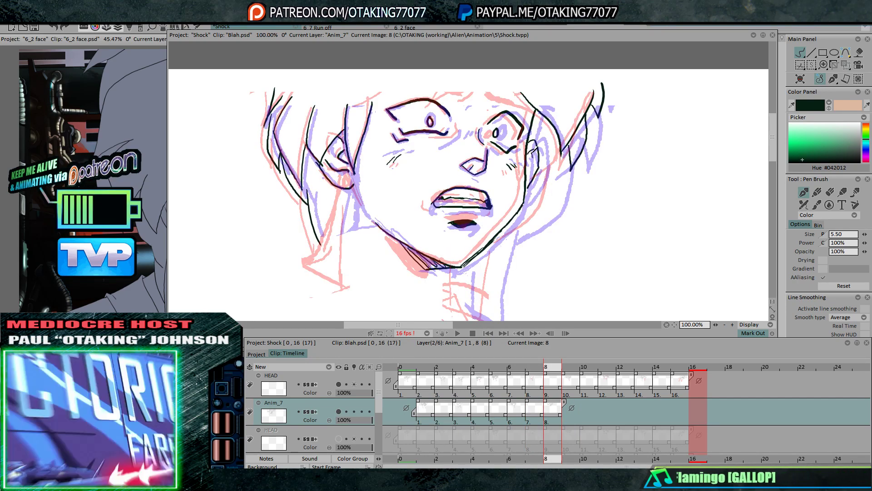
pyautogui.press('Left')
pyautogui.press('Right')
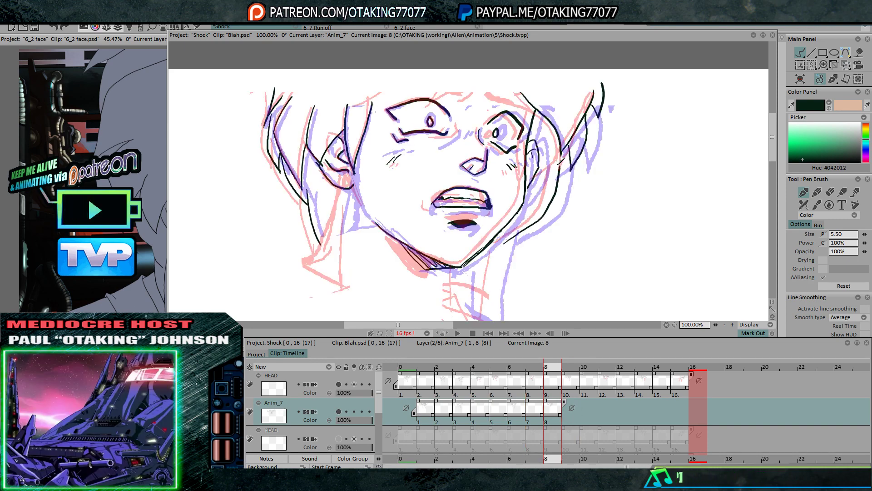
# Compare the right hair with frames 7 and 9 and draw the right neck line below it
pyautogui.press('Right')
pyautogui.press('Left')
pyautogui.press('Right')
pyautogui.press('Left')
pyautogui.press('Right')
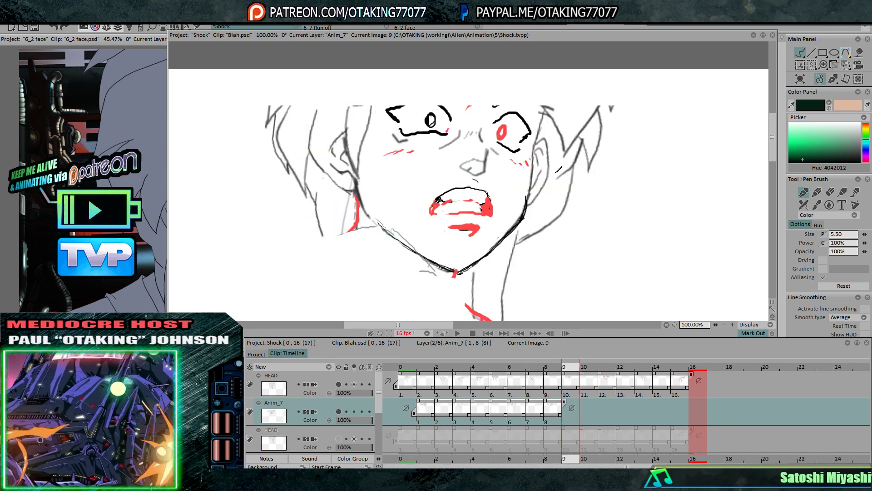
pyautogui.press('Left')
pyautogui.press('Left')
pyautogui.press('Right')
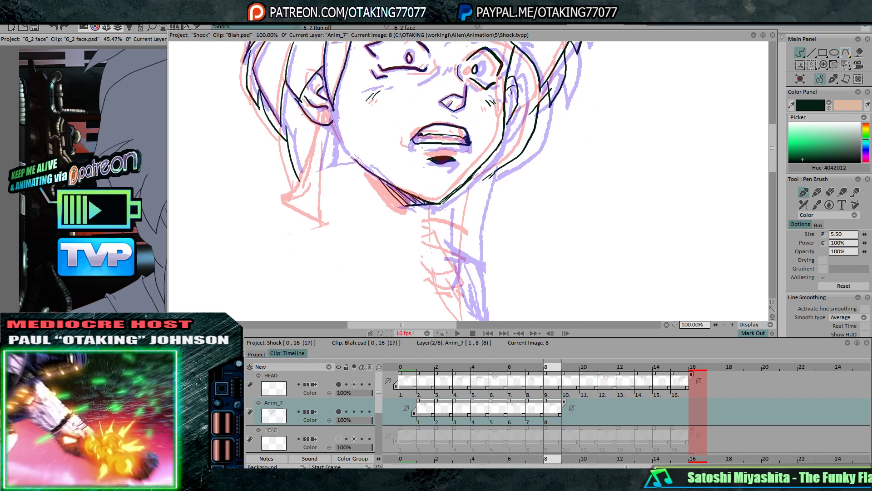
pyautogui.scroll(-3, 481, 234)
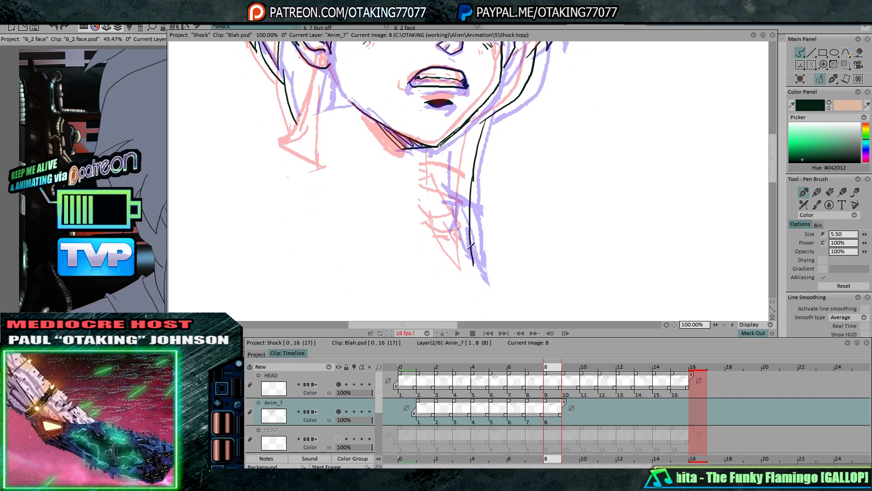
# Draw the front neck line from the chin down to meet the right neck line in a point
pyautogui.moveTo(435, 150); pyautogui.dragTo(436, 209)
pyautogui.press('Left')
pyautogui.press('Right')
pyautogui.press('Right')
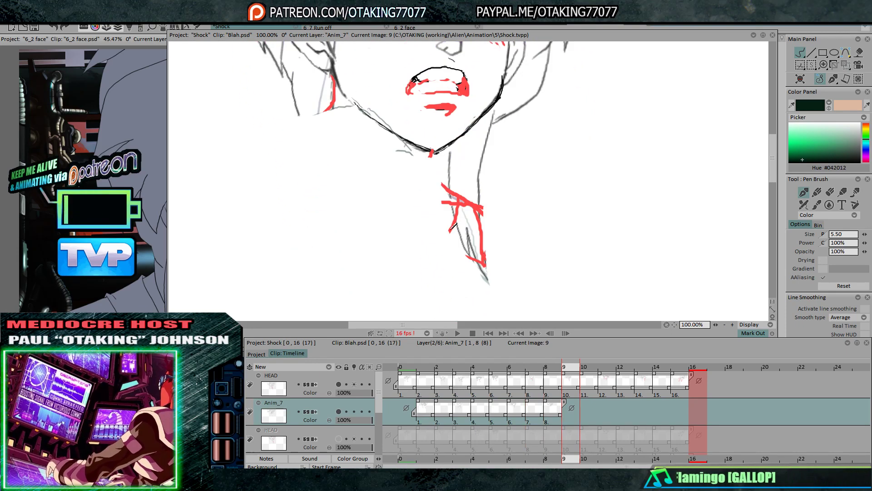
pyautogui.press('Left')
pyautogui.press('Right')
pyautogui.press('Left')
# Draw the left neck line below the ear and the inner edge of the hair tip beside it
pyautogui.press('Left')
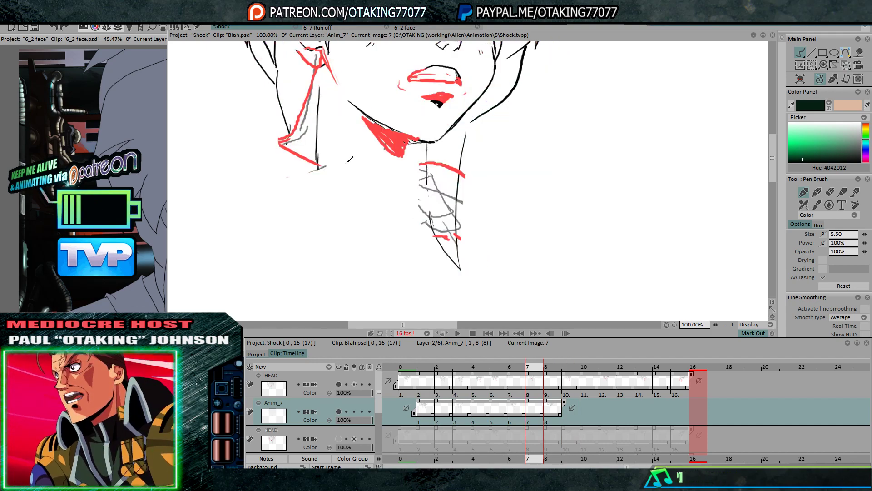
pyautogui.press('Right')
pyautogui.press('Right')
pyautogui.press('Left')
pyautogui.moveTo(334, 66); pyautogui.dragTo(325, 144)
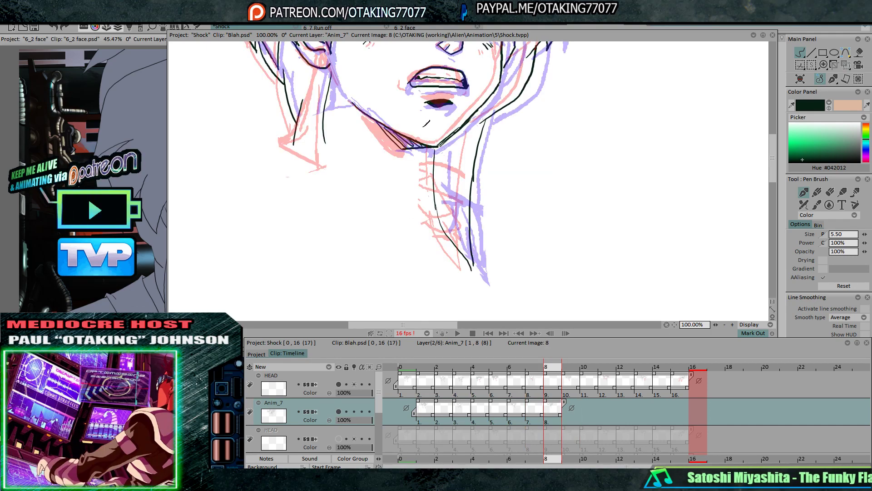
# Ink the eyebrow above the right eye, placing it between the eyebrows of frames 7 and 9
pyautogui.moveTo(435, 101); pyautogui.dragTo(446, 144)
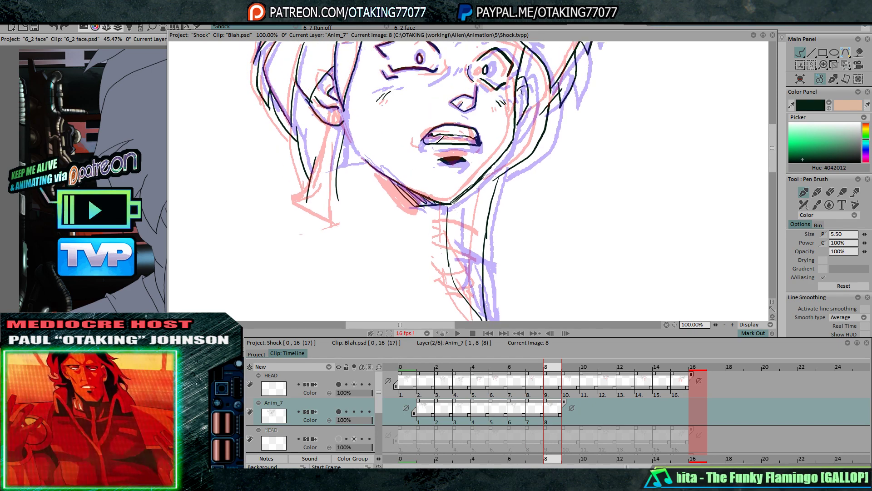
pyautogui.moveTo(449, 108)
pyautogui.mouseDown()
pyautogui.moveTo(463, 191)
pyautogui.moveTo(467, 179)
pyautogui.mouseUp()
pyautogui.press('Left')
pyautogui.press('Right')
pyautogui.press('Right')
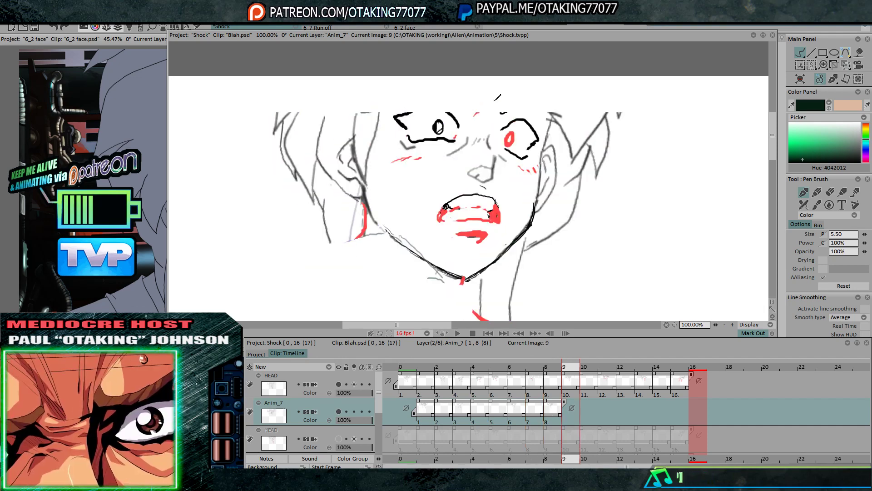
pyautogui.press('Left')
pyautogui.press('Left')
pyautogui.press('Right')
pyautogui.press('Right')
pyautogui.press('Left')
pyautogui.press('Left')
pyautogui.press('Right')
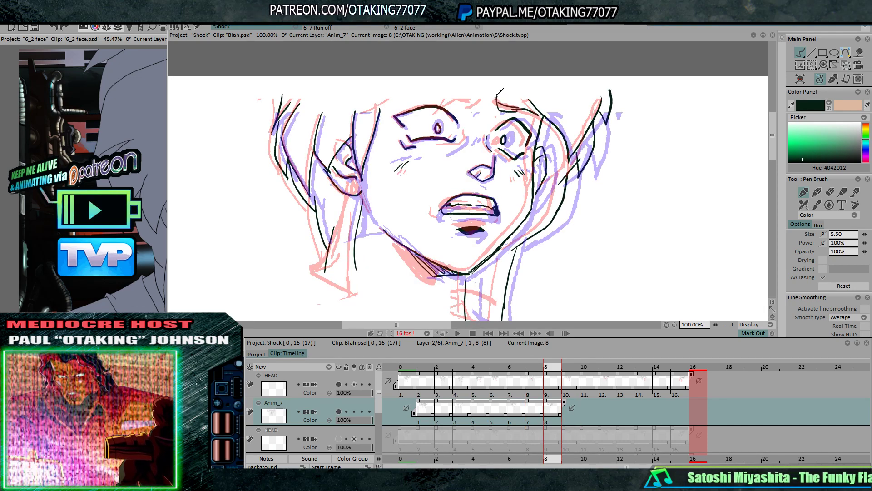
# Draw the inner part of the left eyebrow, sloping toward the nose bridge, and compare it with the neighbouring frames
pyautogui.moveTo(439, 92); pyautogui.dragTo(479, 95)
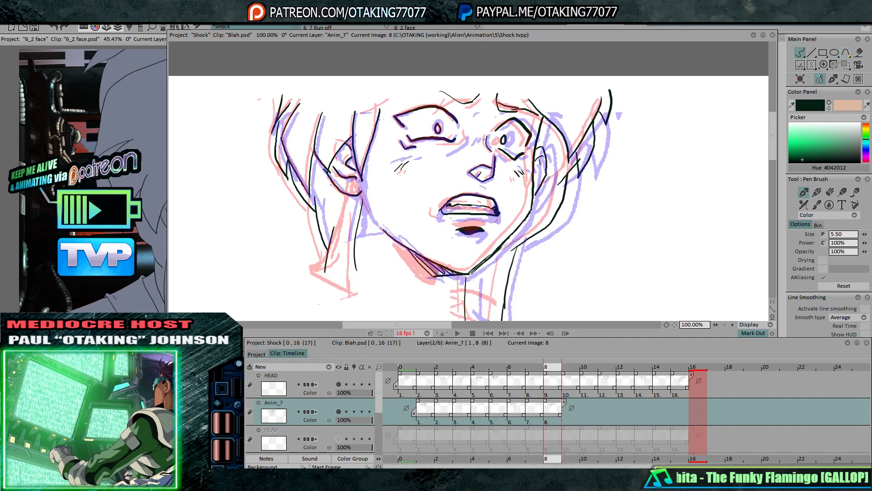
pyautogui.press('Right')
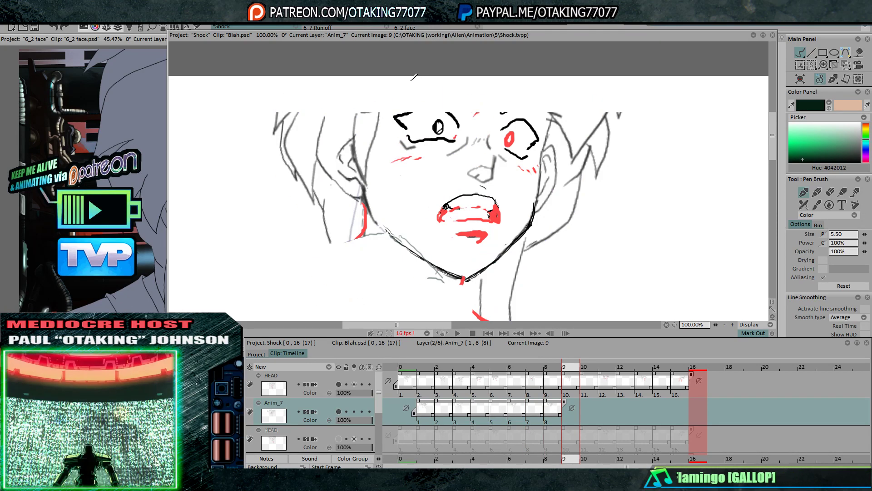
pyautogui.press('Left')
pyautogui.press('Left')
pyautogui.press('Right')
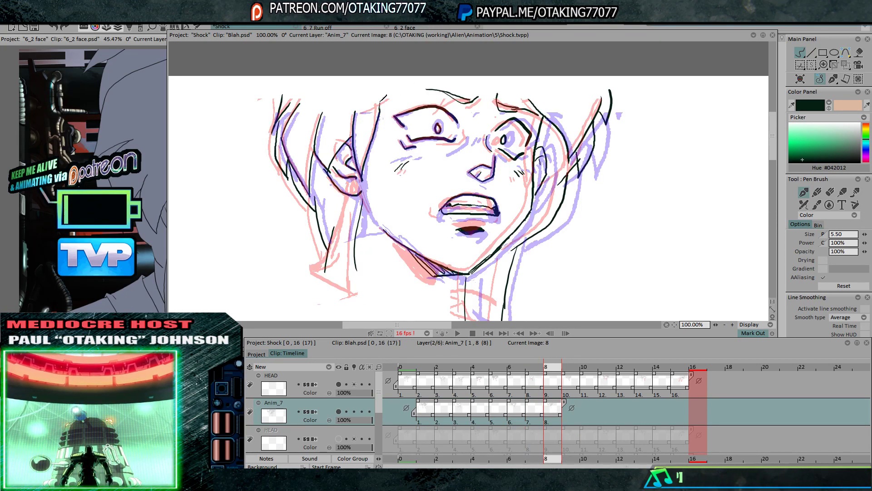
# Draw the slanted outer line of the left eyebrow, matching its position in the neighbouring frames
pyautogui.press('Left')
pyautogui.press('Right')
pyautogui.press('Right')
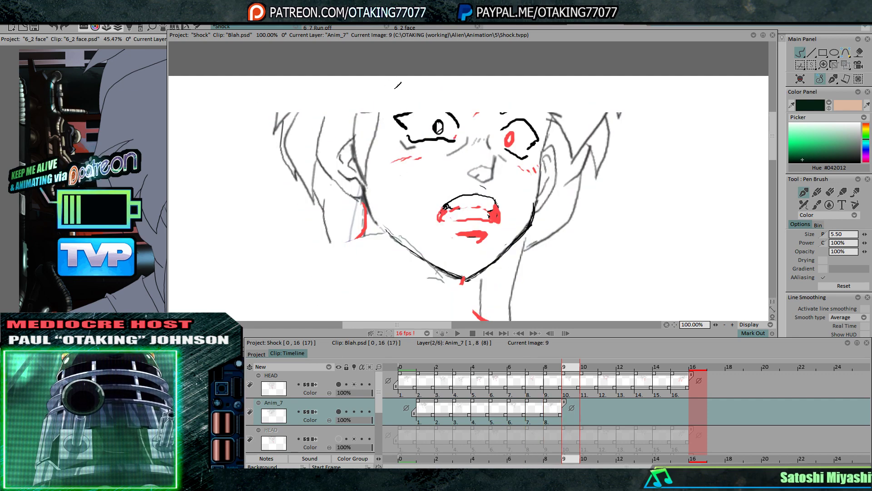
pyautogui.press('Left')
pyautogui.press('Left')
pyautogui.press('Right')
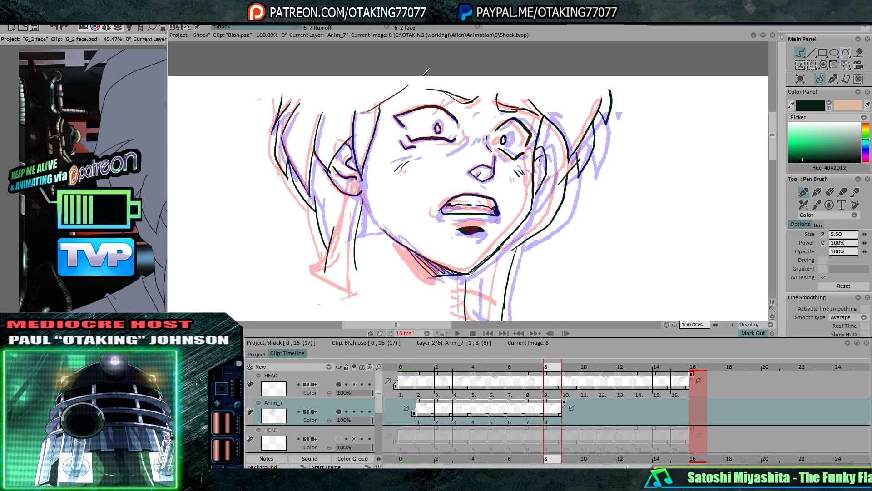
# Hide the upper HEAD layer, show the lower one, and shift the frame 8 head by 71 horizontally and -66 vertically
pyautogui.click(339, 384)
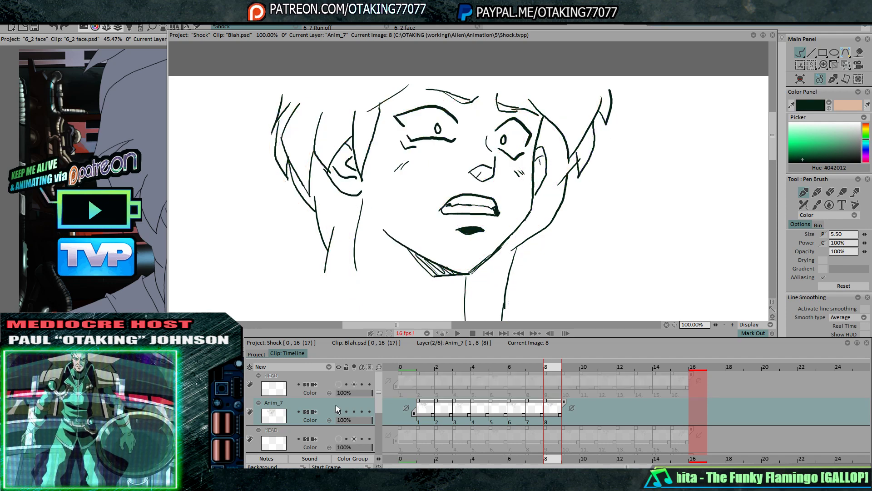
pyautogui.click(338, 438)
pyautogui.click(846, 65)
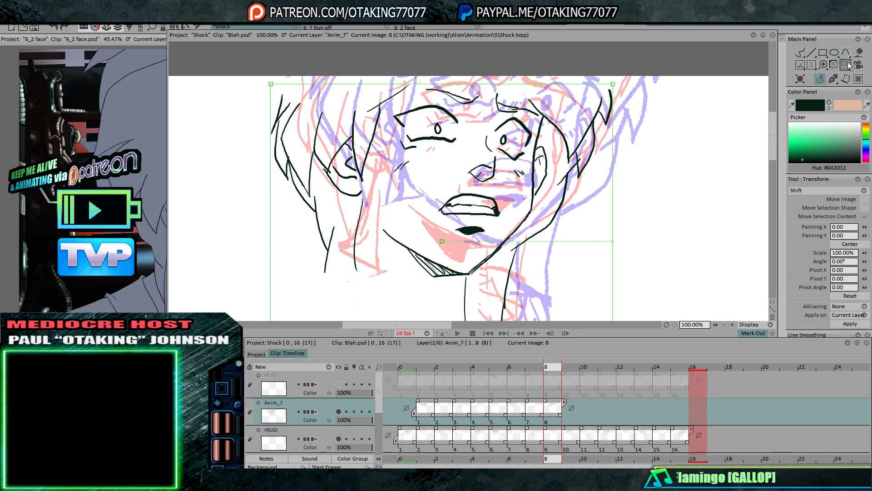
pyautogui.moveTo(469, 243); pyautogui.dragTo(507, 212)
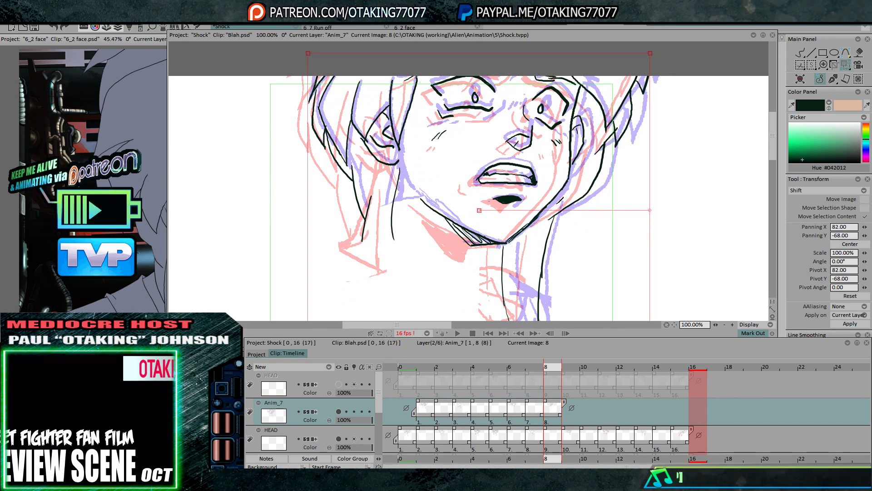
pyautogui.moveTo(560, 201); pyautogui.dragTo(555, 200)
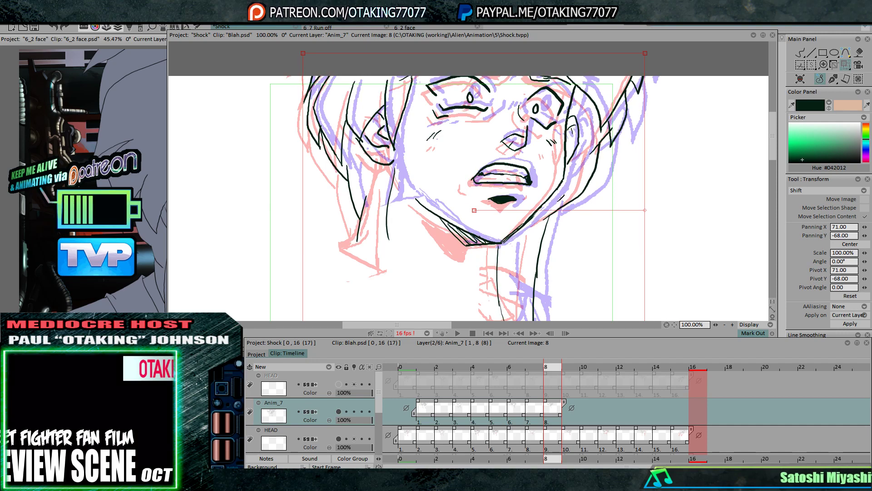
pyautogui.moveTo(502, 213); pyautogui.dragTo(505, 208)
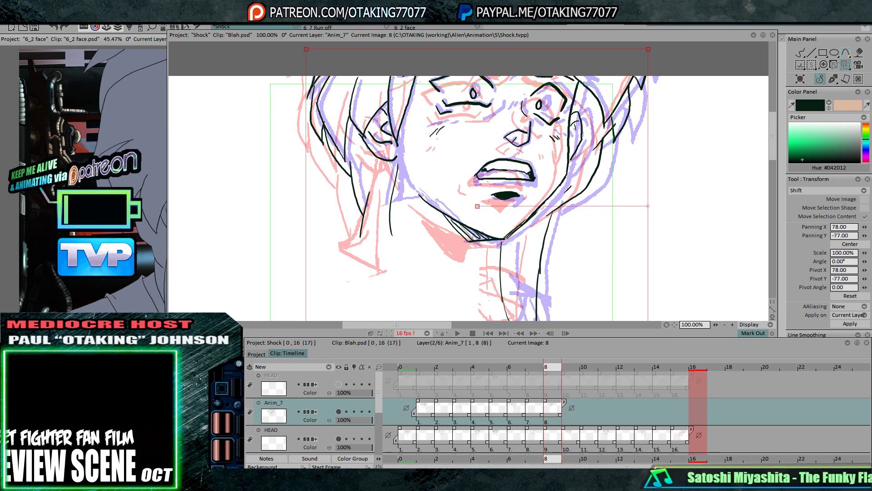
pyautogui.moveTo(569, 188); pyautogui.dragTo(567, 193)
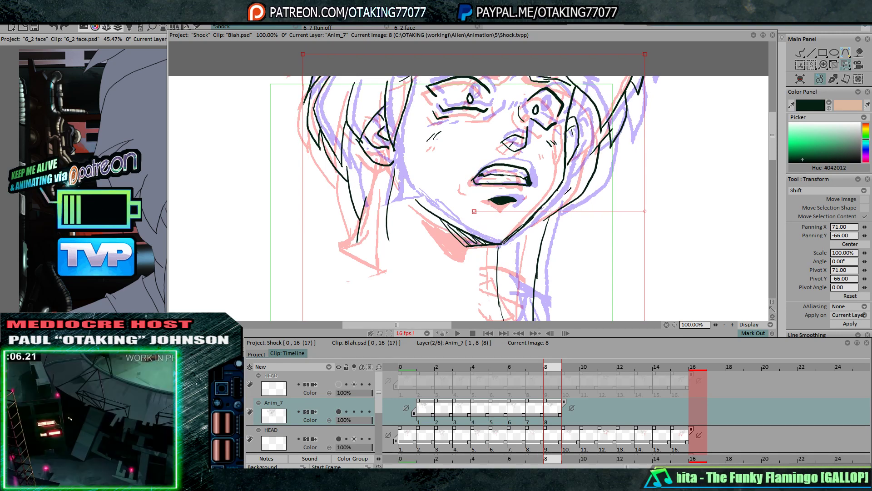
pyautogui.press('Return')
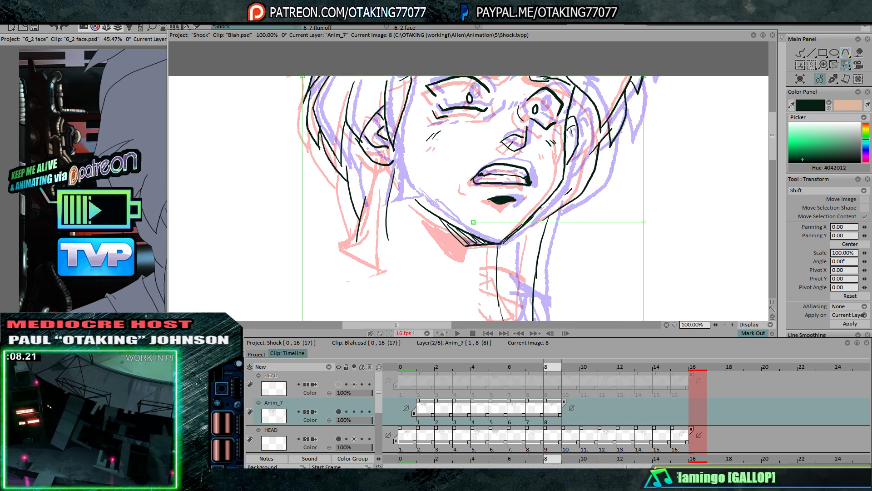
# Flip between frame 8 and its neighbouring frames to check how the repositioned head moves
pyautogui.press('Left')
pyautogui.press('Right')
pyautogui.press('Right')
pyautogui.press('Left')
pyautogui.press('Left')
pyautogui.press('Right')
pyautogui.press('Left')
pyautogui.press('Right')
pyautogui.press('Right')
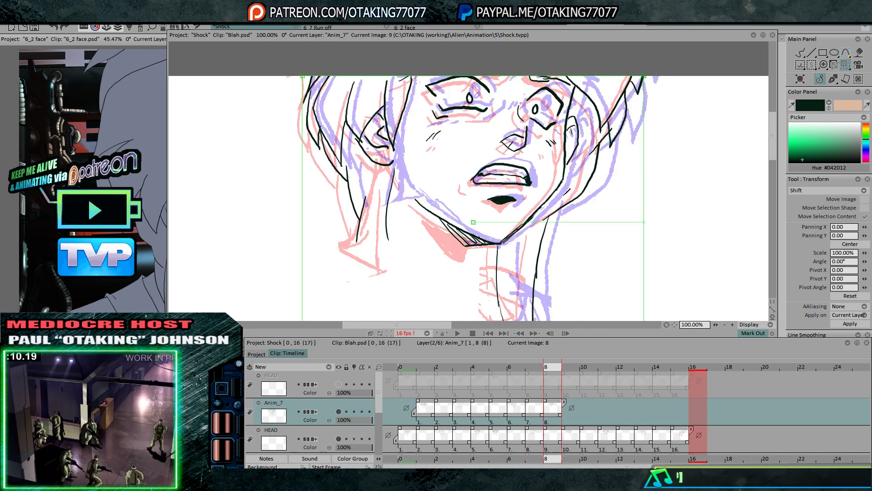
# Extend Anim_7 through frame 10 and make the upper HEAD layer visible instead of the lower one
pyautogui.click(800, 52)
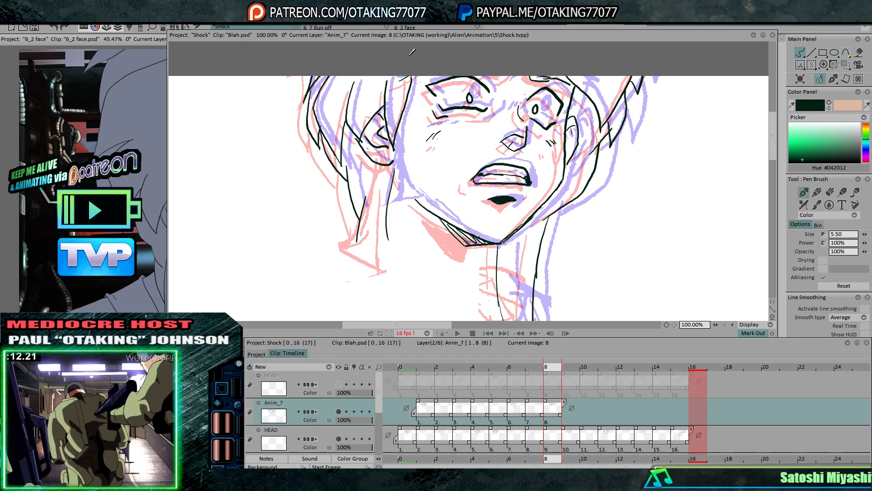
pyautogui.press('Right')
pyautogui.press('Right')
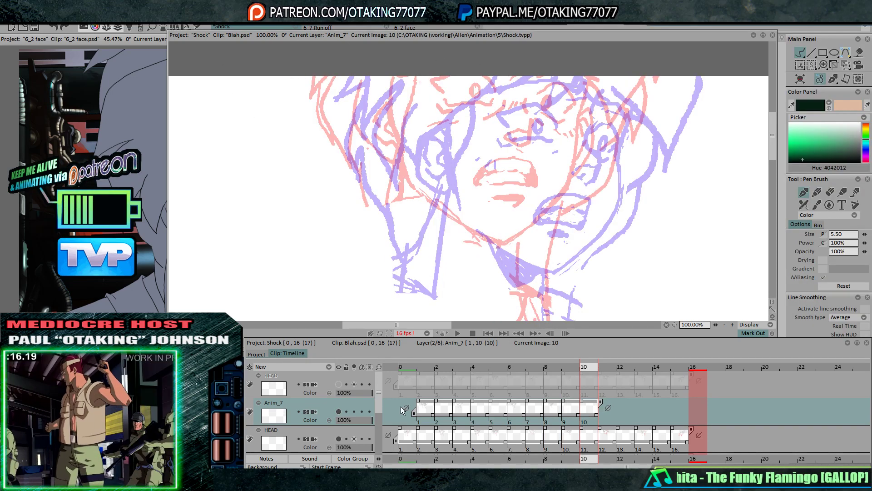
pyautogui.click(339, 438)
pyautogui.click(339, 384)
pyautogui.press('Left')
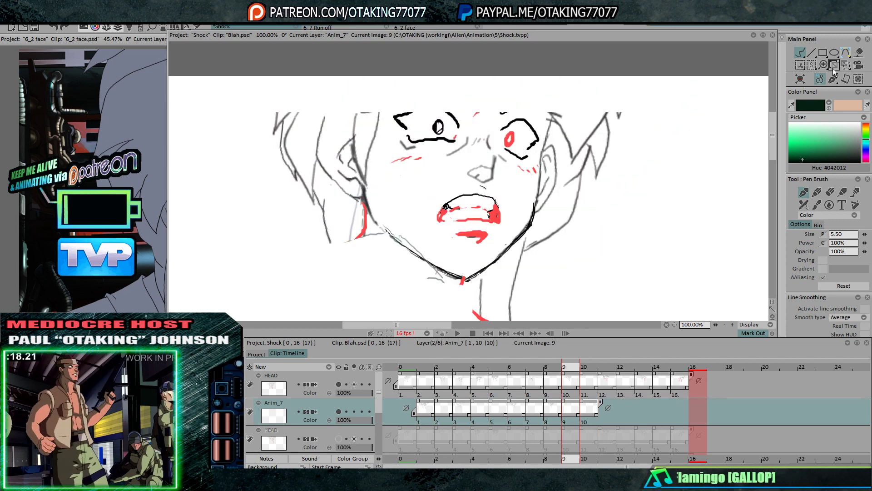
# Shift the upper HEAD layer's frame 11 rough so its face overlaps the frame 9 face
pyautogui.click(846, 65)
pyautogui.press('Right')
pyautogui.press('Right')
pyautogui.press('Up')
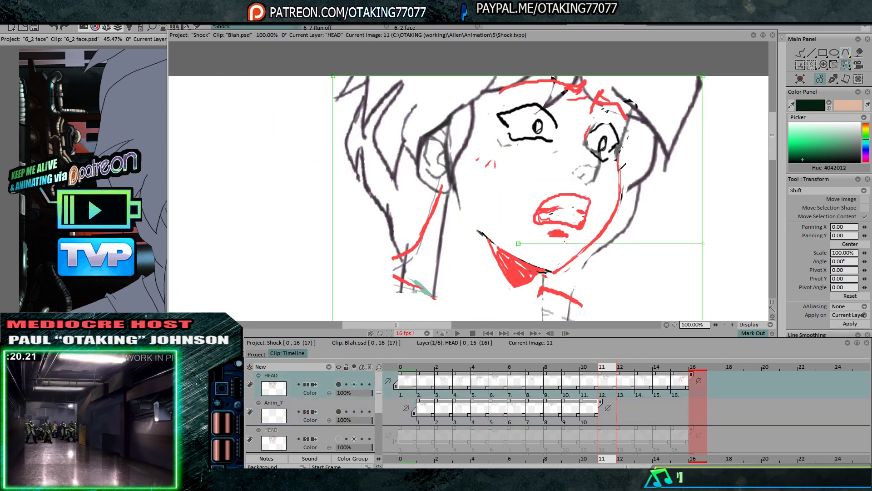
pyautogui.moveTo(622, 165)
pyautogui.mouseDown()
pyautogui.moveTo(511, 195)
pyautogui.moveTo(542, 205)
pyautogui.mouseUp()
# Align the frame 9 rough head with the frame 11 head, flipping between them to check the facial features overlap
pyautogui.press('Left')
pyautogui.press('Left')
pyautogui.press('Right')
pyautogui.press('Left')
pyautogui.press('Right')
pyautogui.press('Left')
pyautogui.press('Left')
pyautogui.press('Right')
pyautogui.press('Right')
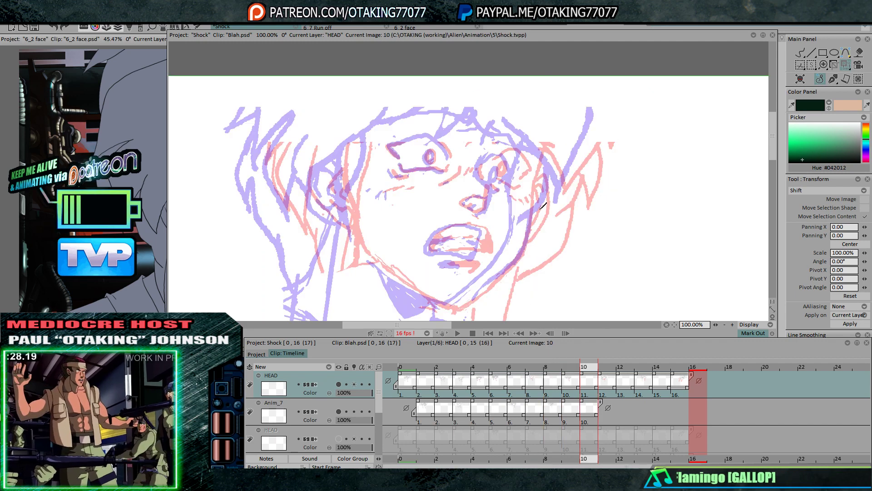
# Ink the upper and lower lids of the left eye on Anim_7 frame 10, between the frame 9 and 11 roughs
pyautogui.press('Down')
pyautogui.click(802, 51)
pyautogui.press('Left')
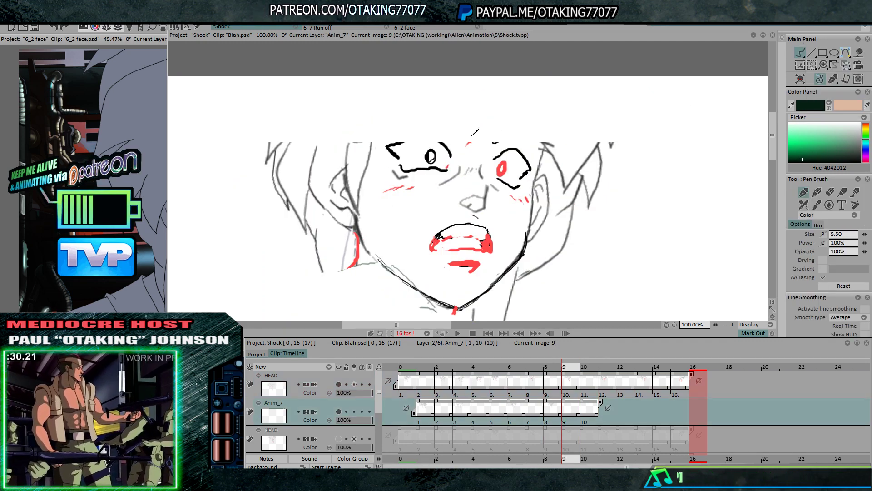
pyautogui.press('Right')
pyautogui.moveTo(399, 157); pyautogui.dragTo(409, 138)
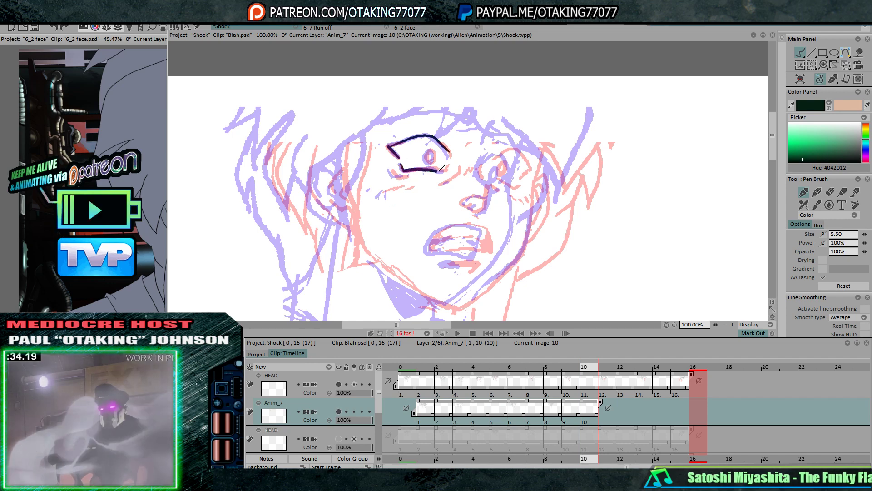
# Draw the left eye's iris, the small crease below its outer corner and the short blush marks on the cheek
pyautogui.press('Right')
pyautogui.moveTo(391, 171)
pyautogui.mouseDown()
pyautogui.moveTo(406, 176)
pyautogui.moveTo(388, 188)
pyautogui.mouseUp()
pyautogui.press('Left')
pyautogui.press('Left')
pyautogui.press('Right')
pyautogui.moveTo(390, 195); pyautogui.dragTo(393, 192)
pyautogui.moveTo(396, 191); pyautogui.dragTo(403, 188)
pyautogui.press('Left')
pyautogui.press('Right')
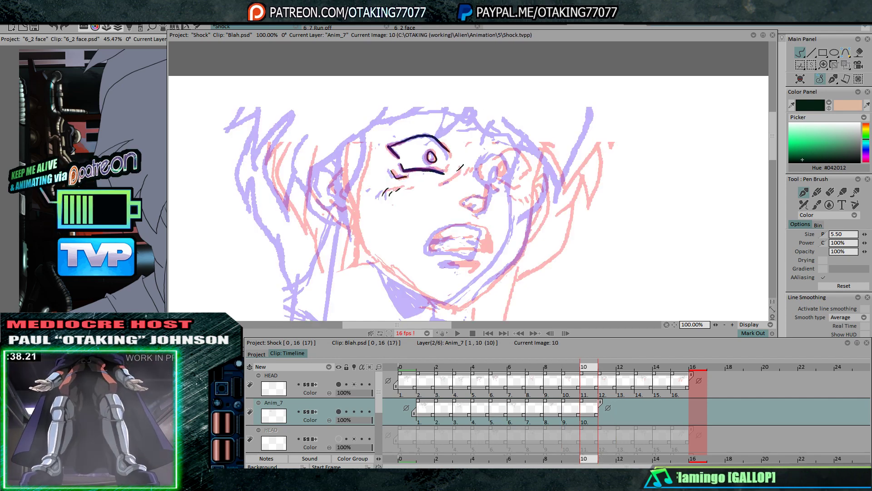
# Draw the curved crease below the left eye's inner corner, matching its position in frames 9 and 11
pyautogui.press('Right')
pyautogui.press('Left')
pyautogui.press('Right')
pyautogui.press('Left')
pyautogui.press('Left')
pyautogui.press('Right')
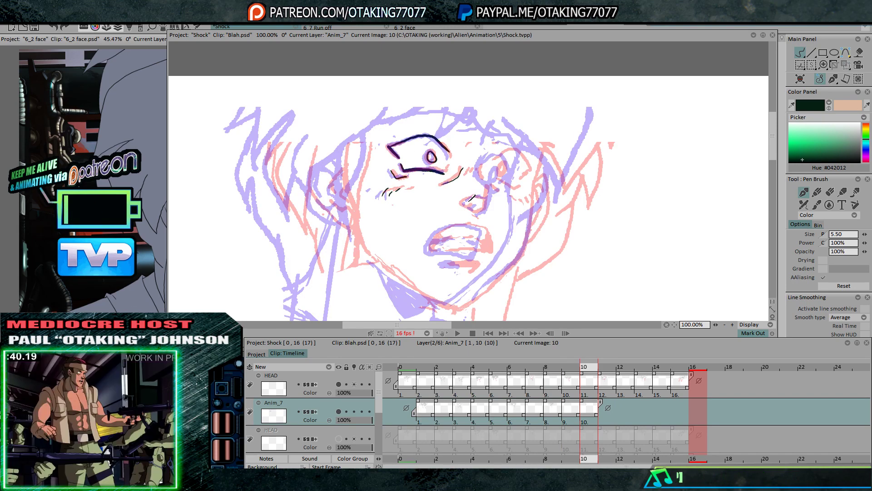
# Ink the nose outline, the bridge line beside the right eye and the start of that eye's lower lid
pyautogui.moveTo(462, 203)
pyautogui.mouseDown()
pyautogui.moveTo(487, 207)
pyautogui.moveTo(489, 187)
pyautogui.mouseUp()
pyautogui.press('Right')
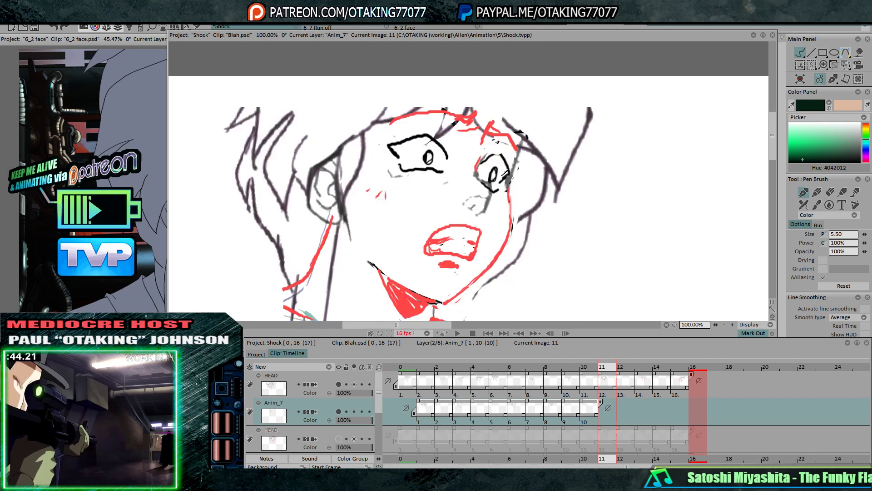
pyautogui.press('Left')
pyautogui.press('Left')
pyautogui.press('Right')
pyautogui.press('Right')
pyautogui.press('Left')
pyautogui.press('Left')
pyautogui.press('Right')
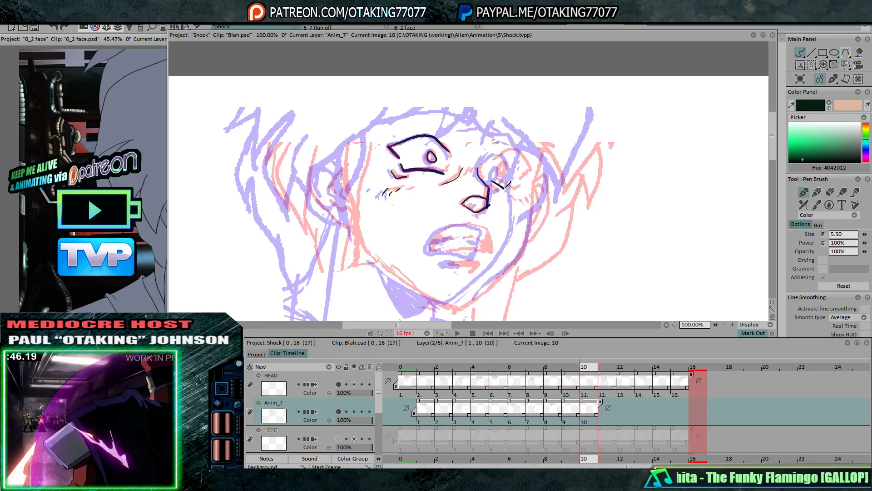
# Ink the right eye's curved upper lid, outer edge and iris between the neighbouring roughs
pyautogui.press('Right')
pyautogui.moveTo(504, 187)
pyautogui.mouseDown()
pyautogui.moveTo(511, 143)
pyautogui.moveTo(519, 168)
pyautogui.mouseUp()
pyautogui.press('Left')
pyautogui.press('Left')
pyautogui.press('Right')
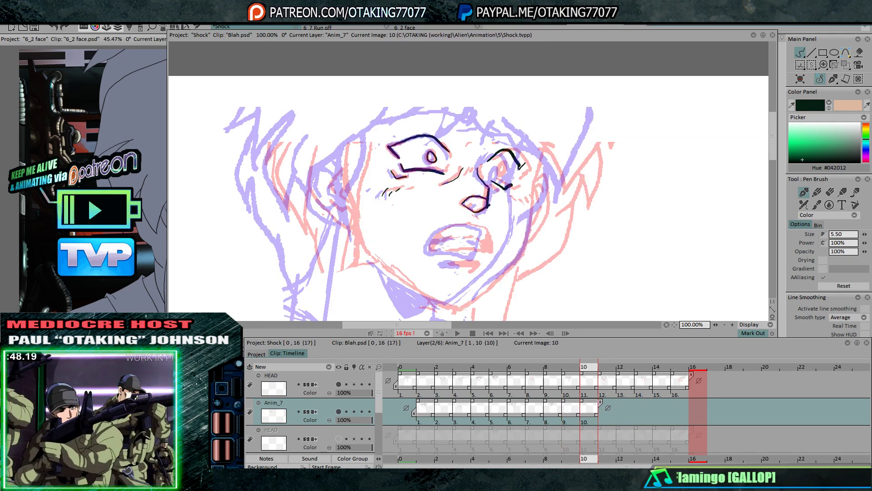
pyautogui.press('Right')
pyautogui.press('Left')
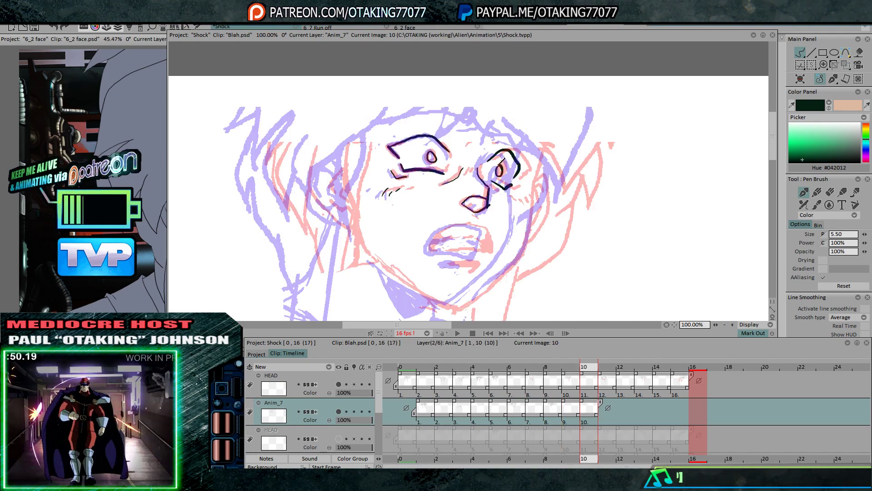
# Compare the face with frames 9 and 11 and begin inking the mouth's upper outline on frame 10
pyautogui.press('Right')
pyautogui.press('Left')
pyautogui.press('Left')
pyautogui.press('Right')
pyautogui.press('Right')
pyautogui.press('Left')
pyautogui.press('Left')
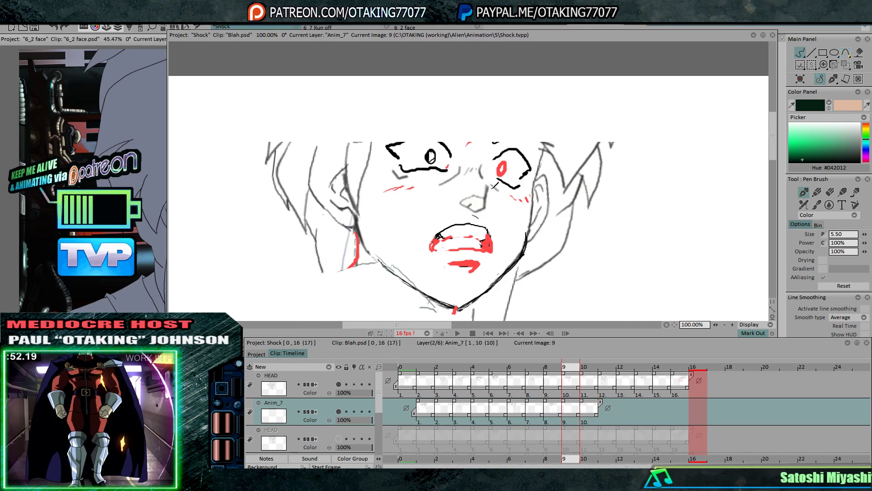
pyautogui.press('Right')
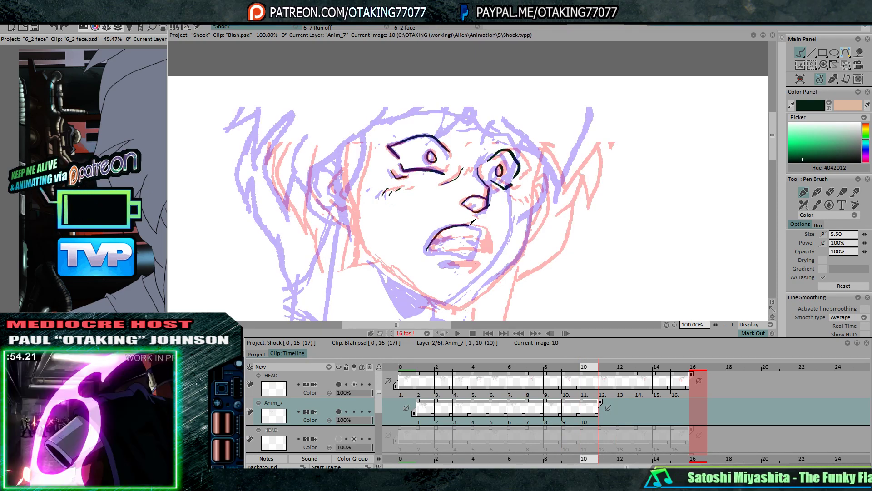
# Ink the outline of the open mouth on frame 10 of the Anim_7 layer, between the neighbouring rough poses
pyautogui.moveTo(469, 224)
pyautogui.mouseDown()
pyautogui.moveTo(483, 252)
pyautogui.moveTo(452, 251)
pyautogui.moveTo(484, 251)
pyautogui.mouseUp()
pyautogui.press('Left')
pyautogui.press('Right')
pyautogui.press('Right')
pyautogui.press('Left')
pyautogui.press('Left')
pyautogui.press('Right')
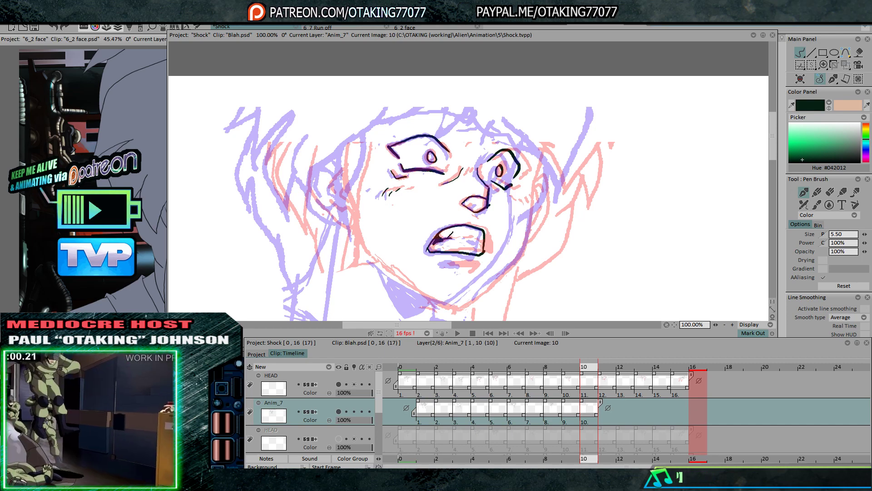
# Add the teeth line and corner detail inside the mouth, and fill the small shadow beneath the lower lip
pyautogui.press('Right')
pyautogui.press('Left')
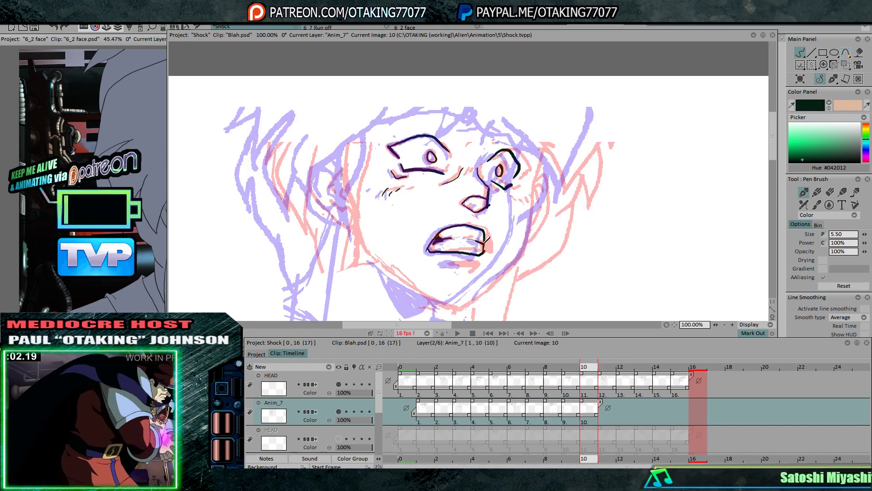
pyautogui.press('Right')
pyautogui.press('Left')
pyautogui.press('Left')
pyautogui.press('Right')
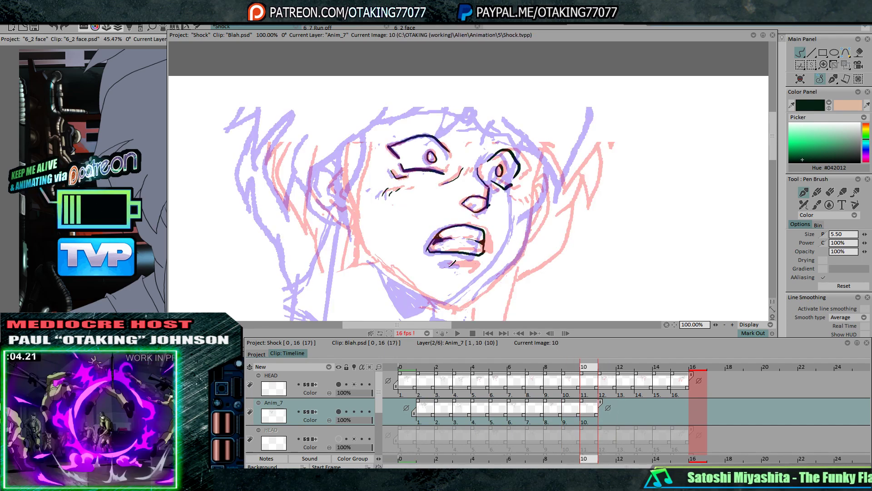
pyautogui.moveTo(447, 264)
pyautogui.mouseDown()
pyautogui.moveTo(464, 264)
pyautogui.moveTo(449, 267)
pyautogui.mouseUp()
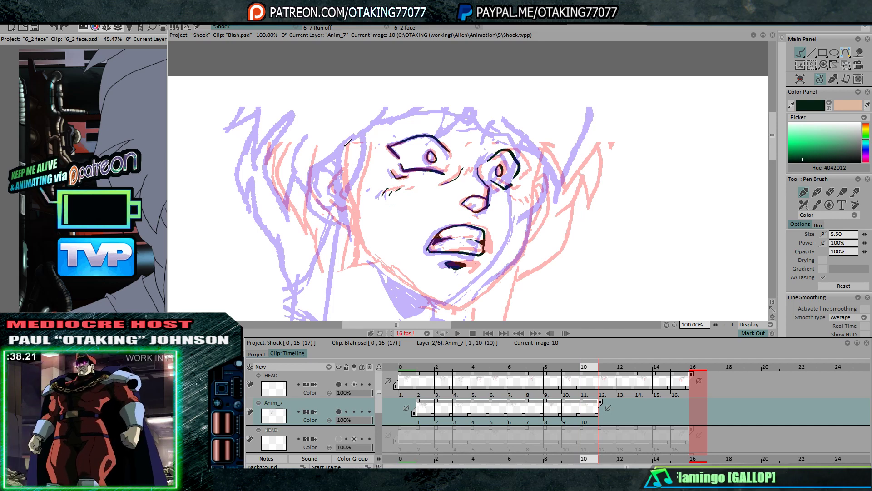
# Draw the sideburn's two curved edges beside the left side of the face on frame 10, comparing with frames 9 and 11
pyautogui.moveTo(346, 163); pyautogui.dragTo(351, 199)
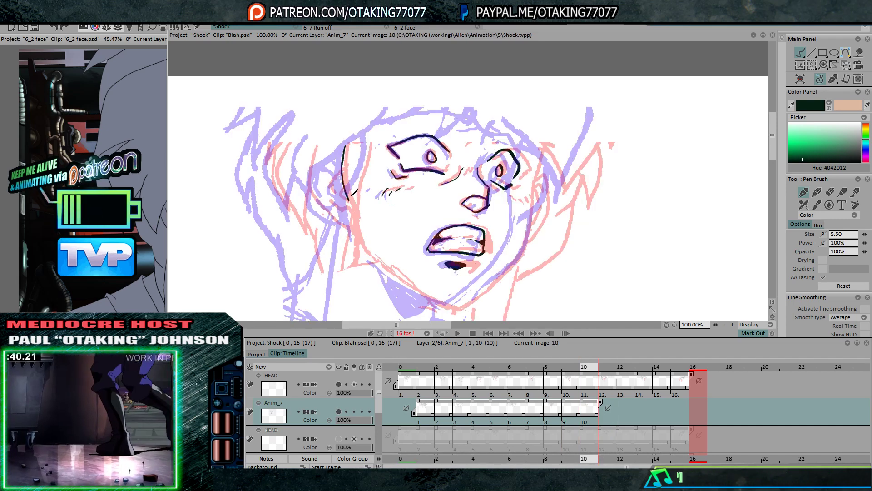
pyautogui.moveTo(367, 140); pyautogui.dragTo(365, 130)
pyautogui.press('Left')
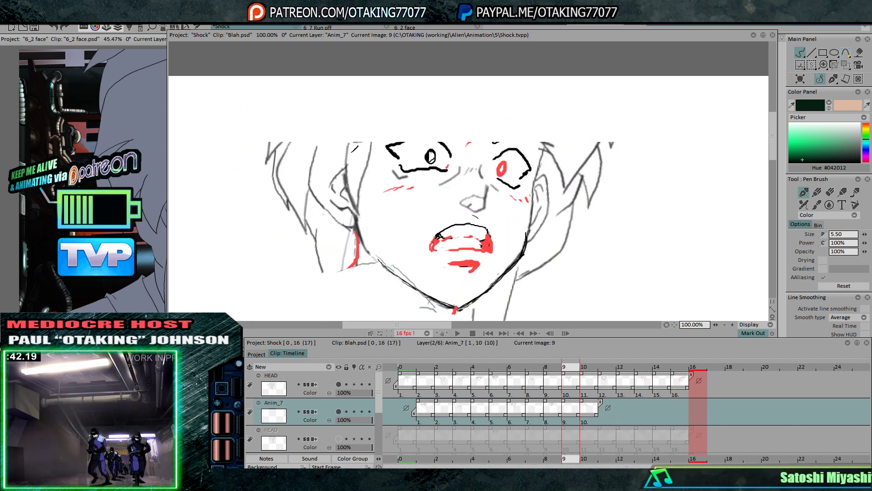
pyautogui.press('Right')
pyautogui.press('Right')
pyautogui.press('Left')
pyautogui.press('Left')
pyautogui.press('Right')
pyautogui.press('Right')
pyautogui.press('Left')
pyautogui.press('Left')
pyautogui.press('Right')
pyautogui.press('Right')
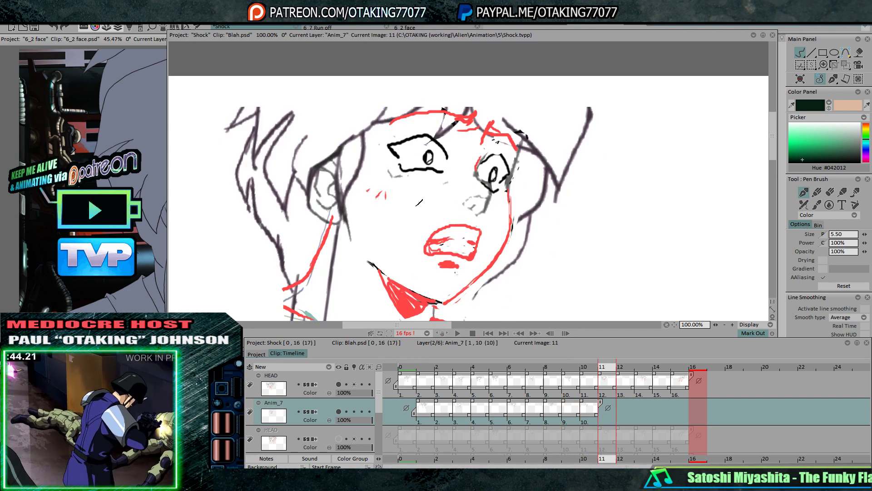
# Continue the left cheek contour down from the sideburn and ink the left jawline towards the chin
pyautogui.press('Left')
pyautogui.press('Left')
pyautogui.press('Right')
pyautogui.moveTo(353, 210); pyautogui.dragTo(359, 240)
pyautogui.press('Return')
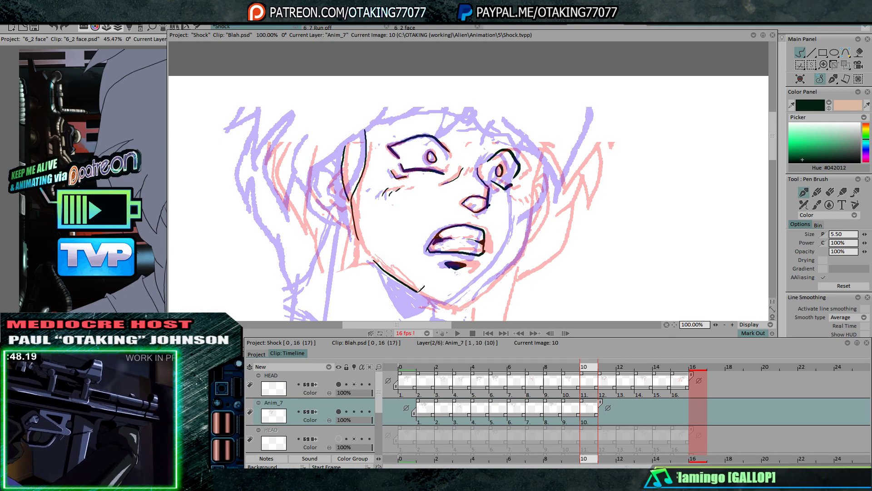
# Ink the chin point and draw the right side of the face and jaw up to the hairline
pyautogui.moveTo(449, 301); pyautogui.dragTo(456, 307)
pyautogui.press('Return')
pyautogui.moveTo(538, 144); pyautogui.dragTo(522, 230)
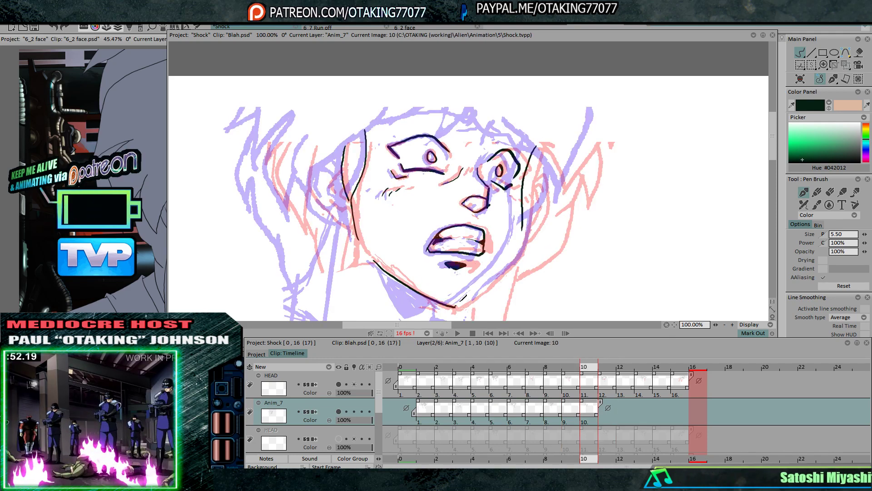
pyautogui.moveTo(456, 306); pyautogui.dragTo(495, 272)
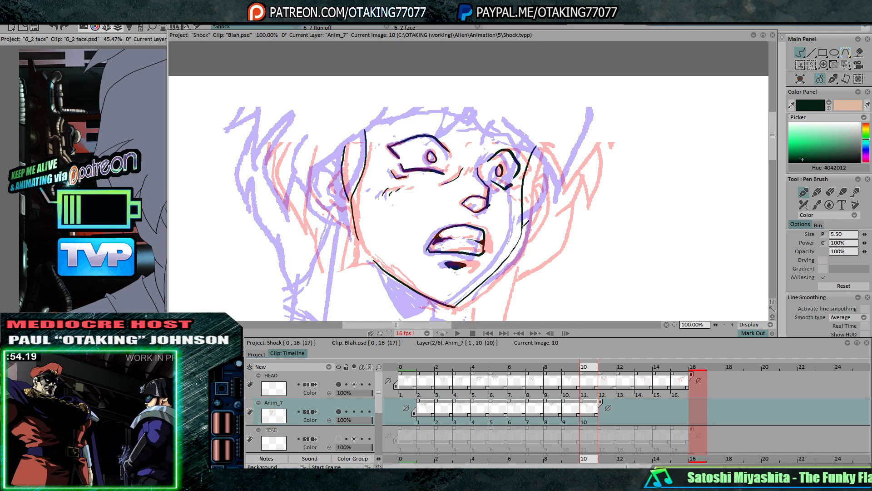
# Draw the pointed V-shaped hair lock at the upper right of the face on frame 10
pyautogui.press('Return')
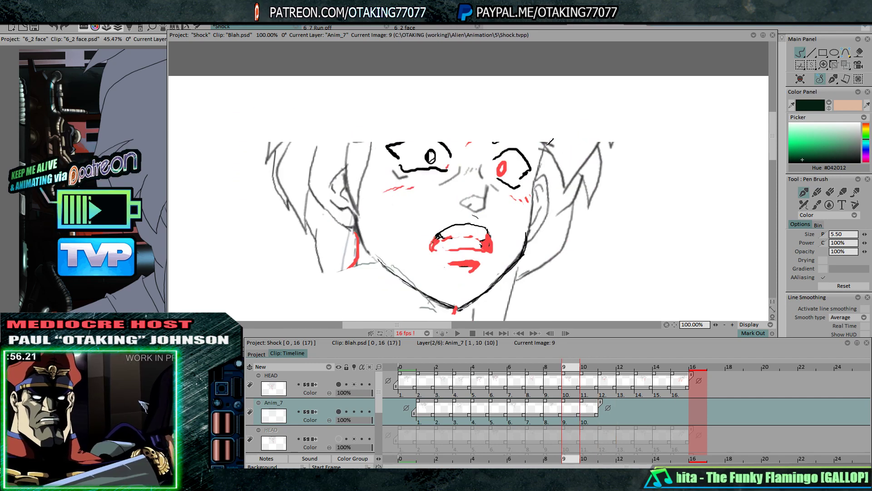
pyautogui.press('Return')
pyautogui.moveTo(520, 130)
pyautogui.mouseDown()
pyautogui.moveTo(555, 163)
pyautogui.moveTo(563, 189)
pyautogui.moveTo(590, 122)
pyautogui.mouseUp()
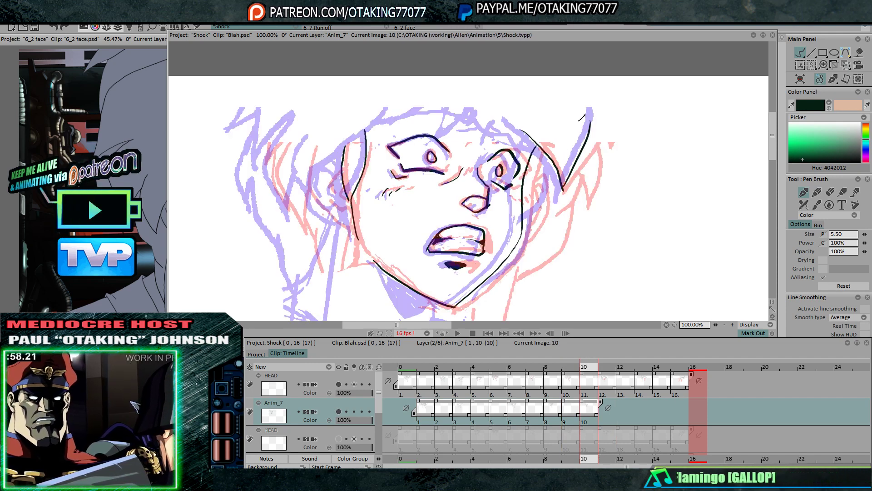
pyautogui.press('Return')
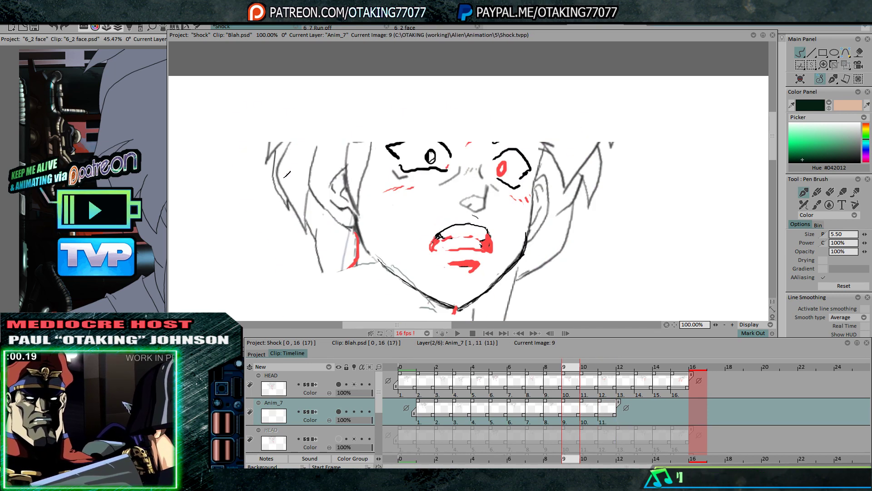
# Draw the inner hair strands on the head's left side, midway between the two rough poses
pyautogui.moveTo(295, 188); pyautogui.dragTo(298, 181)
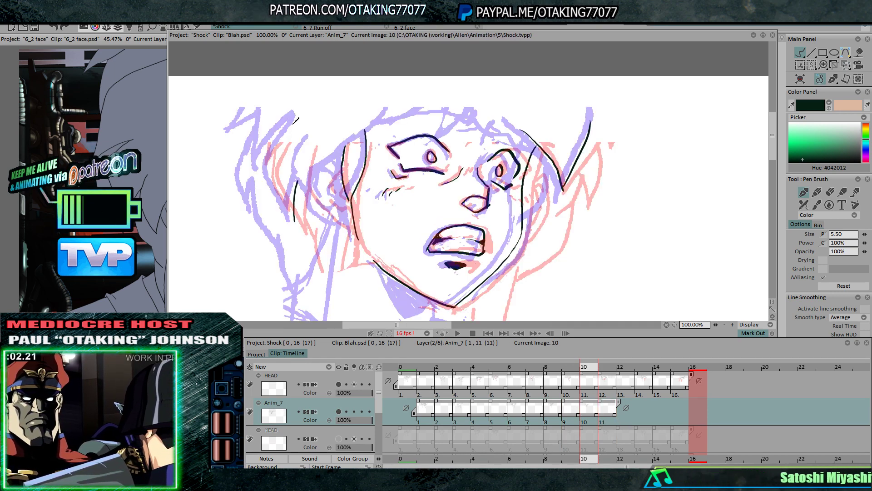
pyautogui.moveTo(292, 124)
pyautogui.mouseDown()
pyautogui.moveTo(274, 147)
pyautogui.moveTo(295, 212)
pyautogui.mouseUp()
pyautogui.press('Left')
pyautogui.press('Right')
pyautogui.moveTo(263, 159); pyautogui.dragTo(292, 120)
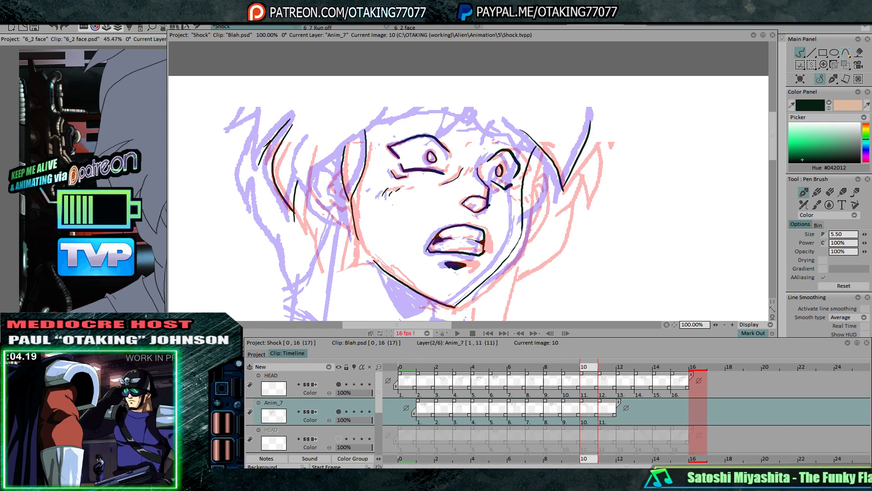
pyautogui.press('Return')
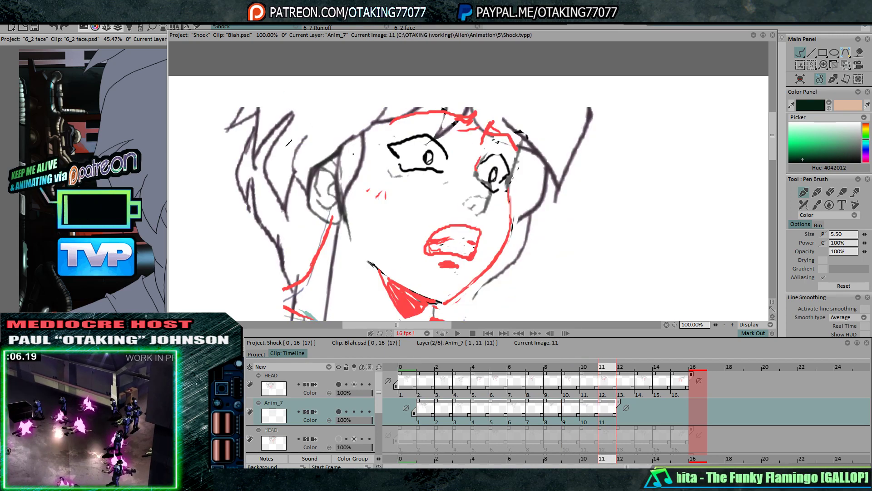
# Add the hair tuft curving over the left ear and the tall outer strand at the upper left
pyautogui.press('Left')
pyautogui.press('Left')
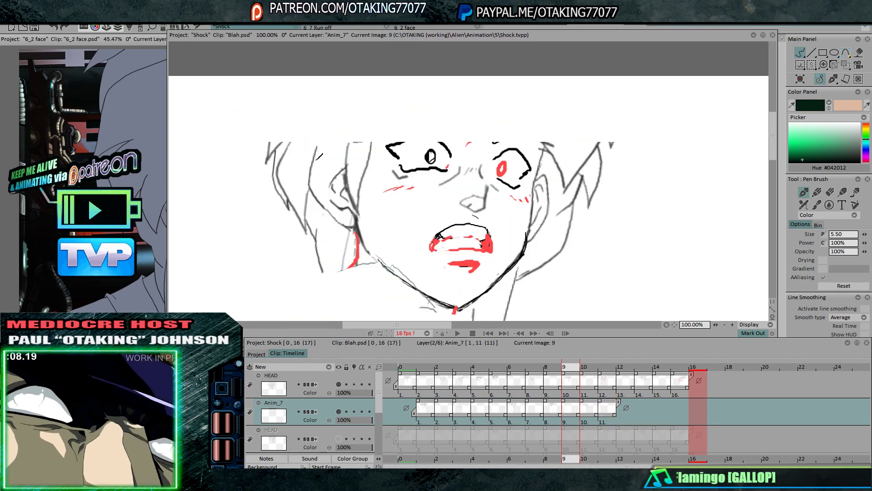
pyautogui.press('Right')
pyautogui.moveTo(313, 189); pyautogui.dragTo(347, 141)
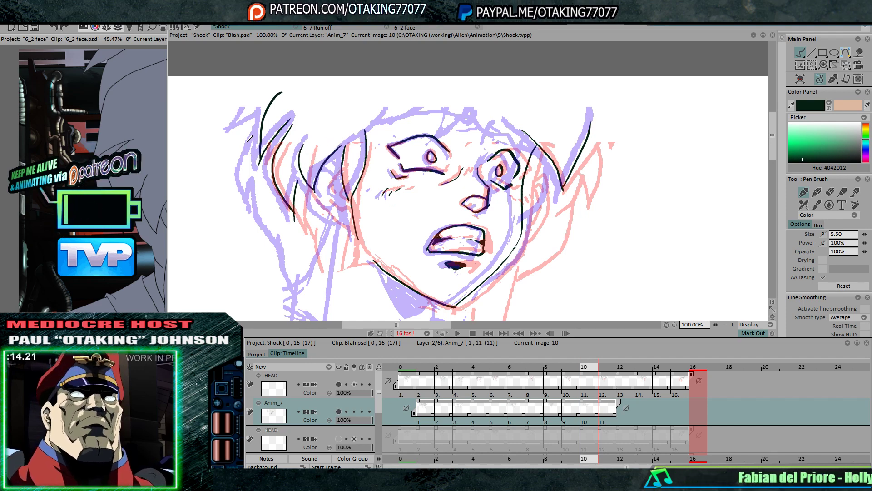
# Extend the outer left hair lock downwards into a pointed tip, comparing with frames 9 and 11
pyautogui.press('Left')
pyautogui.press('Right')
pyautogui.press('Right')
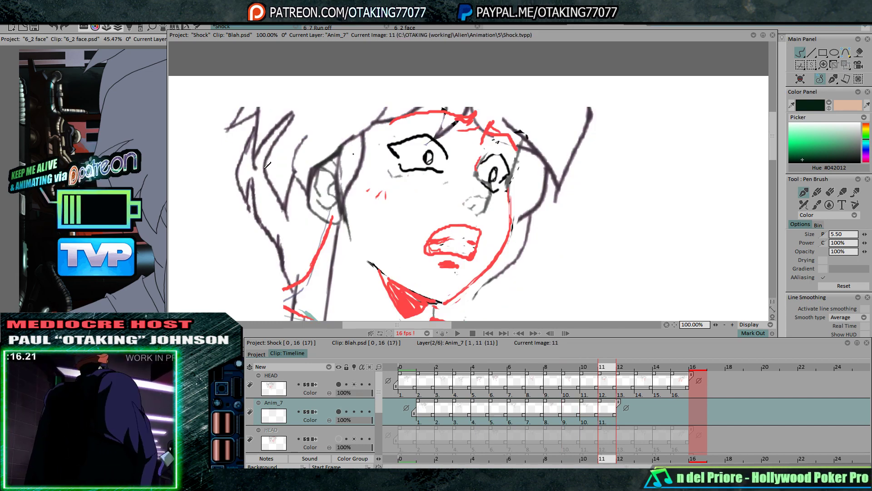
pyautogui.press('Left')
pyautogui.press('Left')
pyautogui.press('Right')
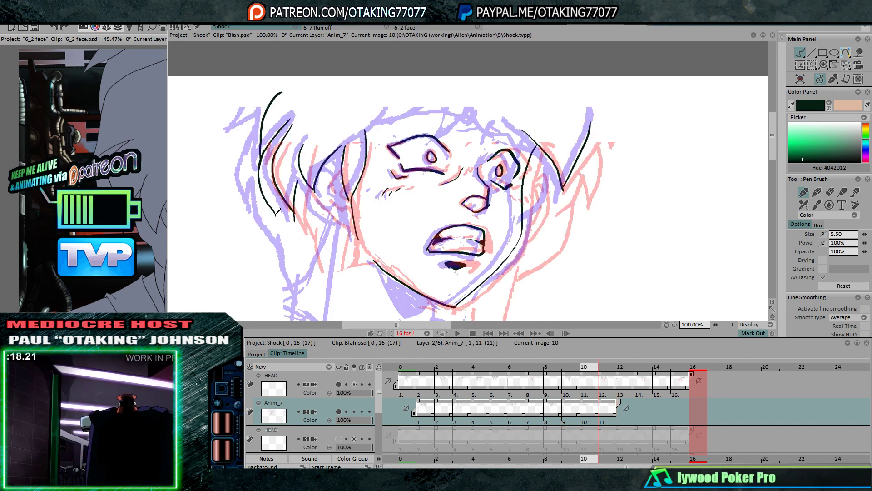
# Draw the left ear's outer rim and lobe where it meets the side of the face
pyautogui.moveTo(341, 204)
pyautogui.mouseDown()
pyautogui.moveTo(364, 95)
pyautogui.moveTo(383, 128)
pyautogui.mouseUp()
pyautogui.press('Left')
pyautogui.press('Right')
pyautogui.press('Right')
pyautogui.press('Left')
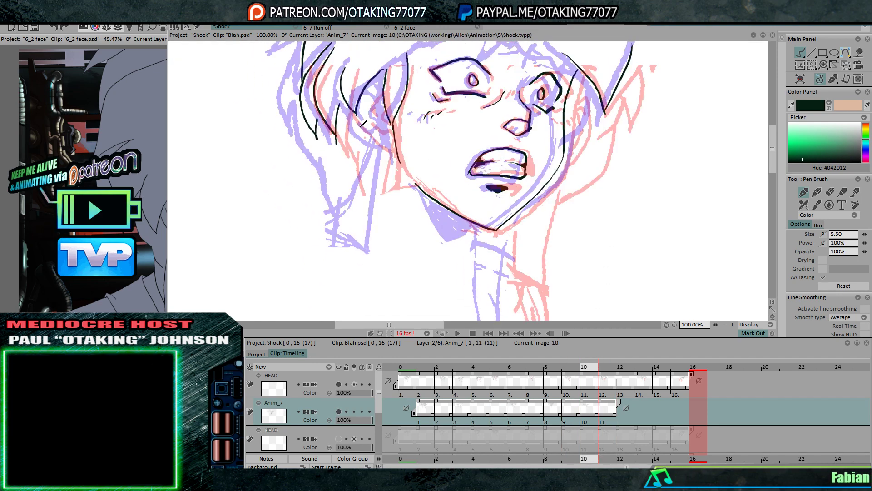
pyautogui.press('Left')
pyautogui.press('Right')
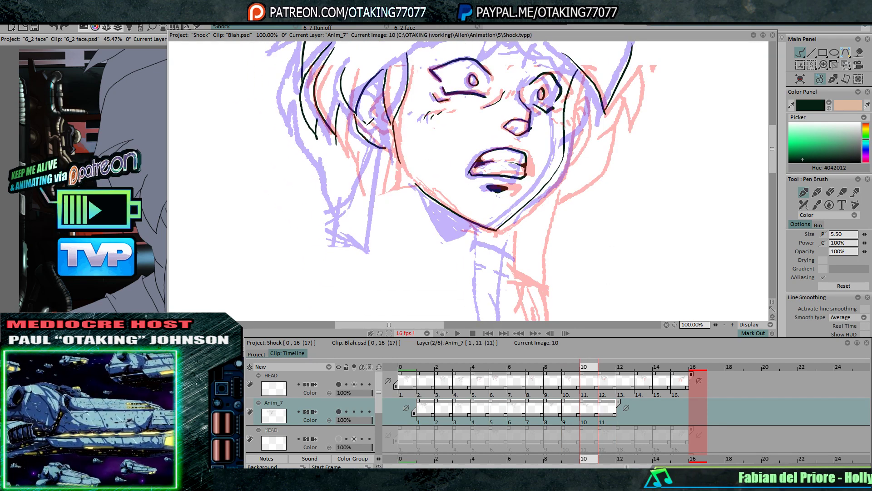
pyautogui.moveTo(386, 129); pyautogui.dragTo(398, 168)
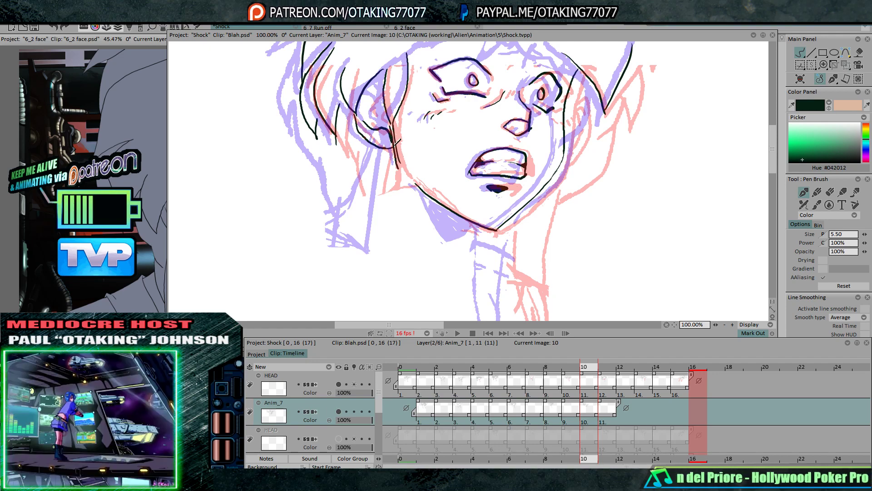
# Draw the inner fold of the left ear, matching it against the adjacent frames
pyautogui.press('Left')
pyautogui.press('Right')
pyautogui.press('Left')
pyautogui.press('Right')
pyautogui.press('Left')
pyautogui.press('Right')
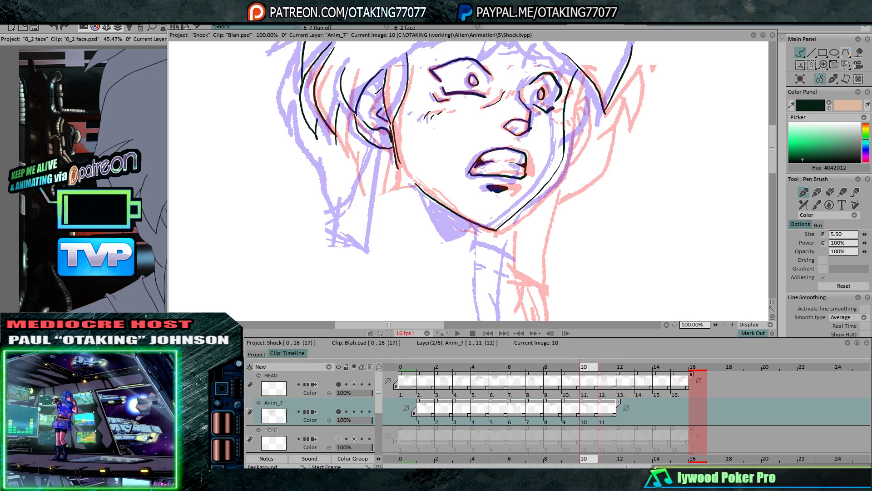
# Complete the upper inner lines of the left ear and draw the hair strand hanging below and behind it
pyautogui.press('Right')
pyautogui.press('Left')
pyautogui.press('Right')
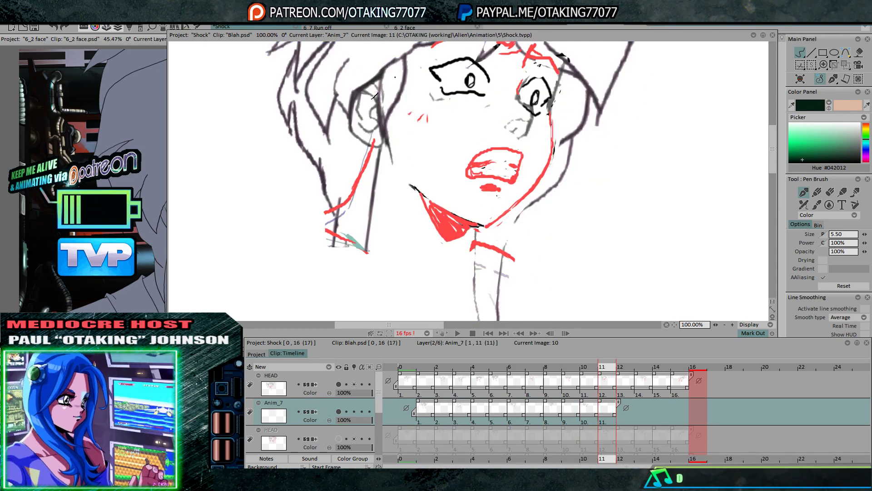
pyautogui.press('Left')
pyautogui.press('Left')
pyautogui.press('Right')
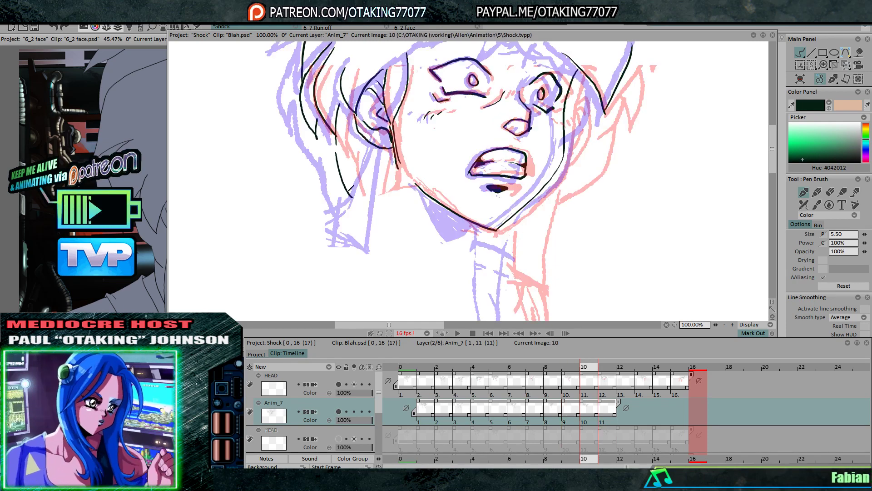
# Extend the back hair lock down towards the base of the neck, comparing its placement in frames 9 and 11
pyautogui.press('Right')
pyautogui.press('Left')
pyautogui.press('Left')
pyautogui.press('Right')
pyautogui.press('Right')
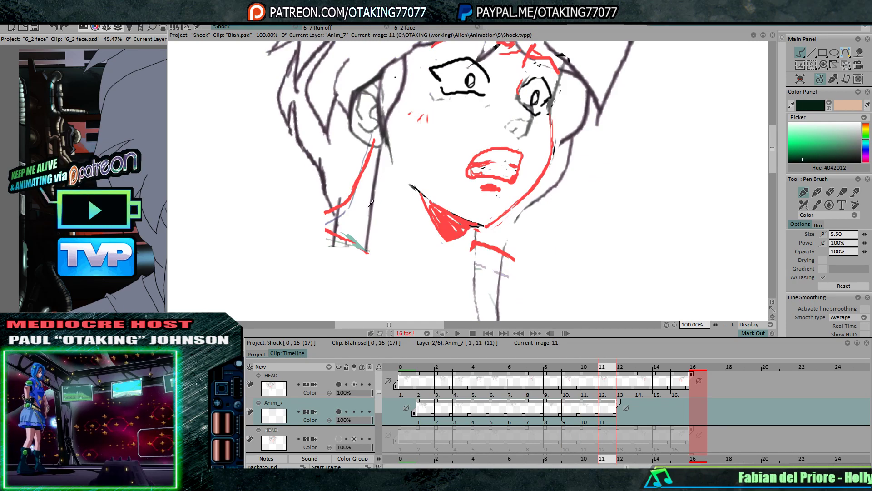
pyautogui.press('Left')
pyautogui.press('Left')
pyautogui.press('Right')
pyautogui.press('Right')
pyautogui.press('Left')
pyautogui.press('Left')
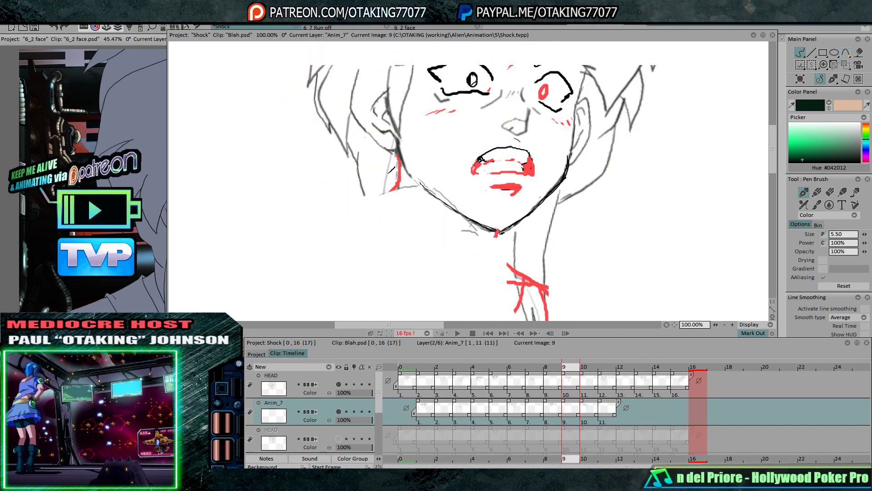
# Draw the neck line running down from beneath the left ear on frame 10
pyautogui.press('Right')
pyautogui.press('Right')
pyautogui.press('Left')
pyautogui.press('Left')
pyautogui.press('Right')
pyautogui.press('Right')
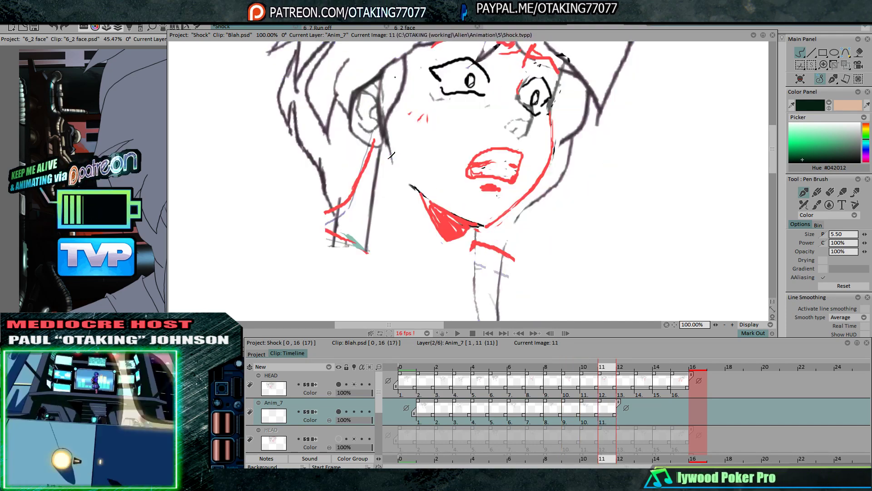
pyautogui.press('Left')
pyautogui.press('Left')
pyautogui.press('Right')
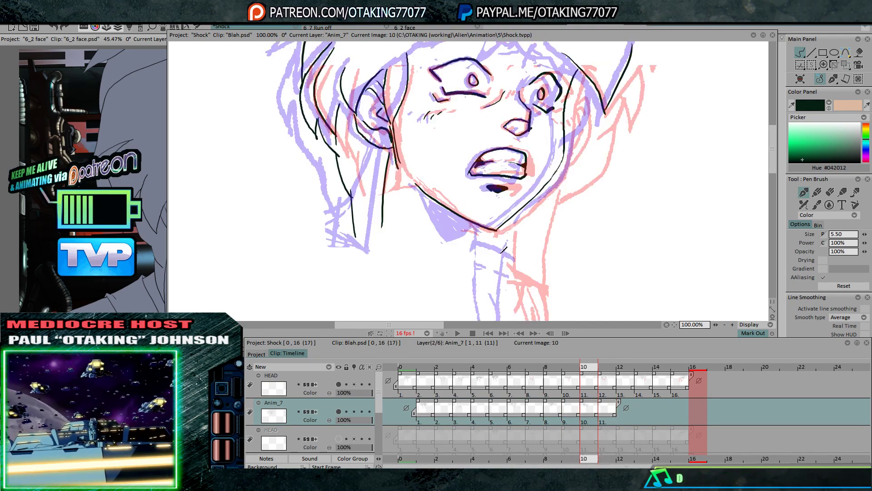
# Draw the long throat line from the chin down to the collar point and start the line rising from it
pyautogui.press('Left')
pyautogui.press('Right')
pyautogui.moveTo(508, 283)
pyautogui.mouseDown()
pyautogui.moveTo(465, 226)
pyautogui.moveTo(448, 253)
pyautogui.moveTo(478, 304)
pyautogui.mouseUp()
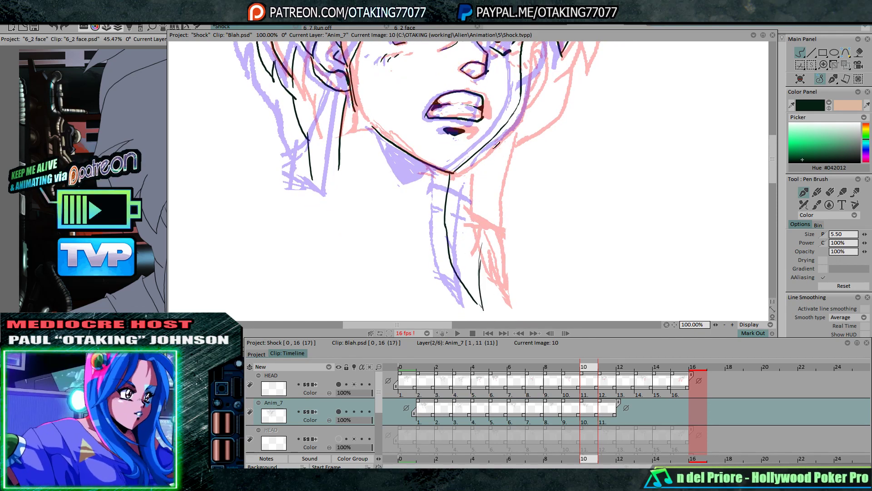
# Ink the neck's right edge, the right ear's front edge and the hair strands beside it, checking frames 9 and 11
pyautogui.moveTo(530, 106); pyautogui.dragTo(500, 185)
pyautogui.press('Left')
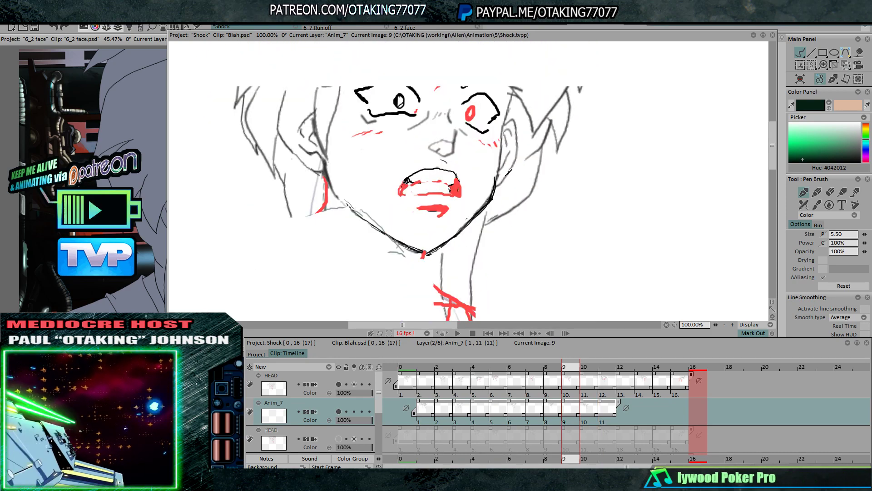
pyautogui.press('Right')
pyautogui.press('Right')
pyautogui.press('Left')
pyautogui.press('Left')
pyautogui.press('Right')
pyautogui.press('Right')
pyautogui.press('Left')
pyautogui.moveTo(508, 160); pyautogui.dragTo(529, 132)
pyautogui.press('Left')
pyautogui.press('Right')
pyautogui.press('Right')
pyautogui.press('Left')
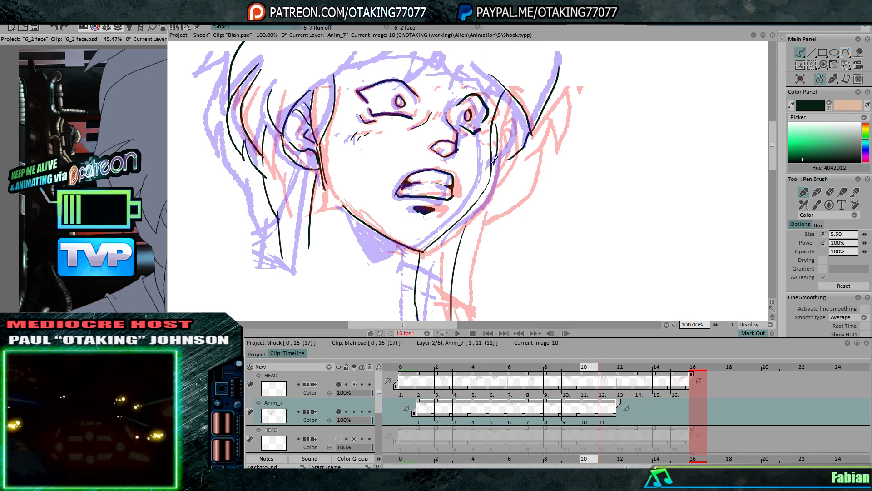
# Draw the back hair strand sweeping from behind the right ear down to the neck
pyautogui.press('Left')
pyautogui.press('Right')
pyautogui.press('Right')
pyautogui.press('Left')
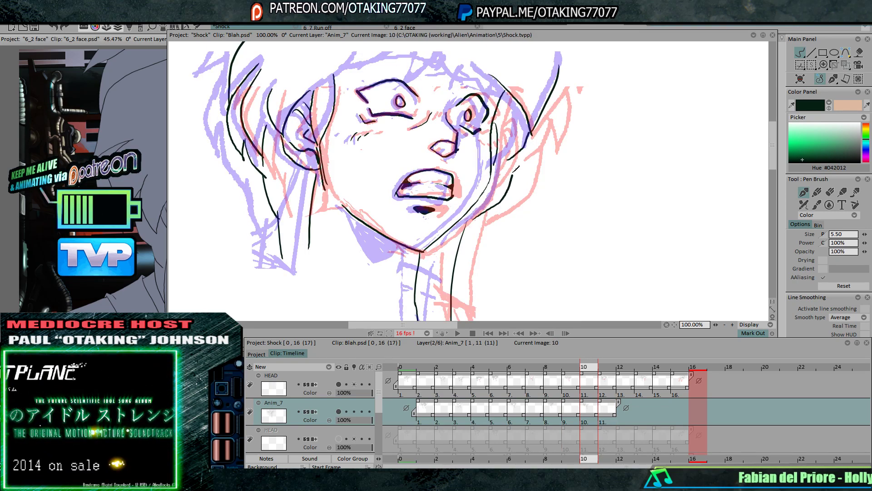
pyautogui.press('Left')
pyautogui.press('Right')
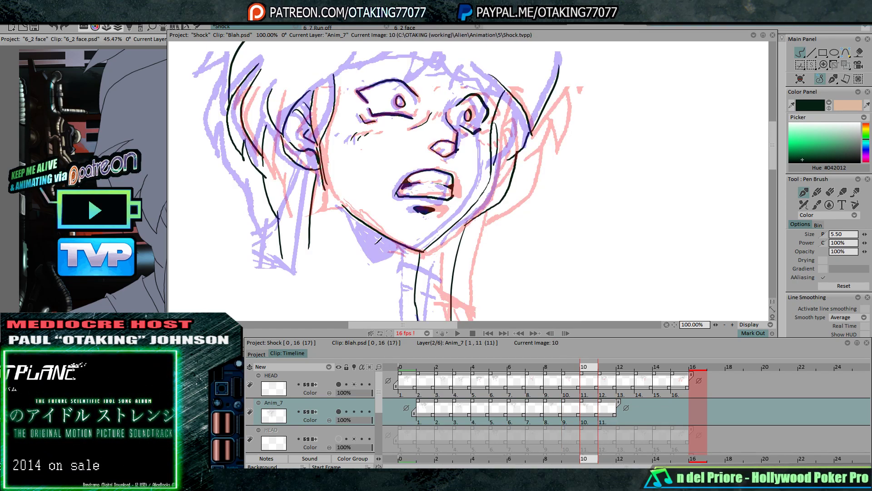
# Draw and hatch the shadow wedge beneath the left side of the jaw on frame 10
pyautogui.press('Left')
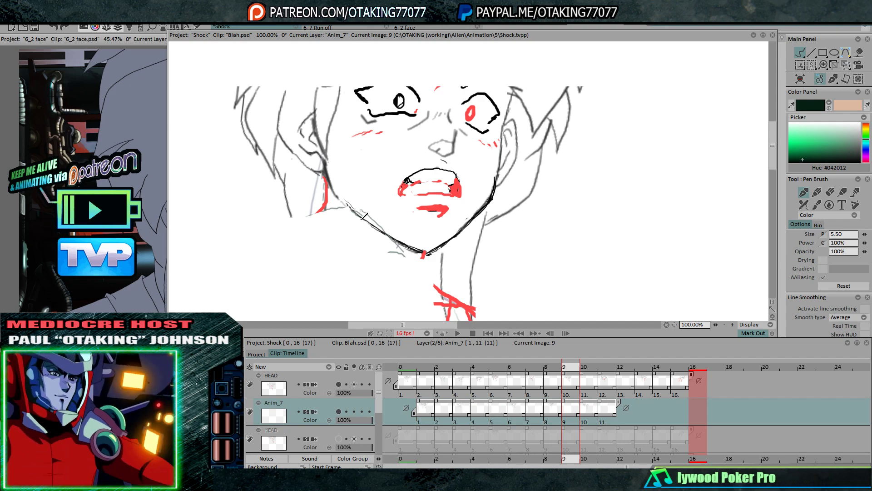
pyautogui.press('Right')
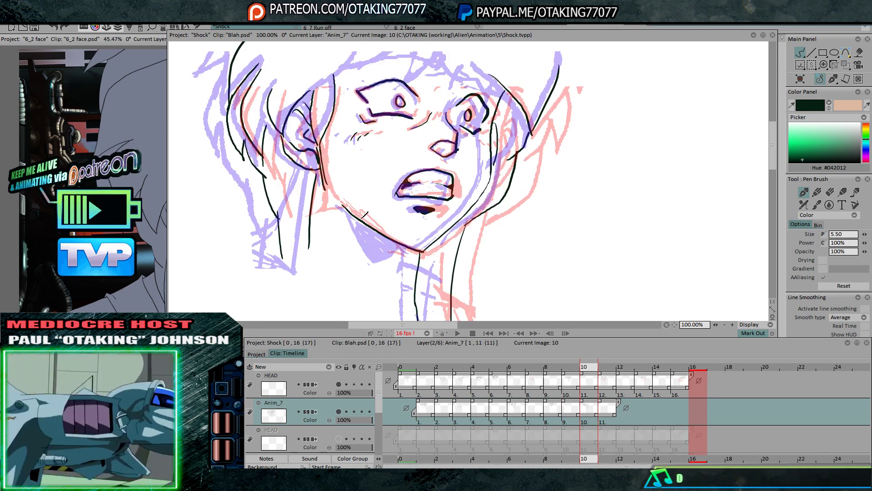
pyautogui.press('Right')
pyautogui.press('Left')
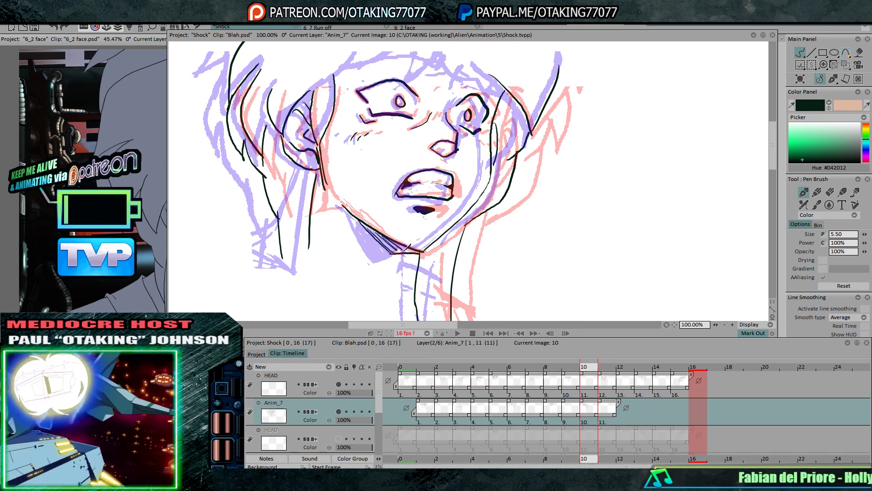
pyautogui.moveTo(397, 241); pyautogui.dragTo(413, 251)
# Compare the hatched jaw shadow on frame 10 with the rough drawings on frames 9 and 11
pyautogui.press('Right')
pyautogui.press('Left')
pyautogui.press('Left')
pyautogui.press('Right')
pyautogui.press('Right')
pyautogui.press('Left')
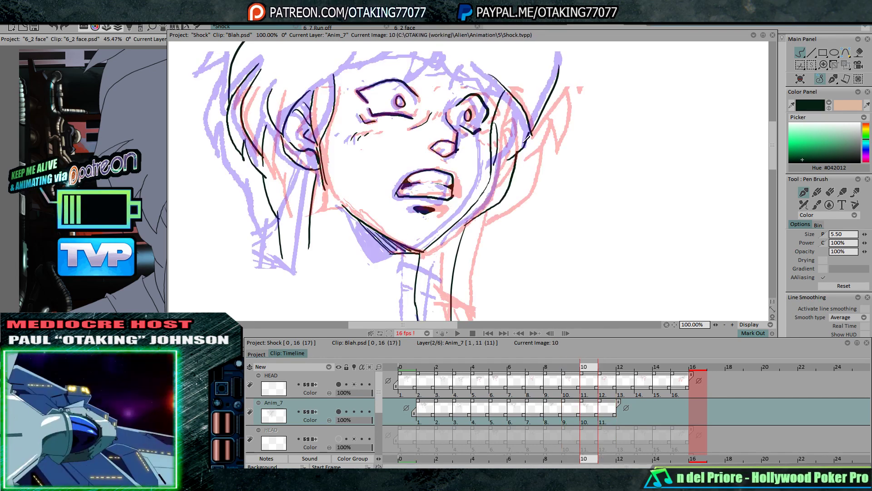
pyautogui.press('Right')
pyautogui.press('Left')
pyautogui.press('Left')
pyautogui.press('Right')
pyautogui.press('Right')
pyautogui.press('Left')
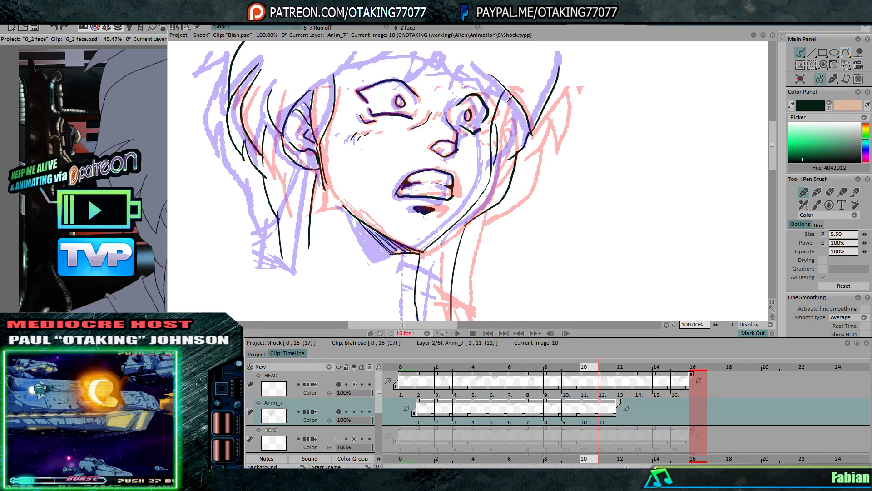
# Trim the line end beneath the left ear and start the pointed tip of the outer hair beside the right ear
pyautogui.press('e')
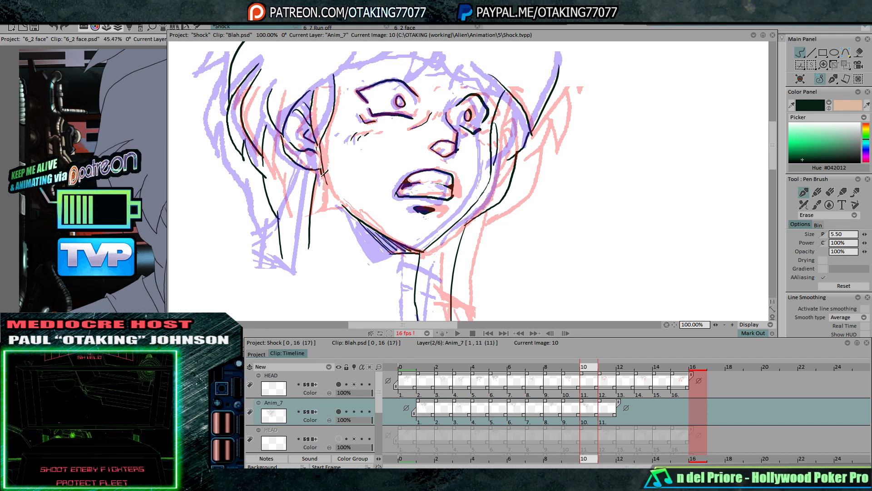
pyautogui.press('e')
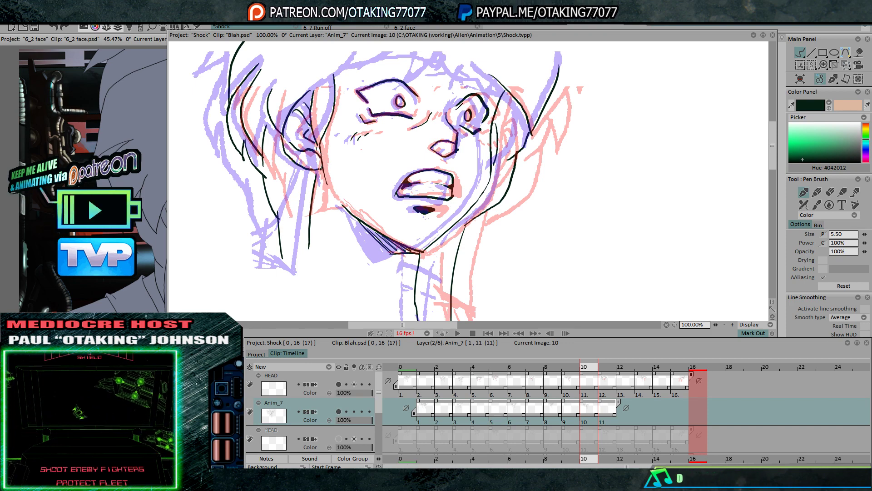
pyautogui.moveTo(489, 110); pyautogui.dragTo(512, 136)
pyautogui.press('Left')
pyautogui.press('Right')
pyautogui.press('Right')
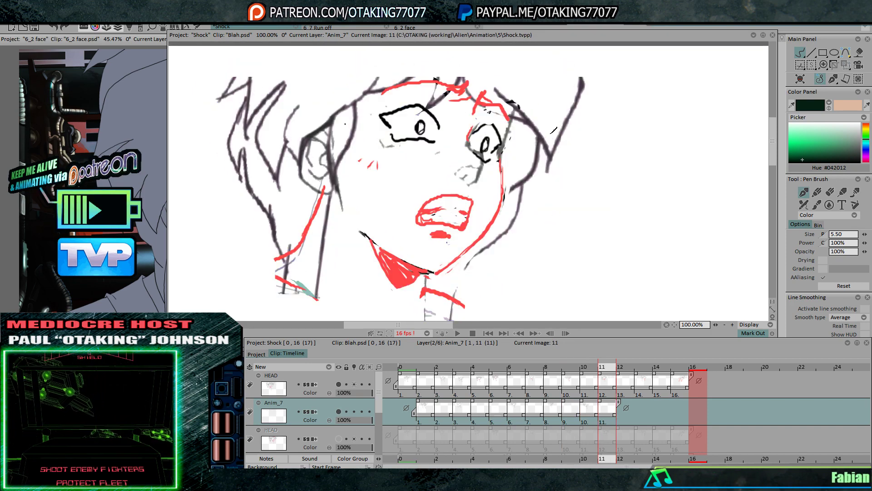
pyautogui.press('Left')
pyautogui.press('Left')
pyautogui.press('Right')
pyautogui.press('Right')
pyautogui.press('Left')
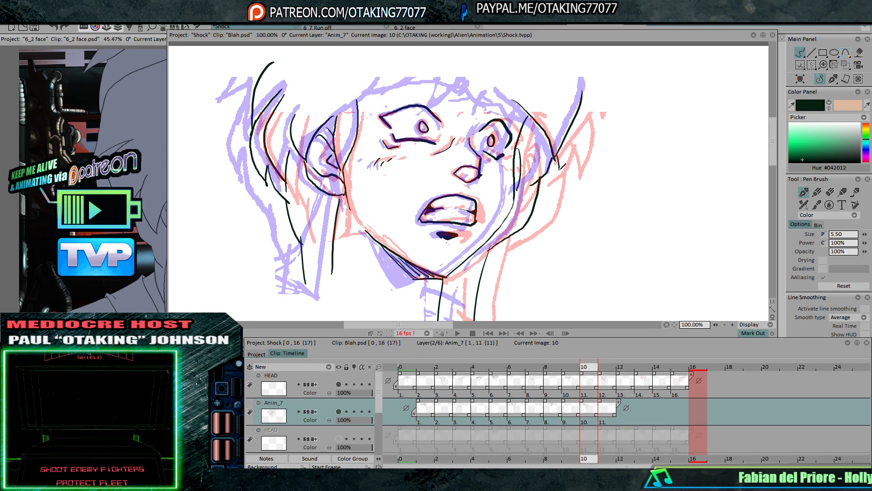
# Draw the upper curve of the right outer hair and complete its downward spike, checking against frames 9 and 11
pyautogui.press('Left')
pyautogui.press('Right')
pyautogui.press('Right')
pyautogui.press('Left')
pyautogui.press('Left')
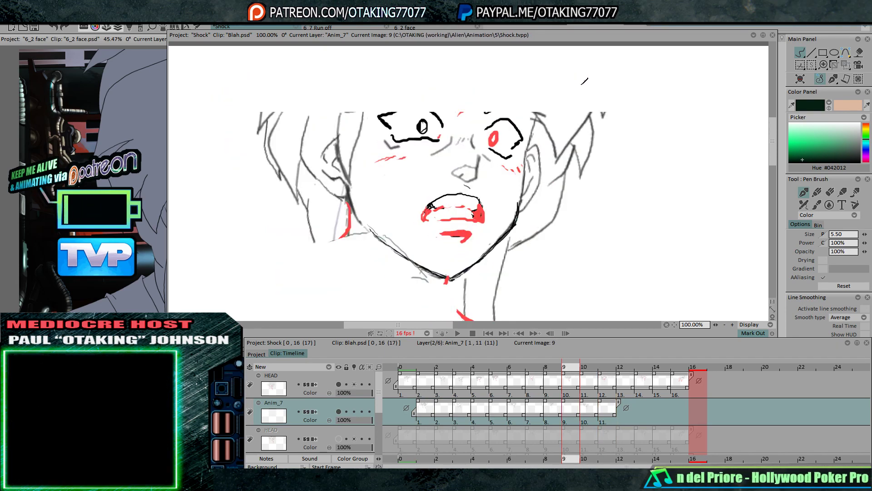
pyautogui.press('Right')
pyautogui.press('Right')
pyautogui.press('Left')
pyautogui.press('Left')
pyautogui.press('Right')
pyautogui.press('Right')
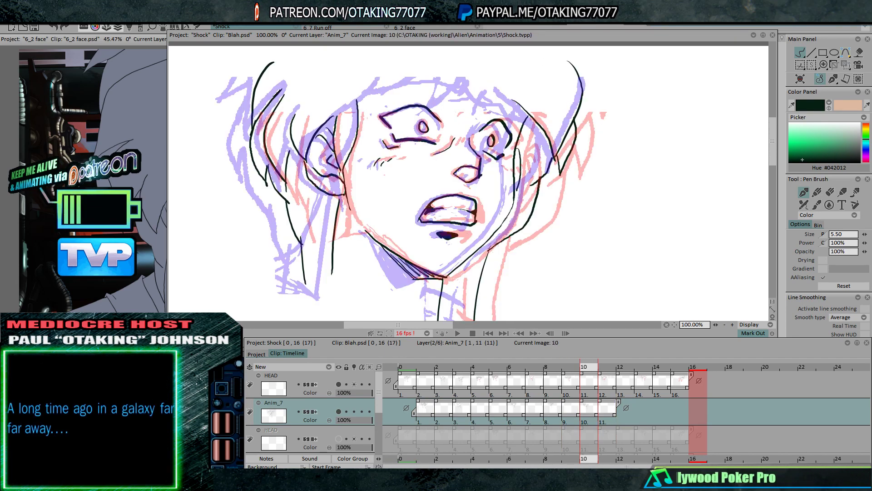
pyautogui.press('Left')
pyautogui.press('Left')
pyautogui.press('Right')
pyautogui.press('Right')
pyautogui.press('Left')
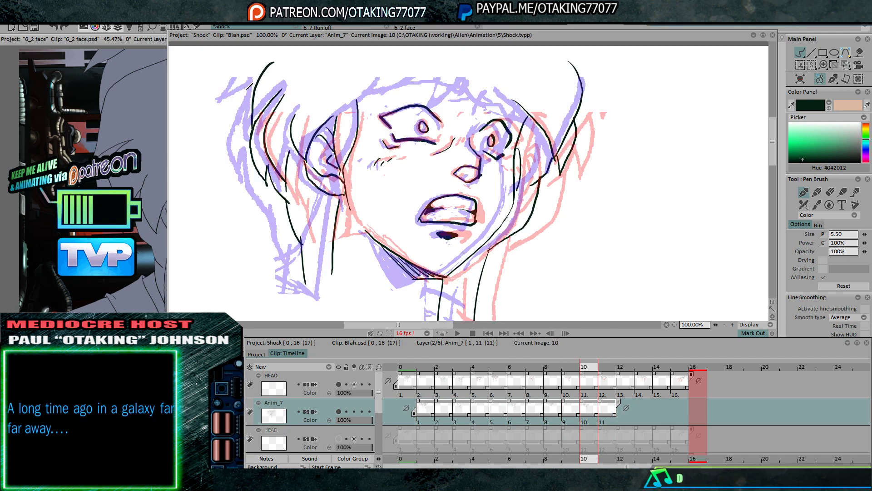
# Draw the slanted hair strand at the upper left edge of the outer hair on frame 10
pyautogui.moveTo(240, 99); pyautogui.dragTo(261, 61)
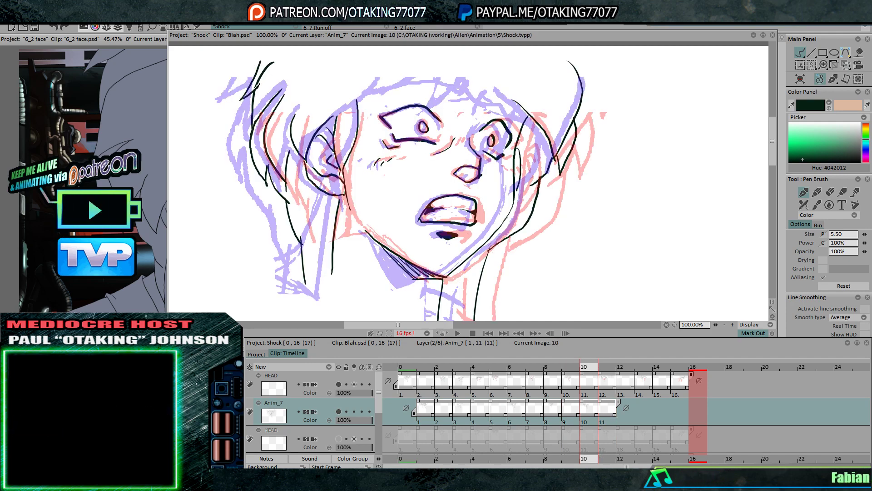
pyautogui.press('Left')
pyautogui.press('Right')
pyautogui.press('Right')
pyautogui.press('Left')
pyautogui.press('Left')
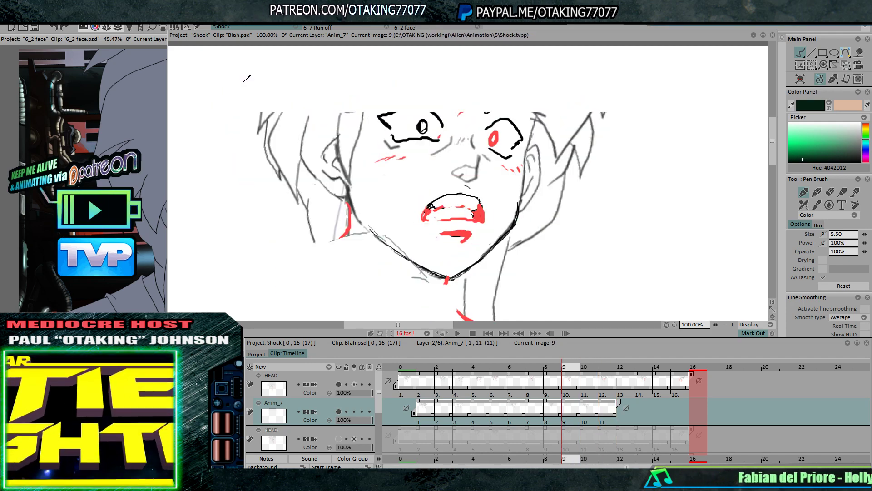
# Draw the inner fold line of the left ear on frame 10, checking frames 9 and 11
pyautogui.press('Right')
pyautogui.press('Right')
pyautogui.press('Left')
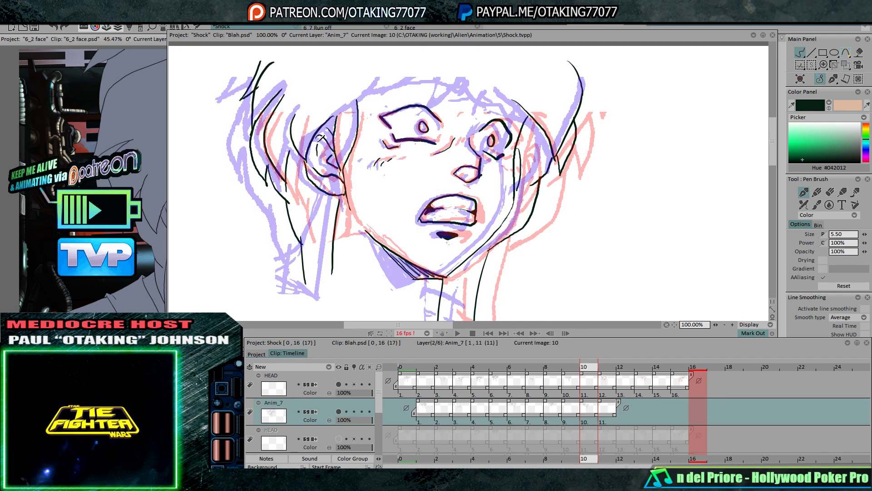
pyautogui.press('Left')
pyautogui.press('Right')
pyautogui.press('Right')
pyautogui.press('Left')
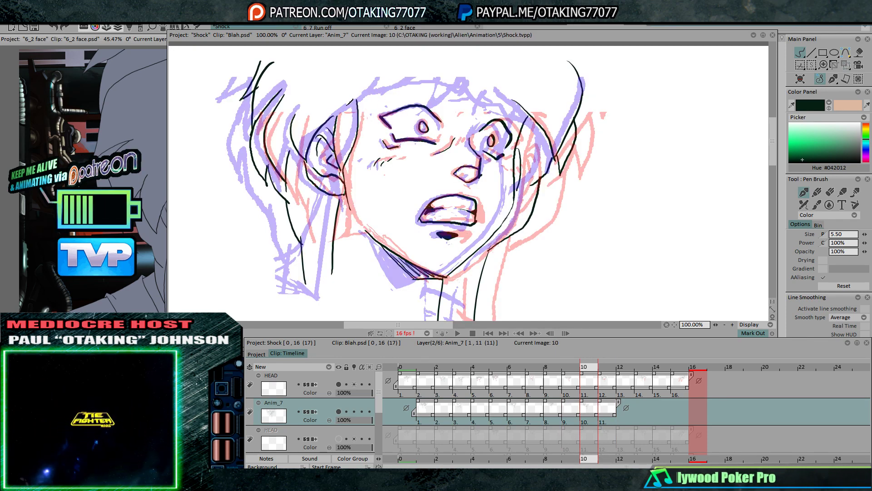
# Draw the fringe line rising above the left eye on frame 10, comparing it with frames 9 and 11
pyautogui.moveTo(371, 90); pyautogui.dragTo(408, 77)
pyautogui.press('Left')
pyautogui.press('Right')
pyautogui.press('Right')
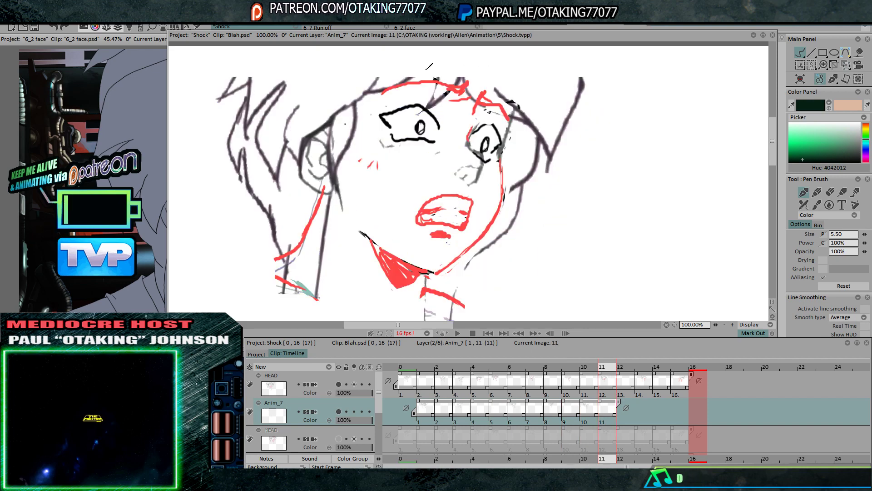
pyautogui.press('Left')
# Hide the upper HEAD layer, make Anim_7 current on frame 10 and show the lower HEAD layer
pyautogui.rightClick(174, 36)
pyautogui.click(190, 52)
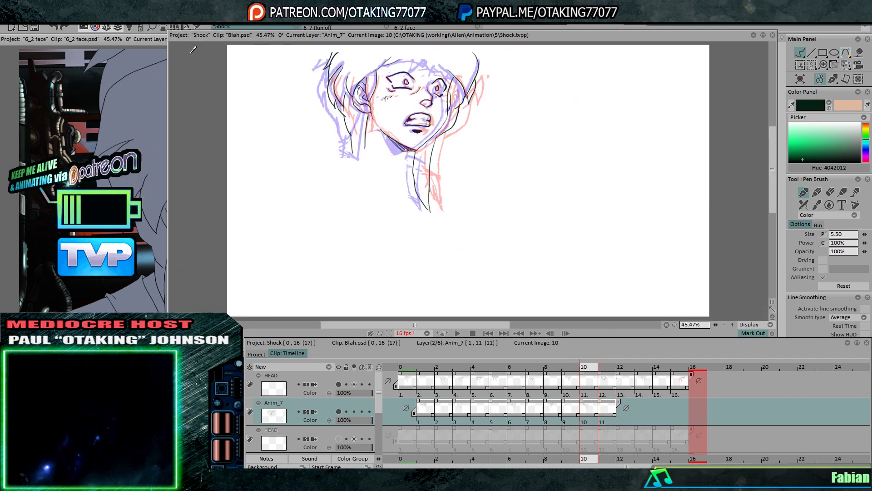
pyautogui.press('Right')
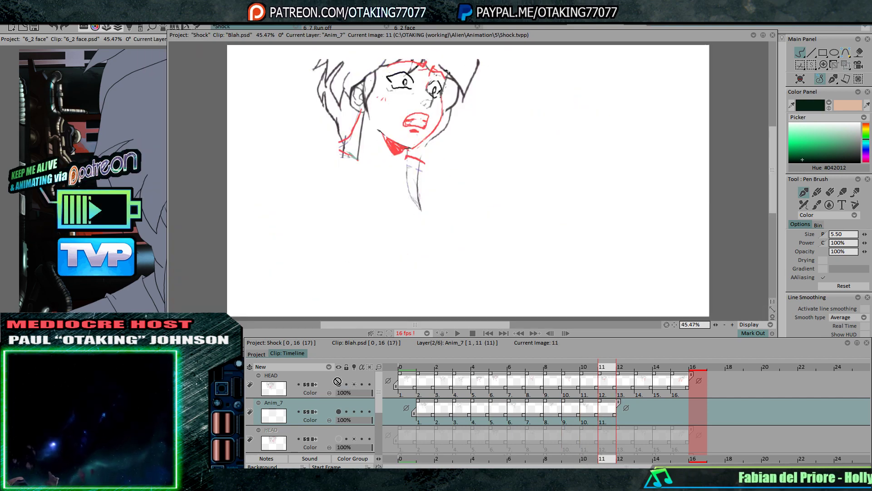
pyautogui.click(339, 389)
pyautogui.press('Left')
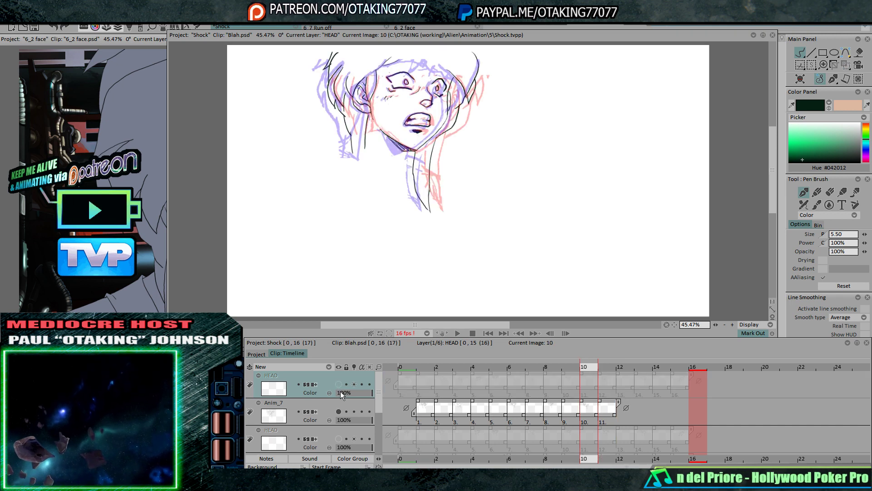
pyautogui.press('Down')
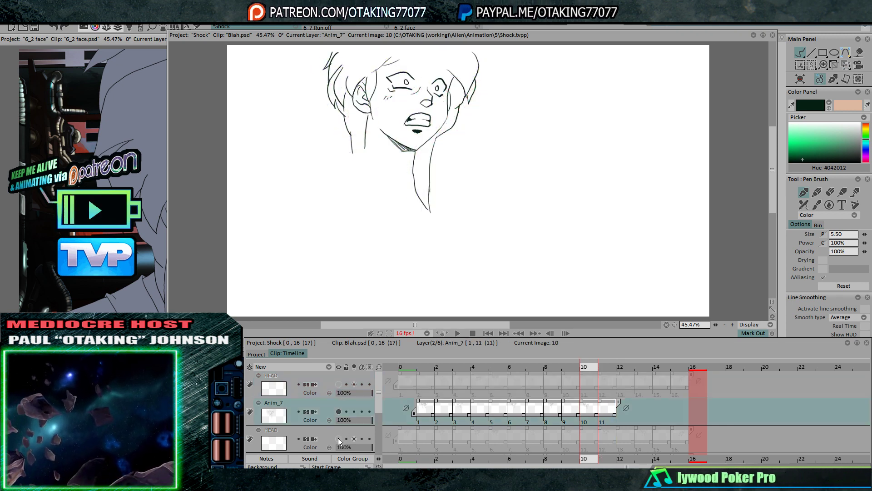
pyautogui.click(339, 438)
# Shift frame 10's head drawing by 177 horizontally and -116 vertically, check frames 9 and 11, and turn off the lower HEAD layer's light table
pyautogui.click(844, 65)
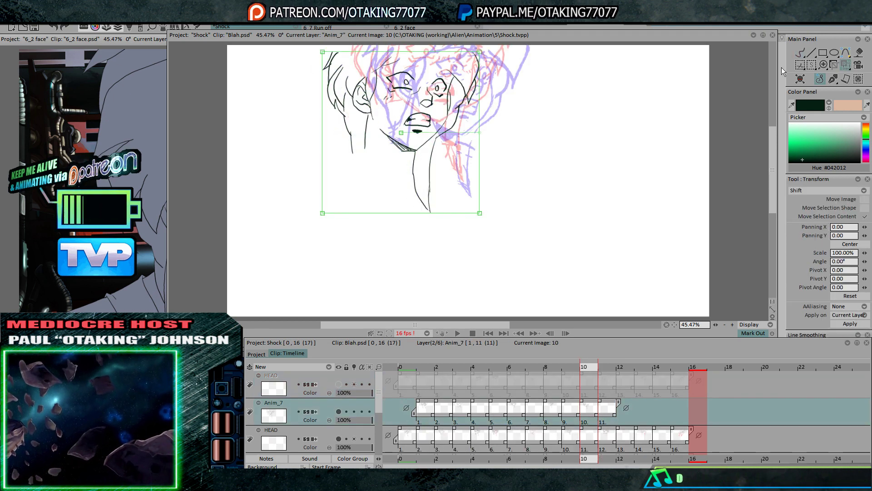
pyautogui.moveTo(436, 137); pyautogui.dragTo(472, 114)
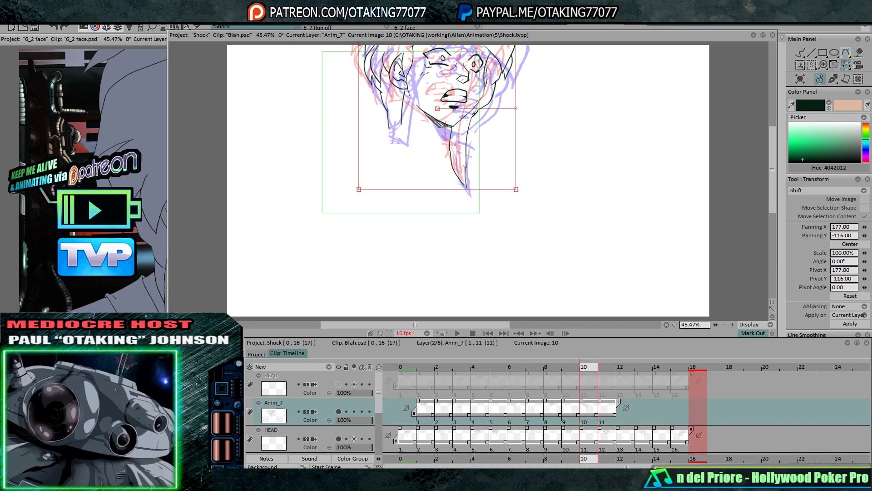
pyautogui.press('Return')
pyautogui.press('Left')
pyautogui.press('Right')
pyautogui.press('Right')
pyautogui.press('Left')
pyautogui.press('Left')
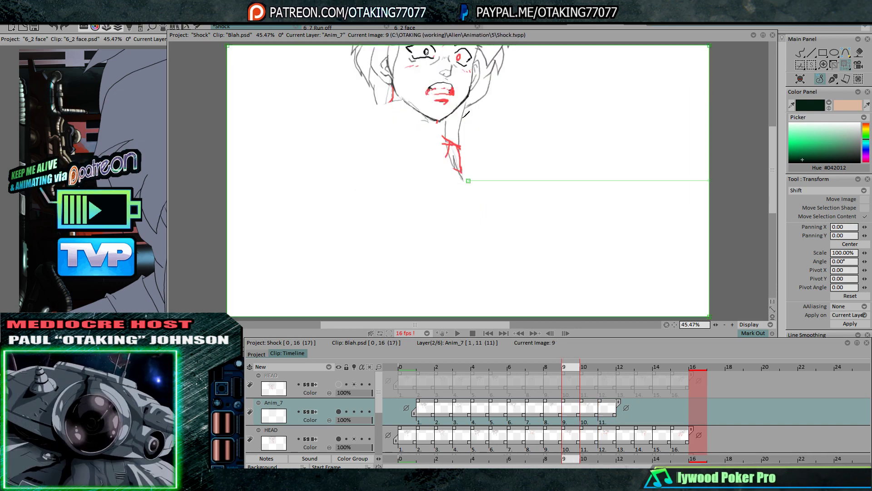
pyautogui.press('Right')
pyautogui.click(354, 439)
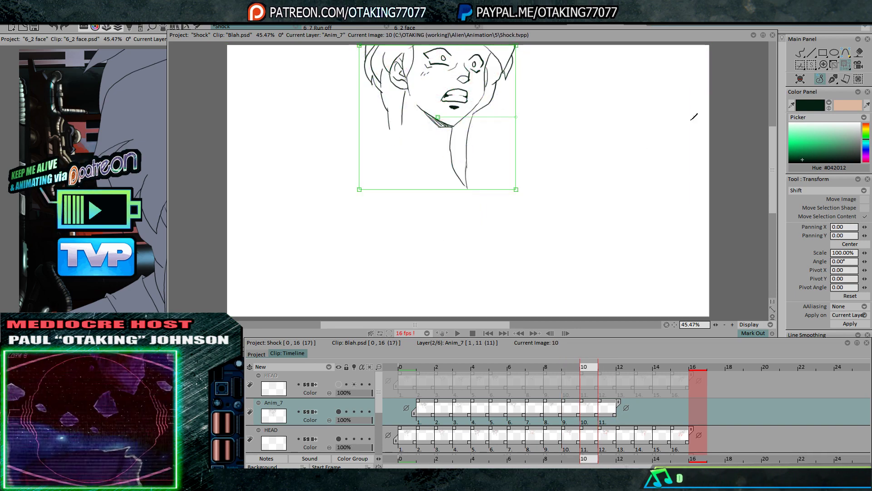
# Draw the start of the fringe edge above the right eye with the pen brush, flipping between frames 9 and 11
pyautogui.click(801, 54)
pyautogui.scroll(3, 656, 251)
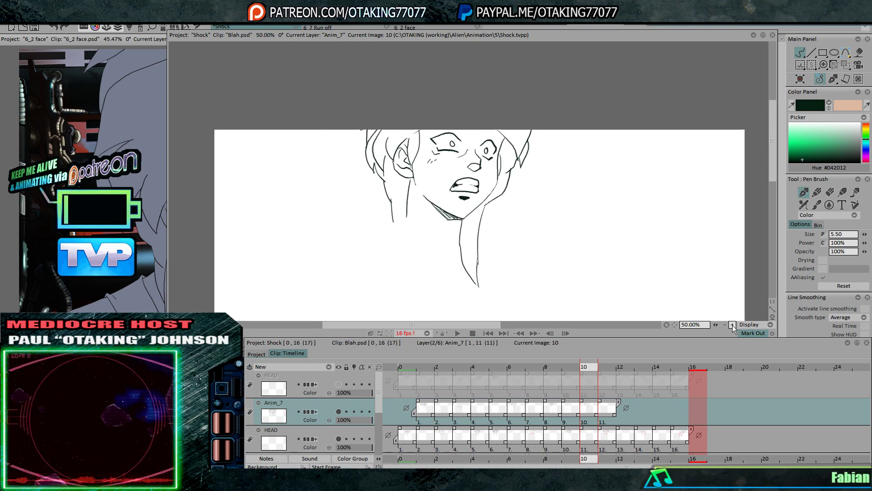
pyautogui.moveTo(652, 255); pyautogui.dragTo(649, 270)
pyautogui.press('Left')
pyautogui.press('Right')
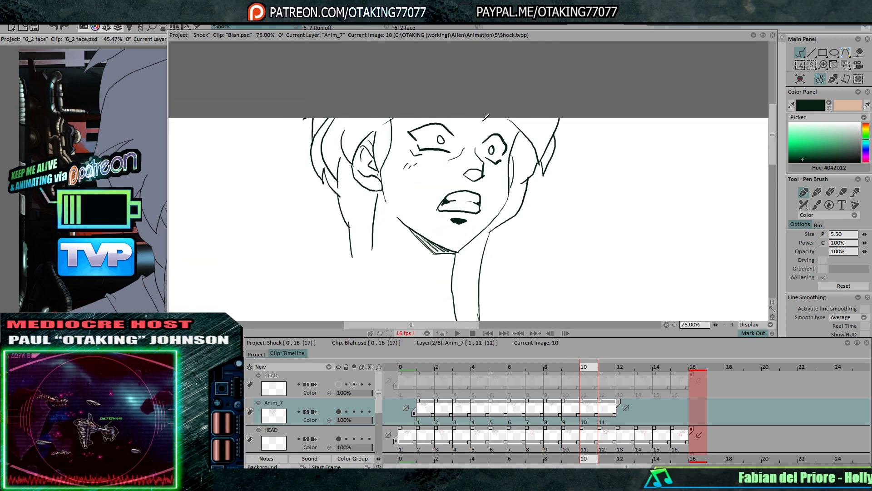
pyautogui.press('Right')
pyautogui.press('Left')
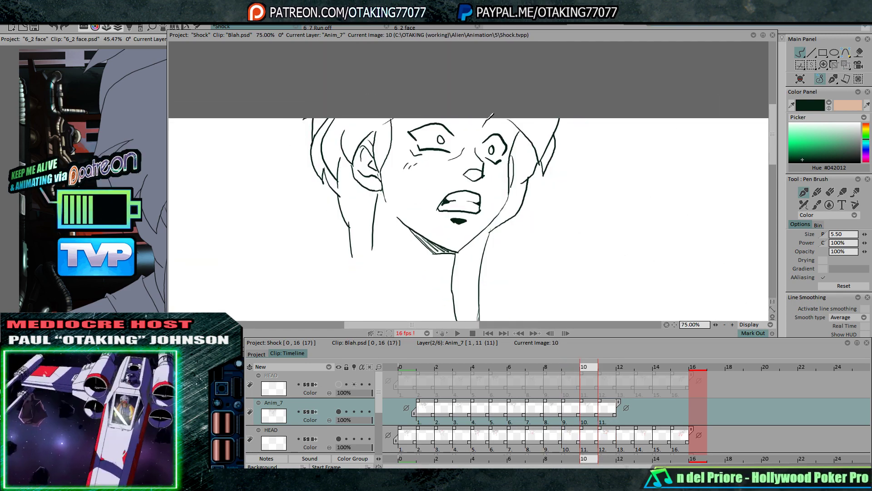
pyautogui.press('Left')
pyautogui.press('Right')
pyautogui.press('Right')
pyautogui.press('Left')
pyautogui.press('Left')
pyautogui.press('Right')
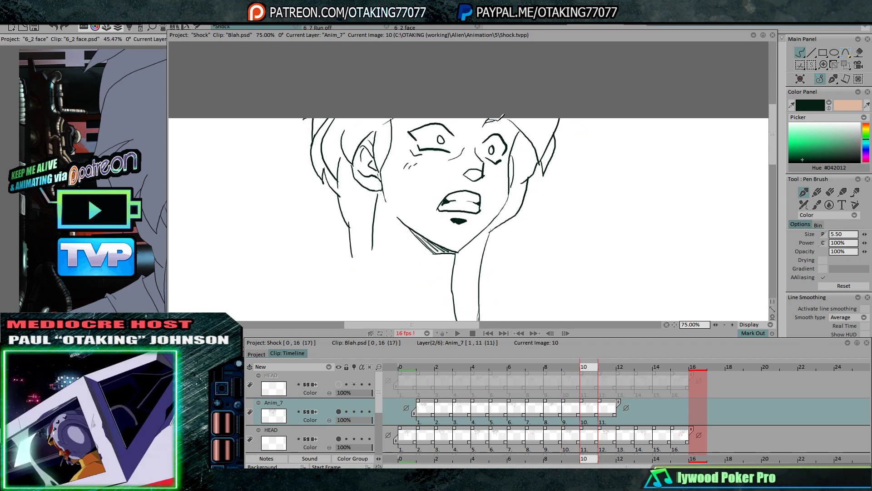
pyautogui.press('Right')
pyautogui.press('Left')
# Extend the fringe edge above the right eye toward the right side hair on frame 10
pyautogui.moveTo(491, 121); pyautogui.dragTo(515, 125)
pyautogui.press('Left')
pyautogui.press('Right')
pyautogui.press('Right')
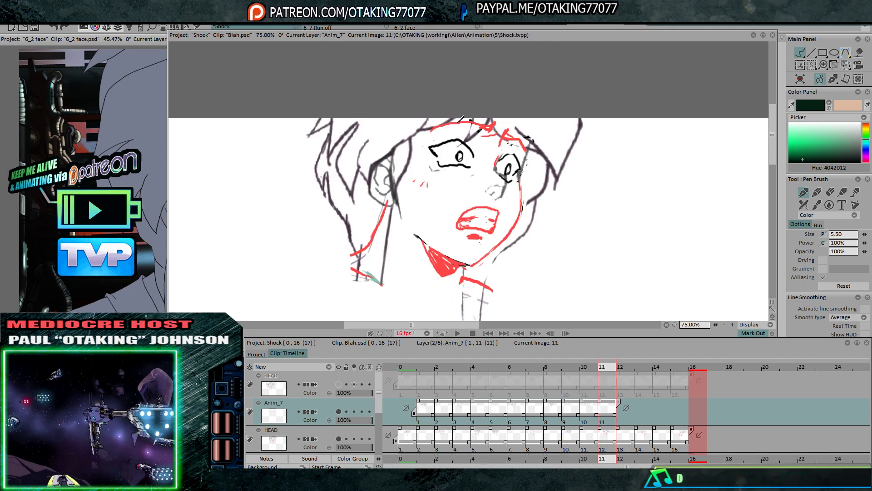
pyautogui.press('Left')
pyautogui.press('Left')
pyautogui.press('Right')
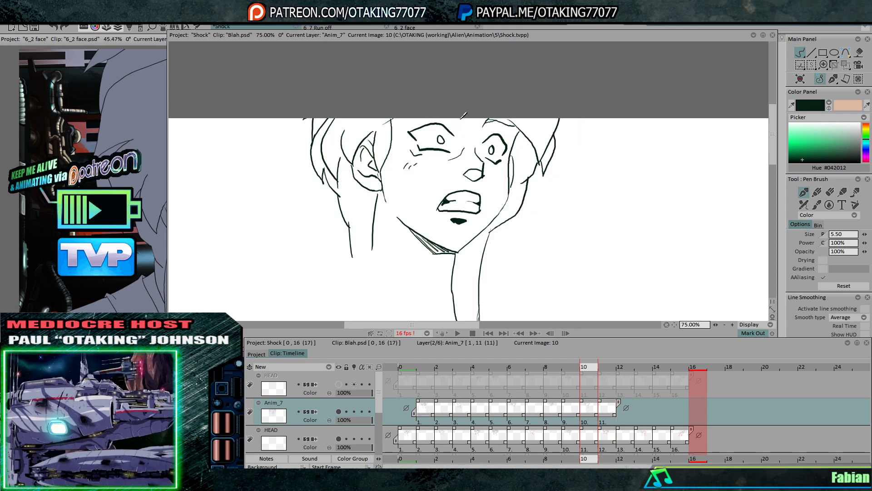
# Draw the short fringe tip between the eyes at the canvas's upper edge, checking frames 9 and 11
pyautogui.press('Left')
pyautogui.press('Right')
pyautogui.press('Right')
pyautogui.press('Left')
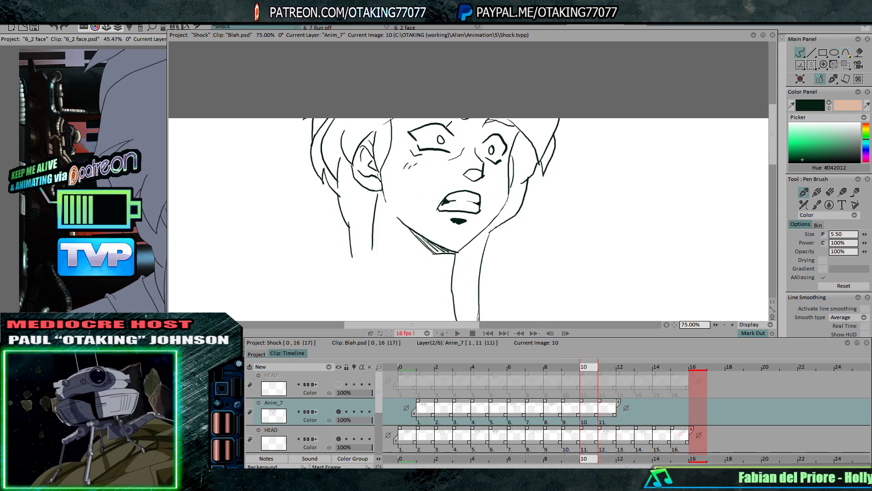
pyautogui.press('Left')
pyautogui.press('Right')
pyautogui.press('Right')
pyautogui.press('Left')
# Add the slanted fringe strands above the nose and beside the right eye's hairline on frame 10
pyautogui.press('Left')
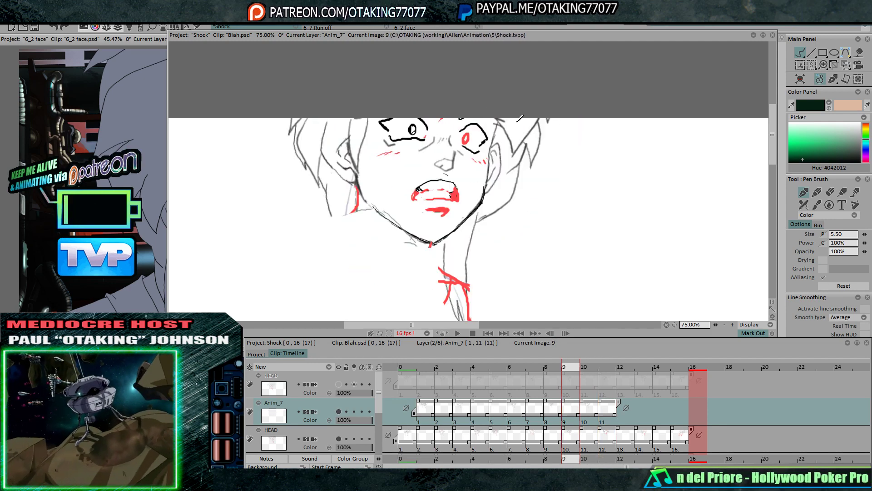
pyautogui.press('Right')
pyautogui.press('Right')
pyautogui.press('Left')
pyautogui.press('Left')
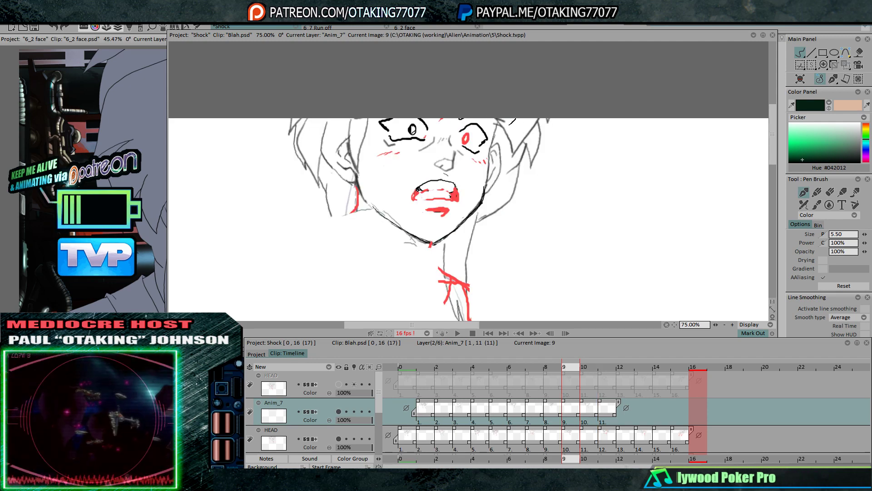
pyautogui.press('Left')
pyautogui.press('Right')
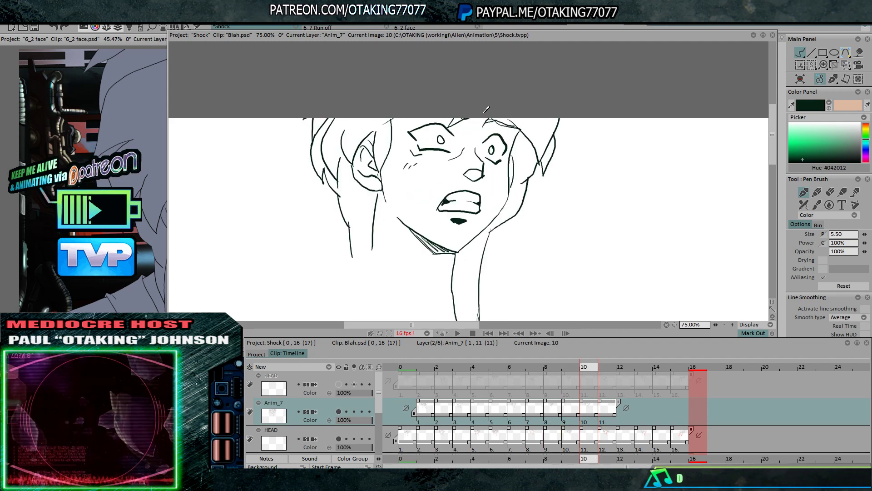
# Extend the Anim_7 layer to frame 12 by adding an empty instance
pyautogui.press('Right')
pyautogui.press('Right')
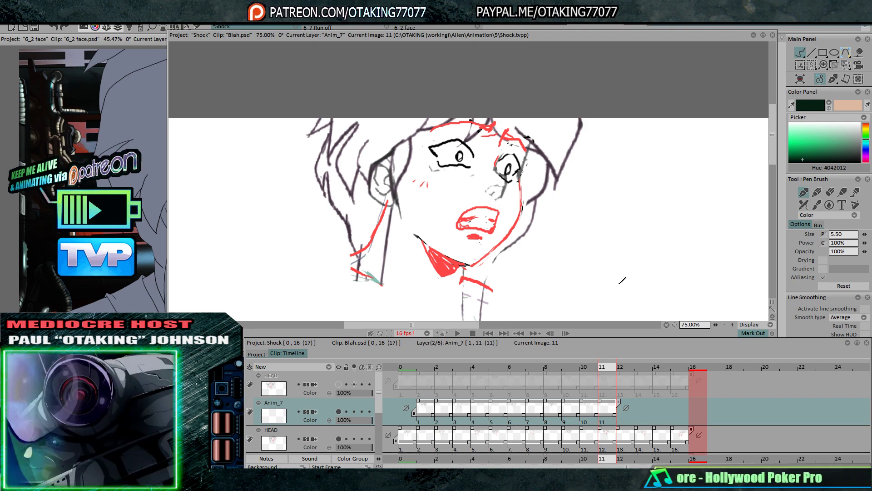
pyautogui.click(623, 367)
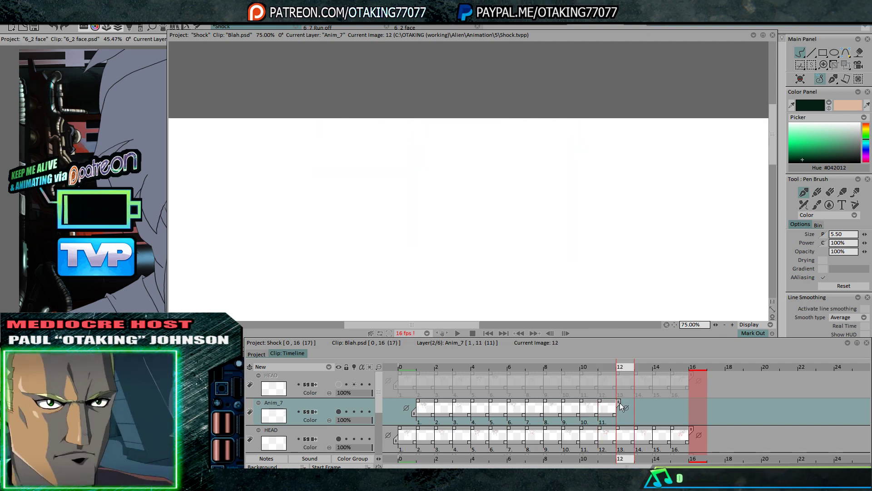
pyautogui.moveTo(619, 403); pyautogui.dragTo(650, 407)
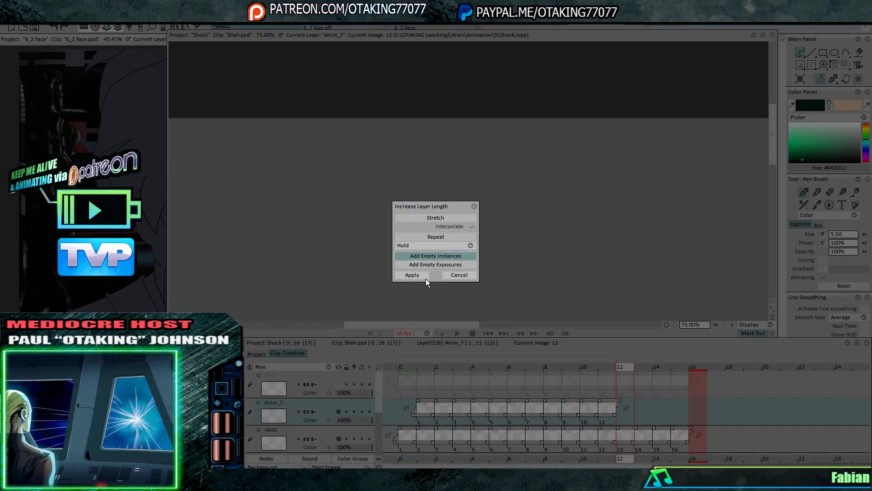
pyautogui.click(425, 276)
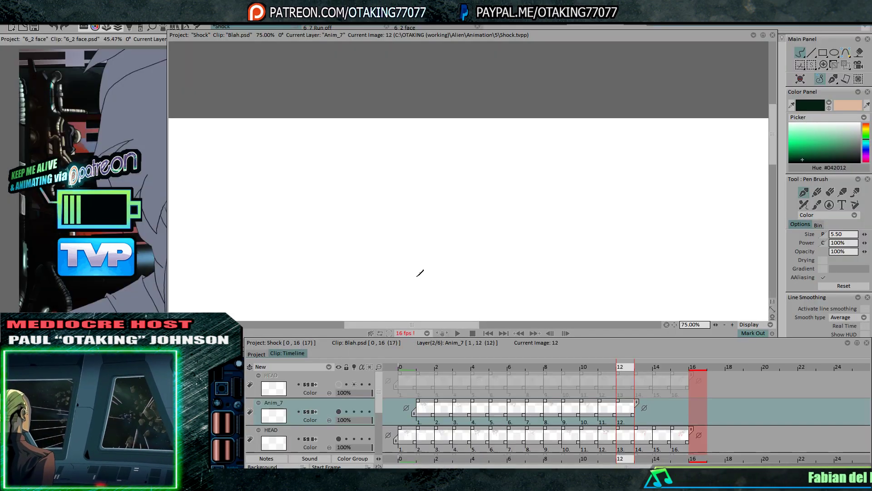
# Hide the lower HEAD layer, show the upper one, and shift its frame 11 and 13 drawings toward each other with Transform
pyautogui.click(339, 438)
pyautogui.click(339, 384)
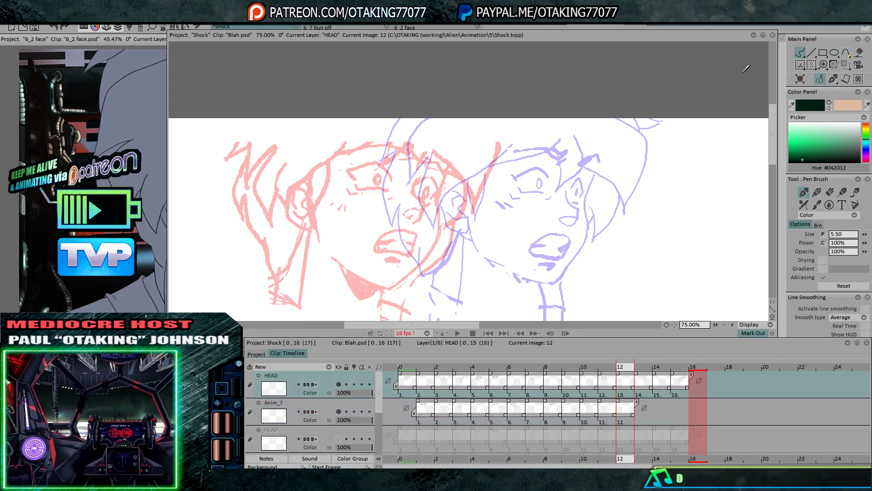
pyautogui.press('Left')
pyautogui.click(845, 64)
pyautogui.press('Right')
pyautogui.press('Right')
pyautogui.moveTo(554, 196); pyautogui.dragTo(522, 195)
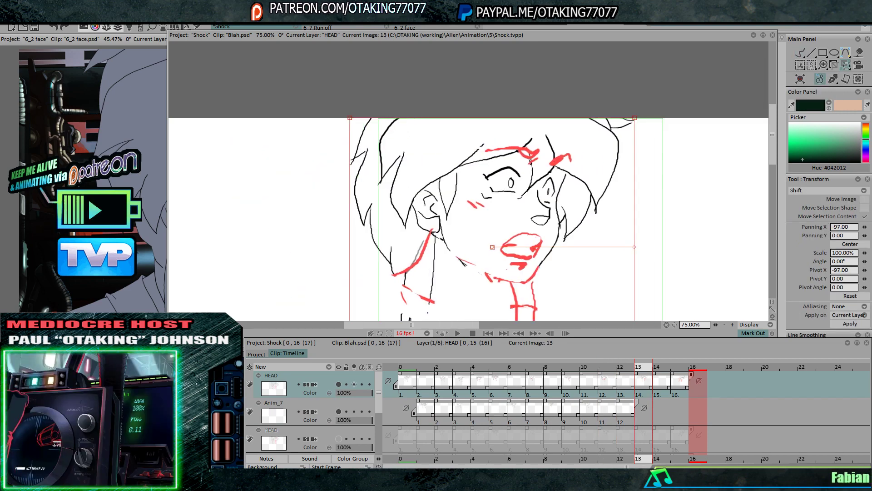
pyautogui.press('Left')
pyautogui.press('Left')
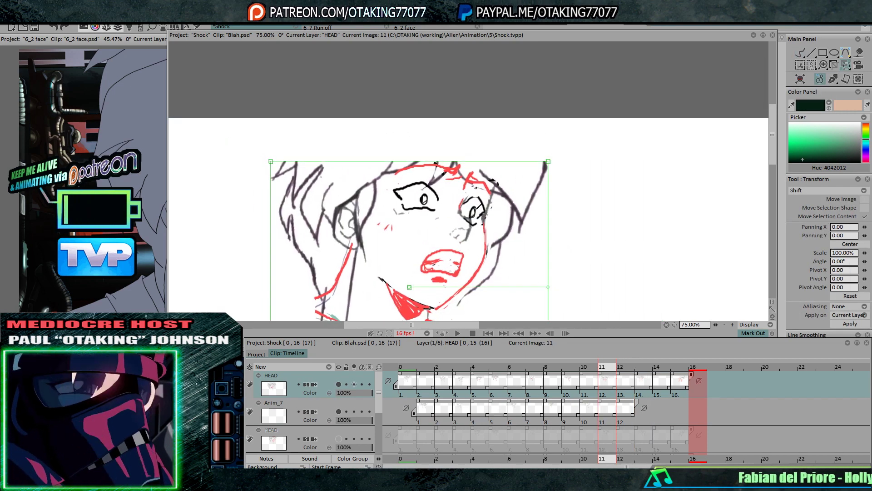
# Align the upper HEAD layer's frame 13 drawing over the frame 11 head, matching the eyes and mouth
pyautogui.press('Right')
pyautogui.press('Right')
pyautogui.moveTo(476, 209); pyautogui.dragTo(494, 215)
pyautogui.press('Left')
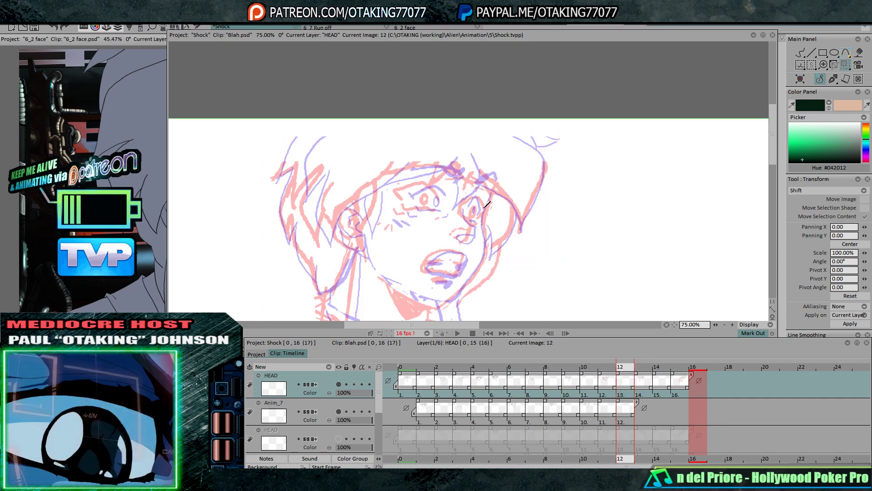
pyautogui.press('Right')
pyautogui.press('Left')
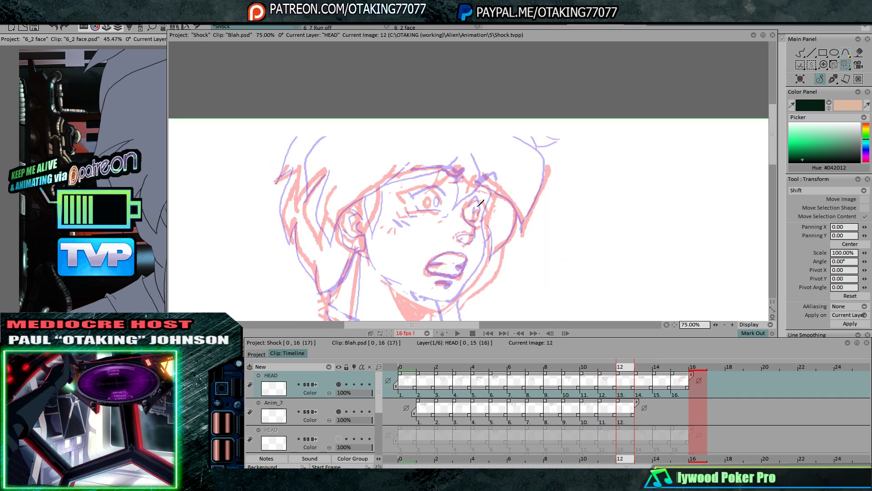
pyautogui.press('Right')
pyautogui.press('Left')
# Draw the left eye's lower and upper lids on Anim_7 frame 12 with the pen brush at 100% zoom
pyautogui.press('Down')
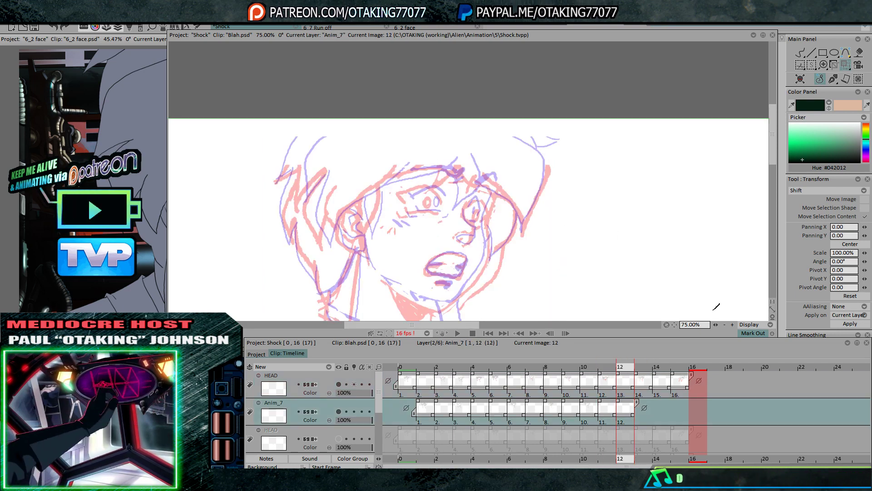
pyautogui.click(733, 325)
pyautogui.click(799, 54)
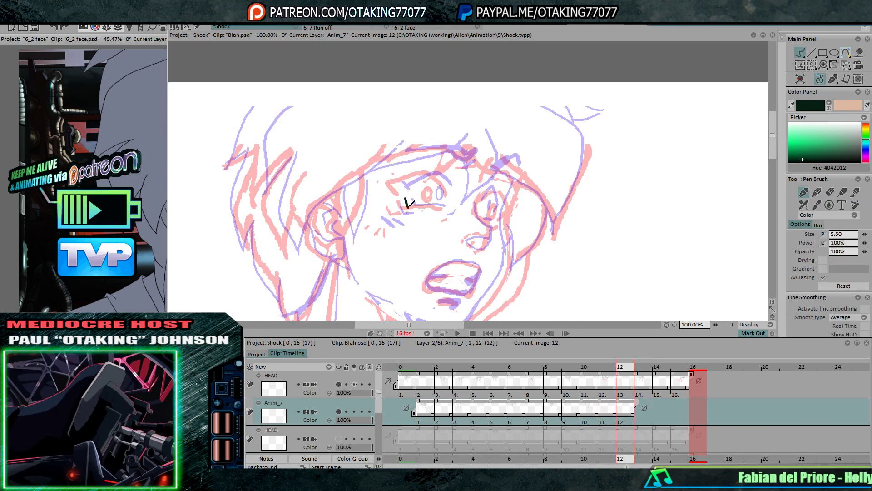
pyautogui.press('Right')
pyautogui.press('Left')
pyautogui.press('Right')
pyautogui.press('Left')
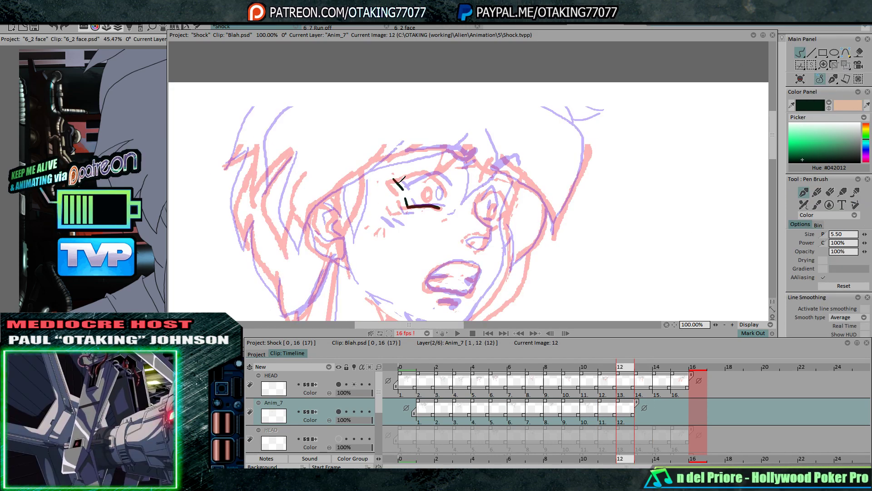
pyautogui.press('Right')
pyautogui.press('Left')
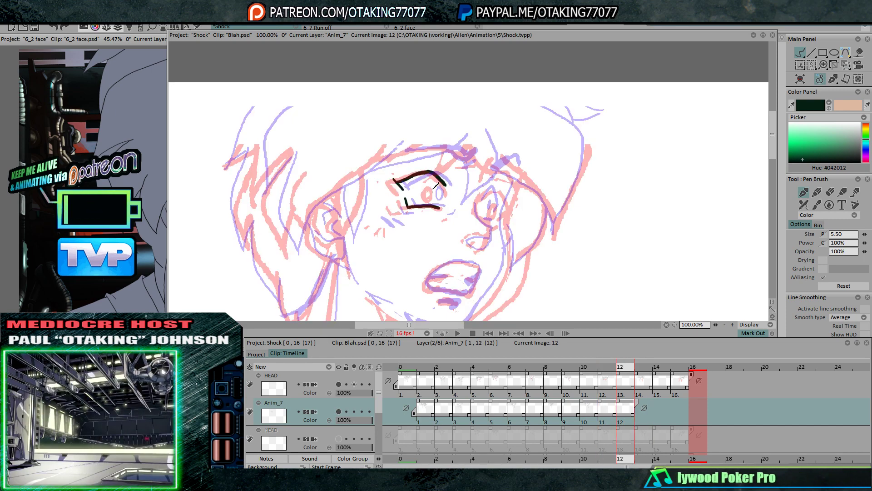
# Add the left eye's pupil and the short crease marks beneath it on frame 12, comparing with frames 11 and 13
pyautogui.press('Right')
pyautogui.moveTo(435, 197)
pyautogui.mouseDown()
pyautogui.moveTo(434, 189)
pyautogui.moveTo(410, 212)
pyautogui.mouseUp()
pyautogui.press('Left')
pyautogui.press('Left')
pyautogui.press('Right')
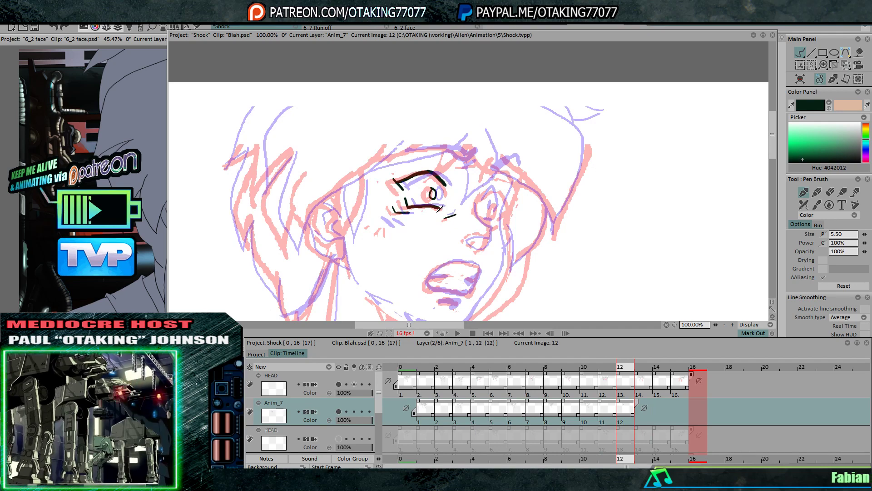
pyautogui.press('Right')
pyautogui.press('Left')
pyautogui.press('Right')
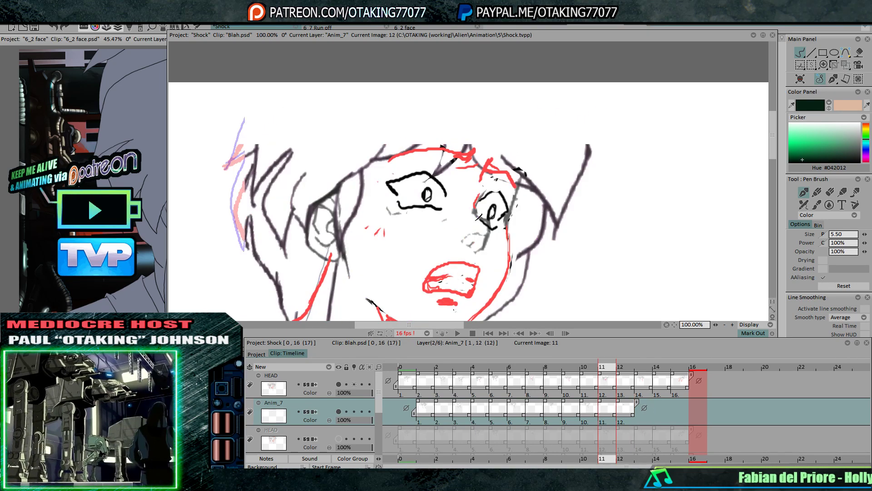
# Draw the right eye and the nose on frame 12 as in-betweens of frames 11 and 13
pyautogui.press('Left')
pyautogui.moveTo(490, 237)
pyautogui.mouseDown()
pyautogui.moveTo(480, 215)
pyautogui.moveTo(490, 238)
pyautogui.mouseUp()
pyautogui.press('Right')
pyautogui.press('Left')
pyautogui.press('Right')
pyautogui.press('Left')
pyautogui.press('Left')
pyautogui.press('Right')
pyautogui.press('Right')
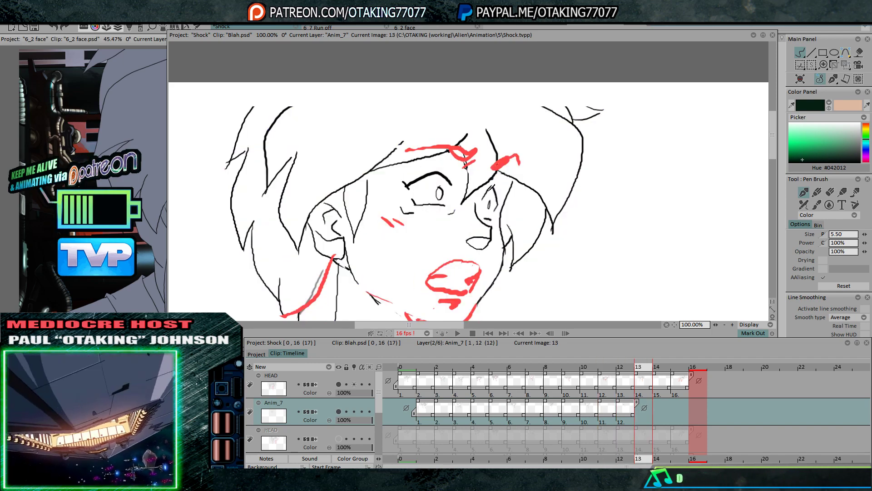
pyautogui.press('Left')
pyautogui.moveTo(483, 200)
pyautogui.mouseDown()
pyautogui.moveTo(502, 180)
pyautogui.moveTo(500, 205)
pyautogui.mouseUp()
pyautogui.press('Right')
pyautogui.press('Right')
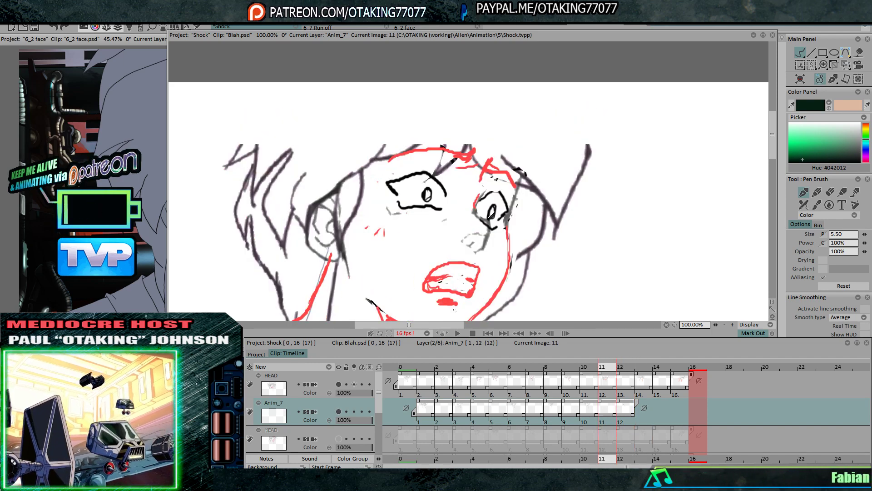
# Draw the open mouth's outline and inner teeth lines on frame 12, checking against the neighbouring frames
pyautogui.press('Left')
pyautogui.press('Left')
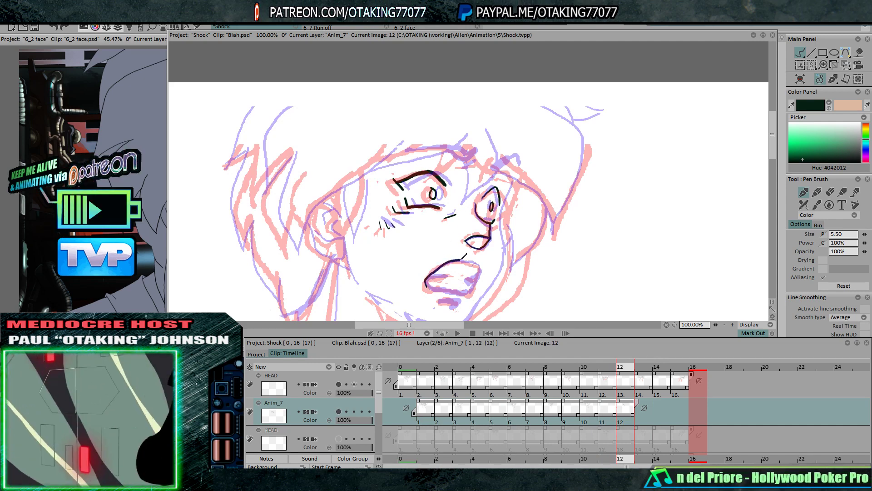
pyautogui.moveTo(460, 260); pyautogui.dragTo(479, 266)
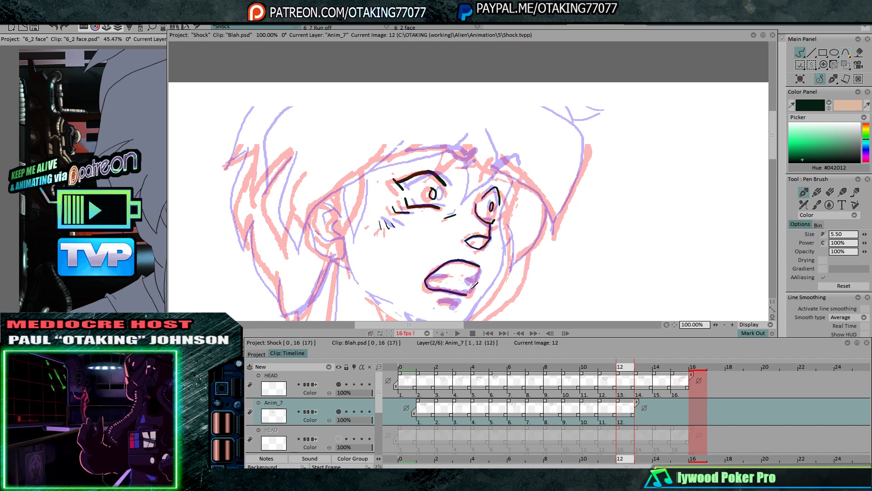
pyautogui.press('Left')
pyautogui.press('Right')
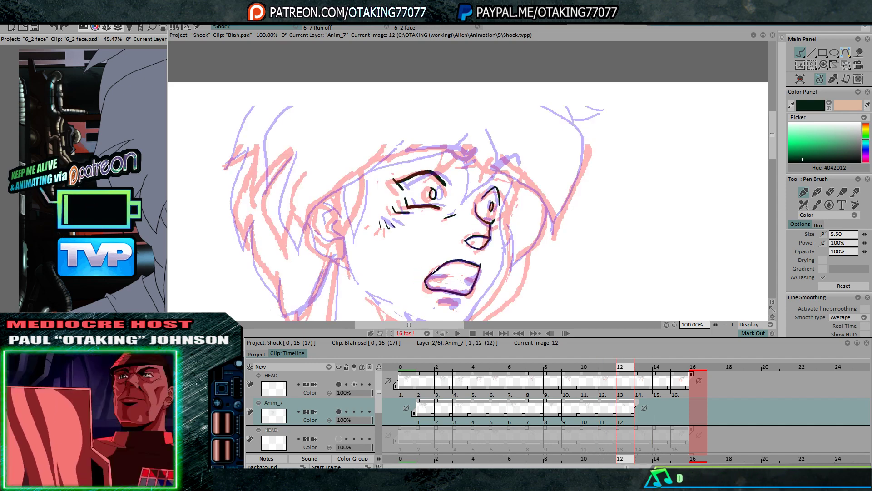
pyautogui.press('Right')
pyautogui.press('Left')
pyautogui.press('Left')
pyautogui.press('Right')
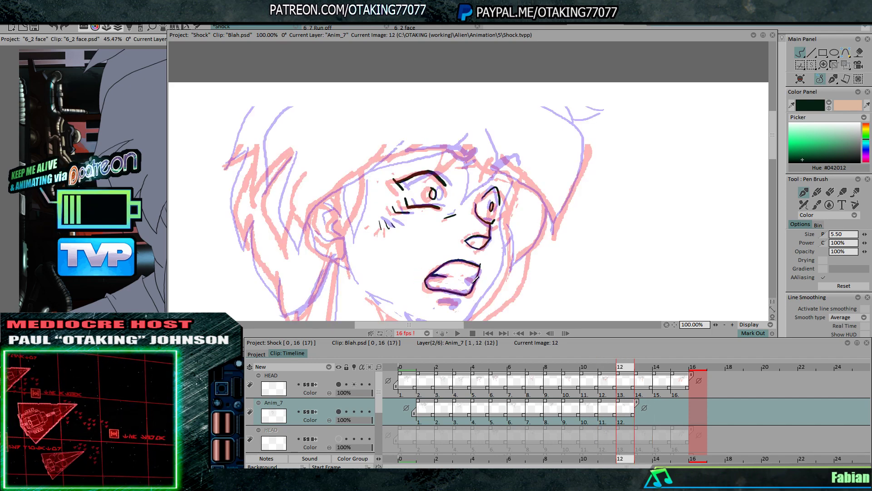
pyautogui.moveTo(475, 278); pyautogui.dragTo(469, 281)
# Draw the pointed fringe strands hanging between the eyes on frame 12, flipping between frames 11 and 13
pyautogui.moveTo(408, 174); pyautogui.dragTo(428, 168)
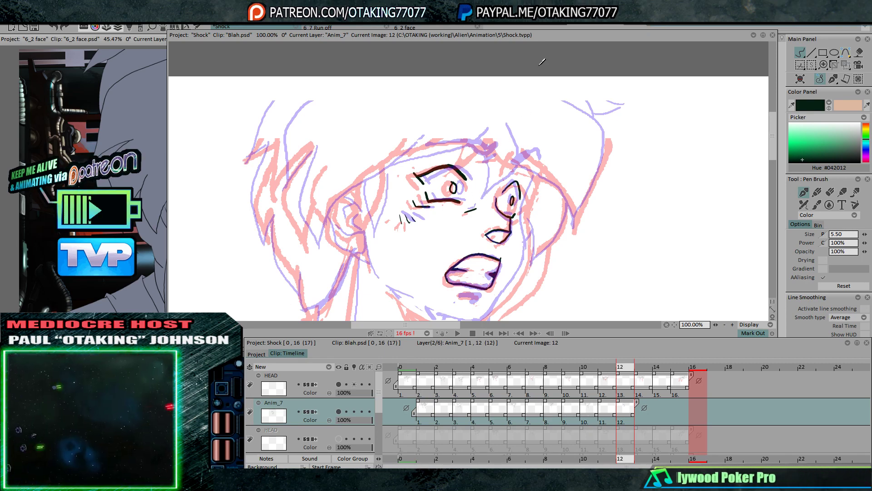
pyautogui.press('Right')
pyautogui.press('Left')
pyautogui.press('Left')
pyautogui.press('Right')
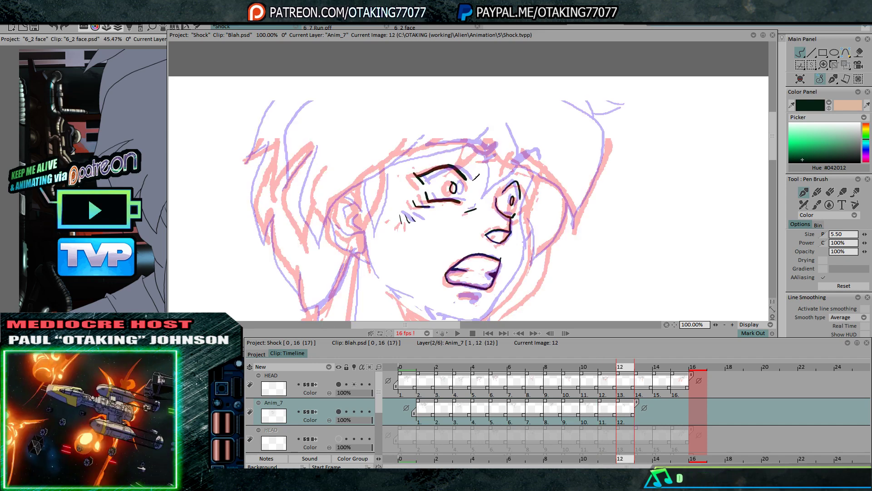
pyautogui.press('Left')
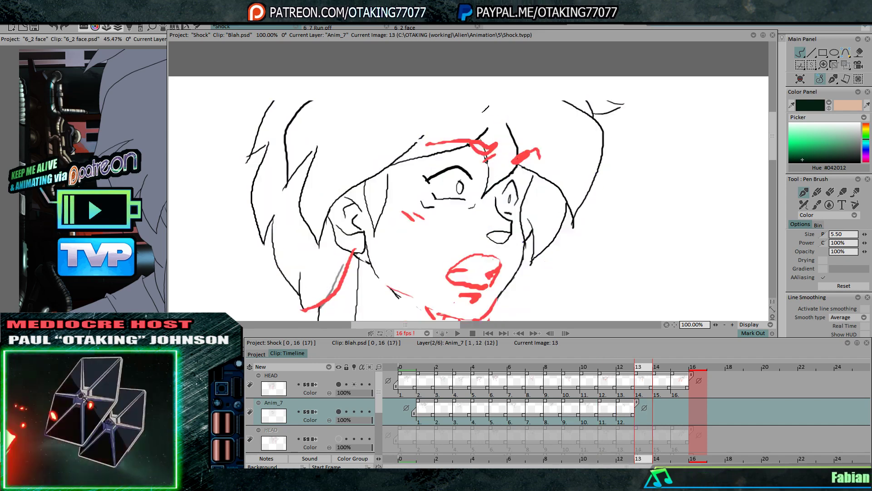
pyautogui.press('Right')
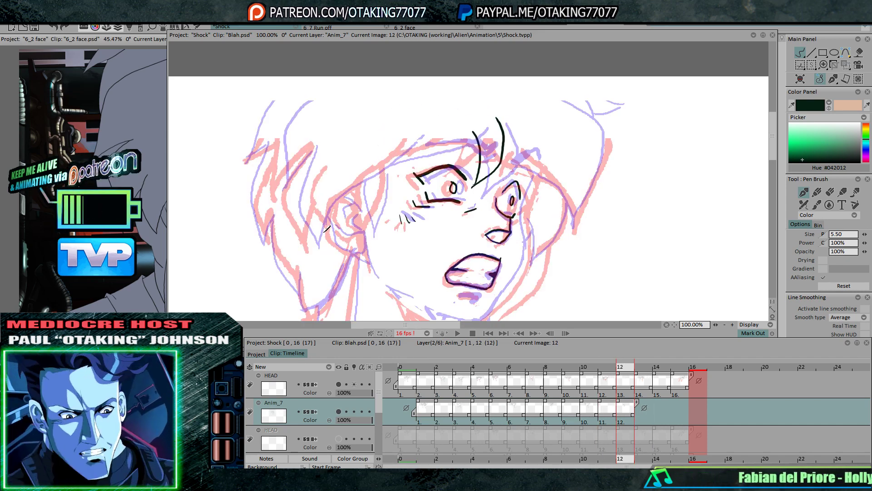
# Draw the curved start of the hairline around the top of the ear on frame 12
pyautogui.press('Right')
pyautogui.press('Left')
pyautogui.press('Left')
pyautogui.press('Right')
pyautogui.moveTo(325, 236); pyautogui.dragTo(339, 197)
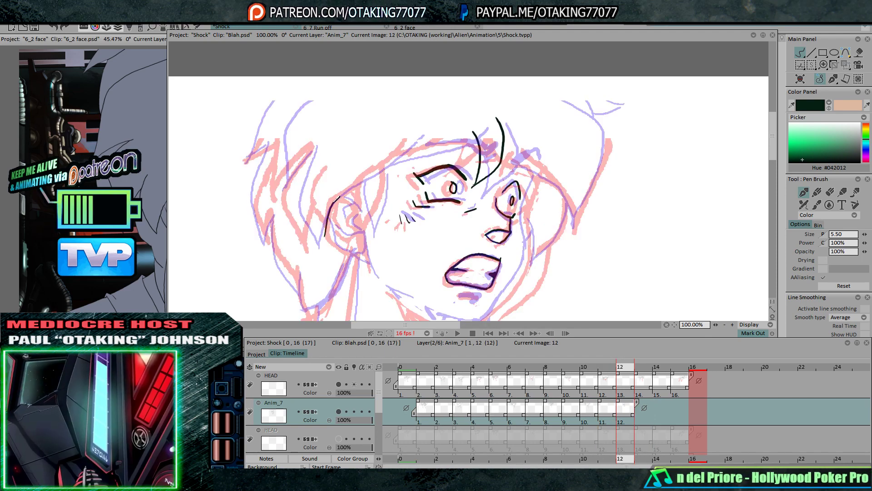
# Extend the hairline from the ear across the forehead and down to the tip of the right side hair
pyautogui.press('Left')
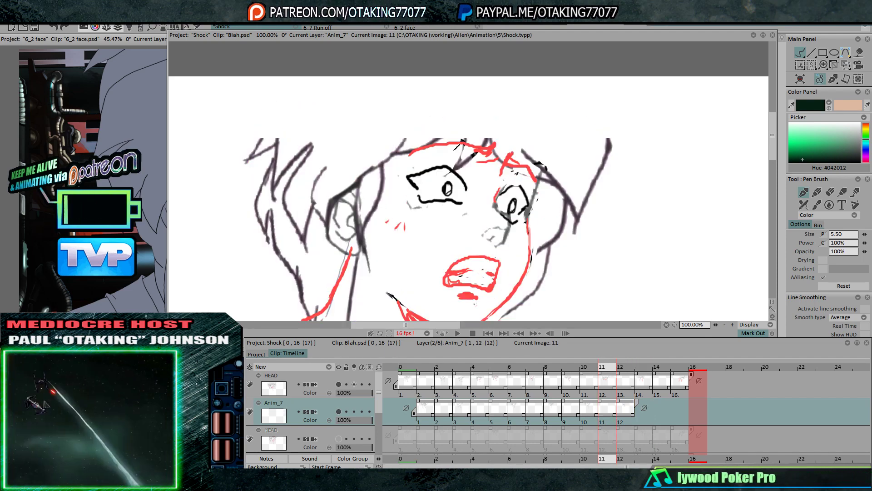
pyautogui.press('Right')
pyautogui.press('Left')
pyautogui.press('Right')
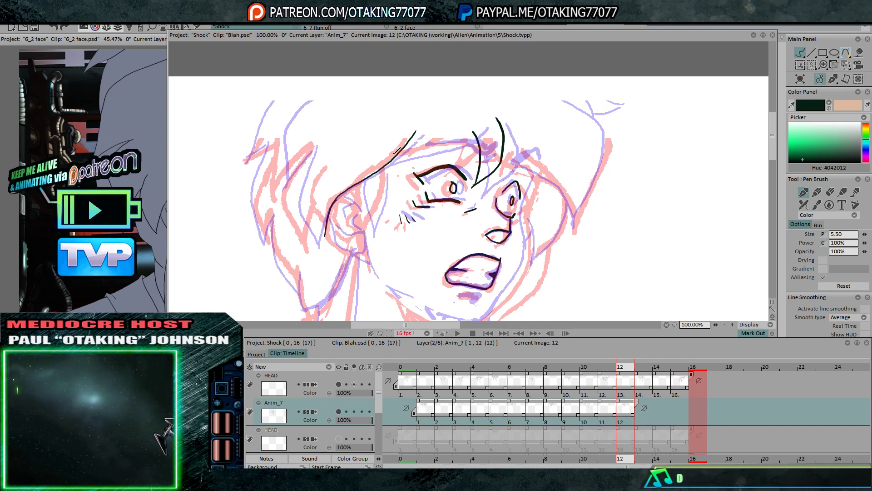
pyautogui.press('Left')
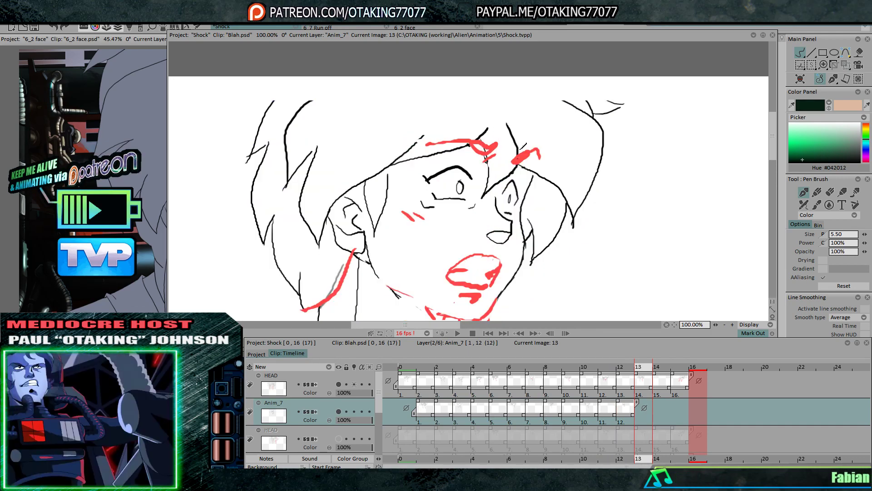
pyautogui.press('Right')
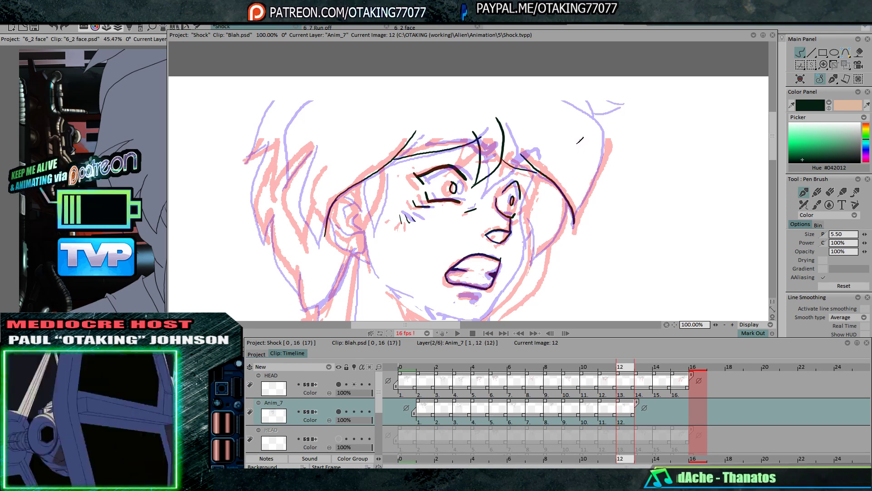
# Draw the outer contour of the right side hair from the crown down to its pointed tip
pyautogui.press('Right')
pyautogui.press('Left')
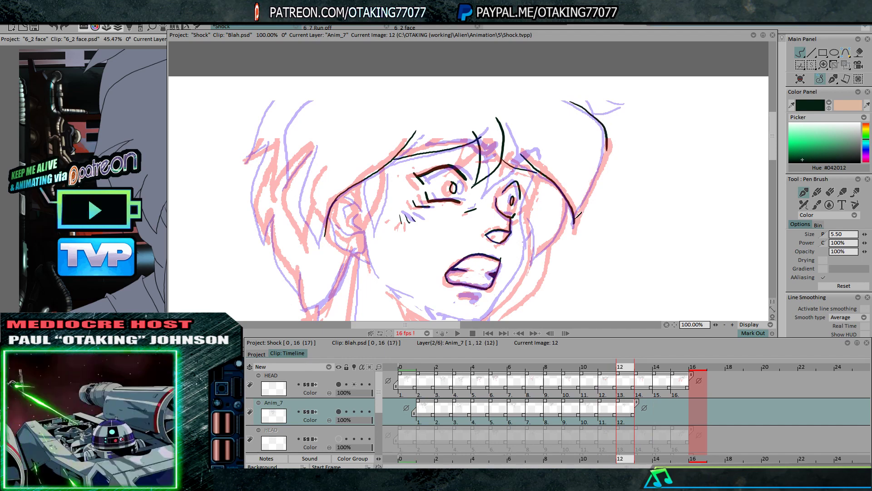
pyautogui.moveTo(576, 221); pyautogui.dragTo(607, 140)
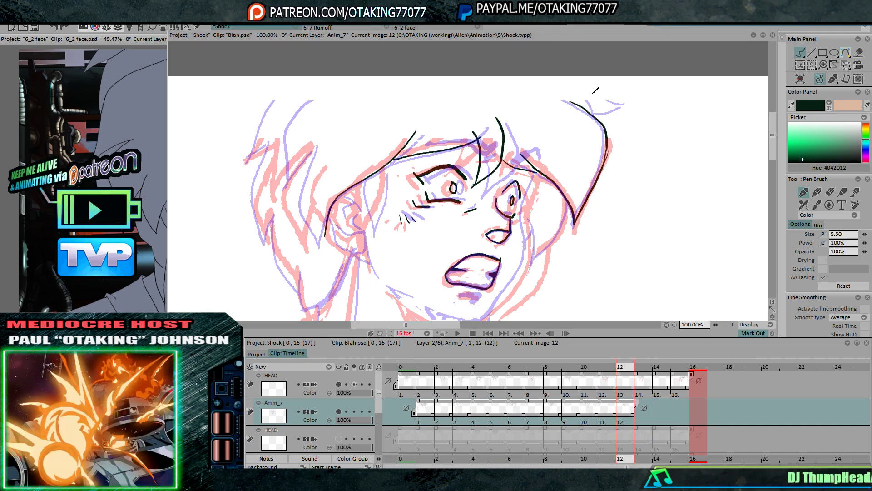
# Add the small flicked tuft at the crown above the right side hair, checking frames 11 and 13
pyautogui.press('Right')
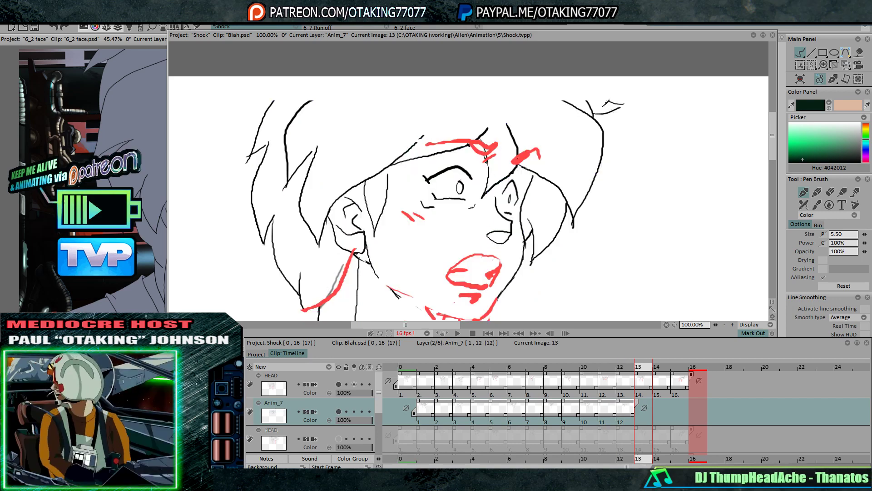
pyautogui.press('Left')
pyautogui.press('Left')
pyautogui.press('Right')
pyautogui.press('Right')
pyautogui.press('Left')
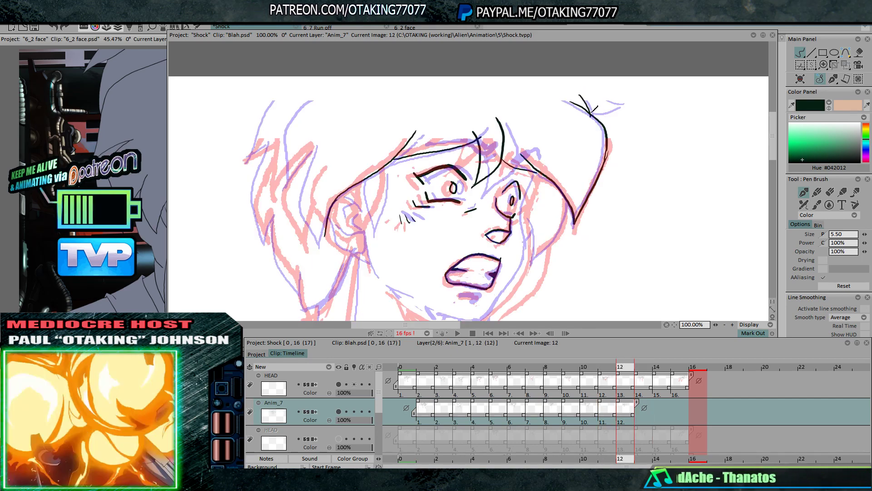
pyautogui.moveTo(592, 114); pyautogui.dragTo(623, 108)
pyautogui.press('Left')
pyautogui.press('Right')
pyautogui.press('Right')
pyautogui.press('Left')
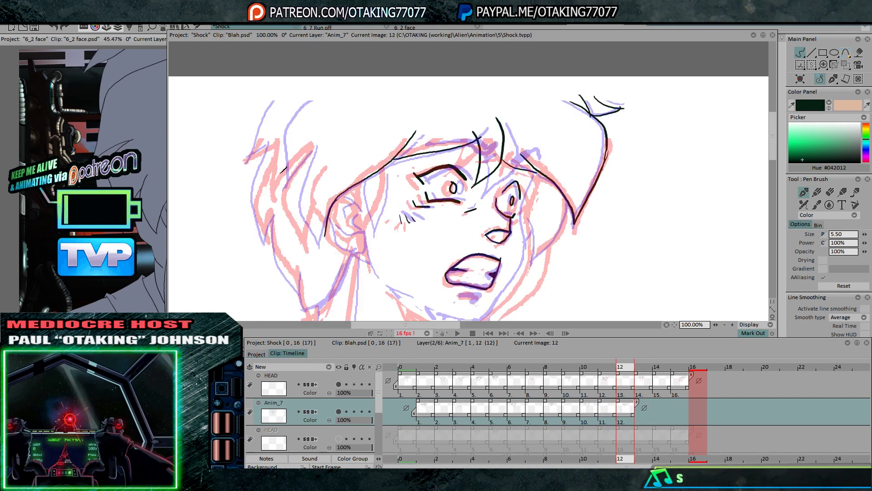
# Draw the curved edge and upward spike of the left side hair on frame 12, checking it against frame 13
pyautogui.moveTo(299, 104); pyautogui.dragTo(283, 179)
pyautogui.press('Right')
pyautogui.press('Left')
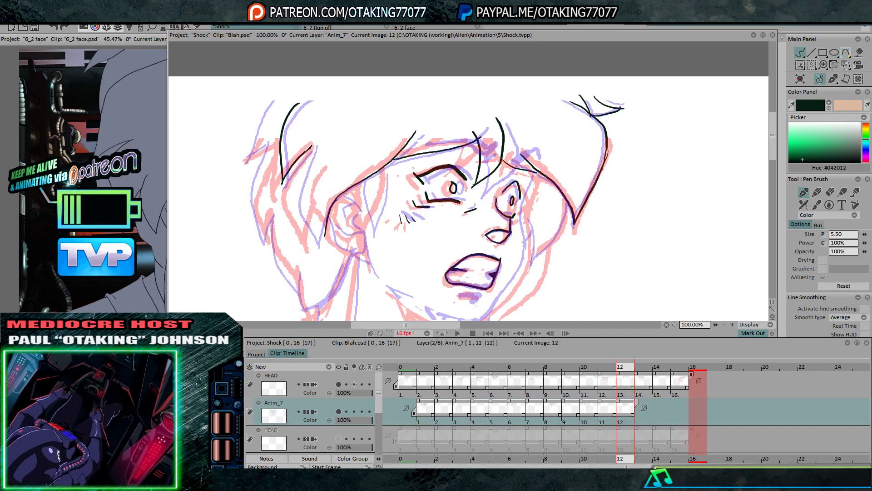
pyautogui.press('Right')
pyautogui.press('Left')
# Extend the left side lock from the spike down to its pointed tip beside the ear, comparing frames 11 and 13
pyautogui.moveTo(296, 210); pyautogui.dragTo(315, 245)
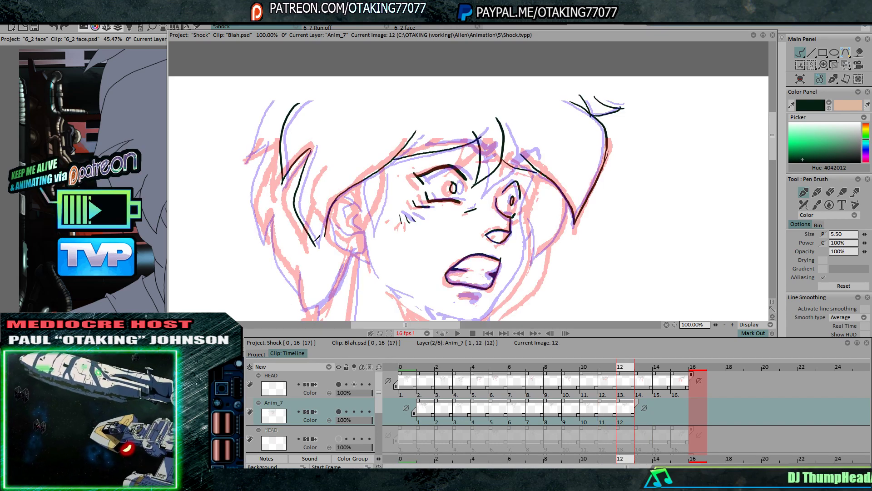
pyautogui.press('Right')
pyautogui.press('Left')
pyautogui.press('Left')
pyautogui.press('Right')
# Draw the small pointed strand between the left side lock and the ear, matched to the neighbouring frames
pyautogui.moveTo(318, 213); pyautogui.dragTo(315, 239)
pyautogui.moveTo(315, 205); pyautogui.dragTo(324, 234)
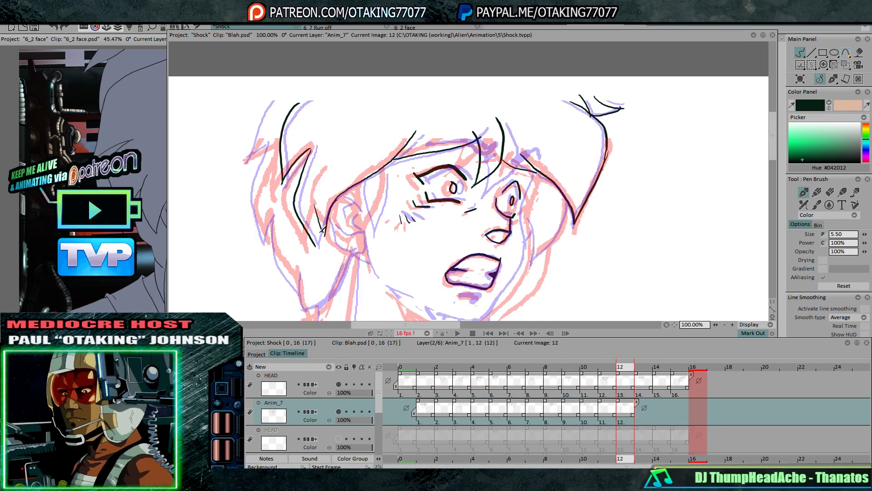
pyautogui.press('Right')
pyautogui.press('Left')
pyautogui.press('Left')
pyautogui.press('Right')
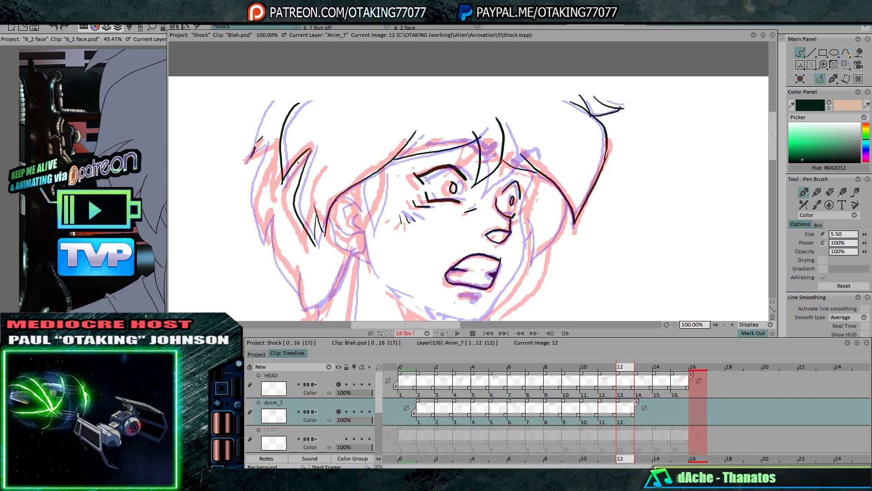
# Draw the outermost left hair contour with its upper jagged spike, flipping to frame 13 for reference
pyautogui.press('Right')
pyautogui.press('Left')
pyautogui.press('Right')
pyautogui.press('Left')
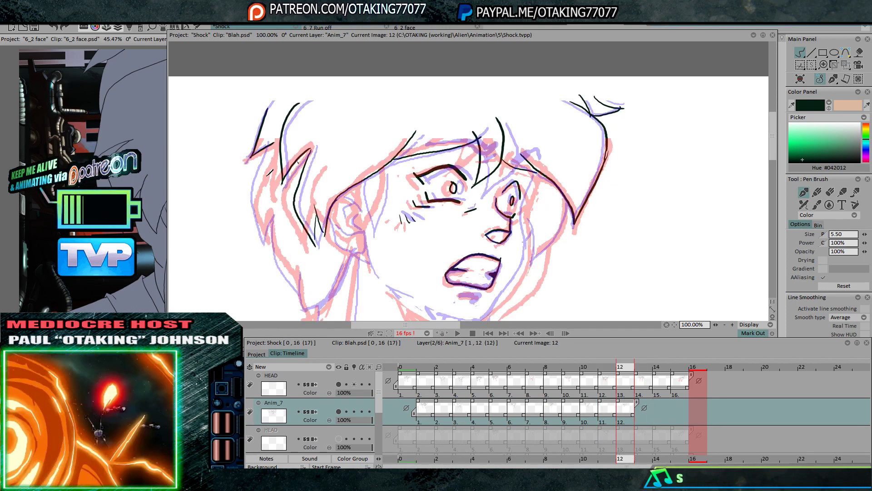
# Continue the outer contour of the back hair from the spike down to the nape, redoing the first stroke
pyautogui.moveTo(260, 169); pyautogui.dragTo(265, 221)
pyautogui.hotkey('ctrl', 'z')
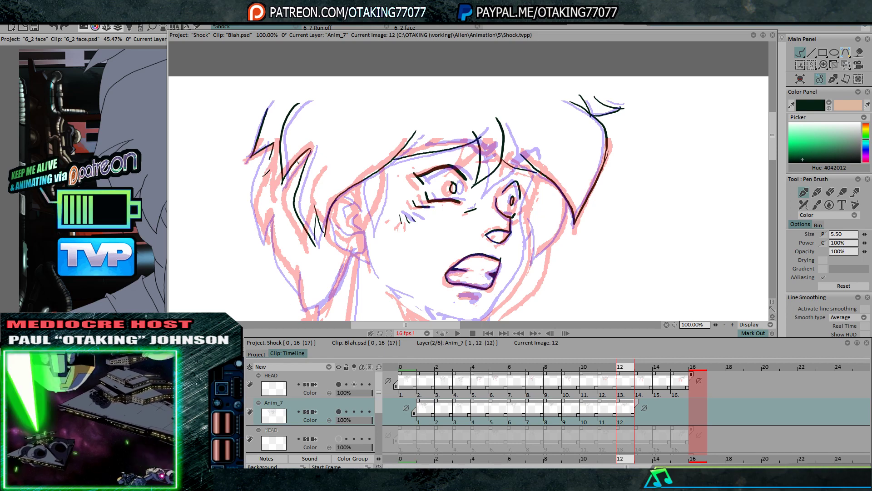
pyautogui.moveTo(293, 226); pyautogui.dragTo(313, 178)
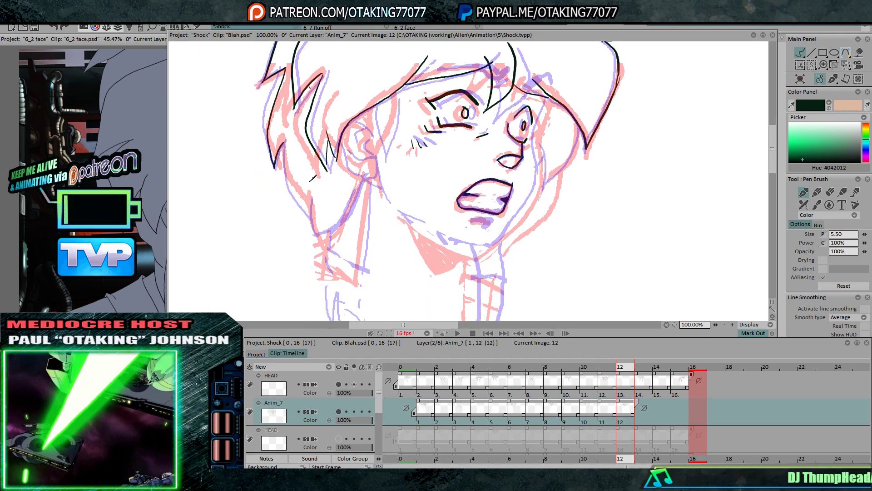
pyautogui.moveTo(285, 145)
pyautogui.mouseDown()
pyautogui.moveTo(287, 174)
pyautogui.moveTo(309, 212)
pyautogui.mouseUp()
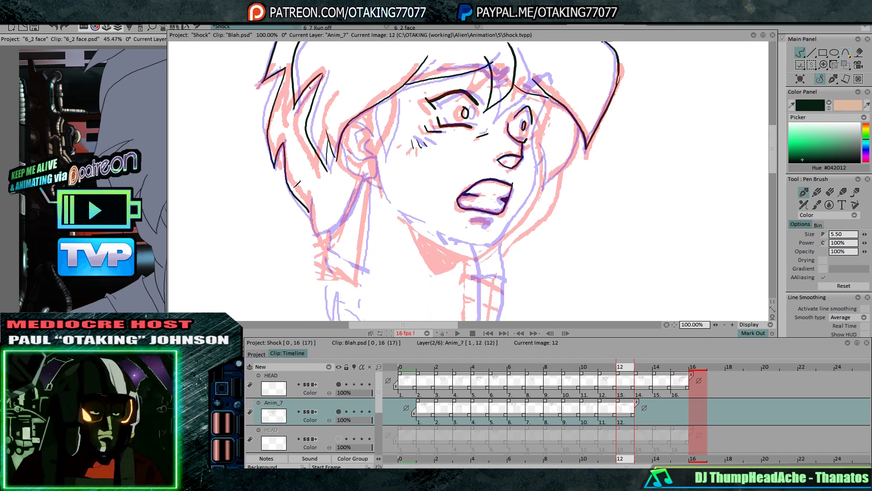
pyautogui.moveTo(367, 213)
pyautogui.mouseDown()
pyautogui.moveTo(338, 164)
pyautogui.moveTo(337, 173)
pyautogui.mouseUp()
# Draw the front inner fold of the ear on frame 12 after checking frames 11 and 13
pyautogui.press('Left')
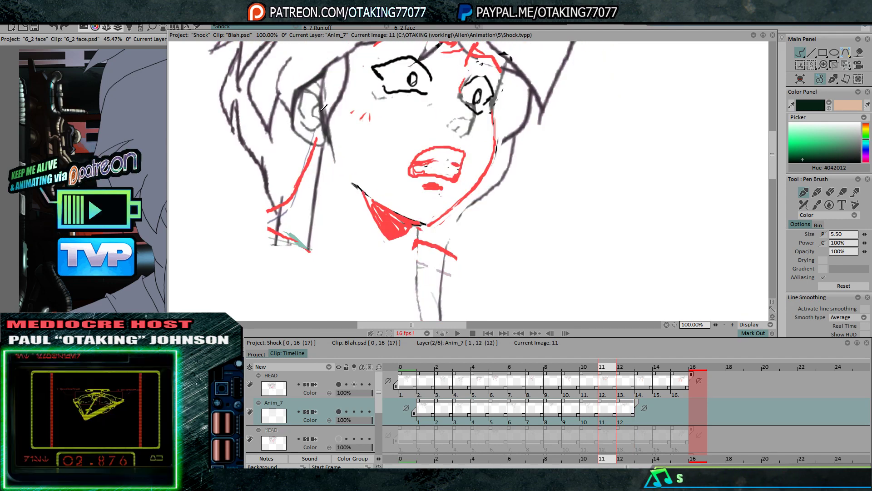
pyautogui.press('Right')
pyautogui.press('Right')
pyautogui.press('Left')
pyautogui.moveTo(321, 108); pyautogui.dragTo(326, 122)
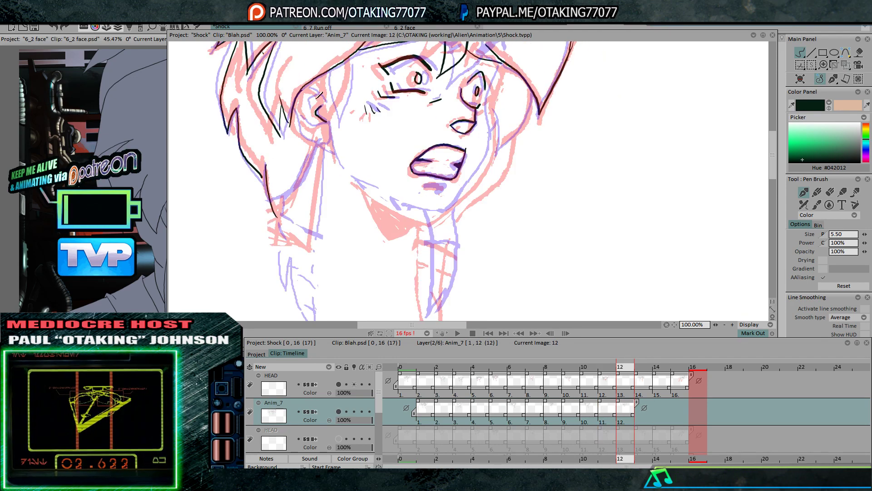
# Draw the two edges of the pointed sideburn strand in front of the ear
pyautogui.press('Right')
pyautogui.press('Left')
pyautogui.press('Left')
pyautogui.press('Right')
pyautogui.moveTo(328, 71); pyautogui.dragTo(332, 123)
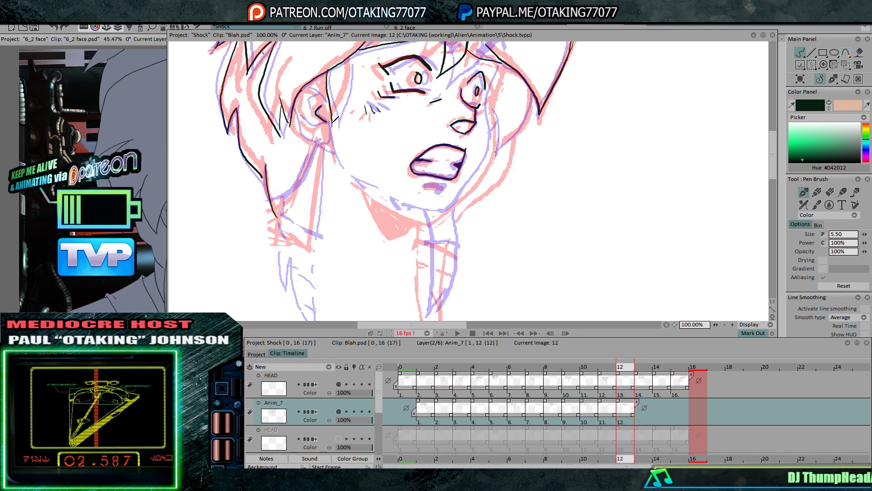
pyautogui.moveTo(351, 58); pyautogui.dragTo(332, 121)
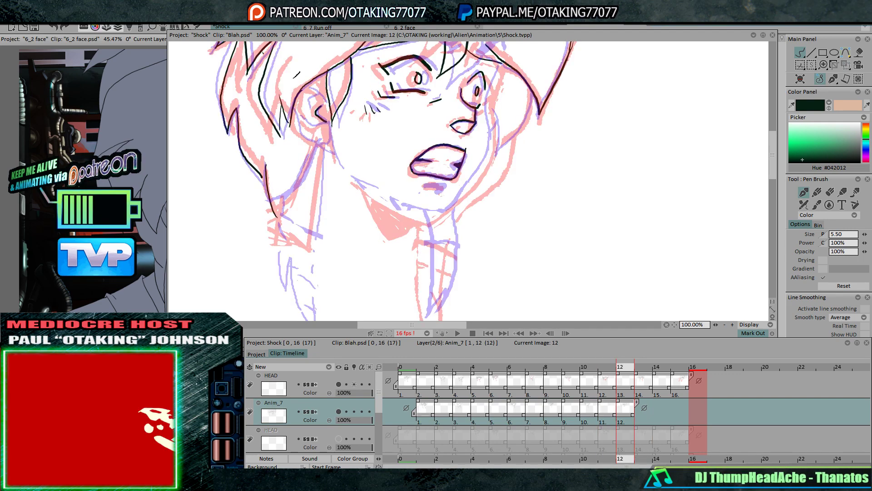
# Draw the upper curve of the ear beneath the hairline, comparing its position on frames 11 and 13
pyautogui.press('Left')
pyautogui.press('Right')
pyautogui.press('Right')
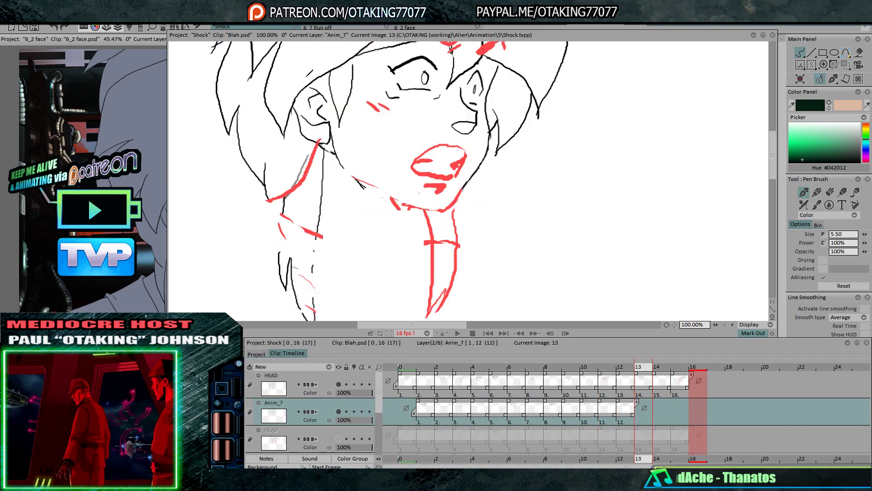
pyautogui.press('Left')
pyautogui.press('Left')
pyautogui.press('Right')
pyautogui.press('Right')
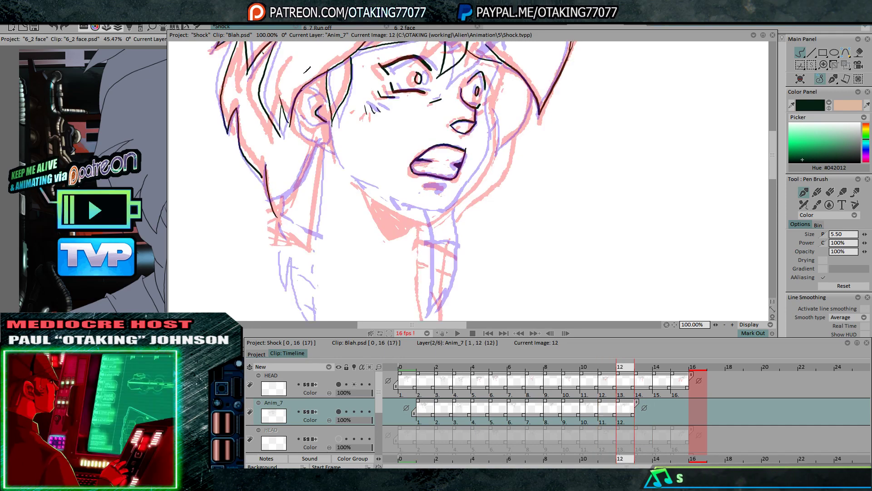
pyautogui.press('Left')
pyautogui.press('Left')
pyautogui.press('Right')
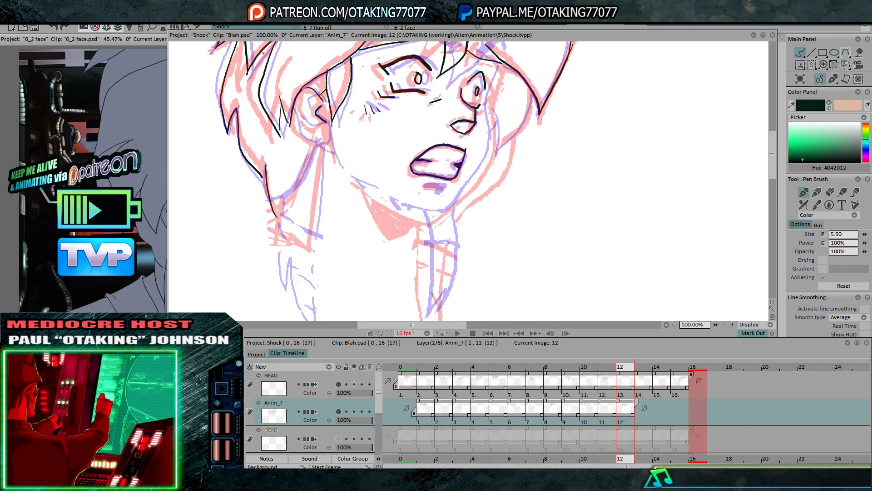
# Draw the curved folds inside the ear, flipping to frames 11 and 13 for placement
pyautogui.press('Left')
pyautogui.press('Right')
pyautogui.press('Left')
pyautogui.press('Right')
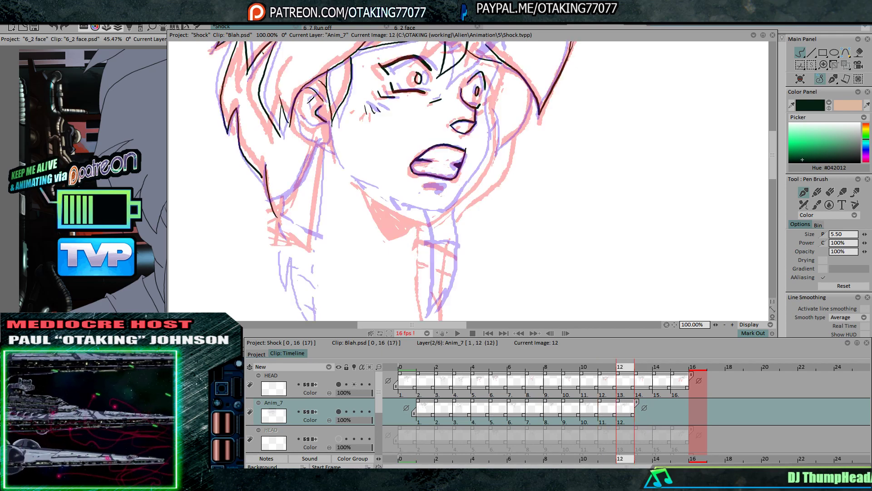
pyautogui.press('Right')
pyautogui.press('Left')
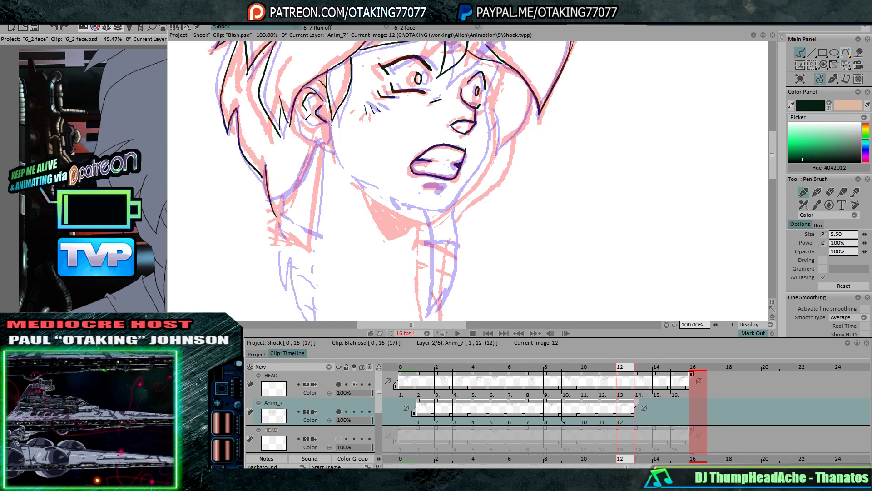
# Complete the outer ear outline around the back and down to the lobe
pyautogui.press('Right')
pyautogui.press('Left')
pyautogui.press('Right')
pyautogui.press('Left')
pyautogui.press('Right')
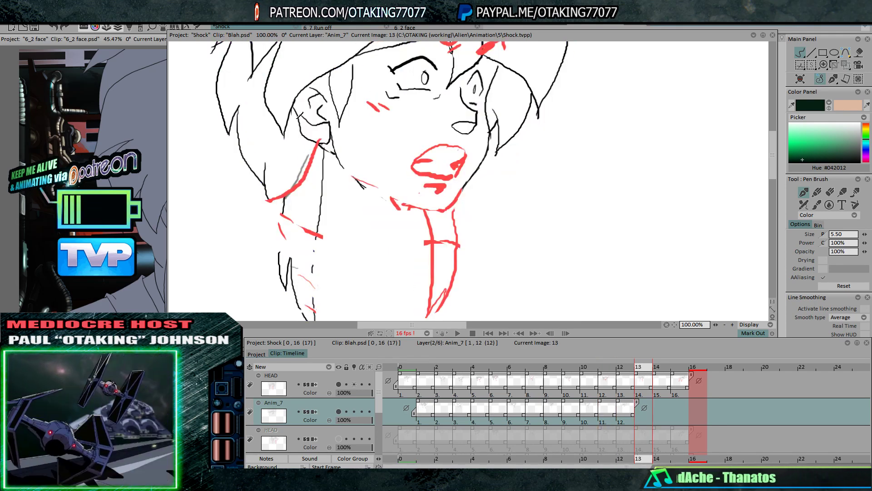
pyautogui.press('Left')
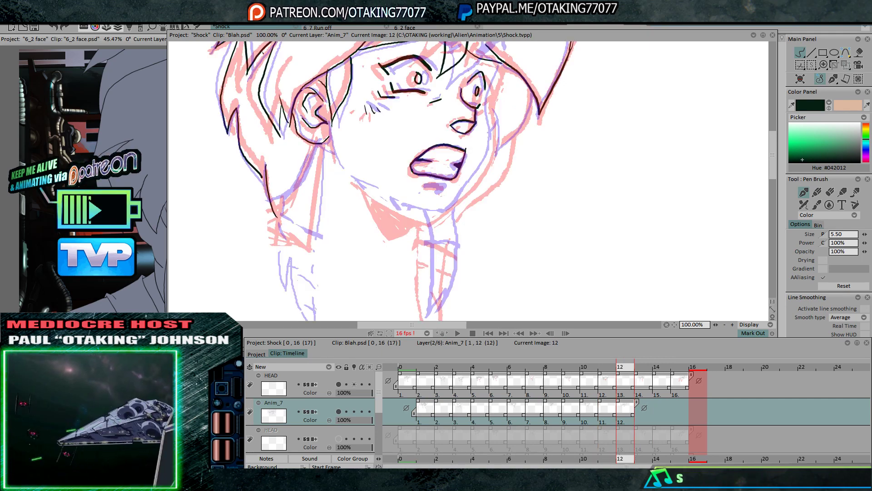
pyautogui.press('Left')
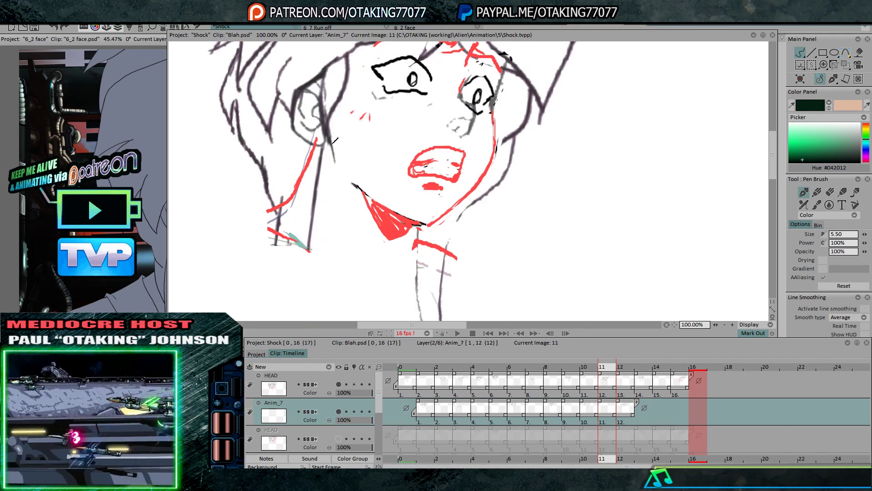
# Draw the short start of the jawline just below the ear, checked against frames 11 and 13
pyautogui.press('Right')
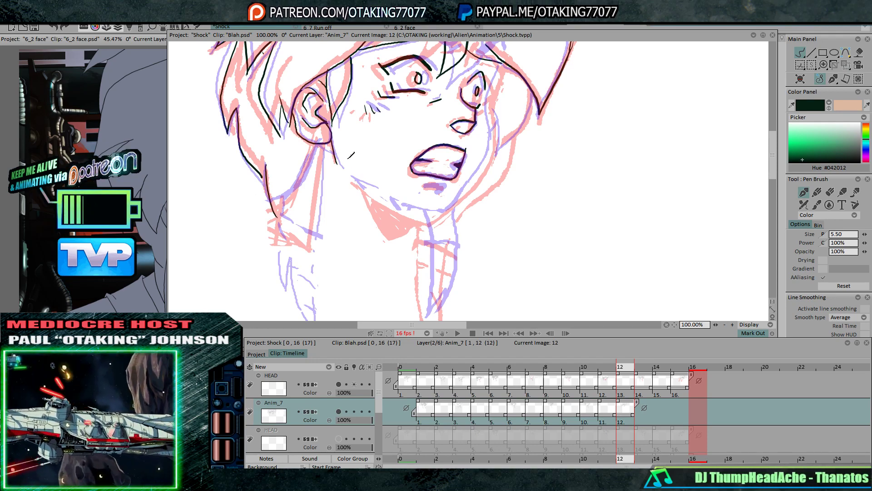
pyautogui.press('Left')
pyautogui.press('Right')
pyautogui.press('Right')
pyautogui.press('Left')
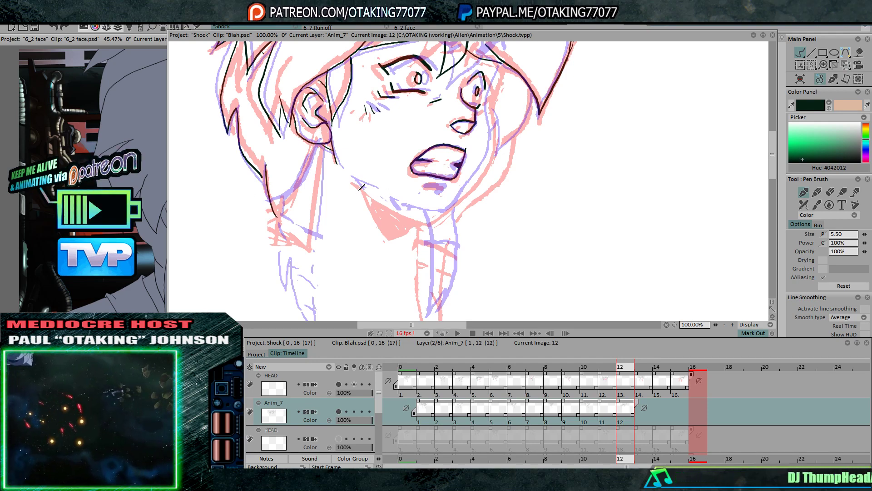
# Draw the underside of the jaw from below the cheek to the chin on frame 12
pyautogui.moveTo(356, 177); pyautogui.dragTo(436, 221)
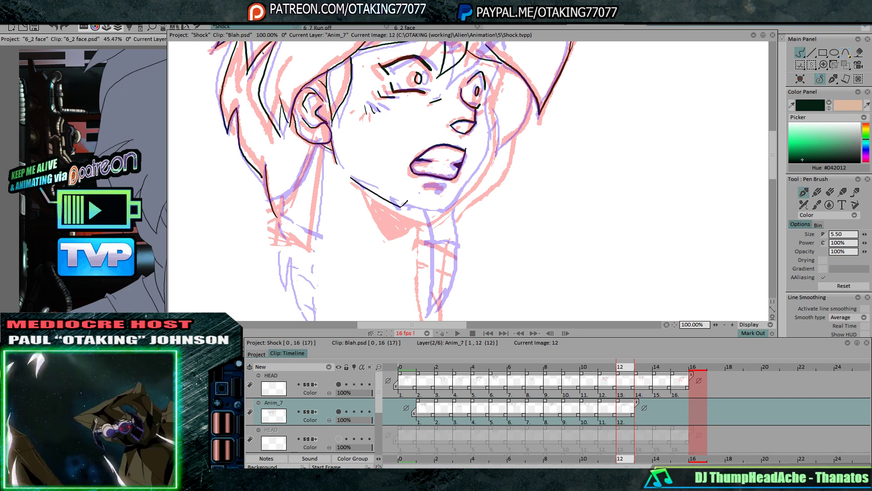
pyautogui.press('Right')
pyautogui.press('Left')
pyautogui.press('Left')
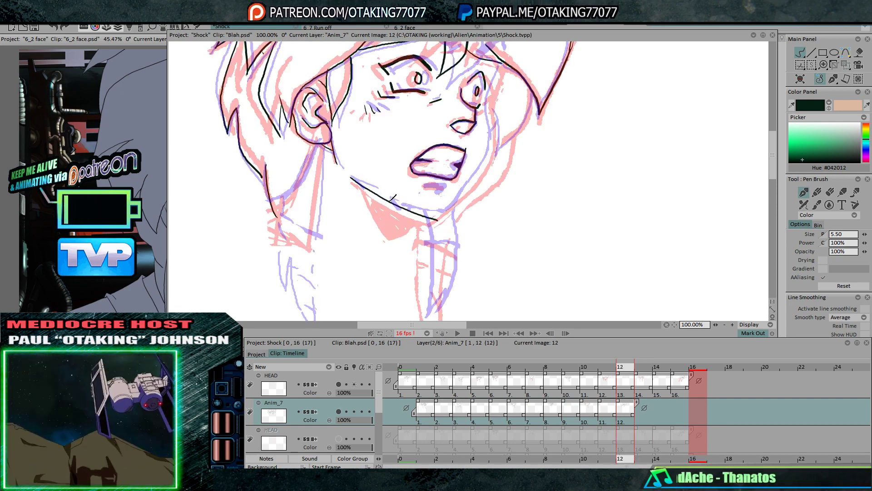
# Outline the shadow under the chin and fill it with diagonal hatching, using frames 11 and 13 as guides
pyautogui.press('Right')
pyautogui.press('Right')
pyautogui.press('Left')
pyautogui.press('Left')
pyautogui.press('Right')
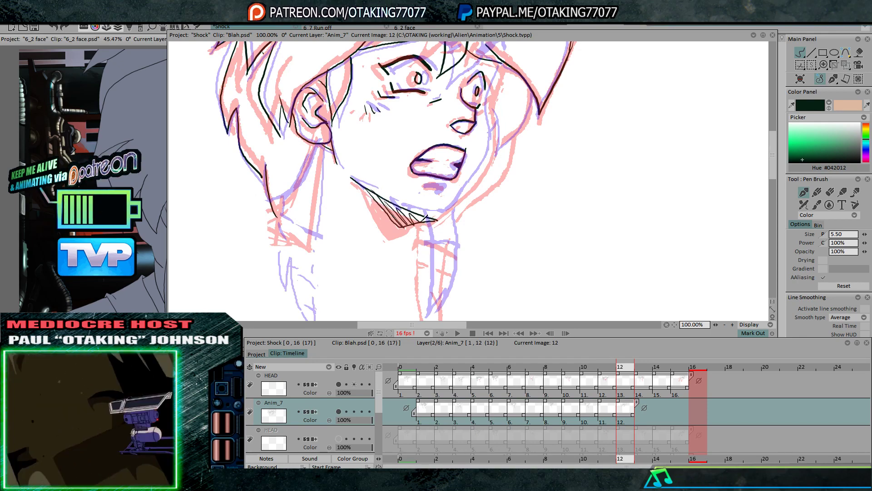
# Draw the far side of the face from the temple past the cheek down to the chin
pyautogui.press('Left')
pyautogui.press('Right')
pyautogui.press('Left')
pyautogui.press('Right')
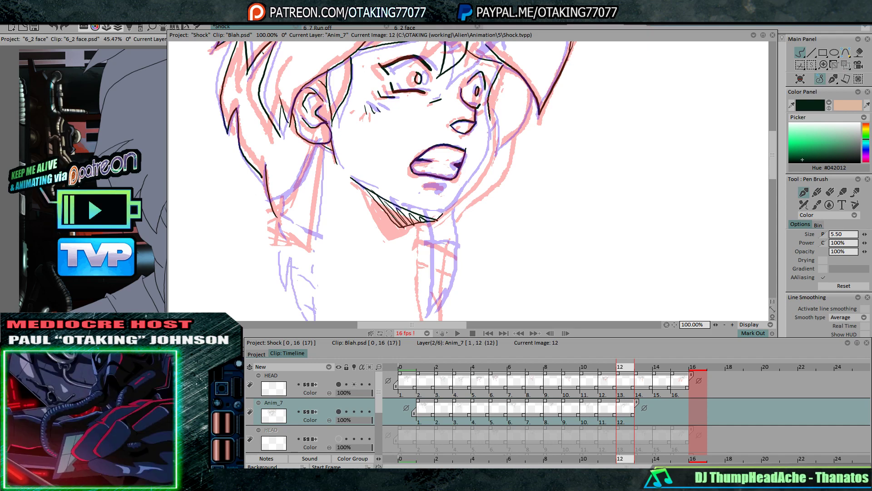
pyautogui.moveTo(450, 207); pyautogui.dragTo(479, 176)
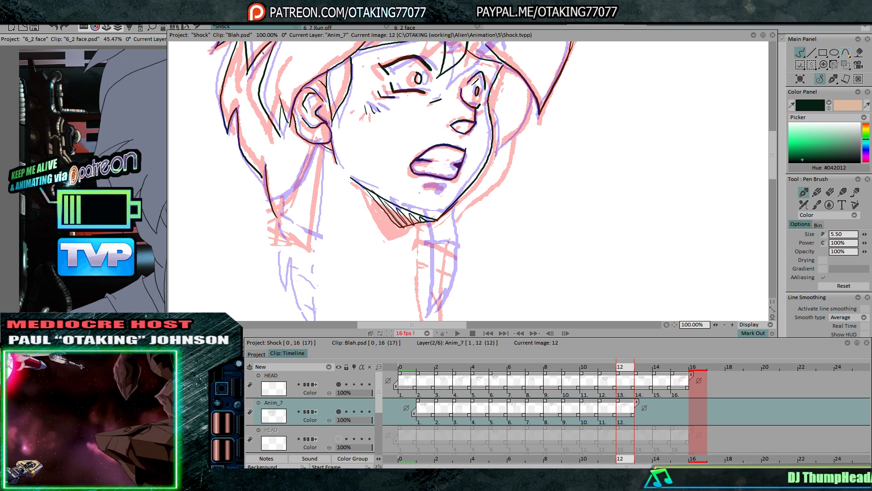
pyautogui.press('Left')
pyautogui.press('Right')
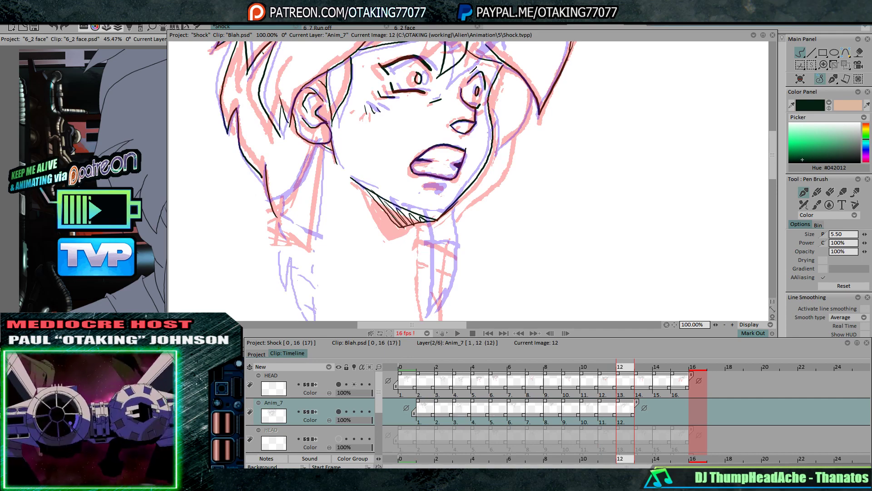
# Draw both furrowed eyebrows beneath the fringe on frame 12, using frames 11 and 13 for placement
pyautogui.press('Right')
pyautogui.press('Left')
pyautogui.press('Left')
pyautogui.press('Right')
pyautogui.press('Right')
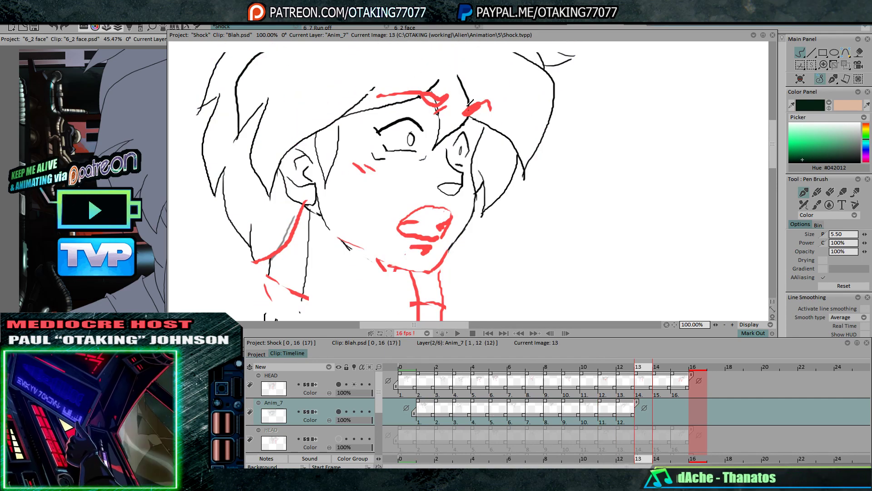
pyautogui.press('Left')
pyautogui.press('Left')
pyautogui.press('Right')
pyautogui.moveTo(458, 117); pyautogui.dragTo(493, 113)
pyautogui.press('Right')
pyautogui.press('Left')
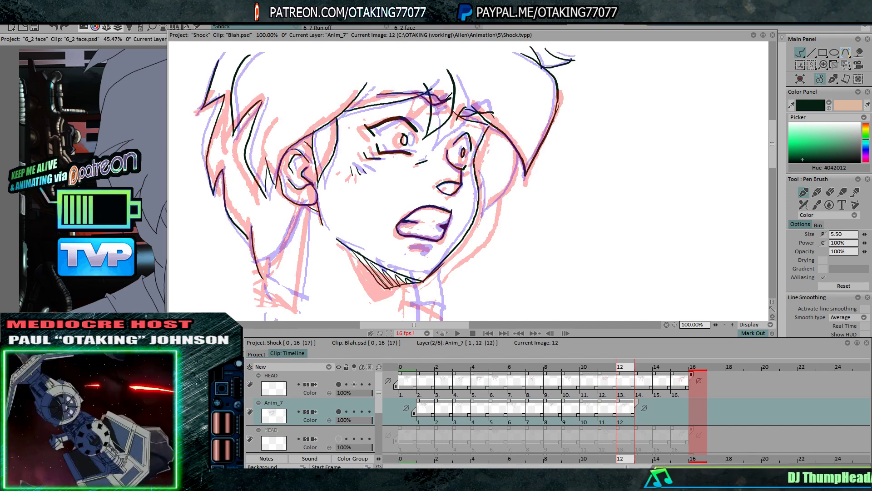
# Flip between frames 11, 12 and 13 to examine how the eyebrows and face move
pyautogui.press('Left')
pyautogui.press('Right')
pyautogui.press('Right')
pyautogui.press('Left')
pyautogui.press('Left')
pyautogui.press('Right')
pyautogui.press('Right')
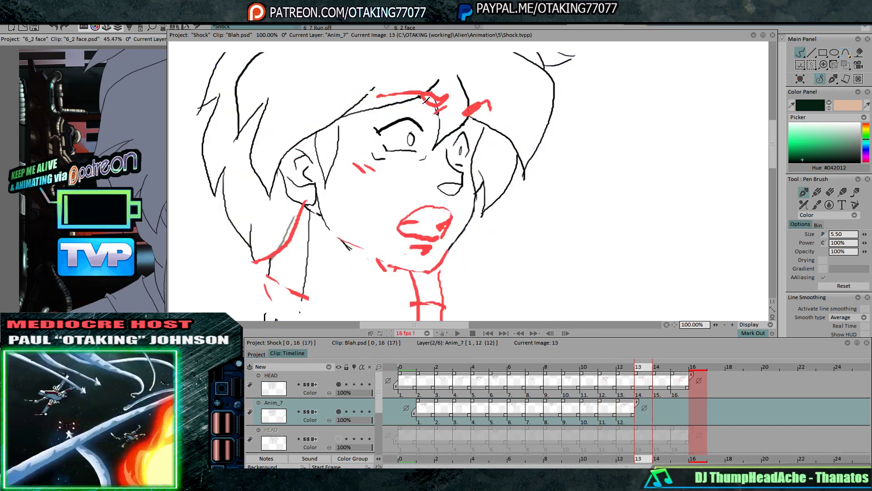
pyautogui.press('Left')
pyautogui.press('Right')
pyautogui.press('Left')
pyautogui.press('Right')
pyautogui.press('Left')
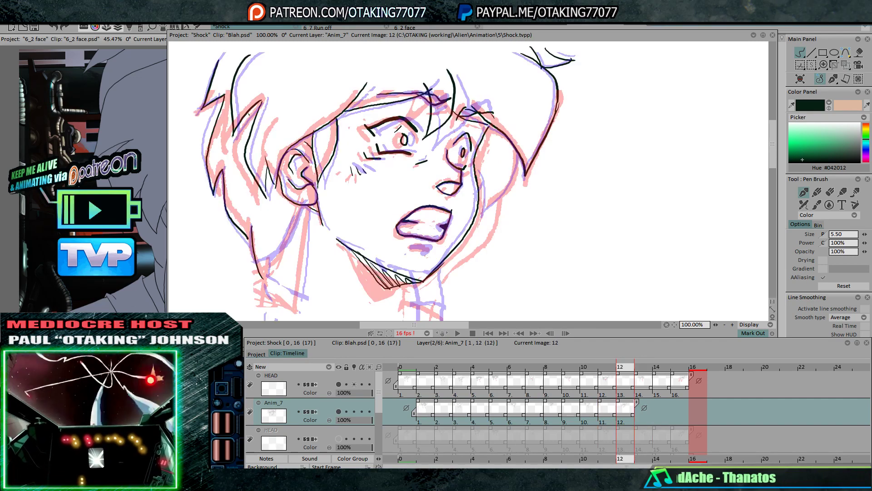
# Draw the neck lines below the ear and nape and the two vertical lines below the chin
pyautogui.moveTo(306, 225)
pyautogui.mouseDown()
pyautogui.moveTo(375, 166)
pyautogui.moveTo(365, 246)
pyautogui.mouseUp()
pyautogui.moveTo(337, 198); pyautogui.dragTo(332, 257)
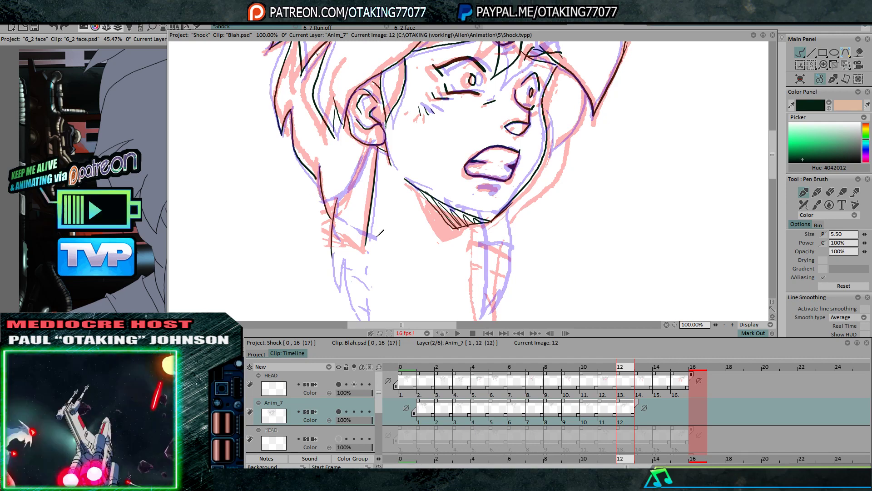
pyautogui.moveTo(475, 236); pyautogui.dragTo(434, 198)
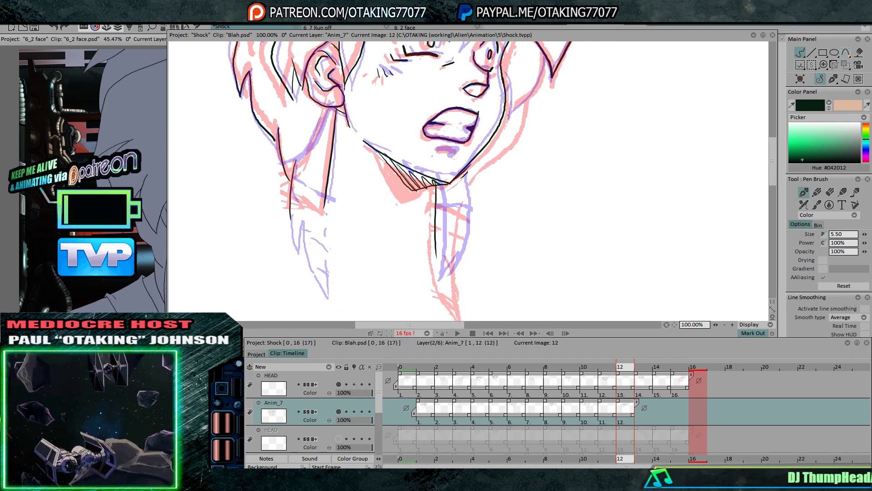
pyautogui.moveTo(469, 143); pyautogui.dragTo(473, 214)
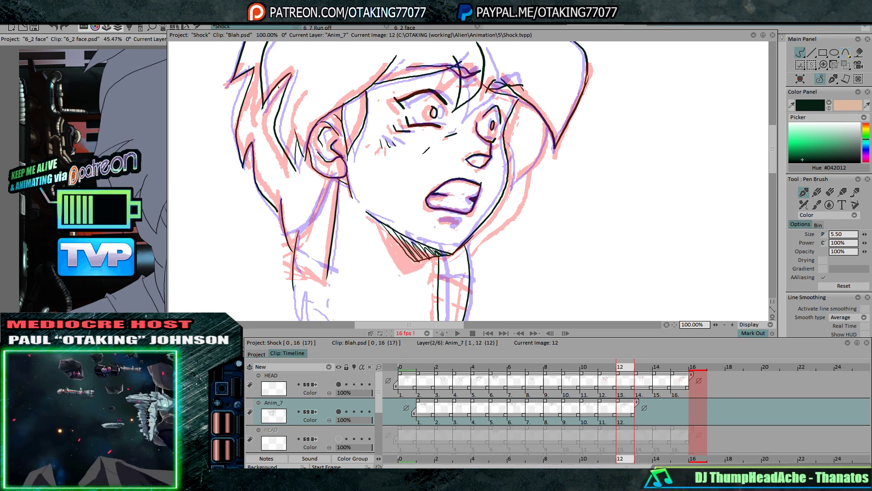
# Fill in the small dark shadow below the lower lip on frame 12, using frames 11 and 13 for placement
pyautogui.press('Right')
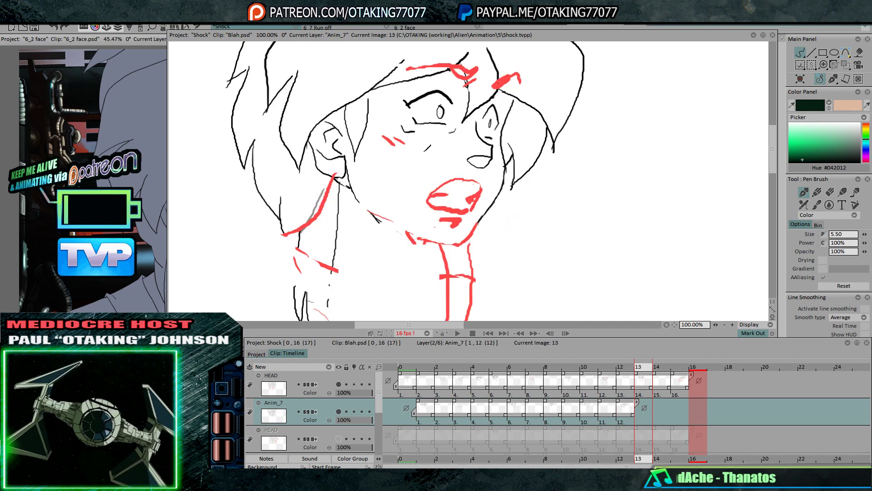
pyautogui.press('Left')
pyautogui.press('Left')
pyautogui.press('Right')
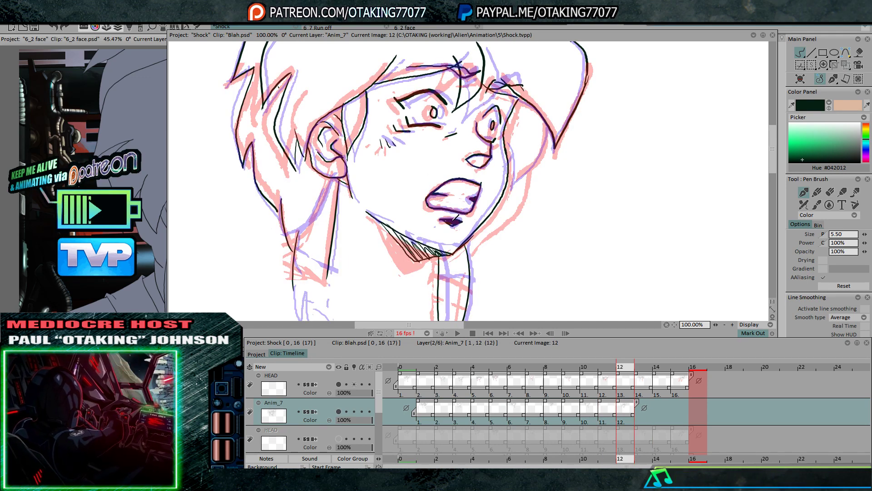
# Flip between frames 11, 12 and 13 to examine how the finished head moves between its neighbours
pyautogui.press('Left')
pyautogui.press('Right')
pyautogui.press('Left')
pyautogui.press('Right')
pyautogui.press('Right')
pyautogui.press('Left')
pyautogui.press('Left')
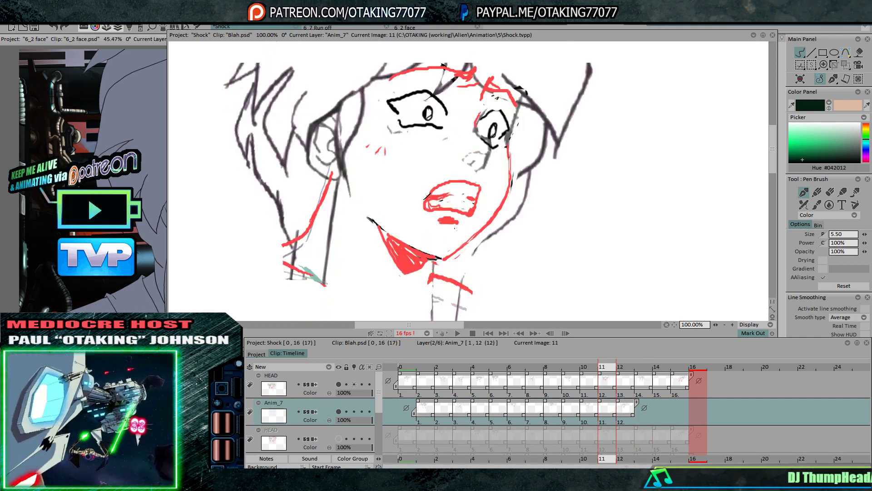
pyautogui.press('Right')
# Swap the visible HEAD layer to the lower one and shift the frame 12 drawing up midway between the neighbouring heads
pyautogui.click(339, 383)
pyautogui.click(338, 438)
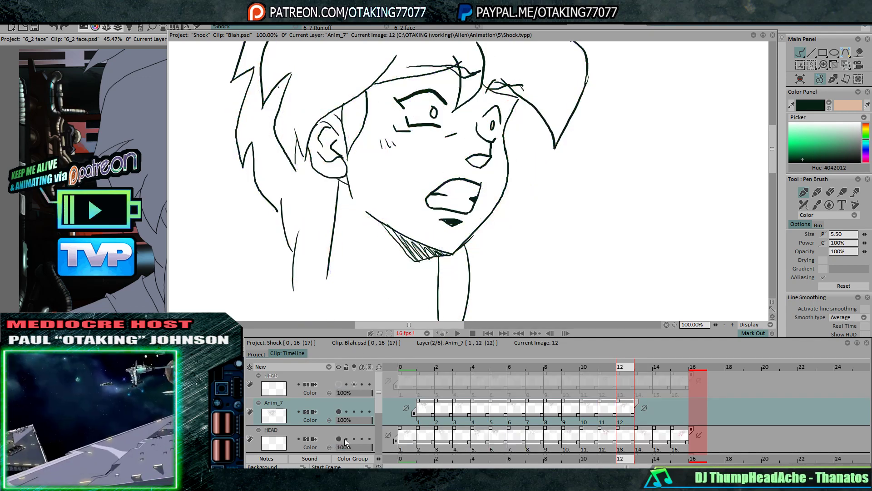
pyautogui.click(353, 439)
pyautogui.click(846, 65)
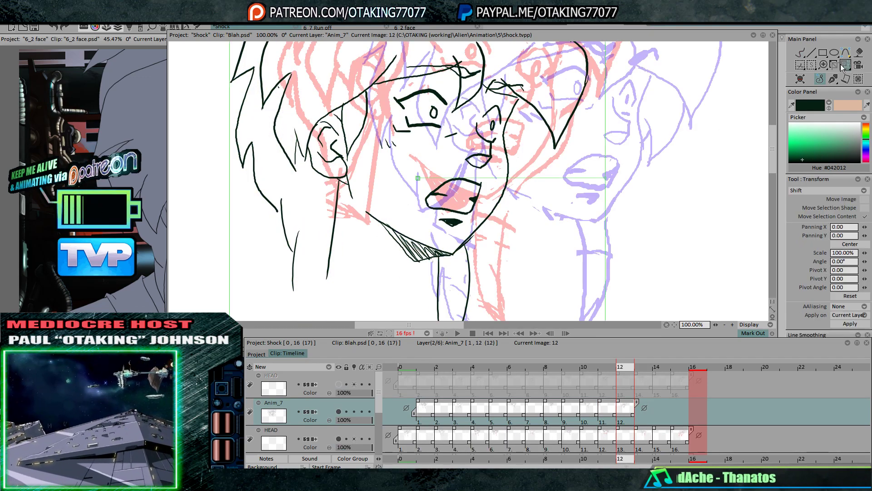
pyautogui.moveTo(475, 206)
pyautogui.mouseDown()
pyautogui.moveTo(573, 164)
pyautogui.moveTo(566, 164)
pyautogui.mouseUp()
pyautogui.press('Return')
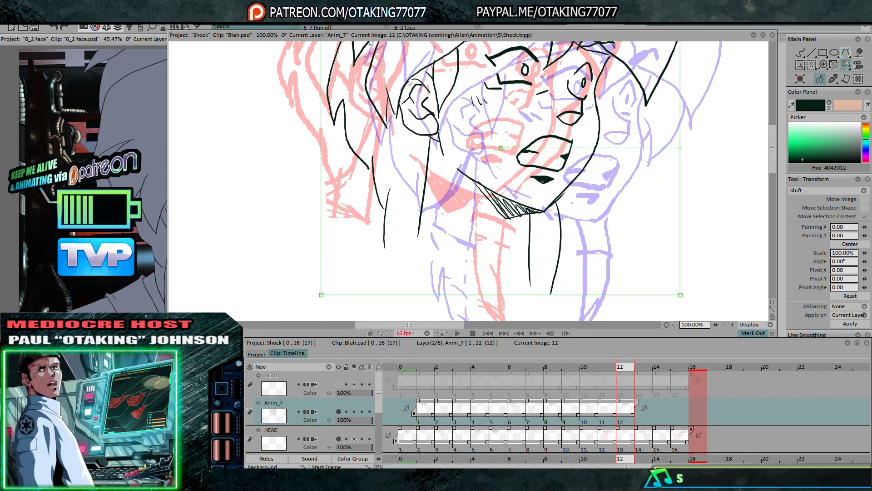
pyautogui.click(151, 27)
pyautogui.click(182, 50)
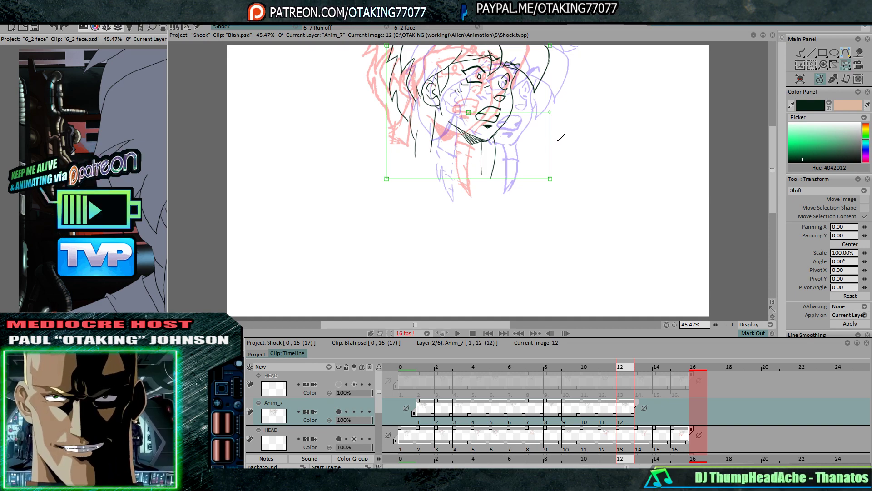
pyautogui.press('Left')
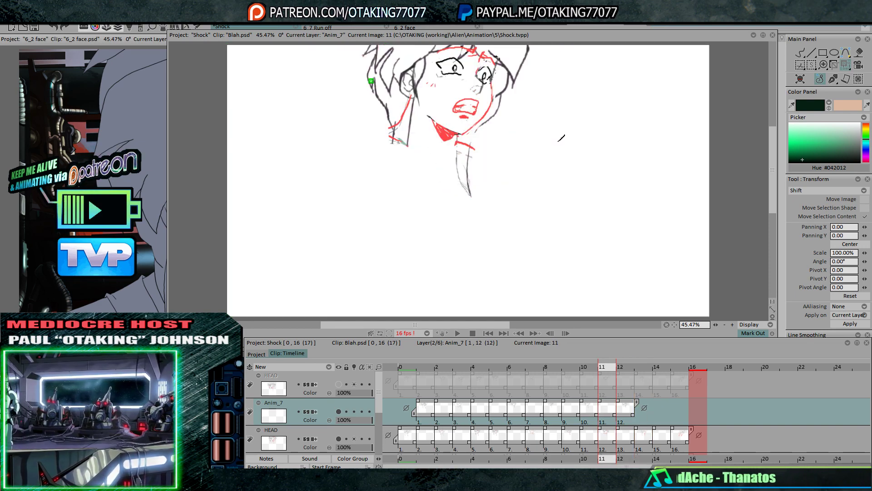
pyautogui.press('Right')
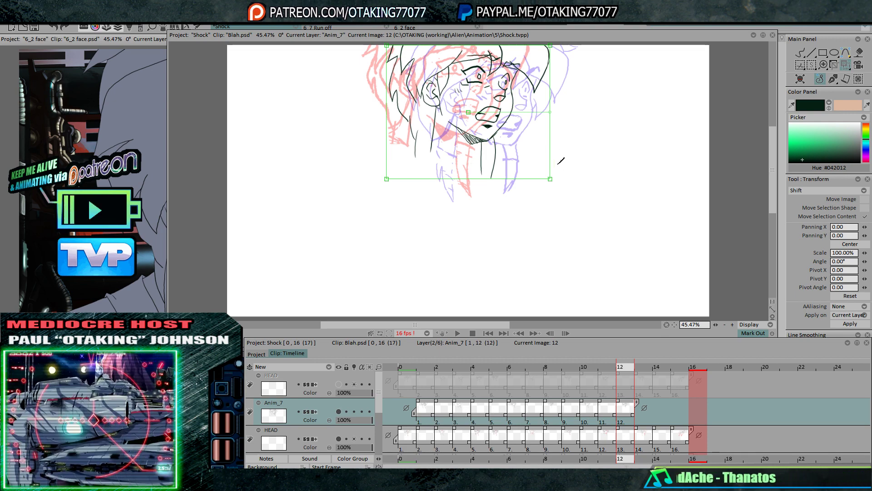
# Extend the Anim_7 layer with blank images through frame 14
pyautogui.click(646, 398)
pyautogui.press('Right')
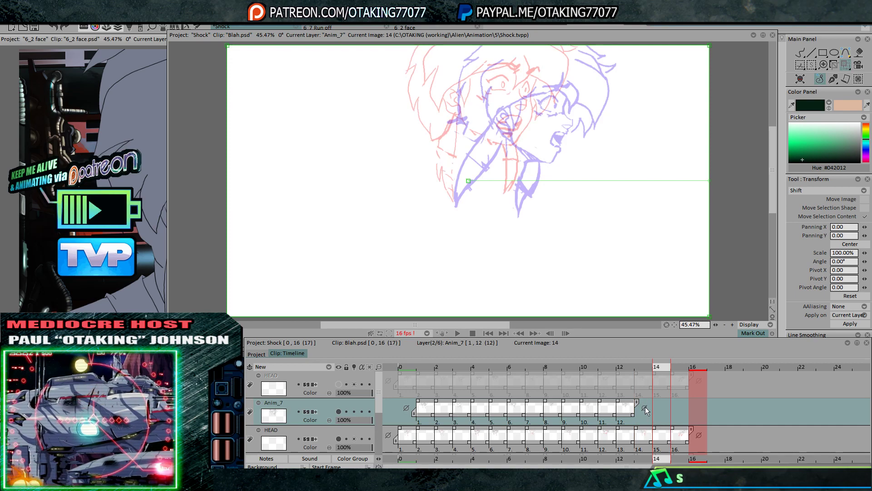
pyautogui.moveTo(638, 403); pyautogui.dragTo(675, 408)
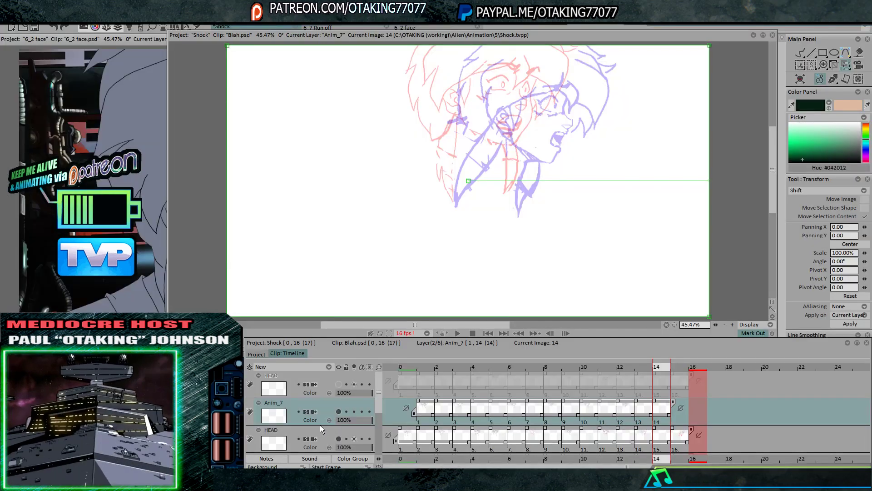
# Show and select the upper HEAD layer in place of the lower one, and overlap its frame 13 and 15 heads
pyautogui.click(338, 438)
pyautogui.click(339, 384)
pyautogui.click(320, 380)
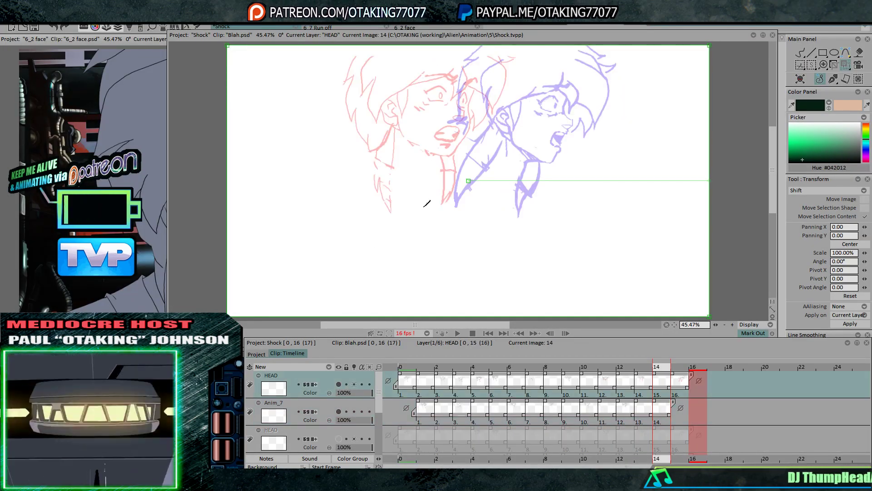
pyautogui.press('Left')
pyautogui.moveTo(490, 159)
pyautogui.mouseDown()
pyautogui.moveTo(571, 172)
pyautogui.moveTo(542, 184)
pyautogui.mouseUp()
pyautogui.press('Return')
pyautogui.press('Right')
pyautogui.press('Right')
pyautogui.press('Return')
pyautogui.press('Left')
pyautogui.press('Right')
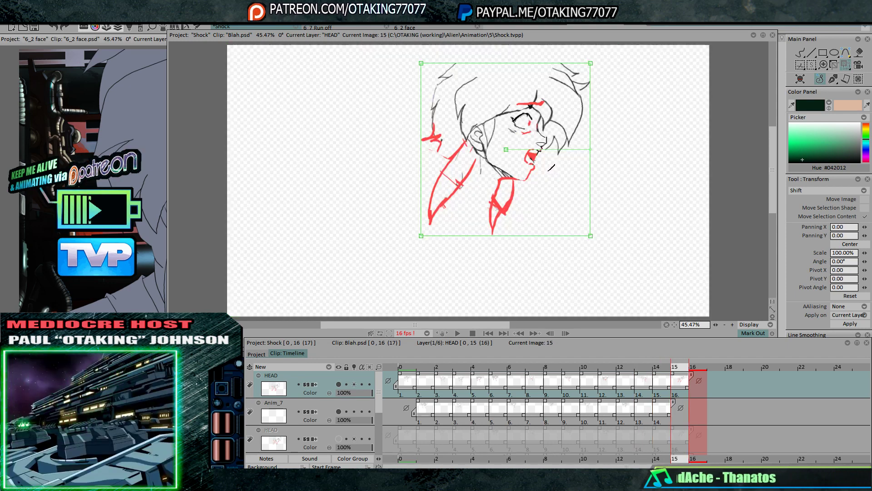
# Extend the white Anim_0 background layer to cover frame 15 and reselect the upper HEAD layer
pyautogui.press('Down')
pyautogui.press('Down')
pyautogui.press('Down')
pyautogui.press('Down')
pyautogui.press('Down')
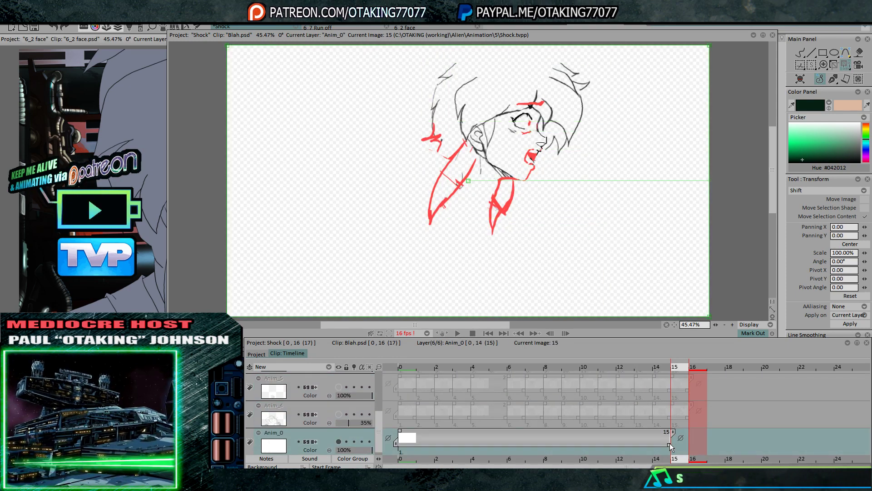
pyautogui.moveTo(670, 443); pyautogui.dragTo(687, 443)
pyautogui.press('Up')
pyautogui.press('Up')
pyautogui.press('Up')
pyautogui.press('Up')
pyautogui.press('Up')
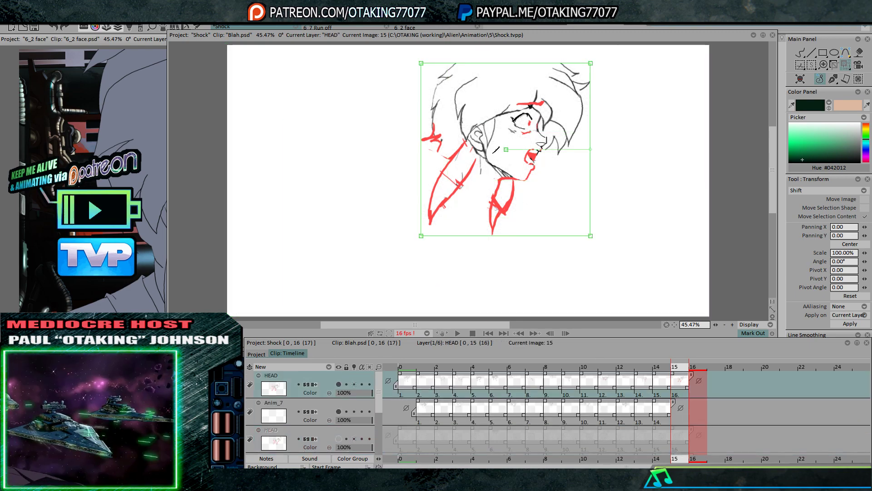
# Fine-tune the overlap of the frame 13 and 15 heads so their faces line up, and return to Anim_7 on frame 14
pyautogui.press('Left')
pyautogui.press('Left')
pyautogui.press('Right')
pyautogui.press('Right')
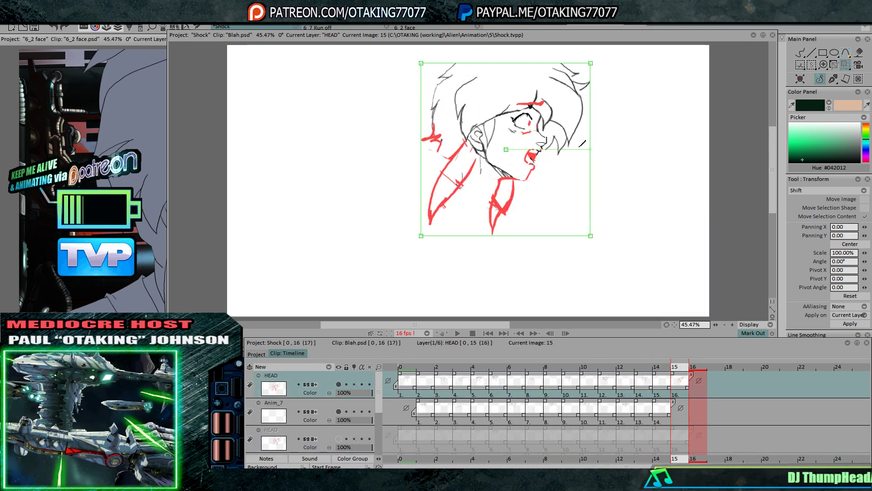
pyautogui.press('Left')
pyautogui.press('Left')
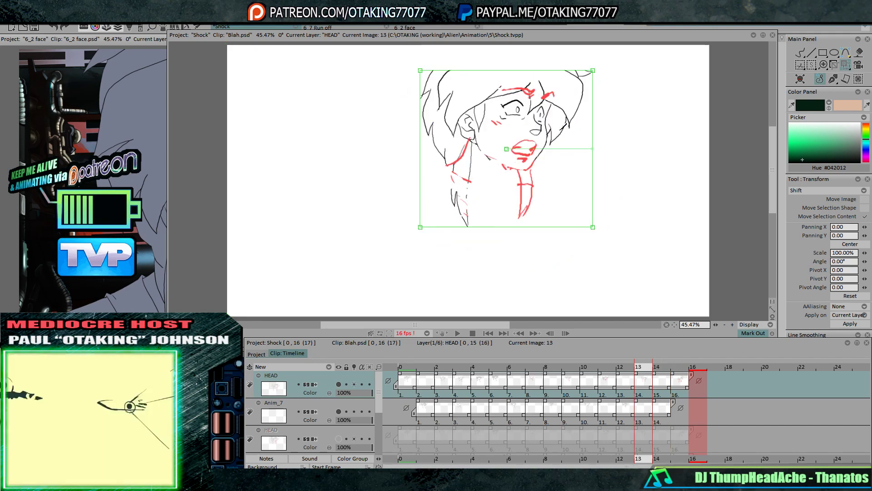
pyautogui.press('Right')
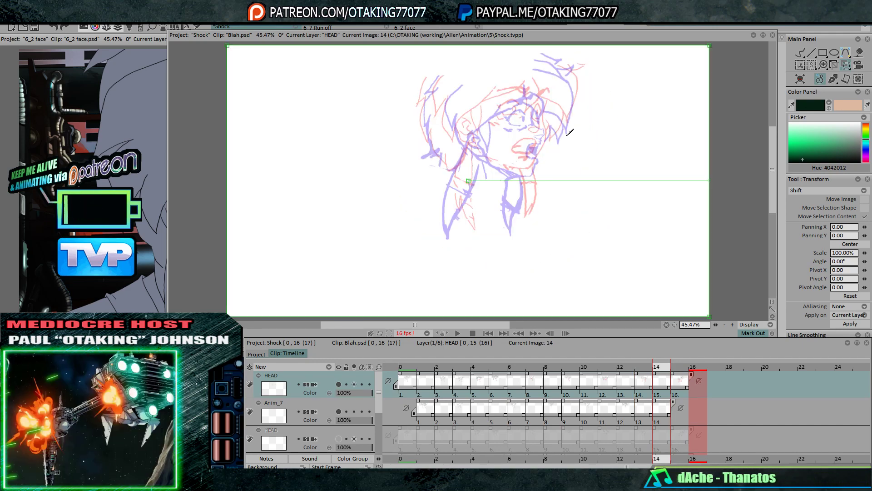
pyautogui.press('Left')
pyautogui.moveTo(560, 124); pyautogui.dragTo(562, 135)
pyautogui.press('Right')
pyautogui.press('Left')
pyautogui.press('Right')
pyautogui.press('Left')
pyautogui.press('Right')
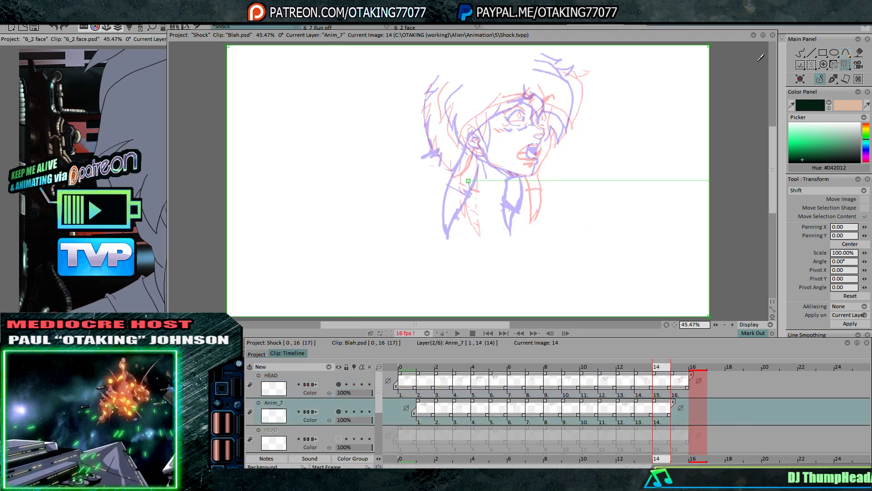
# Draw the nose with its underside and bridge on frame 14 of Anim_7 using the Pen Brush
pyautogui.click(801, 52)
pyautogui.click(732, 324)
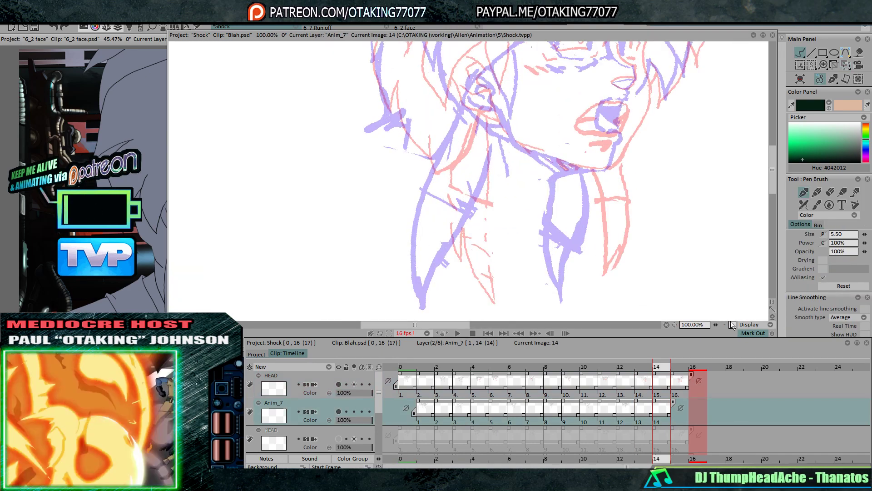
pyautogui.moveTo(648, 195); pyautogui.dragTo(535, 289)
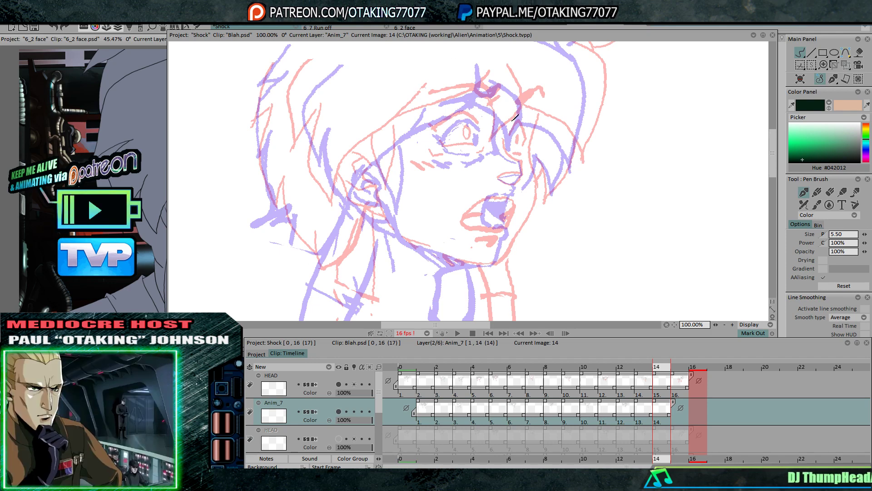
pyautogui.press('Left')
pyautogui.press('Right')
pyautogui.press('Right')
pyautogui.press('Left')
pyautogui.press('Left')
pyautogui.press('Right')
pyautogui.moveTo(499, 177)
pyautogui.mouseDown()
pyautogui.moveTo(521, 175)
pyautogui.moveTo(511, 184)
pyautogui.moveTo(522, 175)
pyautogui.mouseUp()
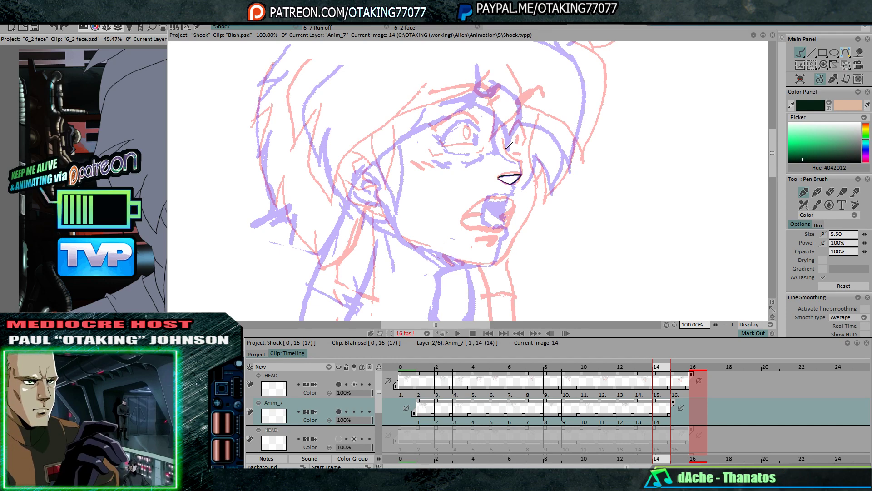
pyautogui.press('Right')
pyautogui.press('Left')
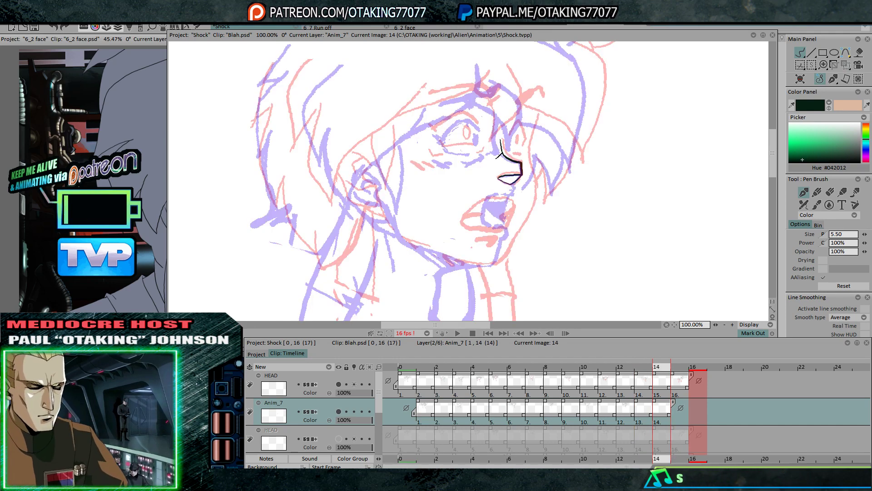
# Draw the short hatch lines on the cheek below the near eye on frame 14, checking against frames 13 and 15
pyautogui.press('Left')
pyautogui.press('Right')
pyautogui.press('Left')
pyautogui.press('Right')
pyautogui.press('Right')
pyautogui.press('Left')
pyautogui.press('Right')
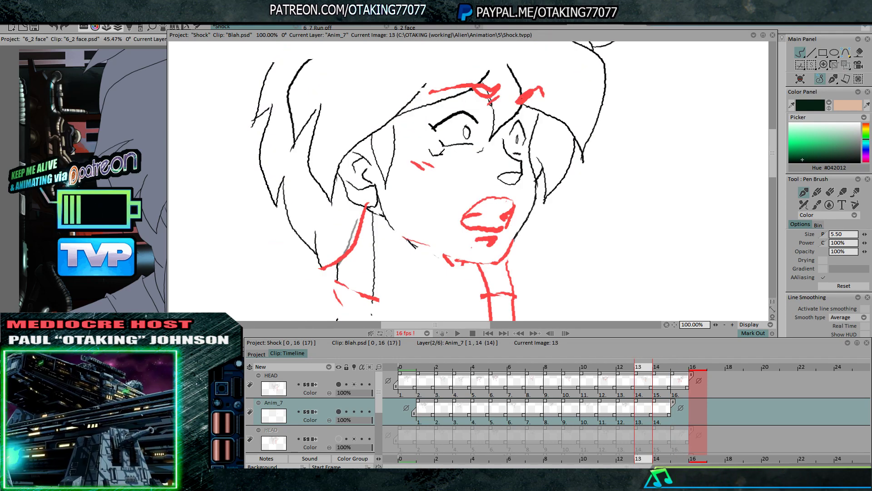
pyautogui.press('Left')
pyautogui.press('Right')
pyautogui.press('Left')
pyautogui.press('Left')
pyautogui.press('Right')
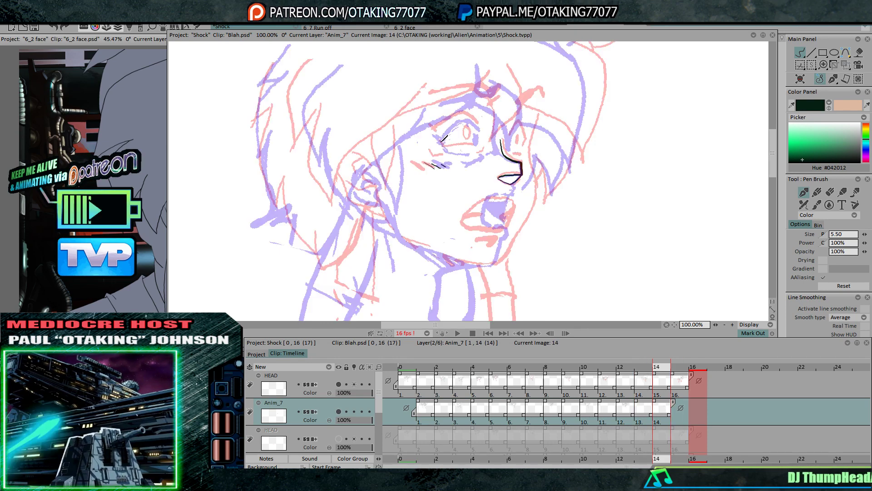
# Draw the lower and upper lids of the near eye on frame 14 between the neighbouring eye positions
pyautogui.moveTo(441, 140); pyautogui.dragTo(463, 148)
pyautogui.press('Right')
pyautogui.press('Left')
pyautogui.press('Left')
pyautogui.press('Right')
pyautogui.press('Right')
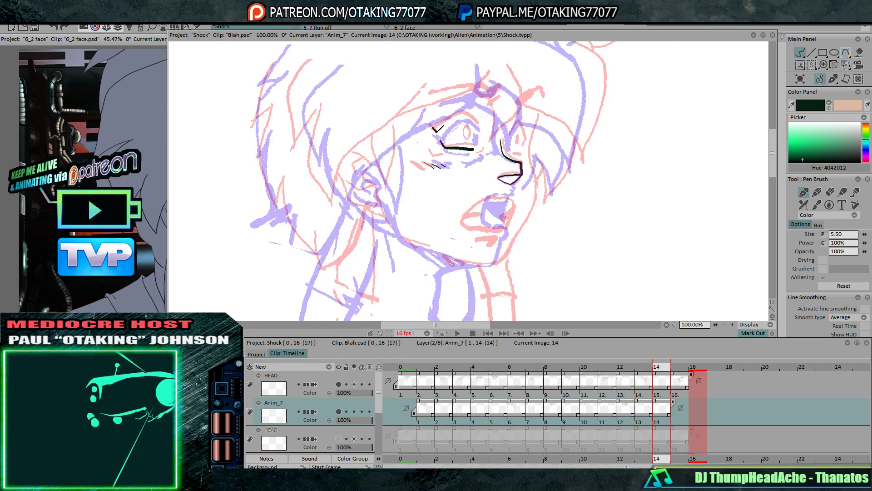
pyautogui.press('Right')
pyautogui.press('Left')
pyautogui.press('Left')
pyautogui.press('Right')
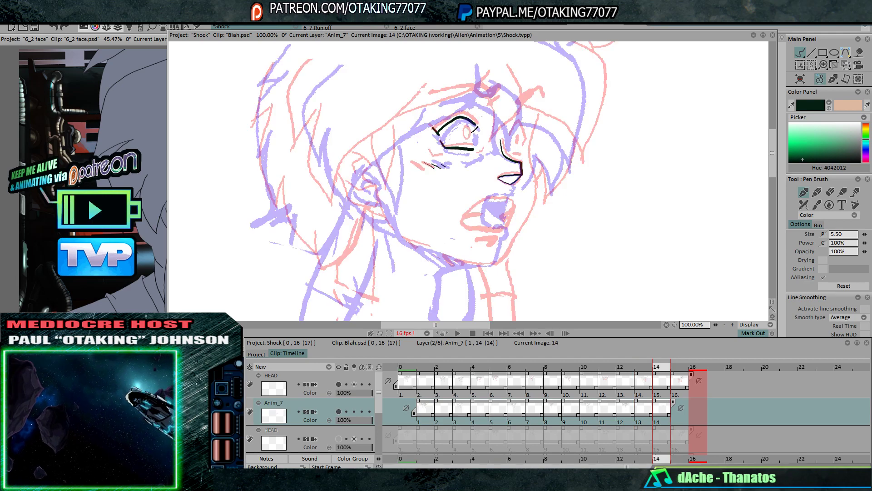
# Draw the small oval pupil inside the near eye on frame 14
pyautogui.moveTo(472, 132); pyautogui.dragTo(474, 138)
pyautogui.press('Right')
pyautogui.press('Left')
pyautogui.press('Left')
pyautogui.press('Right')
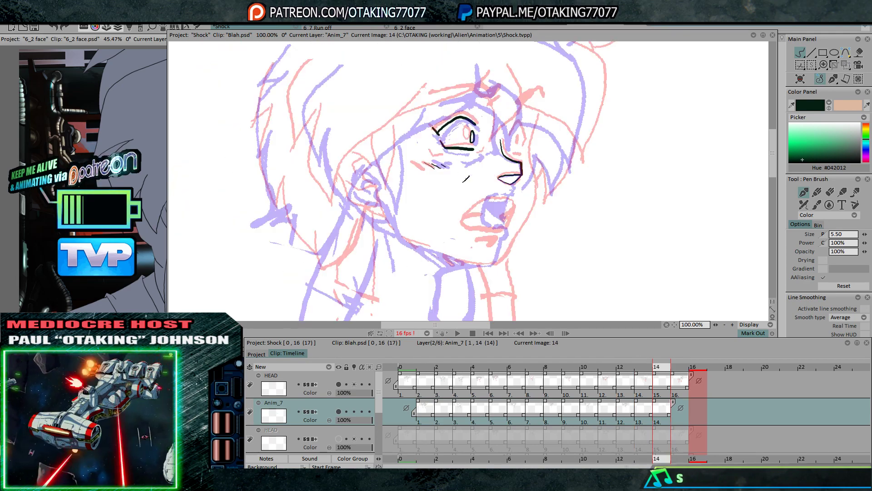
# Draw the upper edge and near corner of the open mouth on frame 14
pyautogui.press('Left')
pyautogui.press('Right')
pyautogui.press('Left')
pyautogui.press('Right')
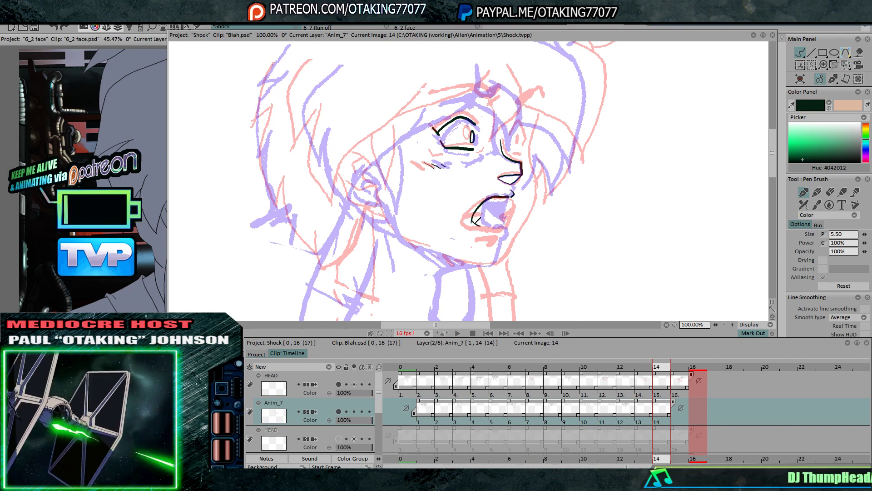
# Close the mouth's lower edge and add the teeth and shaded interior on frame 14
pyautogui.press('Left')
pyautogui.press('Right')
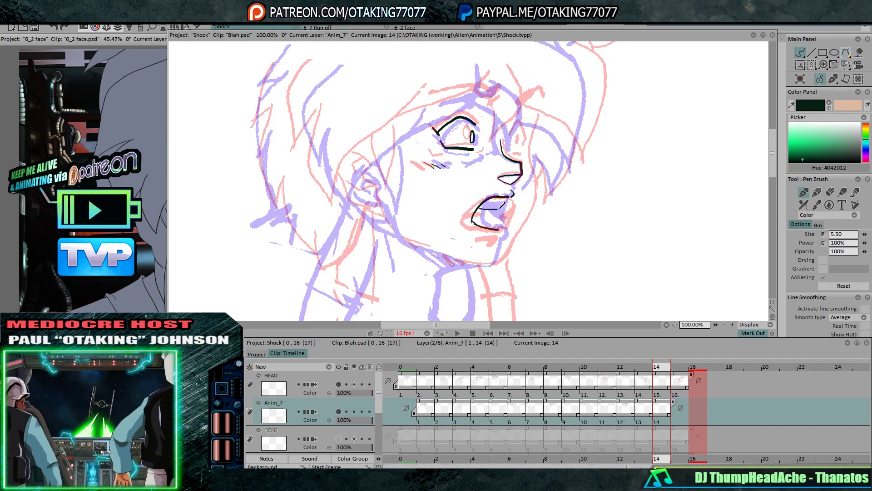
pyautogui.press('Left')
pyautogui.press('Right')
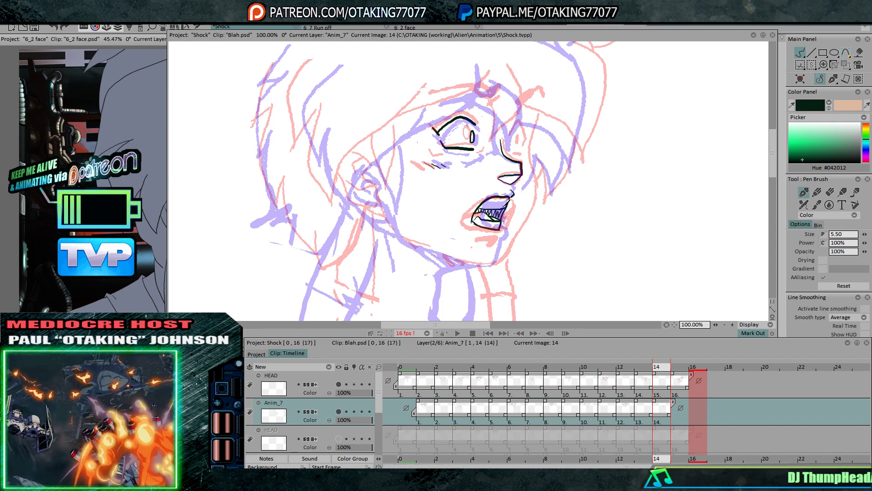
# Draw the narrow far eye beside the nose bridge on frame 14
pyautogui.press('Right')
pyautogui.press('Left')
pyautogui.press('Left')
pyautogui.press('Right')
pyautogui.moveTo(503, 135)
pyautogui.mouseDown()
pyautogui.moveTo(519, 119)
pyautogui.moveTo(508, 155)
pyautogui.mouseUp()
# Draw the jawline from below the ear down to the chin on frame 14
pyautogui.press('Right')
pyautogui.press('Left')
pyautogui.press('Left')
pyautogui.press('Right')
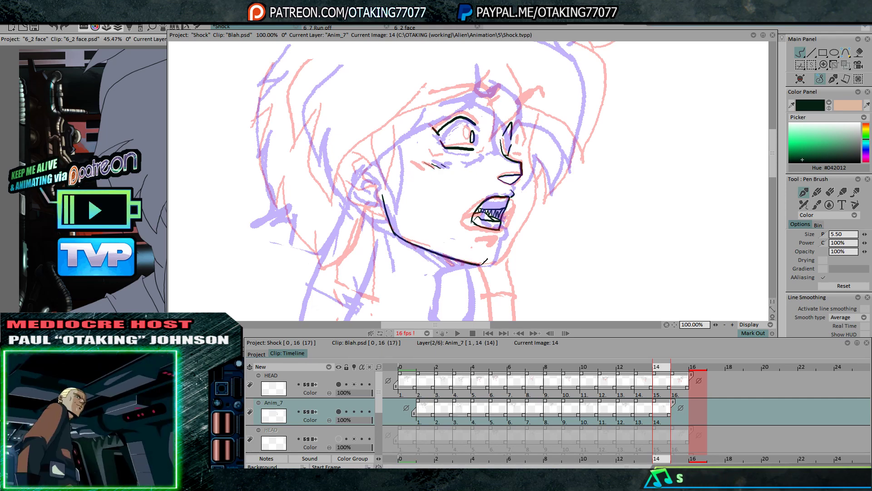
pyautogui.moveTo(481, 264); pyautogui.dragTo(492, 265)
# Draw the far contour of the face from the brow past the nose and mouth to the chin, redoing the first upper stroke
pyautogui.moveTo(524, 115); pyautogui.dragTo(519, 159)
pyautogui.press('Left')
pyautogui.press('Right')
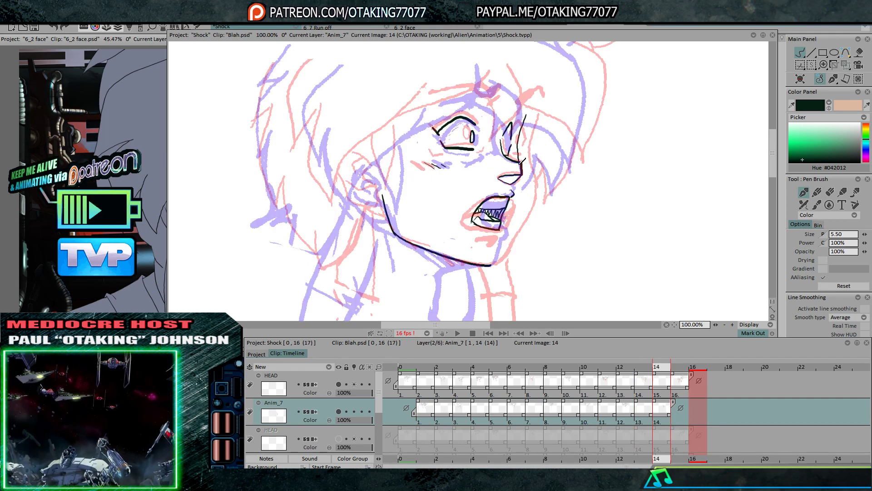
pyautogui.hotkey('ctrl', 'z')
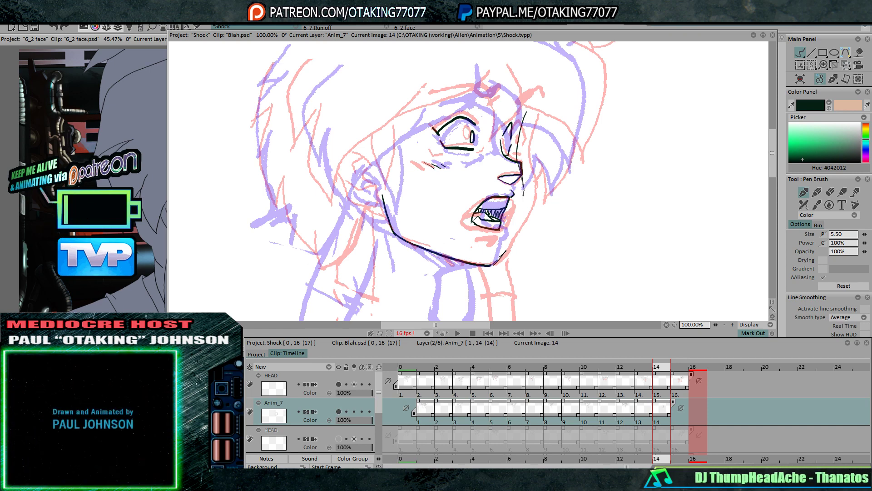
pyautogui.moveTo(495, 263); pyautogui.dragTo(526, 189)
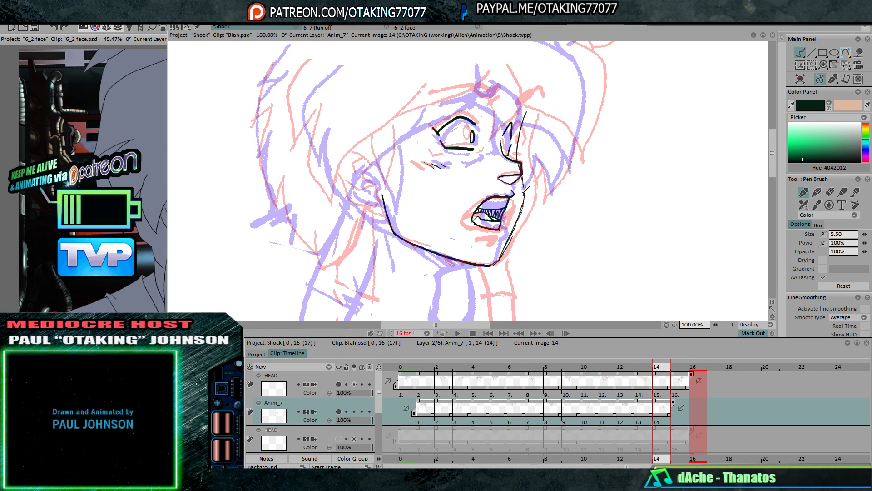
# Draw the pointed hair lock in front of the ear on frame 14
pyautogui.press('Left')
pyautogui.press('Right')
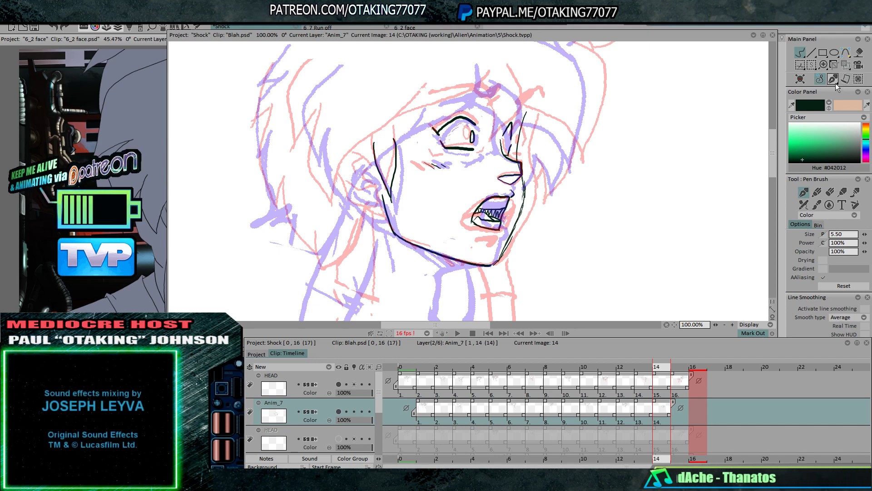
# Transform the drawing on frame 13 of the HEAD layer by shifting it downward
pyautogui.click(846, 65)
pyautogui.press('Up')
pyautogui.press('Left')
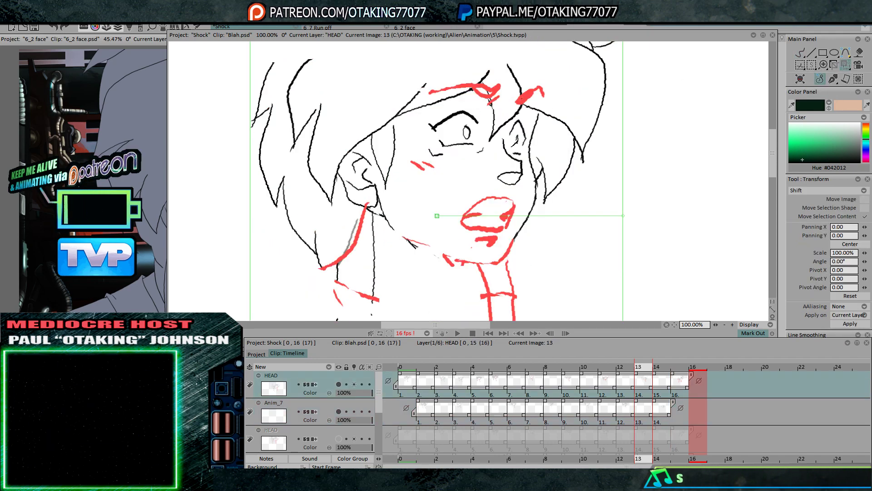
pyautogui.moveTo(516, 138)
pyautogui.mouseDown()
pyautogui.moveTo(531, 173)
pyautogui.moveTo(508, 153)
pyautogui.mouseUp()
# Move the inked face on frame 14 of Anim_7 by a panning of 8 in X and 24 in Y
pyautogui.press('Right')
pyautogui.press('Down')
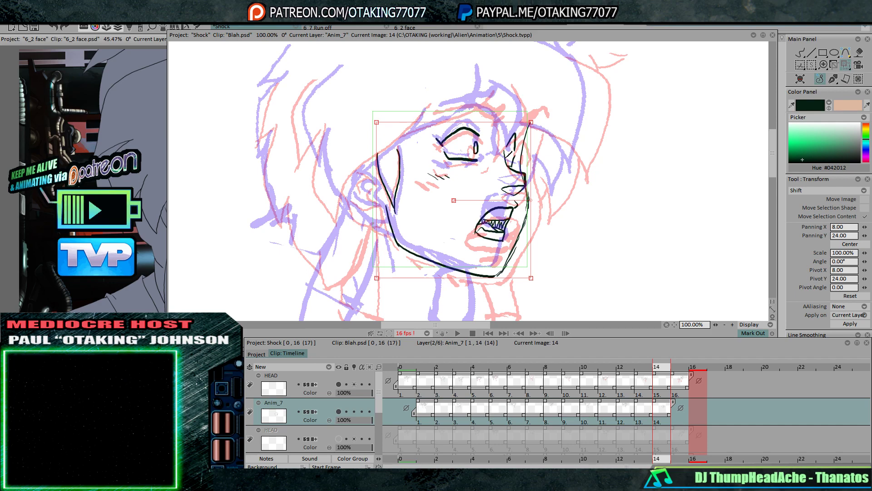
pyautogui.press('Return')
pyautogui.press('Right')
pyautogui.press('Left')
pyautogui.press('Left')
pyautogui.press('Right')
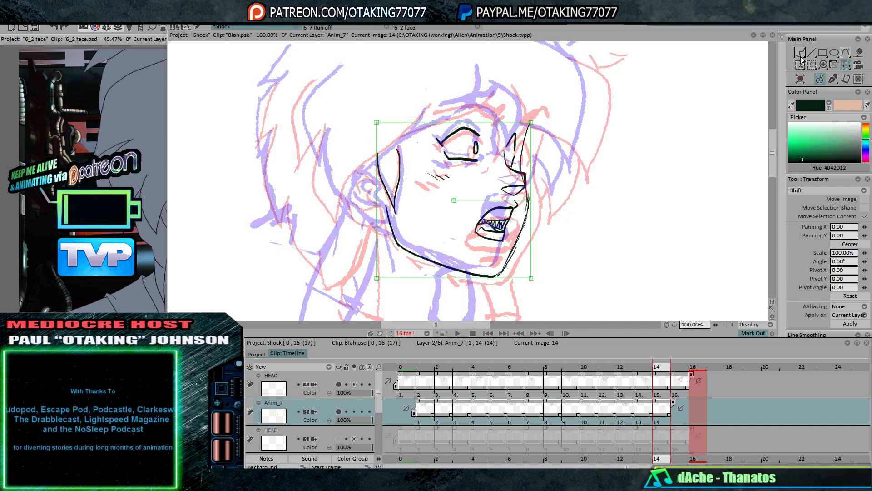
# Draw the hair edge sweeping from the temple over the ear and down behind it on frame 14
pyautogui.click(800, 52)
pyautogui.press('Right')
pyautogui.press('Left')
pyautogui.press('Left')
pyautogui.press('Right')
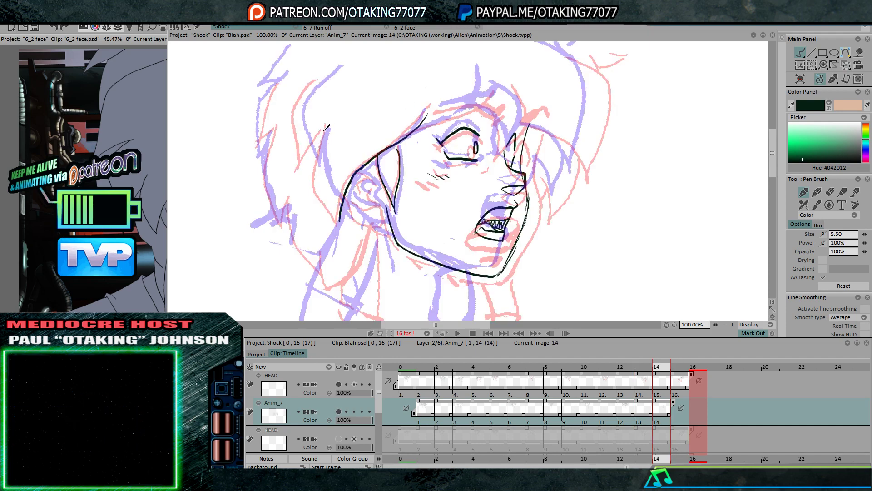
# Draw the two pointed hair locks behind the ear, from the side of the head down to their tips
pyautogui.moveTo(330, 200); pyautogui.dragTo(339, 215)
pyautogui.press('Right')
pyautogui.press('Left')
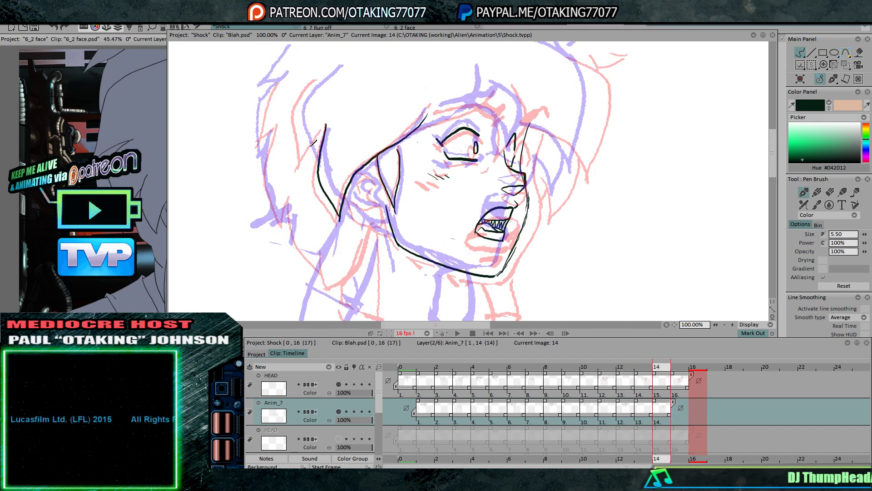
pyautogui.moveTo(300, 105); pyautogui.dragTo(311, 150)
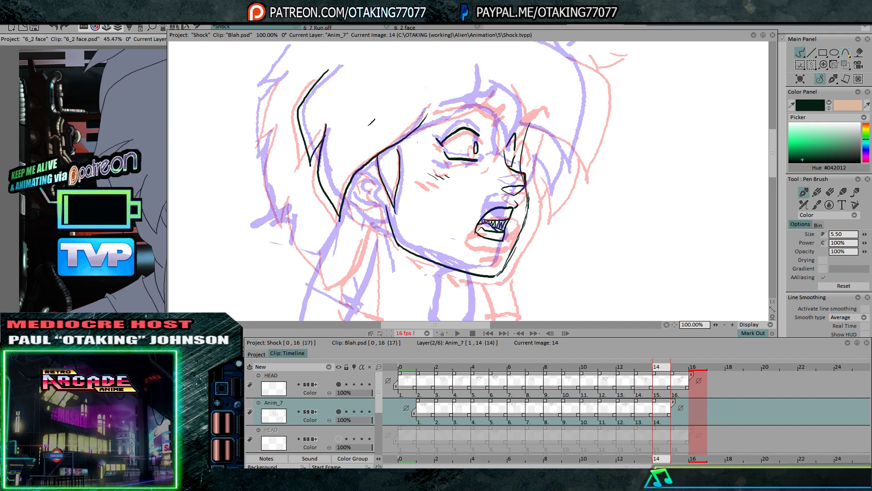
# Start the ear on frame 14 with the small curved notch at its front edge, matching frames 13 and 15
pyautogui.press('Right')
pyautogui.press('Left')
pyautogui.press('Left')
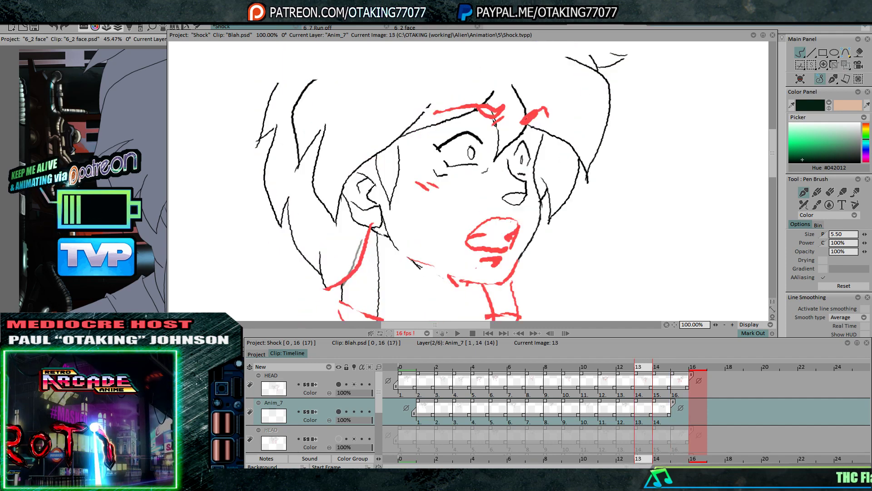
pyautogui.press('Right')
pyautogui.press('Left')
pyautogui.press('Right')
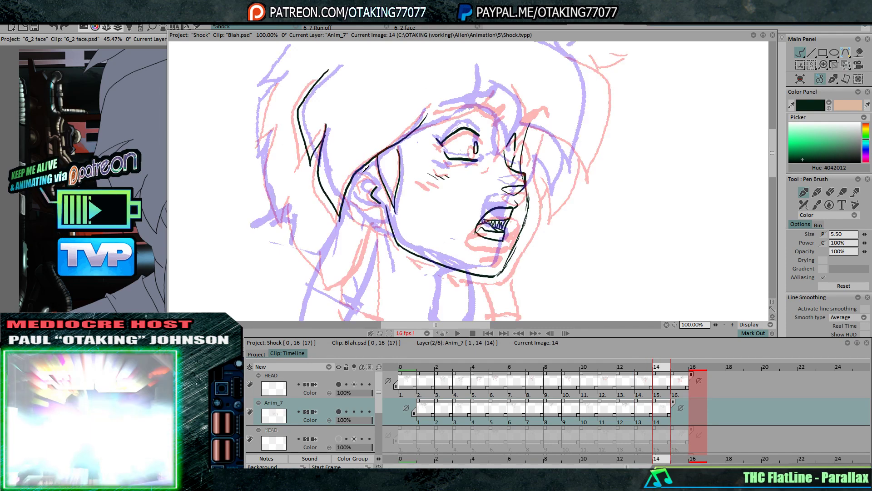
pyautogui.moveTo(358, 171); pyautogui.dragTo(377, 186)
pyautogui.press('Right')
pyautogui.press('Left')
# Complete the ear with its inner folds and outer contour down to the lobe on frame 14
pyautogui.press('Left')
pyautogui.press('Right')
pyautogui.press('Right')
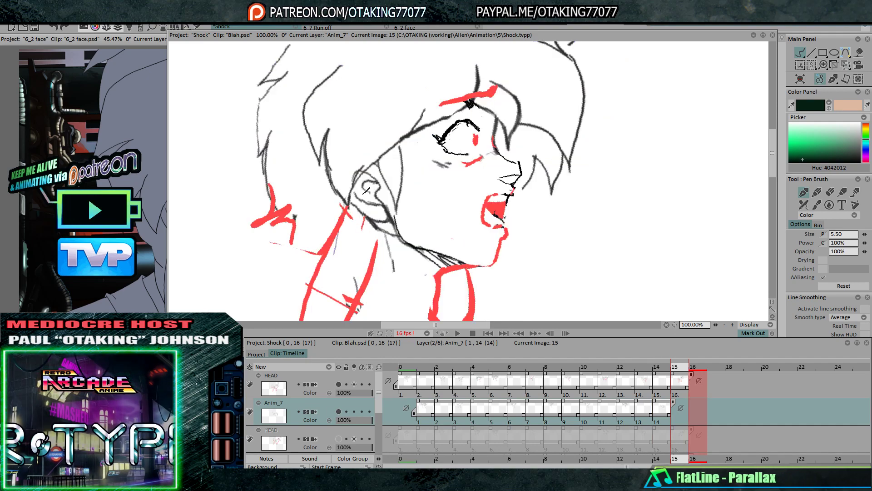
pyautogui.press('Left')
pyautogui.press('Right')
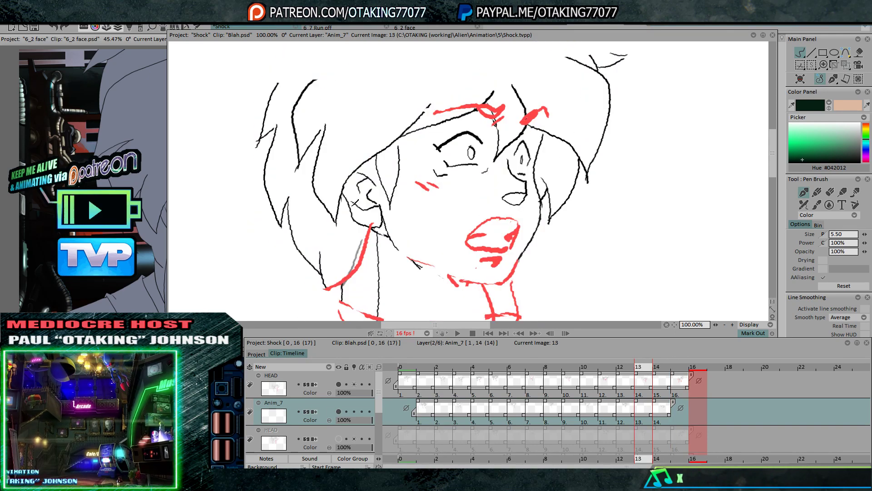
pyautogui.press('Left')
pyautogui.moveTo(385, 223); pyautogui.dragTo(386, 207)
pyautogui.press('Right')
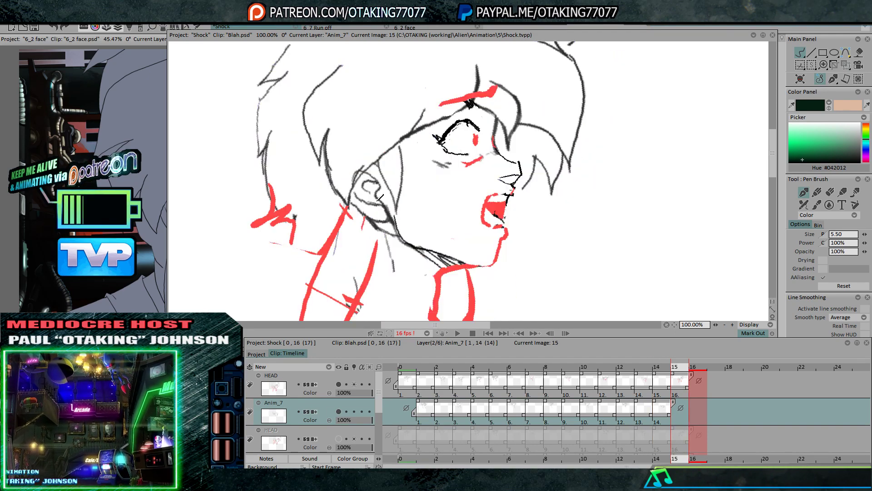
pyautogui.press('Left')
pyautogui.press('Left')
pyautogui.press('Right')
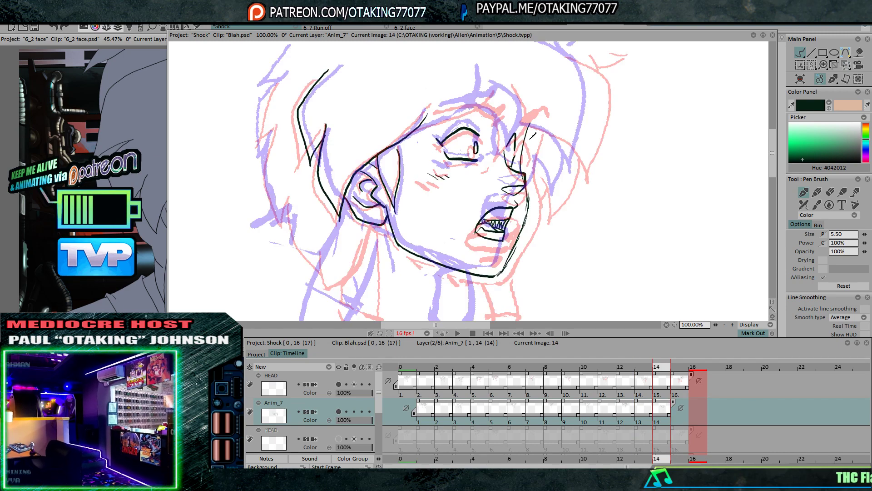
# Draw the hairline from the temple across the forehead, ending in the upward strand above the near eye
pyautogui.moveTo(525, 64)
pyautogui.mouseDown()
pyautogui.moveTo(430, 139)
pyautogui.moveTo(435, 128)
pyautogui.mouseUp()
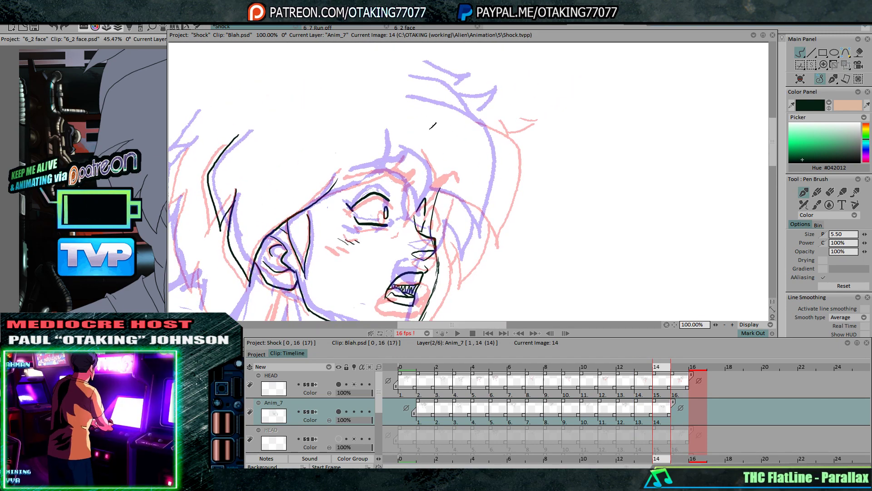
pyautogui.press('Left')
pyautogui.press('Right')
pyautogui.press('Right')
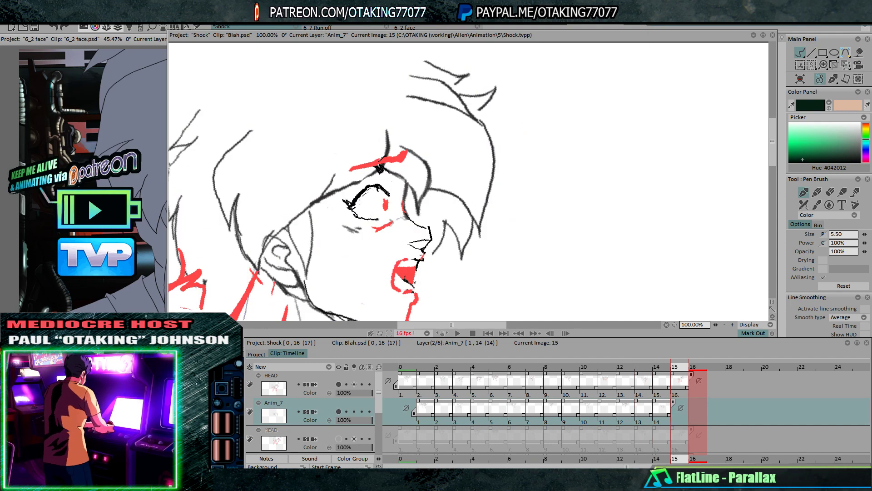
pyautogui.press('Left')
pyautogui.press('Left')
pyautogui.press('Right')
pyautogui.moveTo(326, 193)
pyautogui.mouseDown()
pyautogui.moveTo(390, 165)
pyautogui.moveTo(398, 134)
pyautogui.mouseUp()
pyautogui.press('Right')
pyautogui.press('Left')
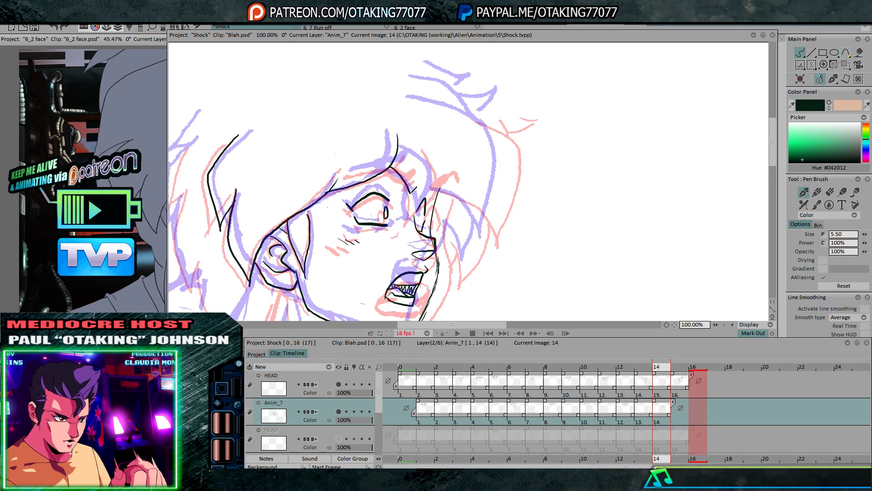
# Draw the fringe locks over the far brow and the outer hair contour curving down to their tip
pyautogui.press('Right')
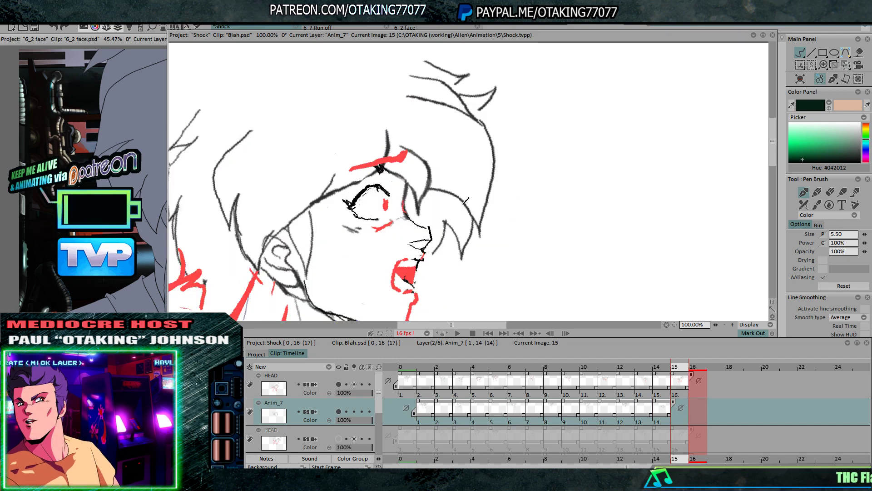
pyautogui.press('Left')
pyautogui.moveTo(434, 187)
pyautogui.mouseDown()
pyautogui.moveTo(475, 210)
pyautogui.moveTo(487, 232)
pyautogui.mouseUp()
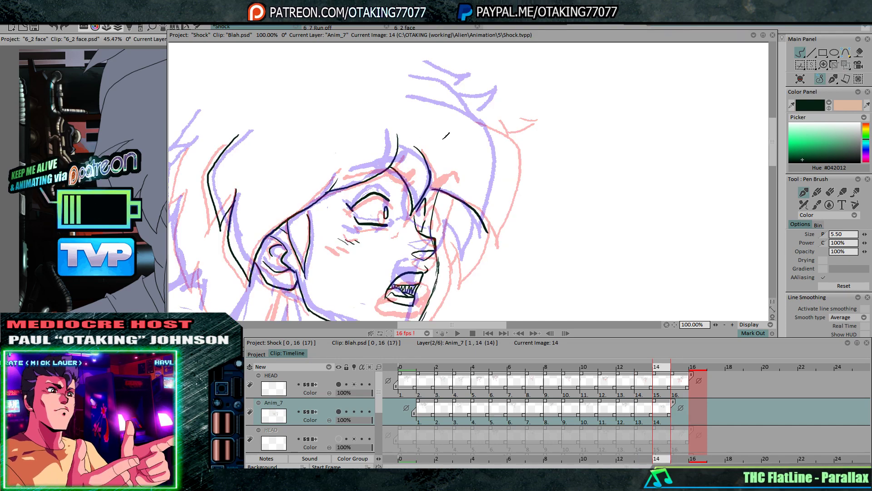
pyautogui.moveTo(422, 97); pyautogui.dragTo(468, 112)
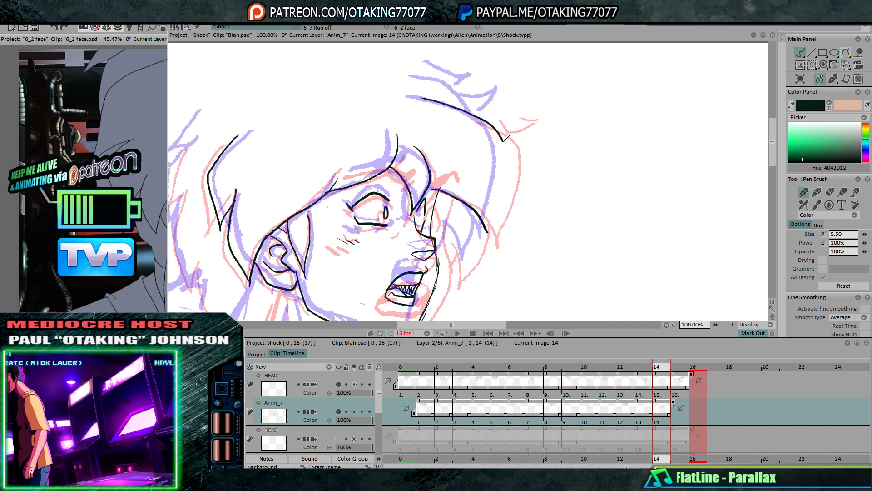
pyautogui.moveTo(495, 216); pyautogui.dragTo(489, 237)
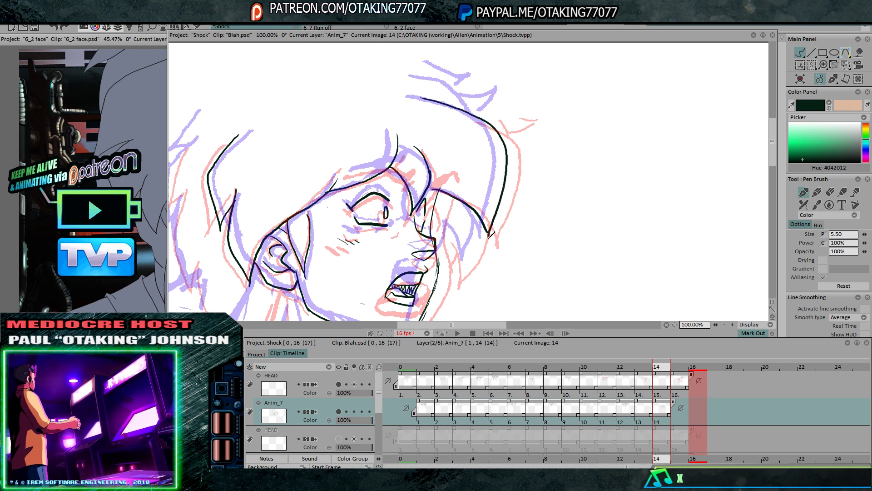
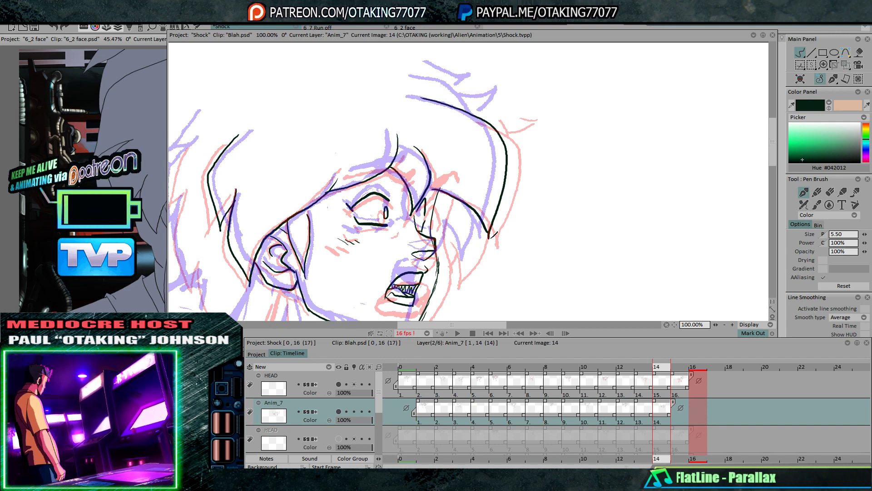
# Draw the hair lock hanging beside the far cheek on frame 14, between its positions on frames 13 and 15
pyautogui.moveTo(492, 237)
pyautogui.mouseDown()
pyautogui.moveTo(502, 200)
pyautogui.moveTo(515, 199)
pyautogui.mouseUp()
pyautogui.press('Left')
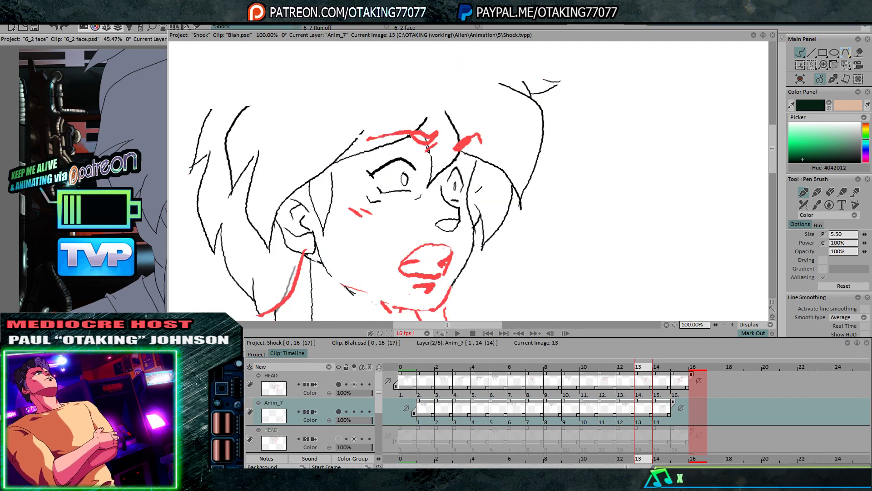
pyautogui.press('Right')
pyautogui.press('Right')
pyautogui.press('Left')
pyautogui.press('Left')
pyautogui.press('Right')
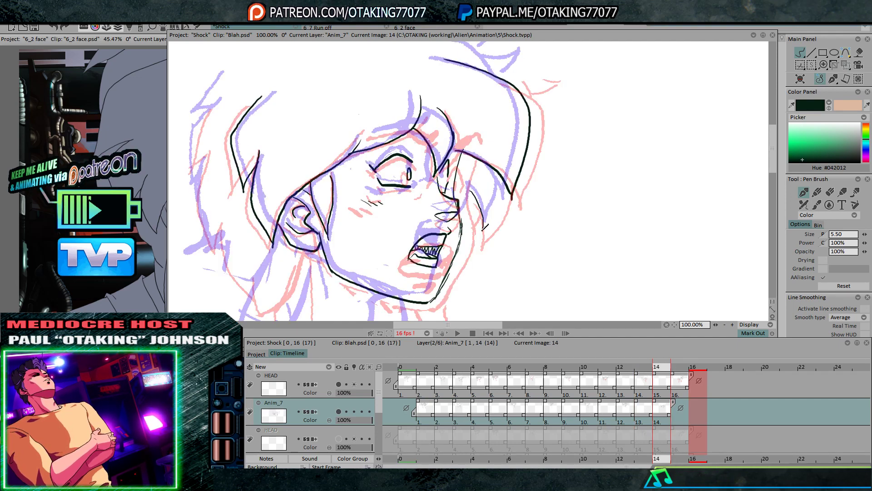
pyautogui.press('Right')
pyautogui.press('Left')
pyautogui.press('Left')
pyautogui.press('Right')
pyautogui.press('Right')
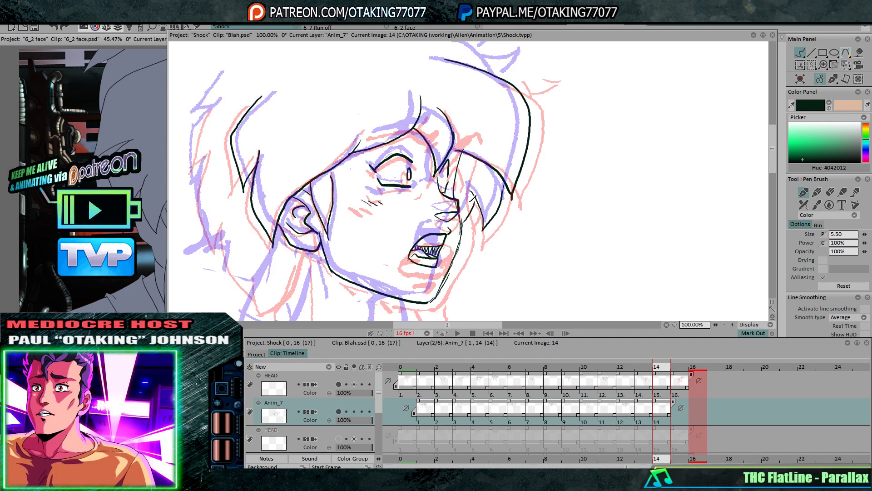
# Draw the spiky hair tufts sticking out at the top front of the head on frame 14
pyautogui.press('Return')
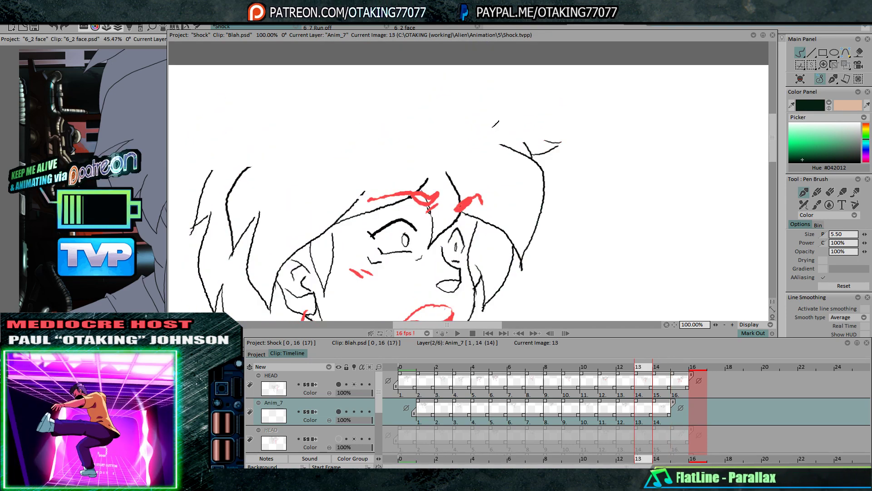
pyautogui.press('Right')
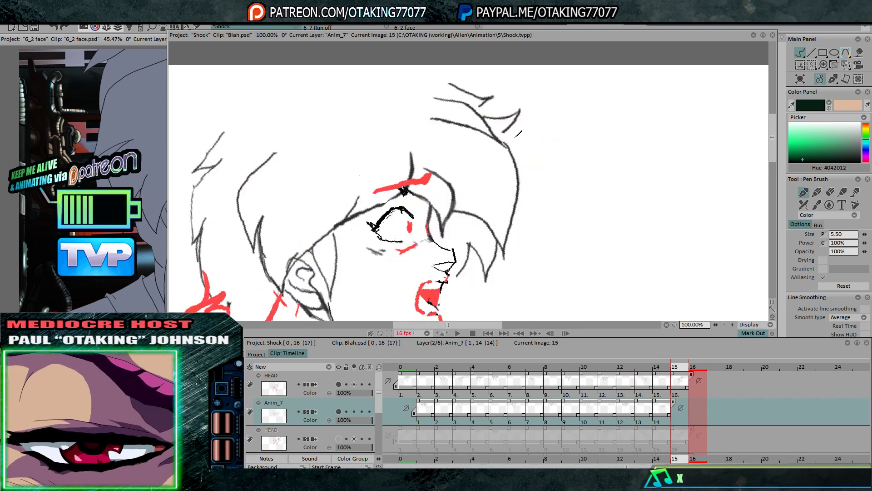
pyautogui.press('Left')
pyautogui.press('Left')
pyautogui.press('Right')
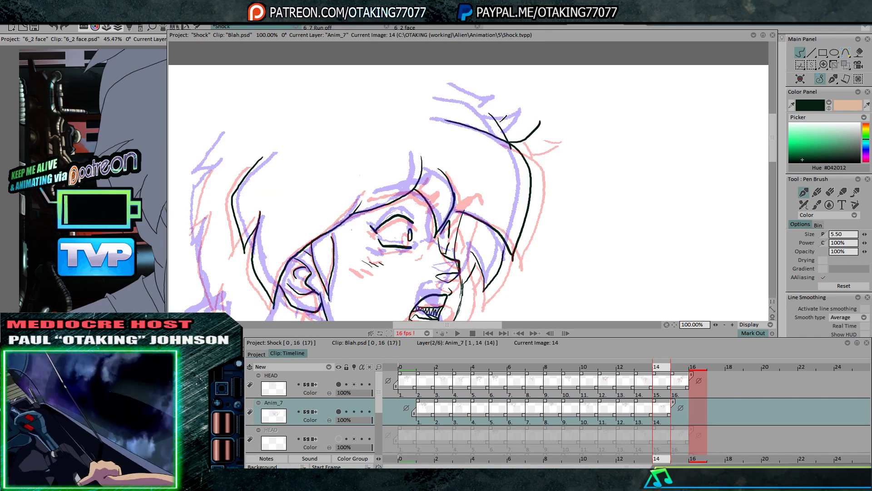
pyautogui.press('Return')
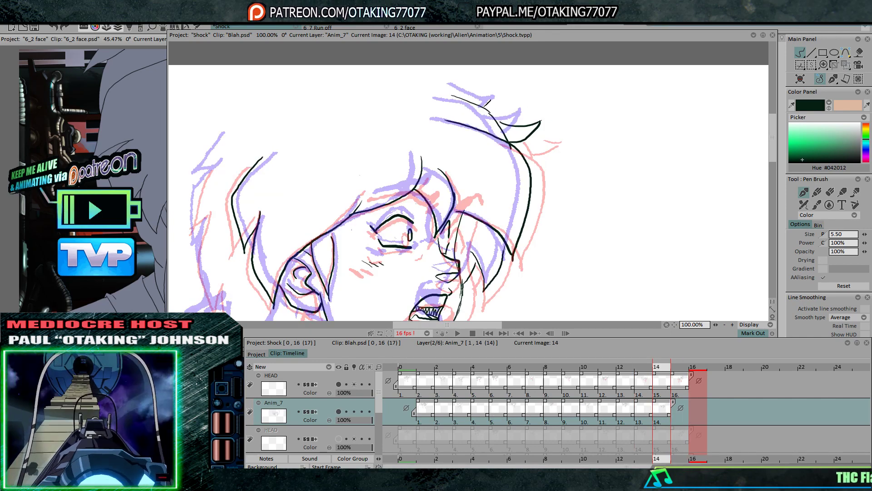
pyautogui.press('Return')
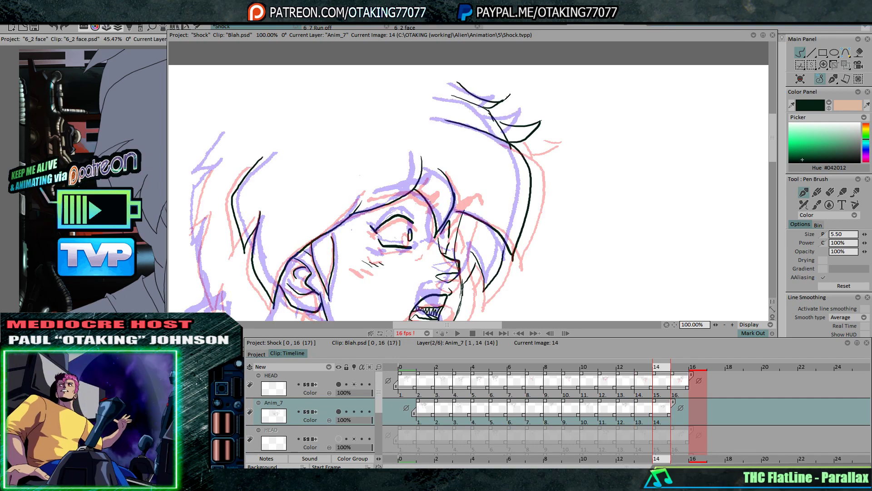
# Draw the jagged outer contour of the hair at the back of the head down toward the neck
pyautogui.moveTo(192, 198); pyautogui.dragTo(320, 129)
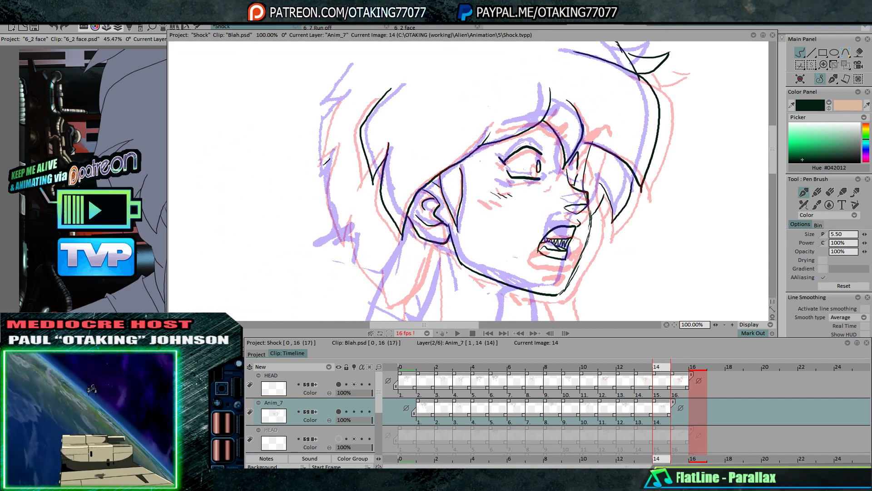
pyautogui.hotkey('ctrl', 'z')
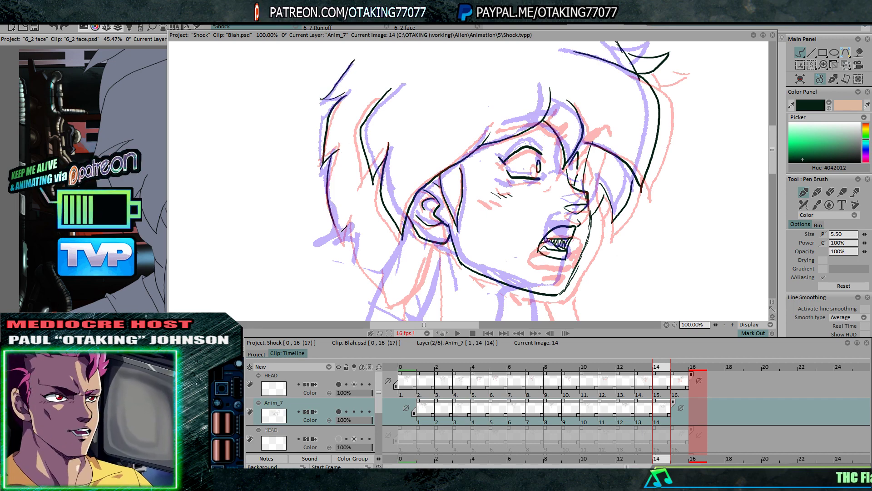
pyautogui.moveTo(343, 241); pyautogui.dragTo(350, 218)
pyautogui.moveTo(348, 225)
pyautogui.mouseDown()
pyautogui.moveTo(366, 277)
pyautogui.moveTo(371, 232)
pyautogui.mouseUp()
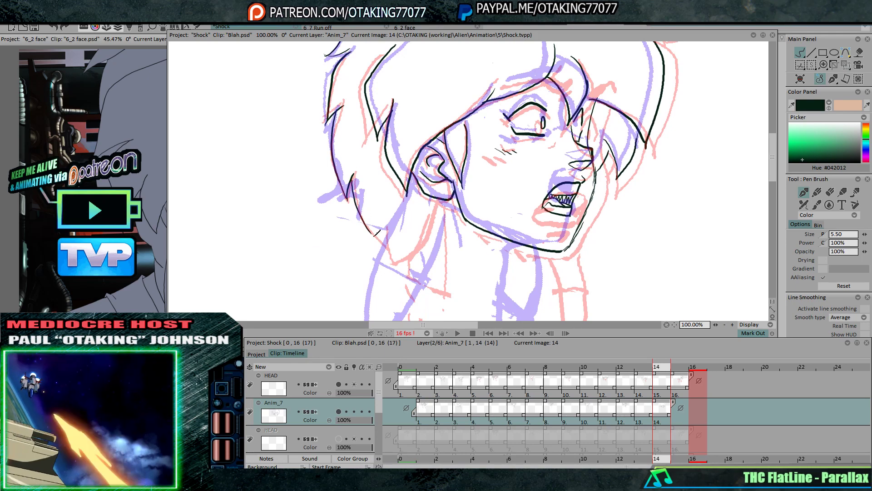
# Compare the neck and collar lines across frames 13, 14 and 15
pyautogui.moveTo(520, 150); pyautogui.dragTo(467, 116)
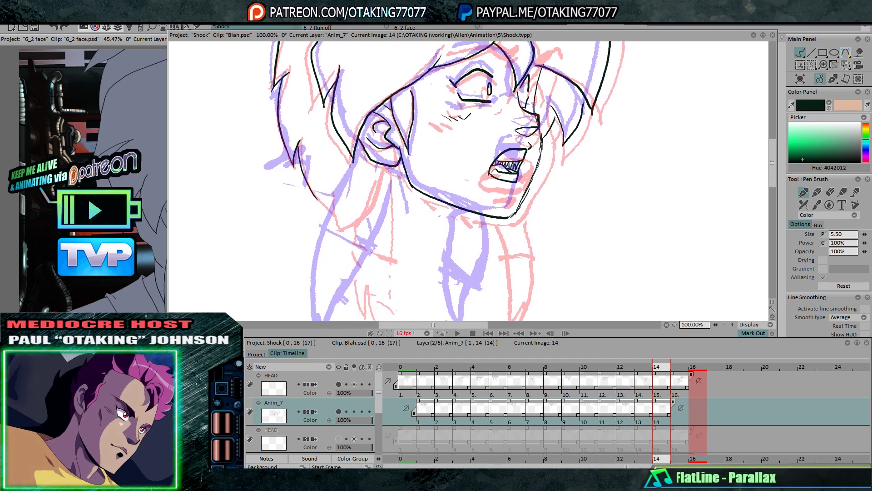
pyautogui.press('Left')
pyautogui.press('Right')
pyautogui.press('Right')
pyautogui.press('Left')
pyautogui.press('Left')
pyautogui.press('Right')
pyautogui.press('Right')
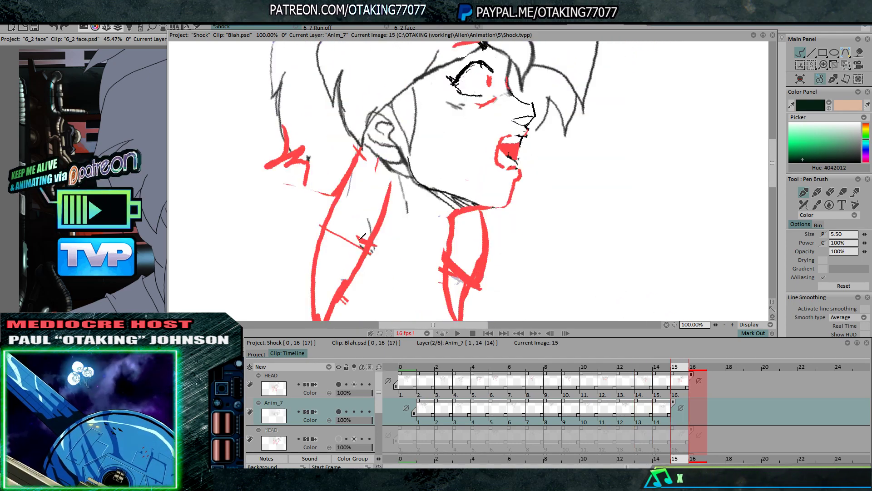
pyautogui.press('Left')
pyautogui.press('Left')
pyautogui.press('Right')
pyautogui.press('Left')
pyautogui.press('Right')
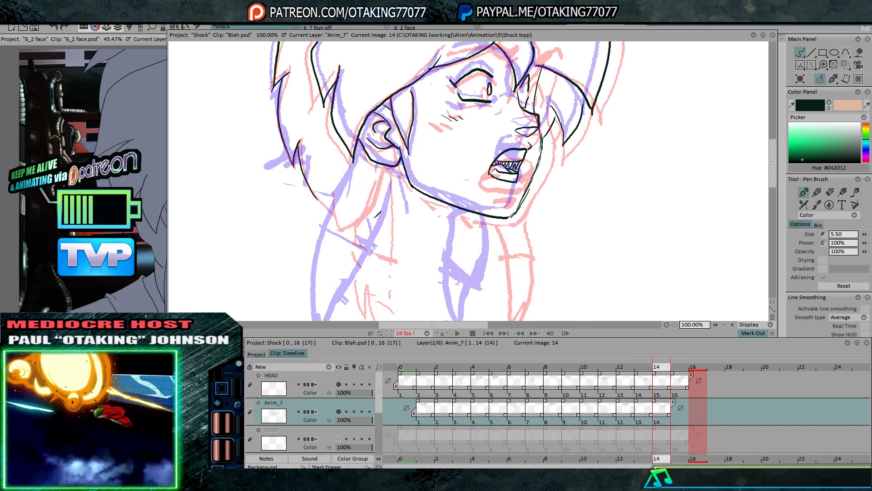
# Draw the pointed hair locks hanging below the ear and jaw on frame 14, between their positions on frames 13 and 15
pyautogui.moveTo(459, 230); pyautogui.dragTo(469, 184)
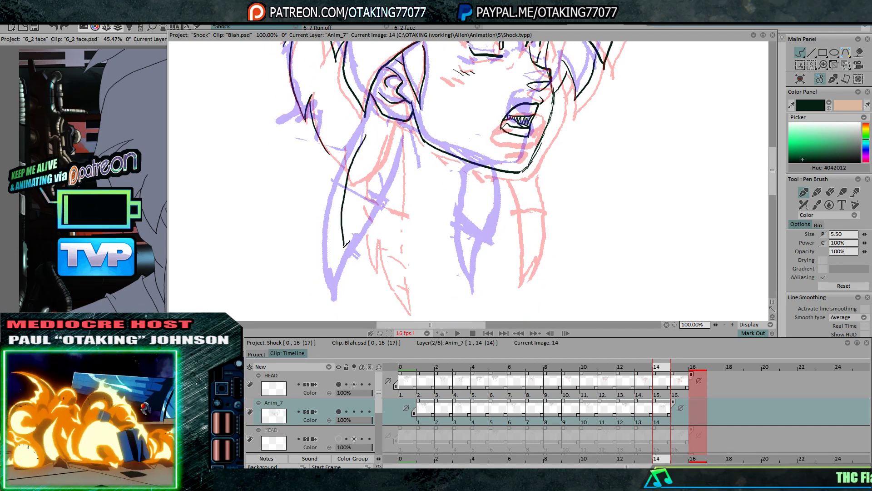
pyautogui.moveTo(402, 123)
pyautogui.mouseDown()
pyautogui.moveTo(400, 200)
pyautogui.moveTo(354, 313)
pyautogui.mouseUp()
pyautogui.moveTo(324, 147); pyautogui.dragTo(342, 162)
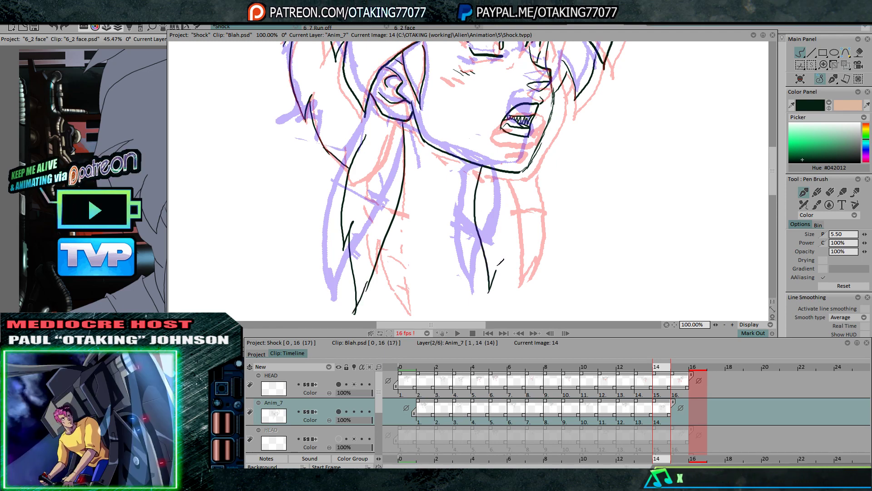
pyautogui.moveTo(515, 174); pyautogui.dragTo(516, 195)
pyautogui.moveTo(537, 131); pyautogui.dragTo(499, 240)
# Show the lower HEAD layer instead of the top one, then shift the frame 14 head by 19, -161 and rotate it -5.38°
pyautogui.click(339, 384)
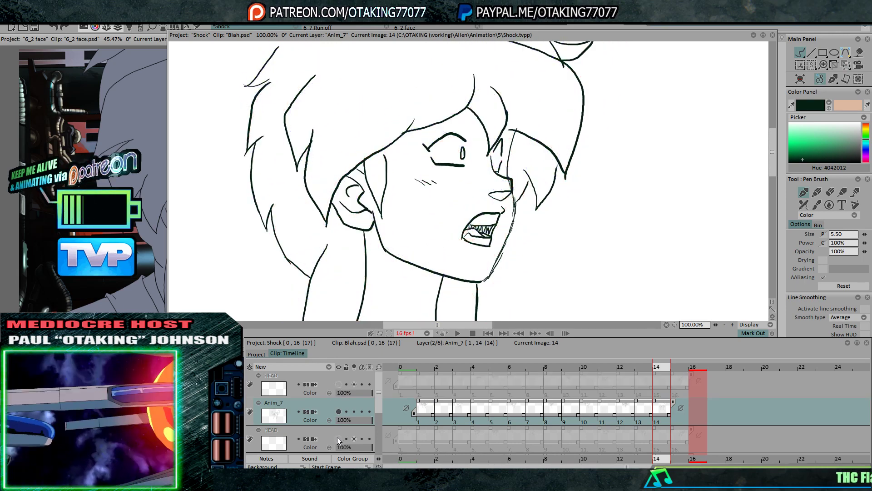
pyautogui.click(339, 439)
pyautogui.click(857, 66)
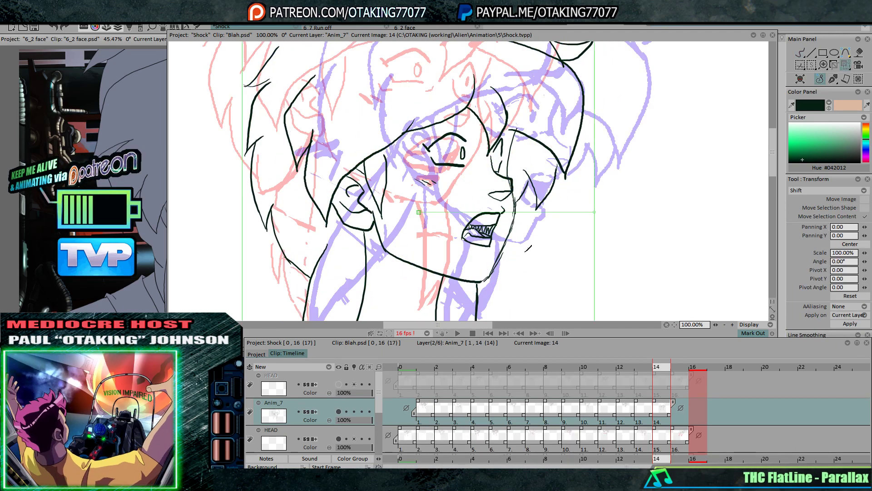
pyautogui.moveTo(528, 248)
pyautogui.mouseDown()
pyautogui.moveTo(533, 171)
pyautogui.moveTo(534, 189)
pyautogui.mouseUp()
pyautogui.click(725, 325)
pyautogui.moveTo(543, 156)
pyautogui.mouseDown()
pyautogui.moveTo(541, 173)
pyautogui.moveTo(536, 155)
pyautogui.mouseUp()
pyautogui.press('Right')
pyautogui.press('Left')
pyautogui.press('Left')
pyautogui.press('Right')
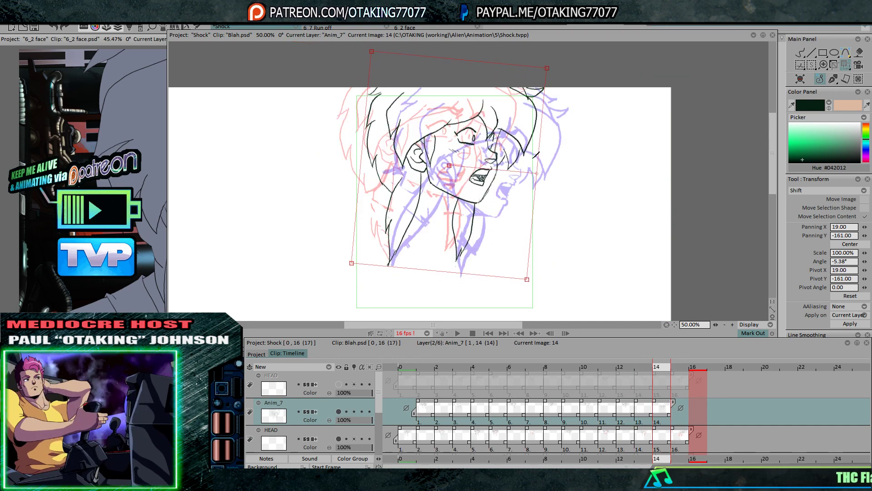
pyautogui.press('Return')
# Draw the small shadow mark under the lower lip on frame 14, checking it against frames 13 and 15
pyautogui.rightClick(801, 56)
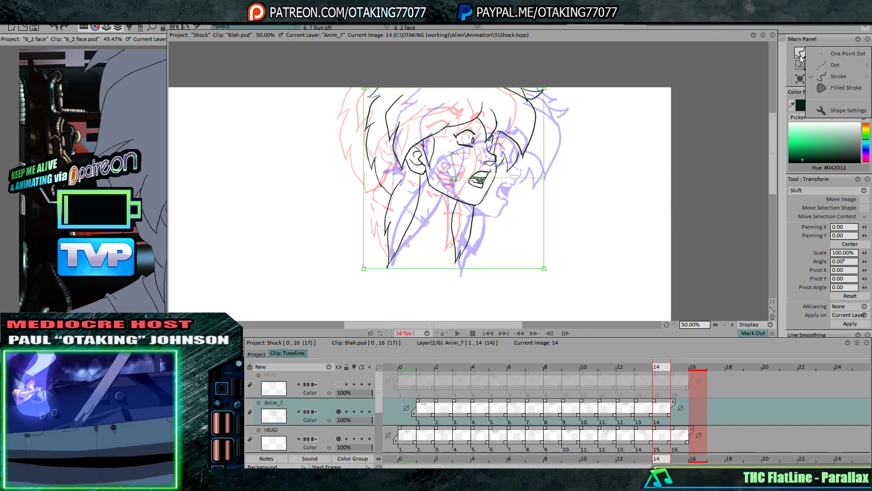
pyautogui.click(801, 56)
pyautogui.press('Left')
pyautogui.press('Right')
pyautogui.press('Right')
pyautogui.press('Left')
pyautogui.press('Right')
pyautogui.press('Left')
pyautogui.press('Left')
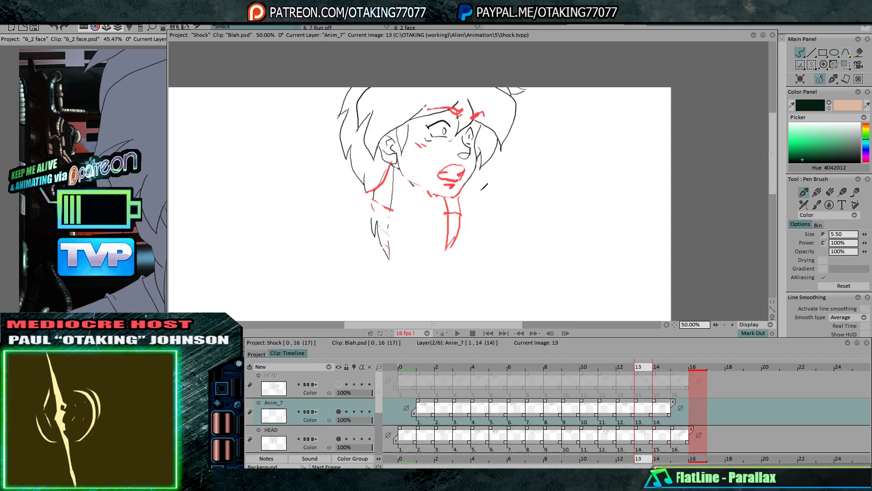
pyautogui.press('Right')
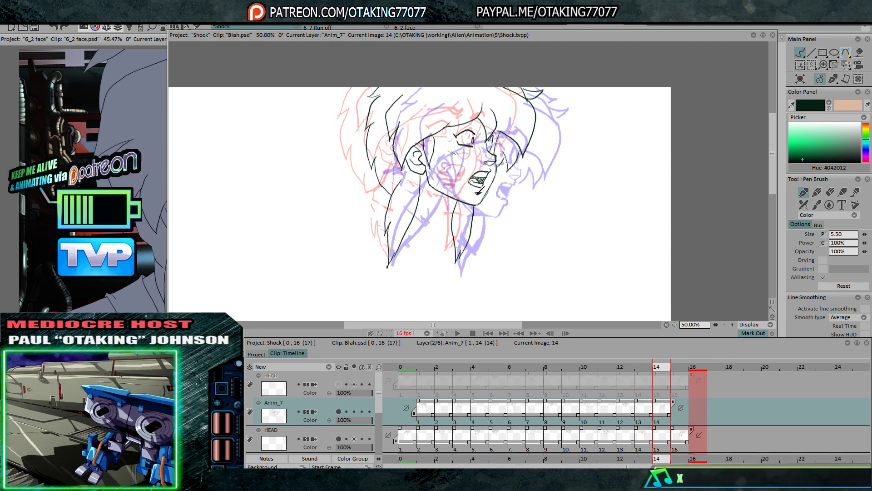
# Draw the furrowed eyebrows and the frown line between them on frame 14, following the neighbouring frames
pyautogui.press('Right')
pyautogui.press('Left')
pyautogui.press('Left')
pyautogui.press('Right')
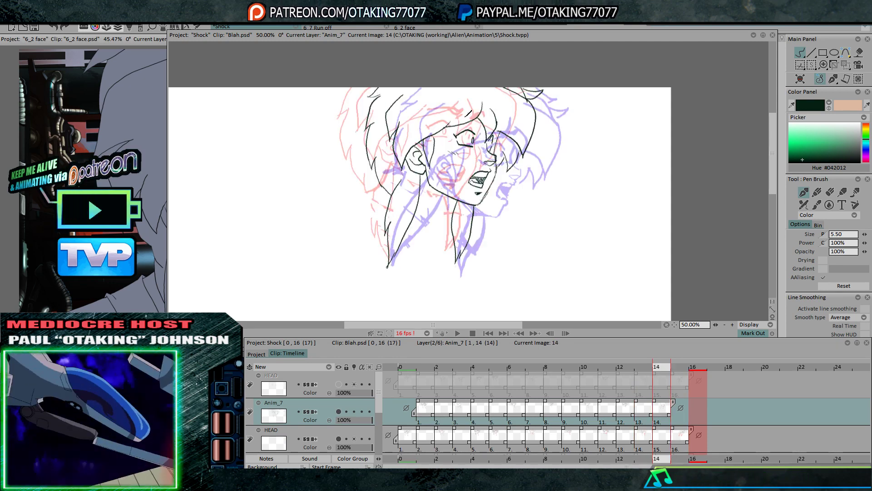
pyautogui.press('Left')
pyautogui.press('Right')
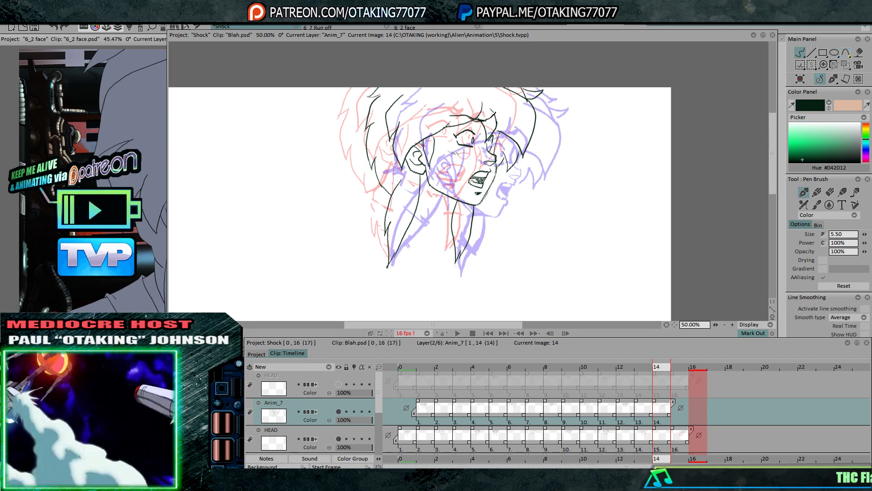
pyautogui.press('Right')
pyautogui.press('Left')
pyautogui.press('Left')
pyautogui.press('Right')
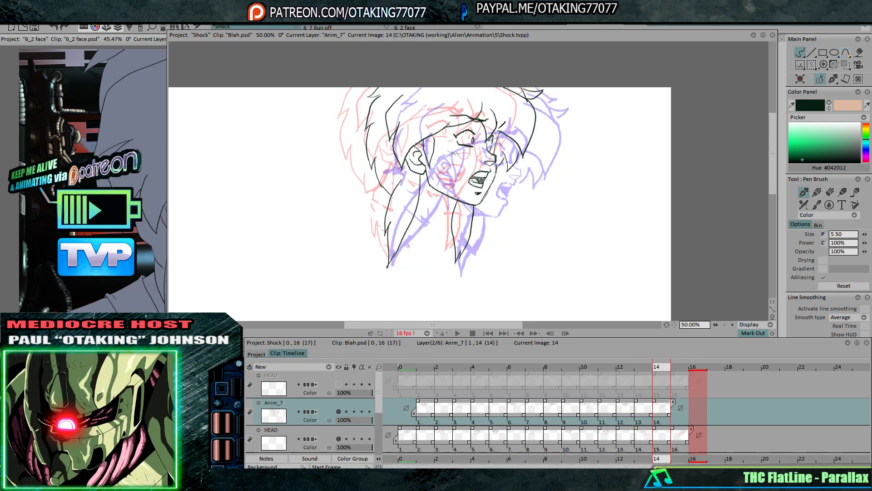
# Delete the hidden HEAD layer above Anim_7
pyautogui.rightClick(328, 379)
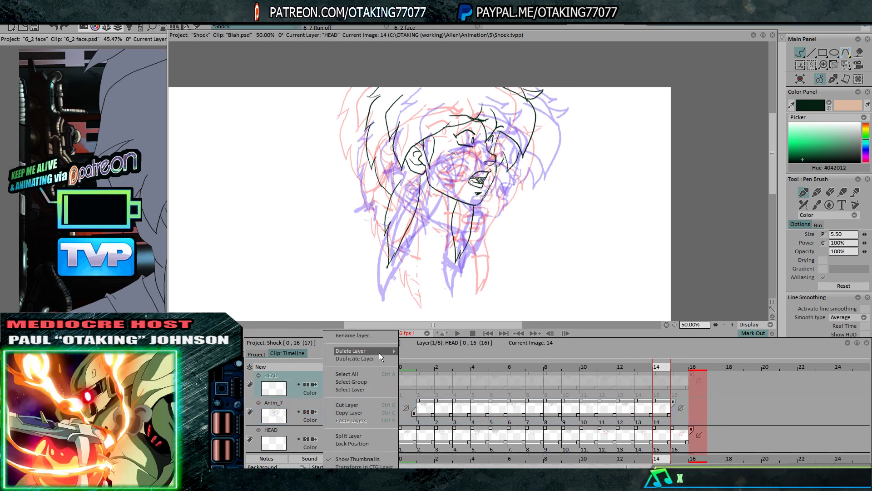
pyautogui.click(419, 350)
pyautogui.click(353, 412)
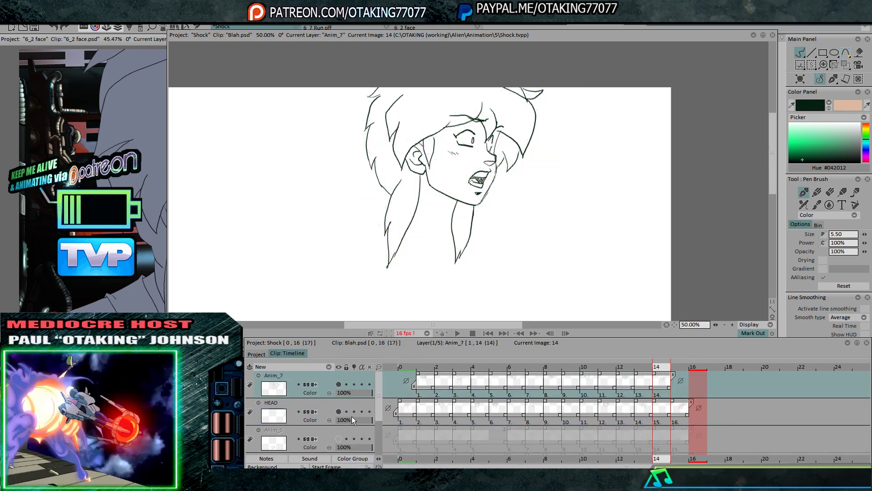
# Make the hand and body layers Anim_5 and Anim_4 visible, and return to the Anim_7 layer
pyautogui.click(338, 438)
pyautogui.press('Down')
pyautogui.press('Down')
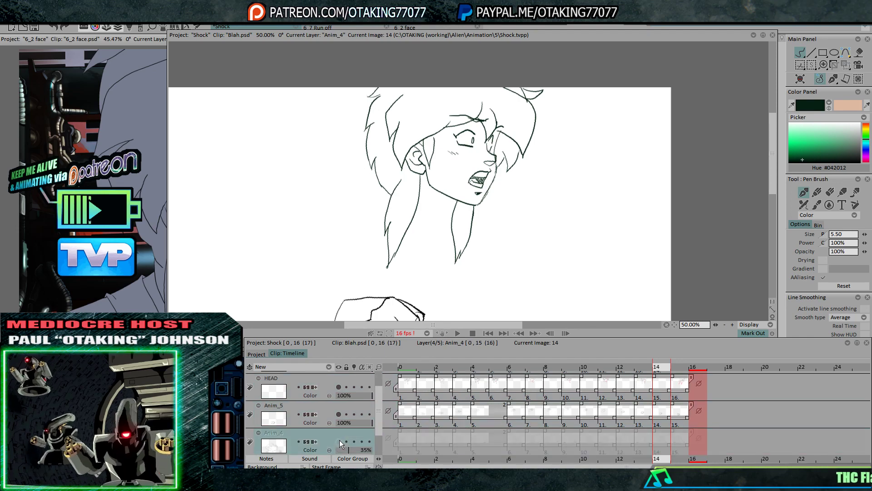
pyautogui.click(339, 439)
pyautogui.press('Up')
pyautogui.press('Up')
pyautogui.press('Up')
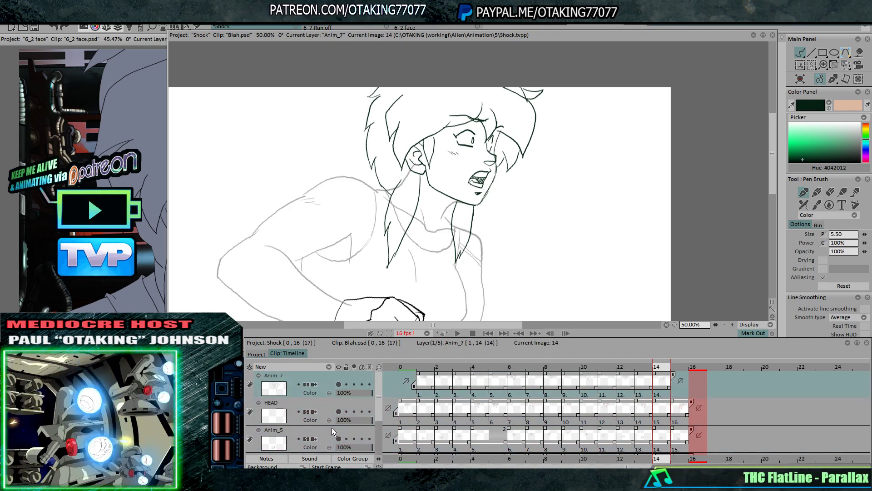
# Review how the head drawings sit on the body and hands from frame 14 back to frame 1
pyautogui.press('Right')
pyautogui.press('Left')
pyautogui.press('Left')
pyautogui.press('Left')
pyautogui.press('Left')
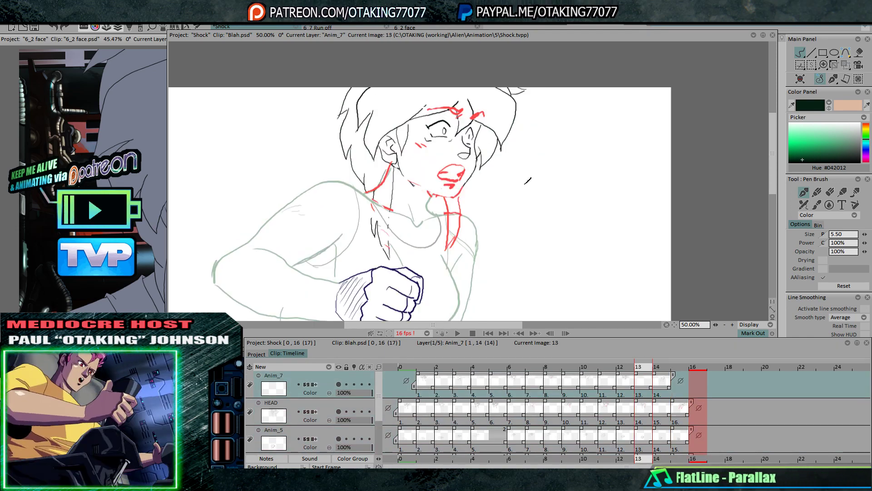
pyautogui.press('Left')
pyautogui.press('Left')
pyautogui.press('Left')
pyautogui.press('Left')
pyautogui.press('Left')
pyautogui.press('Left')
pyautogui.press('Left')
pyautogui.press('Left')
pyautogui.press('Left')
pyautogui.press('Left')
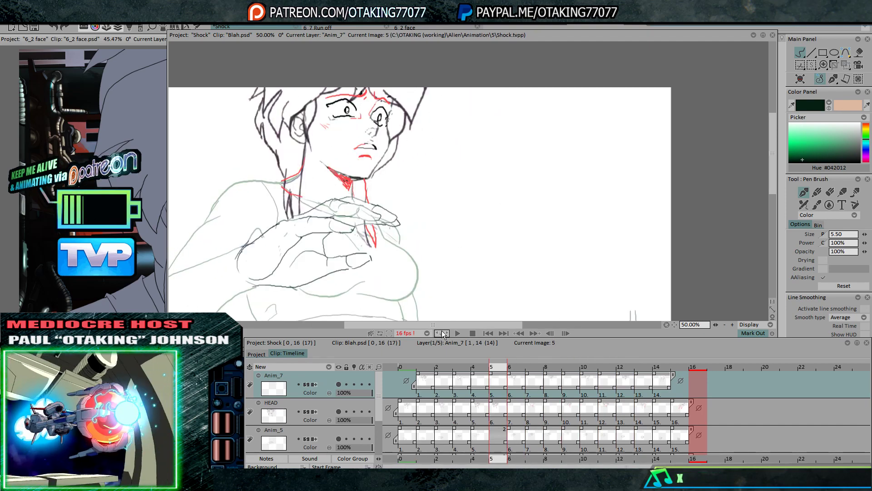
pyautogui.moveTo(447, 324); pyautogui.dragTo(429, 324)
pyautogui.press('Left')
pyautogui.press('Right')
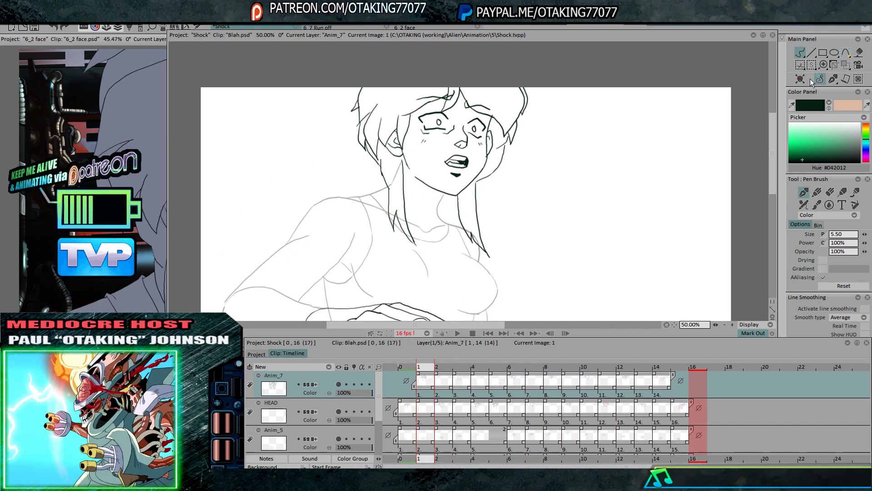
# Check the head's alignment with the body from frame 1 forward to frame 13 with the Transform tool ready
pyautogui.click(845, 64)
pyautogui.press('Left')
pyautogui.press('Right')
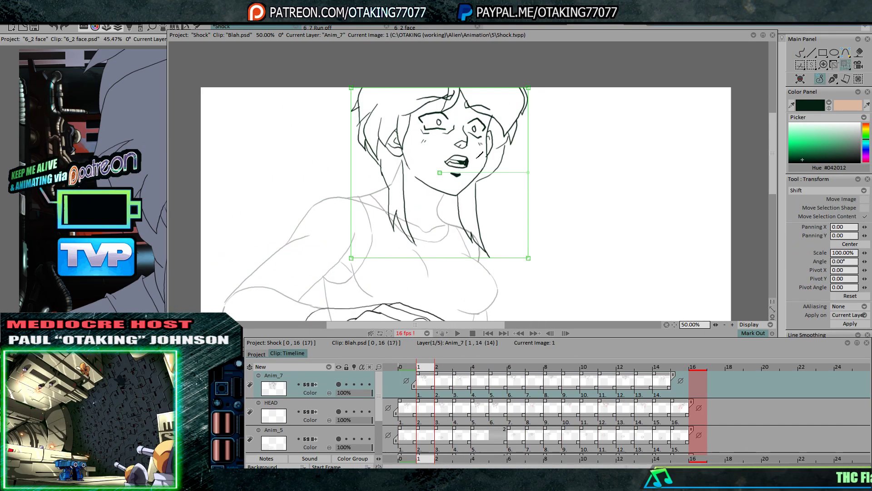
pyautogui.moveTo(479, 153); pyautogui.dragTo(477, 154)
pyautogui.press('Right')
pyautogui.press('Right')
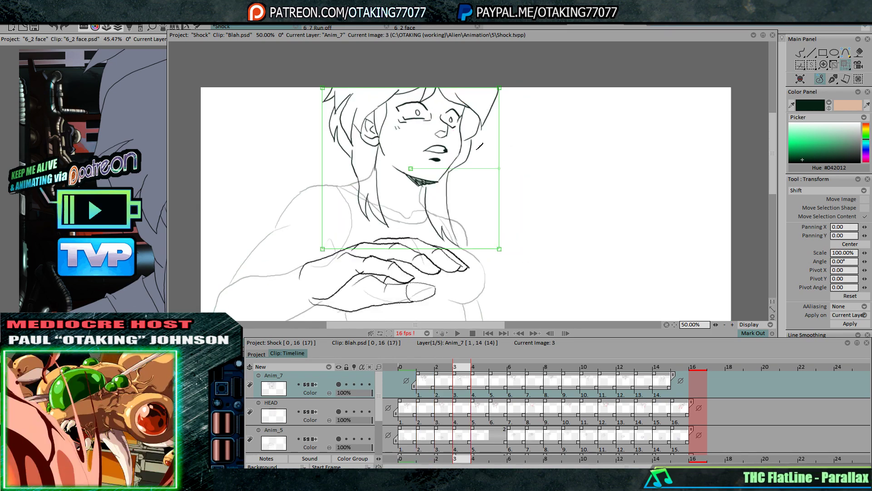
pyautogui.press('Right')
pyautogui.press('Right')
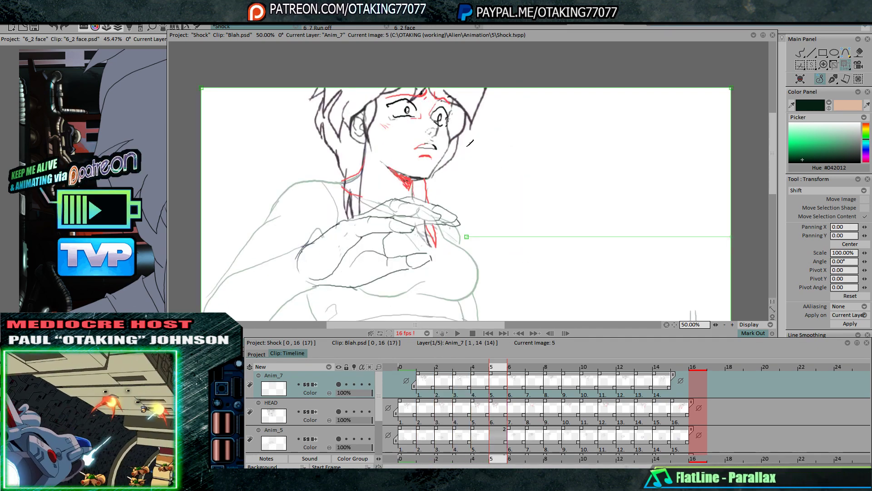
pyautogui.press('Right')
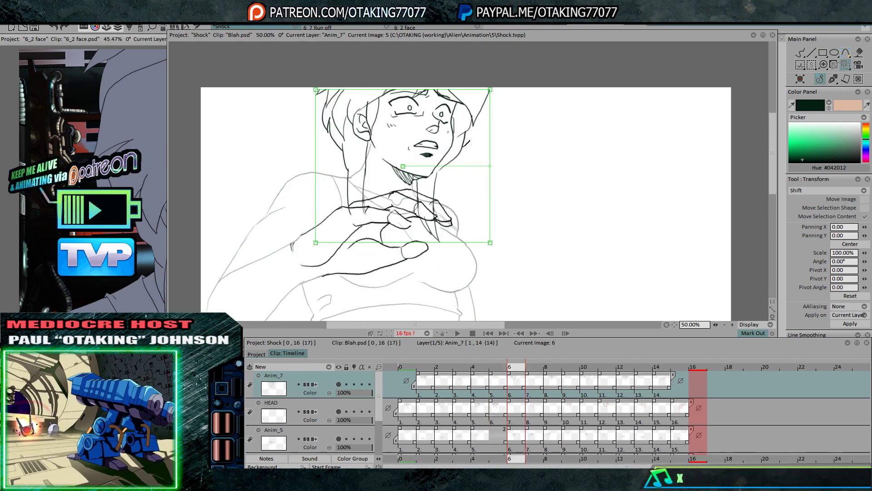
pyautogui.press('Right')
pyautogui.press('Right')
pyautogui.press('Right')
pyautogui.press('Right')
pyautogui.press('Right')
pyautogui.press('Right')
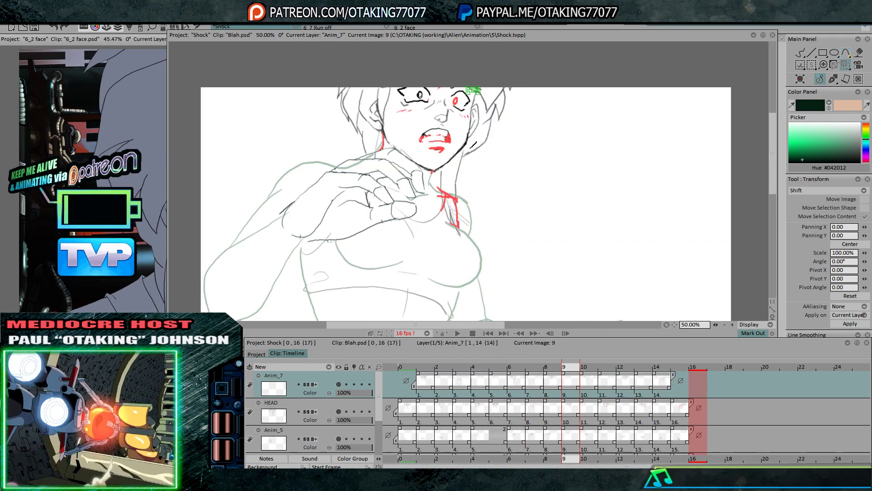
pyautogui.press('Right')
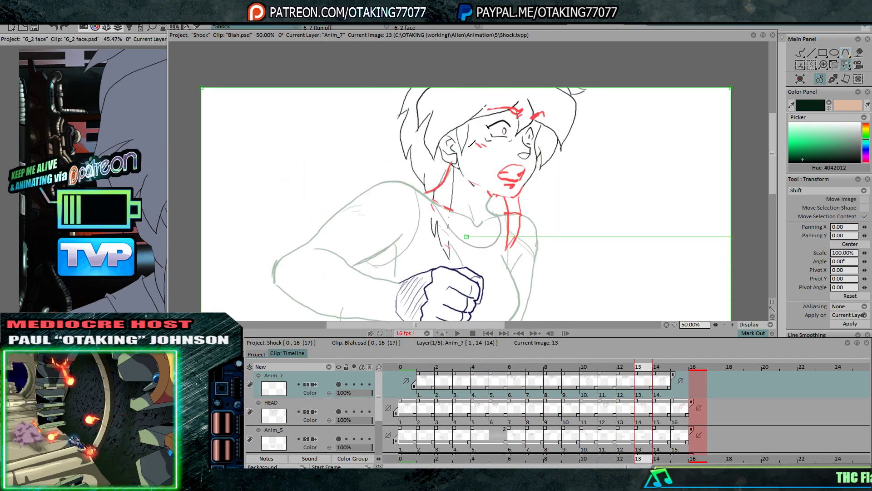
# Shift the head on frame 12 by -14, -12 so that it sits between frames 11 and 13
pyautogui.press('Left')
pyautogui.press('Left')
pyautogui.press('Right')
pyautogui.moveTo(496, 150); pyautogui.dragTo(493, 148)
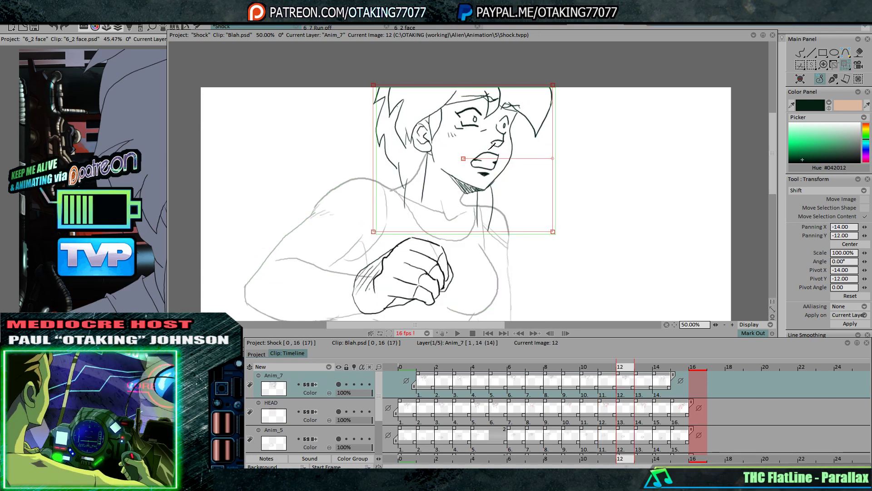
pyautogui.press('Left')
pyautogui.press('Right')
pyautogui.press('Left')
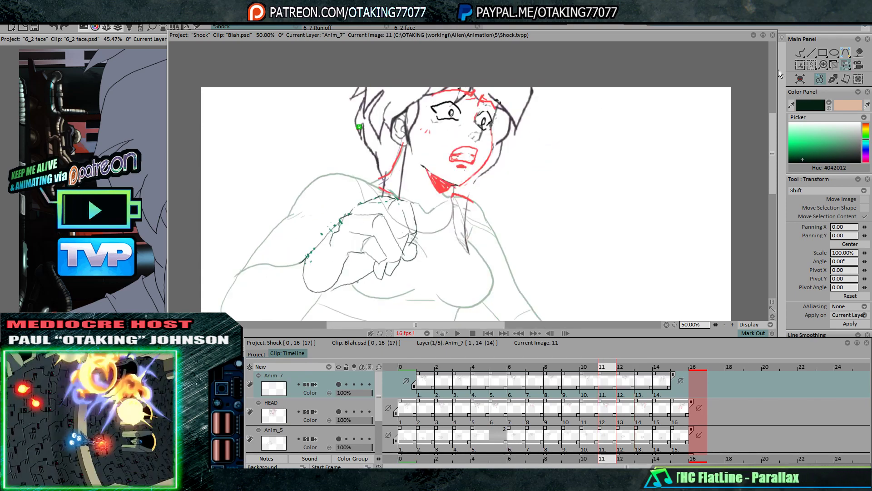
# Extend the hair lock hanging below the far side of the jaw on frame 12, comparing it with frames 11 and 13
pyautogui.click(800, 55)
pyautogui.press('Right')
pyautogui.press('Left')
pyautogui.press('Right')
pyautogui.press('Right')
pyautogui.press('Left')
pyautogui.press('Left')
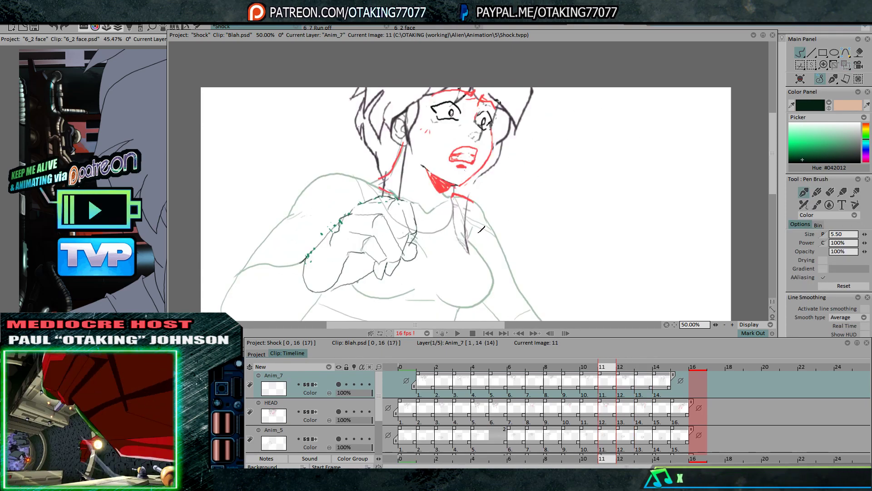
pyautogui.press('Right')
pyautogui.press('Left')
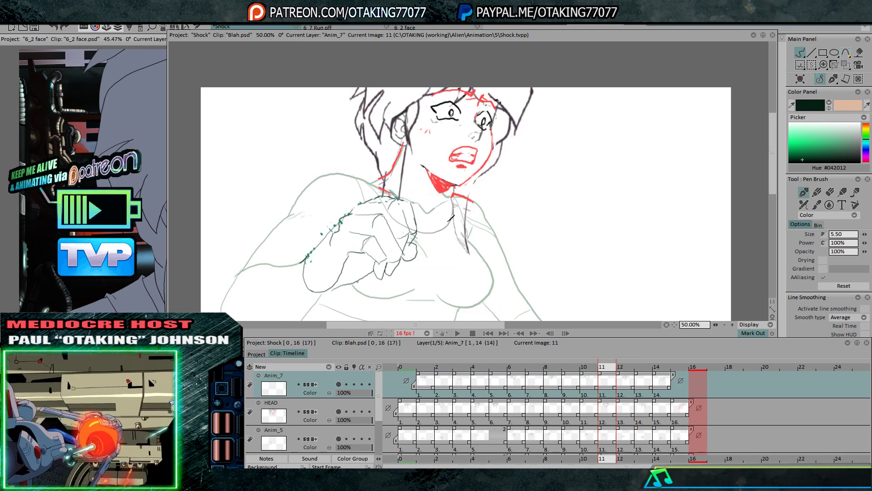
pyautogui.press('Right')
pyautogui.press('Left')
pyautogui.press('Right')
pyautogui.press('Left')
# Lengthen the hair lock hanging below the ear on frame 12 down toward the raised hand, using frame 13 as reference
pyautogui.press('Right')
pyautogui.press('Right')
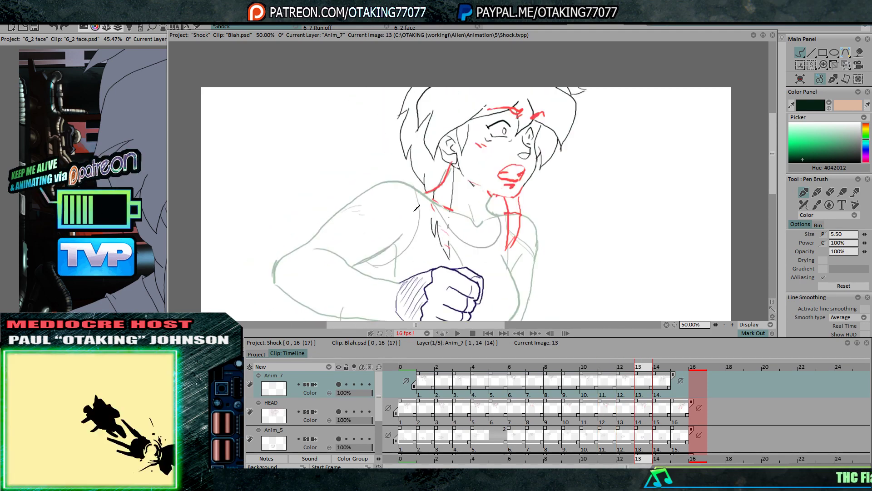
pyautogui.press('Left')
pyautogui.press('Left')
pyautogui.press('Right')
pyautogui.press('Right')
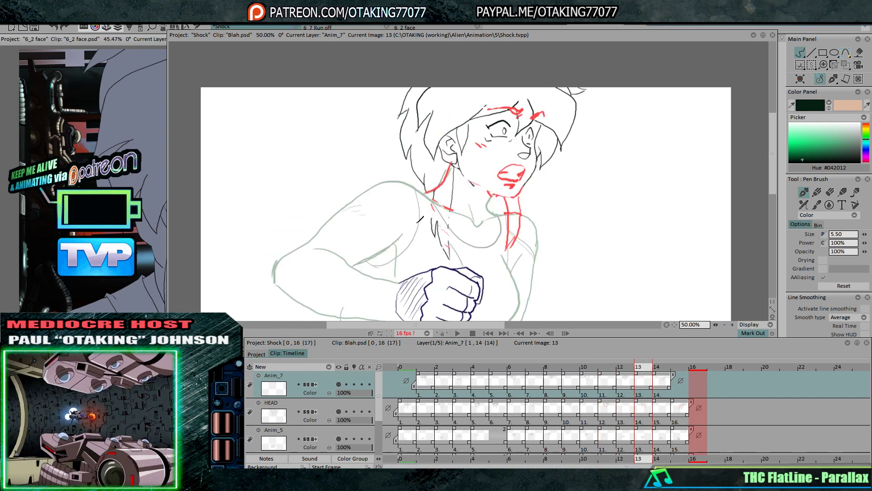
pyautogui.press('Left')
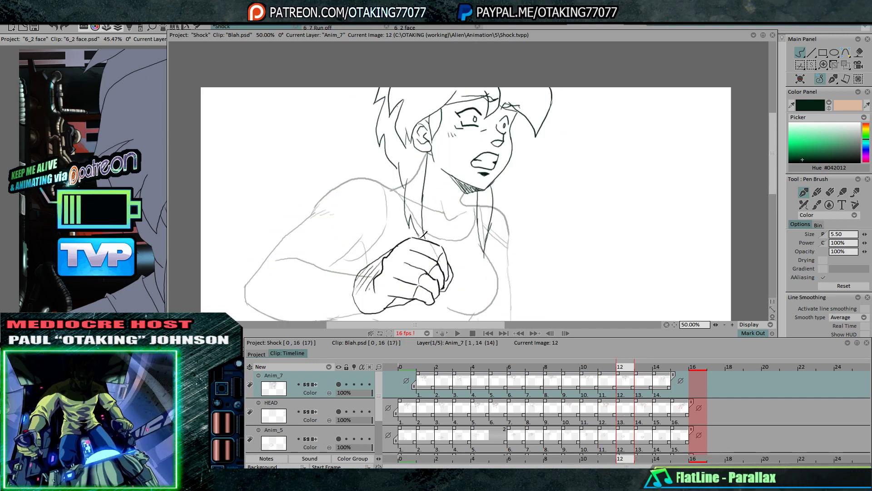
# Erase the overlapping lines at the hair lock below the ear on frame 13, comparing it with frames 12 and 14
pyautogui.press('Left')
pyautogui.press('Right')
pyautogui.press('Right')
pyautogui.press('Right')
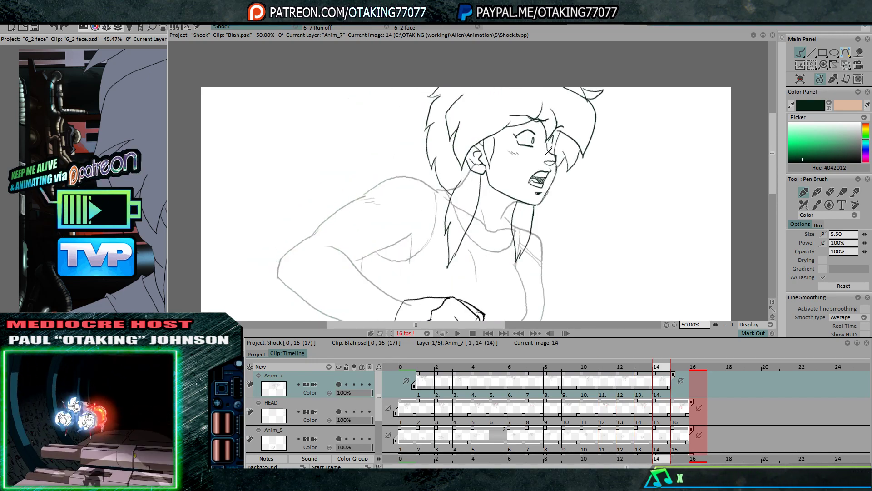
pyautogui.press('Left')
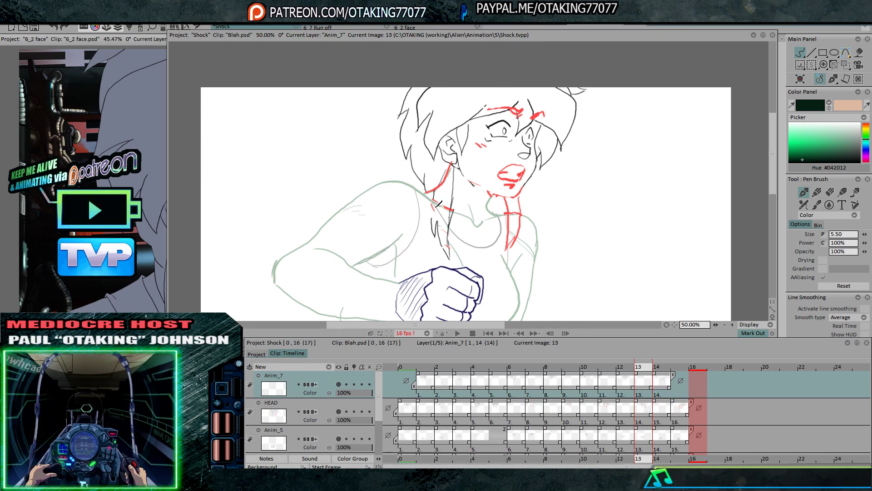
pyautogui.press('Right')
pyautogui.press('Left')
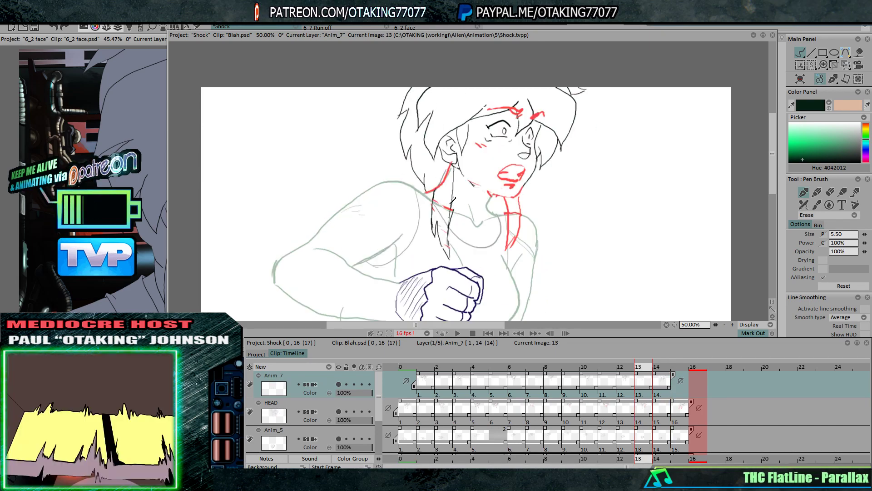
pyautogui.press('Down')
pyautogui.press('e')
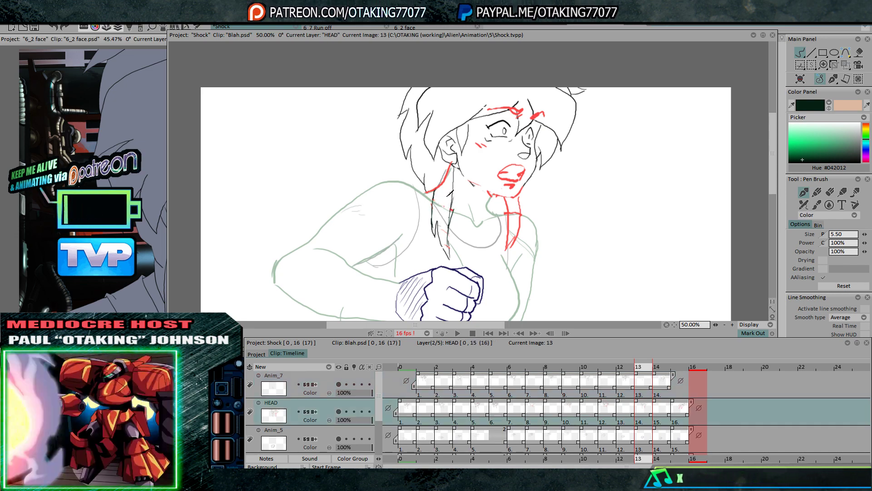
# Merge the Anim_7 and HEAD layers into a single layer
pyautogui.press('Right')
pyautogui.press('Right')
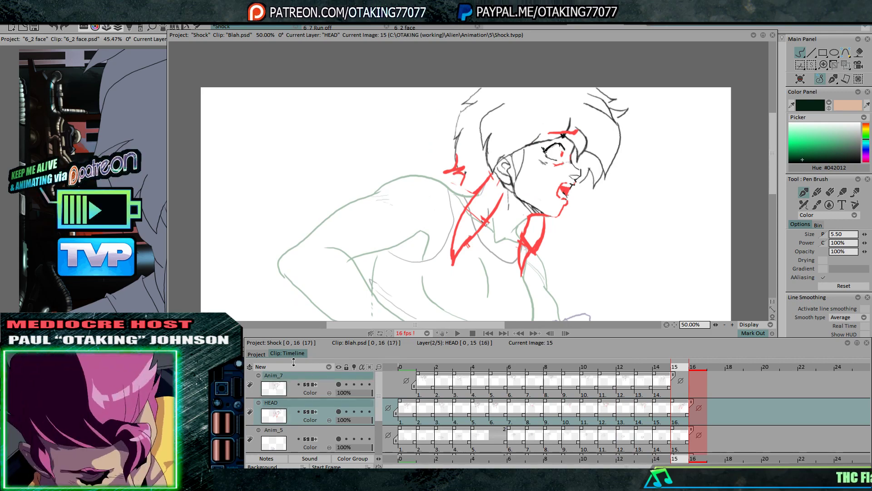
pyautogui.click(250, 368)
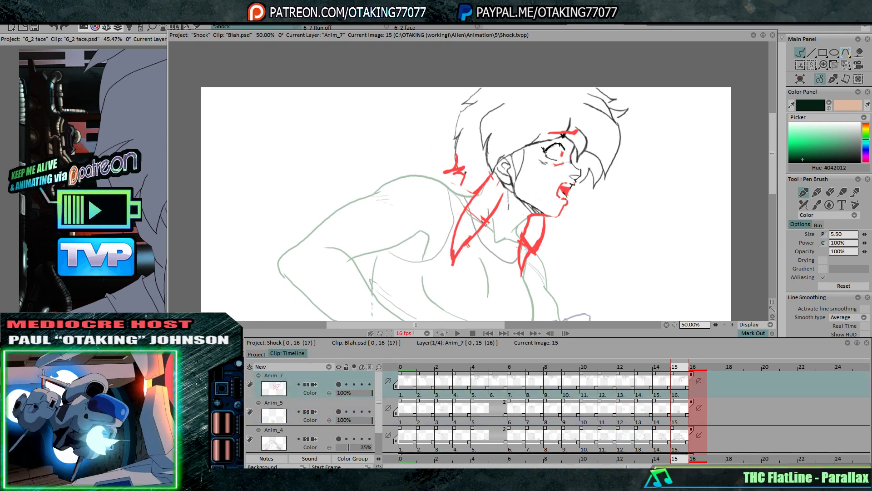
pyautogui.click(151, 21)
pyautogui.click(208, 56)
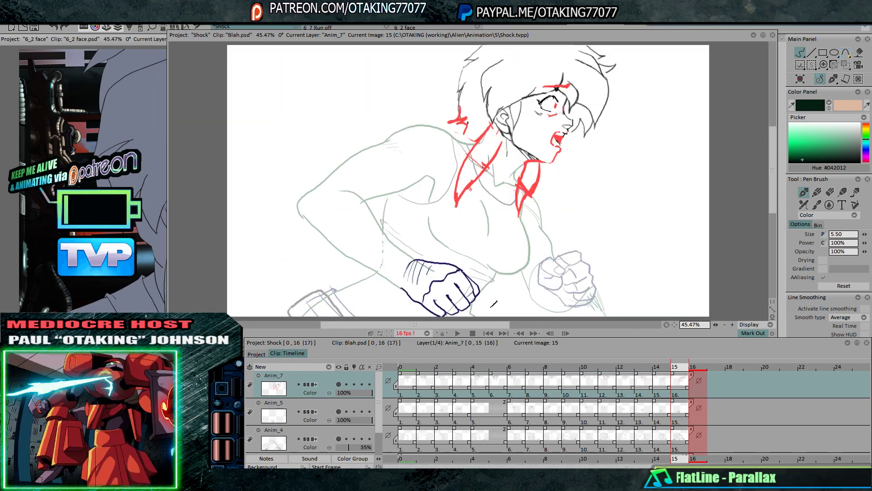
# Hold the frame 4 drawing on Anim_7 through frame 5 and play back the merged animation to check its timing
pyautogui.click(458, 333)
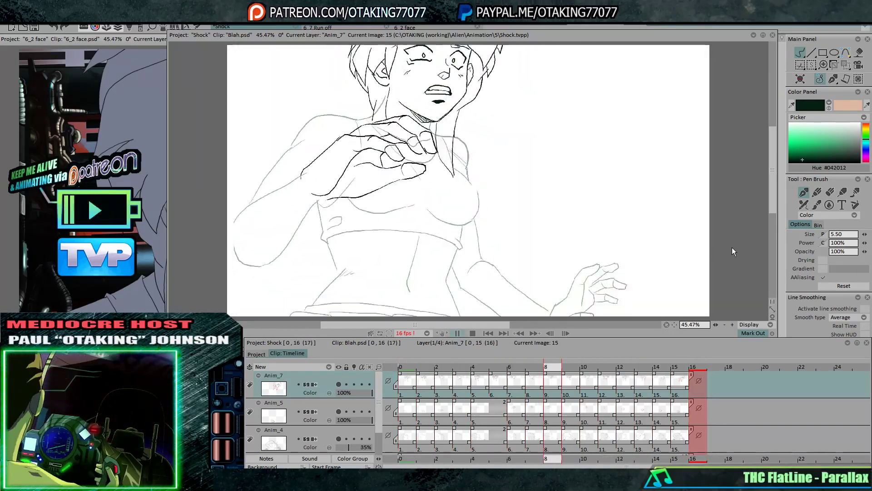
pyautogui.click(487, 363)
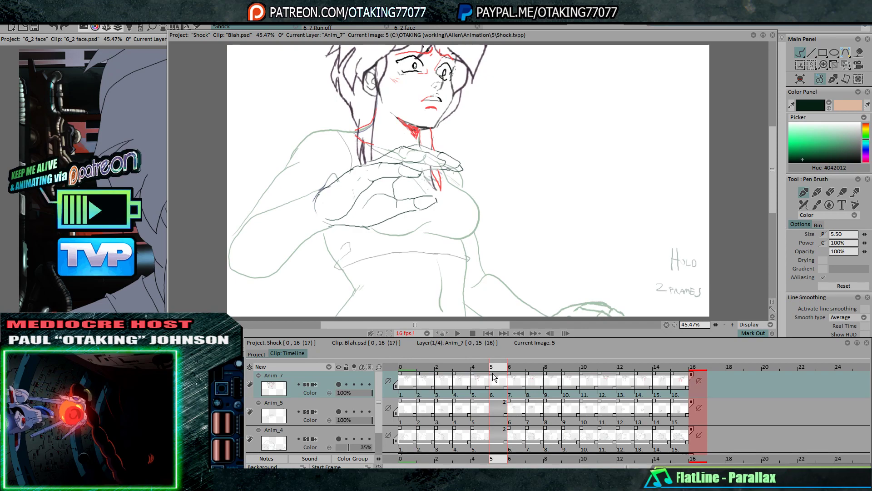
pyautogui.click(458, 333)
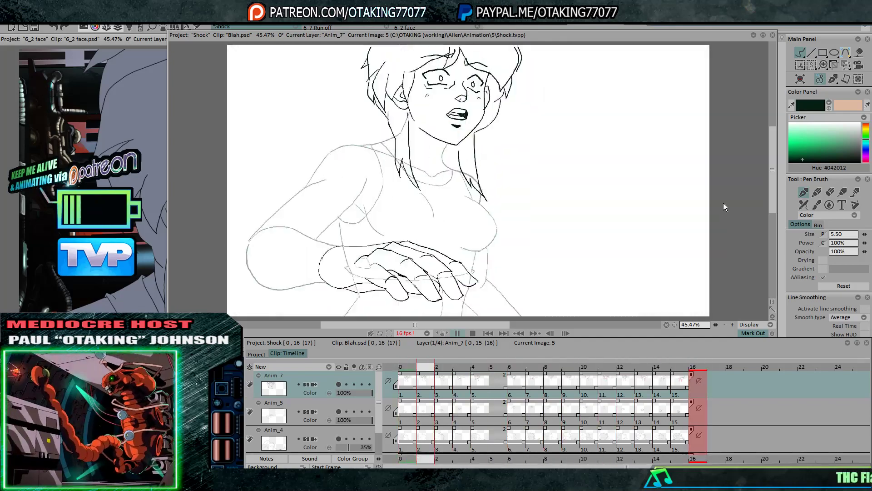
pyautogui.press('Return')
pyautogui.press('Left')
pyautogui.press('Left')
pyautogui.press('Left')
pyautogui.press('Left')
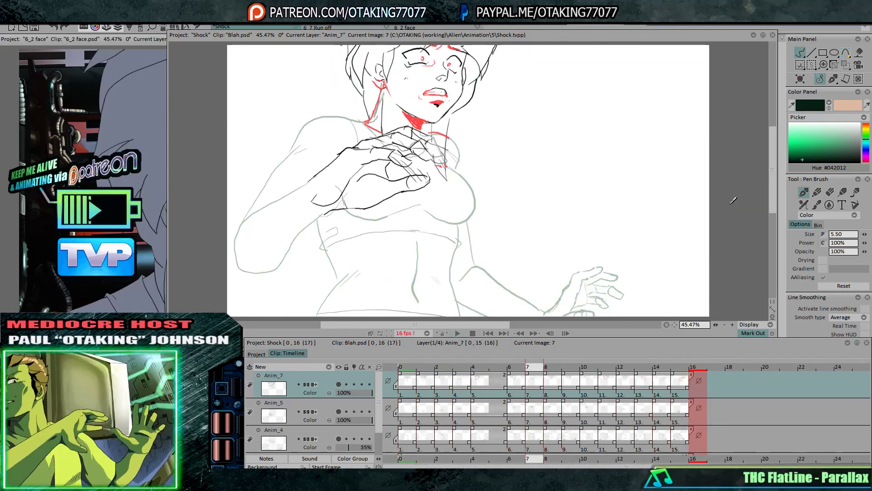
pyautogui.press('Right')
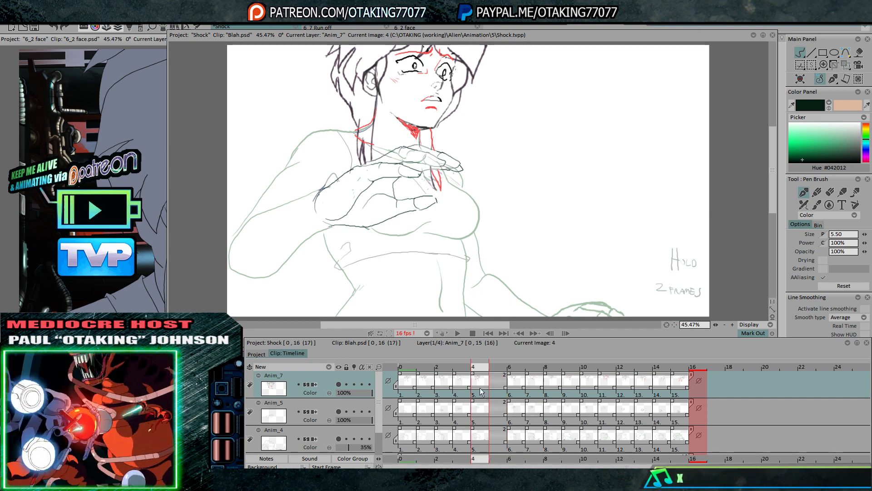
# Insert a blank image after frame 3 on the Anim_7, Anim_5 and Anim_4 layers
pyautogui.moveTo(495, 378)
pyautogui.mouseDown()
pyautogui.moveTo(465, 378)
pyautogui.moveTo(499, 389)
pyautogui.mouseUp()
pyautogui.click(464, 381)
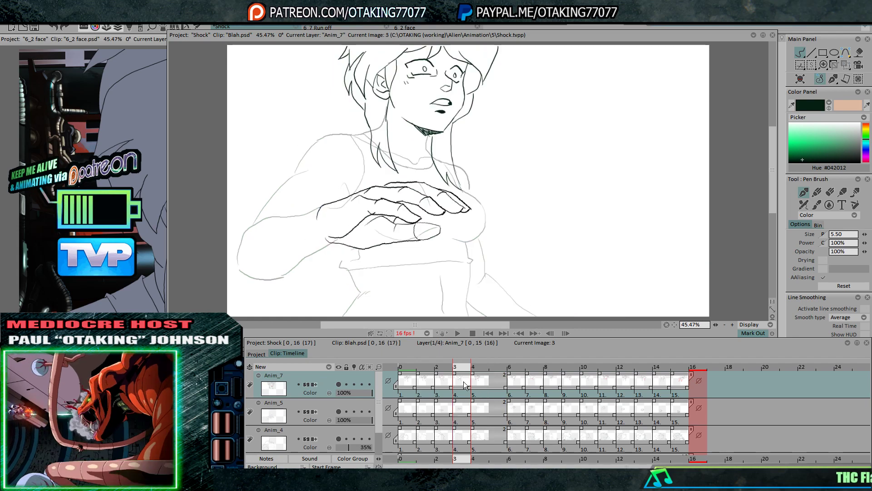
pyautogui.rightClick(463, 381)
pyautogui.click(520, 290)
pyautogui.press('Return')
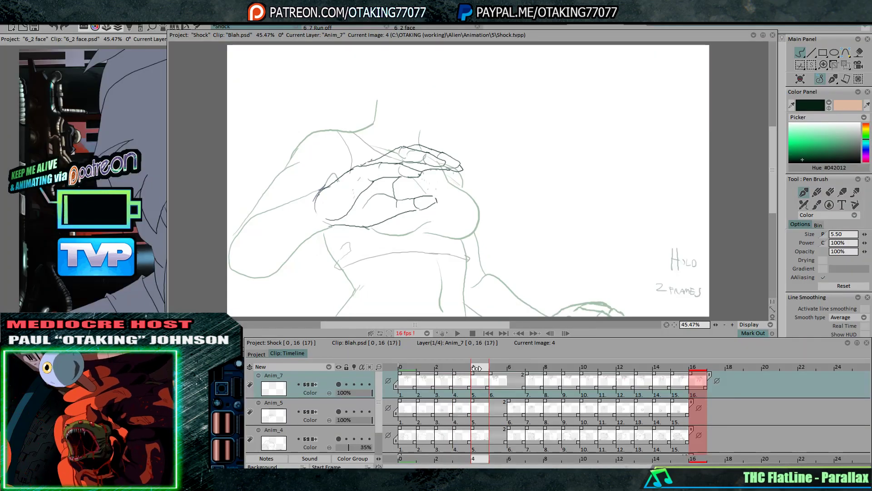
pyautogui.click(459, 408)
pyautogui.rightClick(459, 408)
pyautogui.click(512, 290)
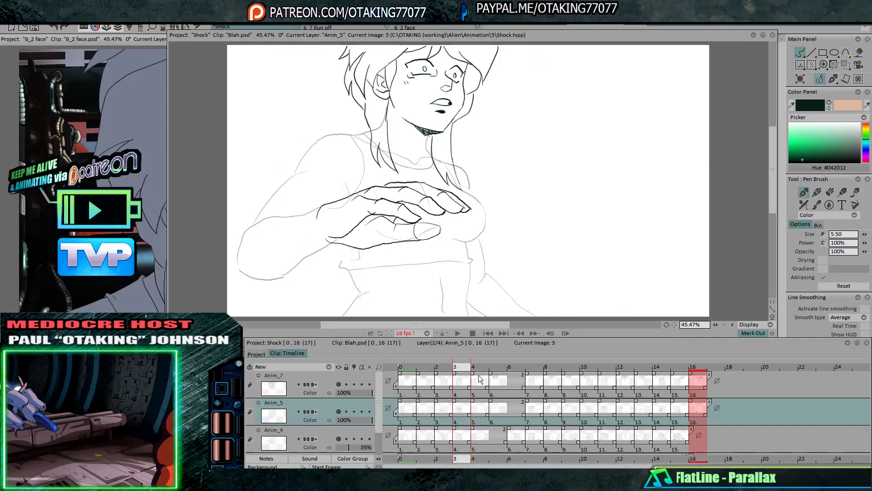
pyautogui.click(462, 433)
pyautogui.rightClick(462, 433)
pyautogui.click(517, 290)
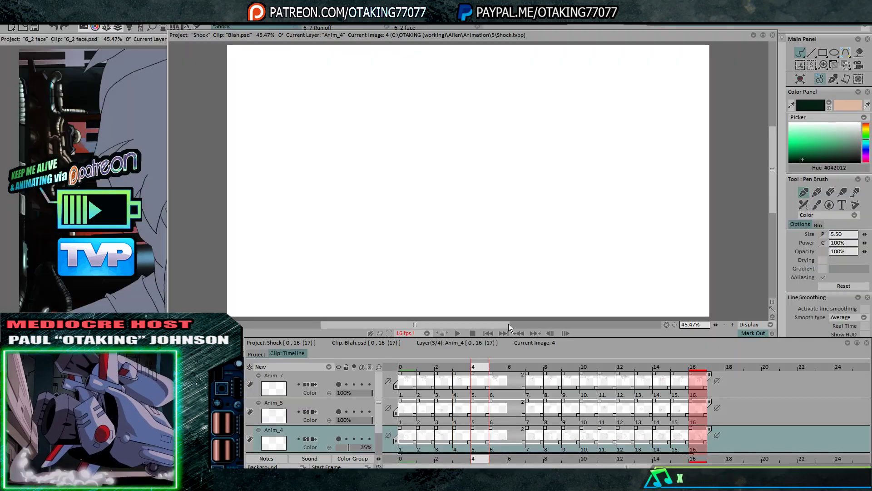
# Insert another blank image after the two-frame hold ending at frame 6 on Anim_7, Anim_5 and Anim_4
pyautogui.click(508, 380)
pyautogui.rightClick(517, 382)
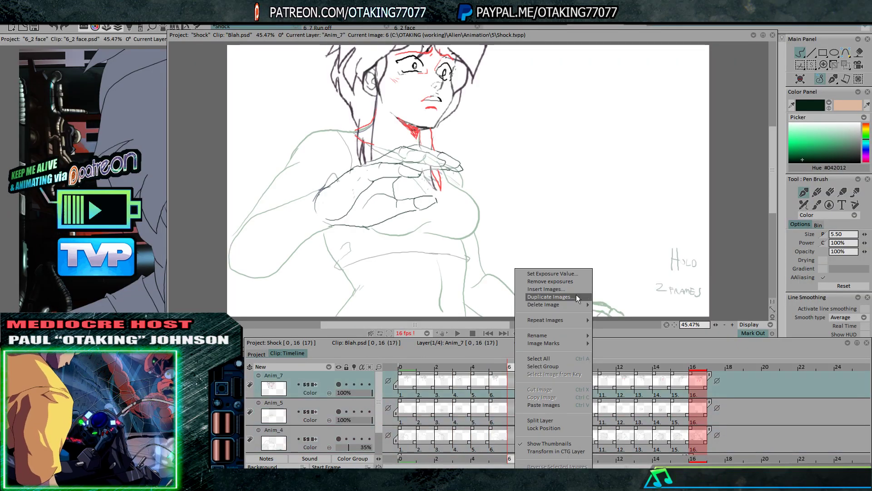
pyautogui.click(575, 290)
pyautogui.click(513, 409)
pyautogui.rightClick(513, 409)
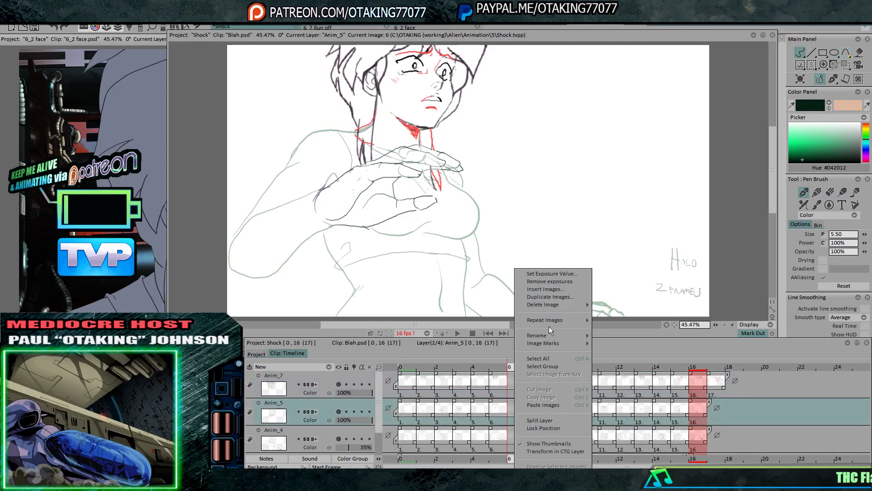
pyautogui.click(545, 291)
pyautogui.click(520, 432)
pyautogui.rightClick(521, 433)
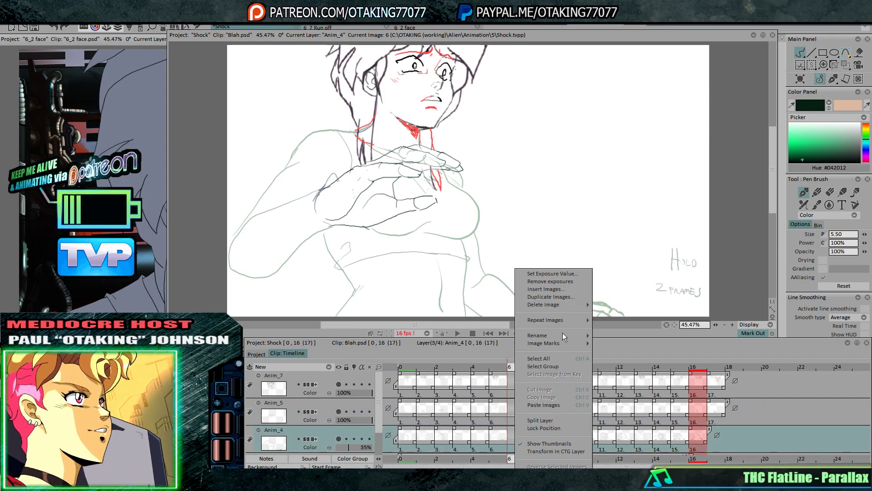
pyautogui.click(558, 293)
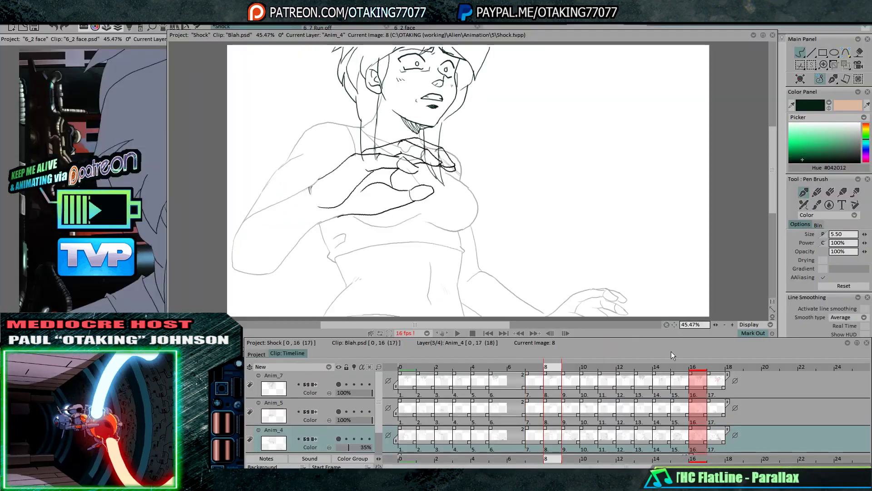
# Set the clip's mark out at frame 18 and play back the lengthened animation
pyautogui.click(728, 367)
pyautogui.rightClick(729, 367)
pyautogui.click(755, 400)
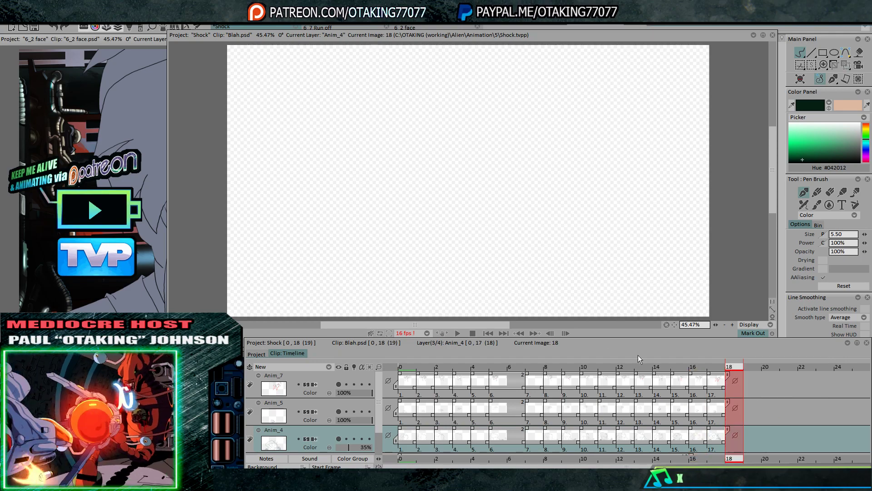
pyautogui.click(458, 333)
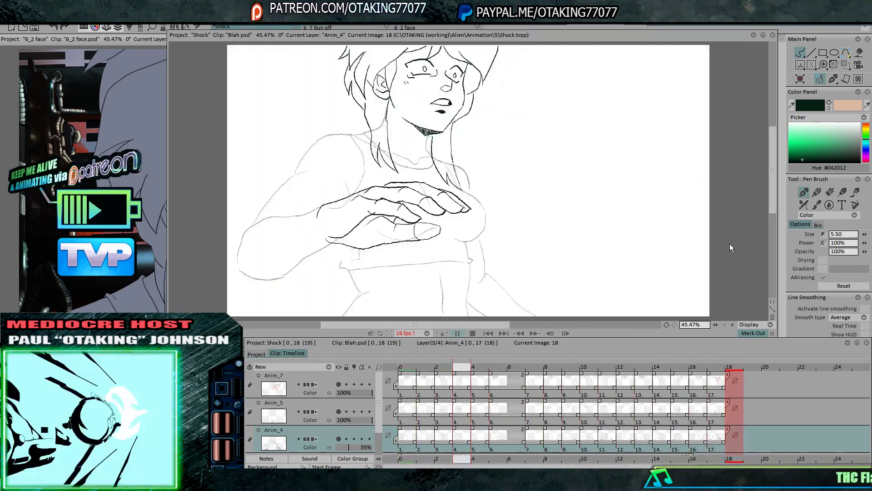
pyautogui.press('Return')
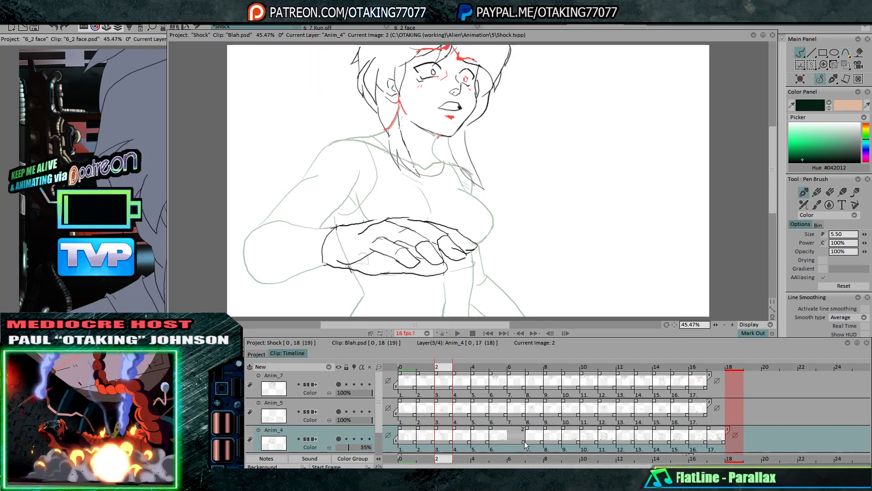
# Shorten the two-frame hold to one frame on all three layers, replay the animation and return to frame 1
pyautogui.click(465, 333)
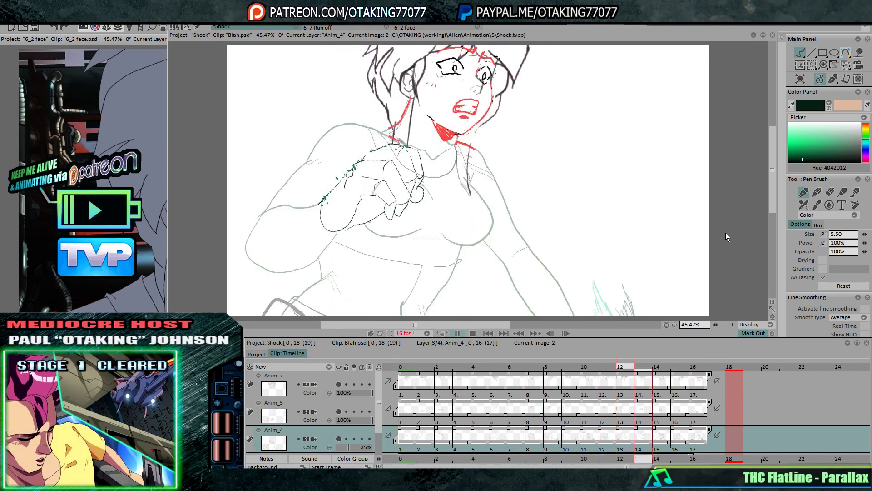
pyautogui.press('Return')
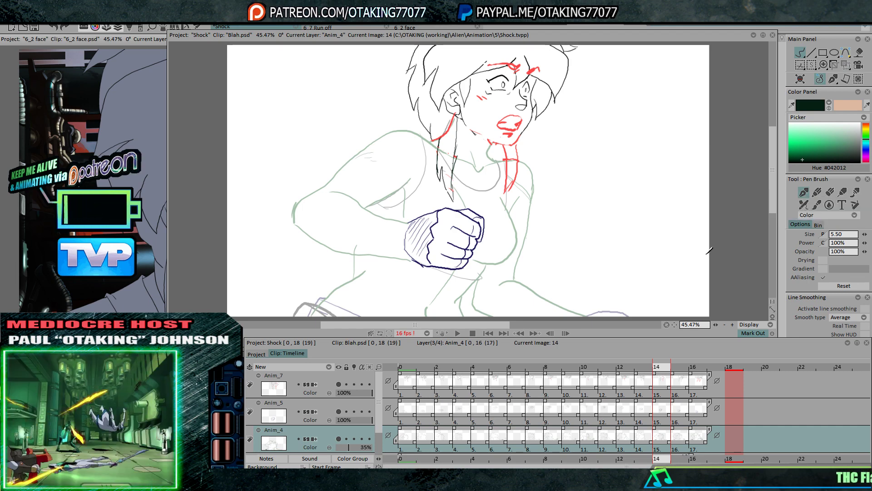
pyautogui.moveTo(427, 367); pyautogui.dragTo(402, 370)
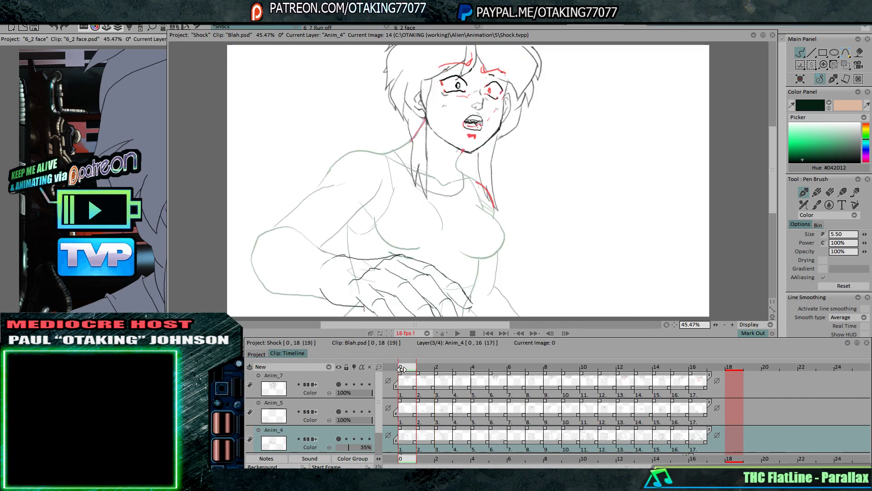
pyautogui.click(419, 373)
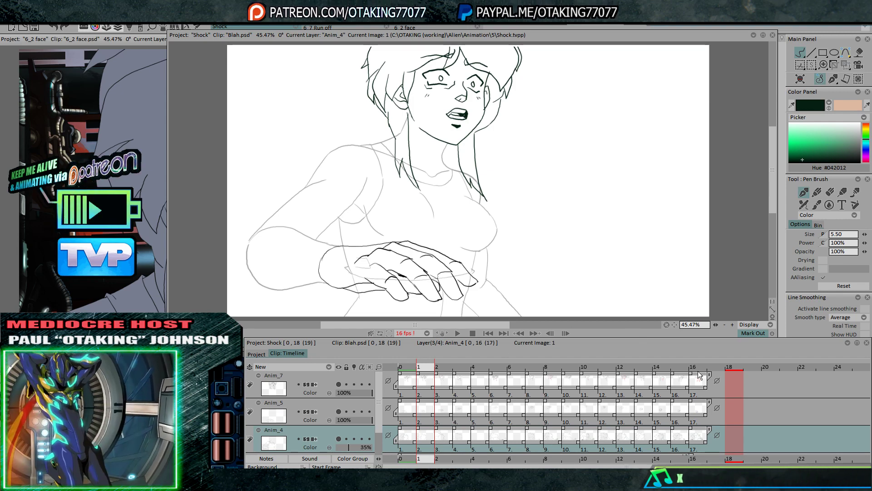
# Create a new 2335 x 1313 project at 10 fps and extend its layer to 4 frames
pyautogui.click(16, 23)
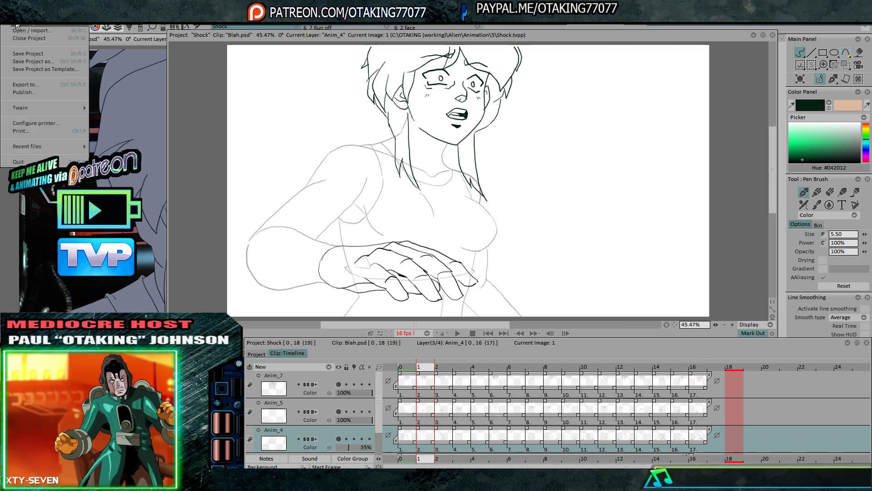
pyautogui.click(16, 24)
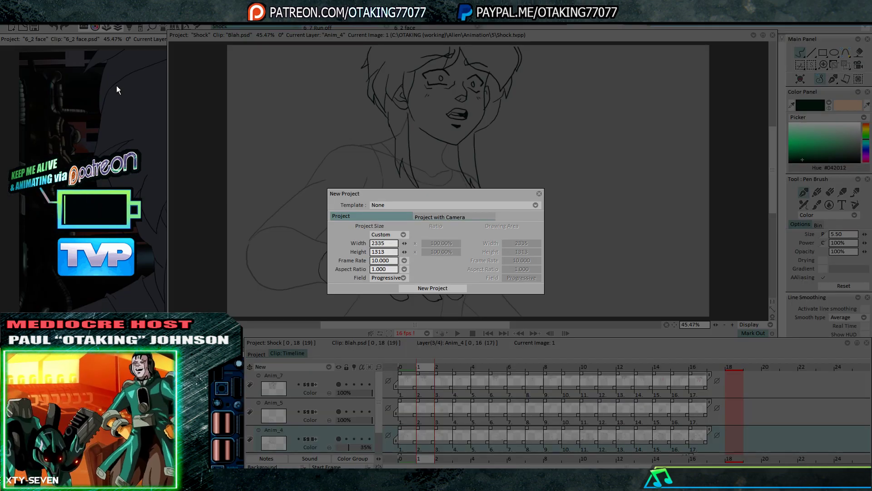
pyautogui.click(433, 288)
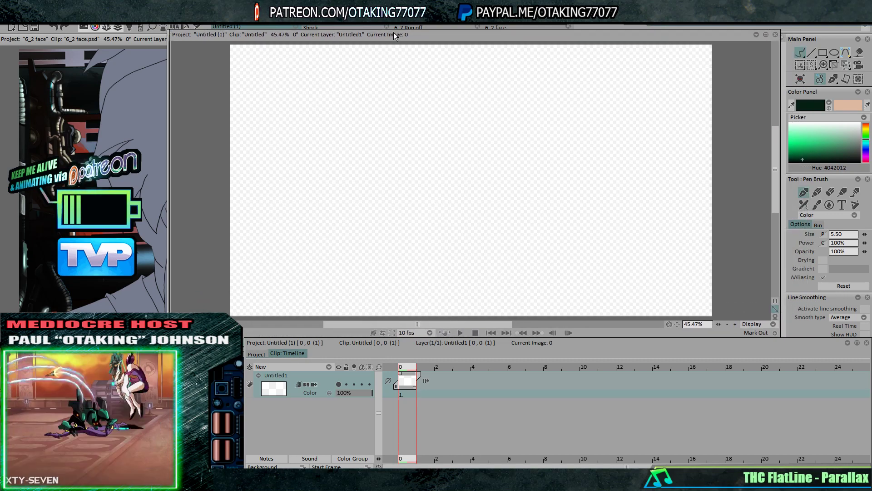
pyautogui.moveTo(418, 374); pyautogui.dragTo(472, 375)
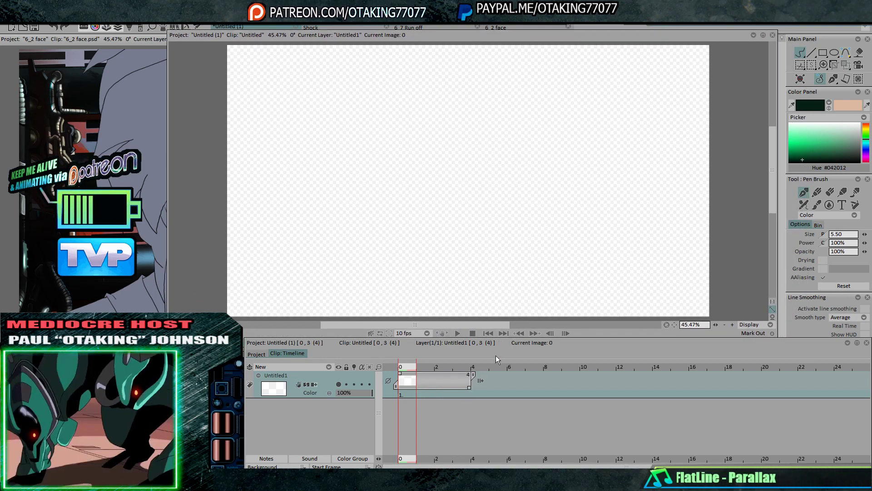
# Fill the new project's layer with white and add an animation layer above it
pyautogui.moveTo(819, 156); pyautogui.dragTo(847, 122)
pyautogui.click(858, 53)
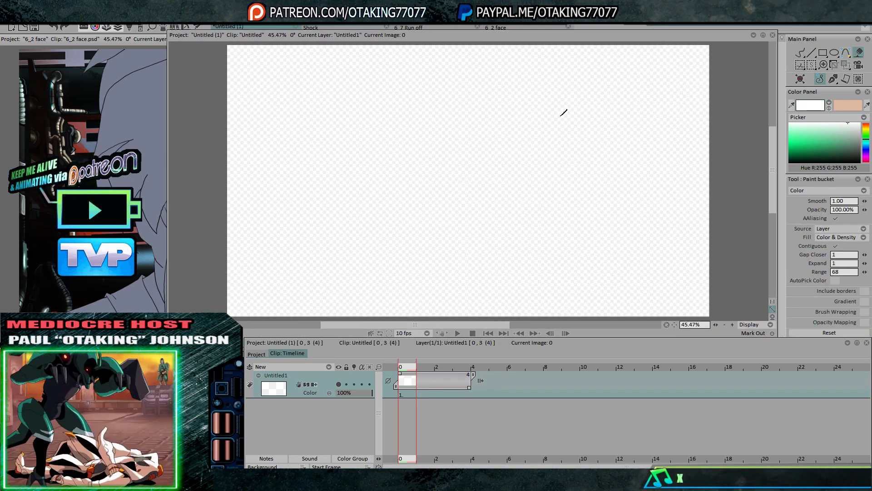
pyautogui.click(542, 194)
pyautogui.click(260, 366)
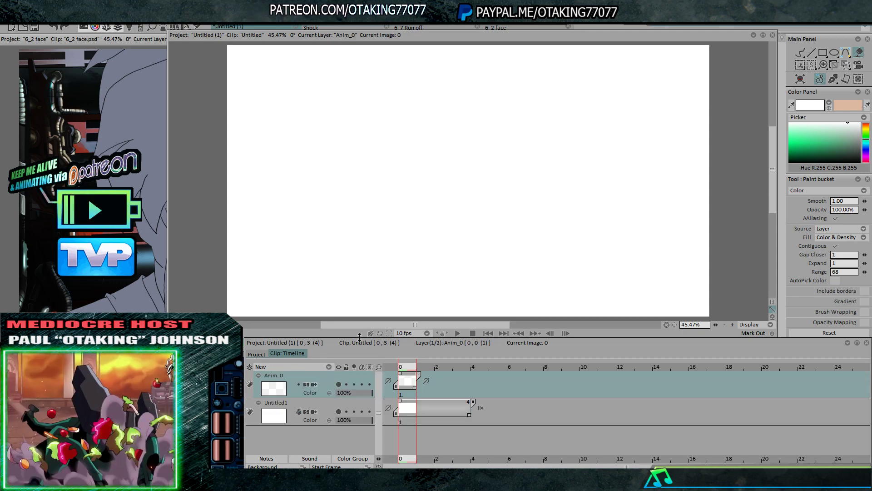
# Set the freehand pen colour to dark green (22, 122, 70) and extend the white background layer to 10 frames
pyautogui.click(810, 151)
pyautogui.click(801, 52)
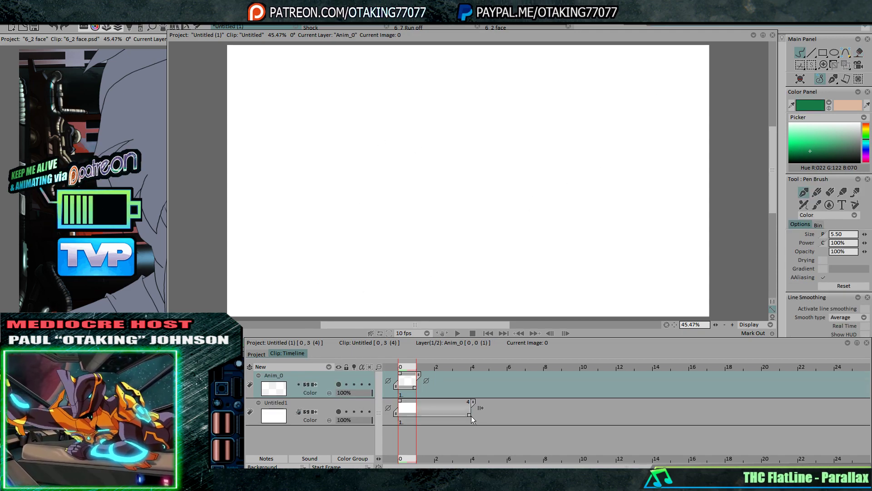
pyautogui.moveTo(471, 417); pyautogui.dragTo(580, 415)
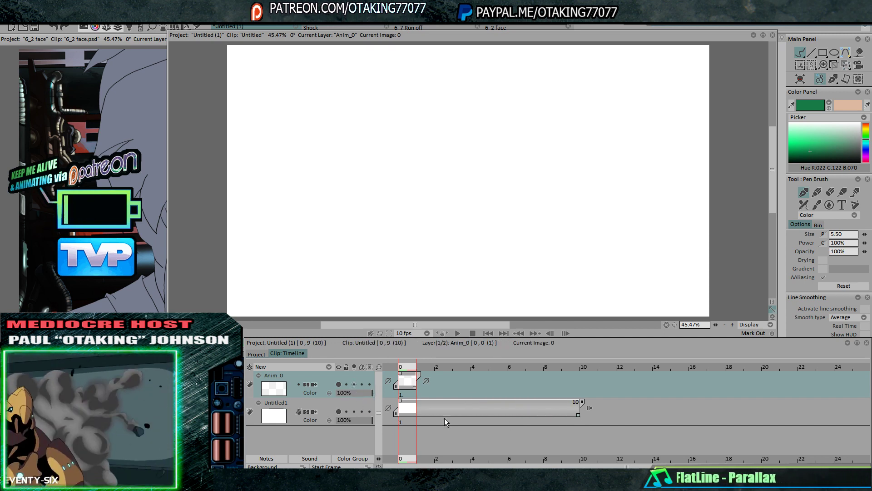
# Draw an outlined letter D on frame 0 of Anim_0 and extend the layer to 11 frames
pyautogui.moveTo(303, 89); pyautogui.dragTo(309, 137)
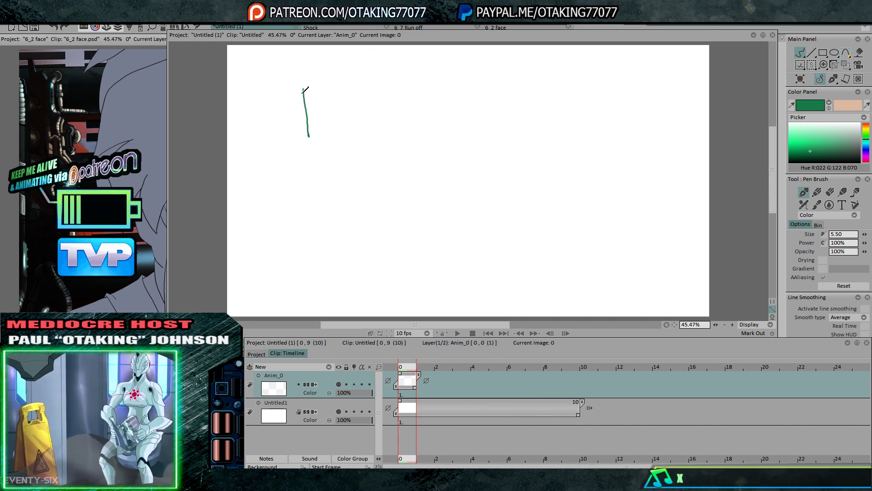
pyautogui.press('Right')
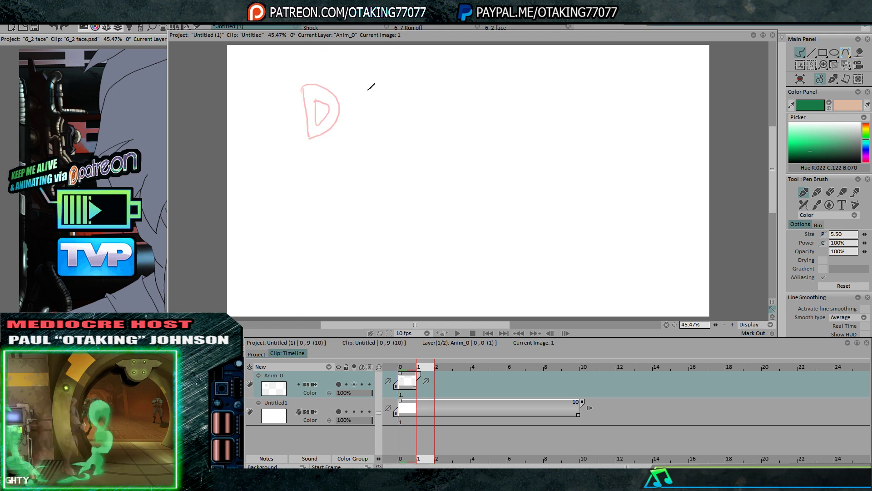
pyautogui.press('Left')
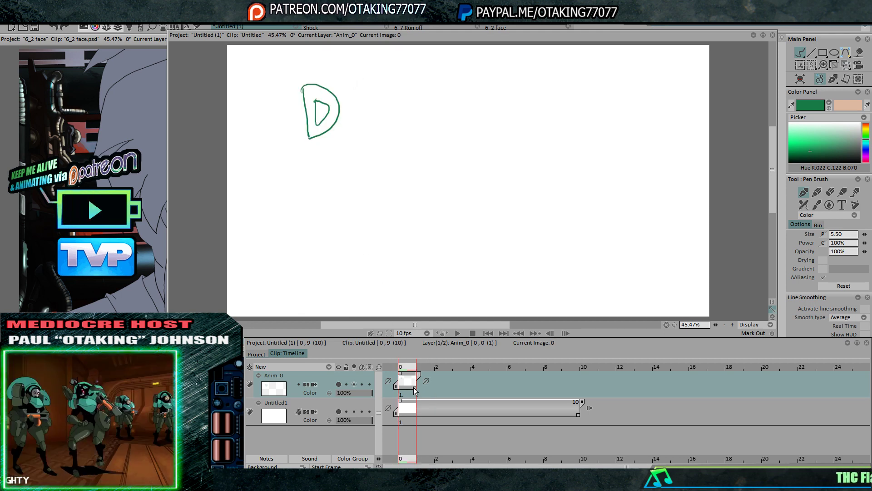
pyautogui.moveTo(414, 387); pyautogui.dragTo(597, 386)
# Add an outlined J beside the D on frame 1 and an M below them on frame 2
pyautogui.press('Right')
pyautogui.moveTo(344, 78)
pyautogui.mouseDown()
pyautogui.moveTo(339, 97)
pyautogui.moveTo(359, 92)
pyautogui.moveTo(340, 116)
pyautogui.moveTo(367, 127)
pyautogui.moveTo(372, 96)
pyautogui.moveTo(390, 92)
pyautogui.moveTo(394, 71)
pyautogui.moveTo(344, 71)
pyautogui.mouseUp()
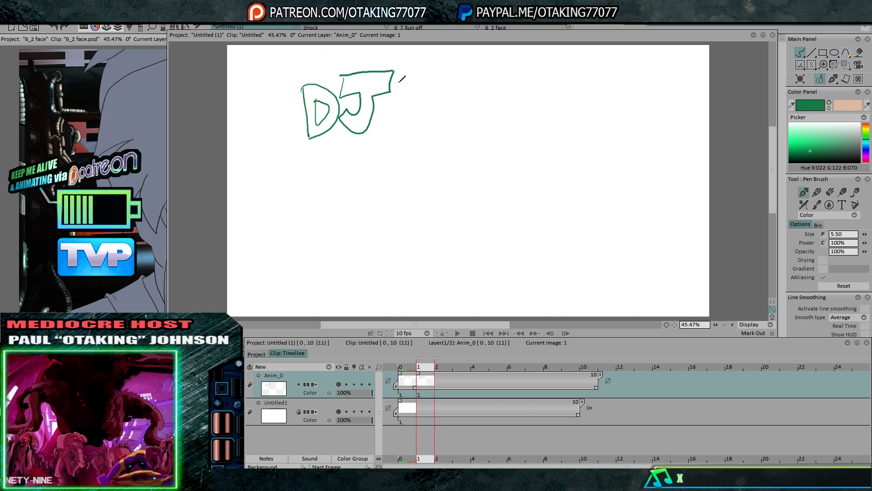
pyautogui.press('Right')
pyautogui.moveTo(327, 202)
pyautogui.mouseDown()
pyautogui.moveTo(352, 141)
pyautogui.moveTo(389, 163)
pyautogui.mouseUp()
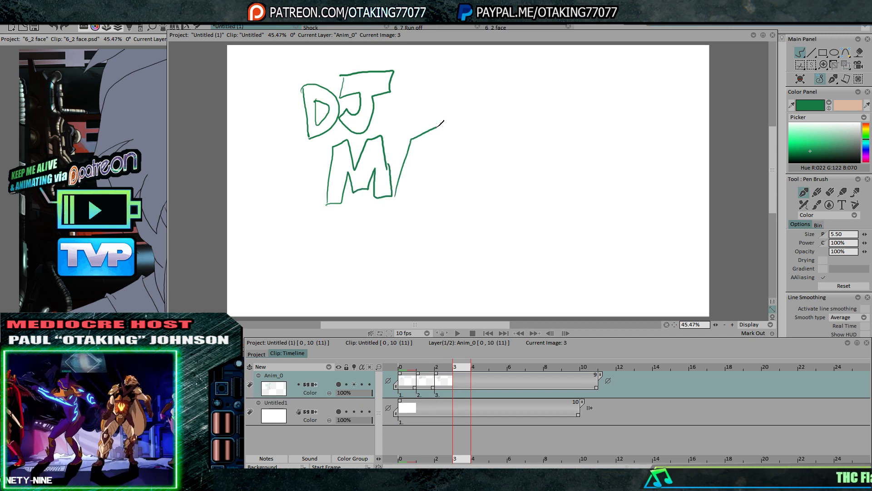
# Add an outlined A on frame 3, a K on frame 4 and an I with a heart-shaped dot on frame 5
pyautogui.moveTo(443, 121)
pyautogui.mouseDown()
pyautogui.moveTo(421, 175)
pyautogui.moveTo(459, 196)
pyautogui.mouseUp()
pyautogui.moveTo(427, 147)
pyautogui.mouseDown()
pyautogui.moveTo(461, 194)
pyautogui.moveTo(480, 179)
pyautogui.moveTo(502, 196)
pyautogui.moveTo(498, 115)
pyautogui.moveTo(467, 155)
pyautogui.moveTo(462, 128)
pyautogui.mouseUp()
pyautogui.press('Right')
pyautogui.press('Right')
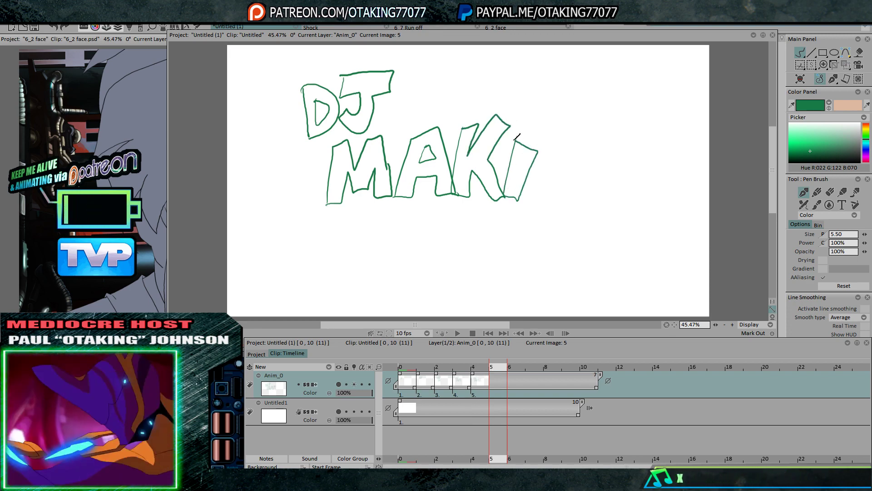
pyautogui.moveTo(516, 111); pyautogui.dragTo(529, 116)
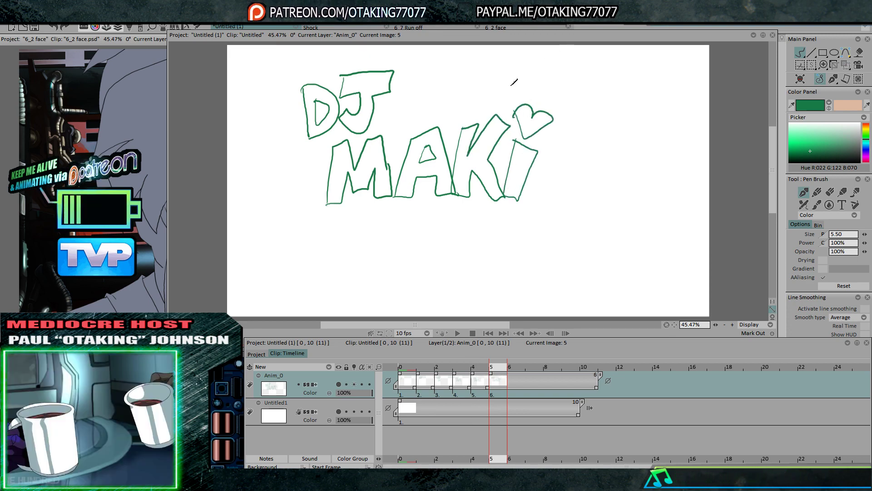
# Copy the finished lettering from frame 5, trim Anim_0 to end on a blank frame 6, and paste the copy at frame 7
pyautogui.press('Right')
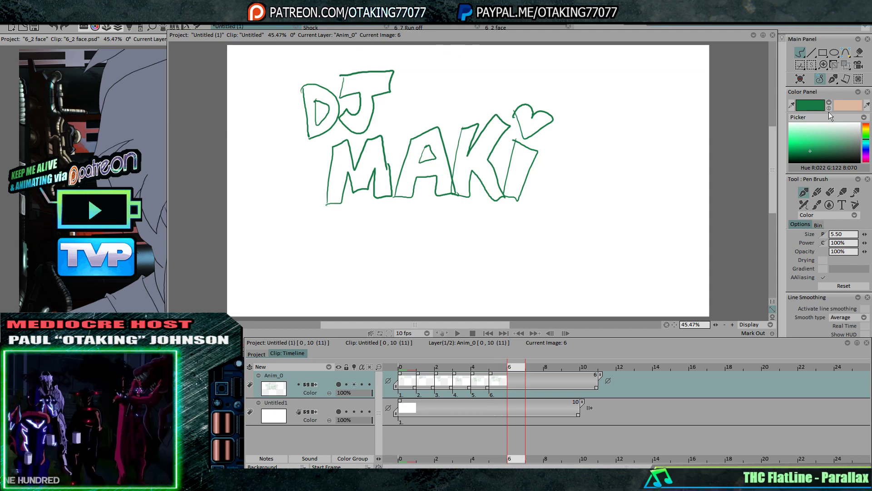
pyautogui.rightClick(497, 385)
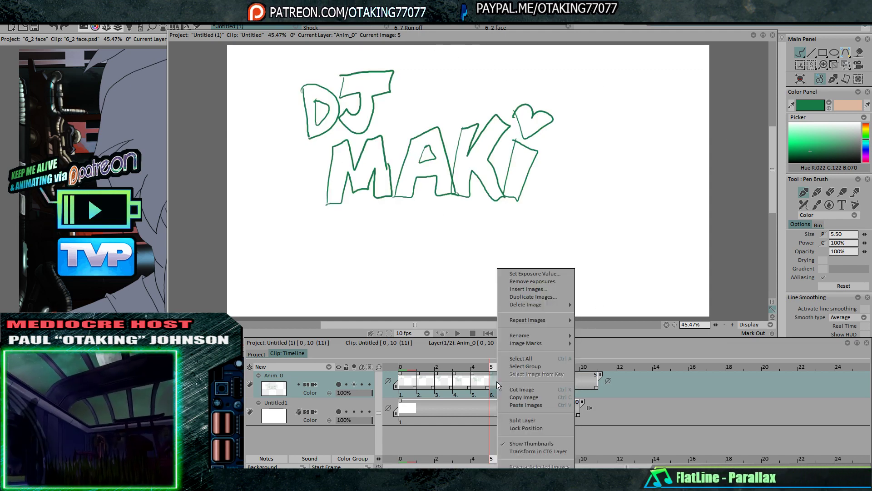
pyautogui.click(537, 395)
pyautogui.press('Right')
pyautogui.press('Right')
pyautogui.moveTo(600, 376); pyautogui.dragTo(554, 376)
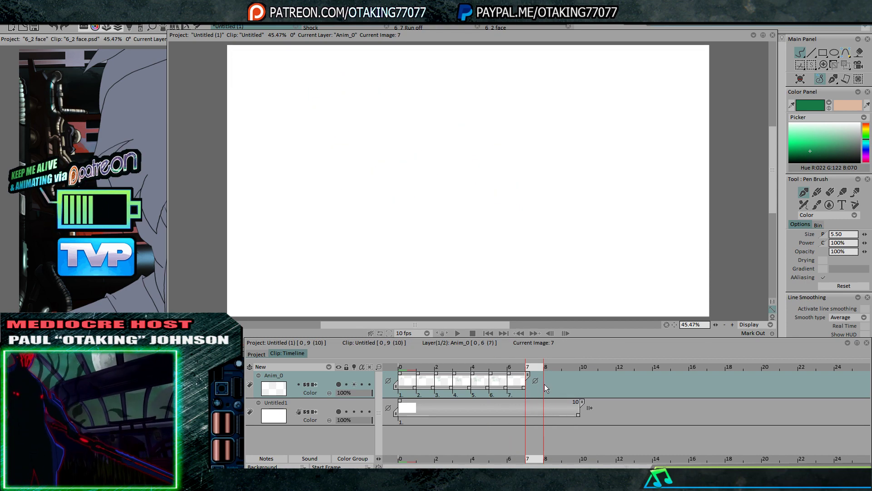
pyautogui.rightClick(545, 383)
pyautogui.click(606, 353)
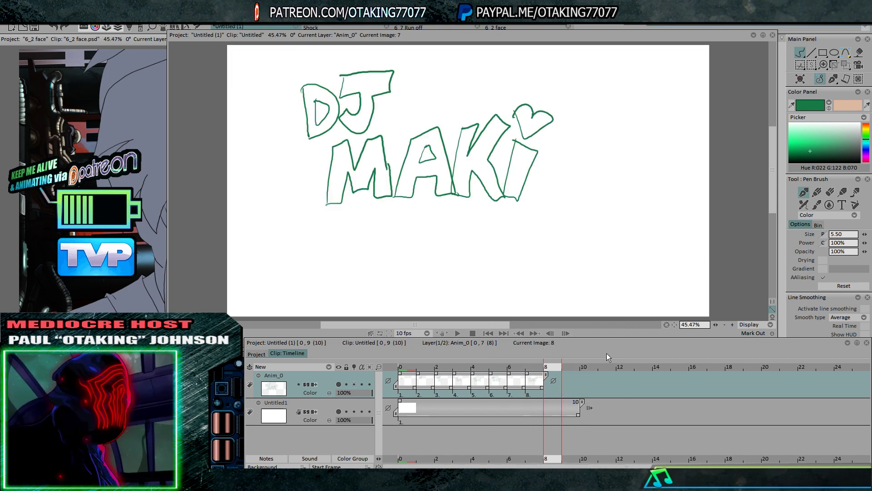
# Draw short lines radiating outward around the lettering on frame 7
pyautogui.rightClick(802, 55)
pyautogui.moveTo(312, 218); pyautogui.dragTo(264, 255)
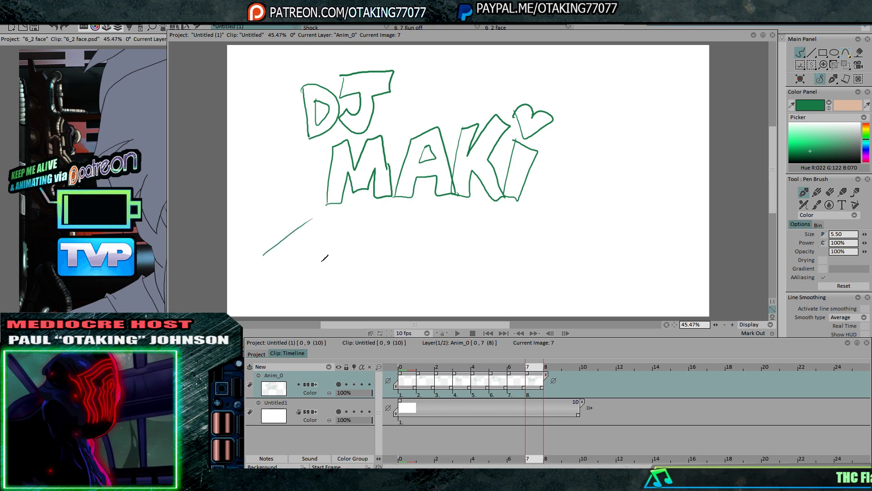
pyautogui.moveTo(353, 236); pyautogui.dragTo(321, 286)
pyautogui.moveTo(400, 257); pyautogui.dragTo(395, 299)
pyautogui.moveTo(470, 265); pyautogui.dragTo(479, 282)
pyautogui.moveTo(533, 254); pyautogui.dragTo(550, 283)
pyautogui.moveTo(575, 251); pyautogui.dragTo(589, 263)
pyautogui.moveTo(290, 66); pyautogui.dragTo(269, 47)
pyautogui.moveTo(319, 65); pyautogui.dragTo(312, 50)
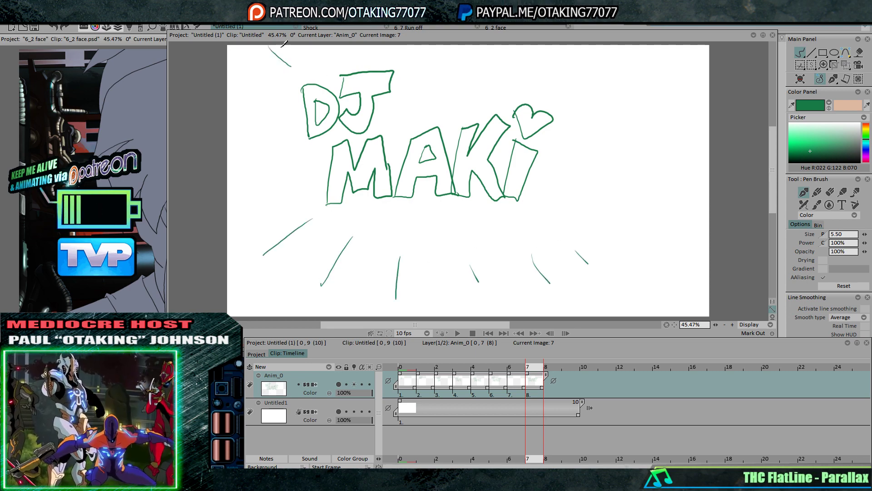
pyautogui.moveTo(465, 78); pyautogui.dragTo(478, 59)
pyautogui.moveTo(509, 76)
pyautogui.mouseDown()
pyautogui.moveTo(530, 68)
pyautogui.moveTo(571, 76)
pyautogui.moveTo(595, 95)
pyautogui.mouseUp()
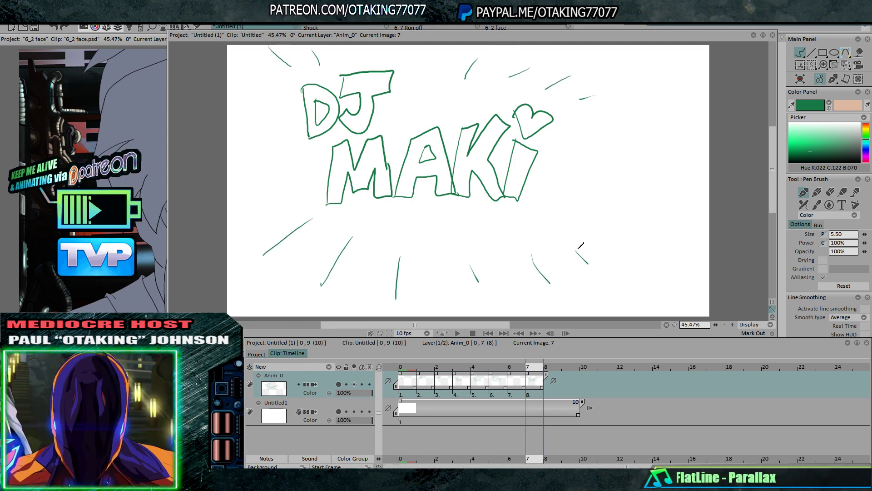
# Turn off the light table on Anim_0 and flip between the neighbouring frames to check the blinking lettering
pyautogui.press('Left')
pyautogui.press('Left')
pyautogui.press('Right')
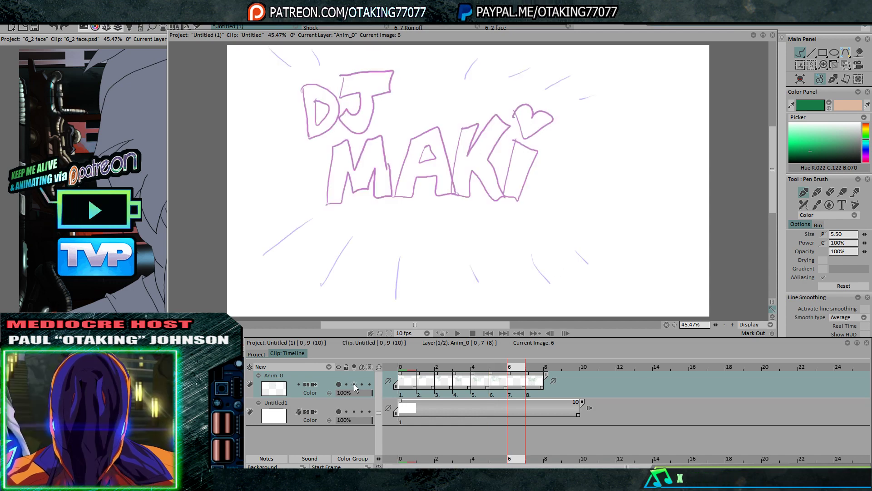
pyautogui.click(354, 384)
pyautogui.press('Left')
pyautogui.press('Right')
pyautogui.press('Right')
pyautogui.press('Left')
pyautogui.press('Left')
pyautogui.press('Right')
pyautogui.press('Right')
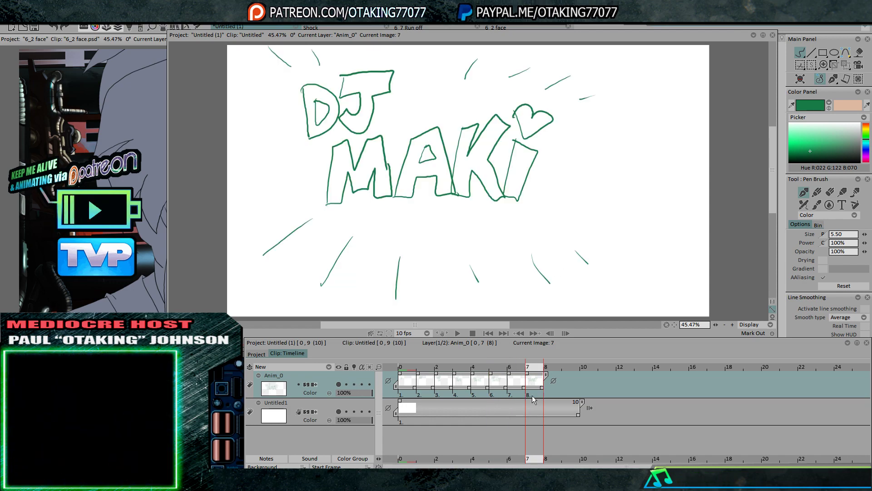
pyautogui.press('Left')
pyautogui.press('Left')
pyautogui.press('Right')
# Copy the blank frame 6 and the radiating-lines frame 7 together, and paste the pair at frames 8 and 10
pyautogui.moveTo(523, 395); pyautogui.dragTo(526, 389)
pyautogui.rightClick(526, 391)
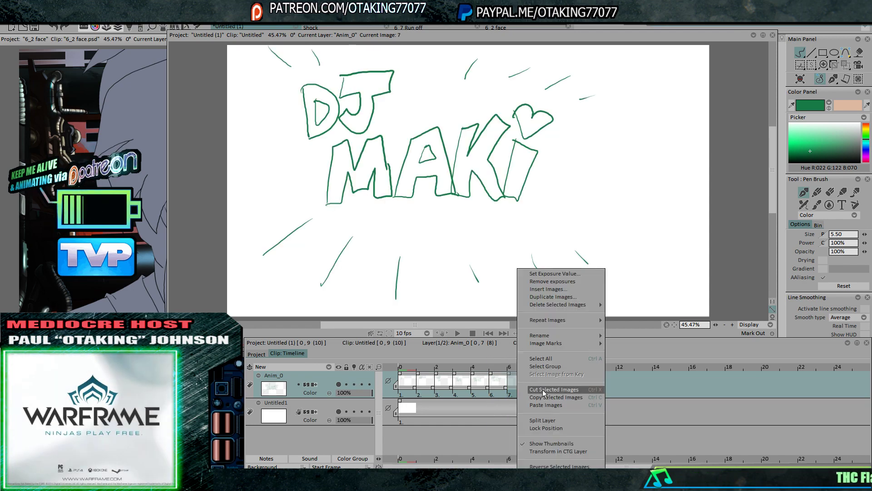
pyautogui.click(557, 391)
pyautogui.rightClick(568, 390)
pyautogui.click(614, 407)
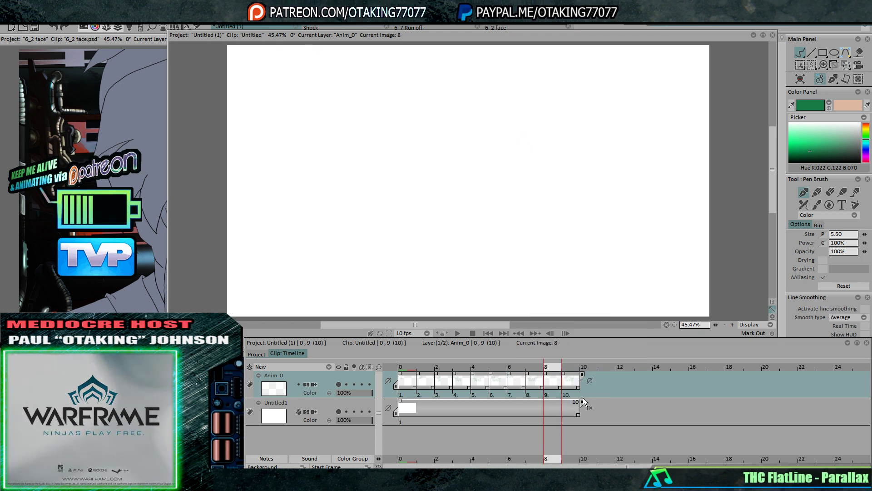
pyautogui.press('Right')
pyautogui.press('Right')
pyautogui.rightClick(607, 389)
pyautogui.click(641, 404)
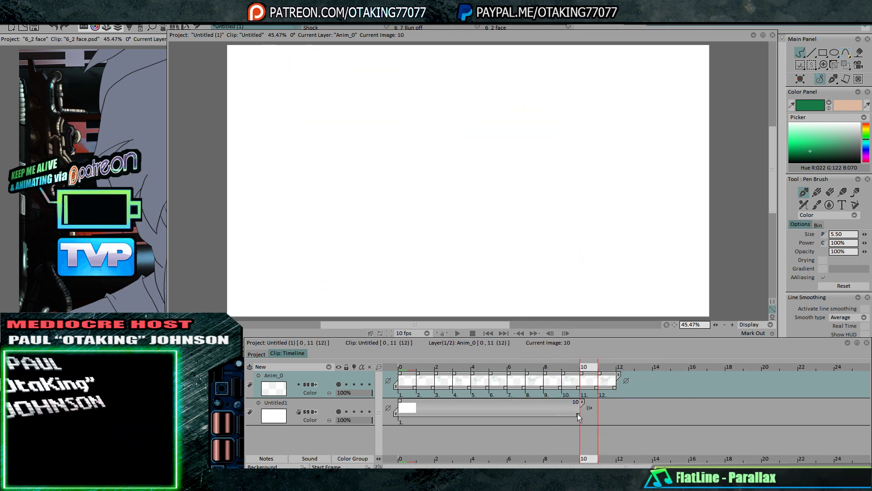
# Shift the Anim_0 images to start at frame 1 and extend the white background layer to 13 frames
pyautogui.moveTo(578, 414); pyautogui.dragTo(621, 412)
pyautogui.press('Left')
pyautogui.press('Left')
pyautogui.press('Left')
pyautogui.press('Left')
pyautogui.press('Left')
pyautogui.press('Left')
pyautogui.press('Left')
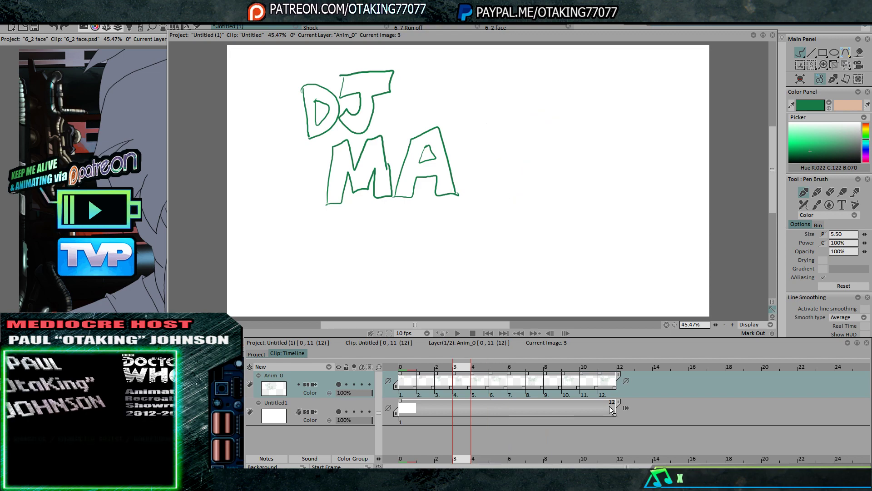
pyautogui.press('Left')
pyautogui.press('Left')
pyautogui.press('Left')
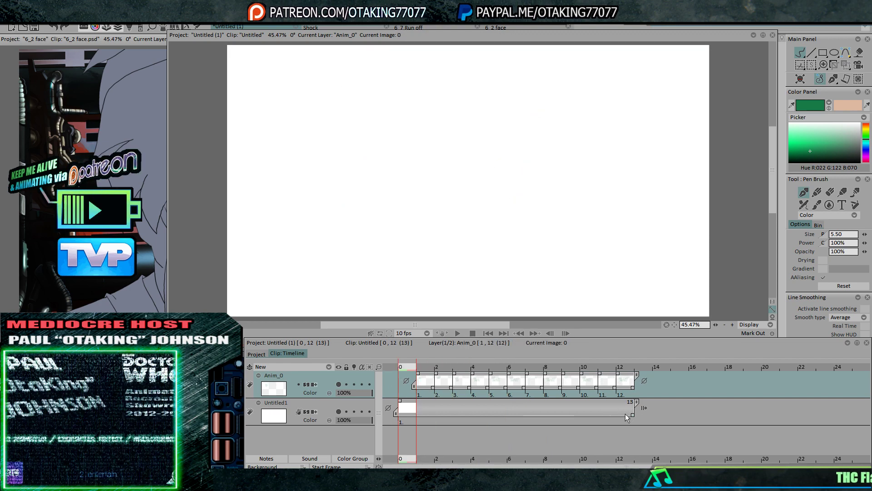
# Play the lettering animation, stop it and step back through its frames
pyautogui.click(458, 334)
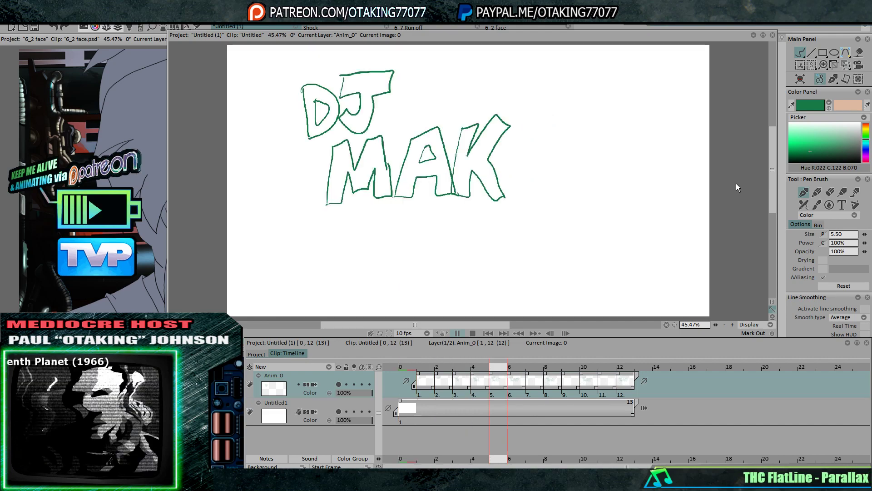
pyautogui.press('Return')
pyautogui.press('Left')
pyautogui.press('Left')
pyautogui.press('Left')
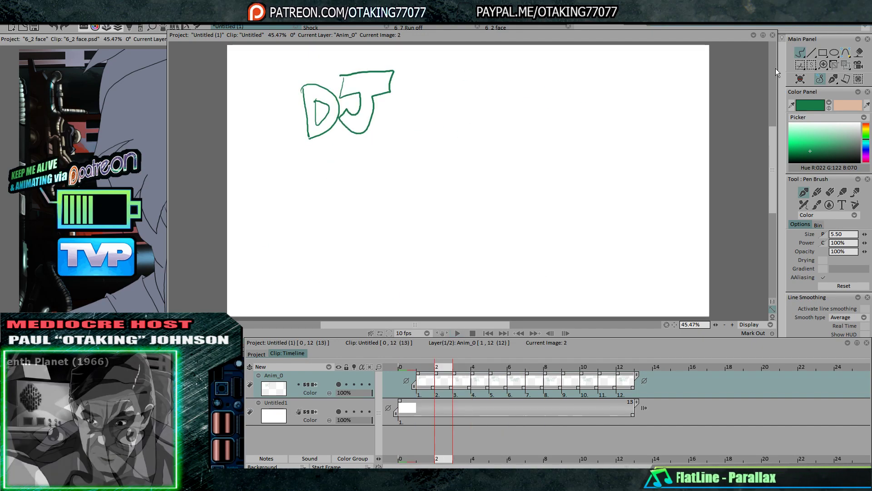
# Add a new animation layer above Anim_0 and replay the lettering animation
pyautogui.click(330, 367)
pyautogui.click(344, 365)
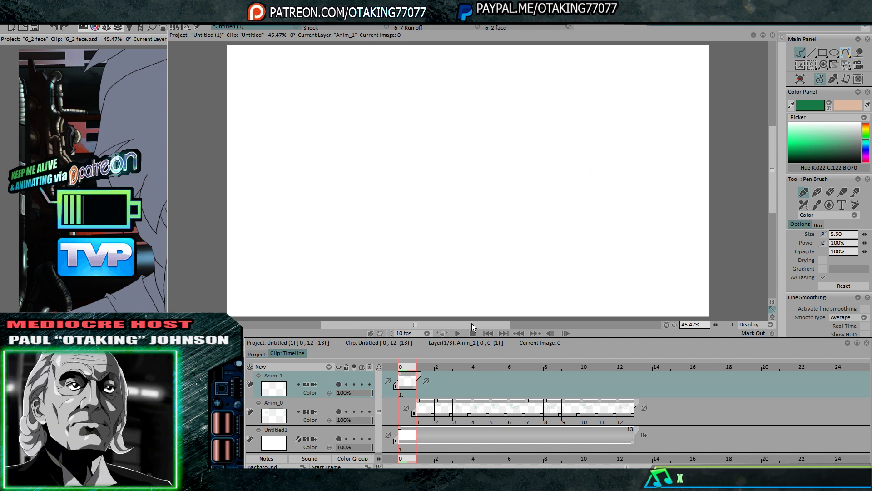
pyautogui.click(460, 334)
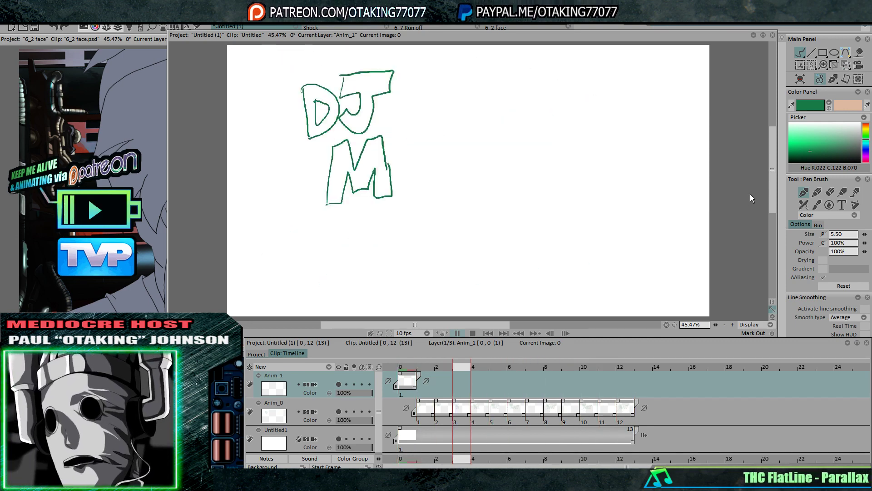
pyautogui.press('Return')
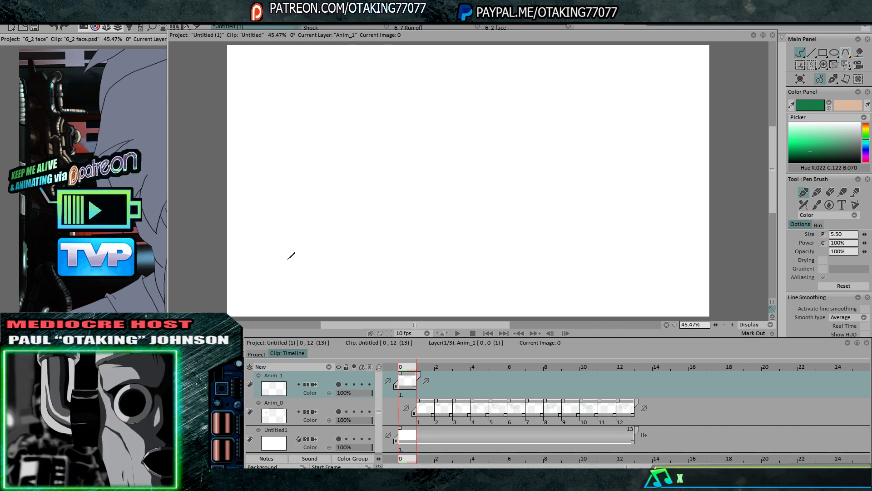
# Draw a small ghost near the canvas's lower-left corner on frames 0 and 1 of Anim_1
pyautogui.moveTo(233, 245)
pyautogui.mouseDown()
pyautogui.moveTo(229, 286)
pyautogui.moveTo(262, 261)
pyautogui.moveTo(302, 275)
pyautogui.moveTo(252, 289)
pyautogui.moveTo(258, 264)
pyautogui.moveTo(279, 255)
pyautogui.mouseUp()
pyautogui.press('Right')
pyautogui.click(290, 255)
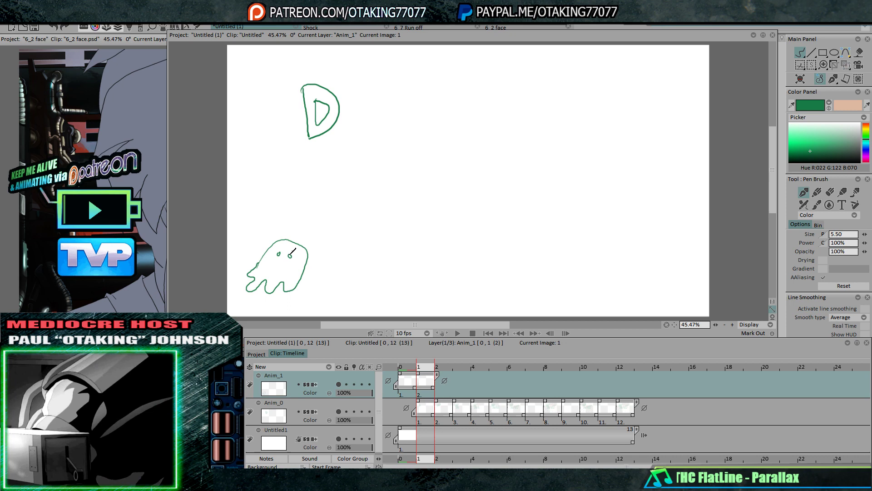
# Turn on the light table for Anim_1 and redraw the ghost slightly higher and further right on frame 2
pyautogui.click(354, 385)
pyautogui.press('Right')
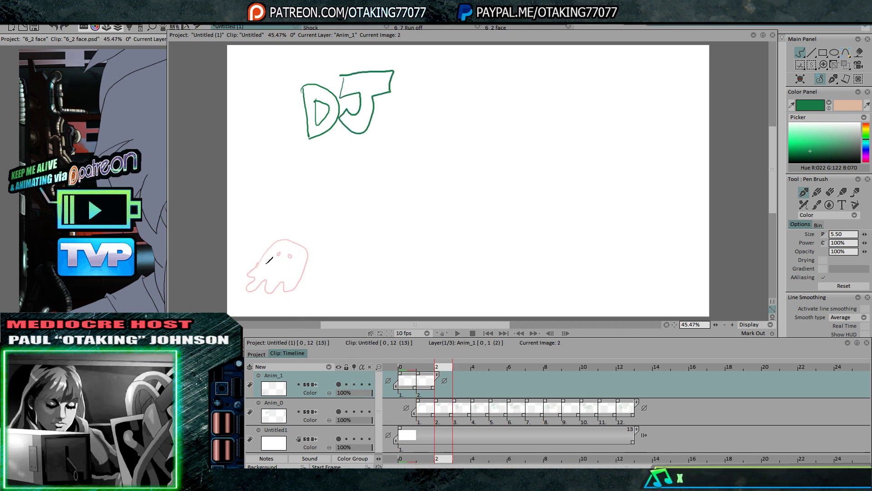
pyautogui.moveTo(258, 278); pyautogui.dragTo(275, 287)
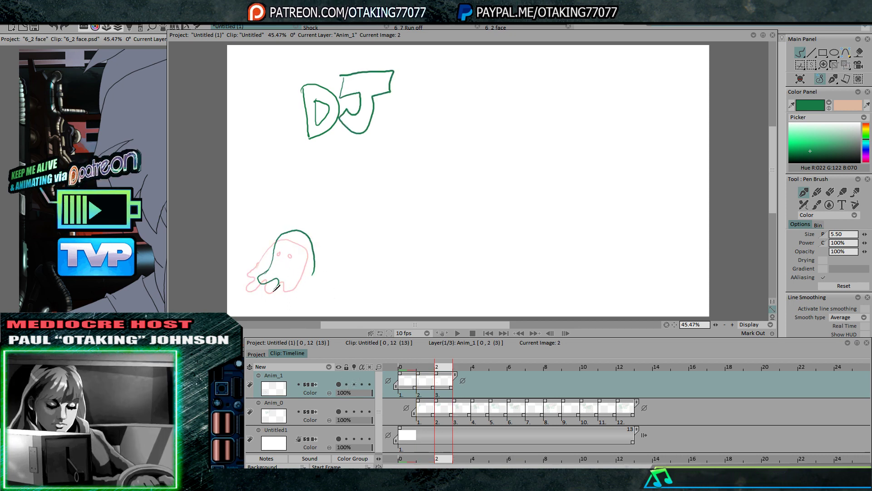
pyautogui.click(291, 251)
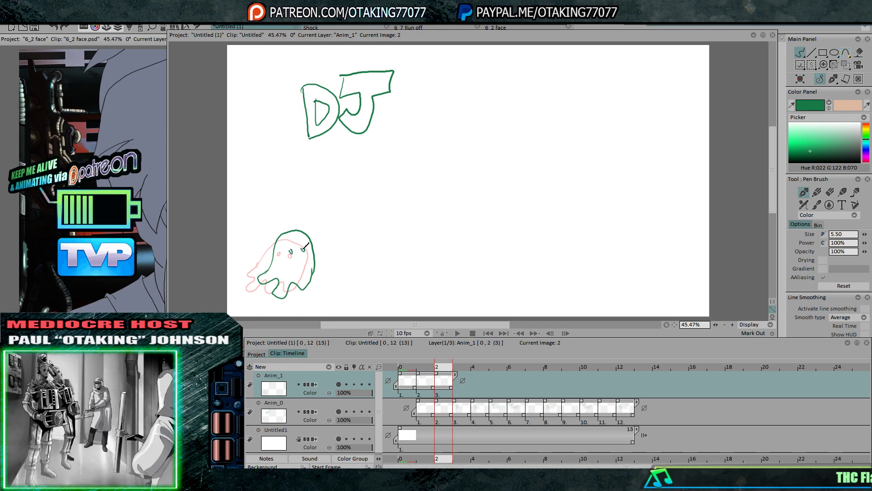
# Draw the ghost leaning forward on frame 3 and narrower and more upright on frame 4, moving further right below the lettering
pyautogui.press('Right')
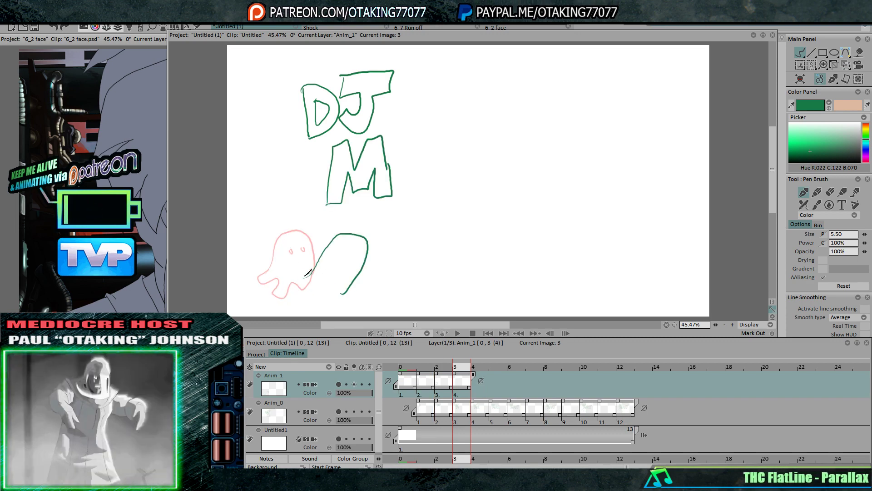
pyautogui.moveTo(310, 294); pyautogui.dragTo(350, 285)
pyautogui.click(343, 257)
pyautogui.click(355, 257)
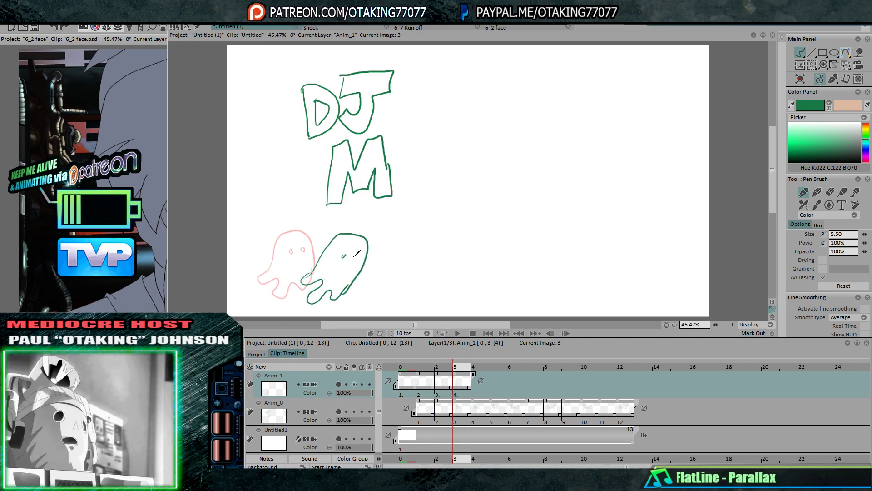
pyautogui.press('Right')
pyautogui.moveTo(381, 234); pyautogui.dragTo(393, 252)
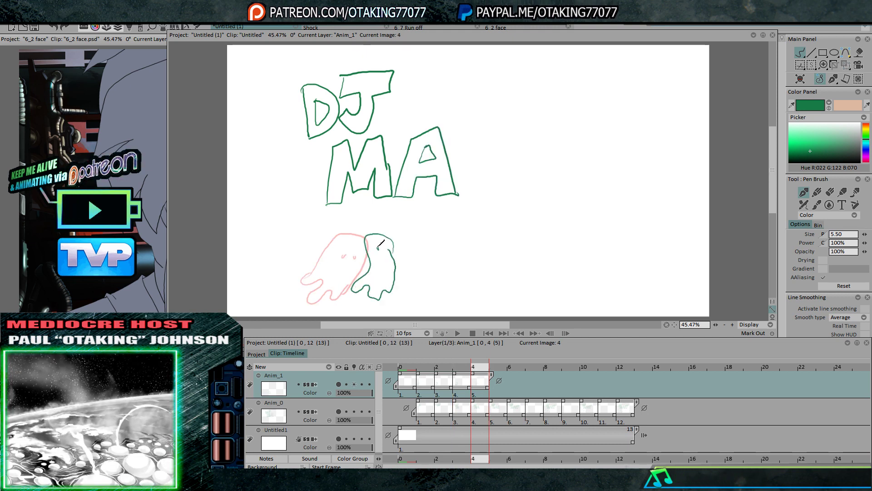
# Draw the ghost on frames 5 and 6 of Anim_1, progressing right and leaning forward with its tail trailing behind
pyautogui.press('Right')
pyautogui.moveTo(428, 258)
pyautogui.mouseDown()
pyautogui.moveTo(405, 244)
pyautogui.moveTo(369, 288)
pyautogui.moveTo(396, 304)
pyautogui.moveTo(429, 265)
pyautogui.moveTo(424, 246)
pyautogui.moveTo(453, 244)
pyautogui.mouseUp()
pyautogui.click(414, 253)
pyautogui.press('Right')
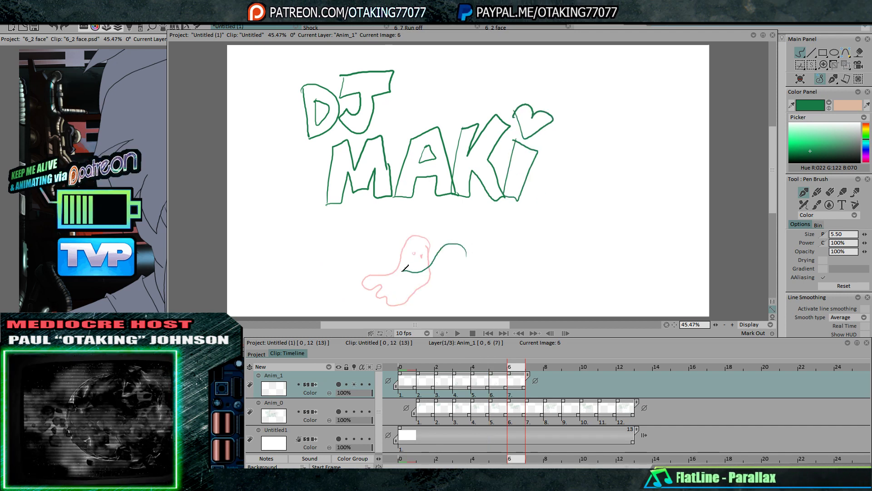
pyautogui.moveTo(403, 270)
pyautogui.mouseDown()
pyautogui.moveTo(393, 285)
pyautogui.moveTo(430, 296)
pyautogui.moveTo(463, 266)
pyautogui.moveTo(453, 252)
pyautogui.mouseUp()
# Draw the ghost on frames 7 and 8 with a rounded head and longer trailing body, moving further right beneath the lettering
pyautogui.press('Right')
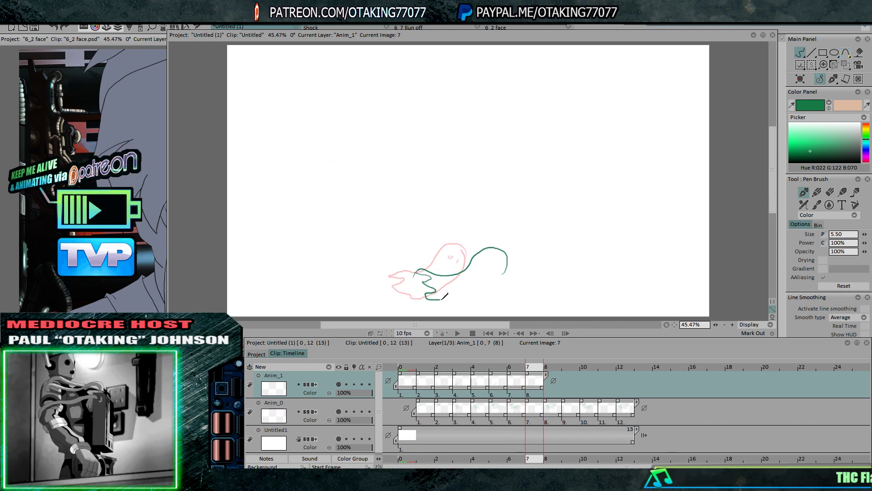
pyautogui.moveTo(442, 300)
pyautogui.mouseDown()
pyautogui.moveTo(503, 270)
pyautogui.moveTo(491, 263)
pyautogui.moveTo(498, 267)
pyautogui.mouseUp()
pyautogui.press('Right')
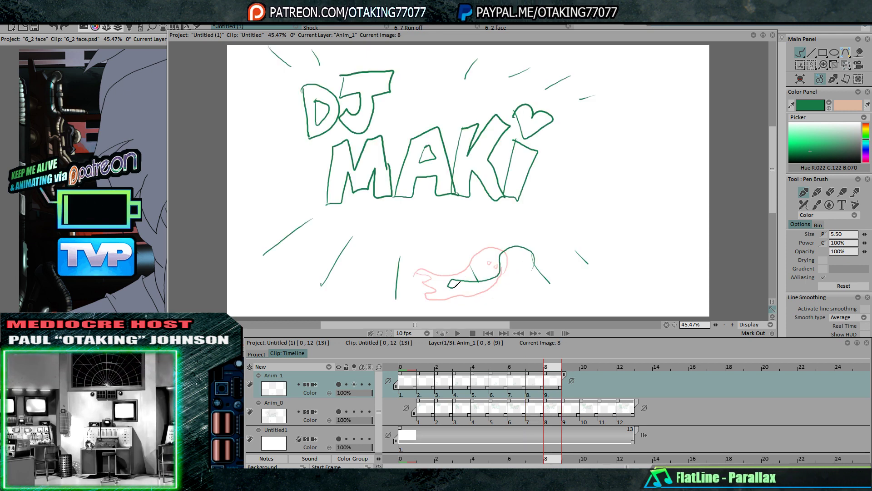
pyautogui.moveTo(473, 300); pyautogui.dragTo(531, 268)
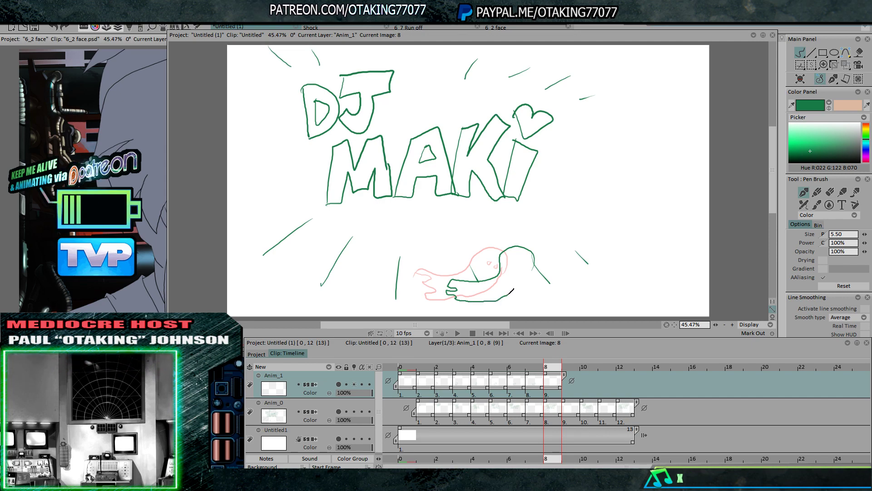
pyautogui.click(520, 263)
pyautogui.click(527, 264)
# Draw the ghost on frames 9 and 10 as a long curved body, raising the tail as the head advances right
pyautogui.press('Right')
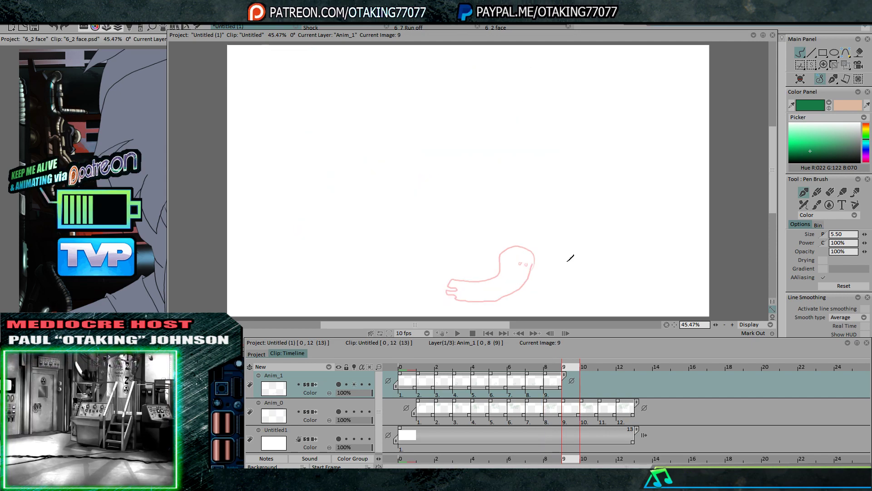
pyautogui.press('Left')
pyautogui.press('Right')
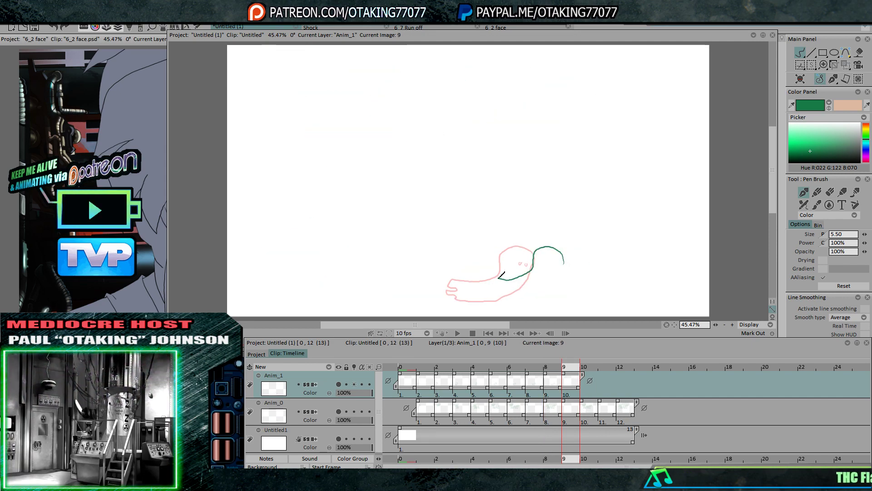
pyautogui.moveTo(468, 286)
pyautogui.mouseDown()
pyautogui.moveTo(466, 293)
pyautogui.moveTo(515, 300)
pyautogui.moveTo(562, 257)
pyautogui.moveTo(553, 261)
pyautogui.mouseUp()
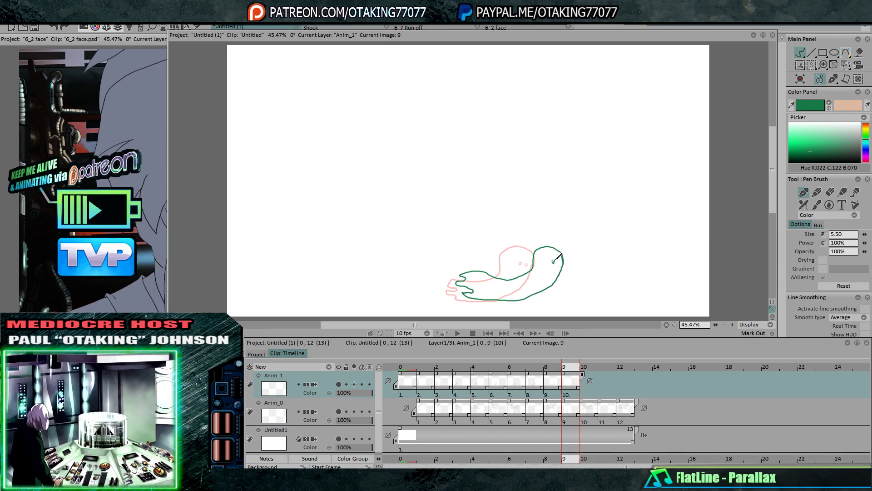
pyautogui.press('Right')
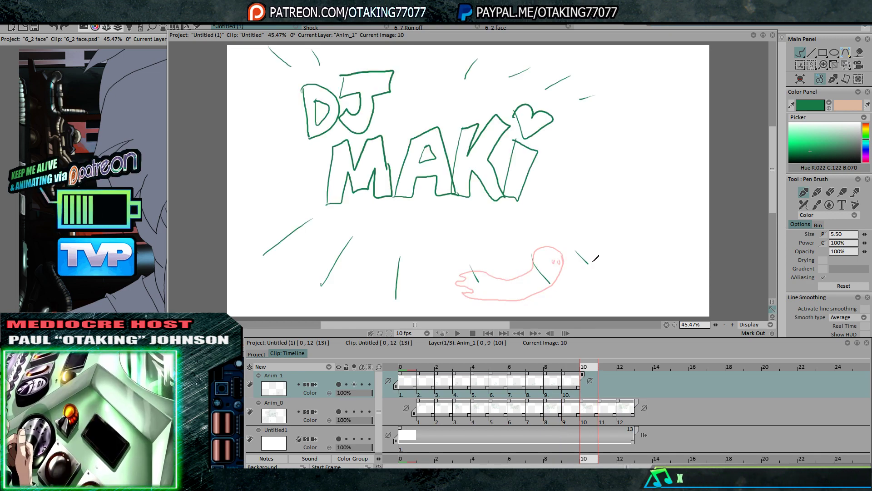
pyautogui.moveTo(594, 263)
pyautogui.mouseDown()
pyautogui.moveTo(577, 252)
pyautogui.moveTo(550, 275)
pyautogui.moveTo(485, 259)
pyautogui.moveTo(490, 287)
pyautogui.mouseUp()
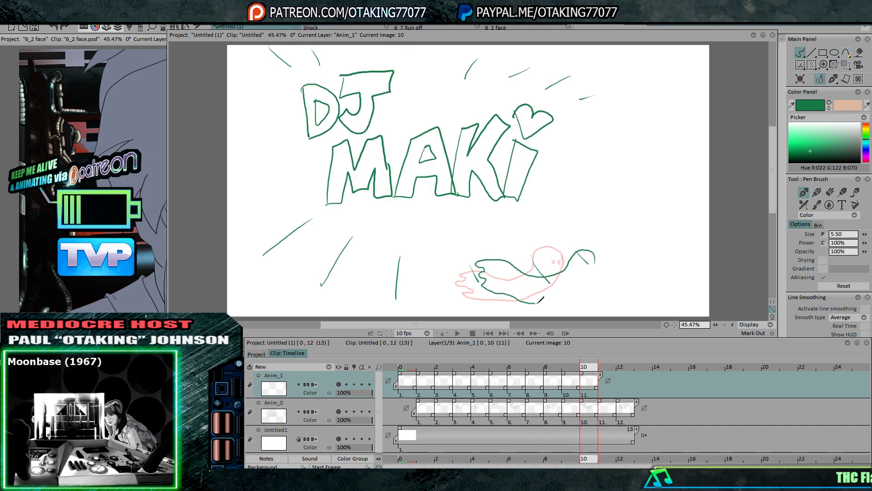
pyautogui.moveTo(538, 302)
pyautogui.mouseDown()
pyautogui.moveTo(586, 286)
pyautogui.moveTo(593, 259)
pyautogui.moveTo(584, 264)
pyautogui.moveTo(596, 262)
pyautogui.moveTo(522, 256)
pyautogui.moveTo(494, 267)
pyautogui.mouseUp()
# Draw the stretched ghost on frames 11 to 13, dipping its head through frame 12 and lifting it again on frame 13
pyautogui.press('Right')
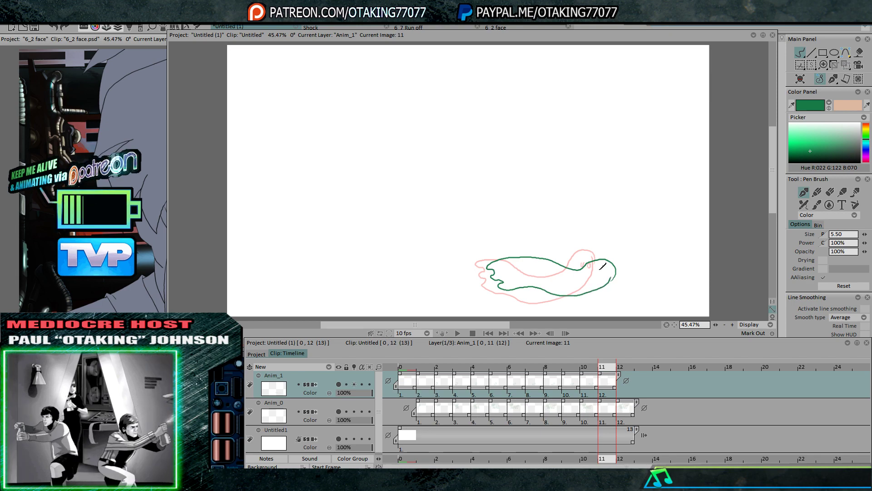
pyautogui.press('Right')
pyautogui.moveTo(620, 293)
pyautogui.mouseDown()
pyautogui.moveTo(571, 256)
pyautogui.moveTo(511, 246)
pyautogui.moveTo(499, 254)
pyautogui.moveTo(520, 267)
pyautogui.mouseUp()
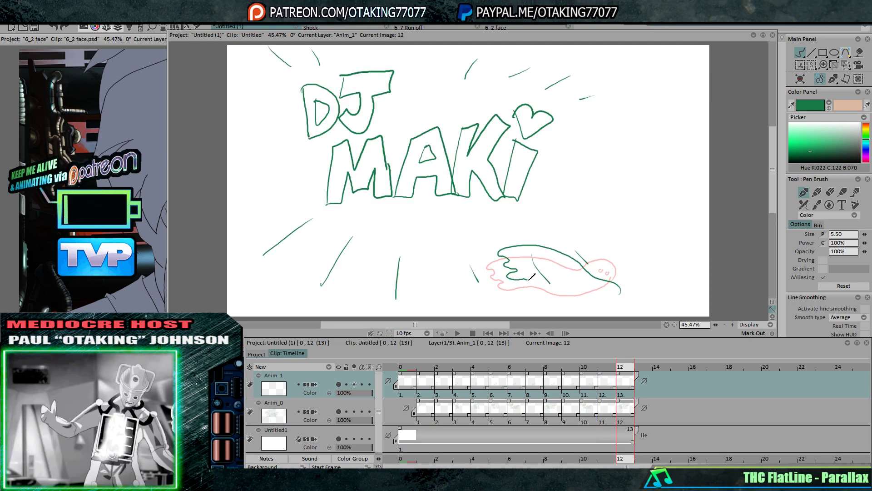
pyautogui.moveTo(571, 298)
pyautogui.mouseDown()
pyautogui.moveTo(617, 297)
pyautogui.moveTo(608, 285)
pyautogui.moveTo(629, 264)
pyautogui.moveTo(599, 272)
pyautogui.mouseUp()
pyautogui.press('Right')
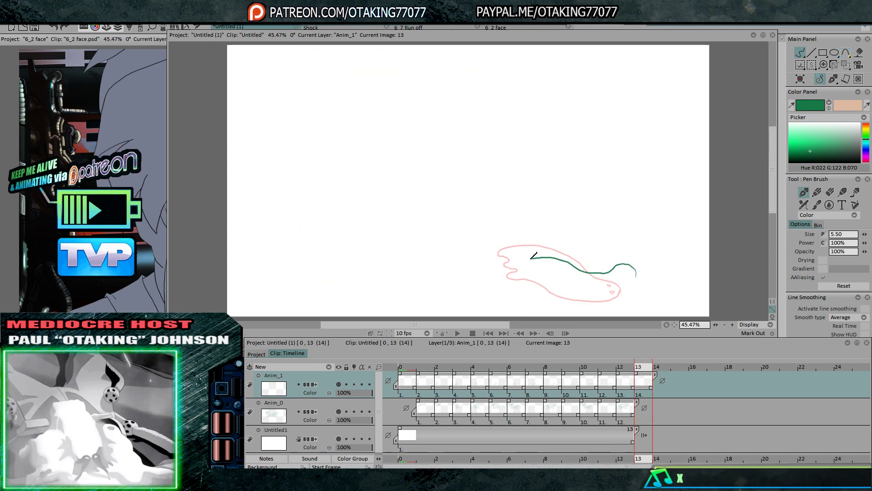
pyautogui.moveTo(531, 258)
pyautogui.mouseDown()
pyautogui.moveTo(520, 270)
pyautogui.moveTo(527, 291)
pyautogui.mouseUp()
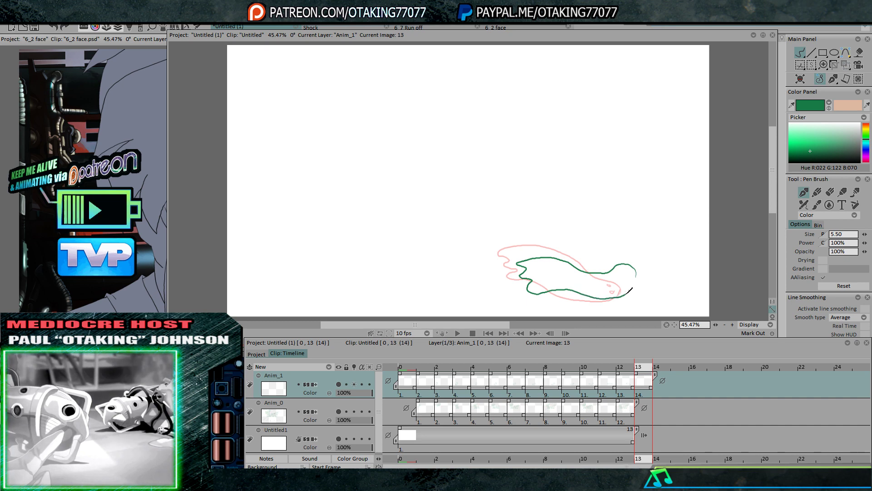
# Draw the ghost on frames 14 to 16, raising its head through frame 15 and lowering it on frame 16 near the canvas's right edge
pyautogui.press('Right')
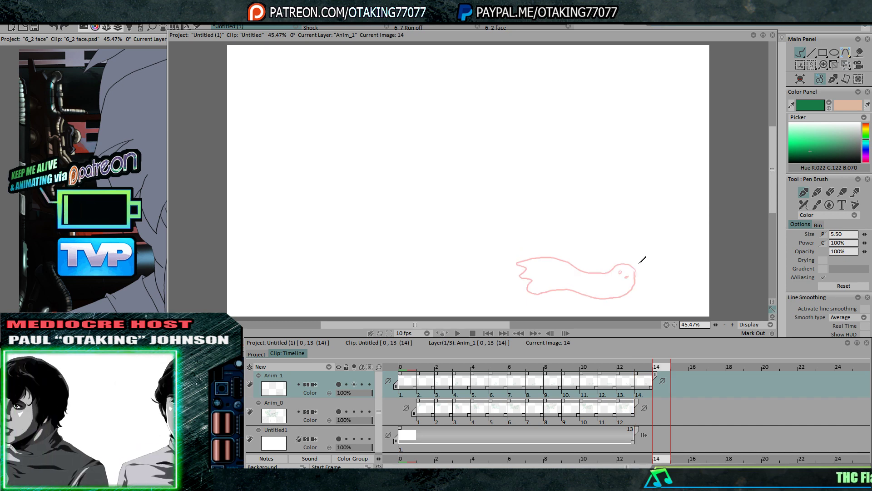
pyautogui.moveTo(647, 259)
pyautogui.mouseDown()
pyautogui.moveTo(622, 266)
pyautogui.moveTo(537, 281)
pyautogui.moveTo(532, 292)
pyautogui.moveTo(554, 305)
pyautogui.moveTo(649, 273)
pyautogui.mouseUp()
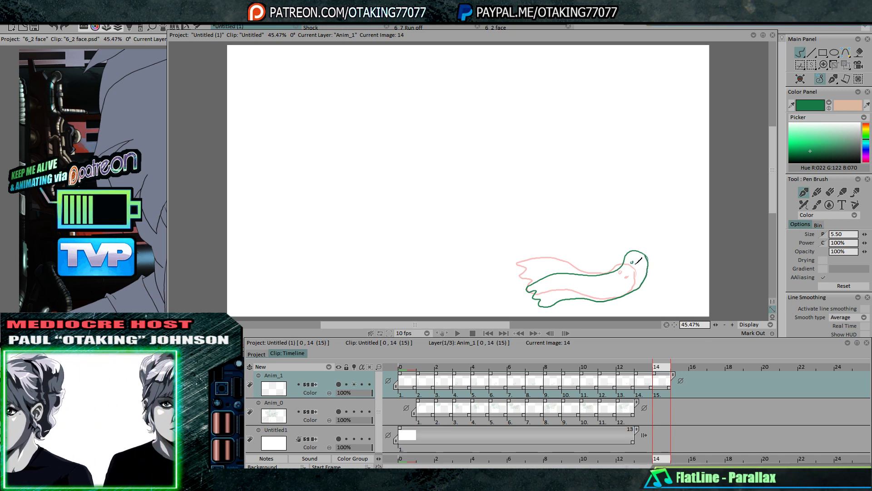
pyautogui.press('Right')
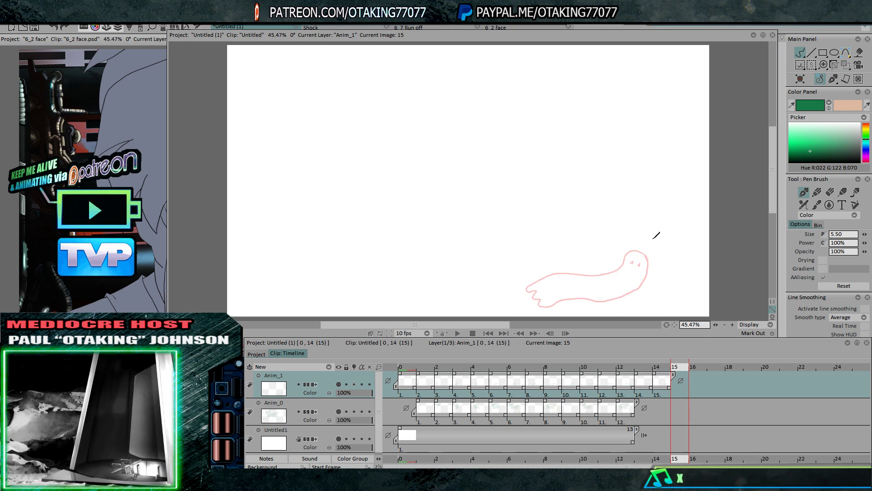
pyautogui.moveTo(670, 240)
pyautogui.mouseDown()
pyautogui.moveTo(651, 238)
pyautogui.moveTo(634, 258)
pyautogui.moveTo(563, 263)
pyautogui.moveTo(551, 272)
pyautogui.moveTo(569, 294)
pyautogui.mouseUp()
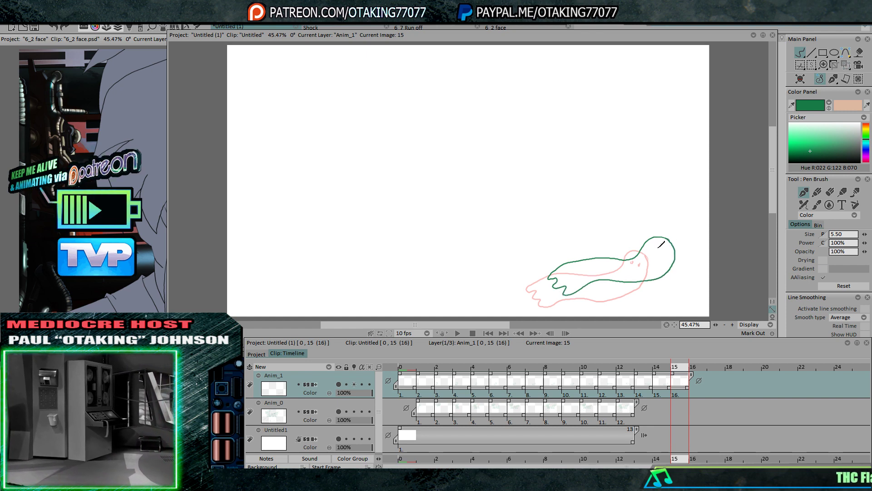
pyautogui.press('Right')
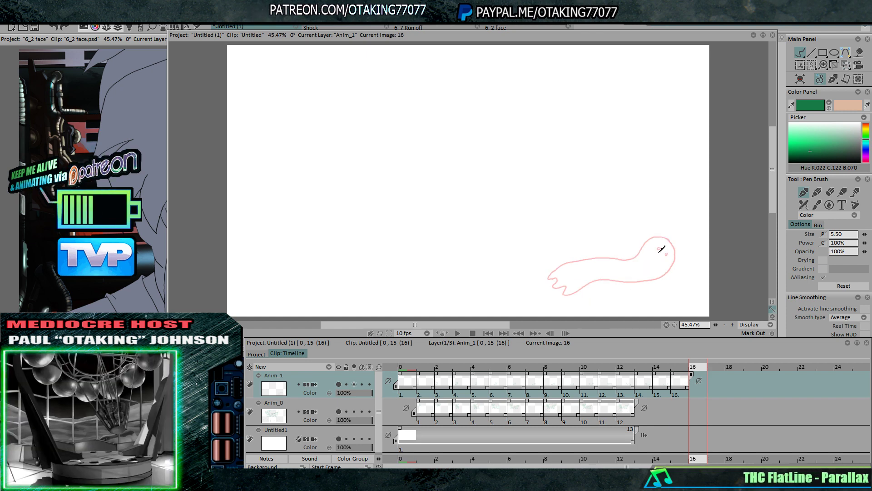
pyautogui.moveTo(668, 248)
pyautogui.mouseDown()
pyautogui.moveTo(671, 272)
pyautogui.moveTo(583, 241)
pyautogui.moveTo(572, 271)
pyautogui.moveTo(591, 267)
pyautogui.mouseUp()
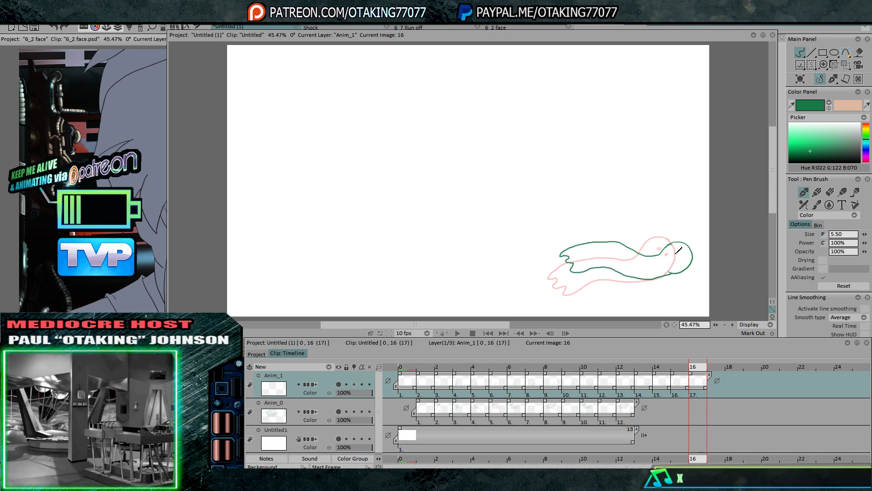
# Draw the ghost on frame 17 with its head partly past the canvas's right edge and its tail raised behind
pyautogui.press('Right')
pyautogui.press('Left')
pyautogui.press('Right')
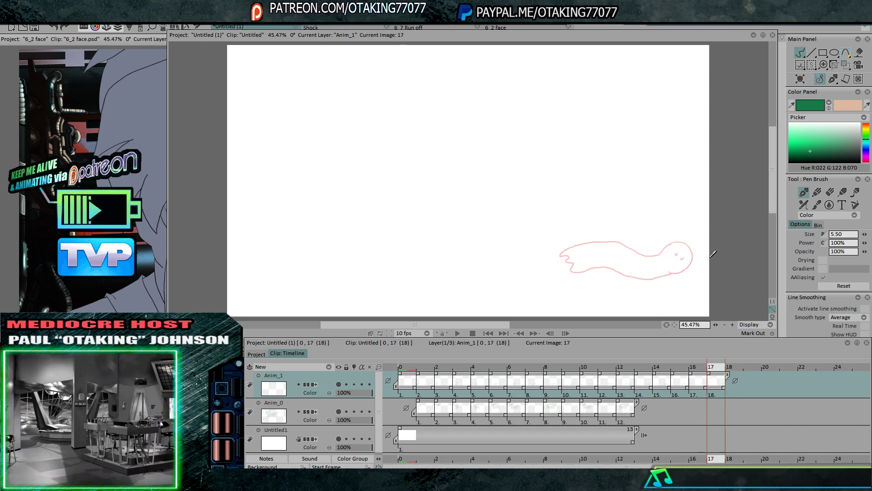
pyautogui.moveTo(708, 255); pyautogui.dragTo(646, 237)
pyautogui.moveTo(590, 240)
pyautogui.mouseDown()
pyautogui.moveTo(601, 258)
pyautogui.moveTo(626, 261)
pyautogui.mouseUp()
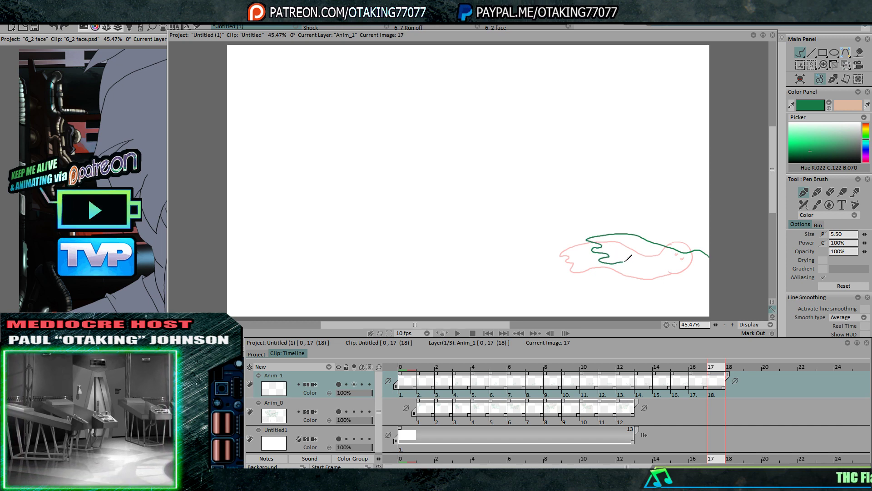
# Draw the ghost's exit on frames 18 to 20, leaving less of its tail inside the canvas's right edge each time
pyautogui.press('Right')
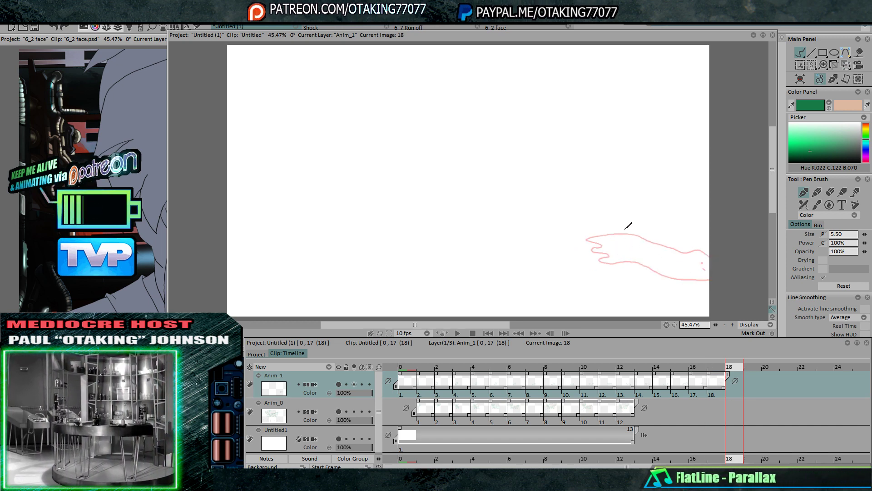
pyautogui.moveTo(618, 230)
pyautogui.mouseDown()
pyautogui.moveTo(664, 277)
pyautogui.moveTo(726, 288)
pyautogui.mouseUp()
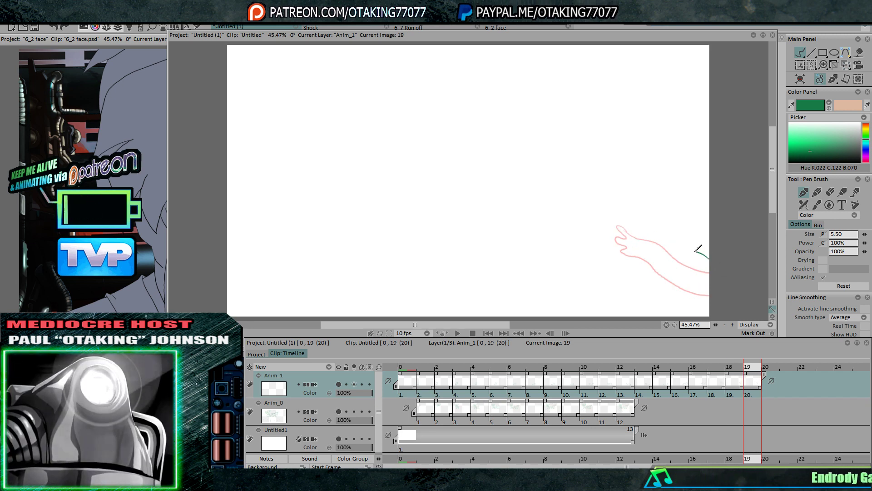
pyautogui.press('Right')
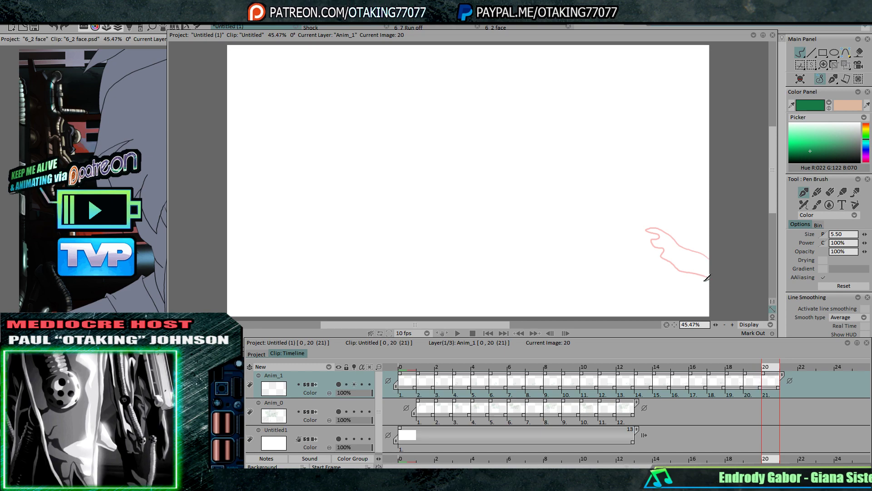
pyautogui.moveTo(688, 257); pyautogui.dragTo(708, 279)
# Play back the combined lettering and ghost animation and stop it
pyautogui.press('Right')
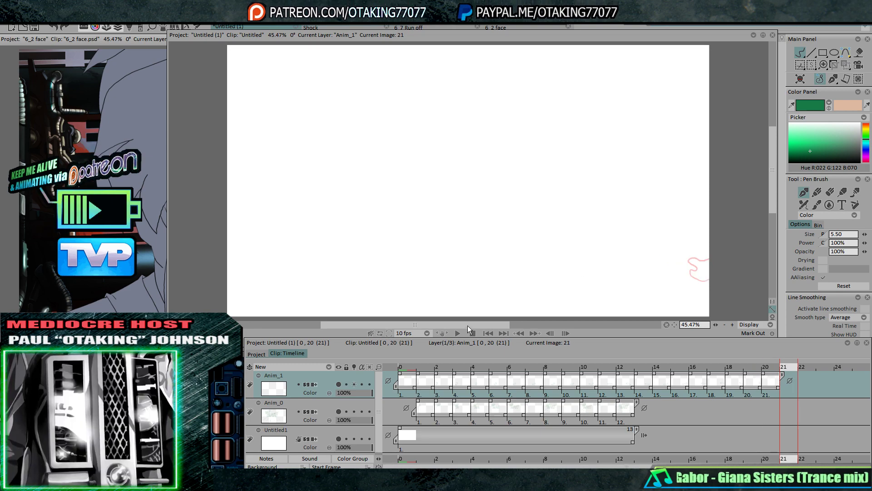
pyautogui.click(458, 333)
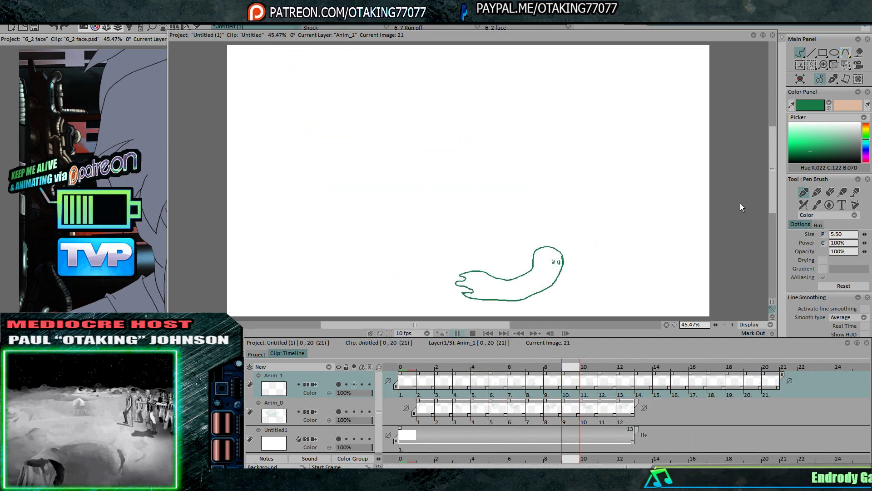
pyautogui.press('Return')
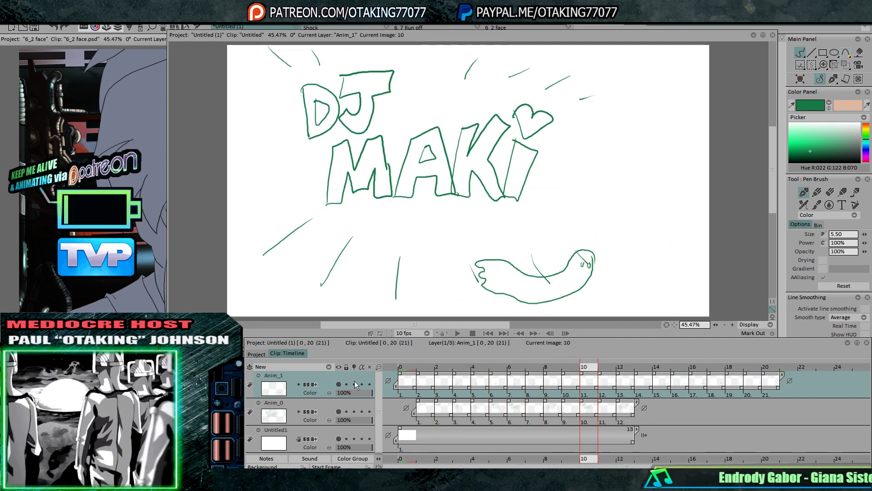
# Open the footage export settings for the clip and choose GIF as the animation format
pyautogui.click(9, 19)
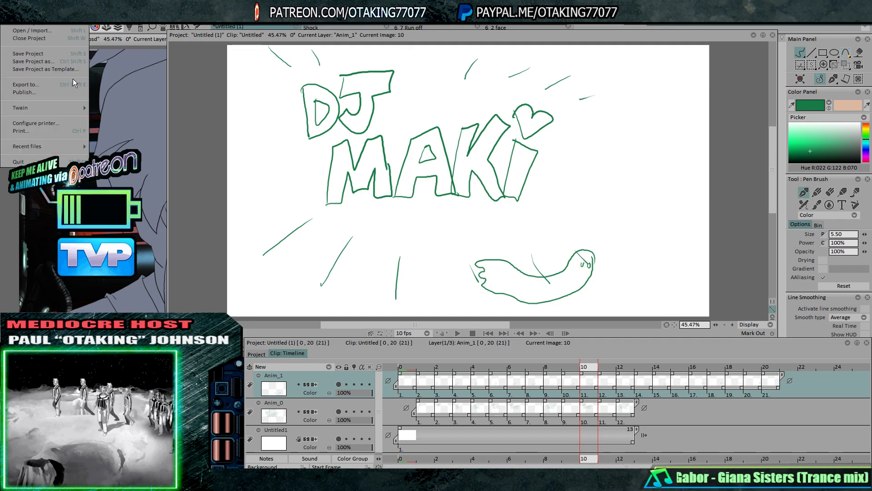
pyautogui.click(64, 86)
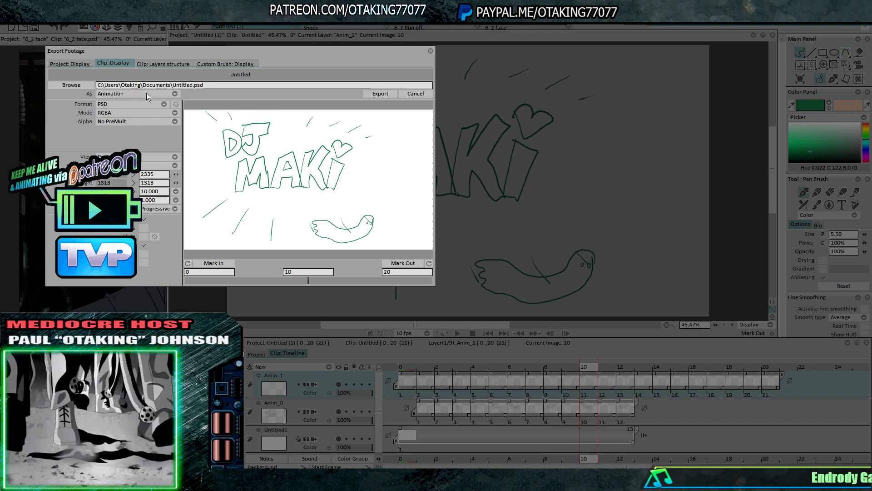
pyautogui.click(150, 105)
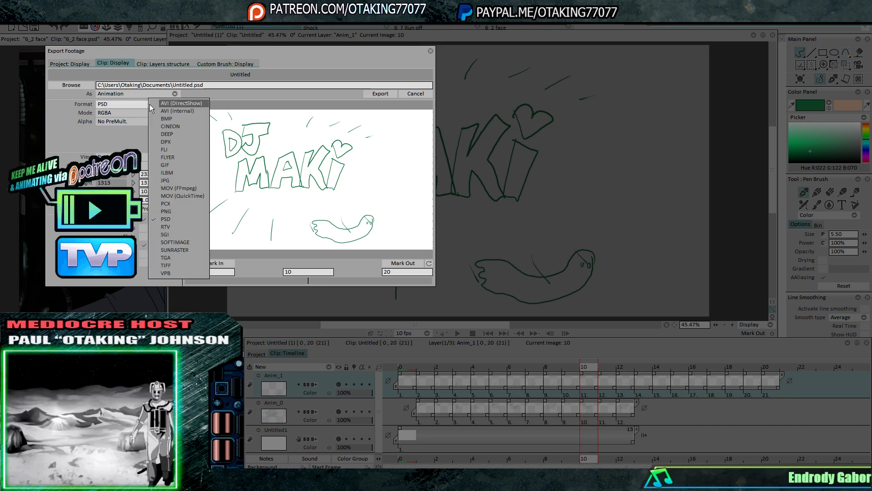
pyautogui.click(178, 164)
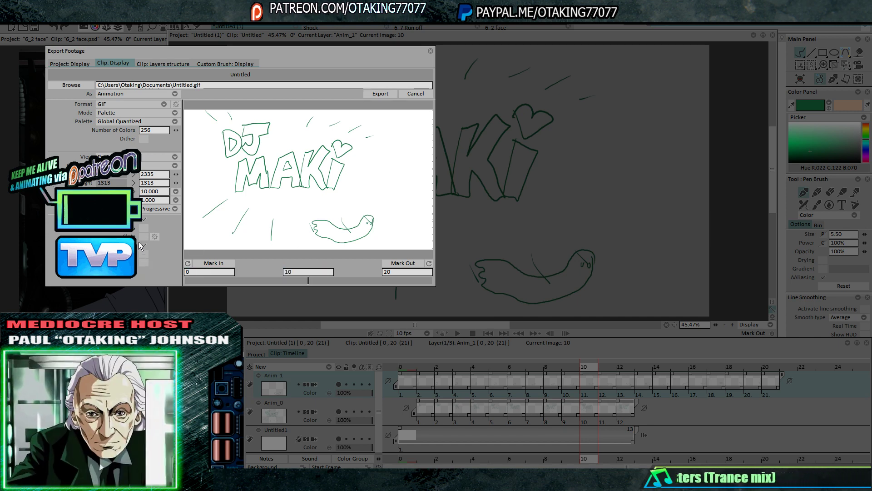
# Set the GIF's export frame rate to 15 fps and its file name to Untitled ghost boi.gif
pyautogui.moveTo(256, 276)
pyautogui.mouseDown()
pyautogui.moveTo(179, 276)
pyautogui.moveTo(394, 270)
pyautogui.moveTo(251, 274)
pyautogui.mouseUp()
pyautogui.moveTo(306, 265); pyautogui.dragTo(143, 239)
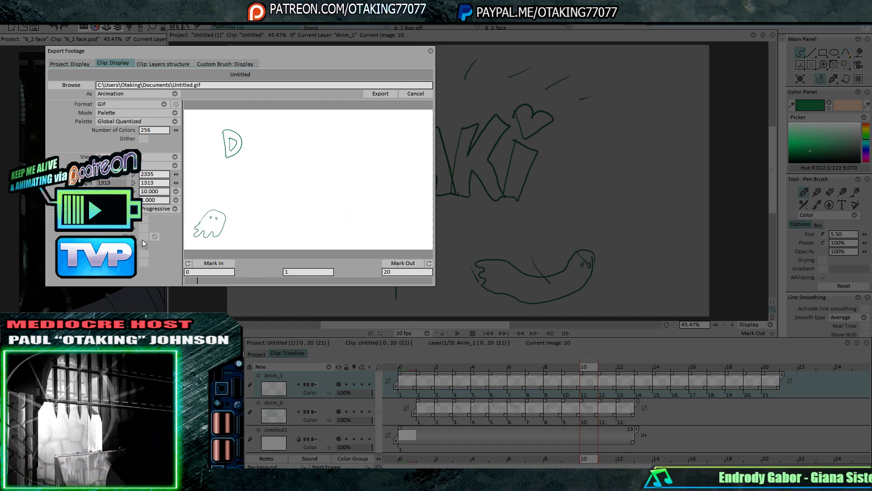
pyautogui.click(142, 220)
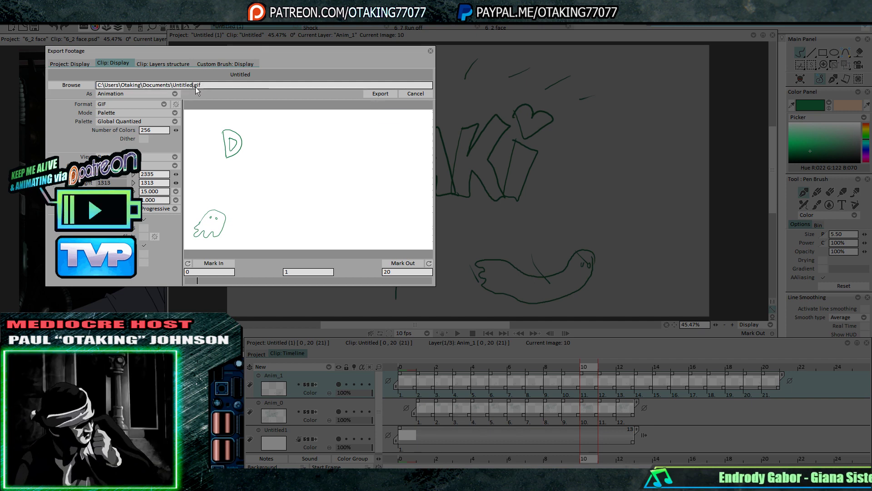
pyautogui.write('g')
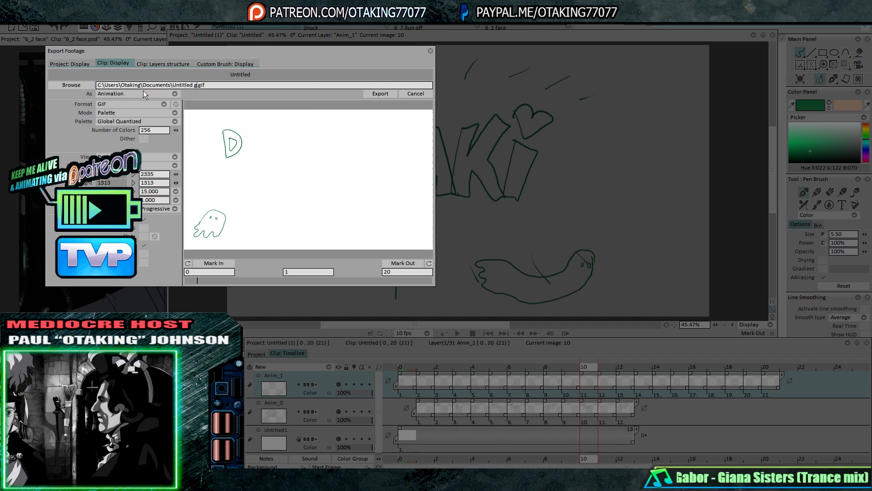
pyautogui.write('host boi')
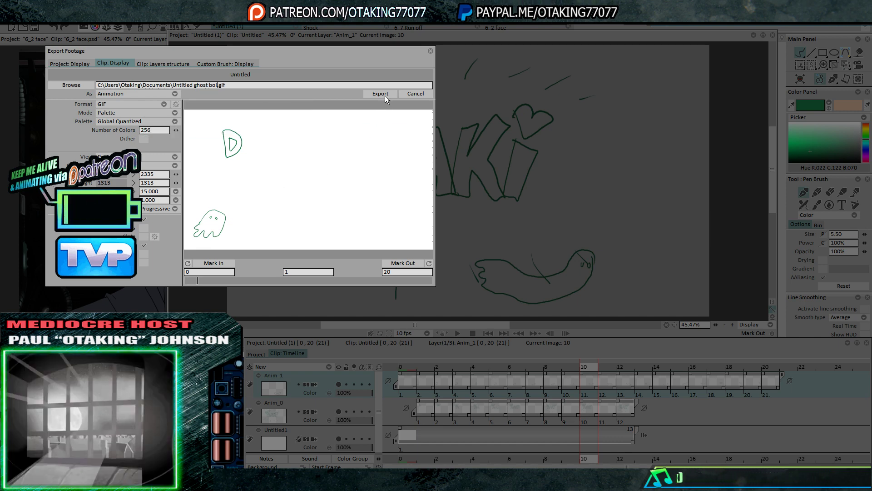
# Choose the All Firefox Downloads folder as the GIF's save location and export the clip
pyautogui.click(81, 84)
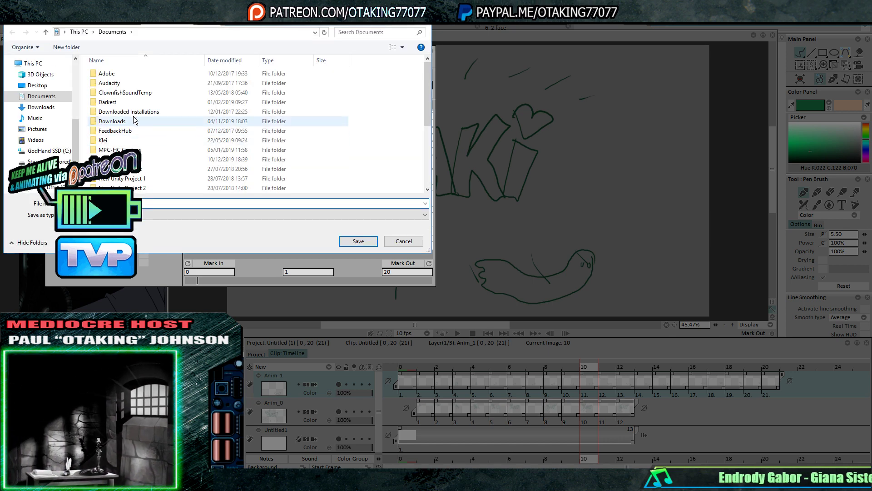
pyautogui.scroll(2, 72, 104)
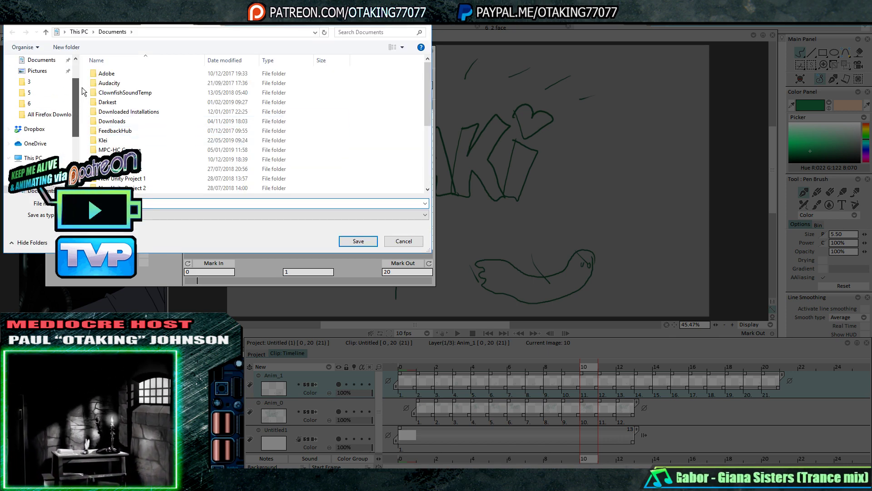
pyautogui.click(49, 114)
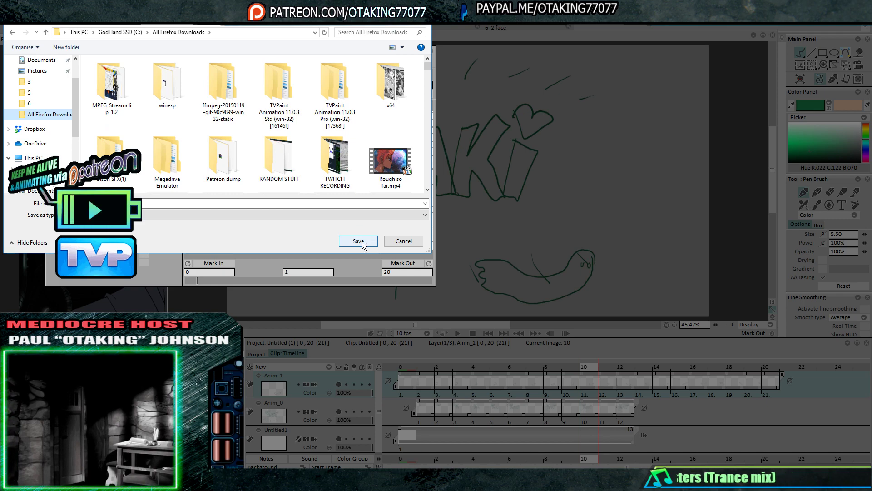
pyautogui.click(359, 241)
pyautogui.click(380, 94)
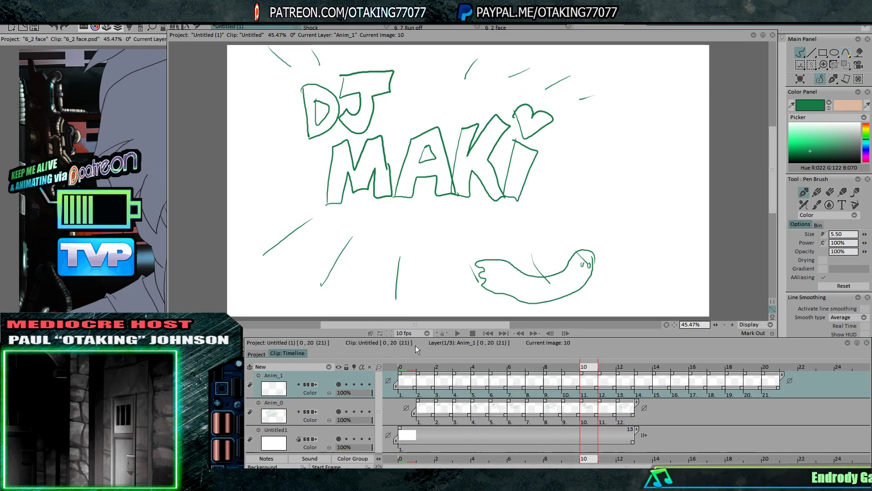
# Set the playback rate to 15 fps, play back the animation and stop it
pyautogui.click(414, 333)
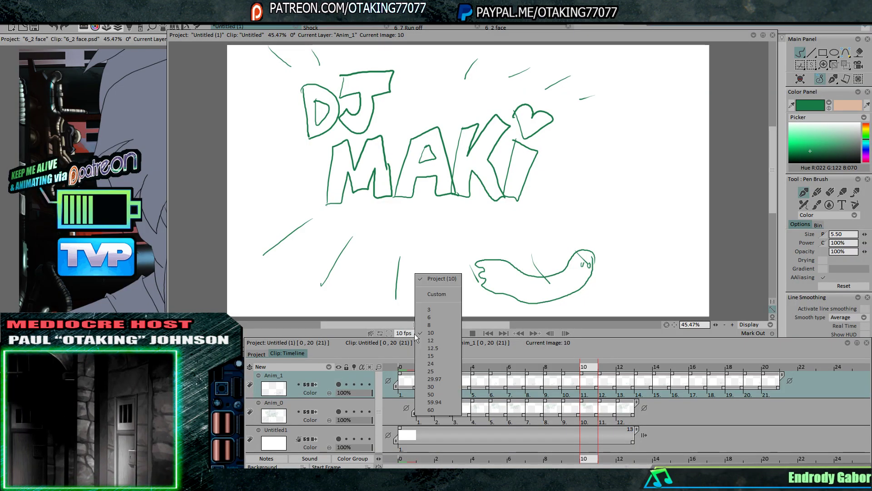
pyautogui.click(439, 355)
pyautogui.click(458, 333)
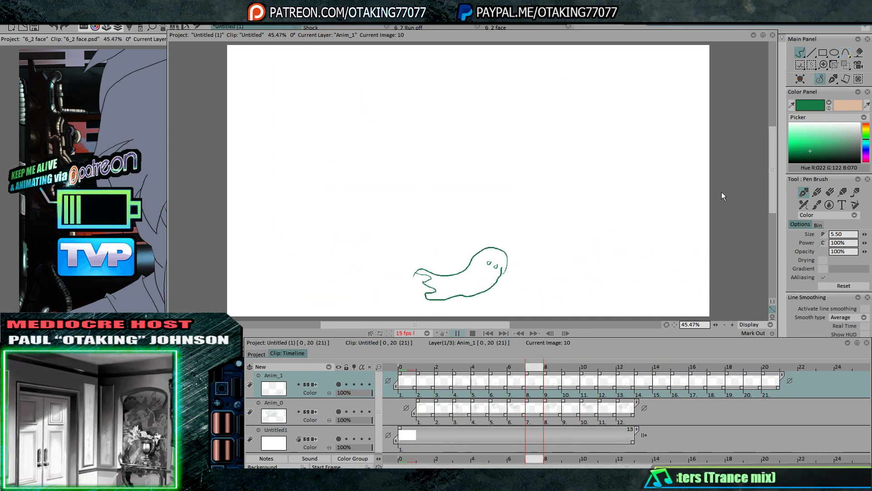
pyautogui.click(473, 333)
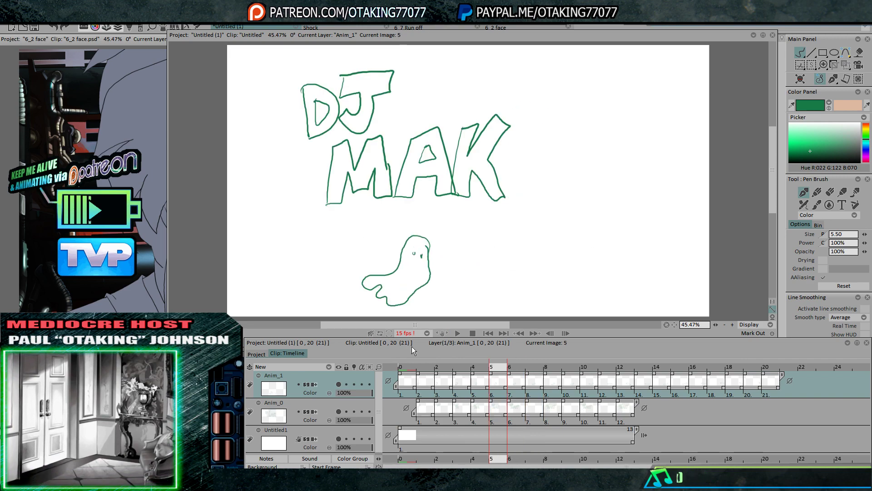
# Merge the lettering layer and the ghost layer into the single layer Anim_1 and step forward through its frames
pyautogui.click(252, 367)
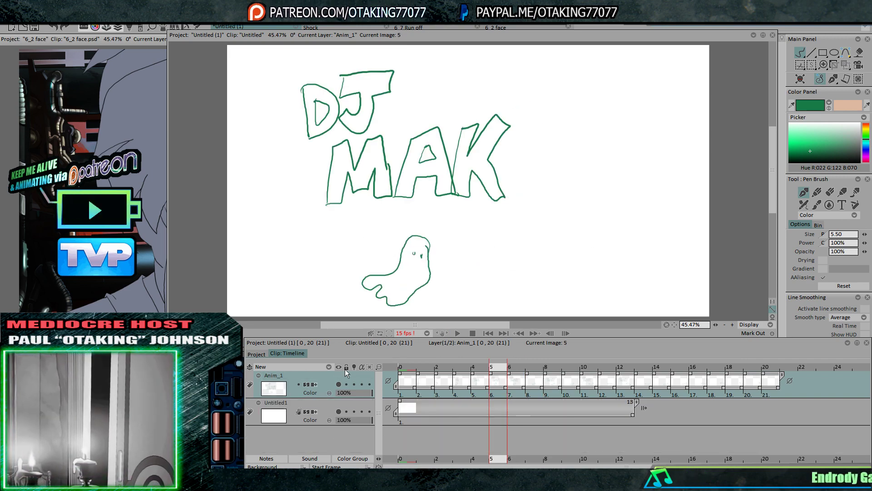
pyautogui.press('Right')
pyautogui.press('Right')
pyautogui.press('Right')
pyautogui.press('Right')
pyautogui.press('Right')
pyautogui.press('Right')
pyautogui.press('Right')
pyautogui.press('Right')
pyautogui.press('Right')
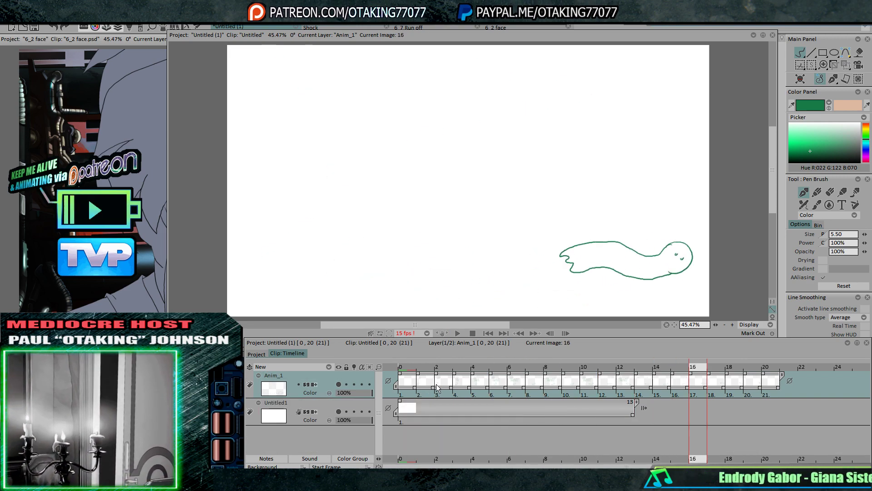
# Step back and forth through the merged layer's frames to check the lettering and ghost drawings together
pyautogui.press('Left')
pyautogui.press('Left')
pyautogui.press('Left')
pyautogui.press('Left')
pyautogui.press('Left')
pyautogui.press('Left')
pyautogui.press('Left')
pyautogui.press('Left')
pyautogui.press('Right')
pyautogui.press('Right')
pyautogui.press('Right')
pyautogui.press('Right')
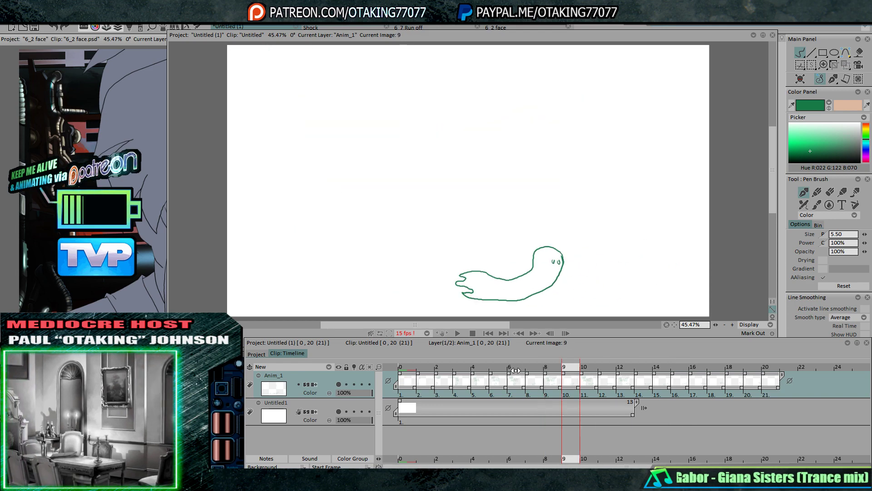
pyautogui.press('Right')
pyautogui.press('Right')
pyautogui.press('Right')
pyautogui.press('Right')
pyautogui.press('Left')
pyautogui.press('Left')
pyautogui.press('Left')
pyautogui.press('Left')
pyautogui.press('Left')
pyautogui.press('Left')
pyautogui.press('Left')
pyautogui.press('Left')
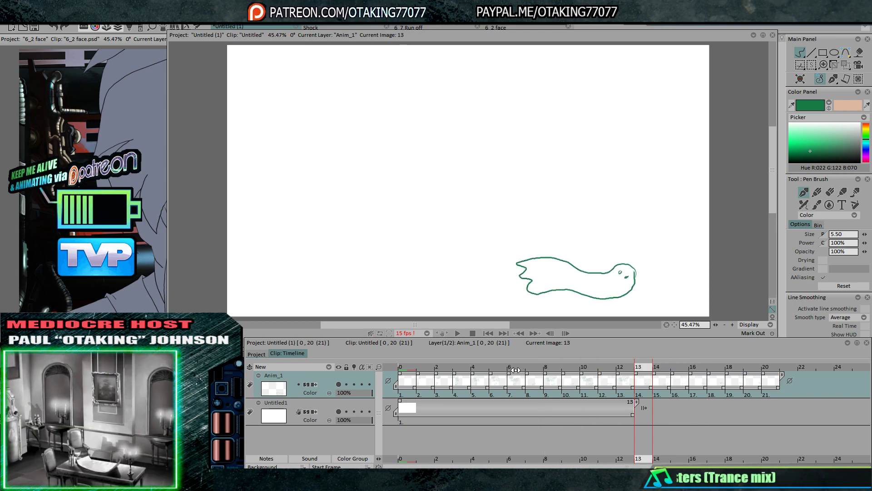
pyautogui.press('Left')
pyautogui.press('Left')
pyautogui.press('Left')
pyautogui.press('Left')
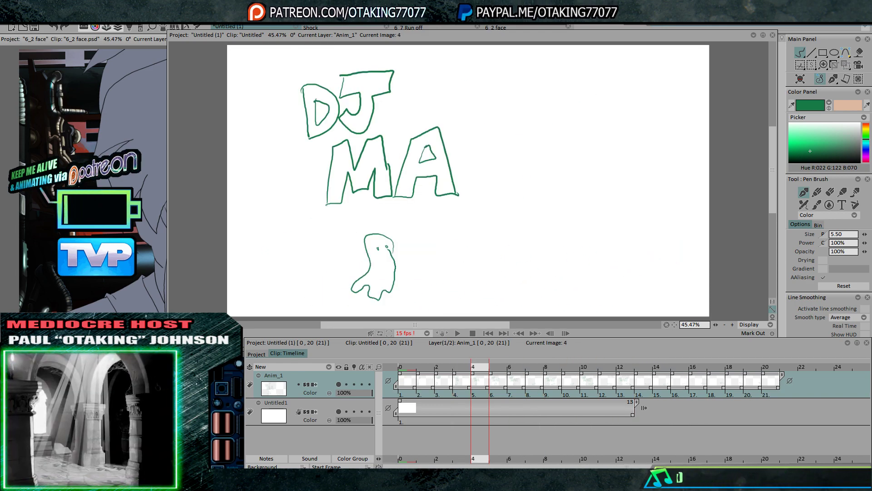
# Add a Multi Plane Camera motion effect to Anim_1 and create a key for it on frame 0
pyautogui.click(127, 19)
pyautogui.moveTo(166, 81)
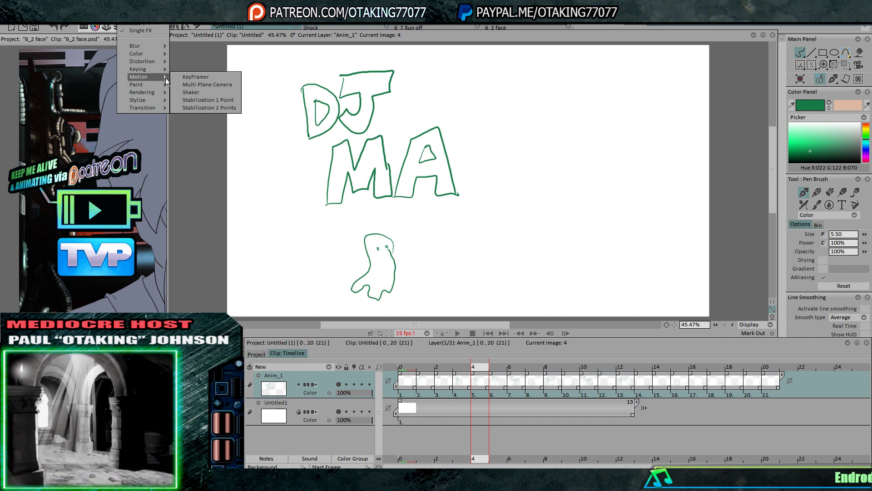
pyautogui.click(218, 85)
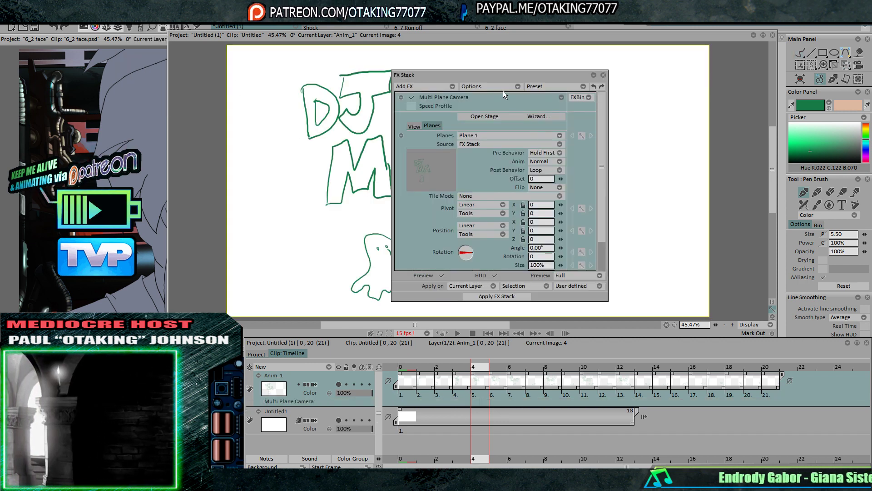
pyautogui.moveTo(500, 74)
pyautogui.mouseDown()
pyautogui.moveTo(609, 77)
pyautogui.moveTo(718, 54)
pyautogui.mouseUp()
pyautogui.click(411, 371)
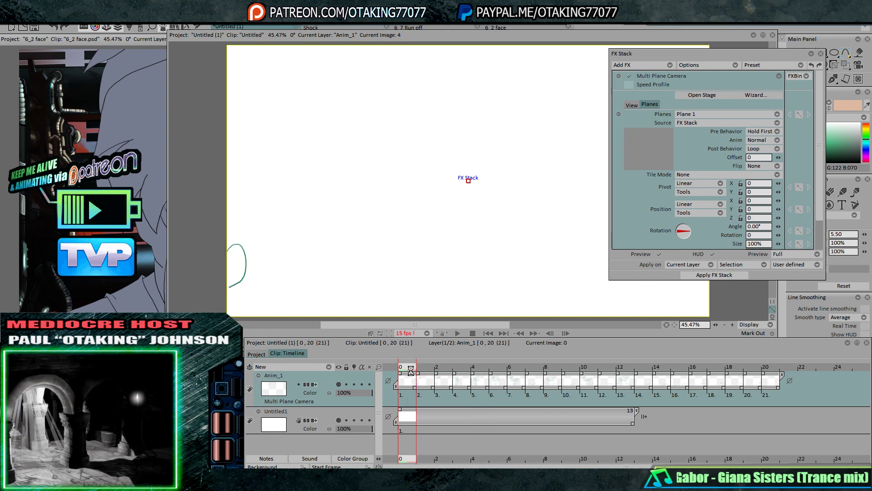
pyautogui.rightClick(405, 403)
pyautogui.click(453, 362)
# Create a second Multi Plane Camera key on frame 6 to hold the unrotated position until there
pyautogui.press('Right')
pyautogui.press('Right')
pyautogui.press('Right')
pyautogui.press('Right')
pyautogui.press('Right')
pyautogui.press('Right')
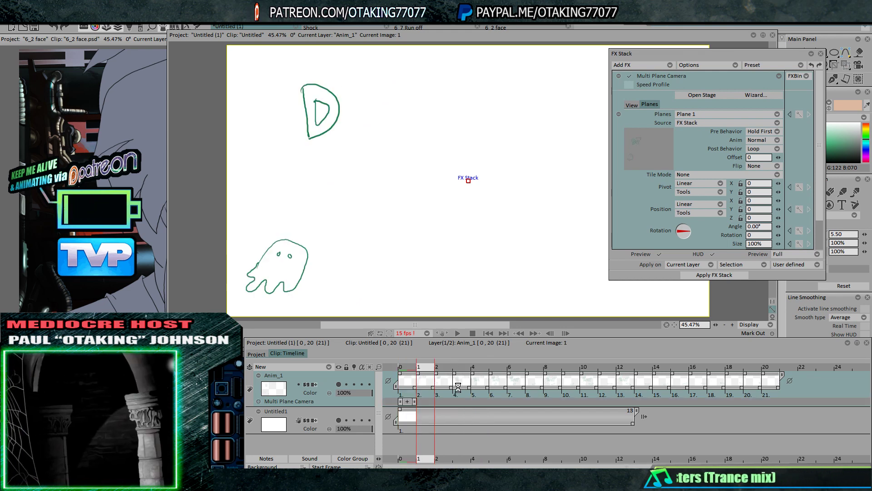
pyautogui.rightClick(515, 405)
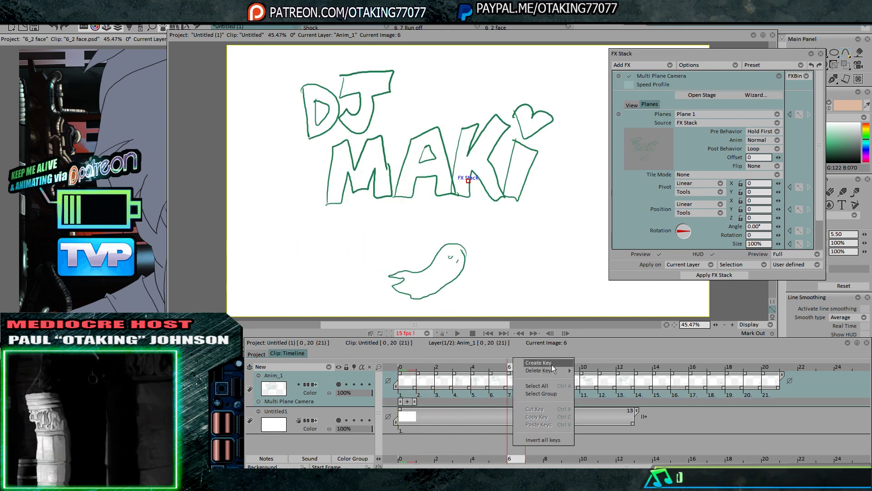
pyautogui.click(538, 363)
# Rotate Plane 1 to an angle of 352° on frame 15 to spin the drawings
pyautogui.press('Right')
pyautogui.press('Right')
pyautogui.press('Right')
pyautogui.press('Right')
pyautogui.press('Right')
pyautogui.press('Right')
pyautogui.press('Right')
pyautogui.press('Right')
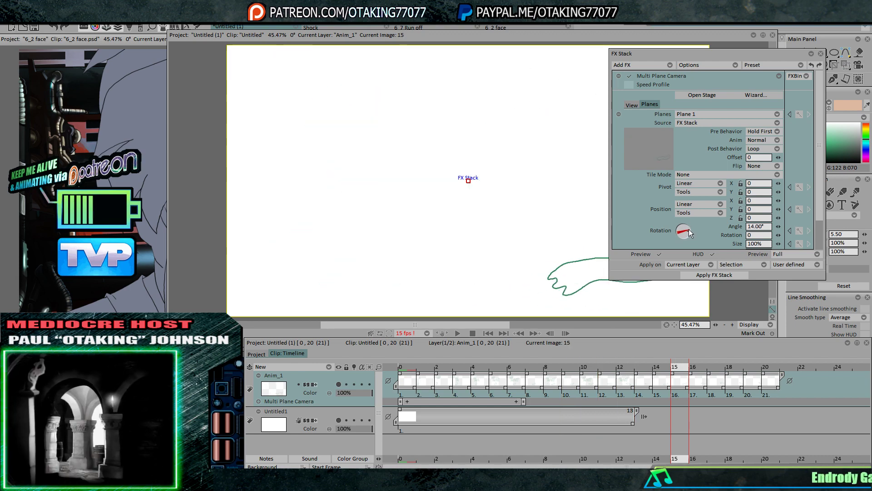
pyautogui.moveTo(685, 232); pyautogui.dragTo(690, 232)
# Create a Multi Plane Camera key on frame 20, select all of Anim_1's frames and apply the FX stack
pyautogui.press('Right')
pyautogui.press('Right')
pyautogui.press('Right')
pyautogui.press('Right')
pyautogui.press('Right')
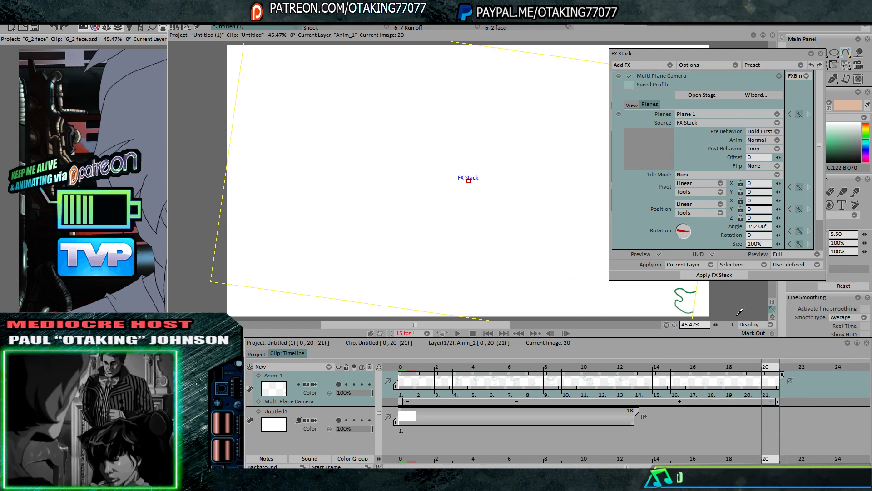
pyautogui.rightClick(751, 385)
pyautogui.click(787, 359)
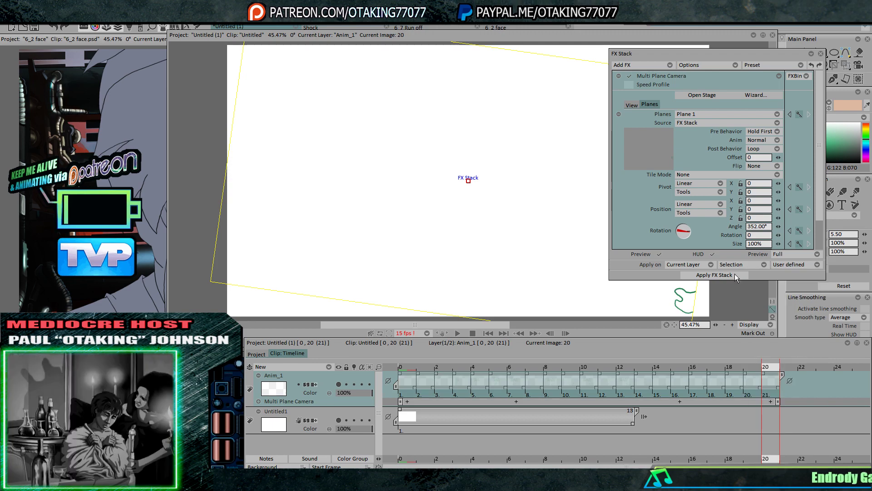
pyautogui.click(734, 274)
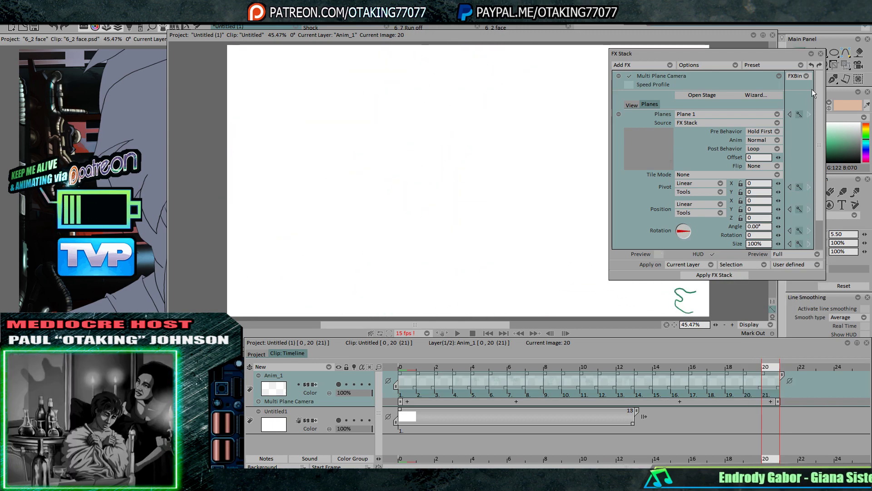
# Close the FX Stack, play back the spinning animation and stop it
pyautogui.click(821, 54)
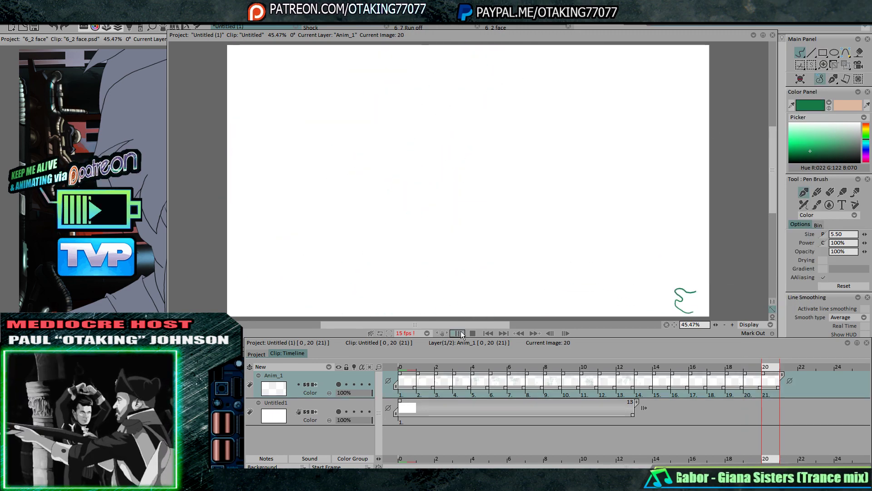
pyautogui.click(458, 333)
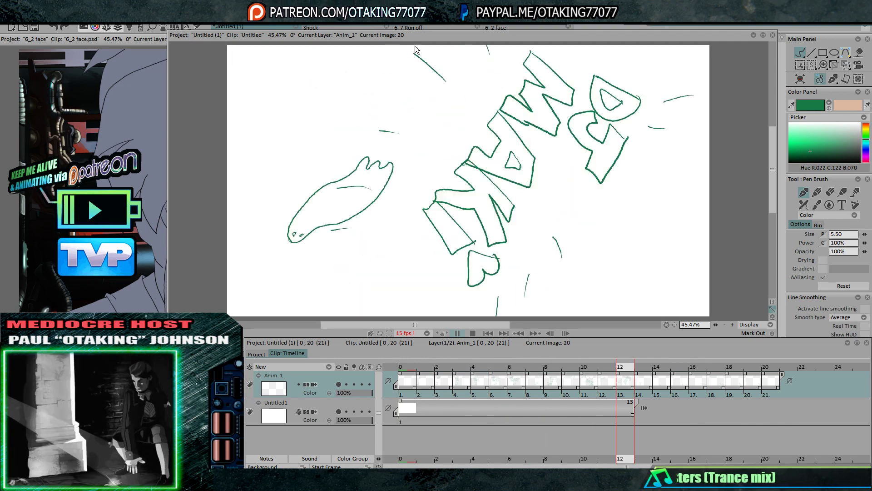
pyautogui.press('Return')
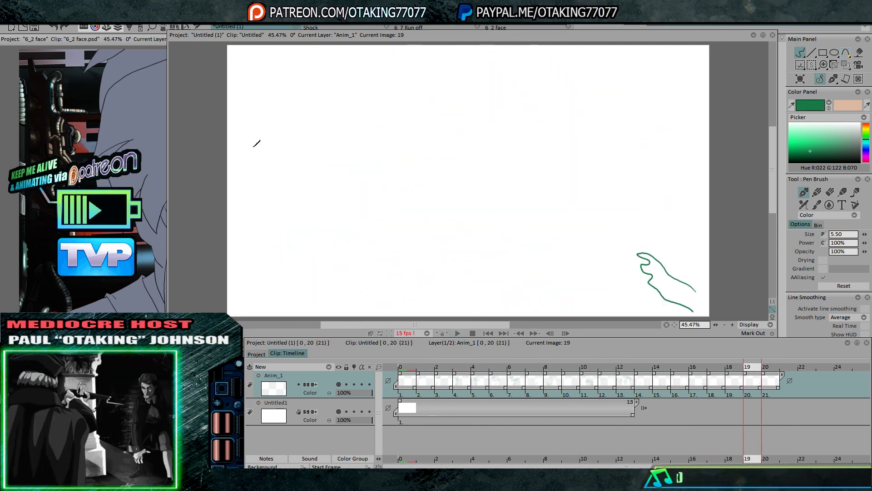